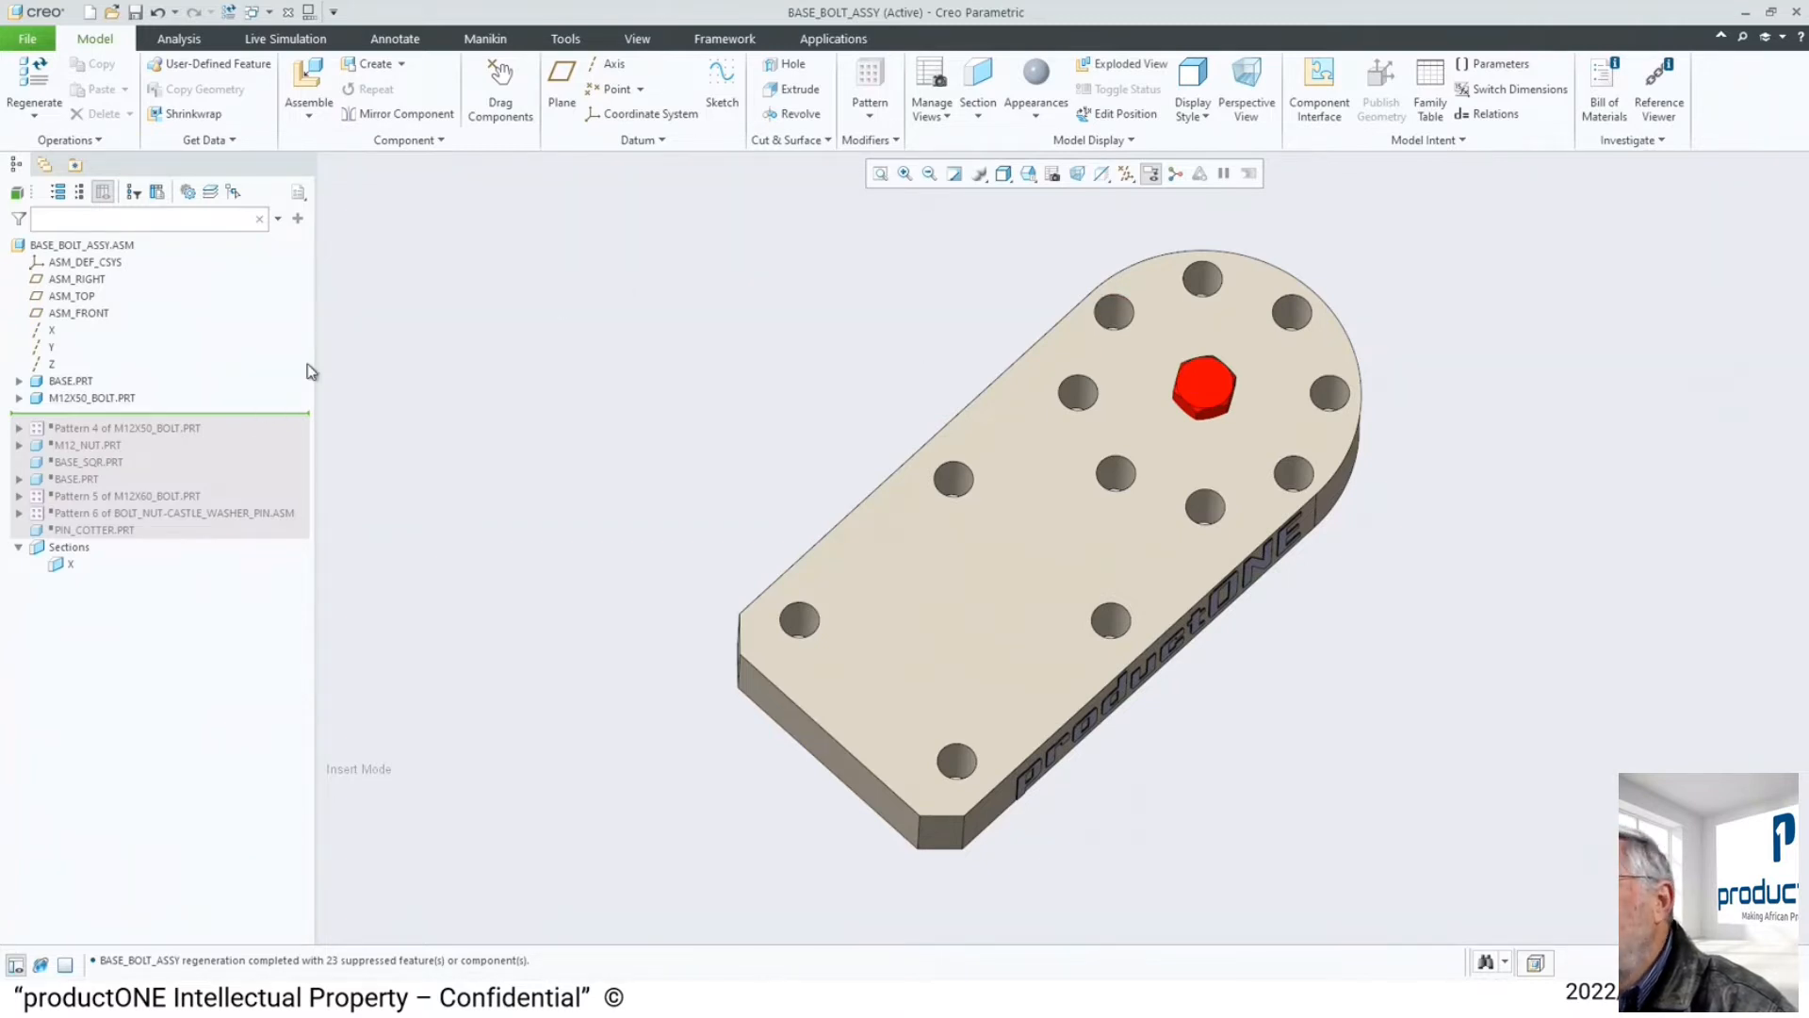
- Move the insertion point below Pattern 4 of M12X50_BOLT.PRT and past M12_NUT.PRT to restore both in the assembly
mouse_move(256, 415)
mouse_down()
mouse_move(253, 445)
mouse_move(255, 427)
mouse_up()
middle_drag(551, 406, 687, 340)
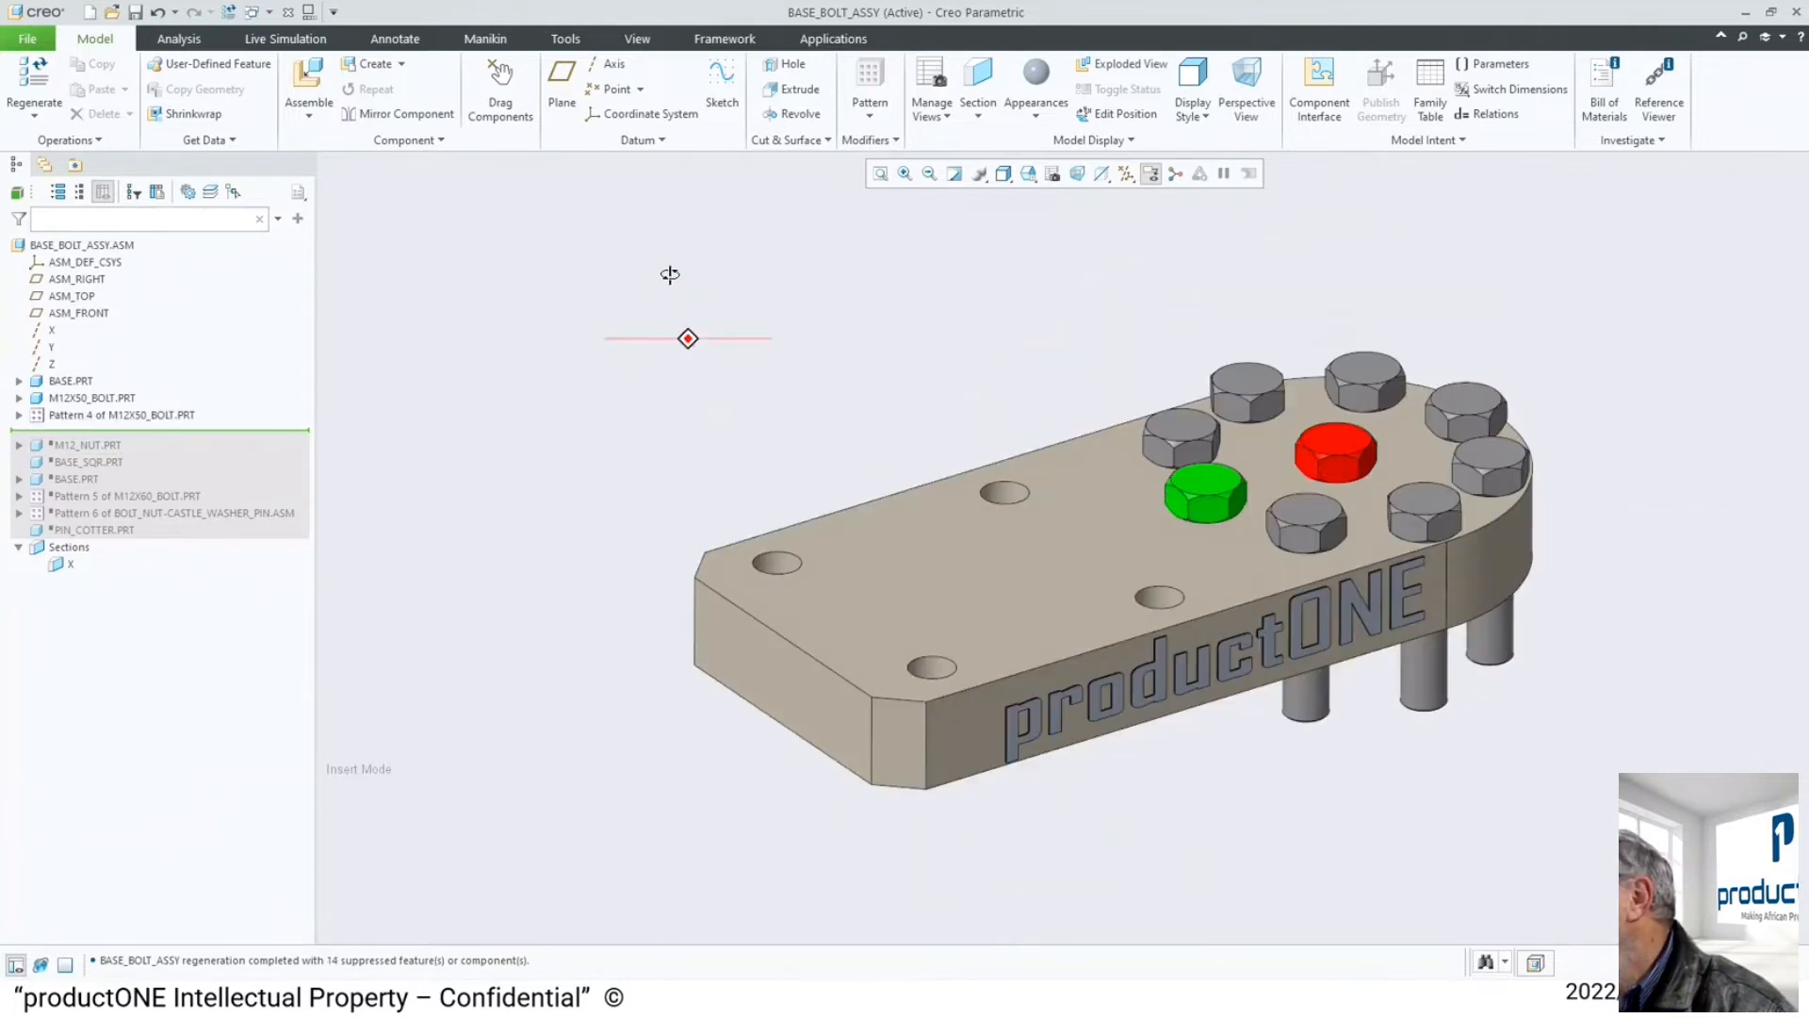
scroll(638, 243, down, 3)
scroll(852, 309, up, 2)
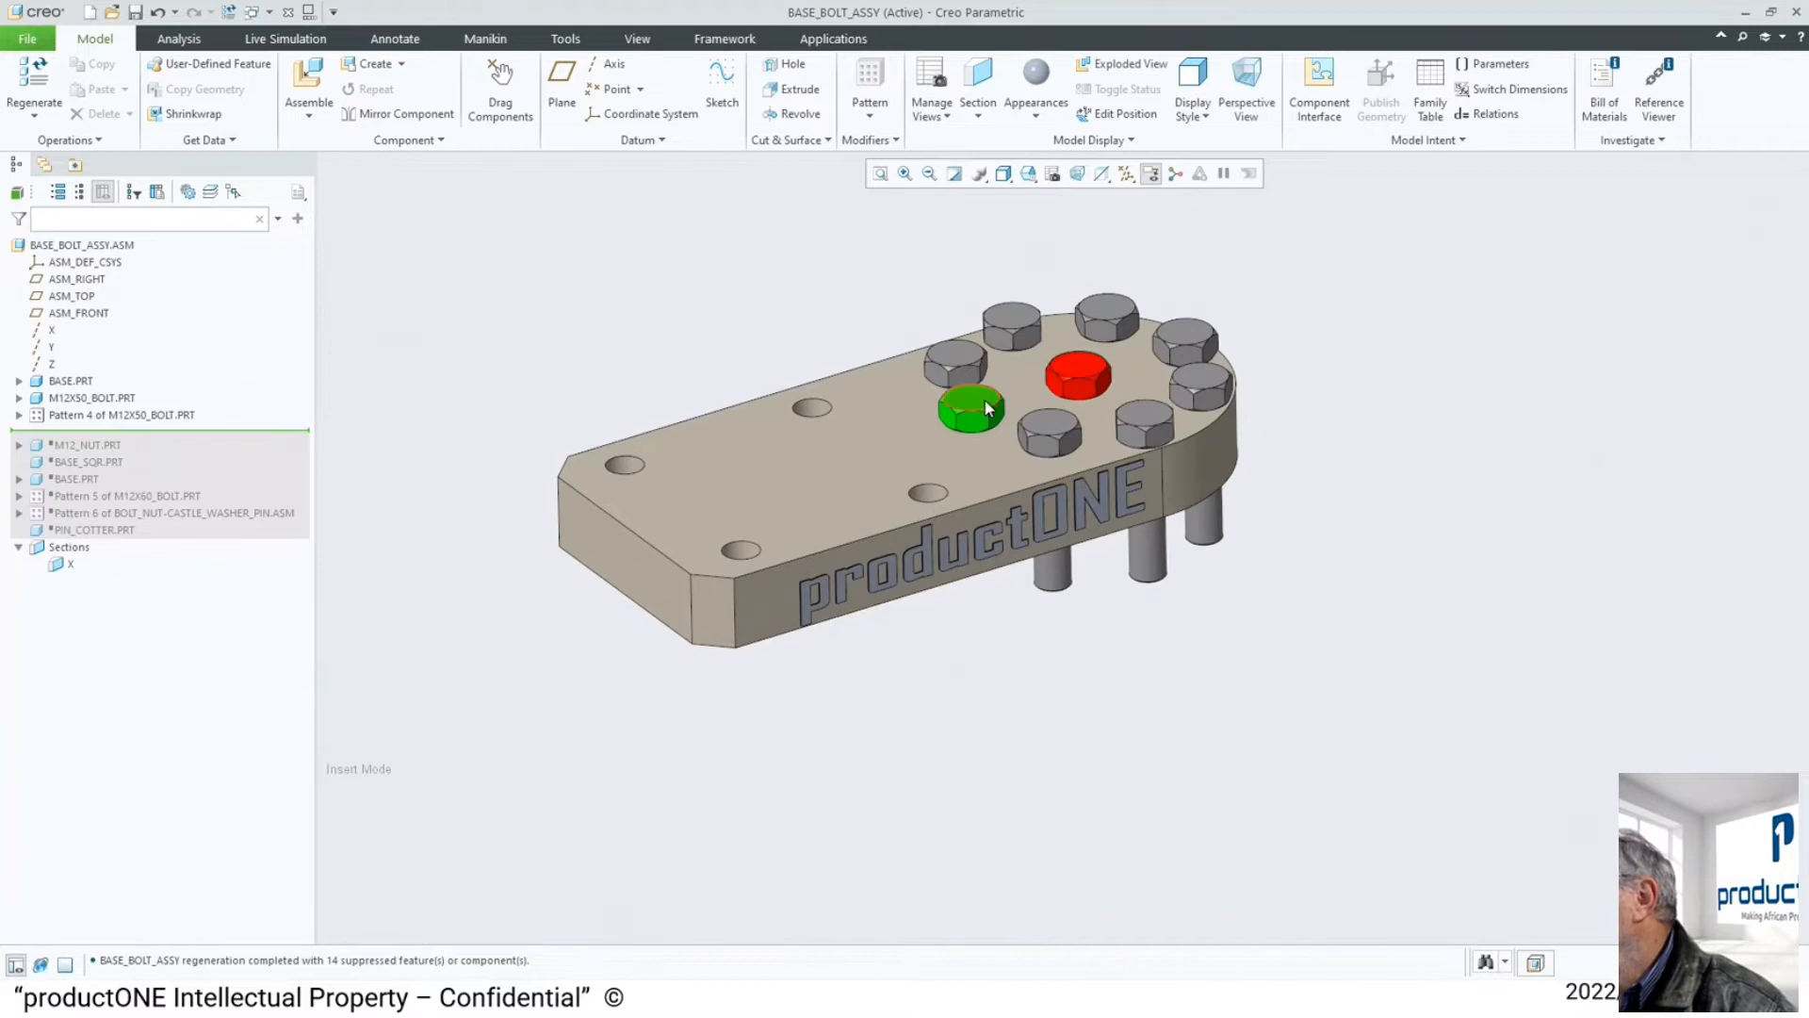
drag(228, 429, 231, 449)
mouse_move(1285, 398)
middle_down()
mouse_move(1278, 323)
mouse_move(1303, 337)
mouse_move(1292, 383)
mouse_move(1308, 383)
middle_up()
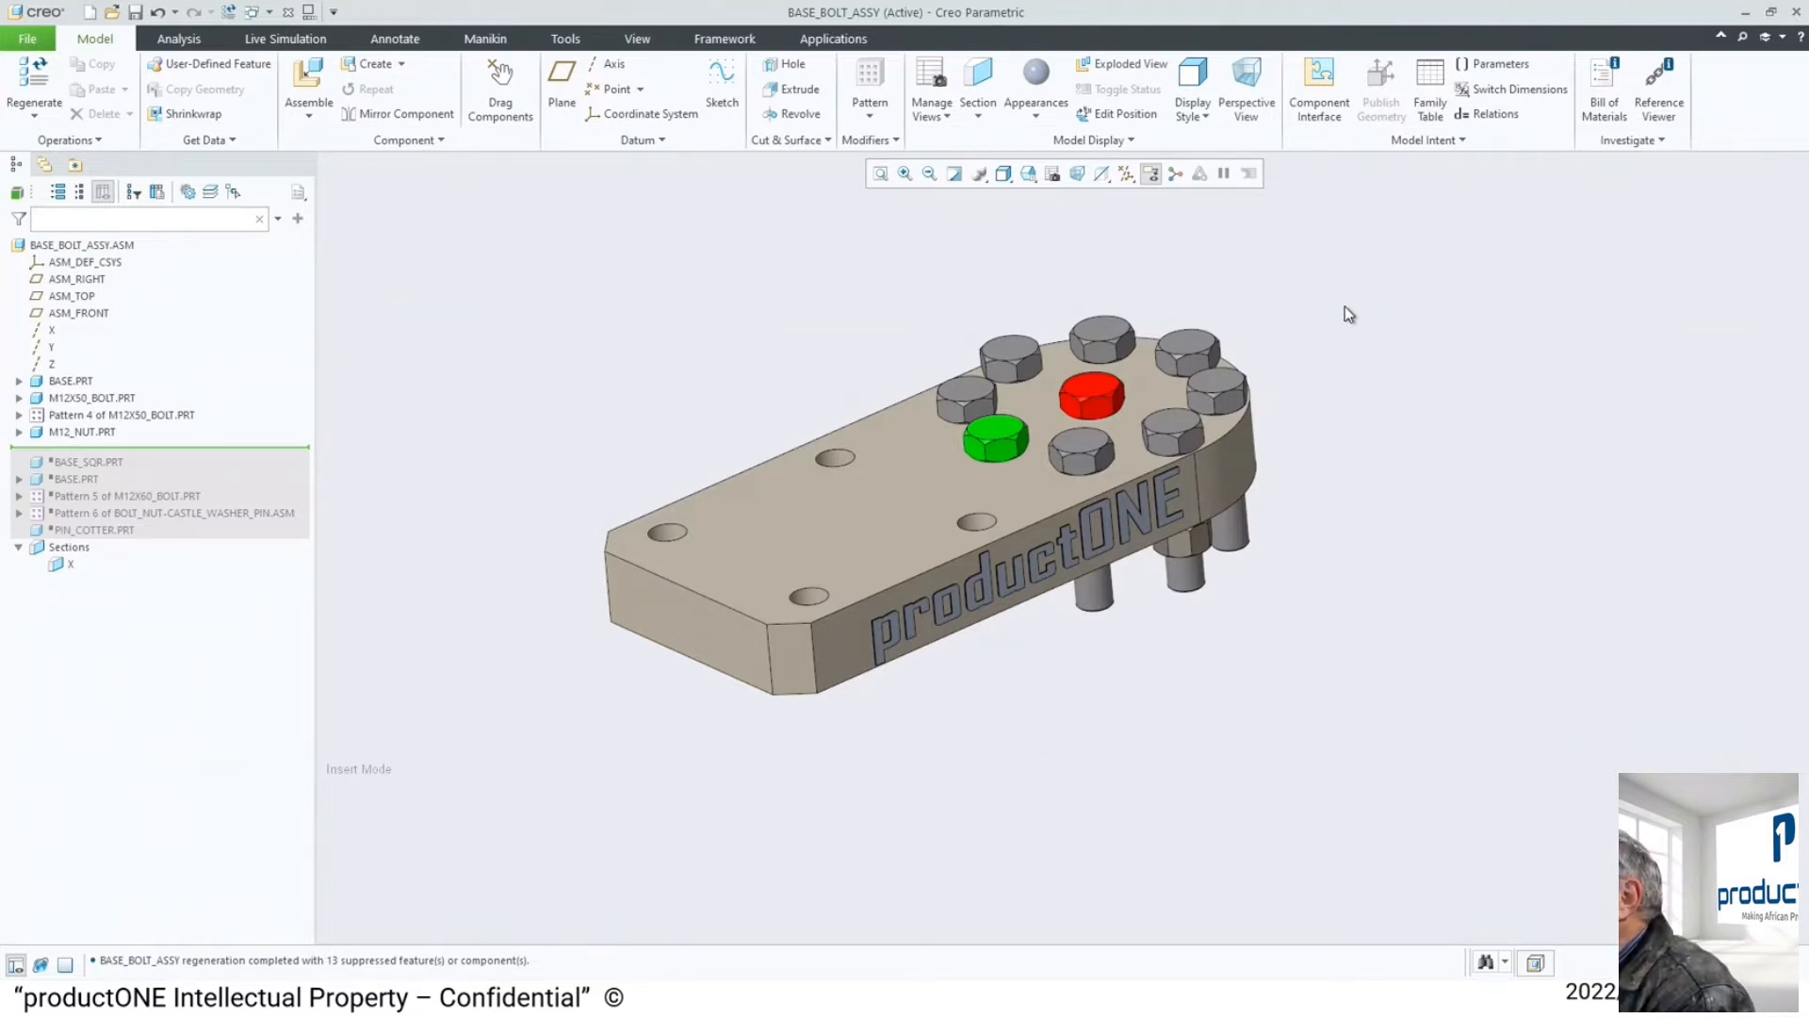
- Set up a replacement of the red central M12X50_BOLT.PRT by an assembly containing the model
click(1099, 389)
right_click(1099, 389)
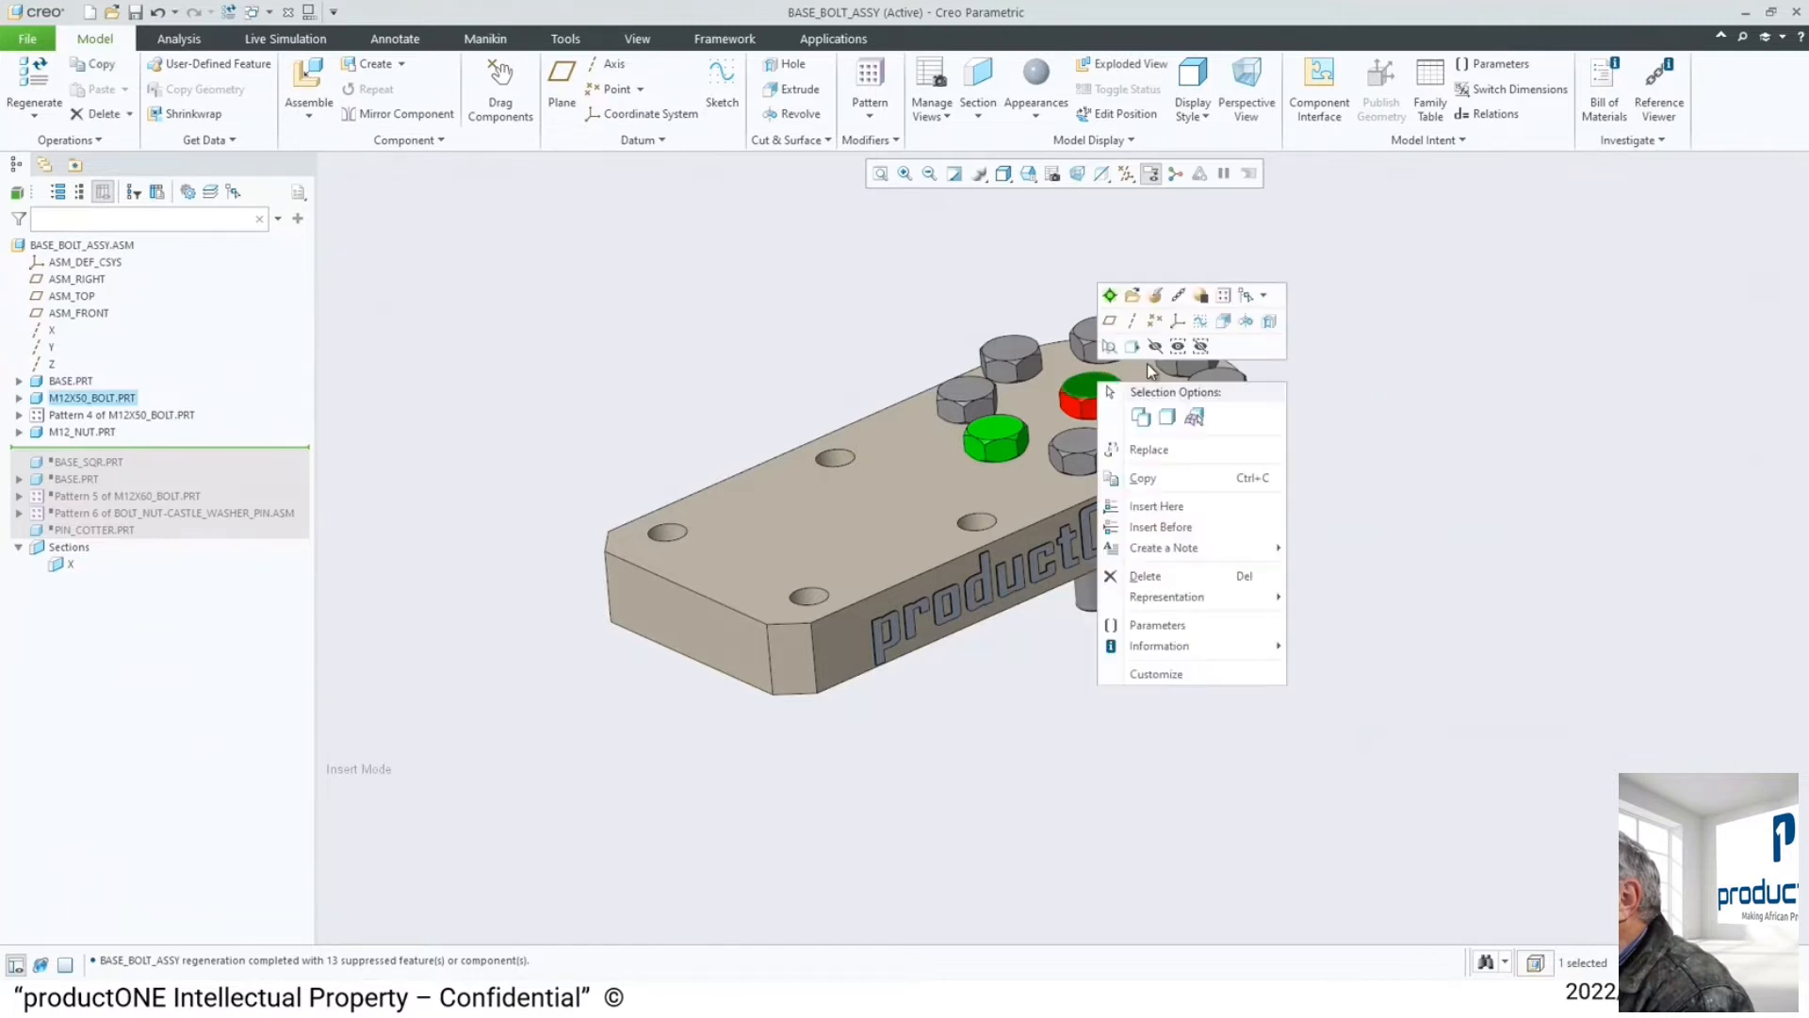
click(1149, 449)
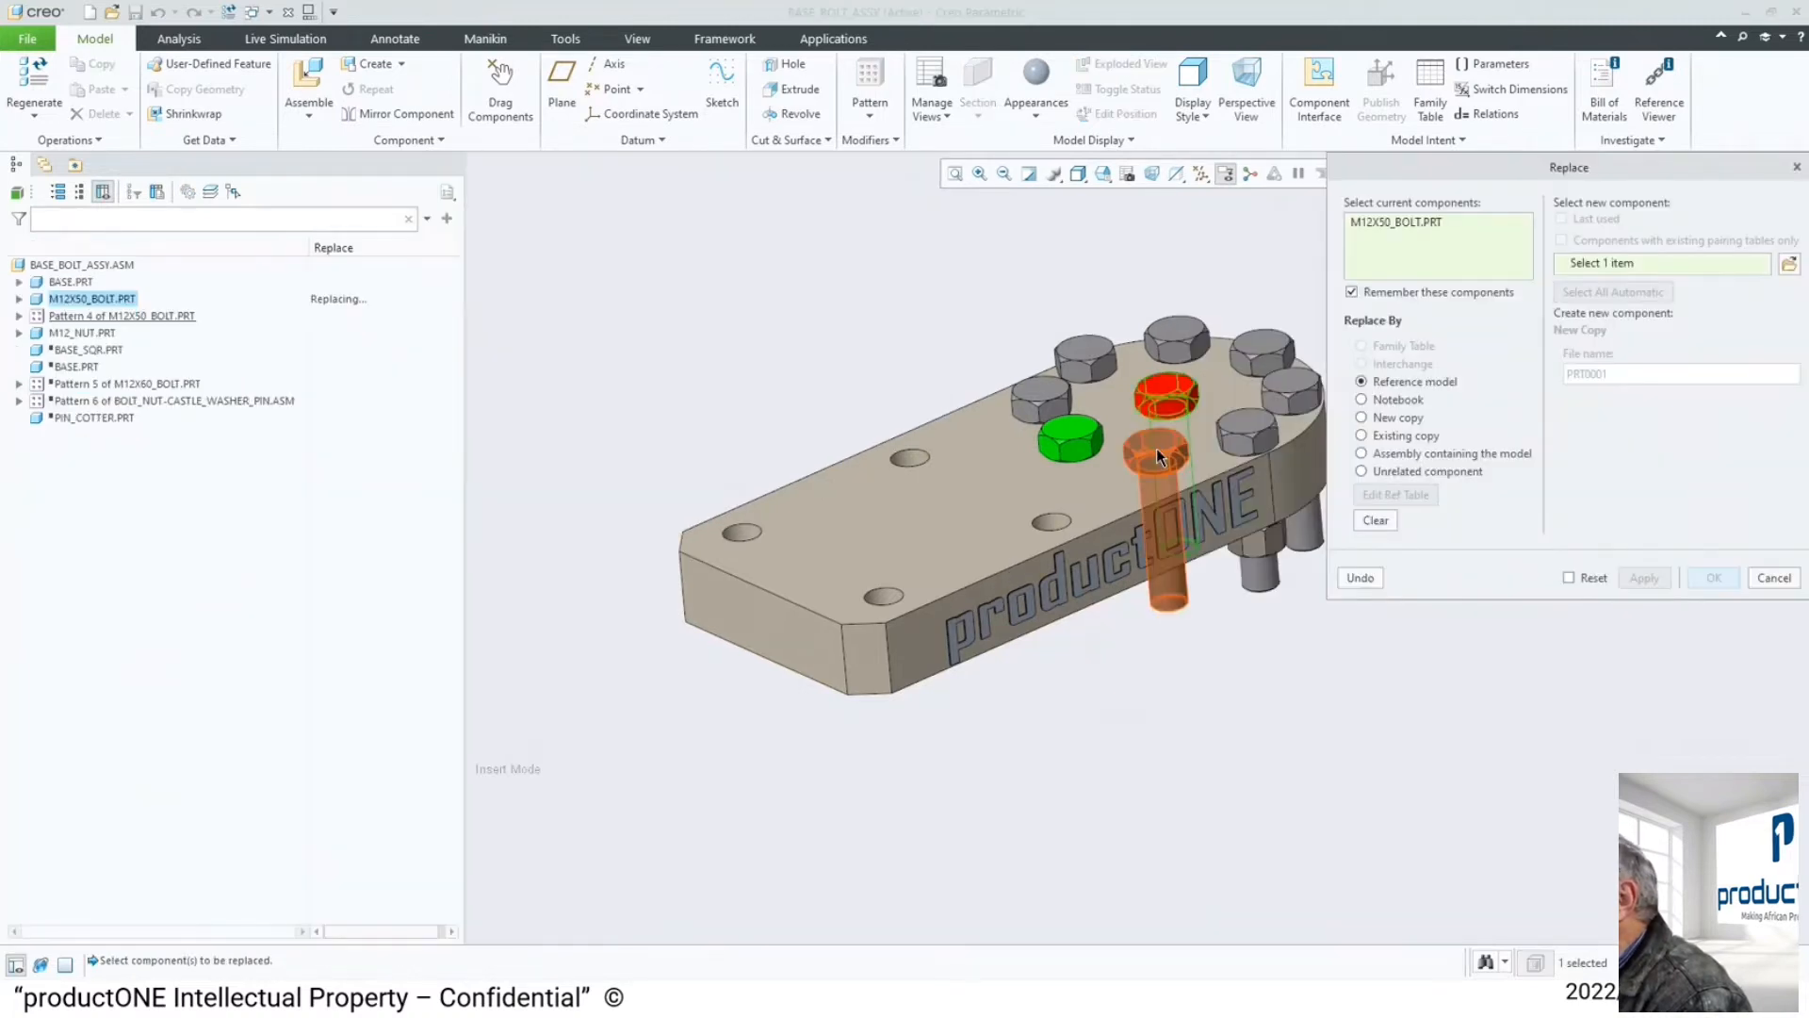
click(1442, 455)
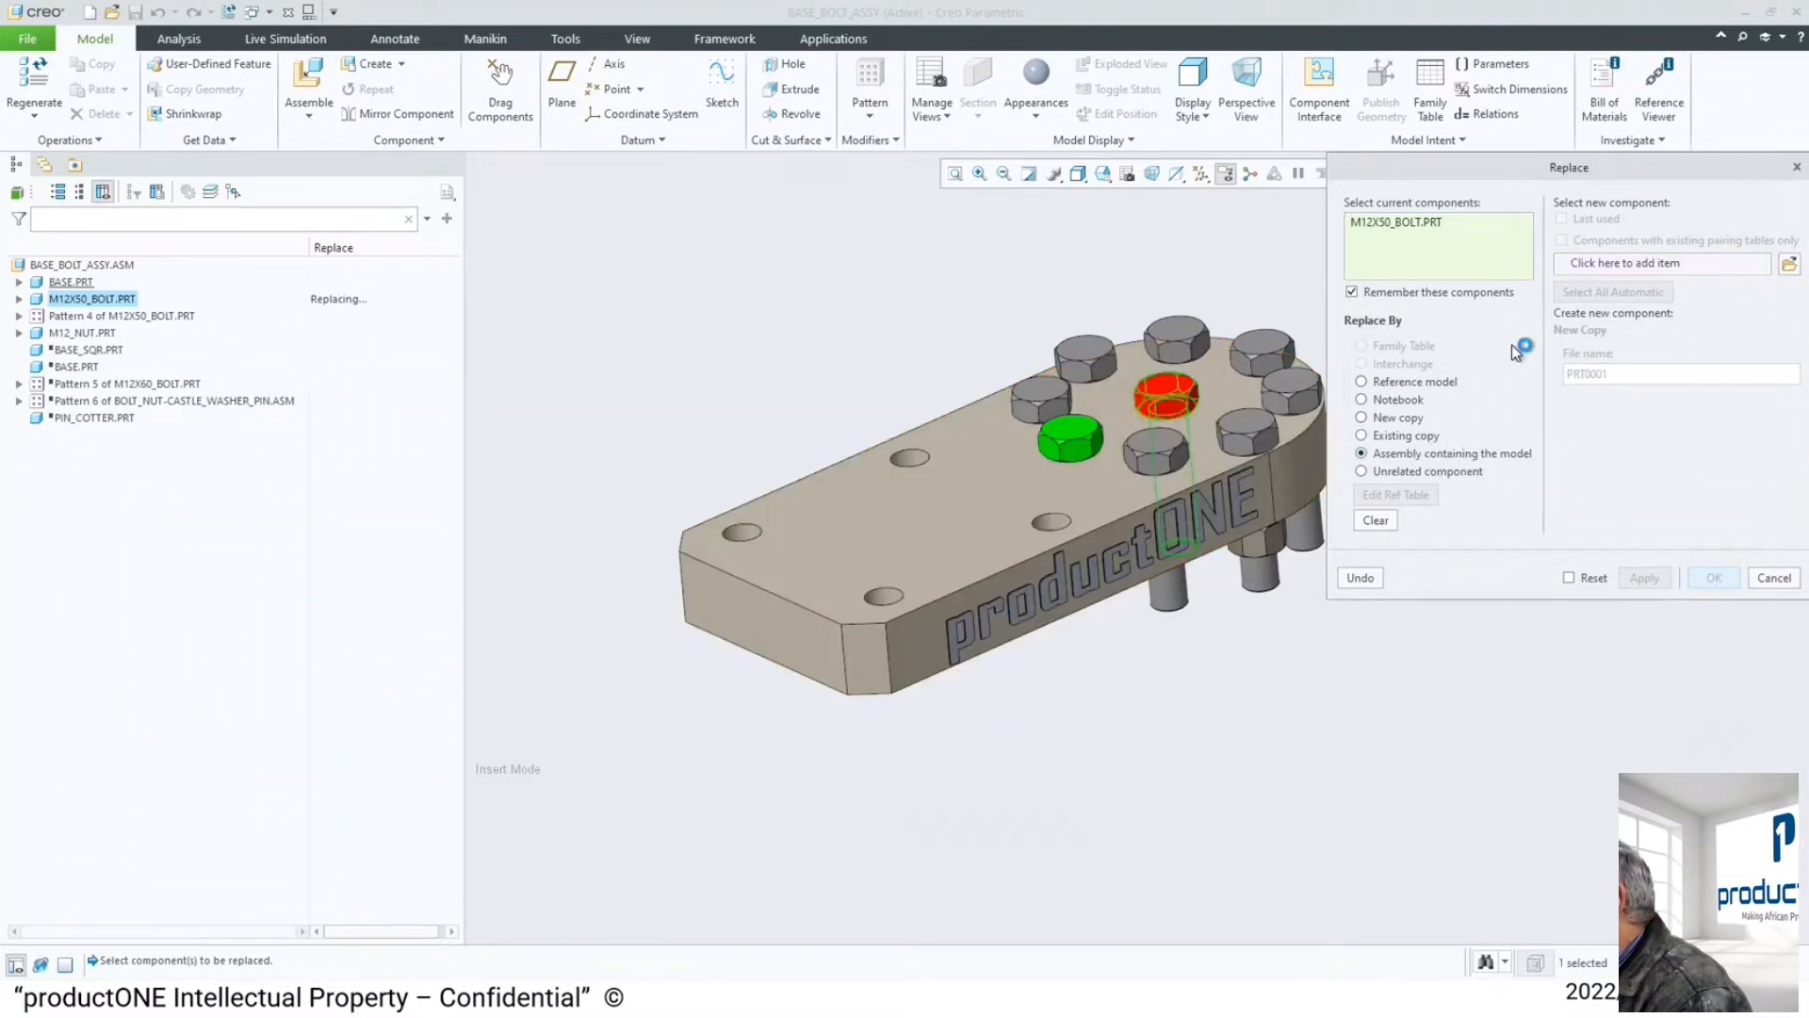
scroll(1286, 335, up, 3)
scroll(1293, 335, down, 3)
- Preview bolt_assy.asm and use it as the replacement for the central bolt, then check the new component
click(1789, 264)
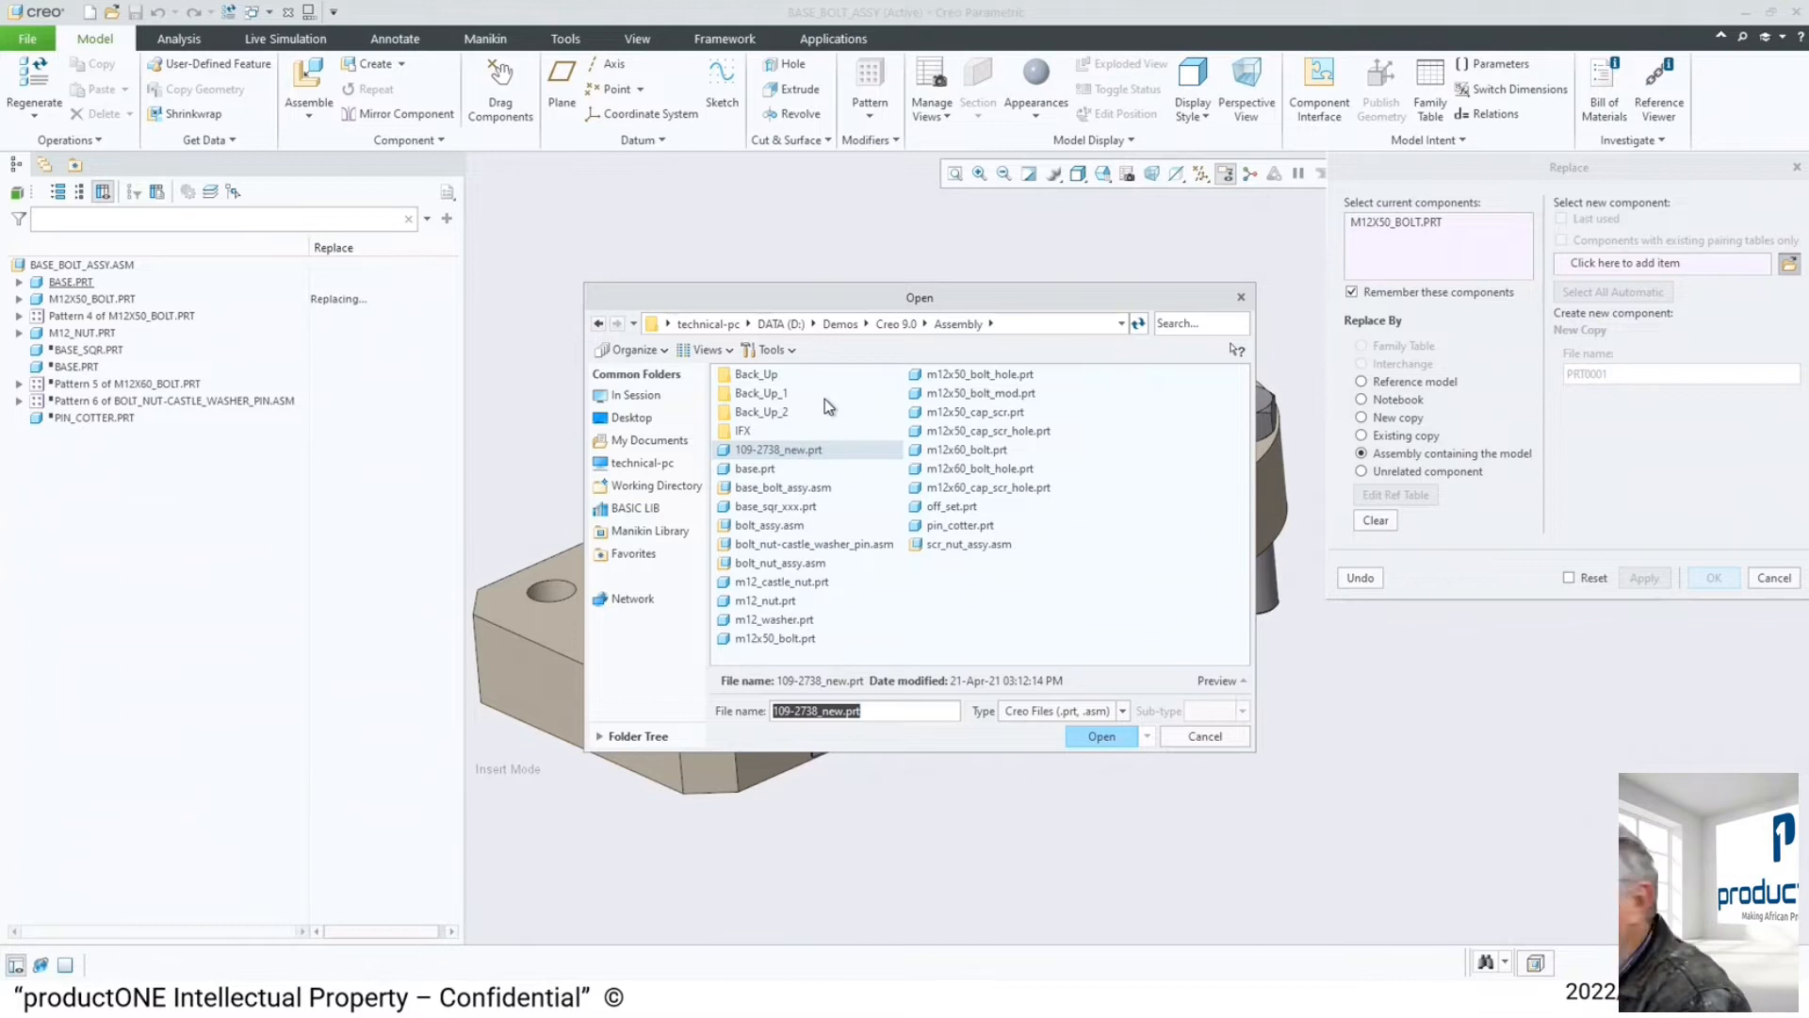
click(790, 528)
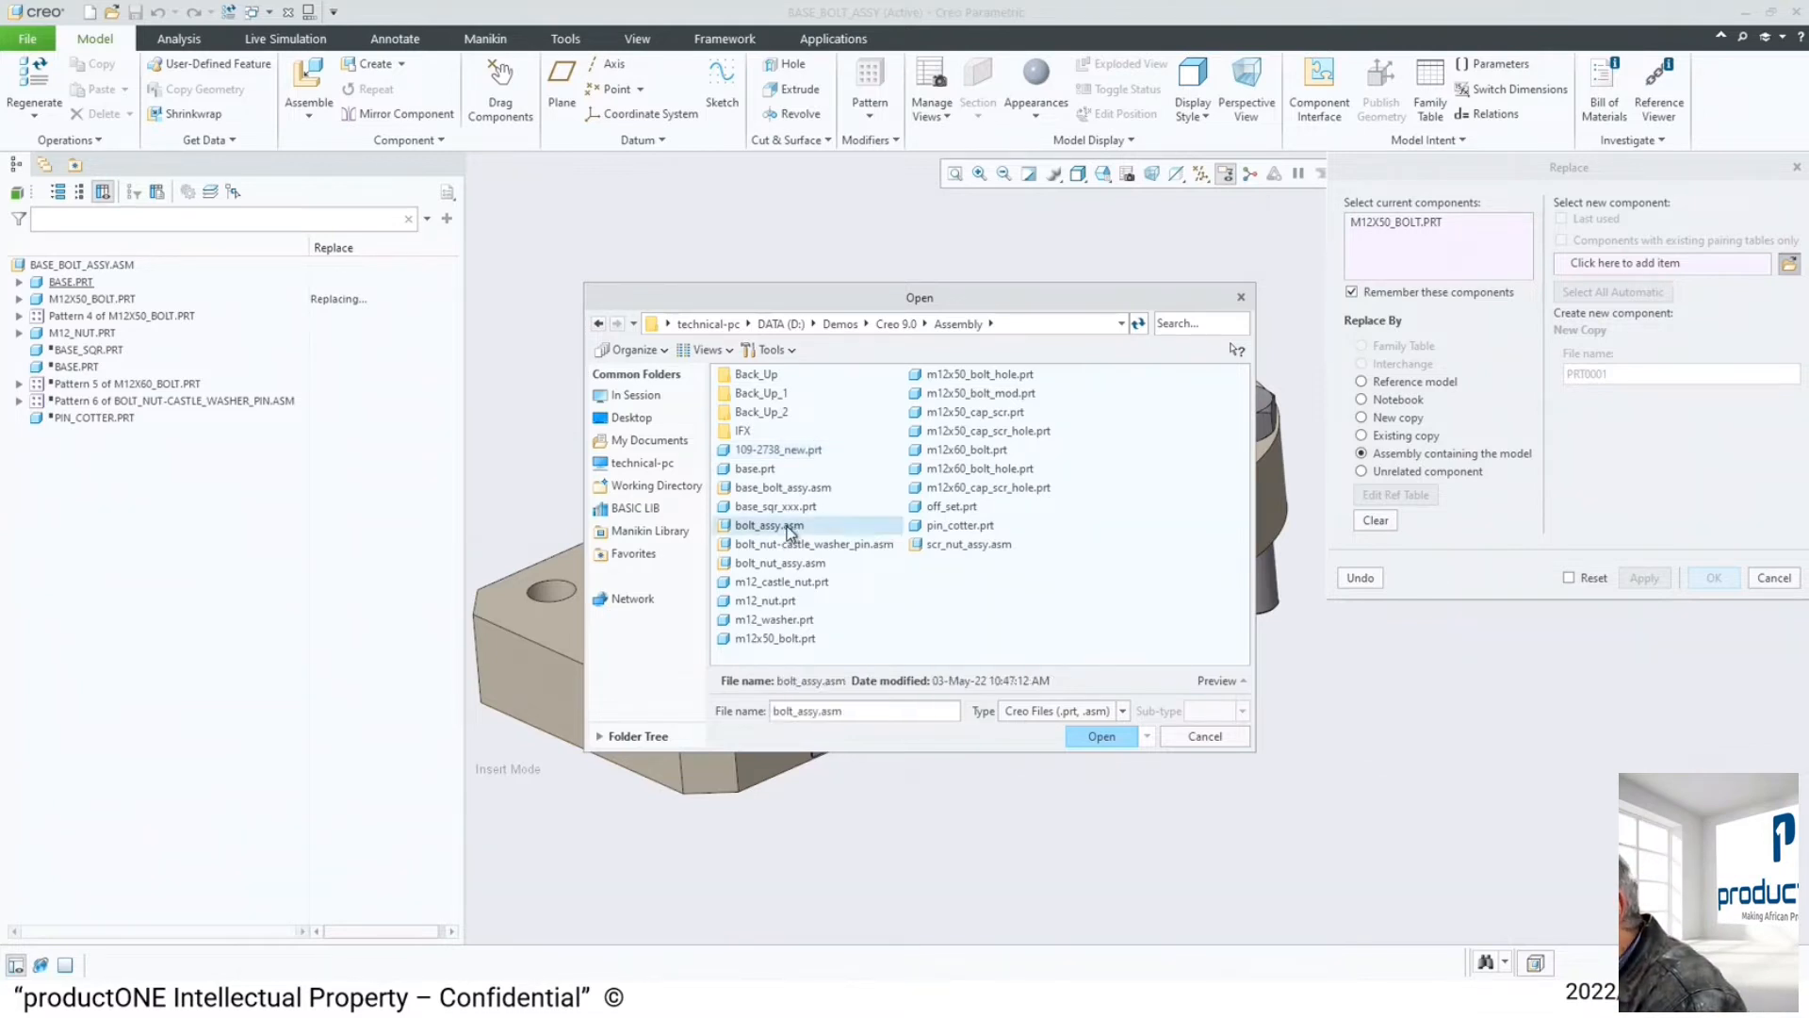
click(1218, 680)
drag(879, 291, 755, 178)
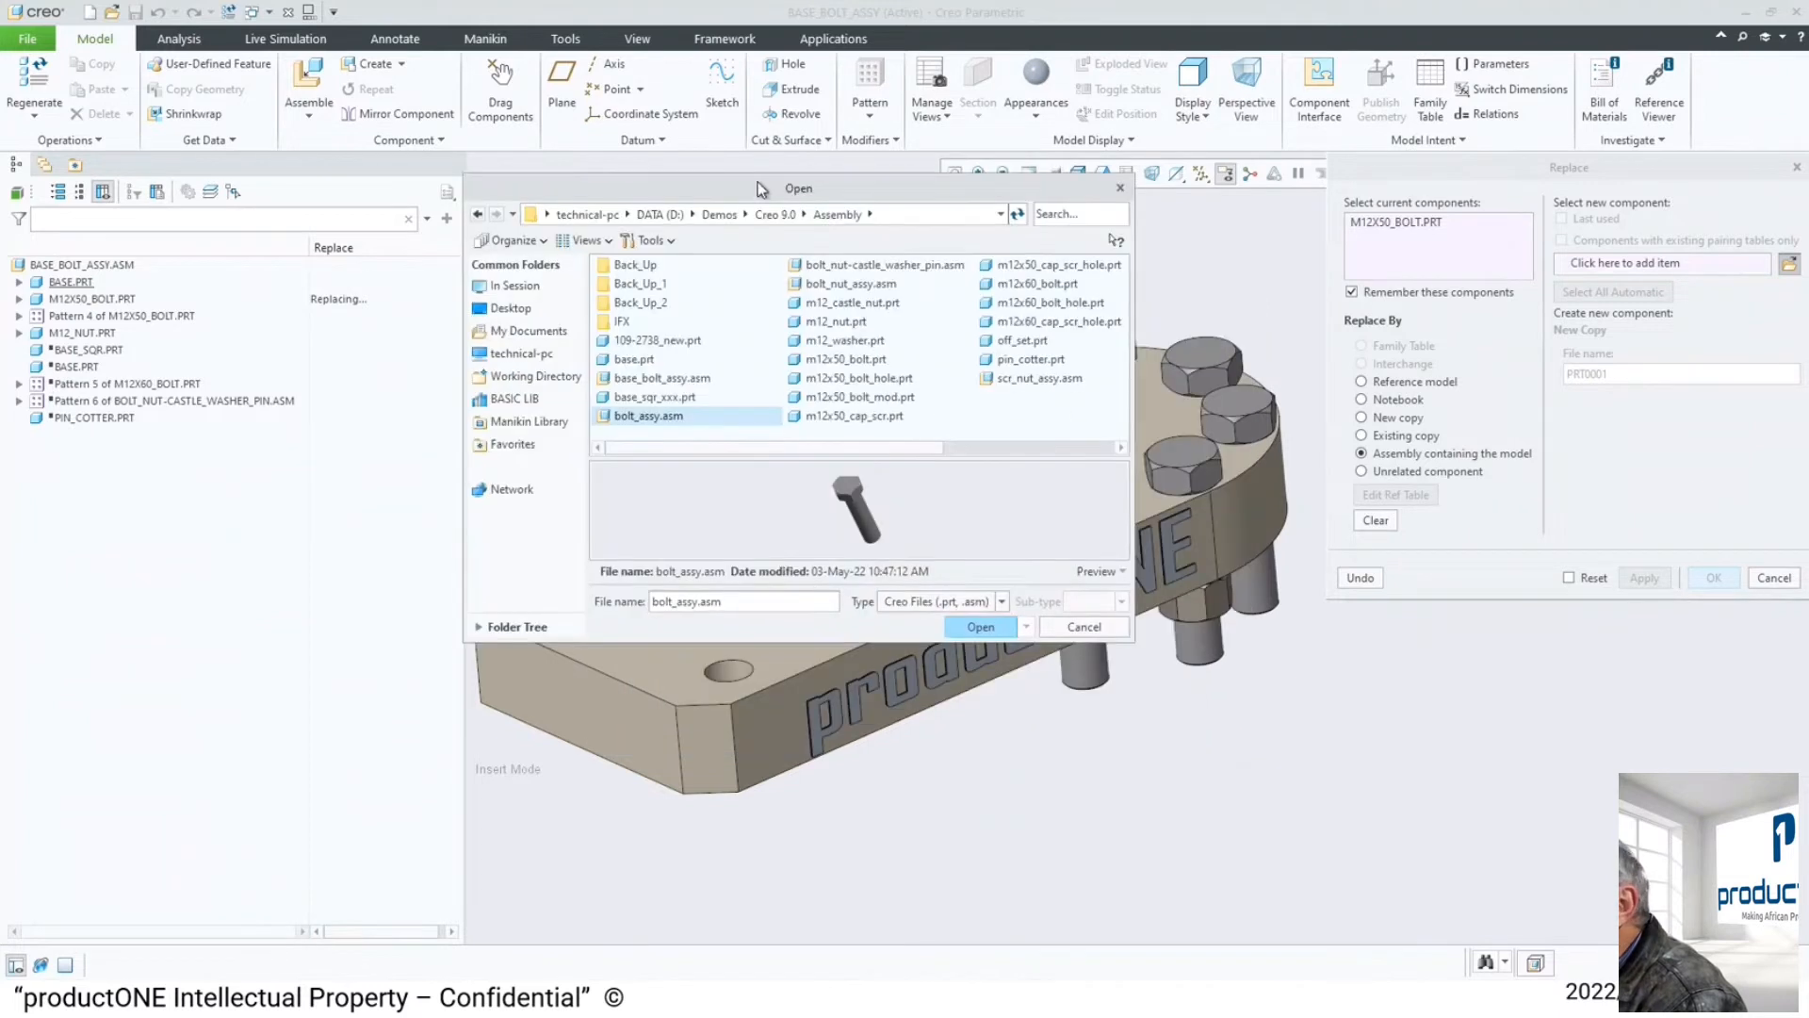
drag(891, 640, 892, 770)
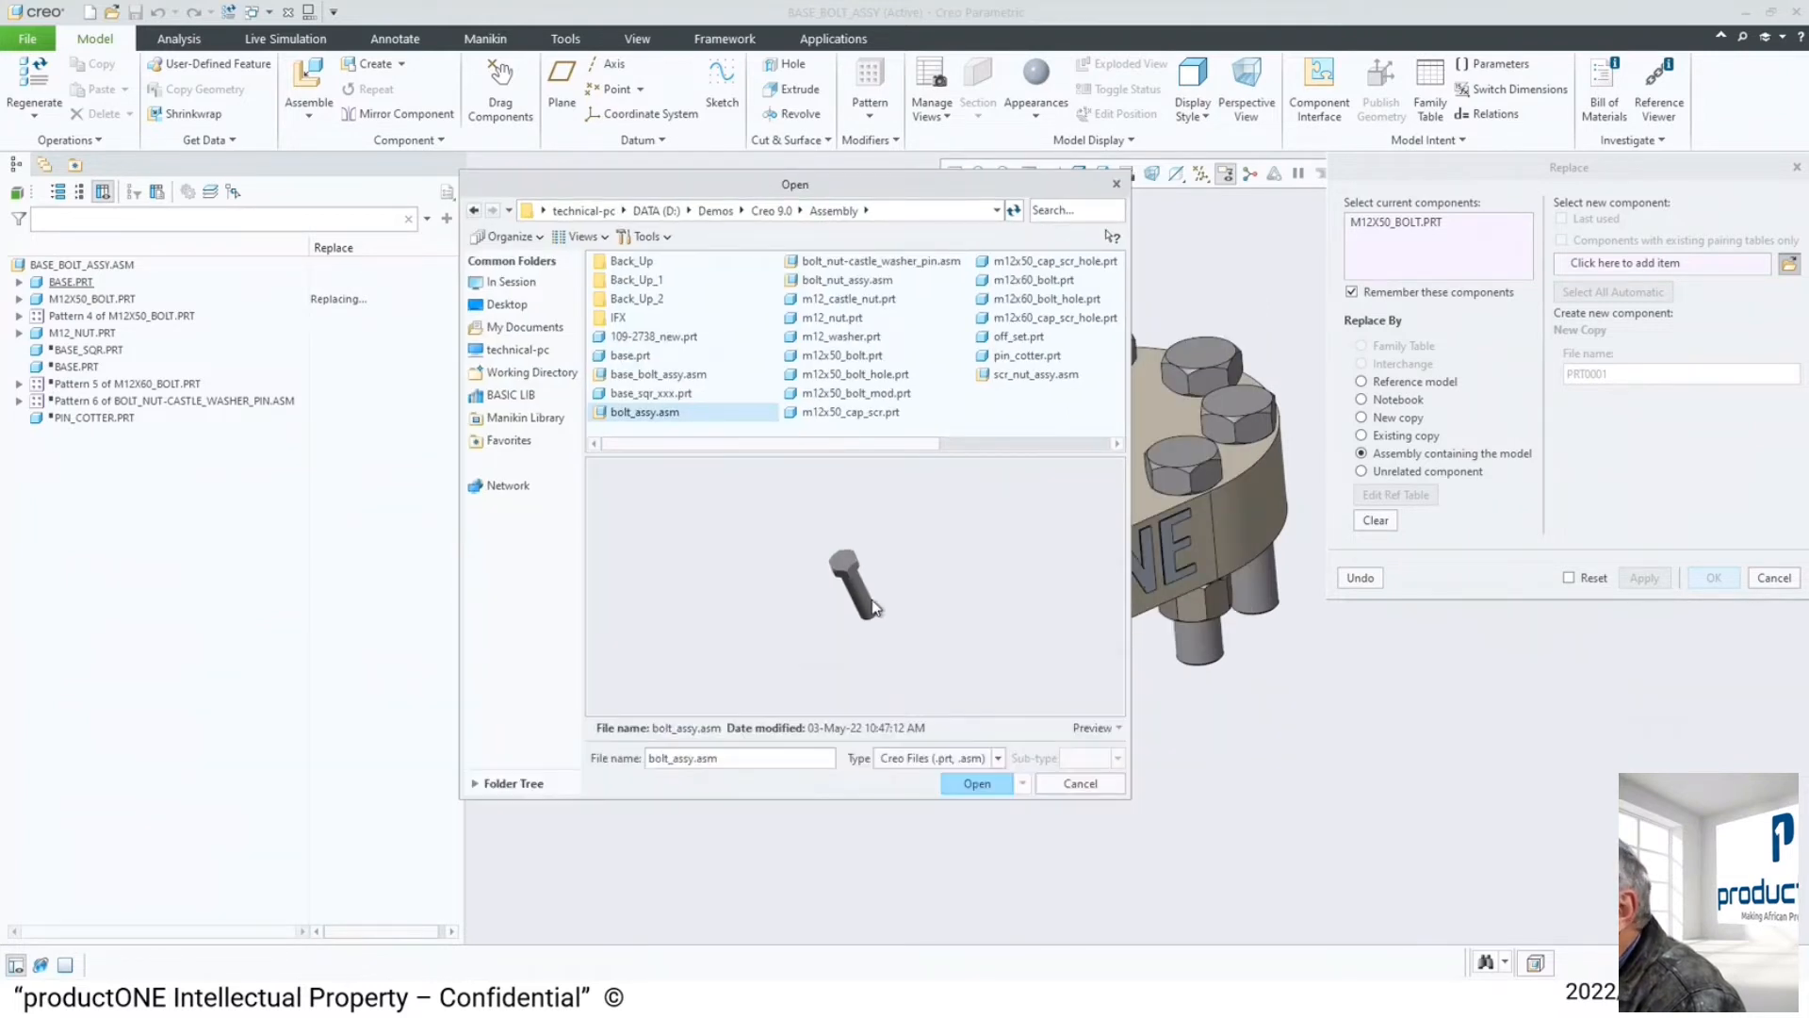
mouse_move(870, 564)
middle_down()
mouse_move(831, 518)
mouse_move(854, 534)
middle_up()
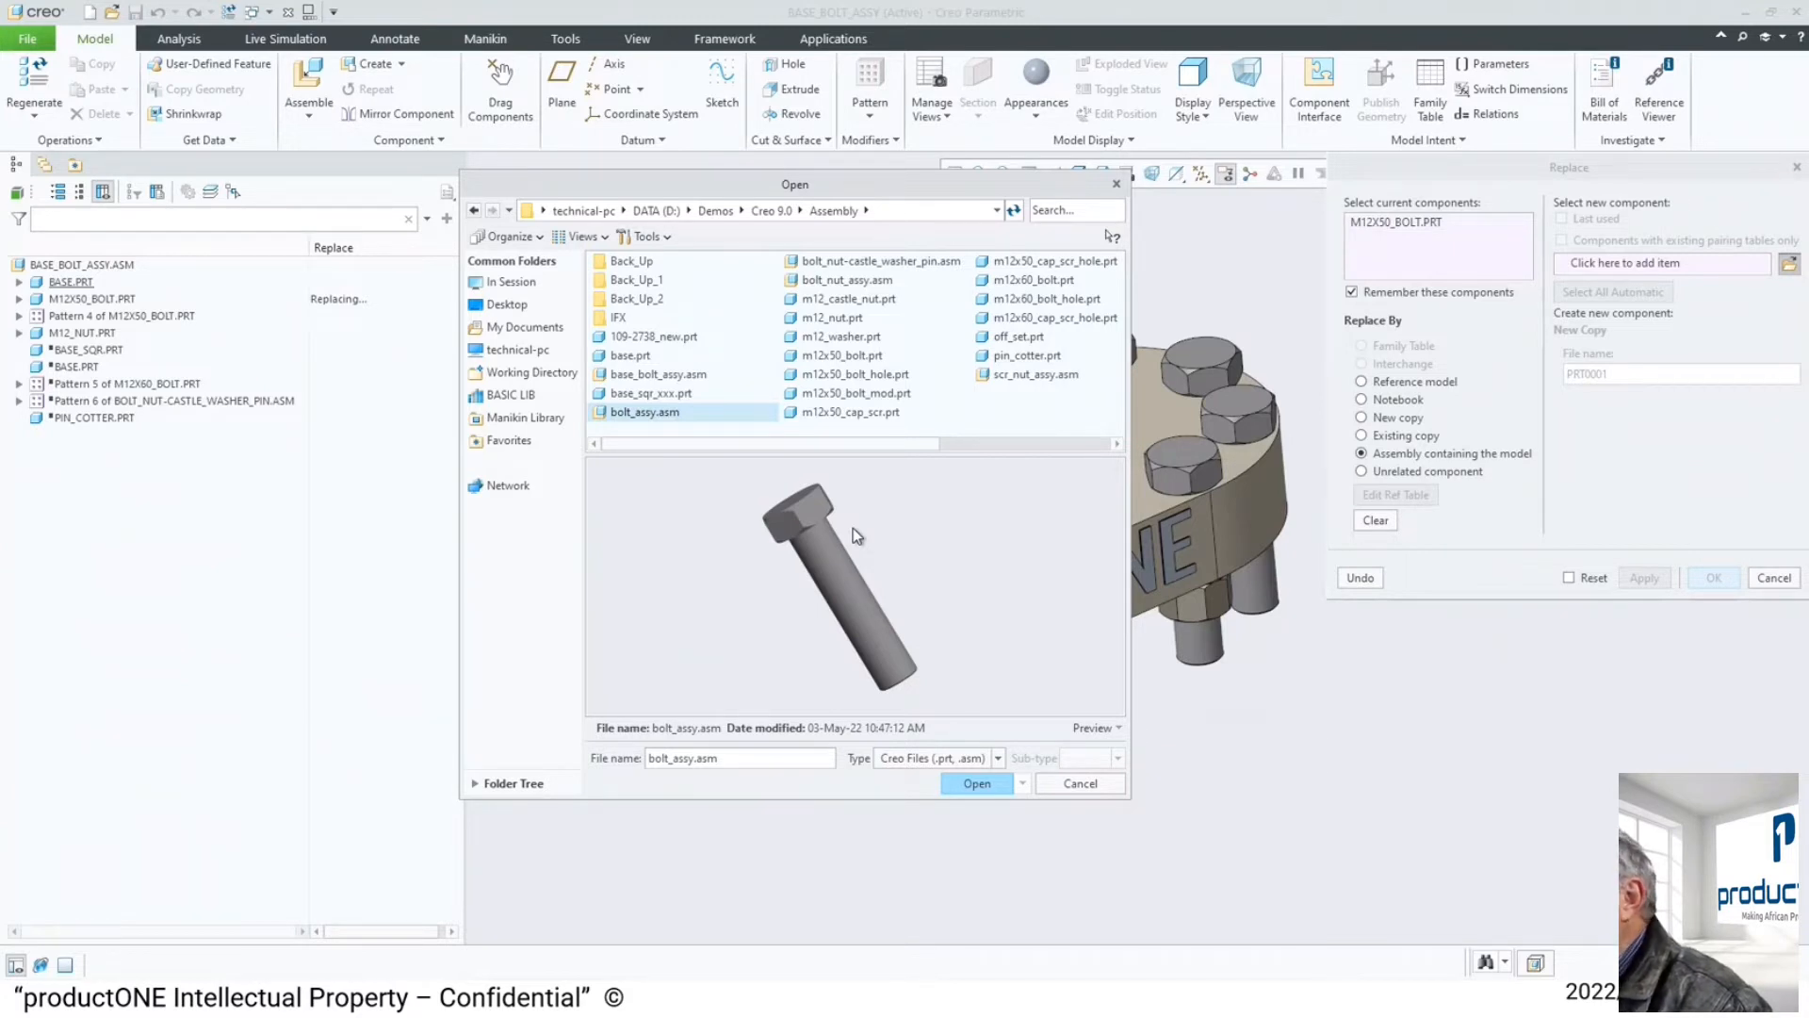
click(988, 782)
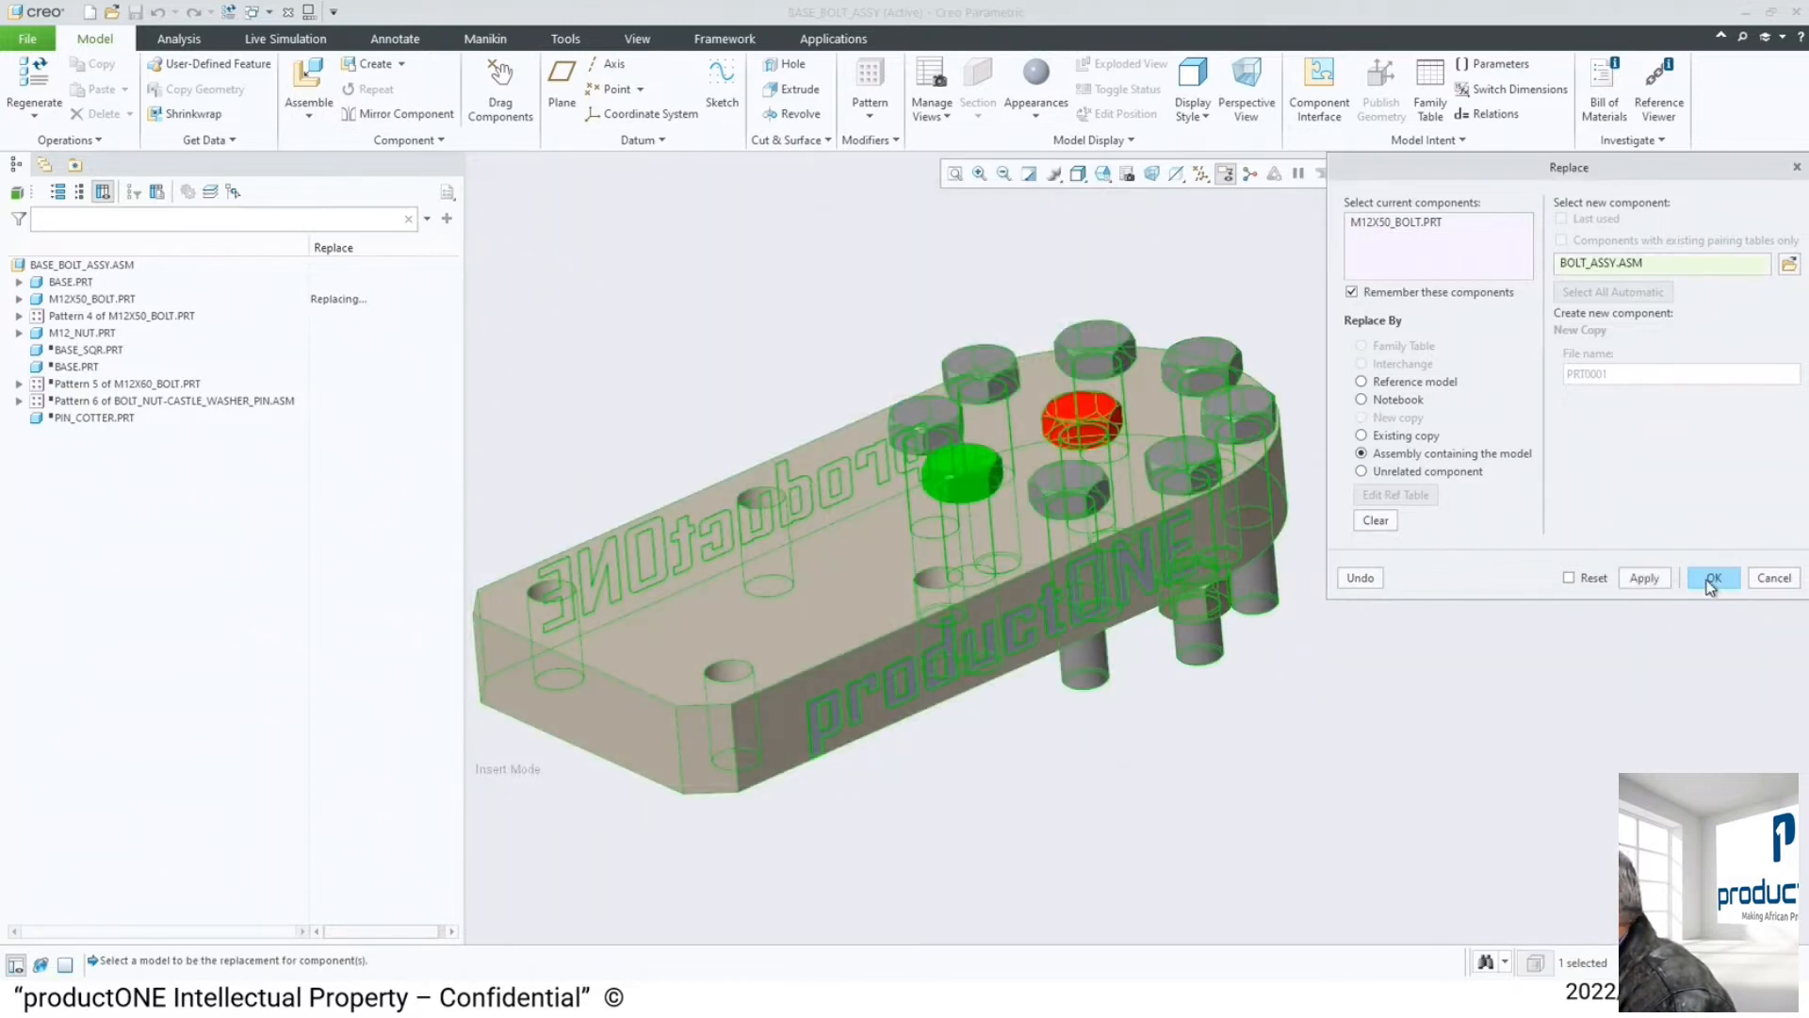
click(1644, 574)
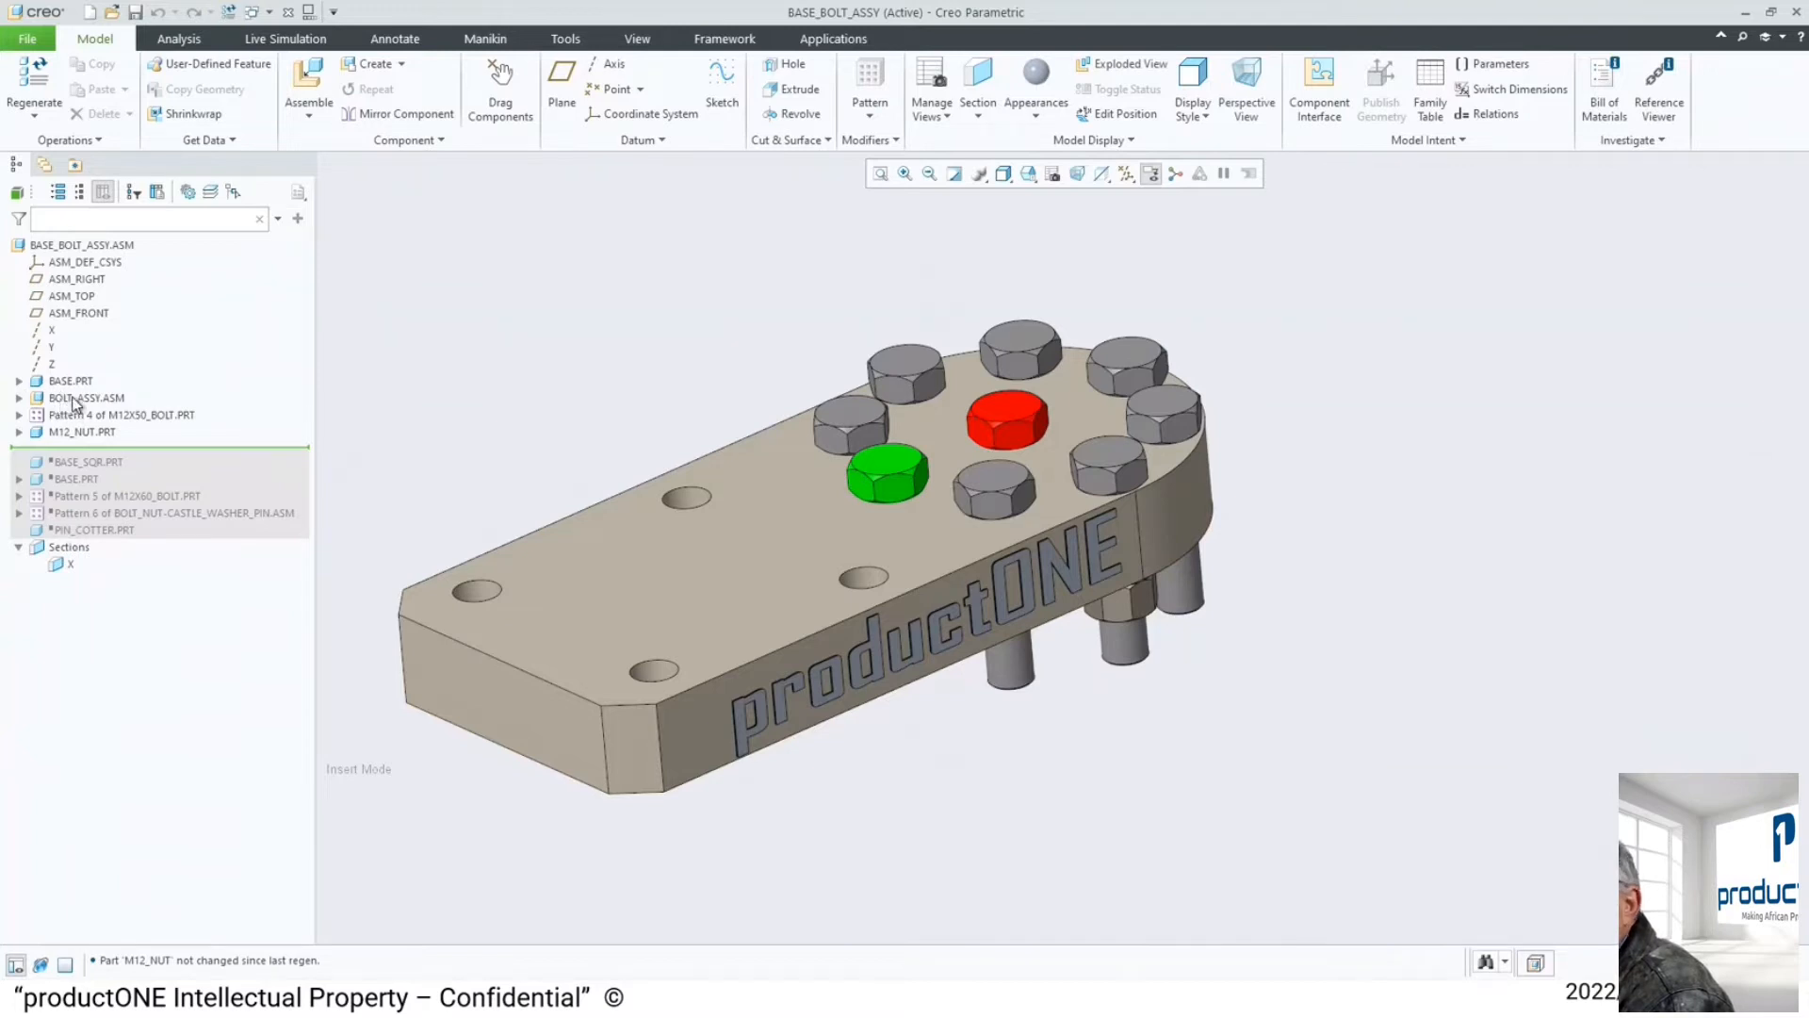
click(75, 398)
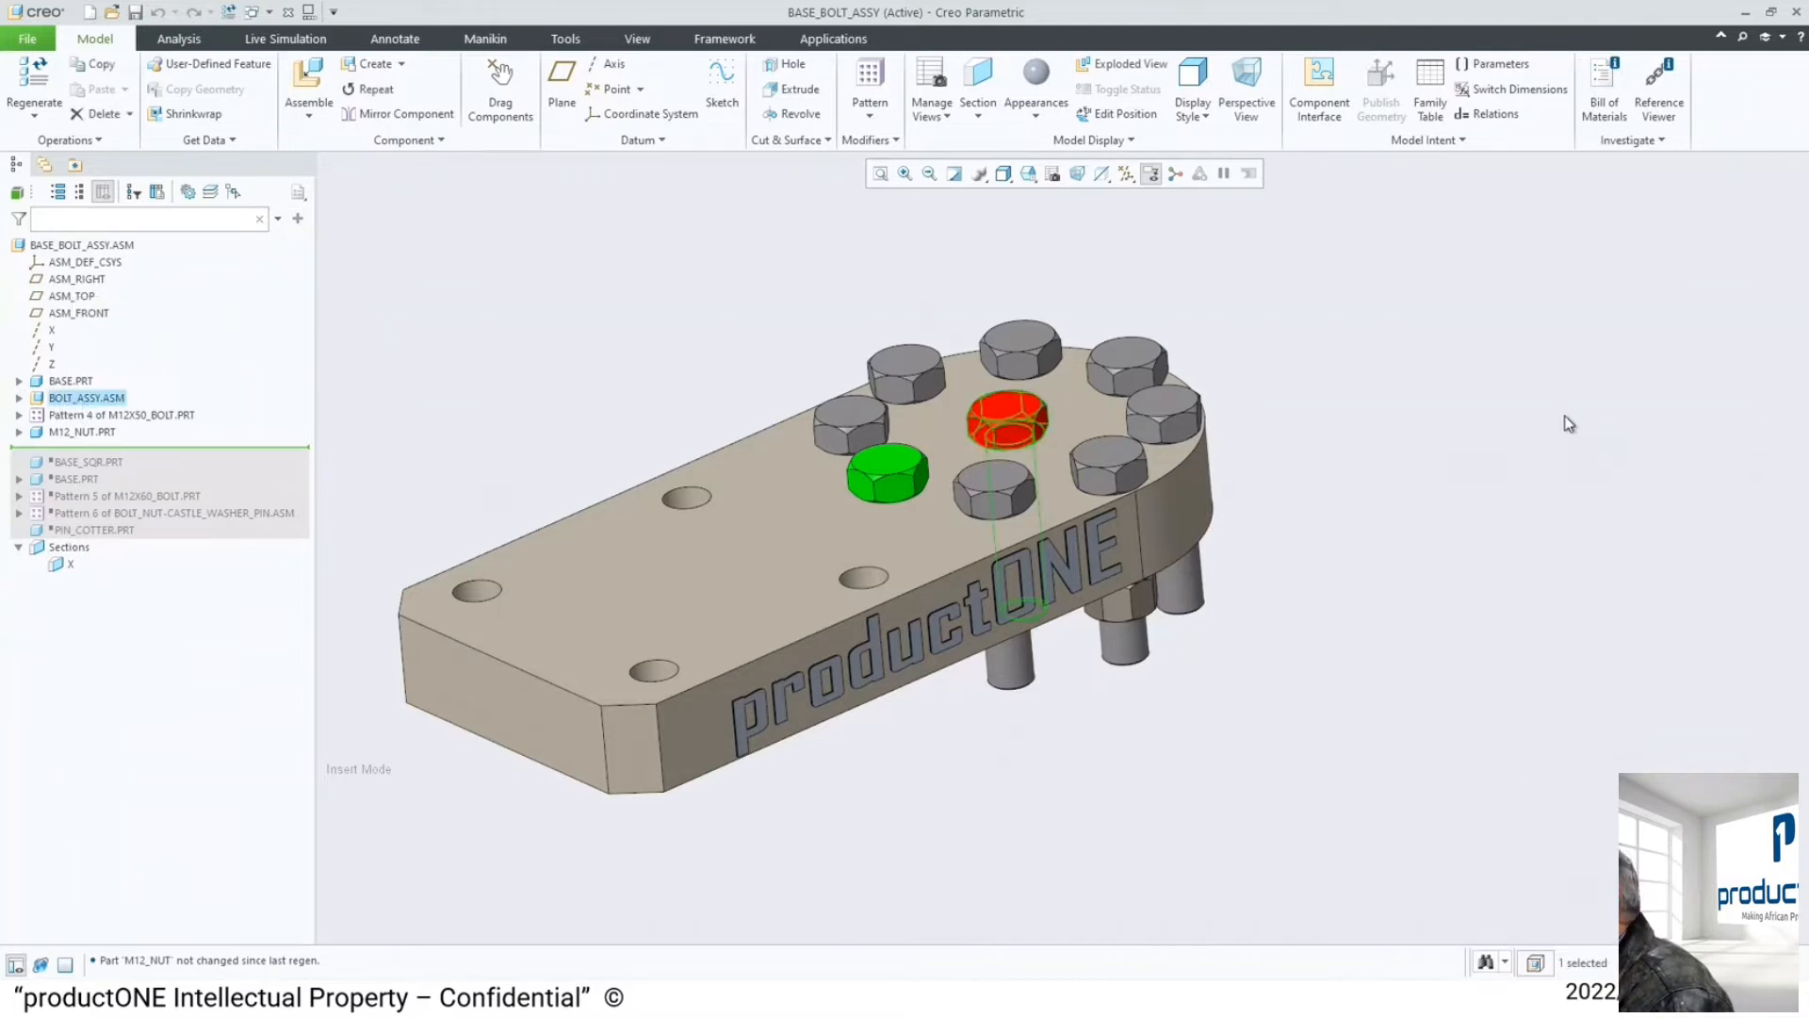
click(1357, 413)
- Replace the patterned M12X50_BOLT.PRT members with BOLT_ASSY.ASM as an assembly containing the model
click(1157, 408)
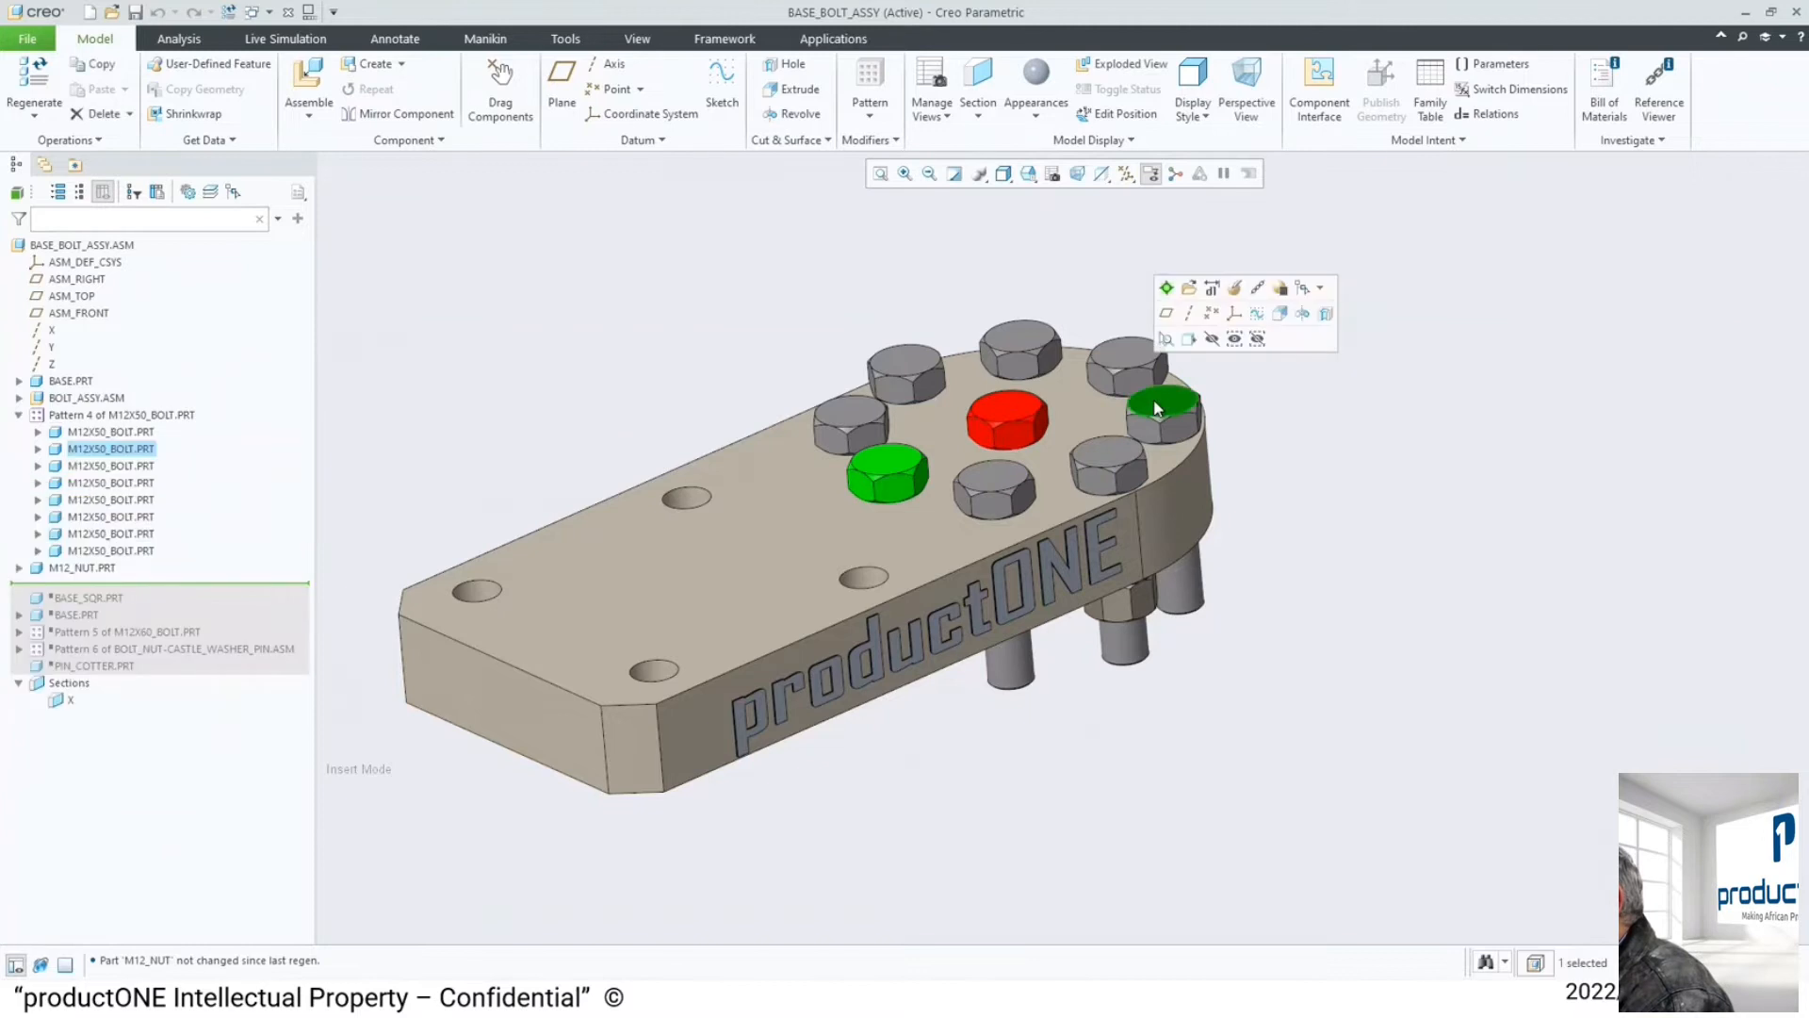
right_click(1157, 408)
click(1209, 466)
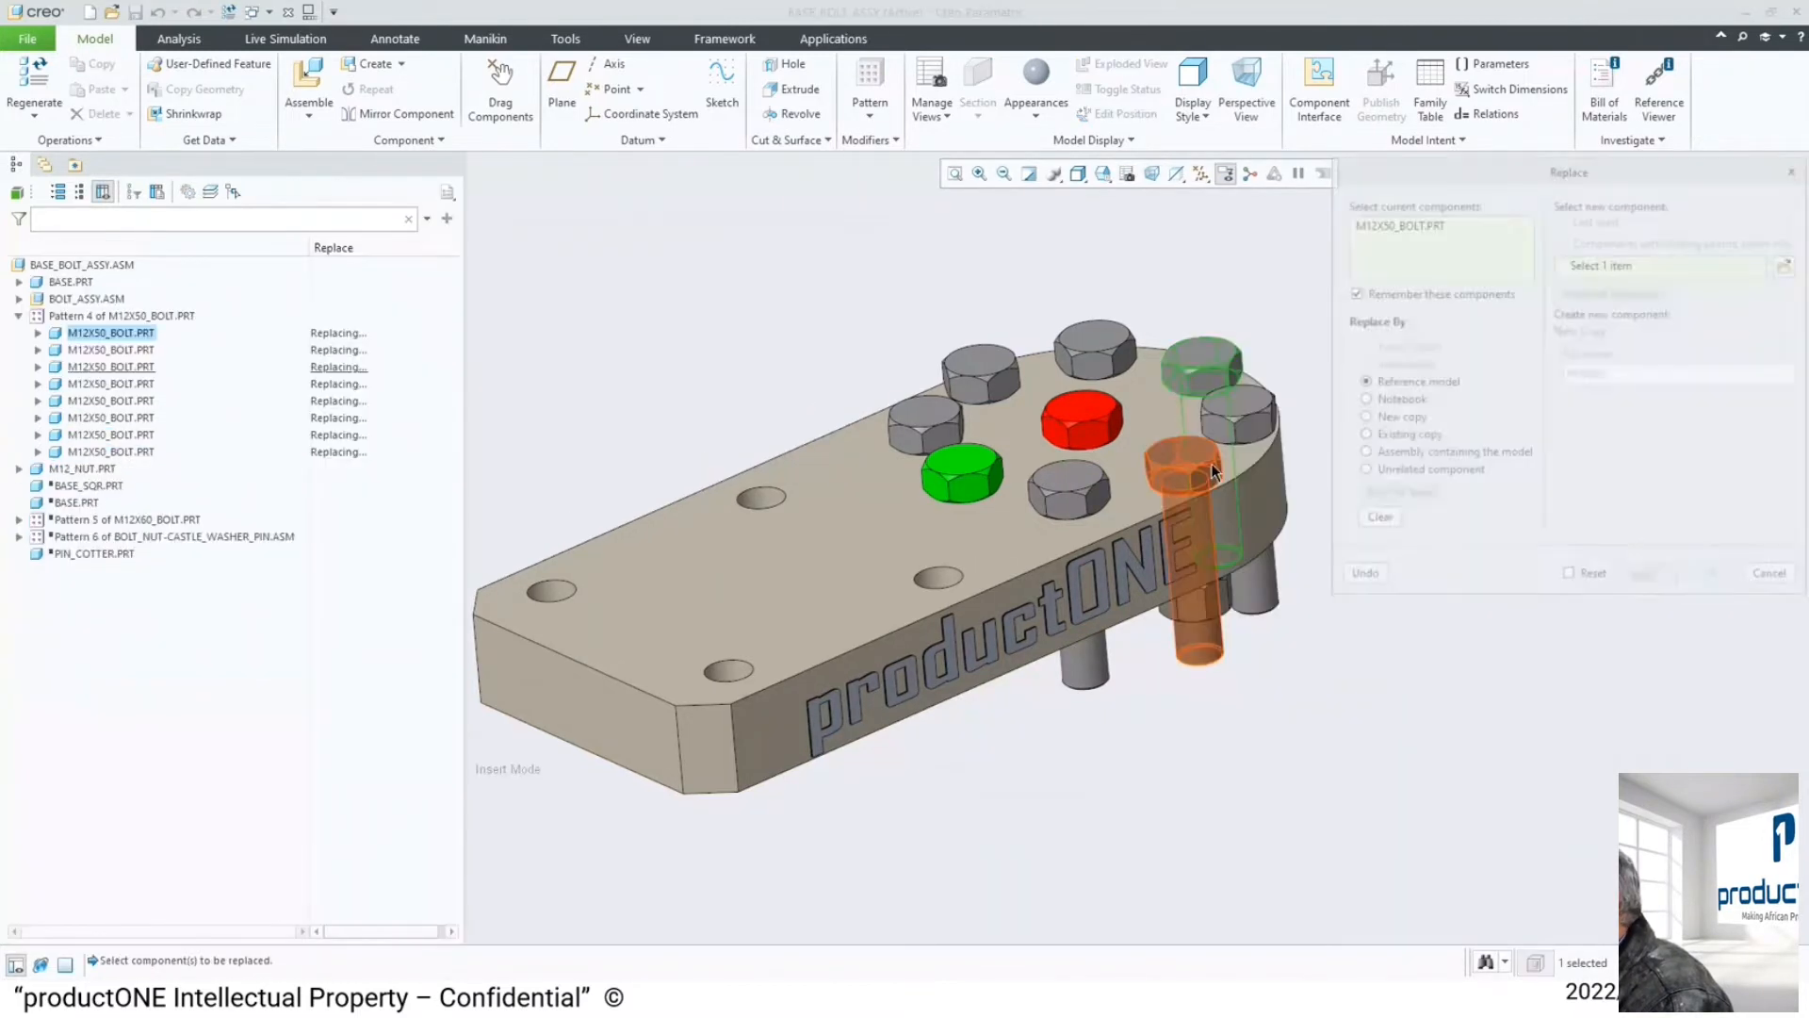
click(1462, 454)
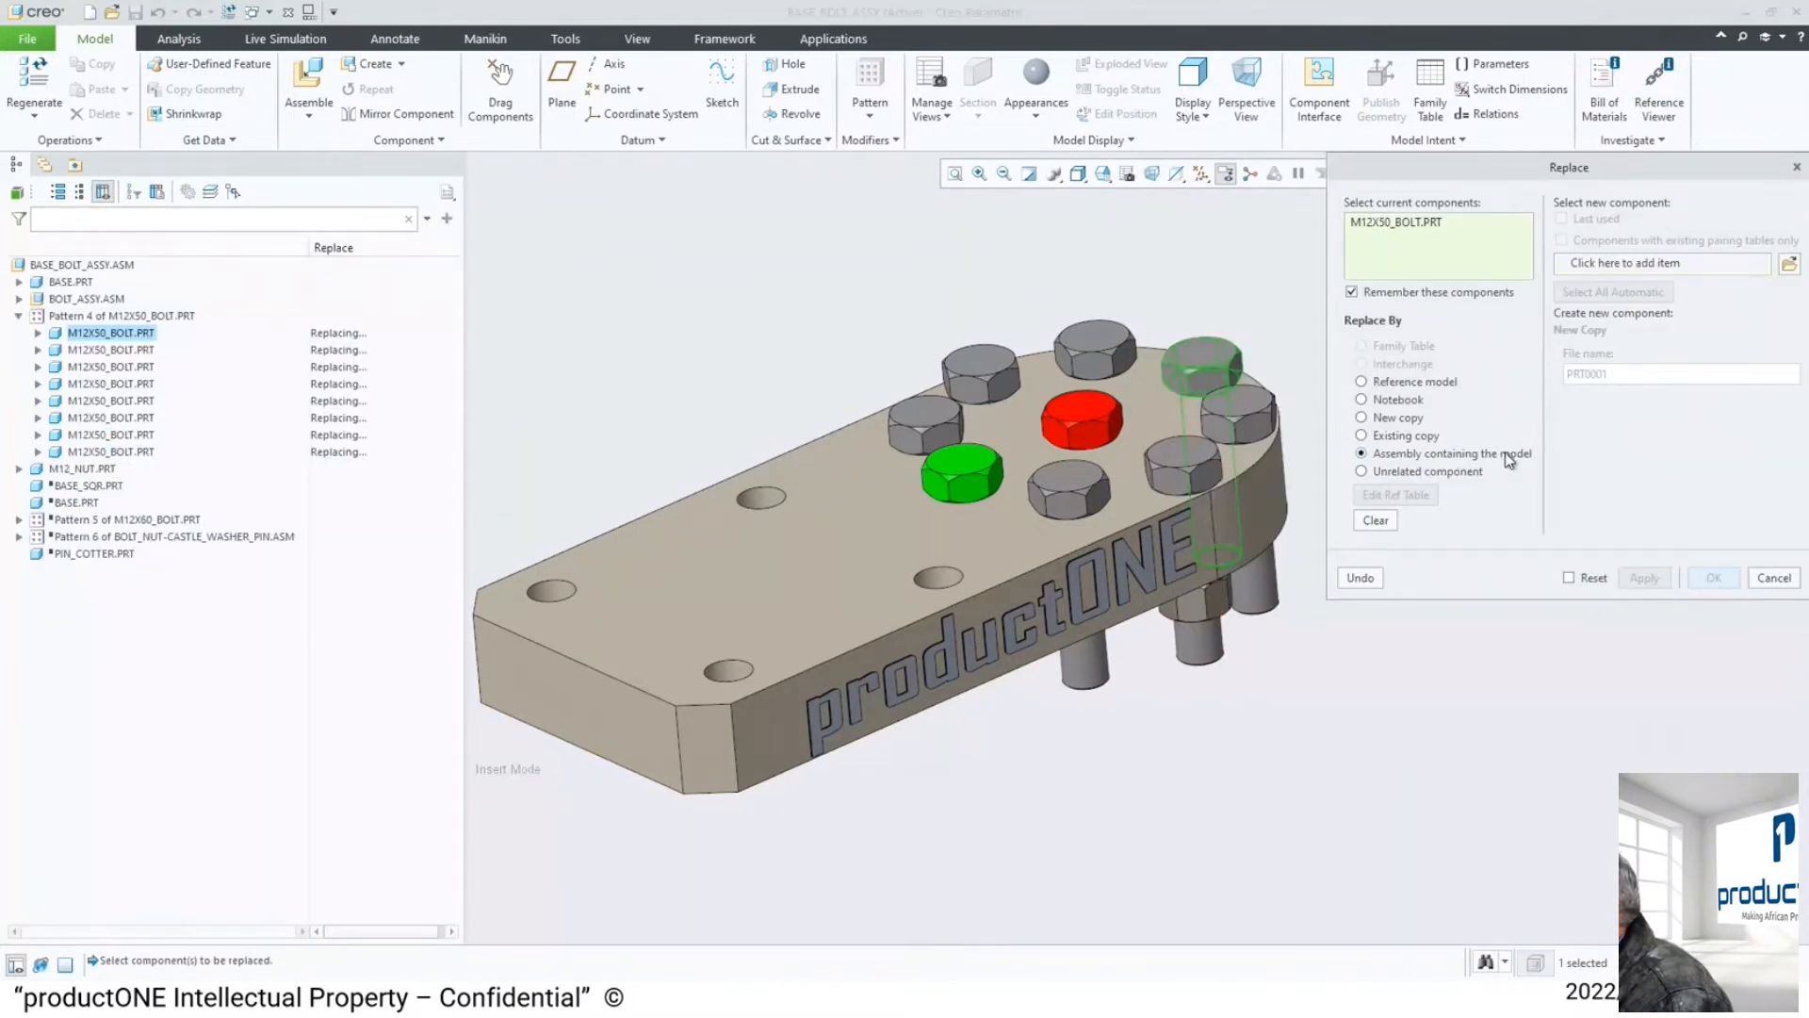
click(1788, 264)
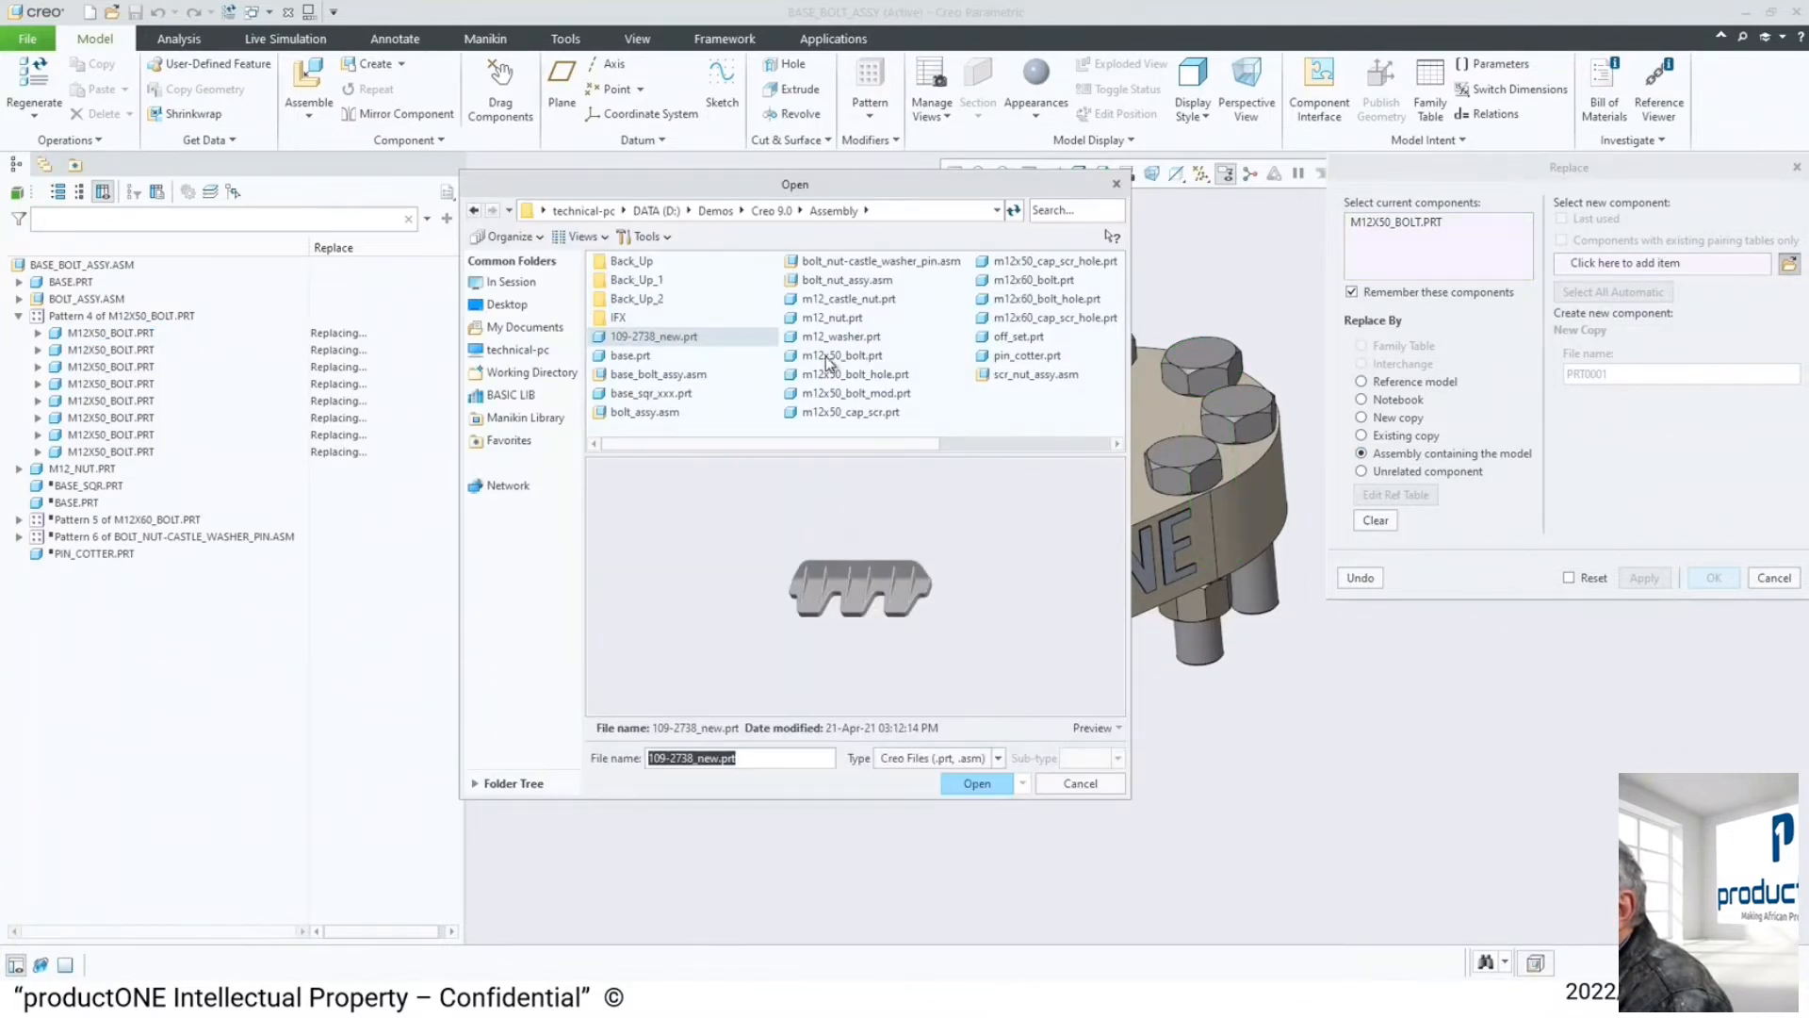
click(646, 413)
click(974, 784)
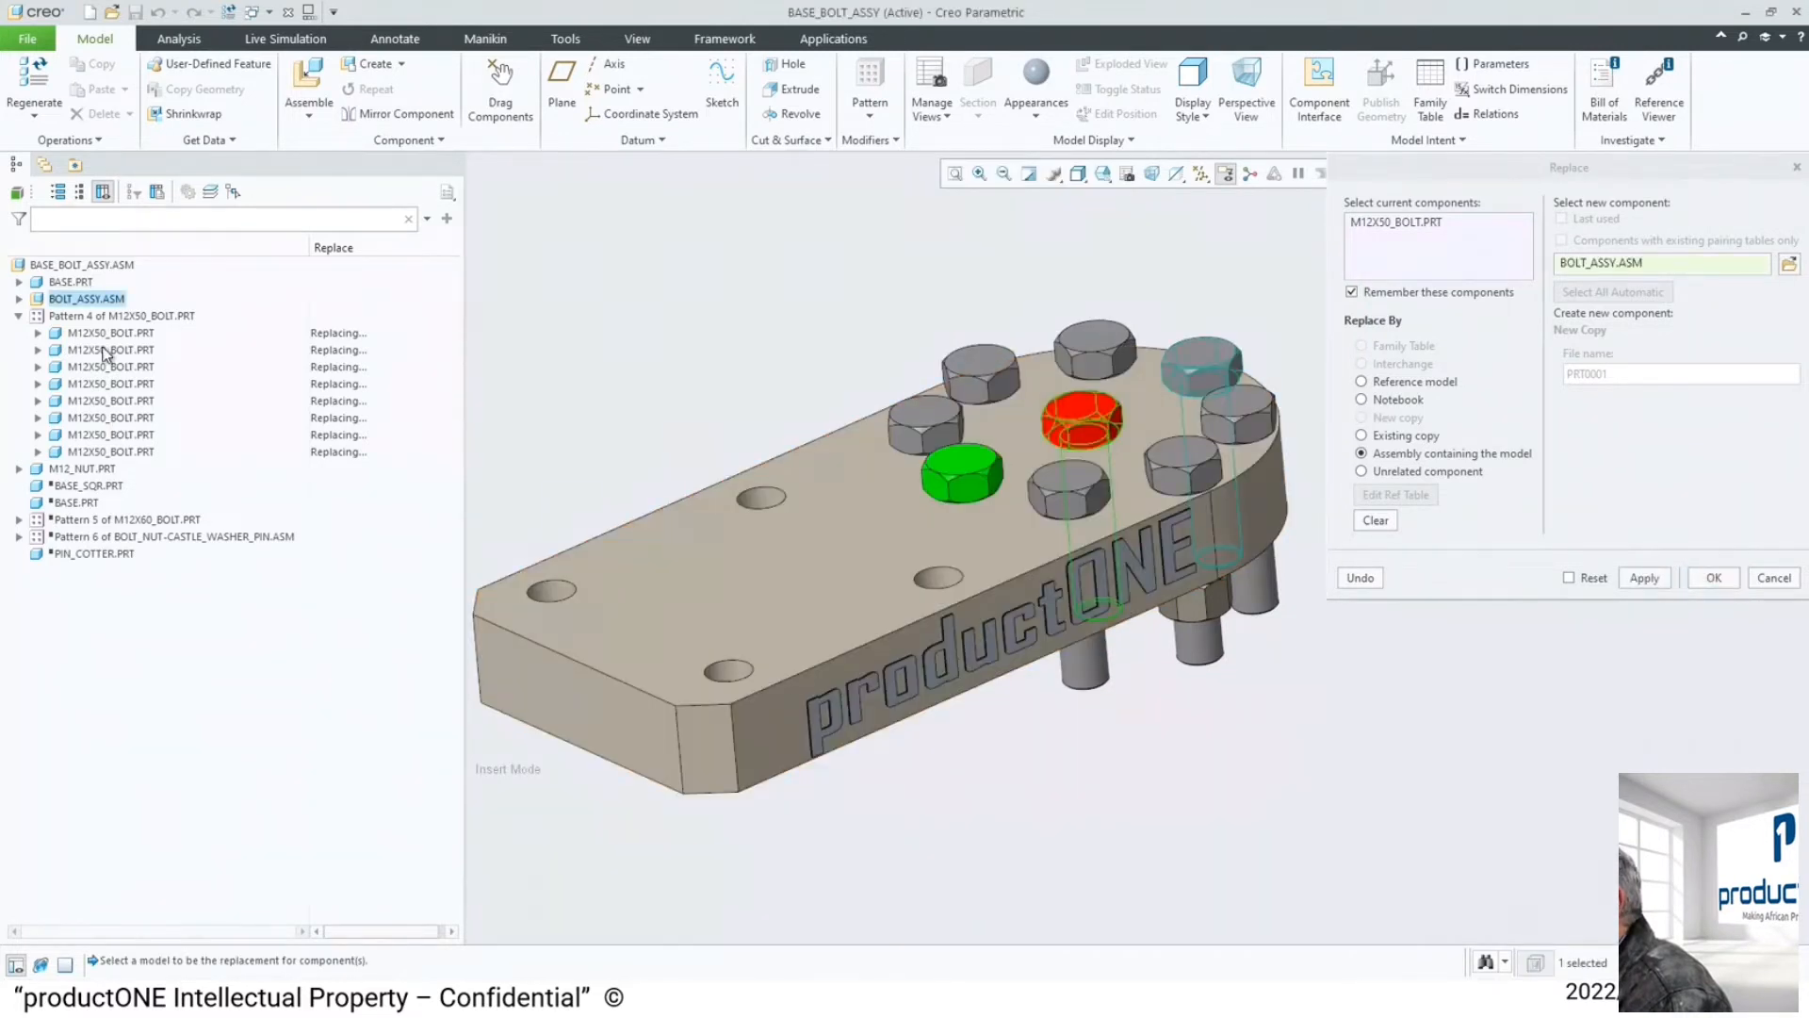
click(18, 317)
click(18, 317)
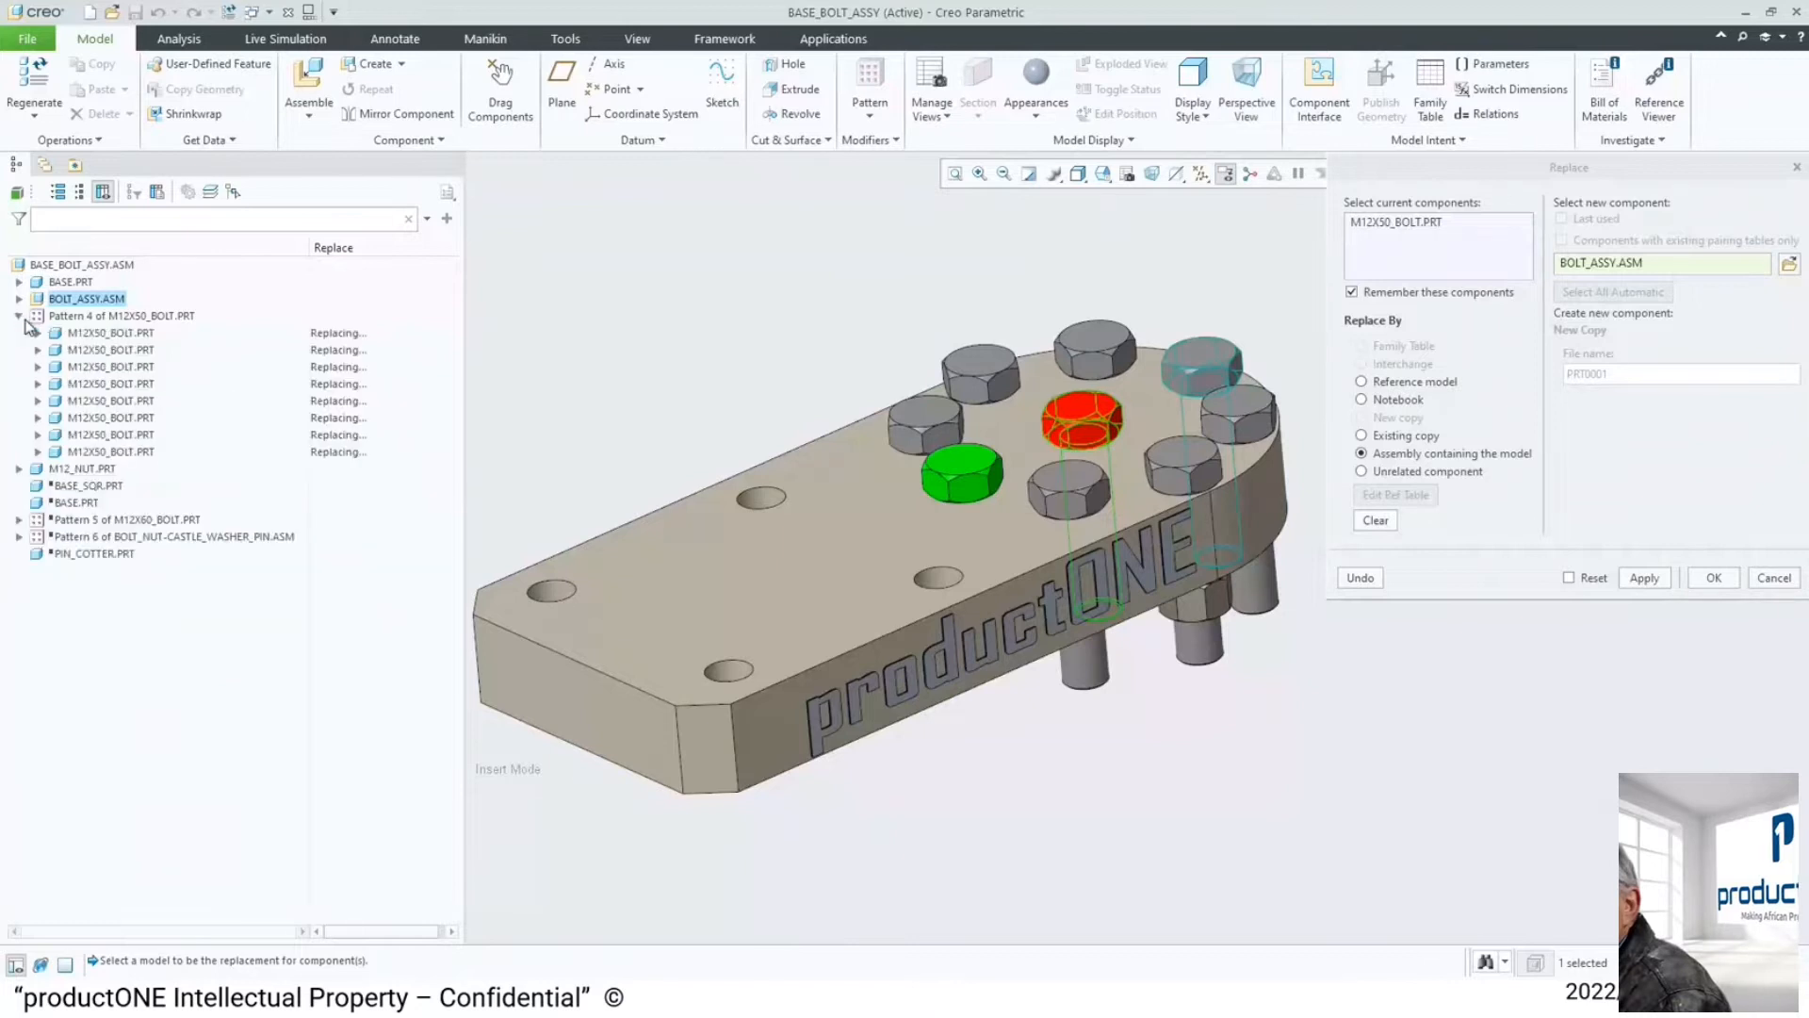
click(1713, 577)
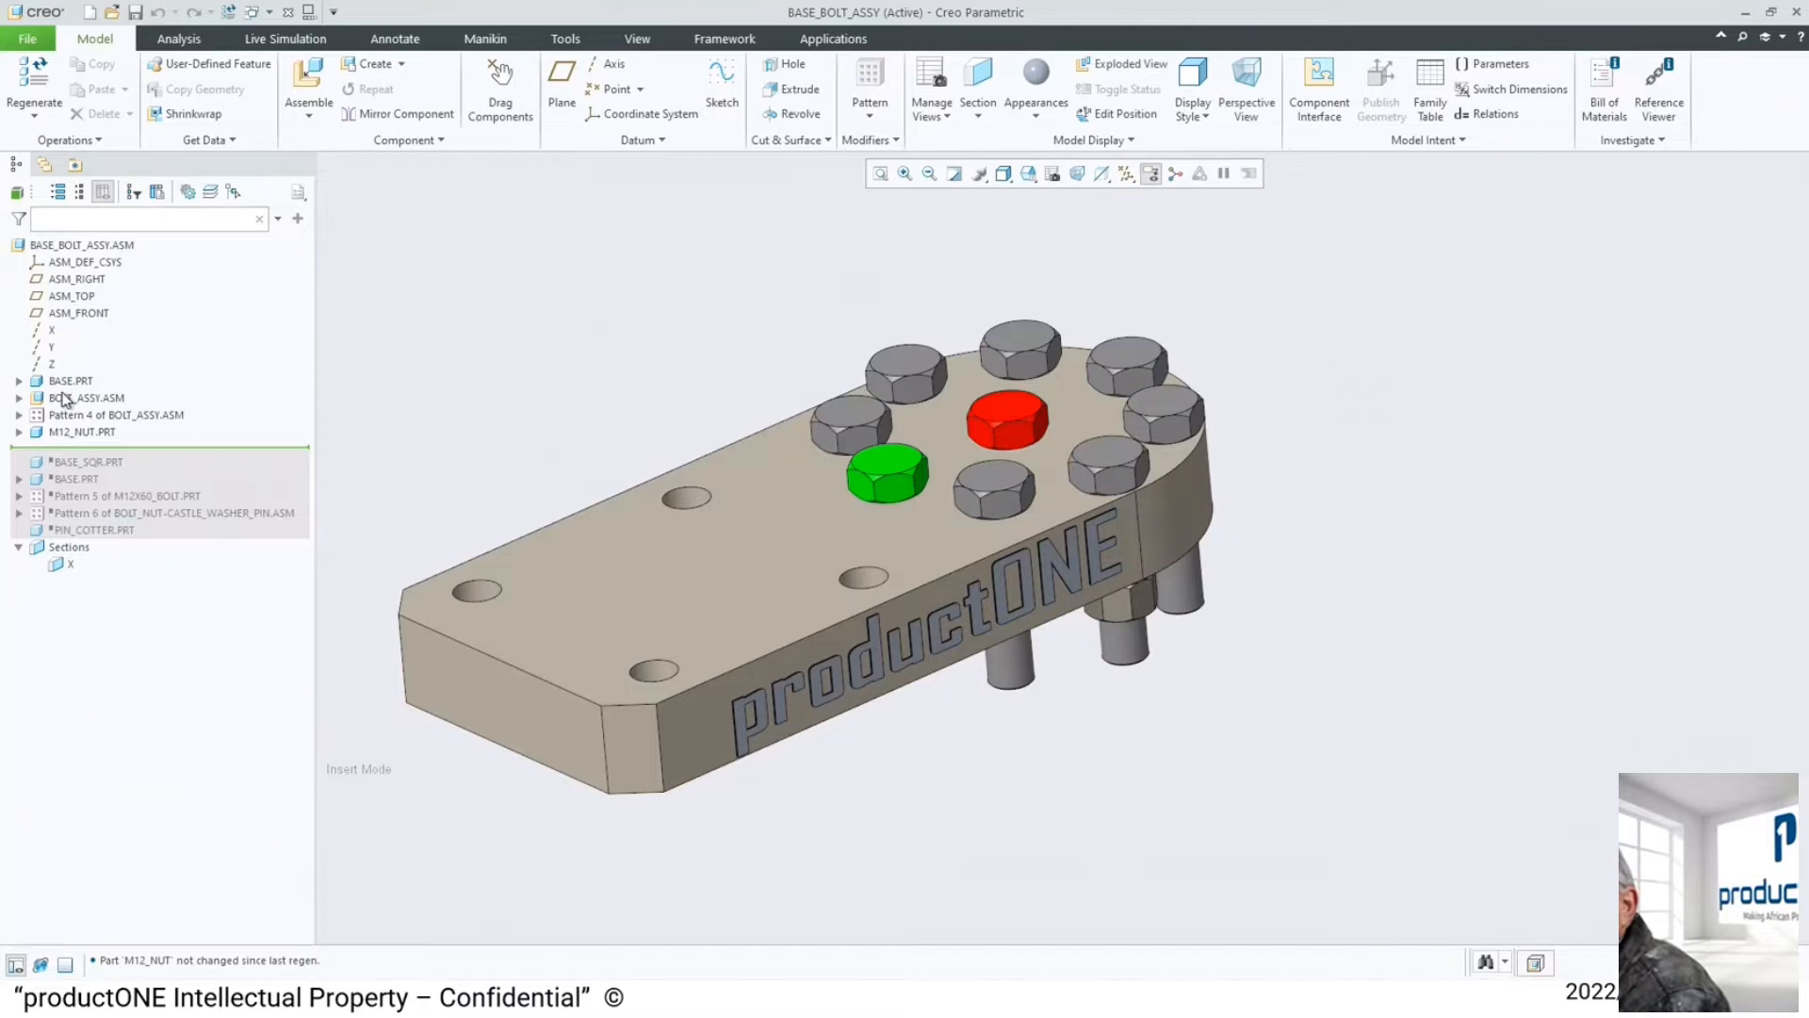
- Examine the contents of BOLT_ASSY.ASM and the members of Pattern 4 of BOLT_ASSY.ASM in the model tree
click(19, 398)
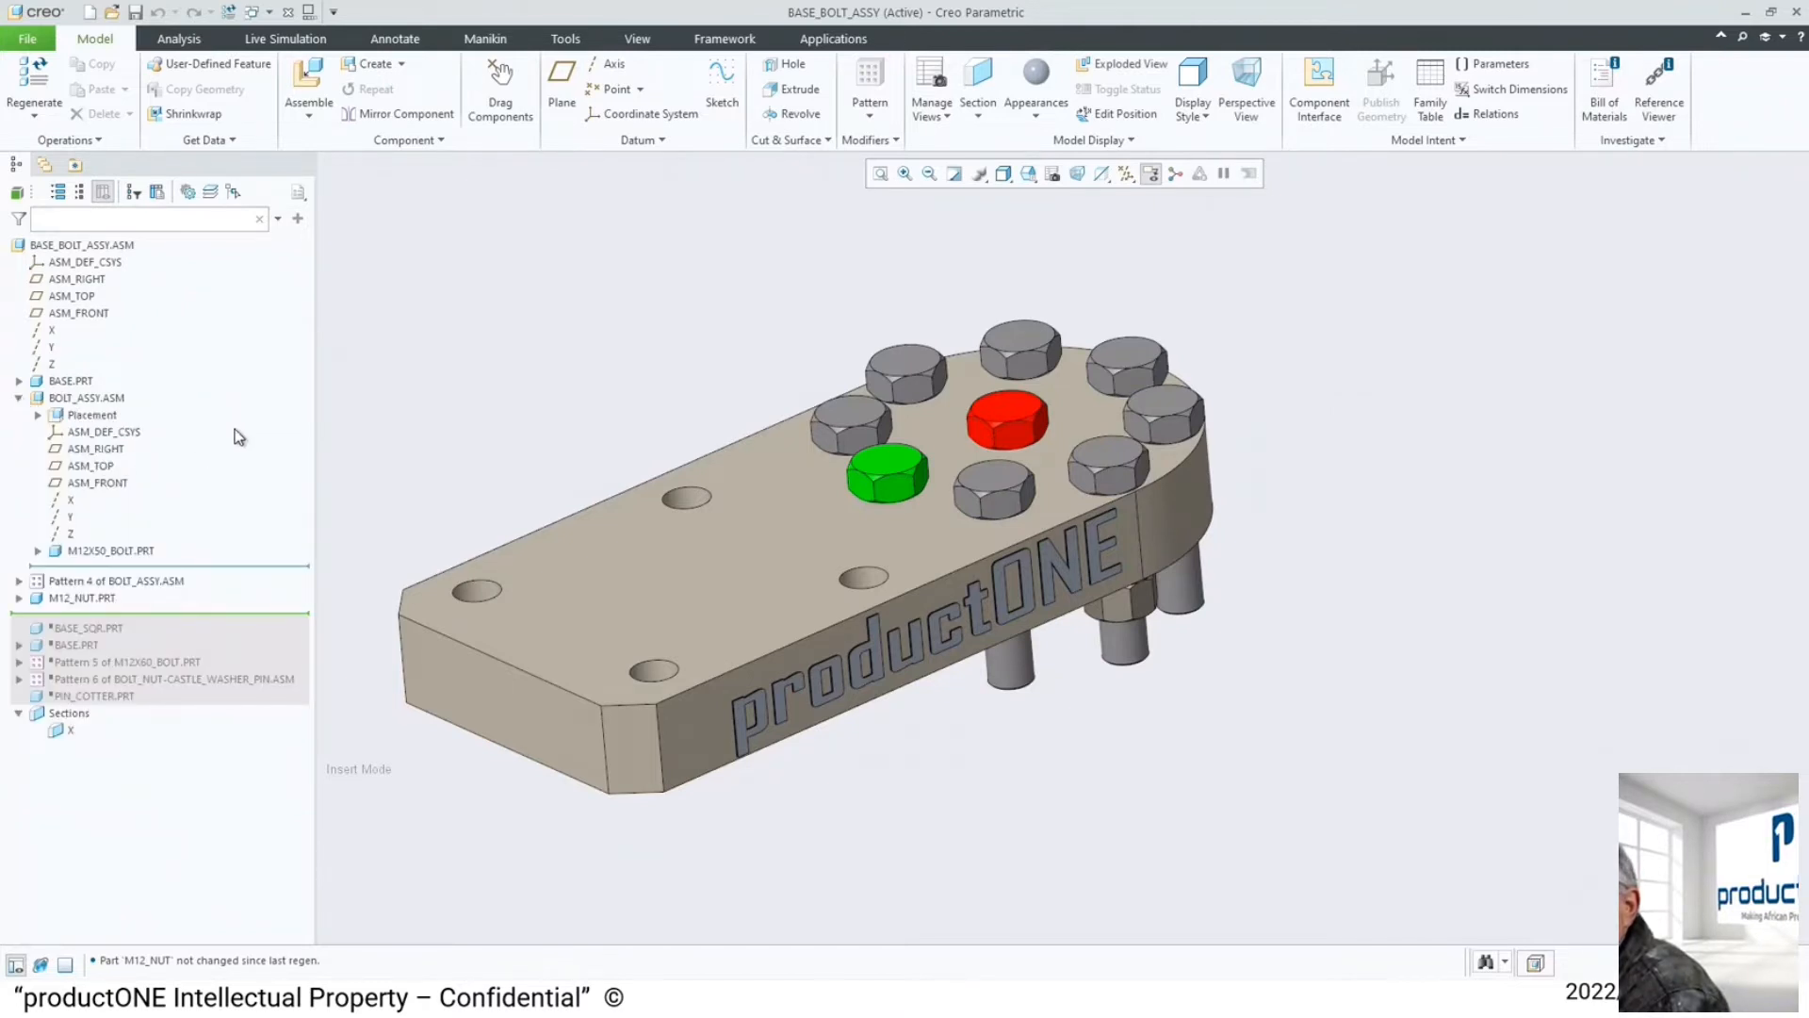
click(18, 398)
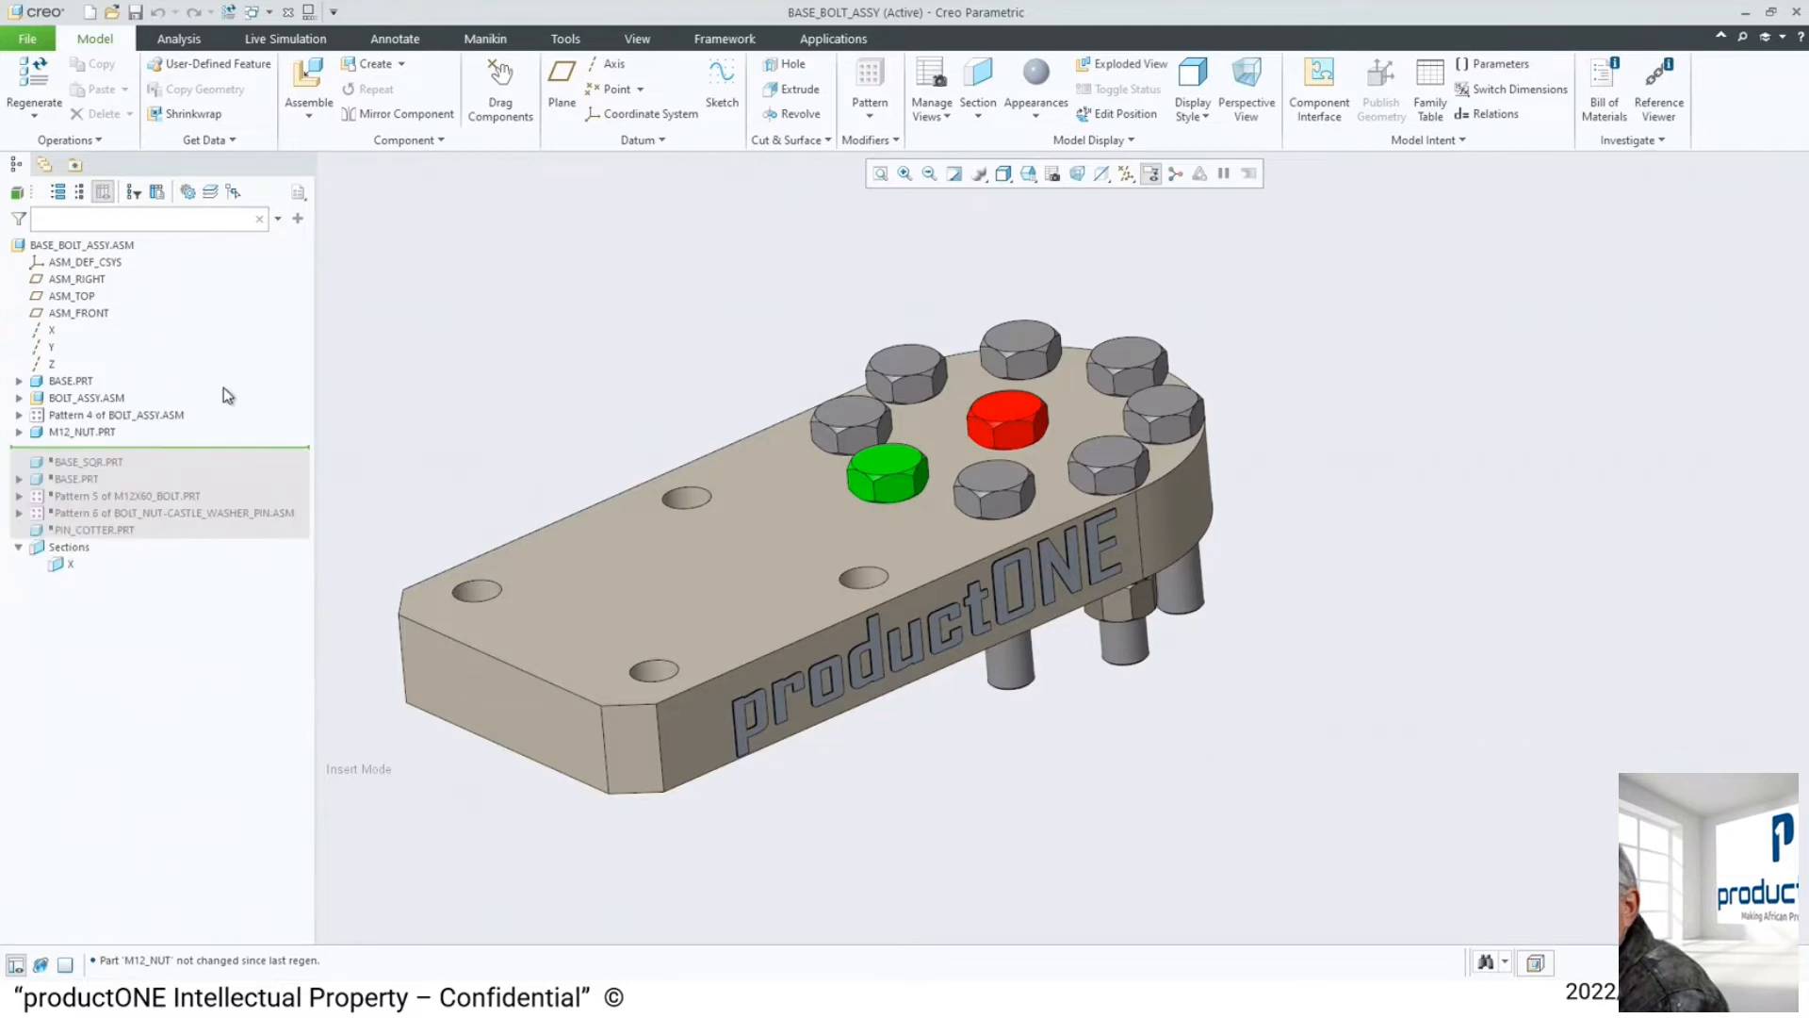
double_click(64, 419)
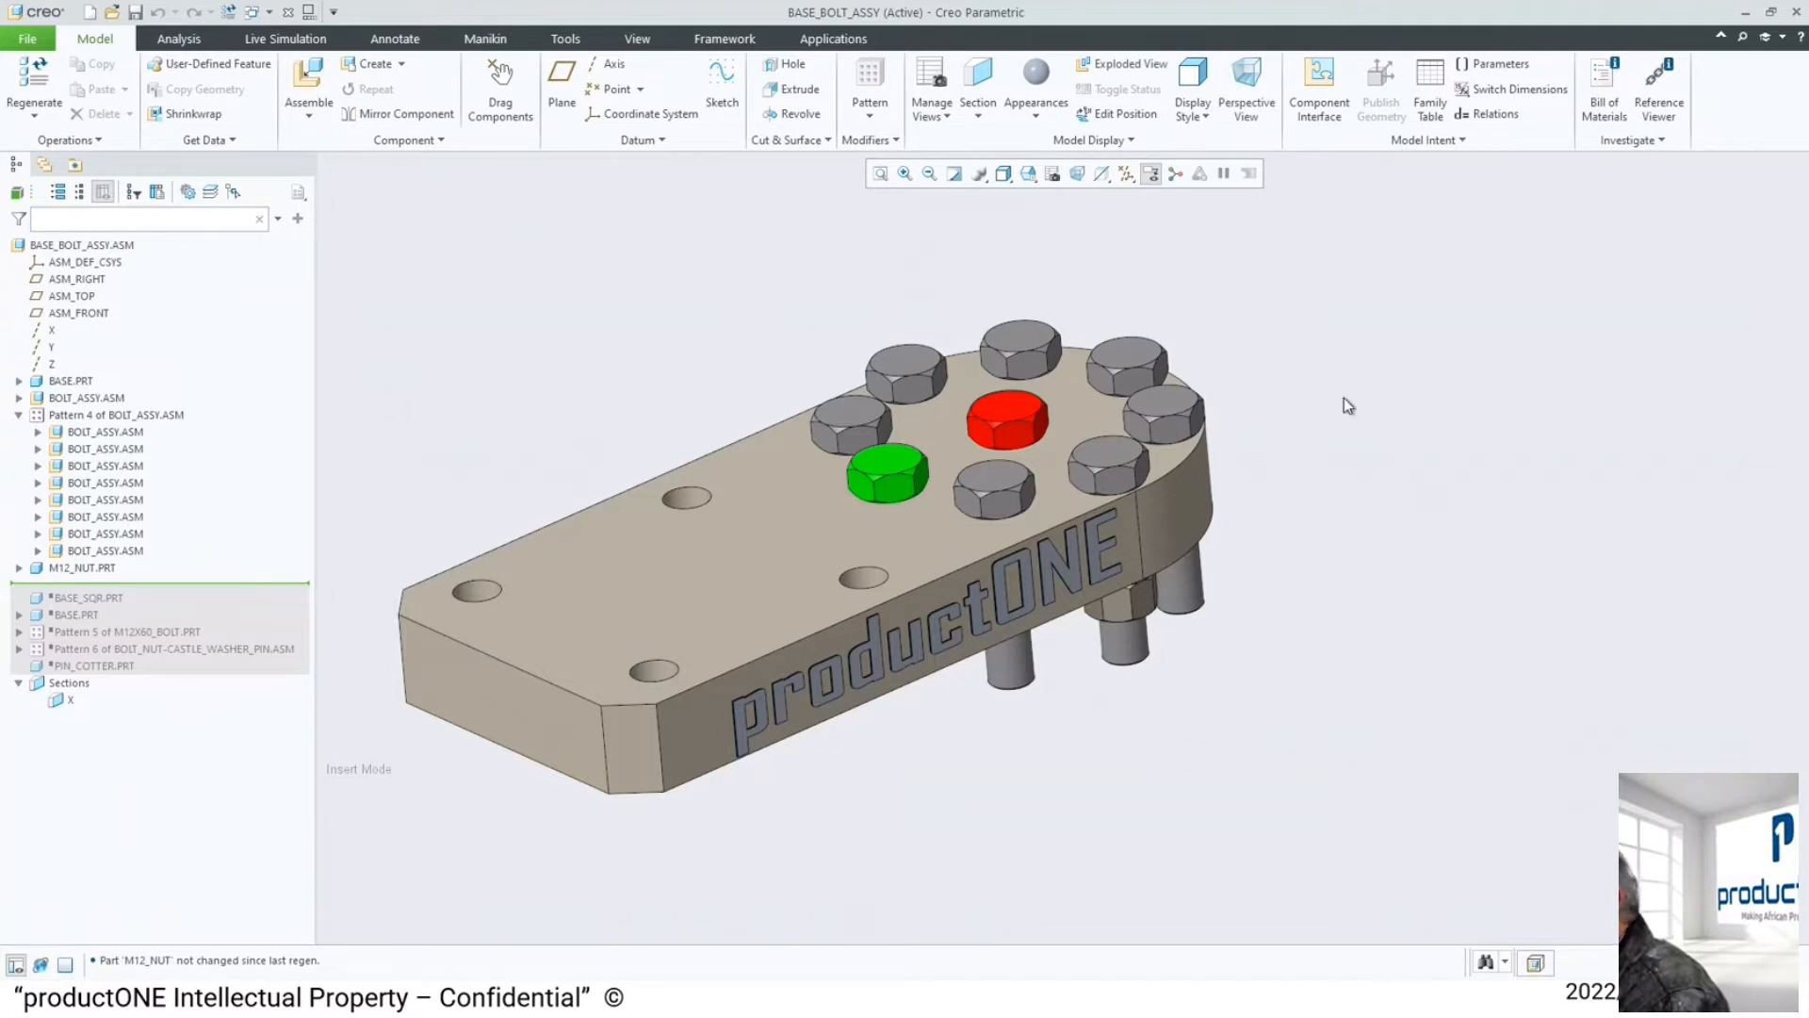
- Replace M12X50_BOLT.PRT inside a patterned BOLT_ASSY.ASM member with bolt_nut_assy.asm as an assembly containing the model
click(1167, 394)
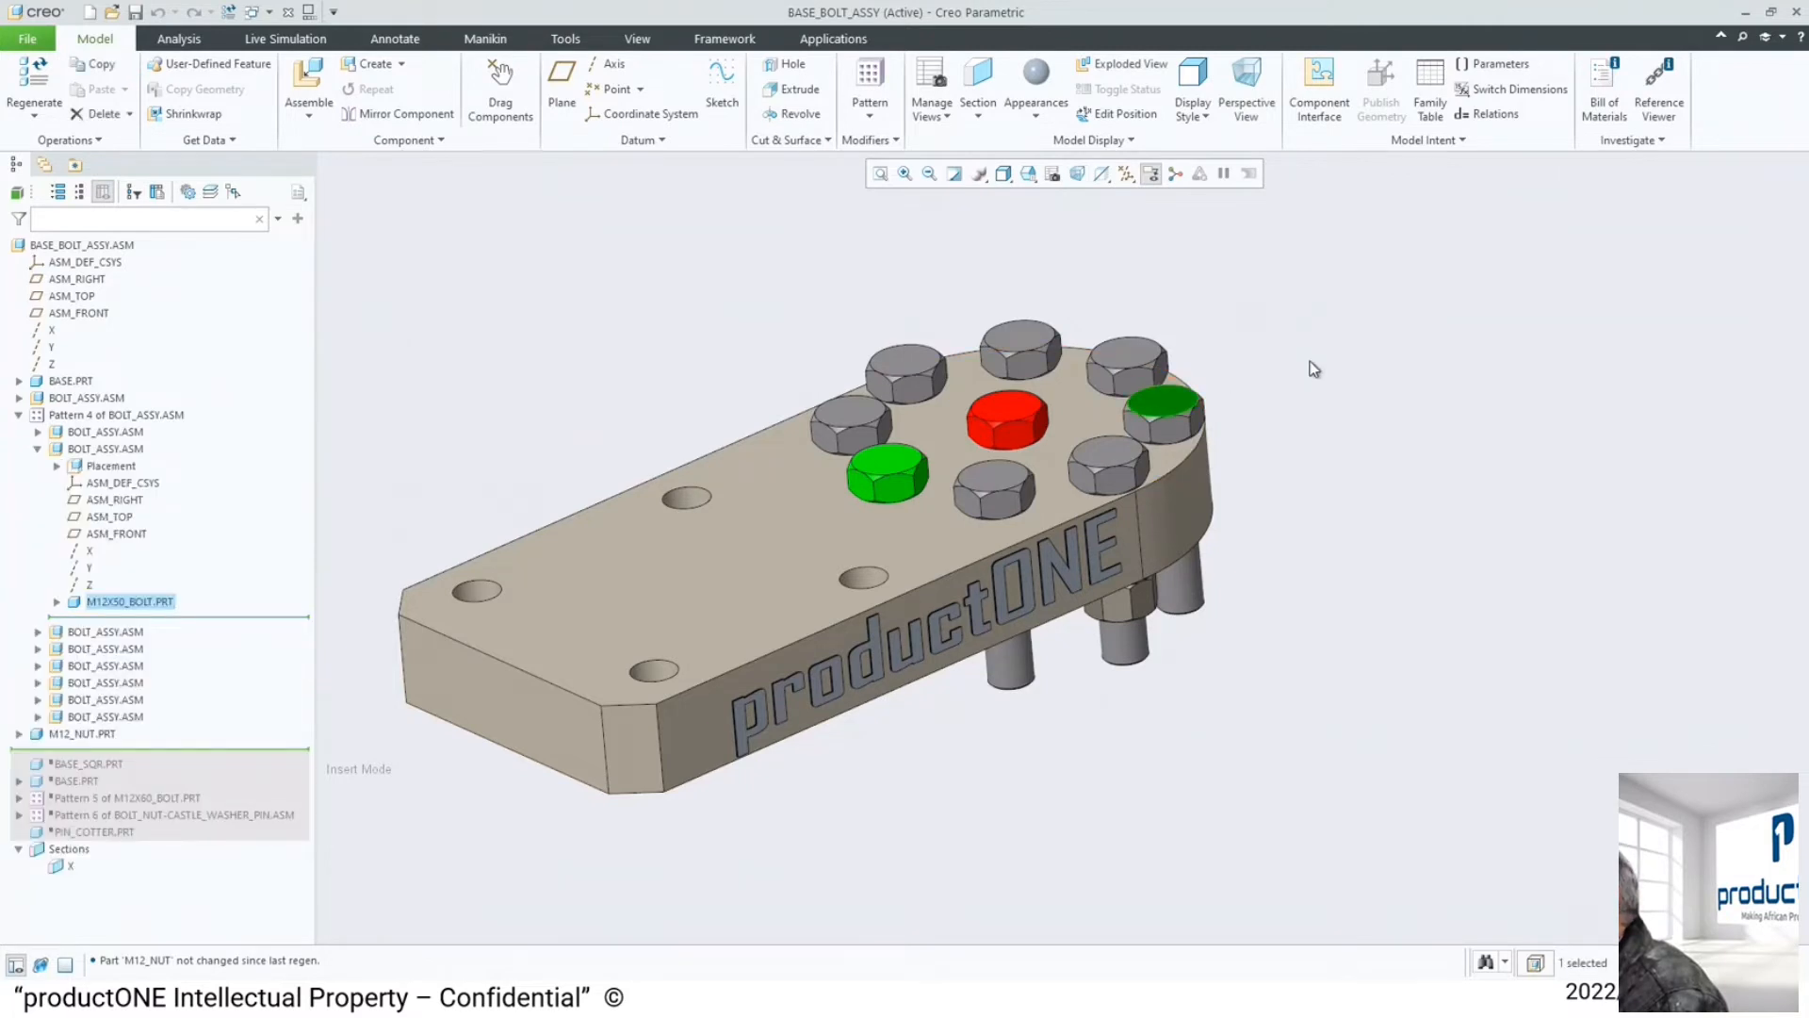
right_click(1149, 399)
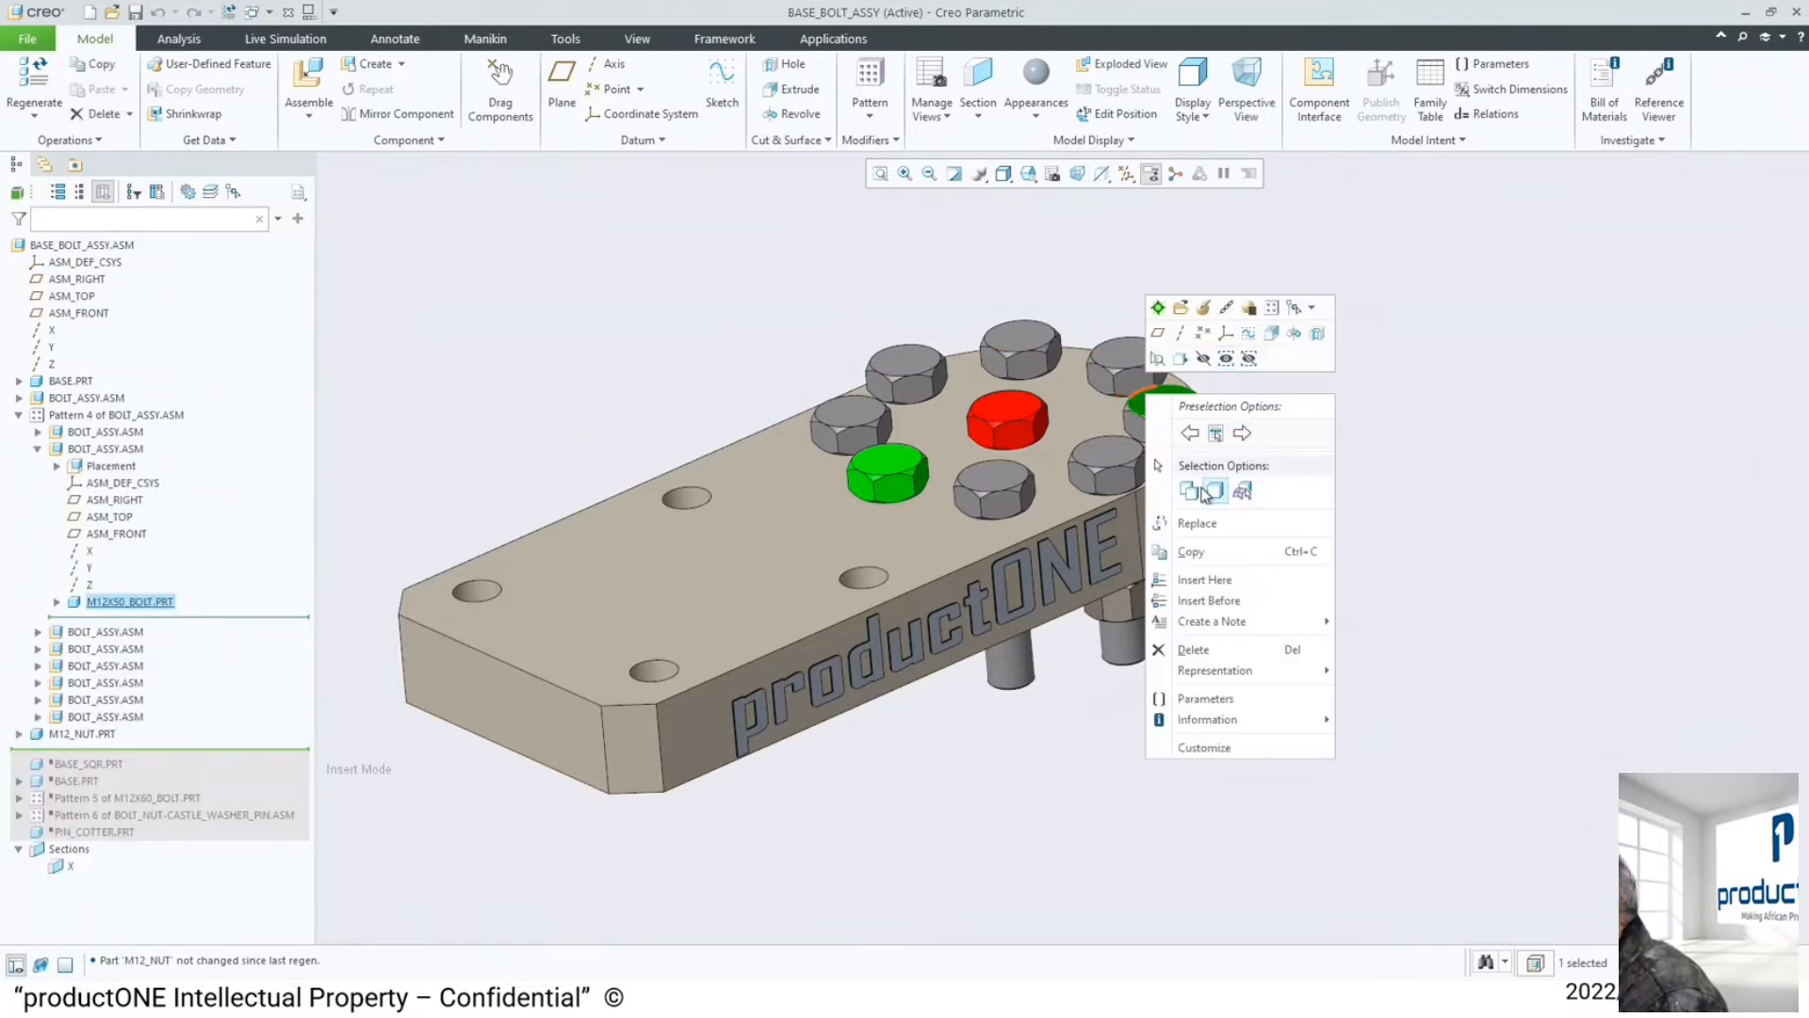
click(1196, 523)
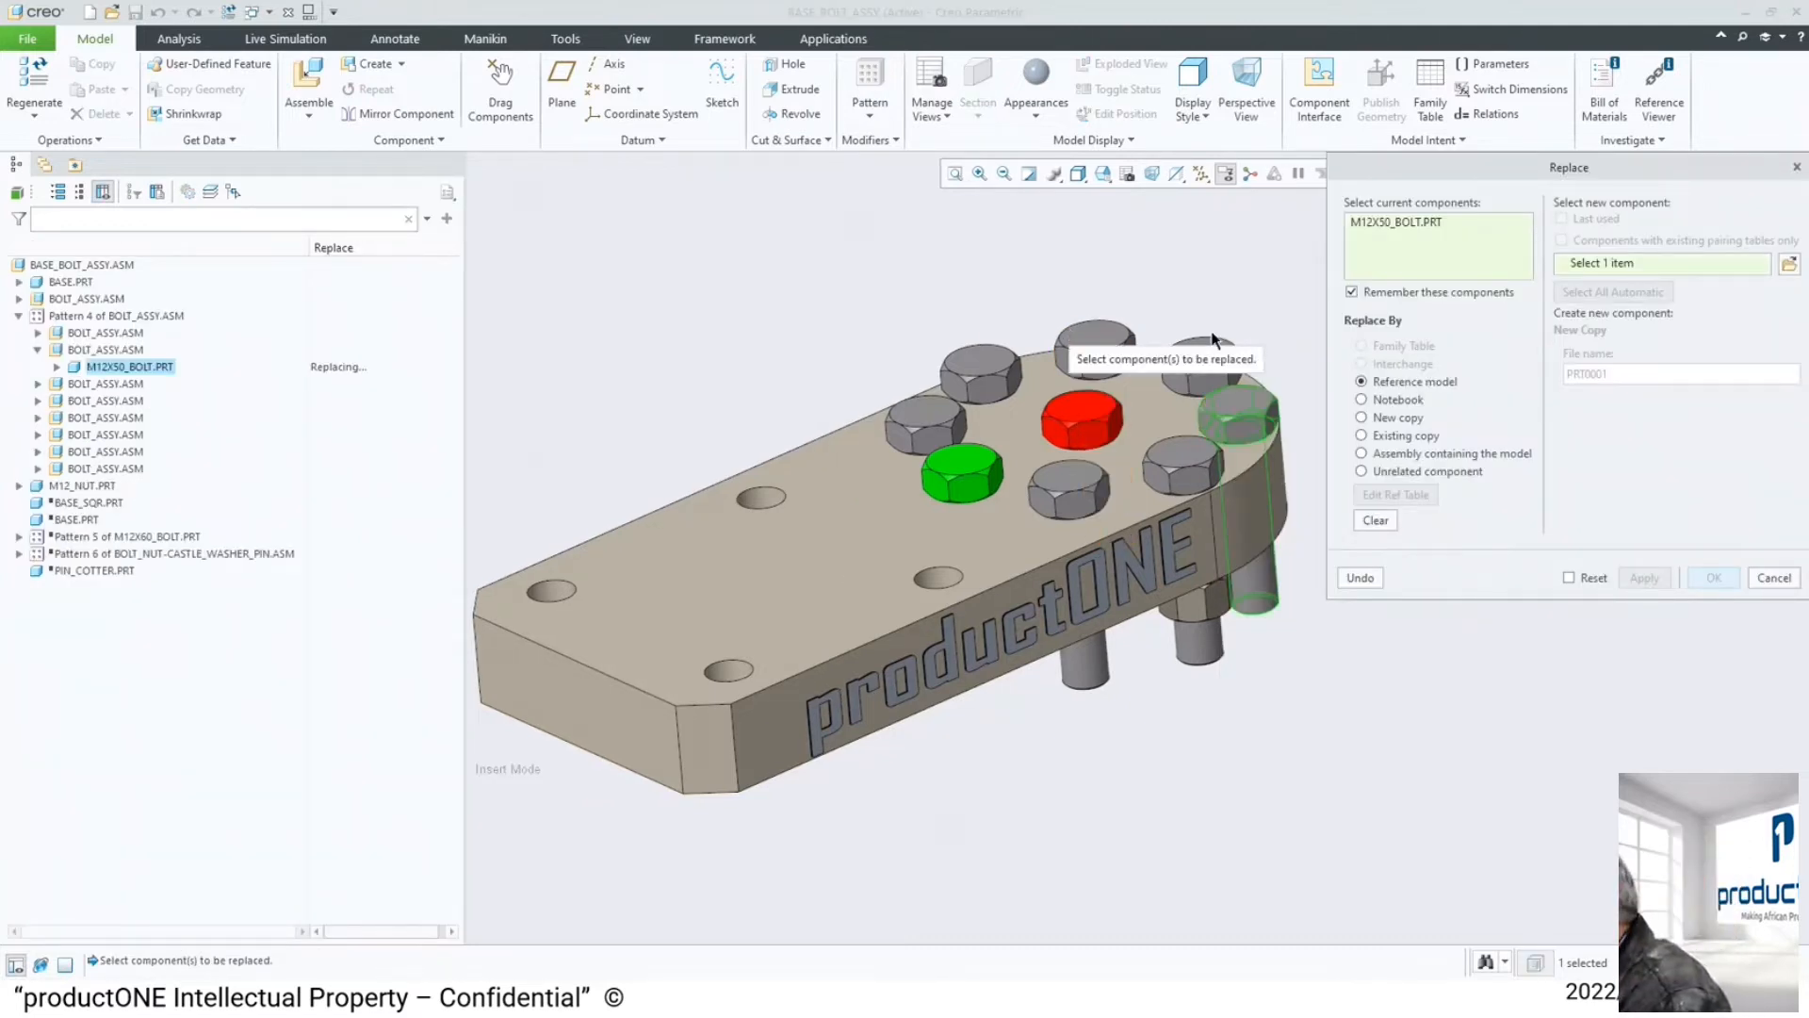
click(1410, 455)
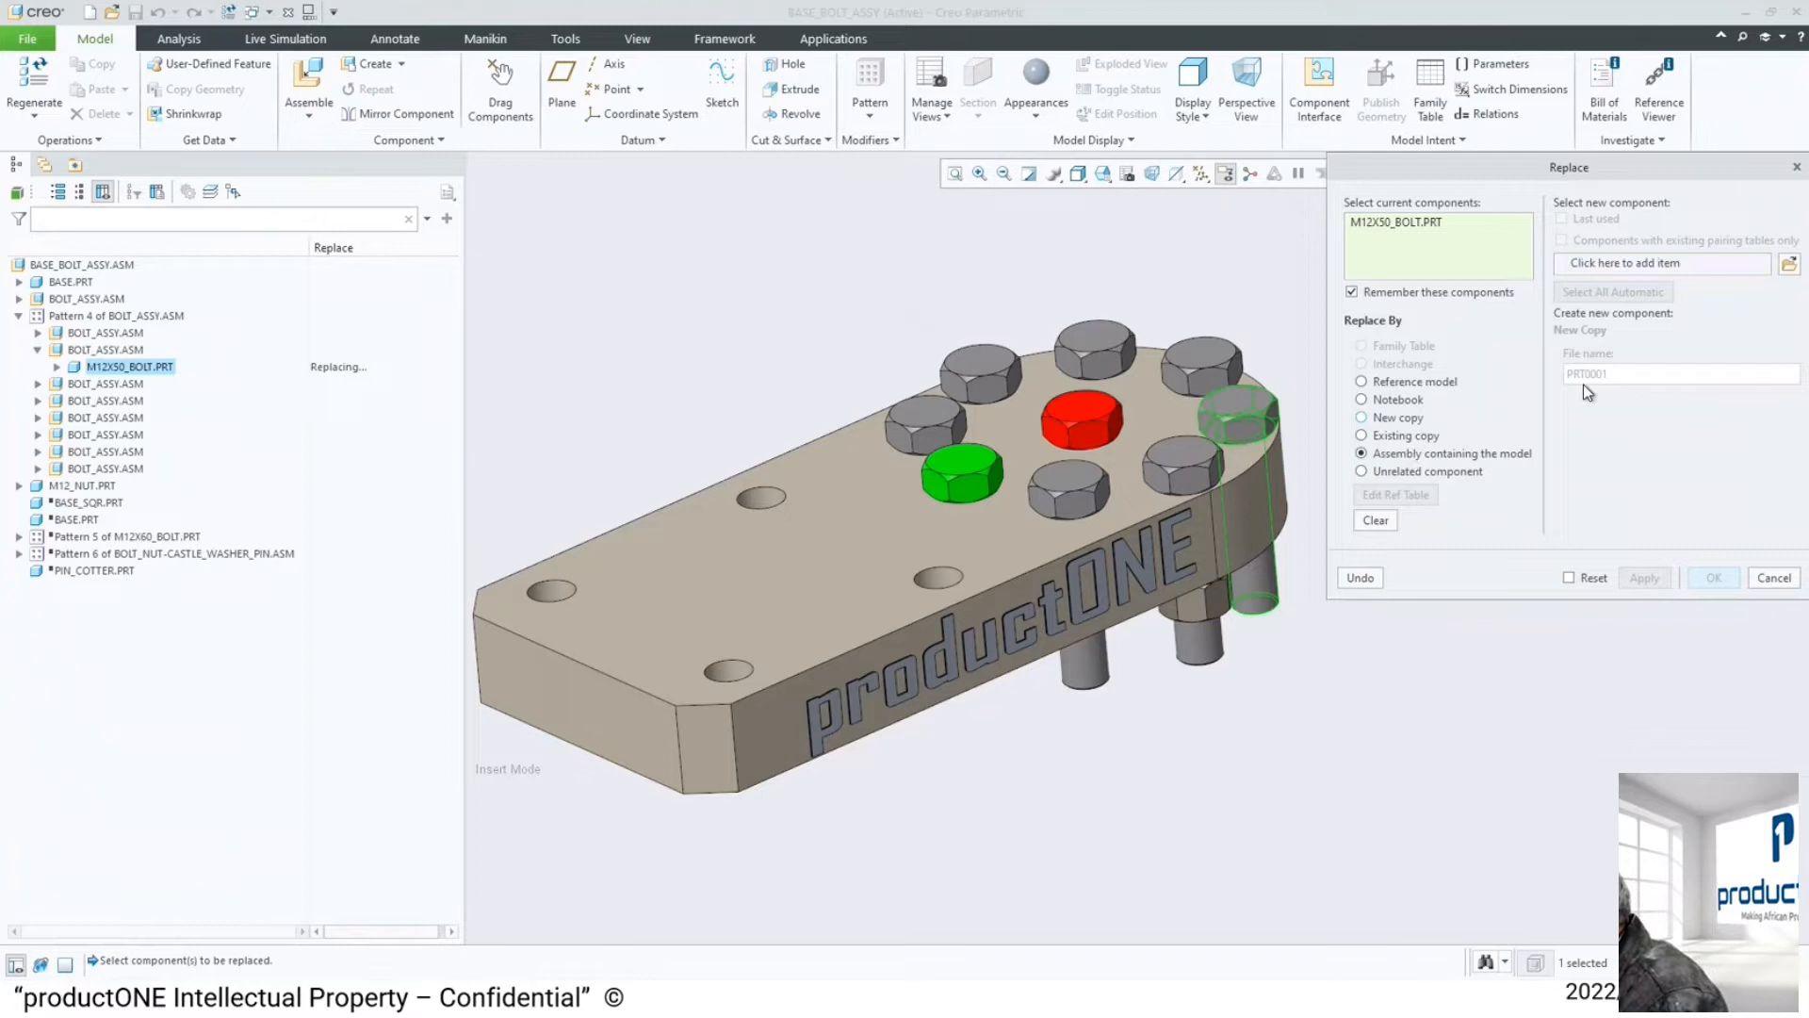
click(1788, 263)
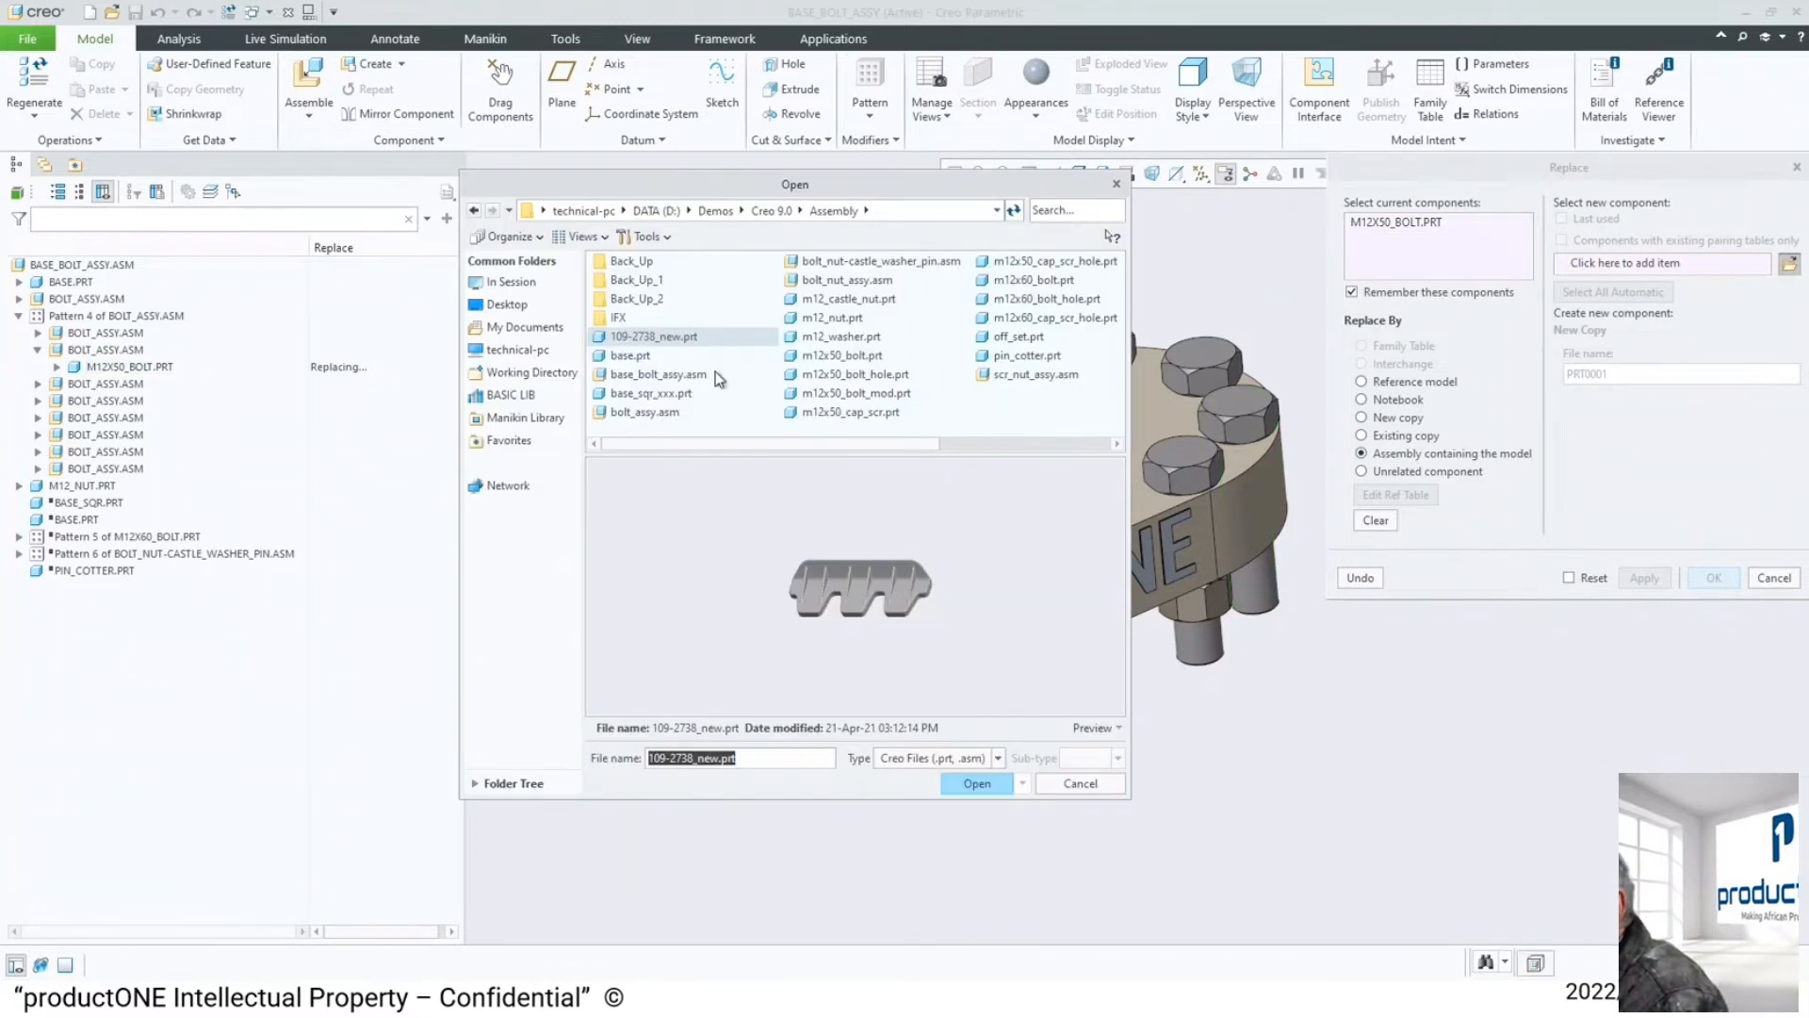
click(858, 281)
middle_drag(866, 527, 887, 567)
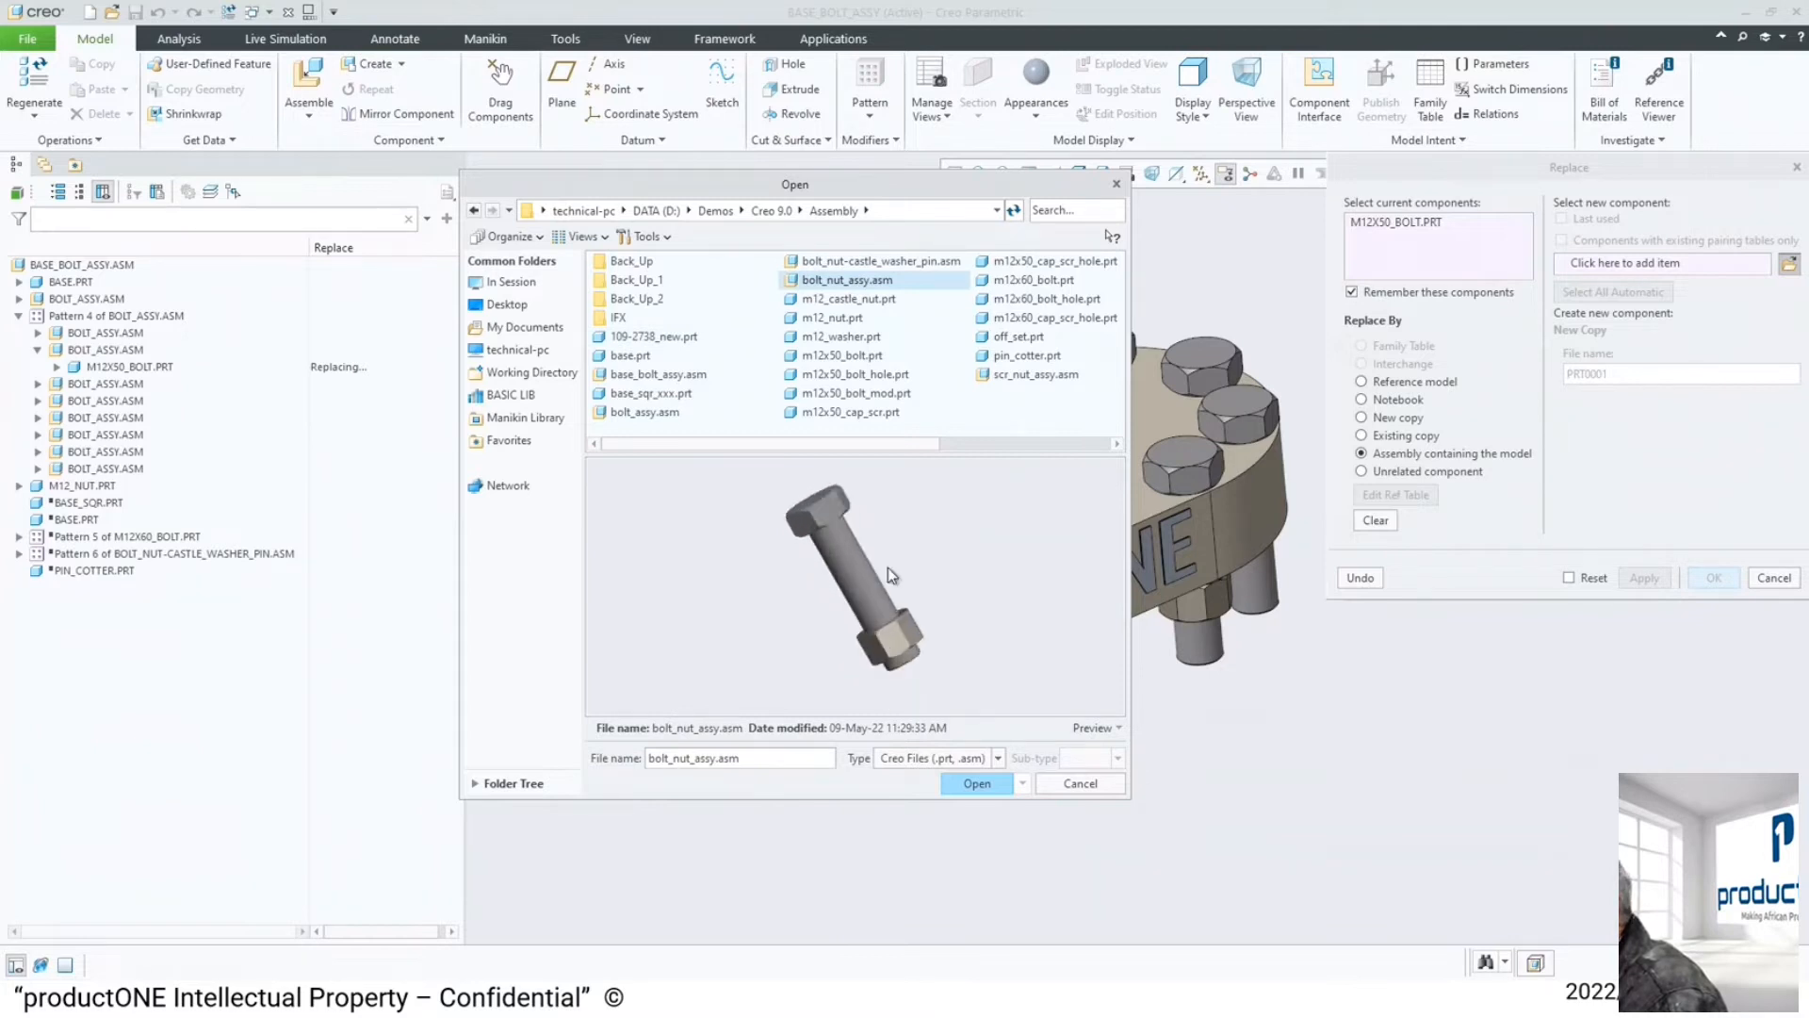
click(981, 784)
click(1711, 575)
- Examine the separate M12_NUT.PRT and a patterned BOLT_ASSY.ASM member to compare their nuts below the base plate
middle_drag(1278, 329, 1269, 321)
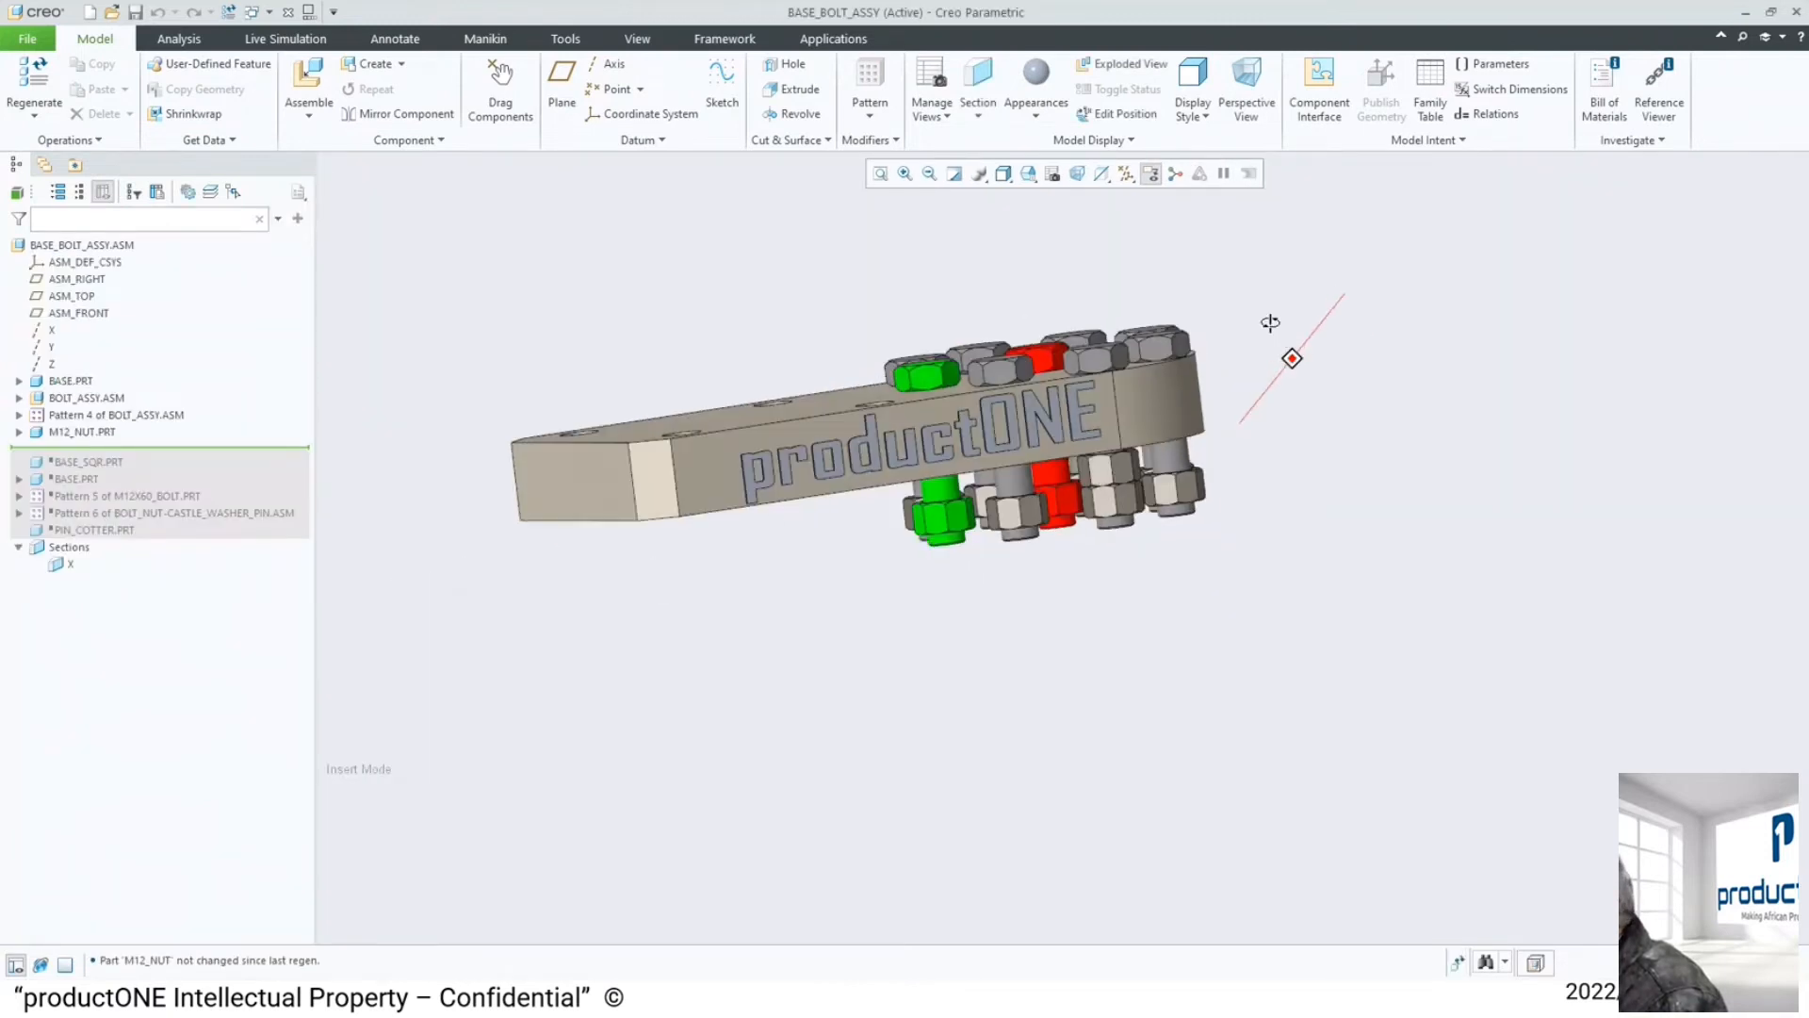
click(83, 433)
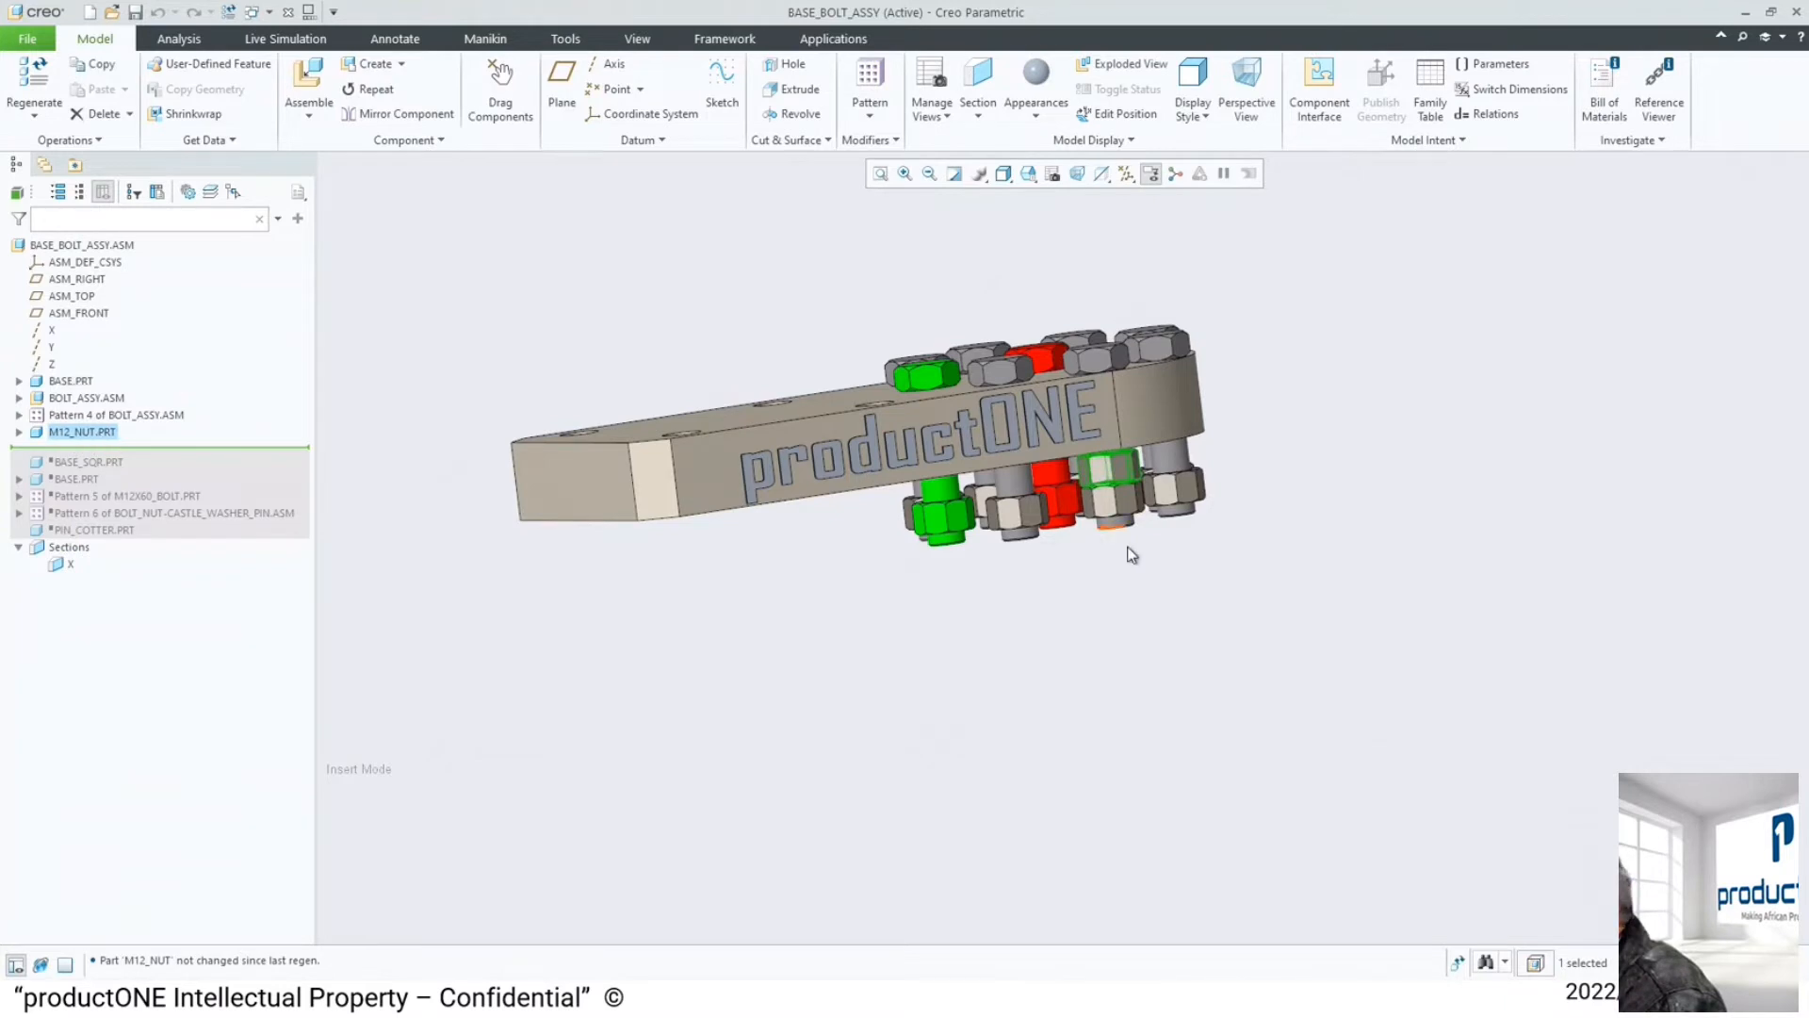
click(19, 416)
click(107, 466)
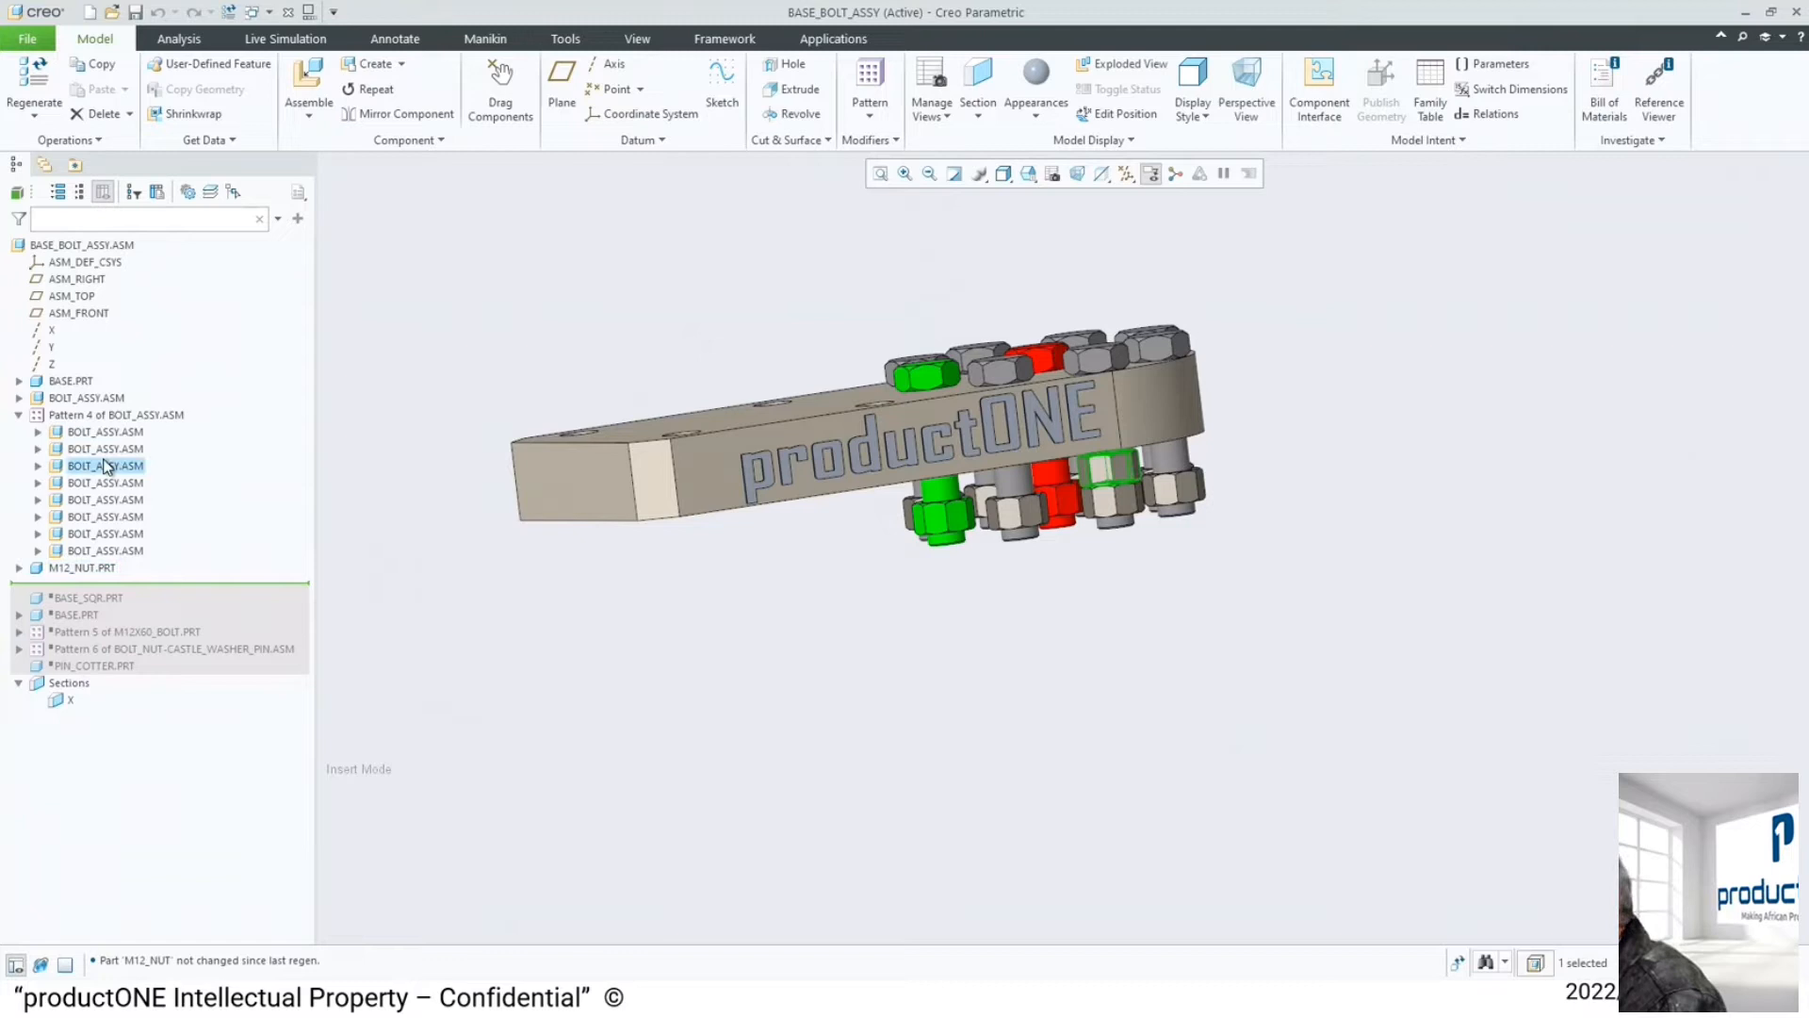
scroll(1230, 339, up, 3)
scroll(1204, 341, down, 2)
middle_drag(1252, 302, 1234, 424)
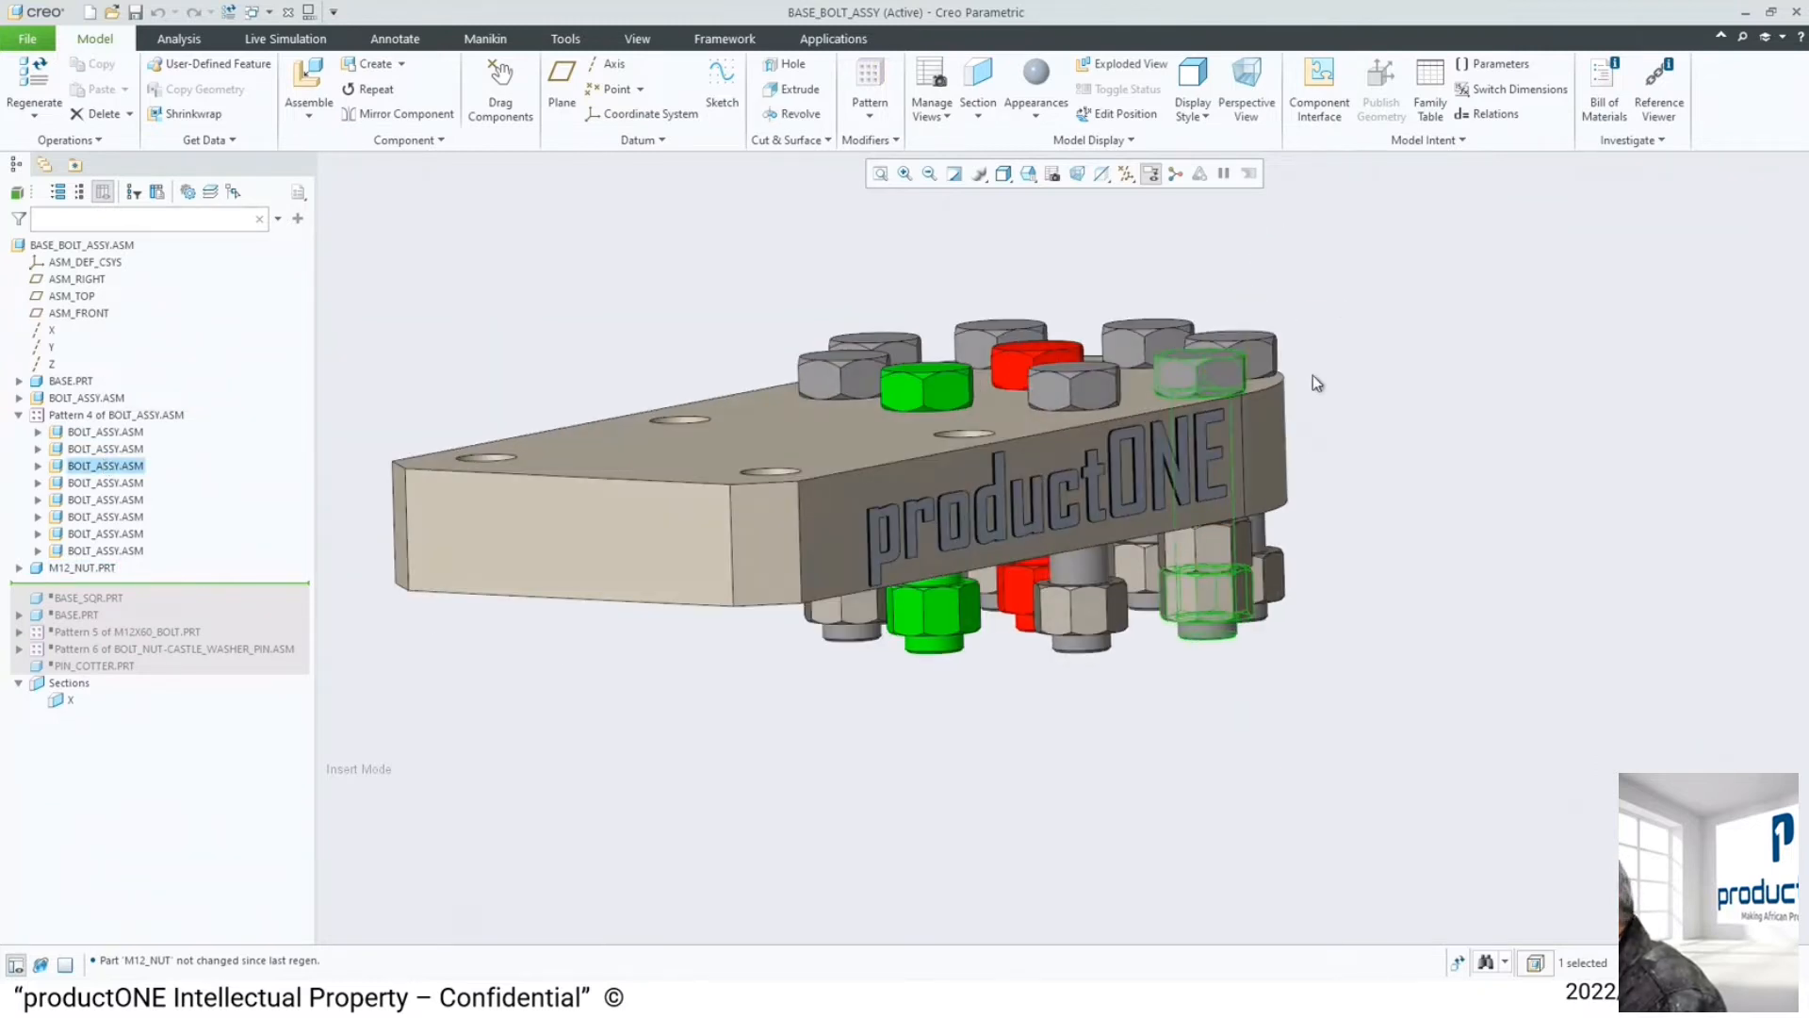
middle_drag(1332, 306, 1333, 303)
scroll(1333, 311, down, 2)
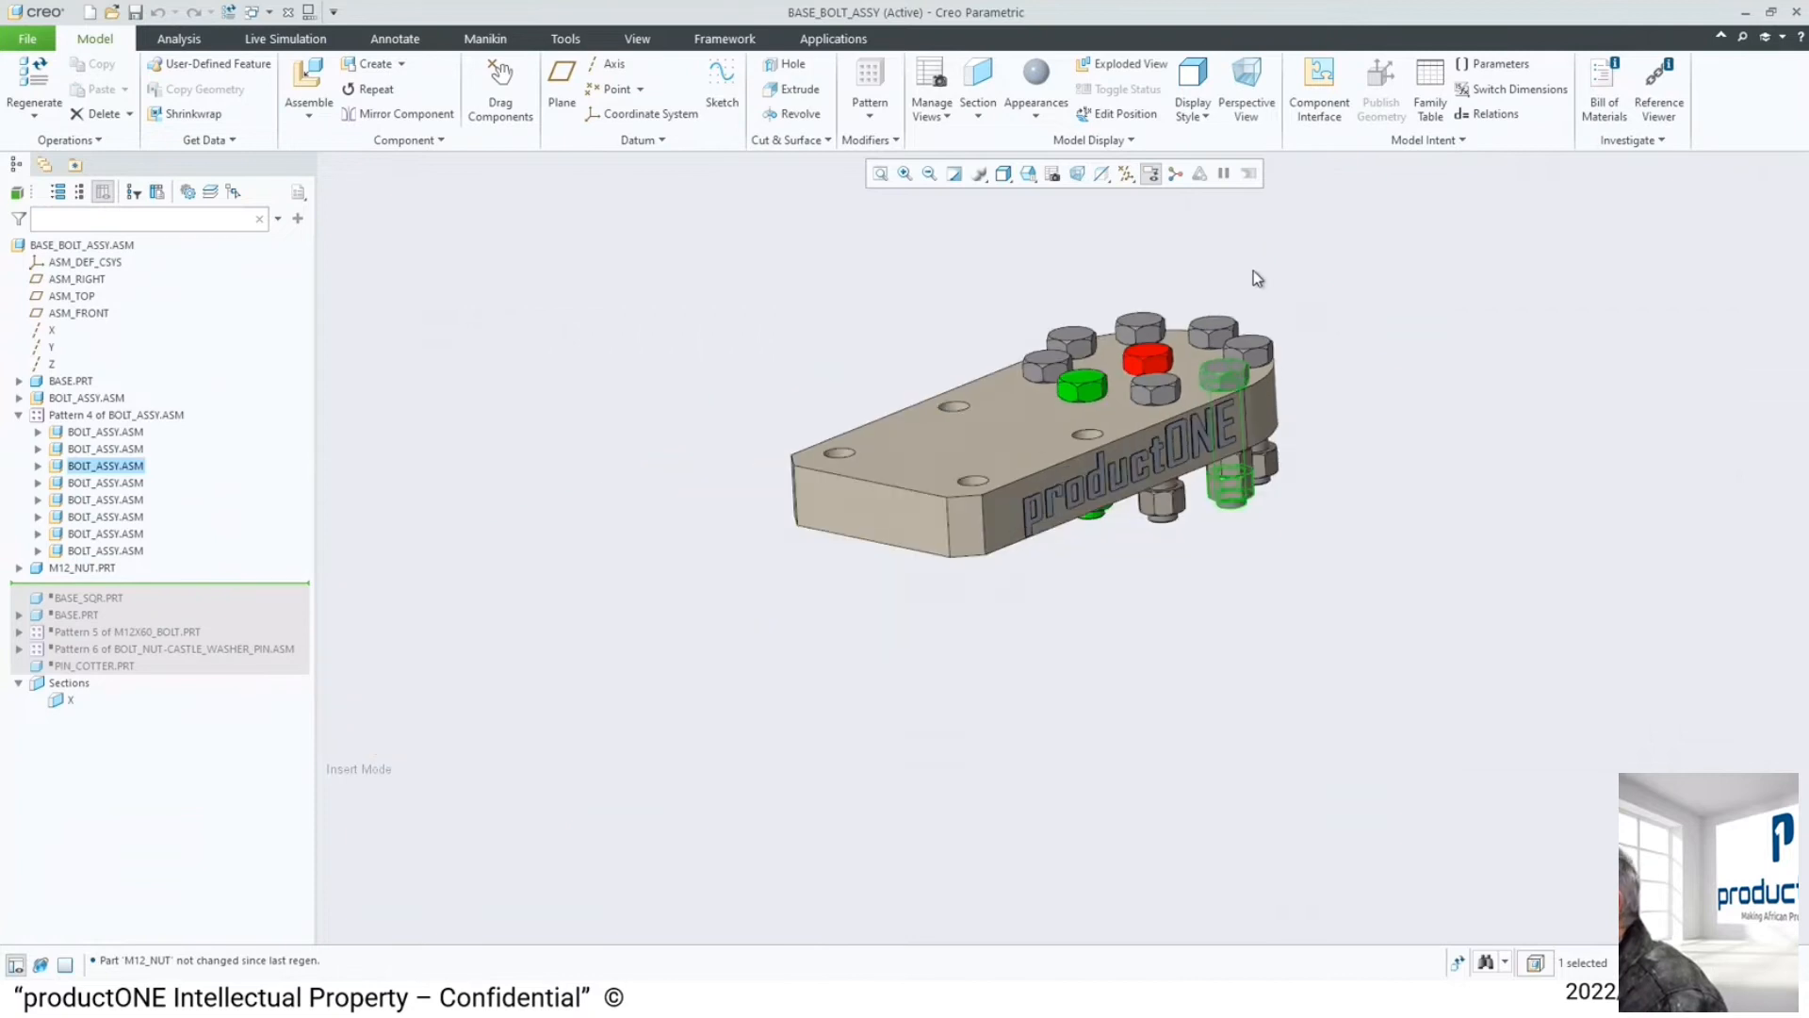
- Close the BASE_BOLT_ASSY window and erase all models not displayed from the session
scroll(1242, 283, up, 1)
scroll(1169, 277, up, 3)
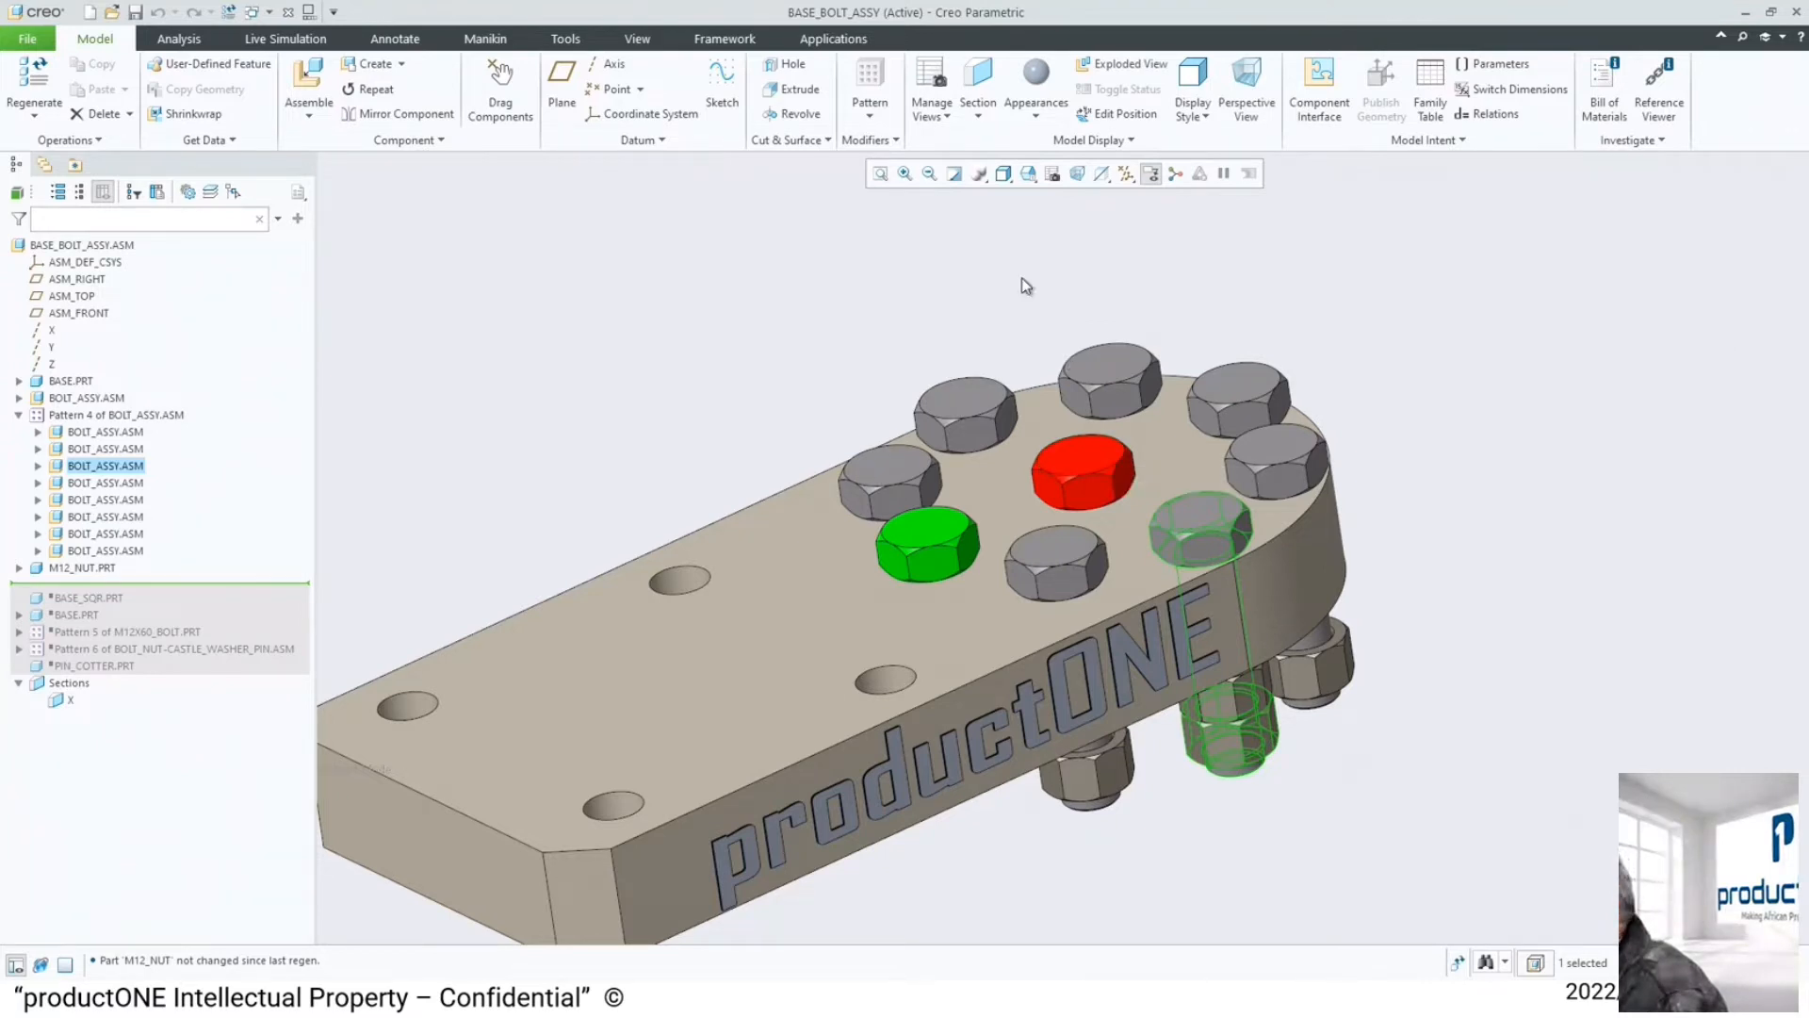
click(1003, 294)
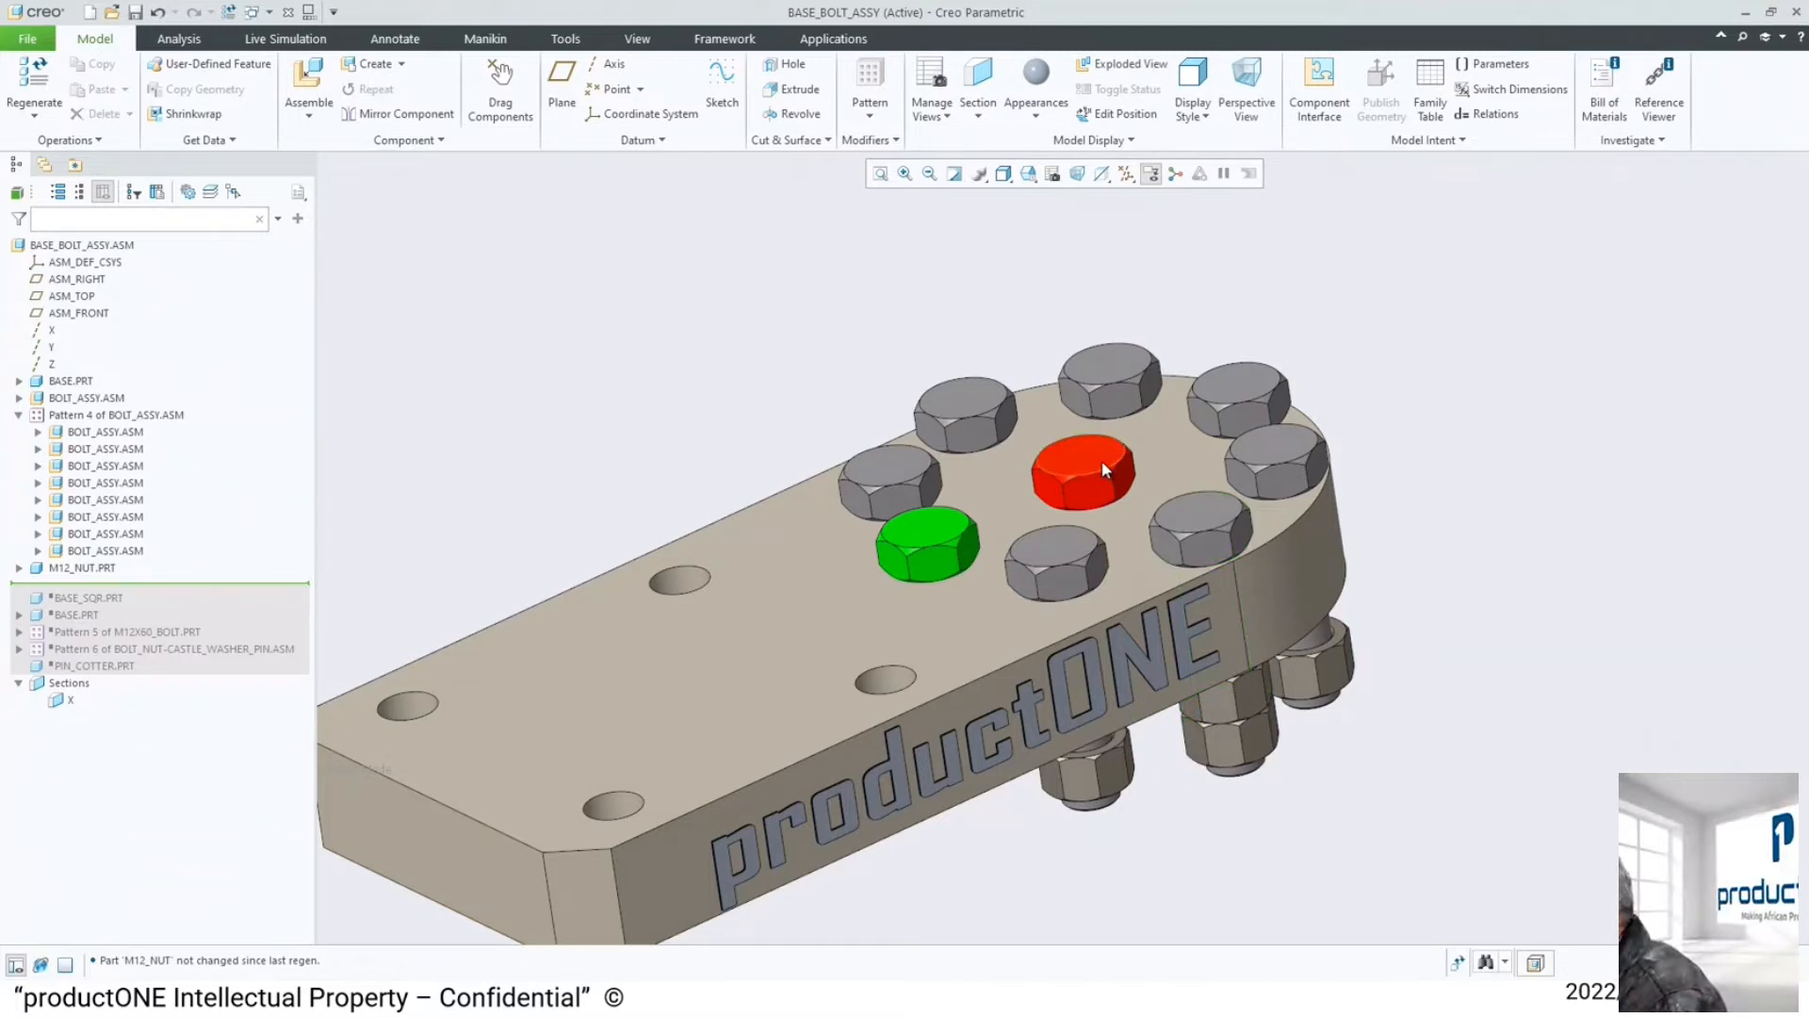
scroll(1101, 460, down, 3)
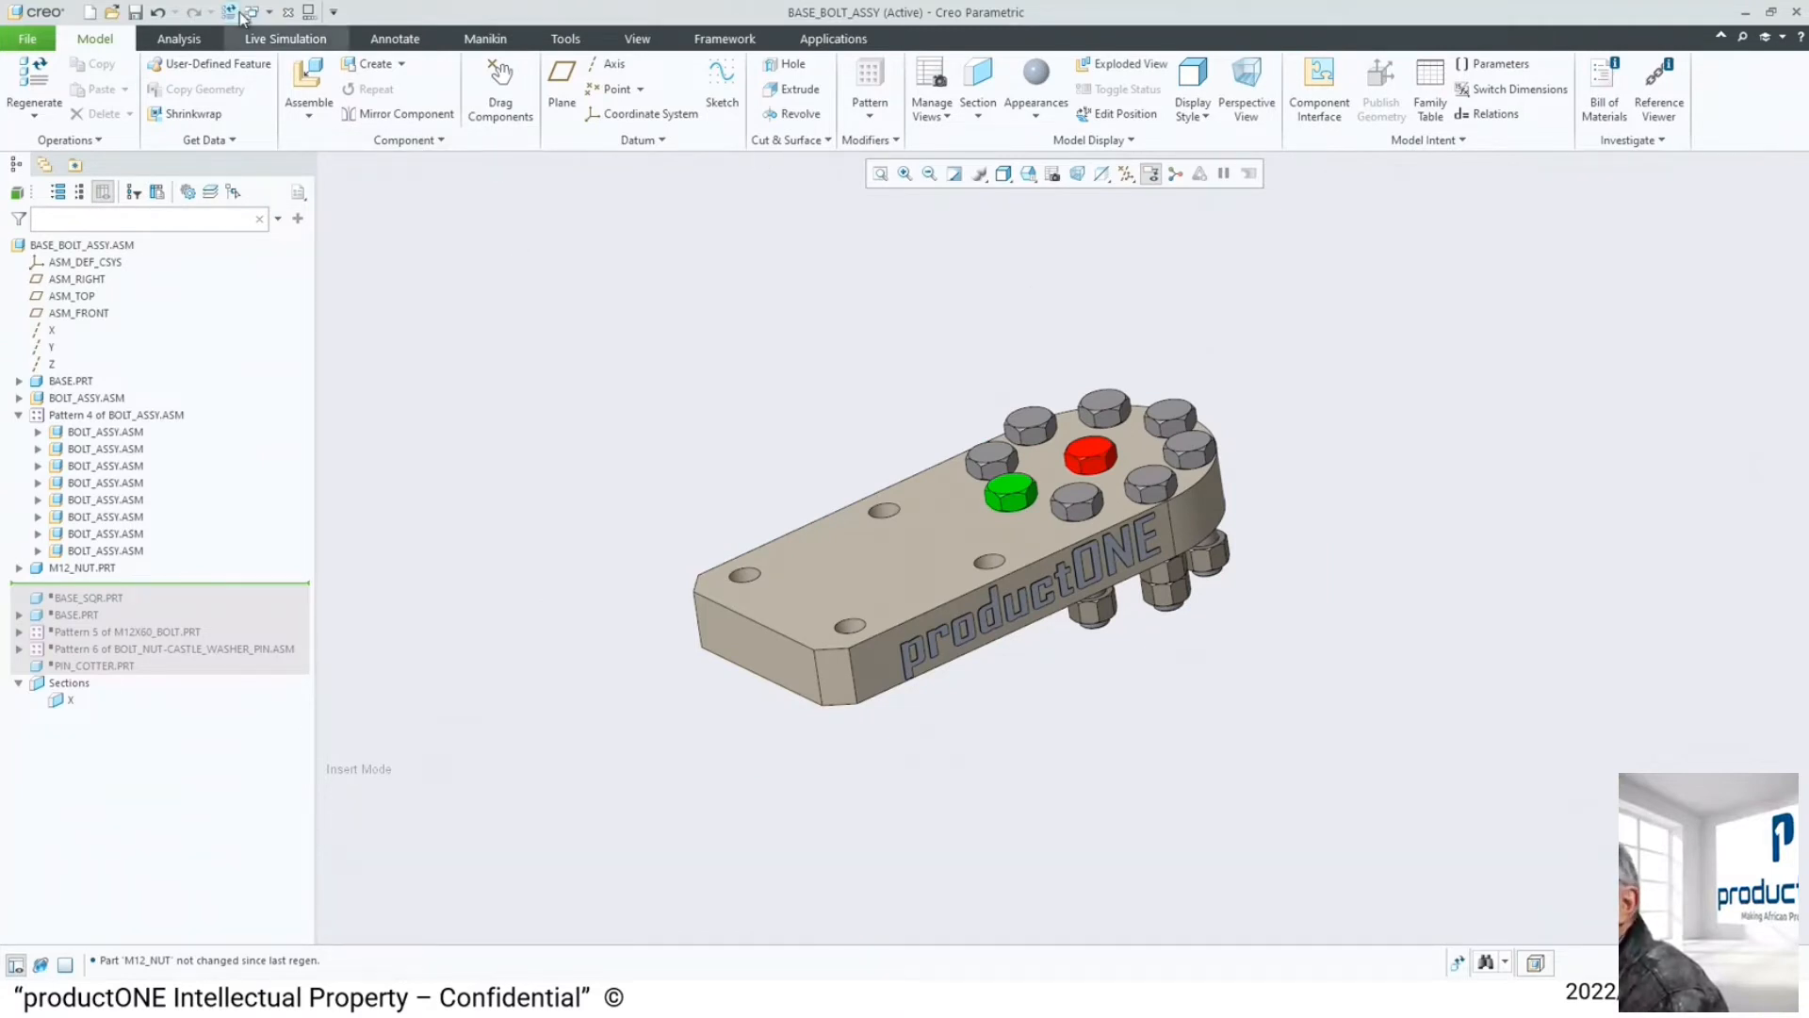
click(289, 13)
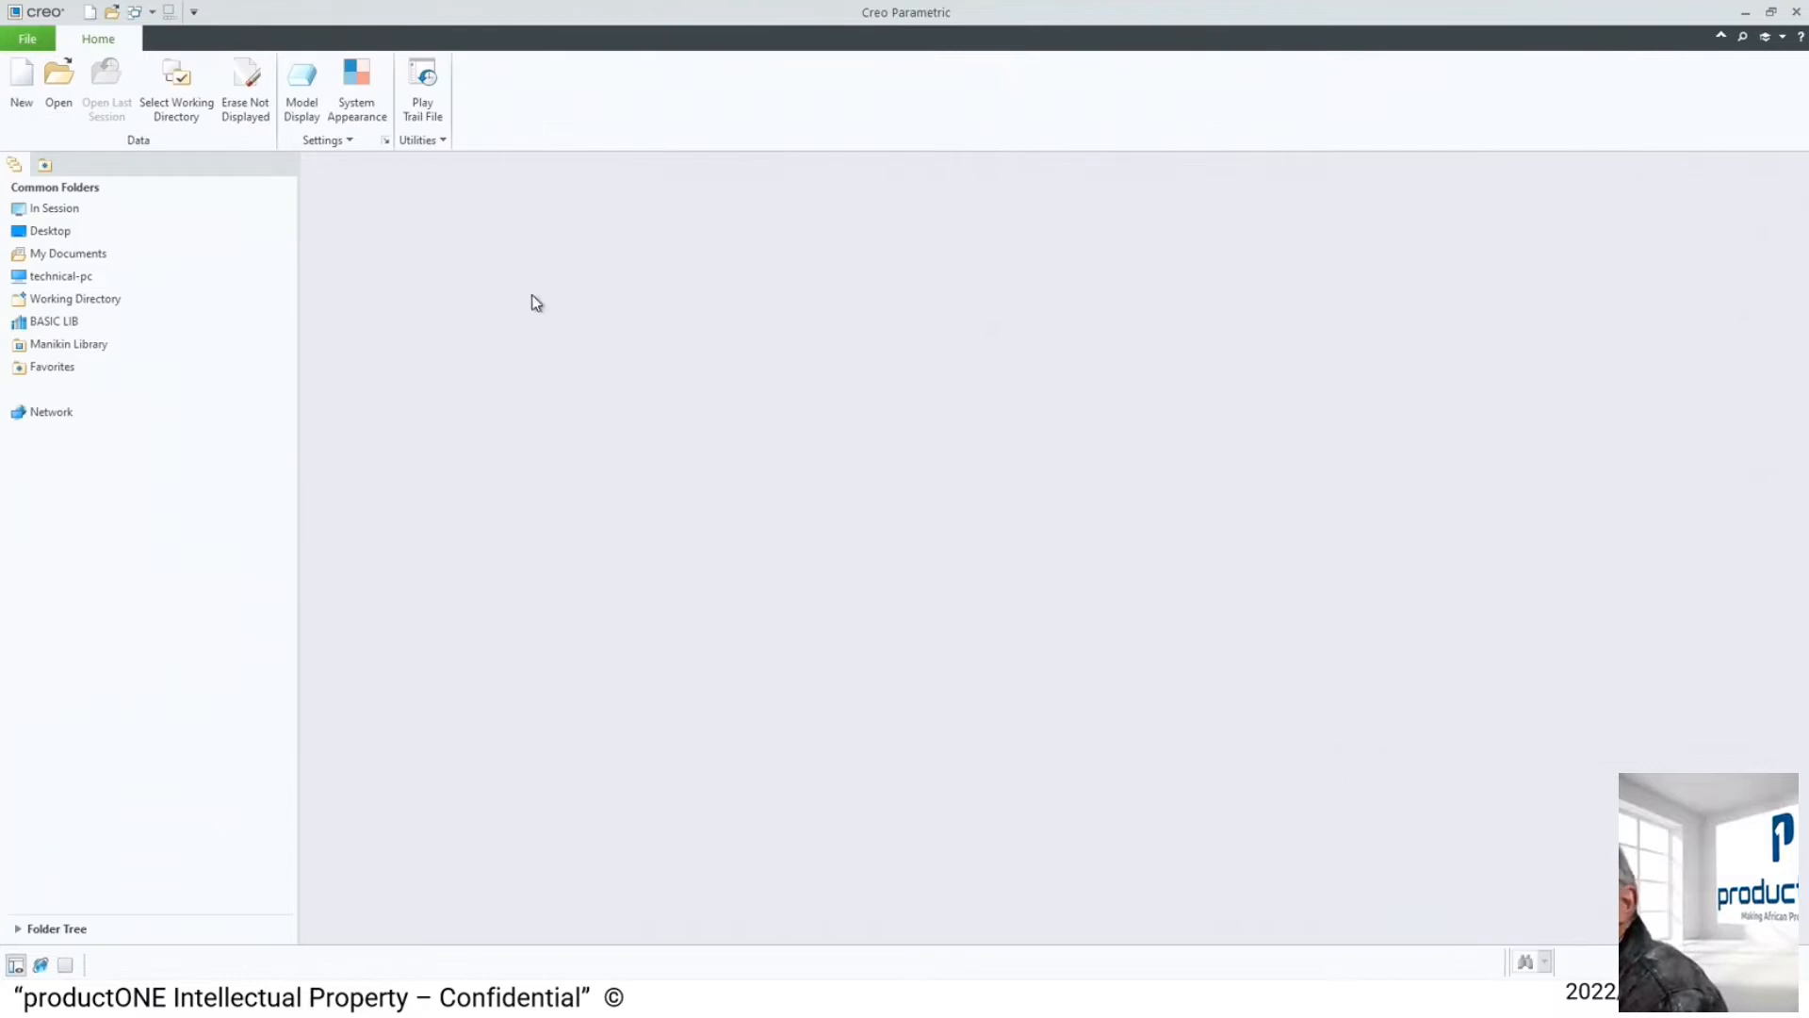
click(246, 95)
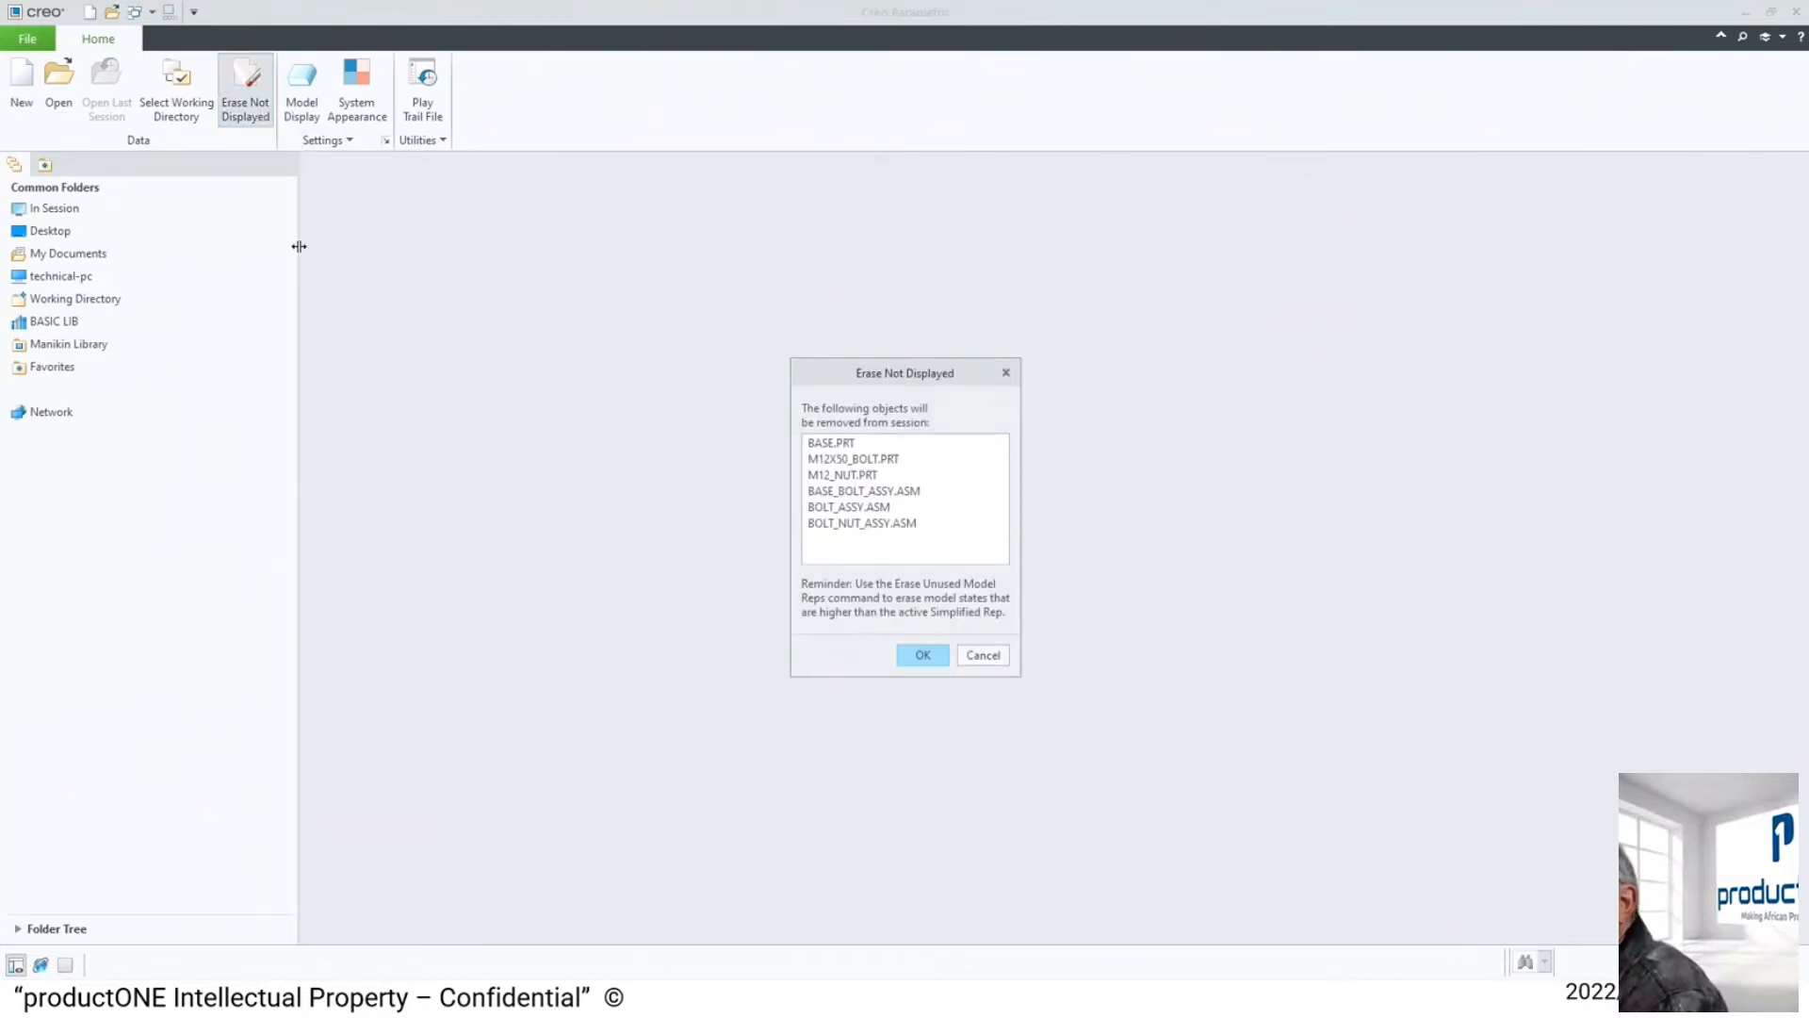
click(922, 655)
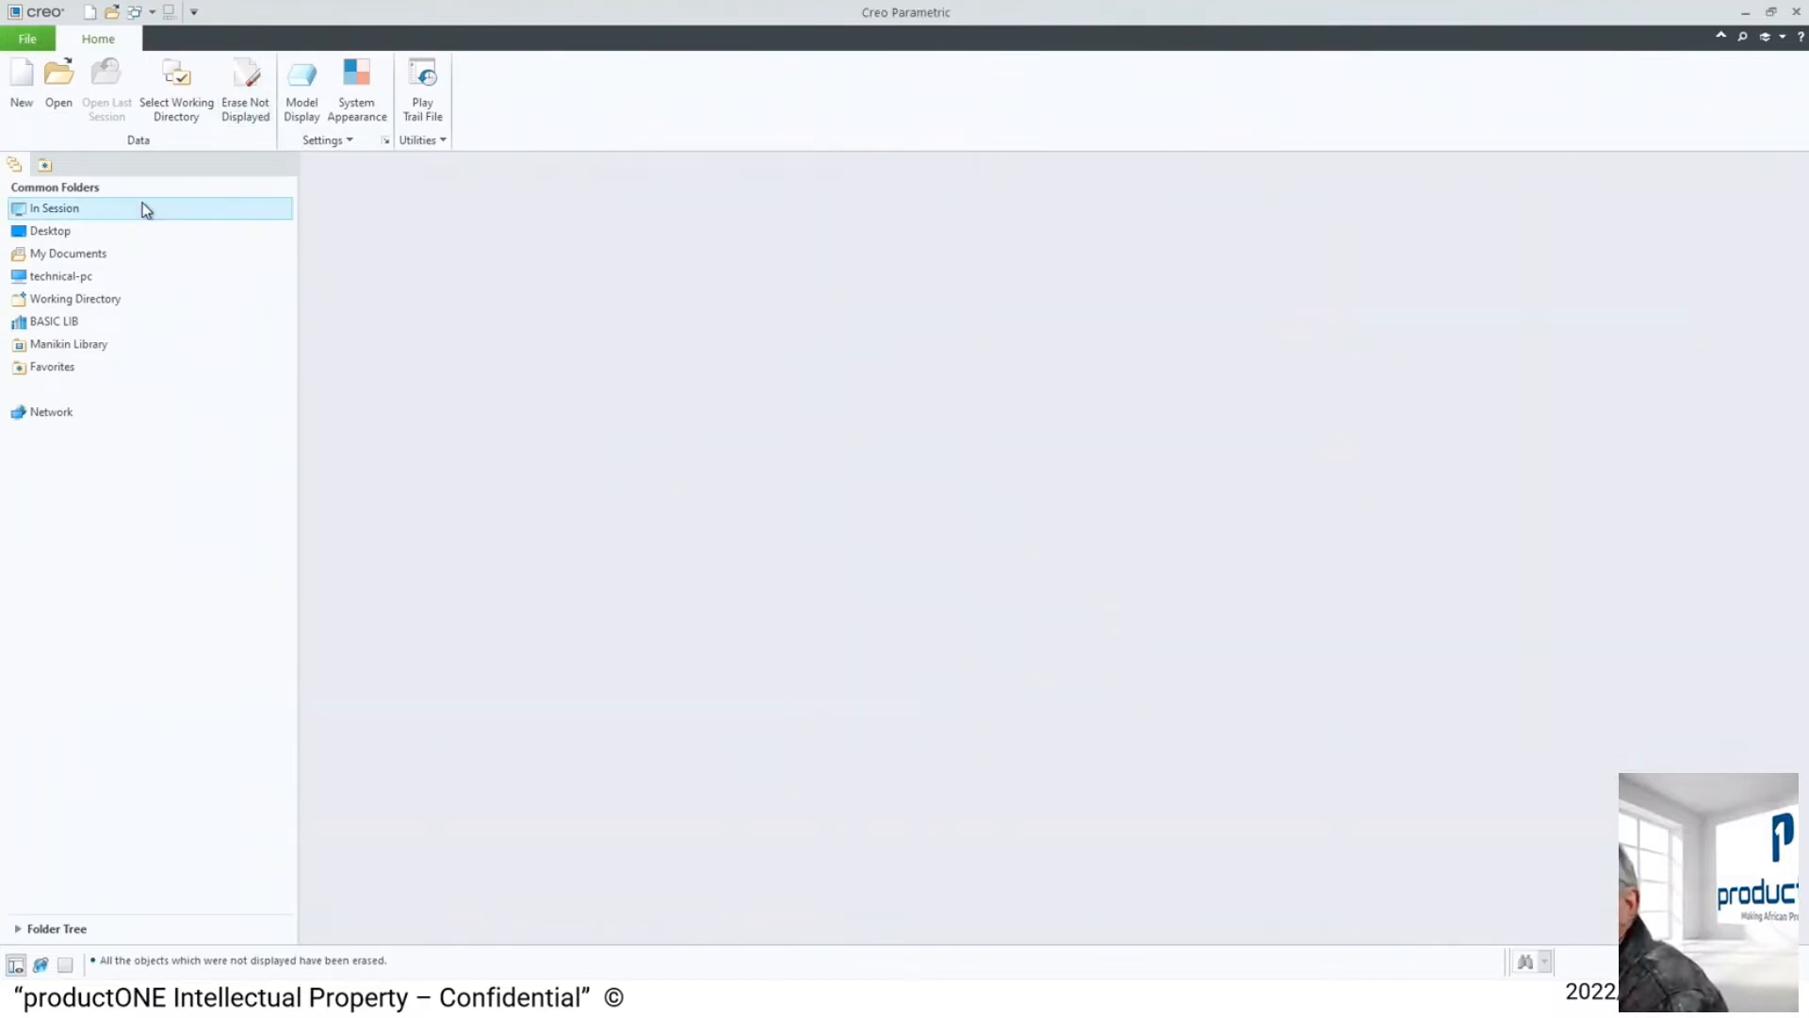
- Open base_bolt_assy.asm again from the Assembly folder
click(61, 87)
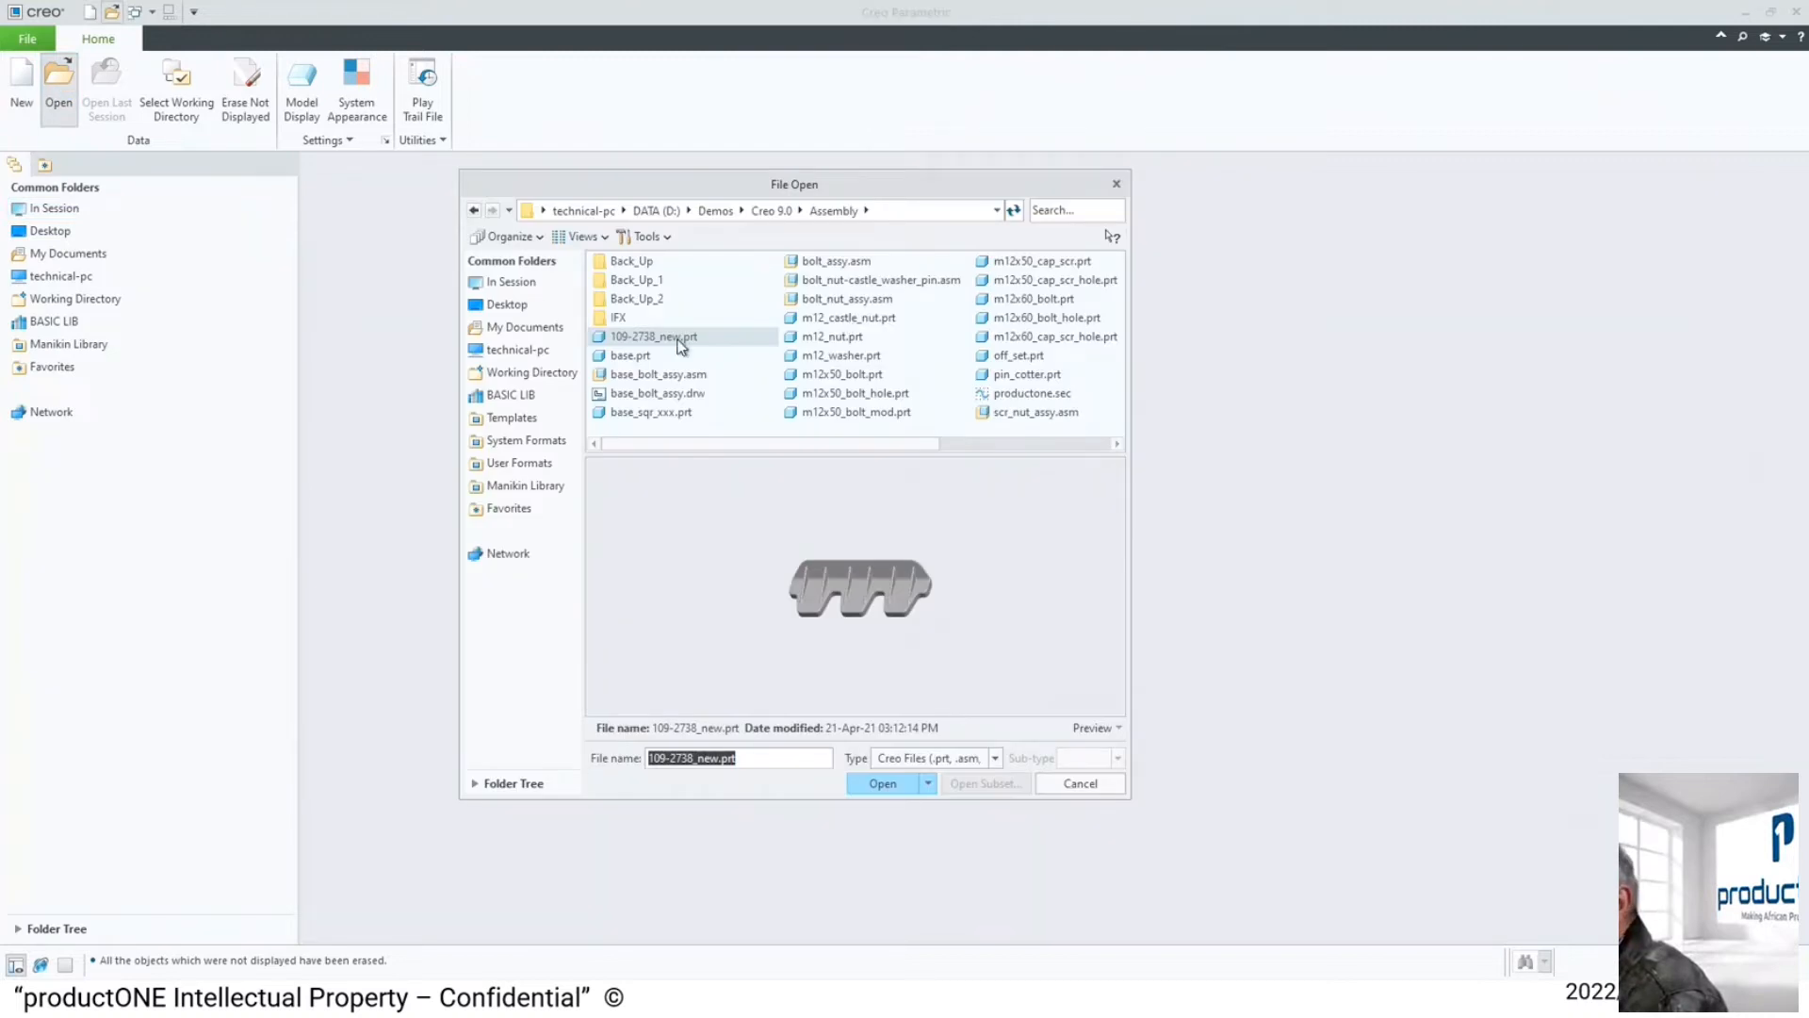
click(641, 375)
double_click(640, 375)
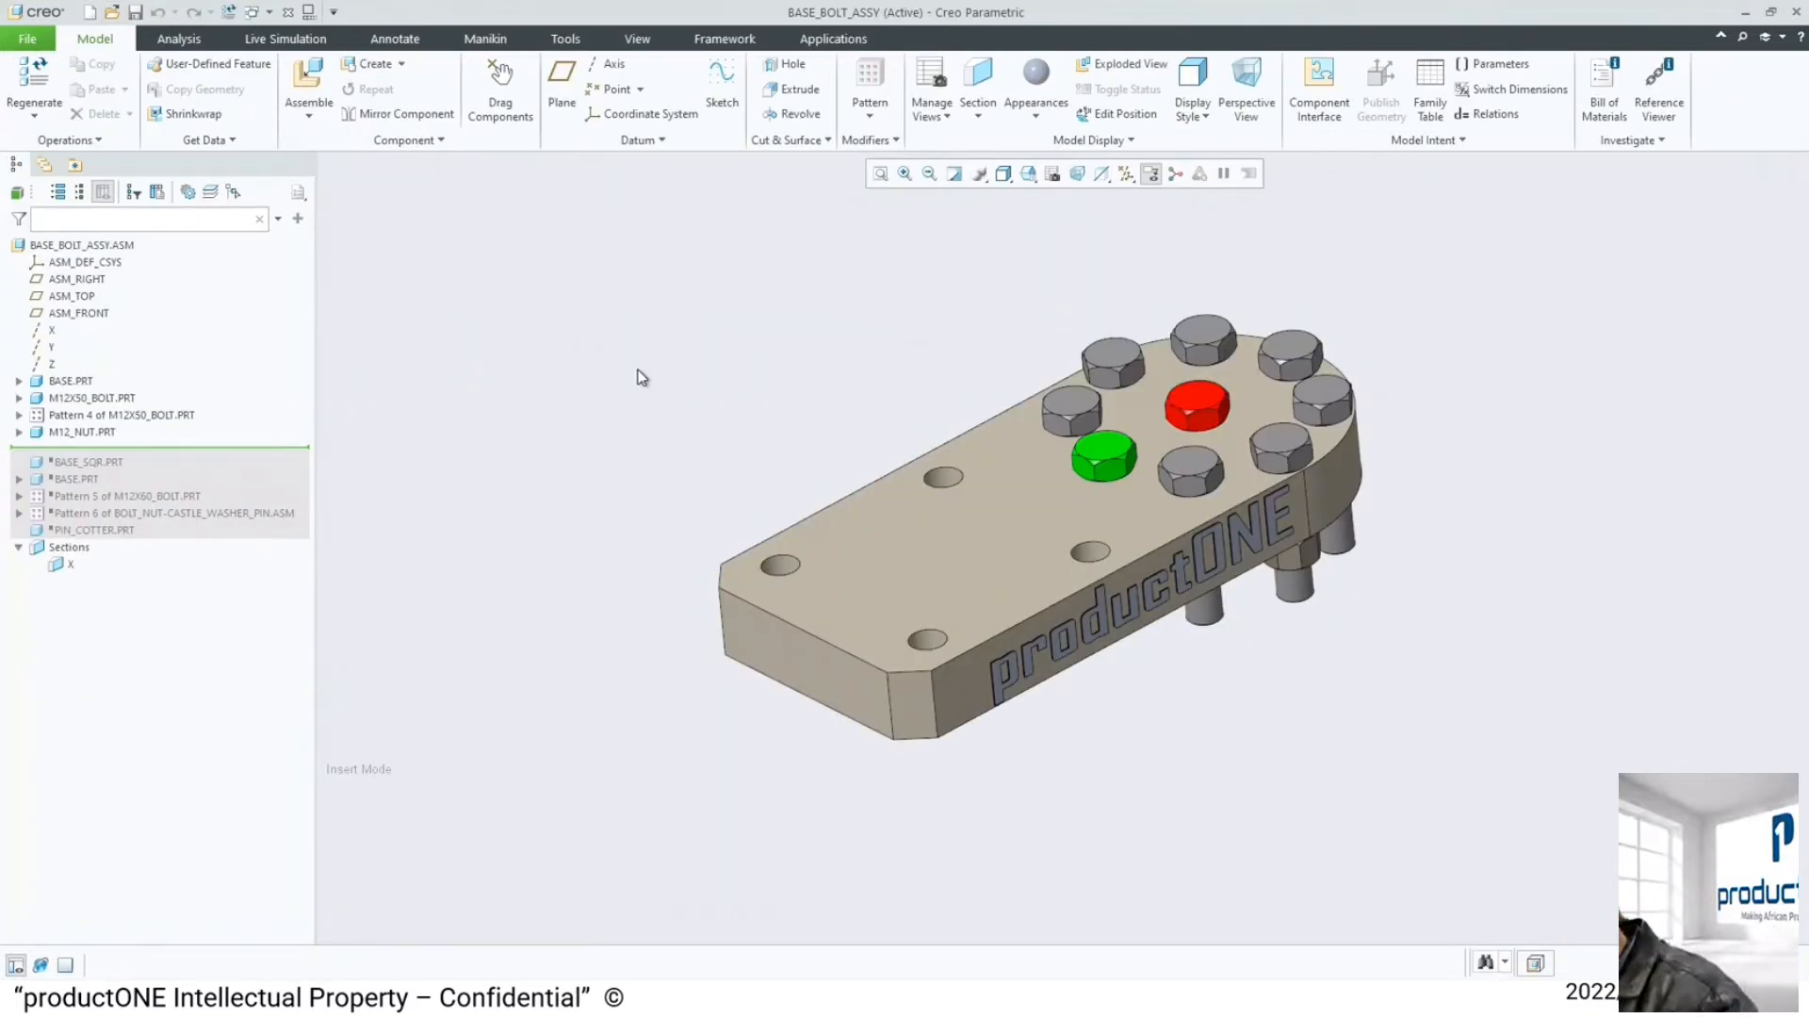
key(super)
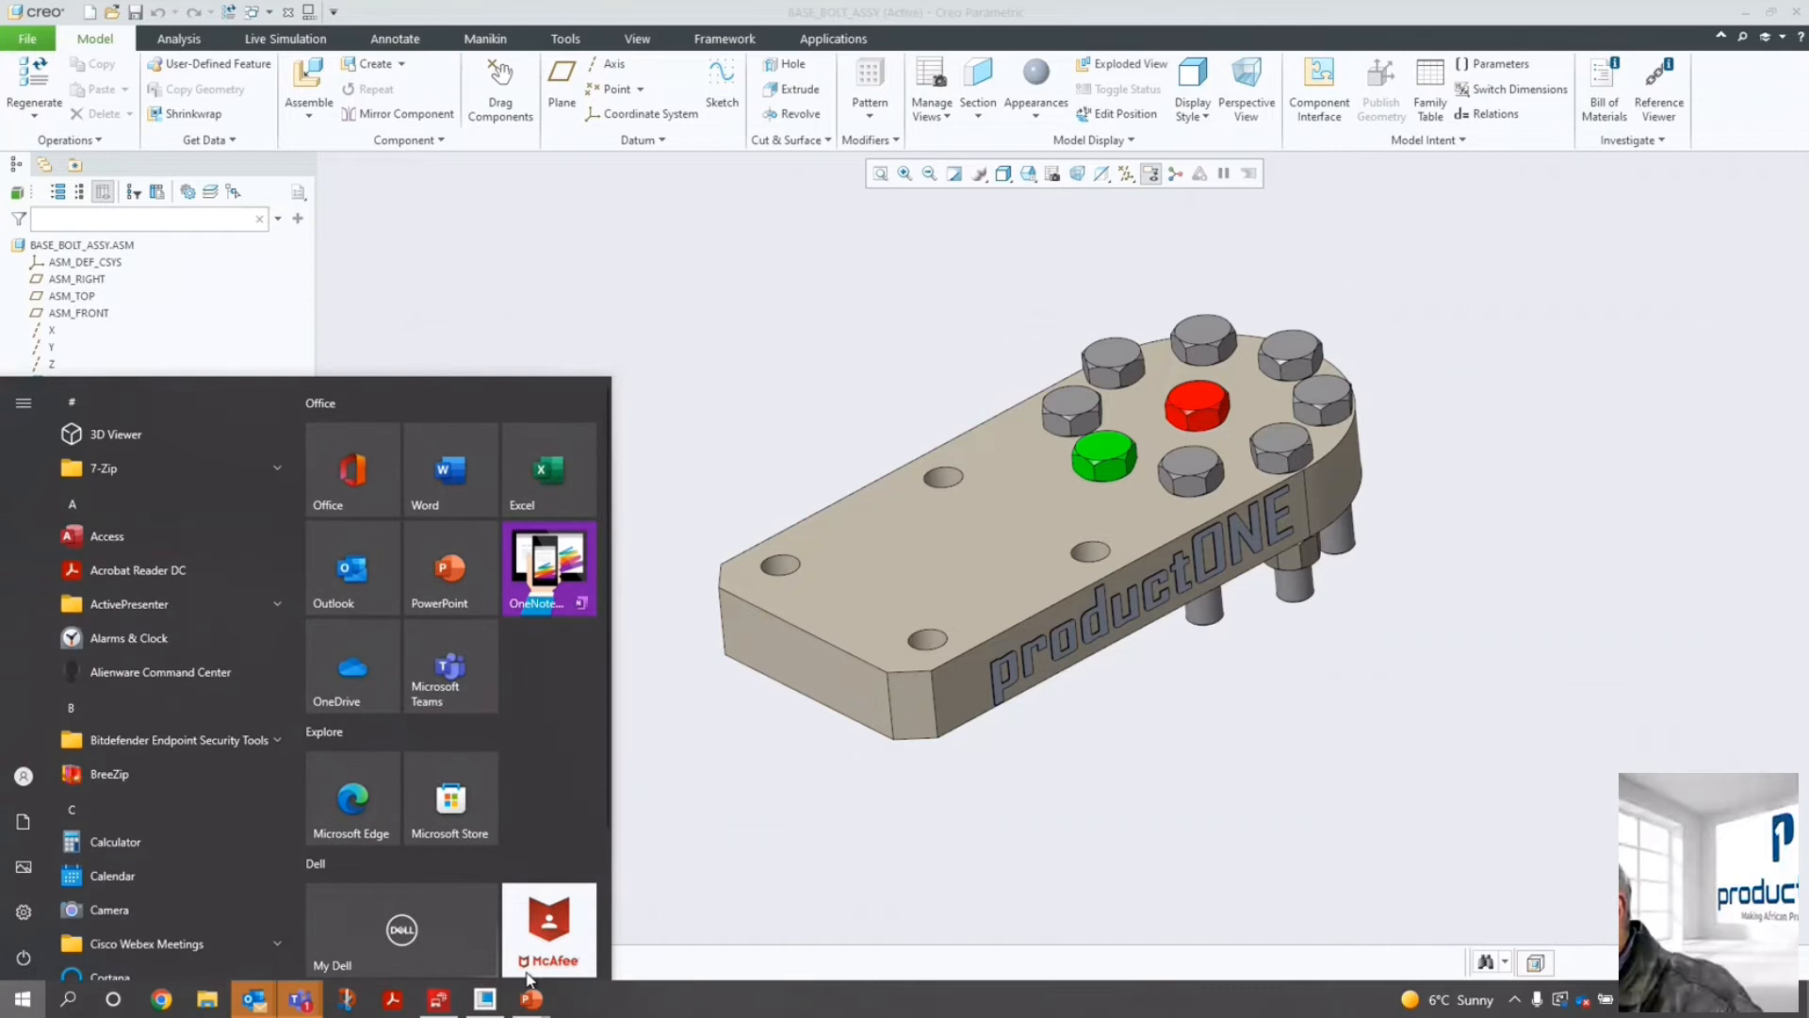
mouse_move(528, 1003)
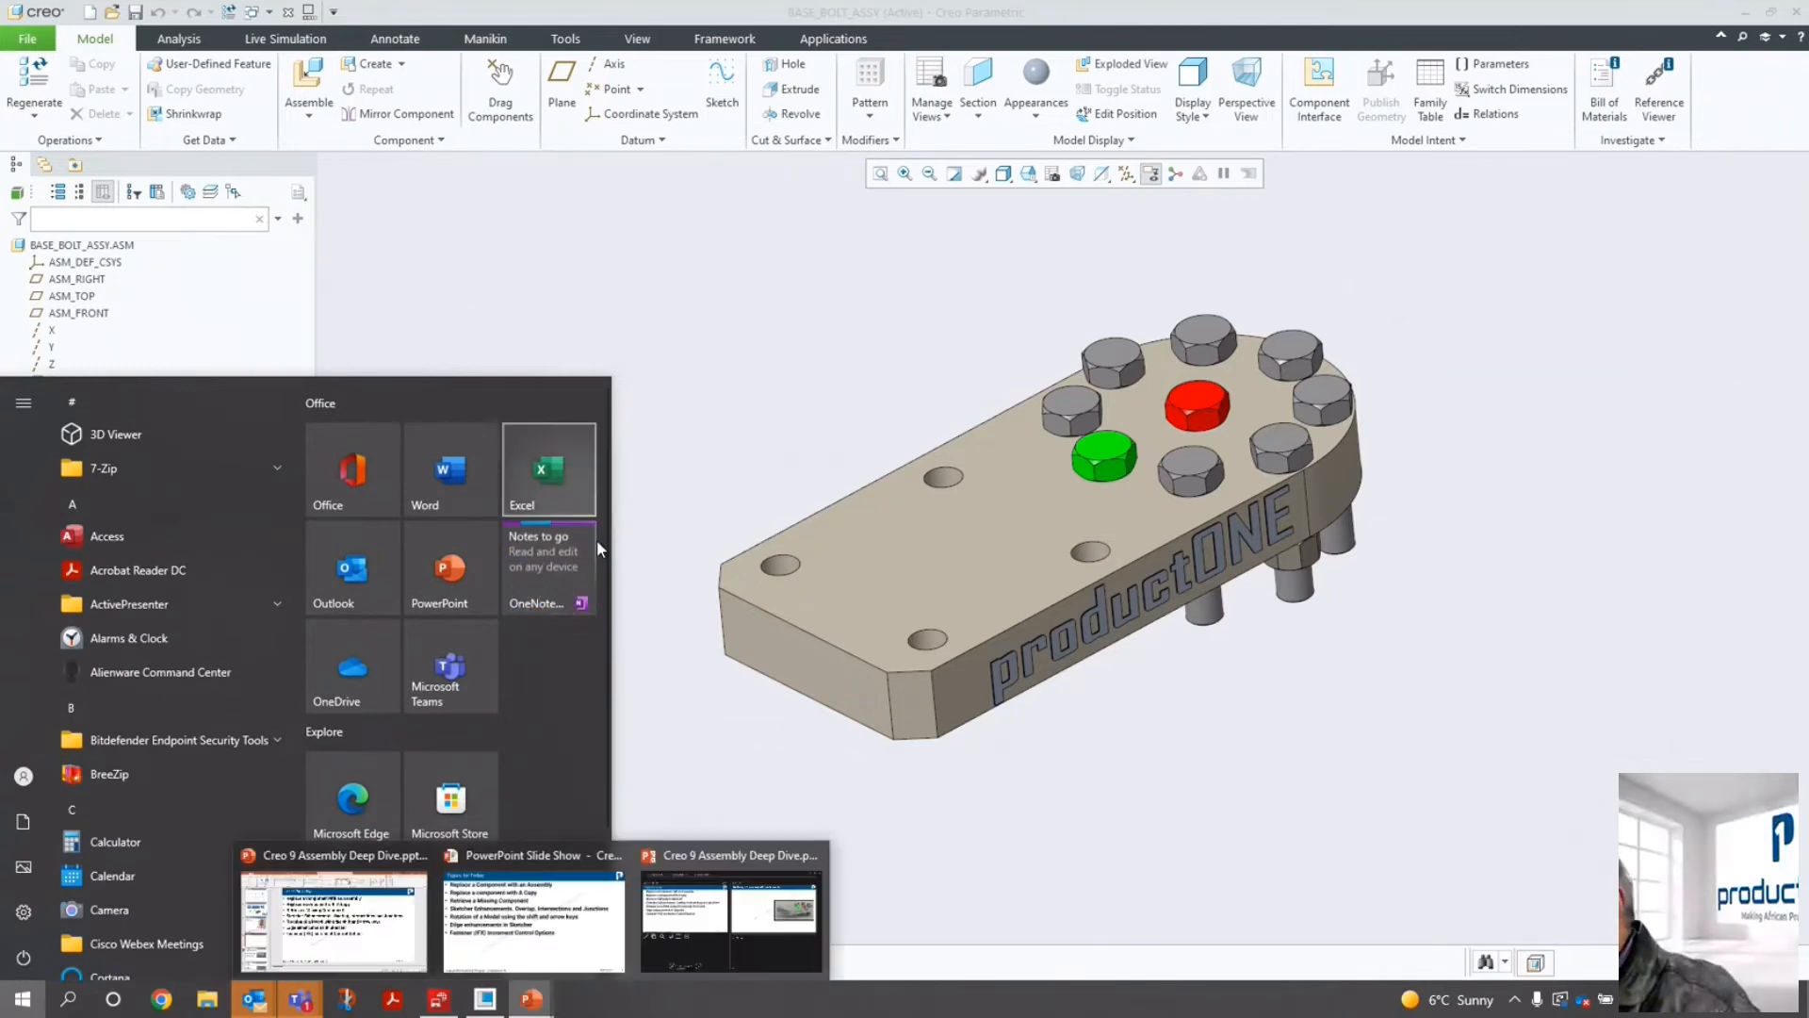
click(499, 916)
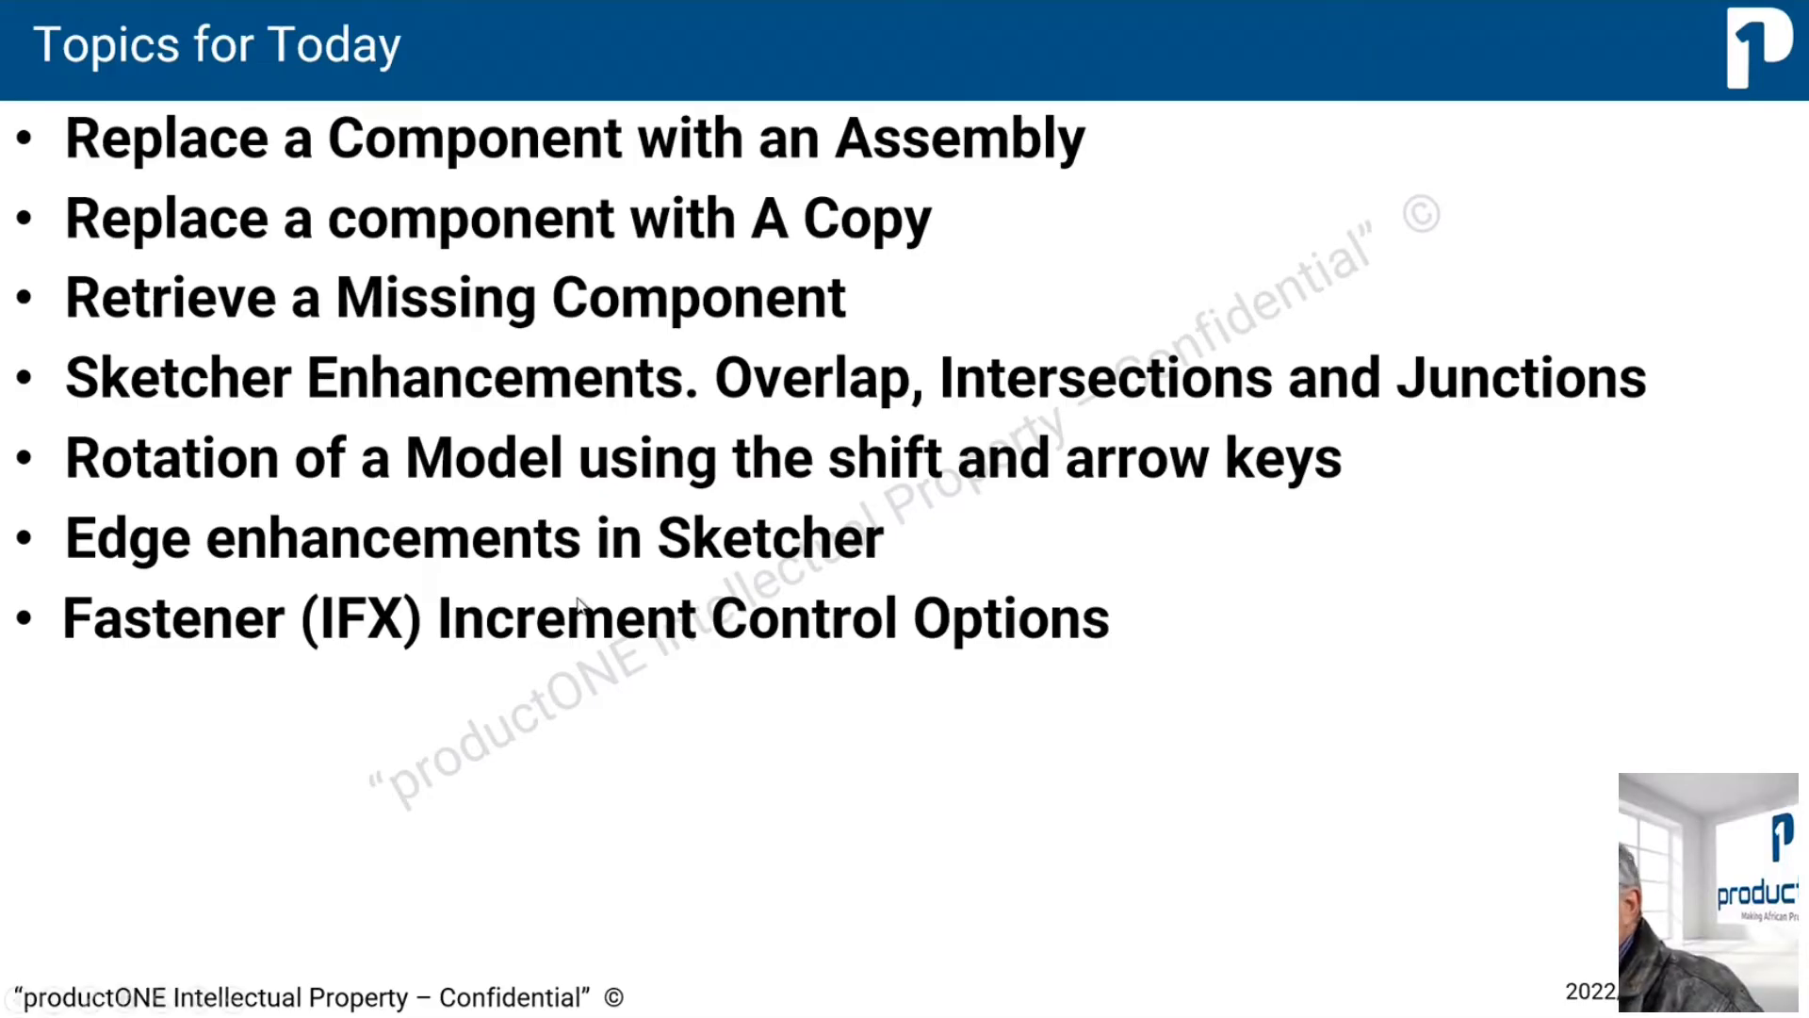
click(1048, 809)
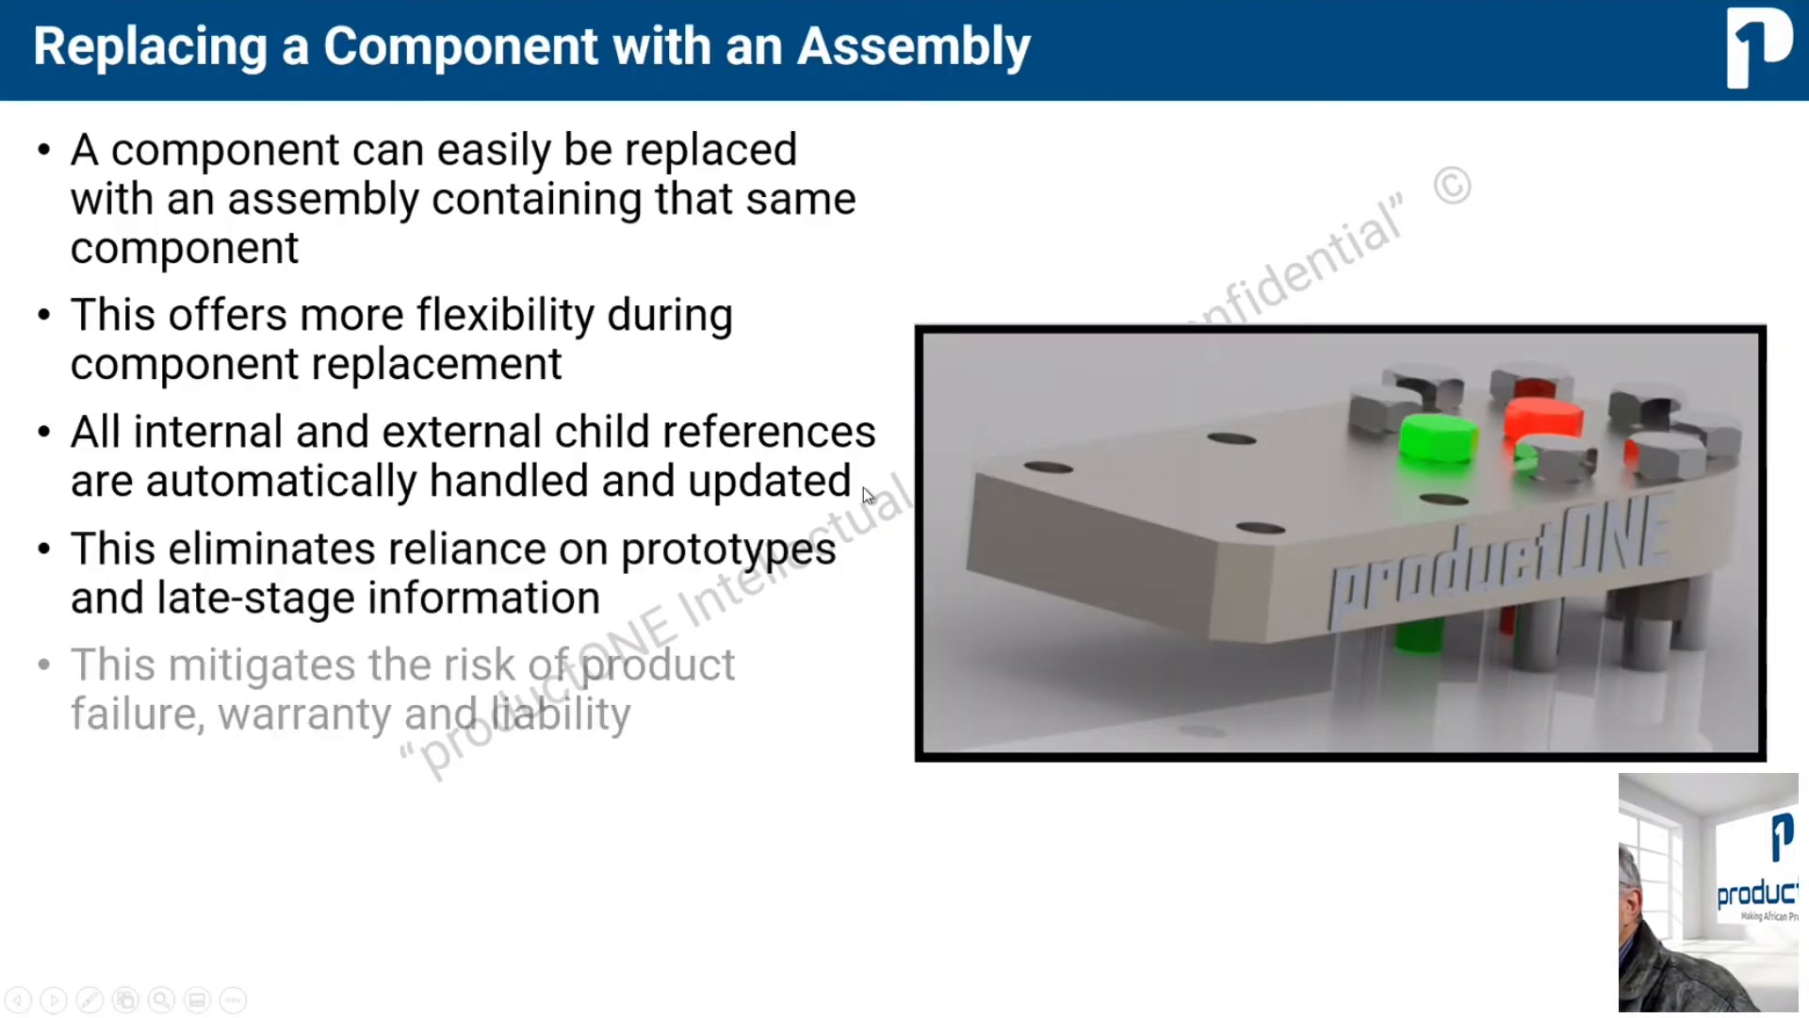
click(863, 489)
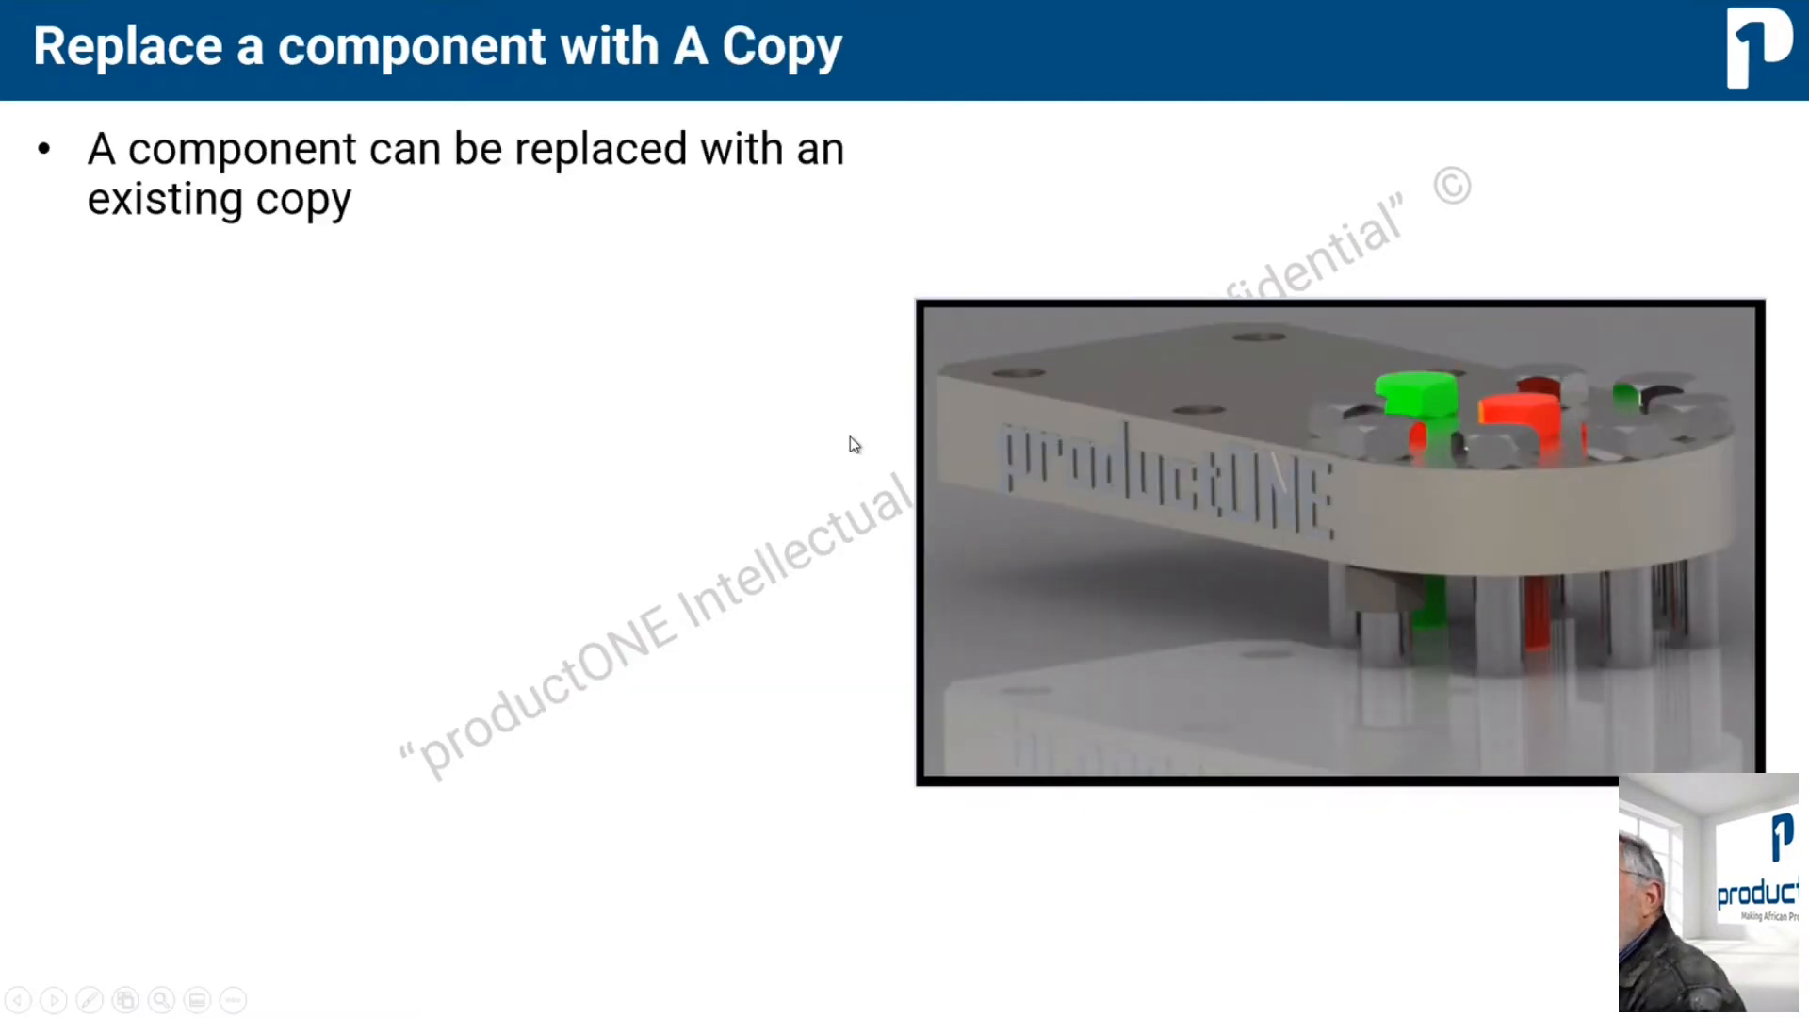
key(Right)
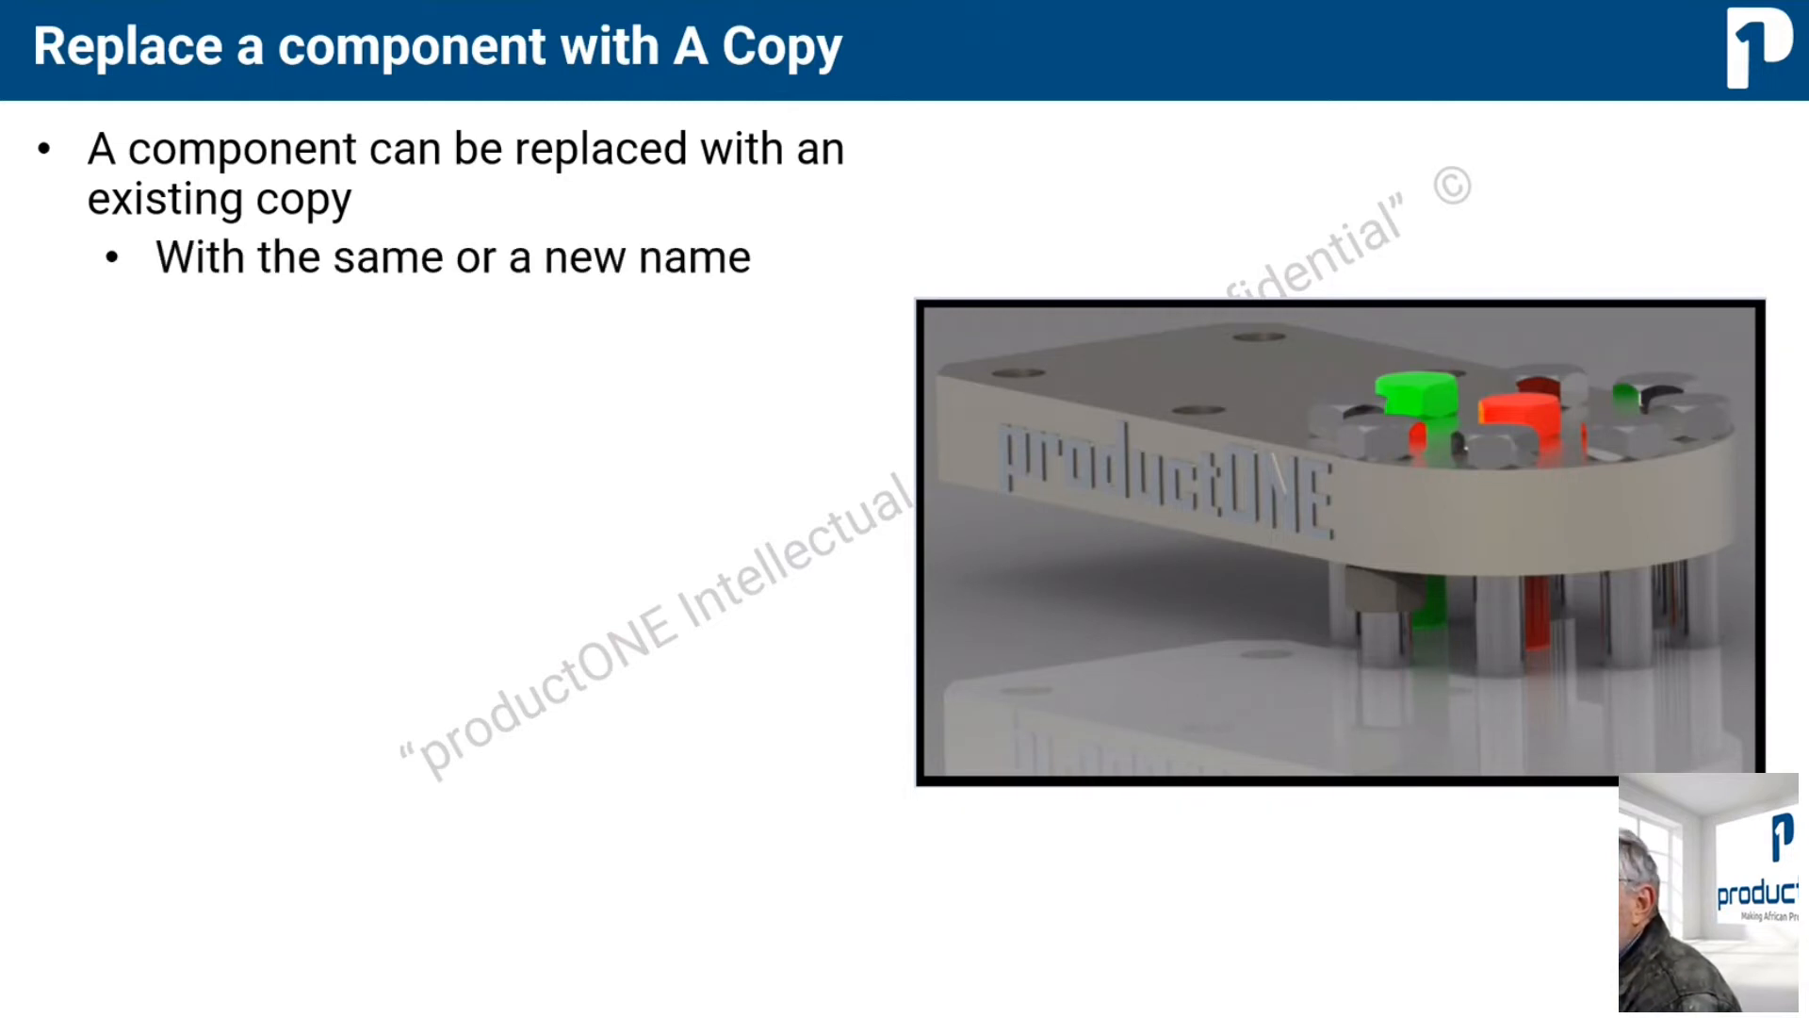
click(489, 377)
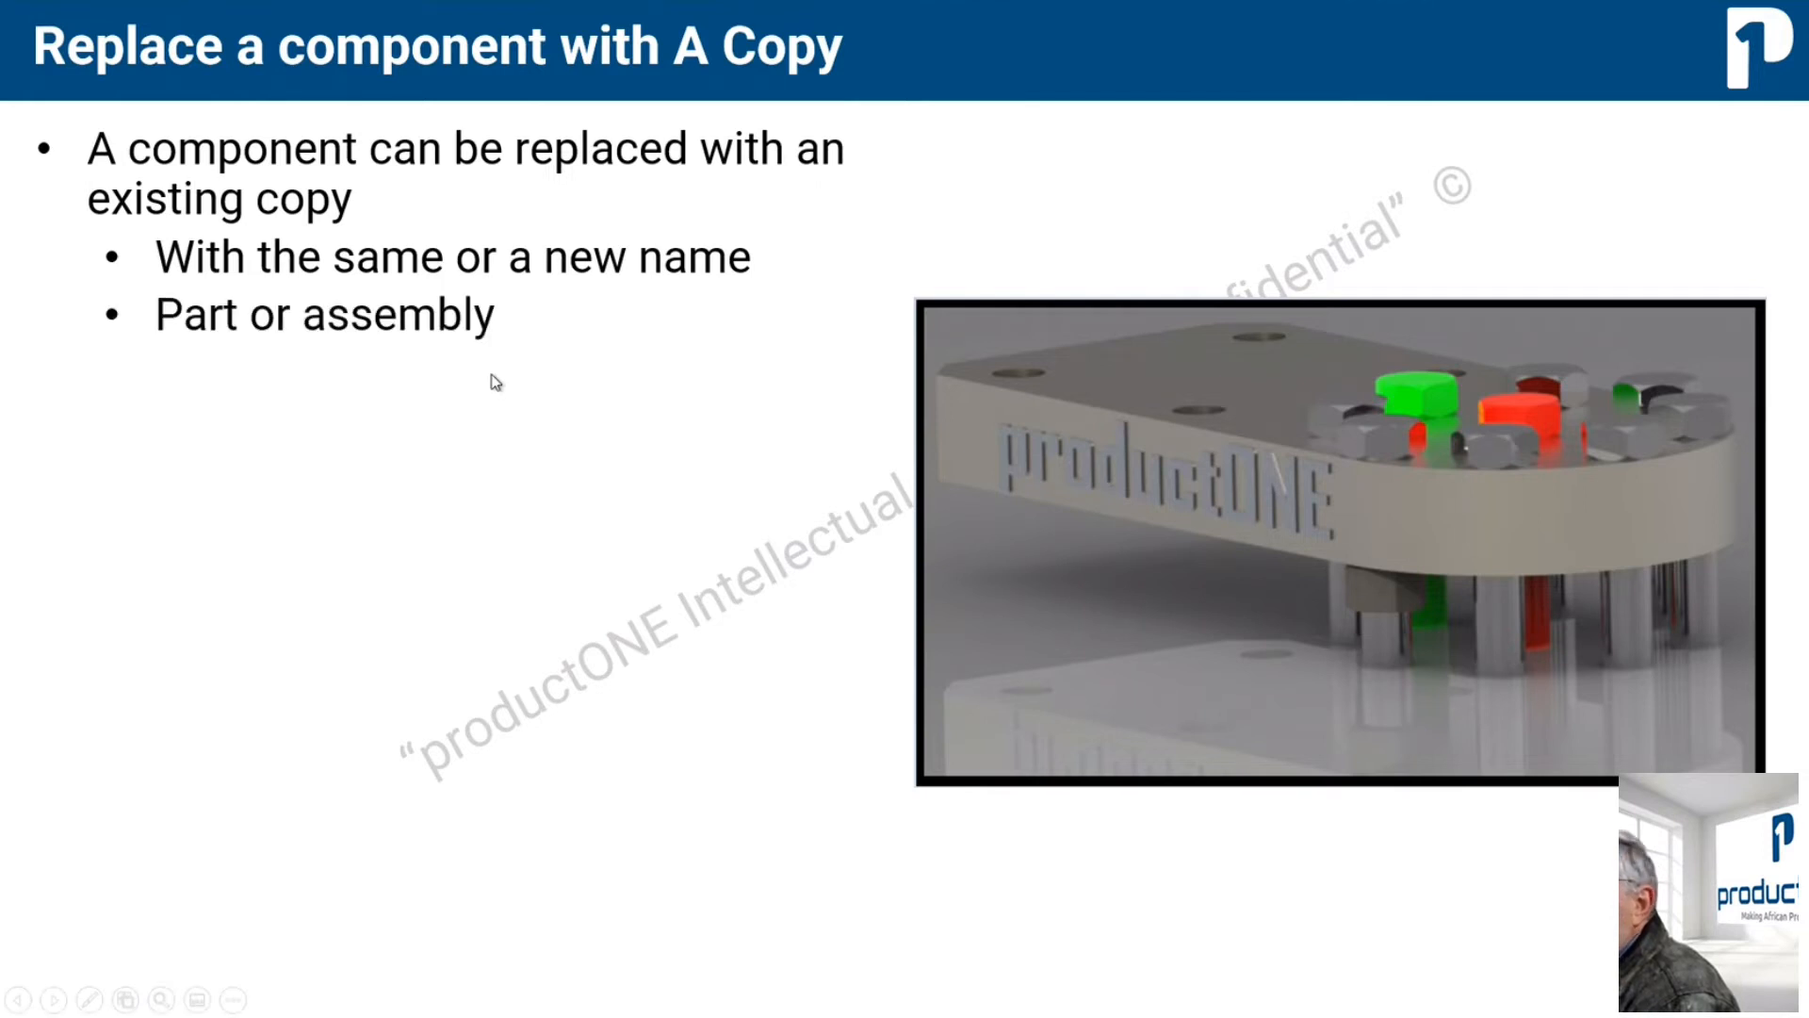
click(481, 518)
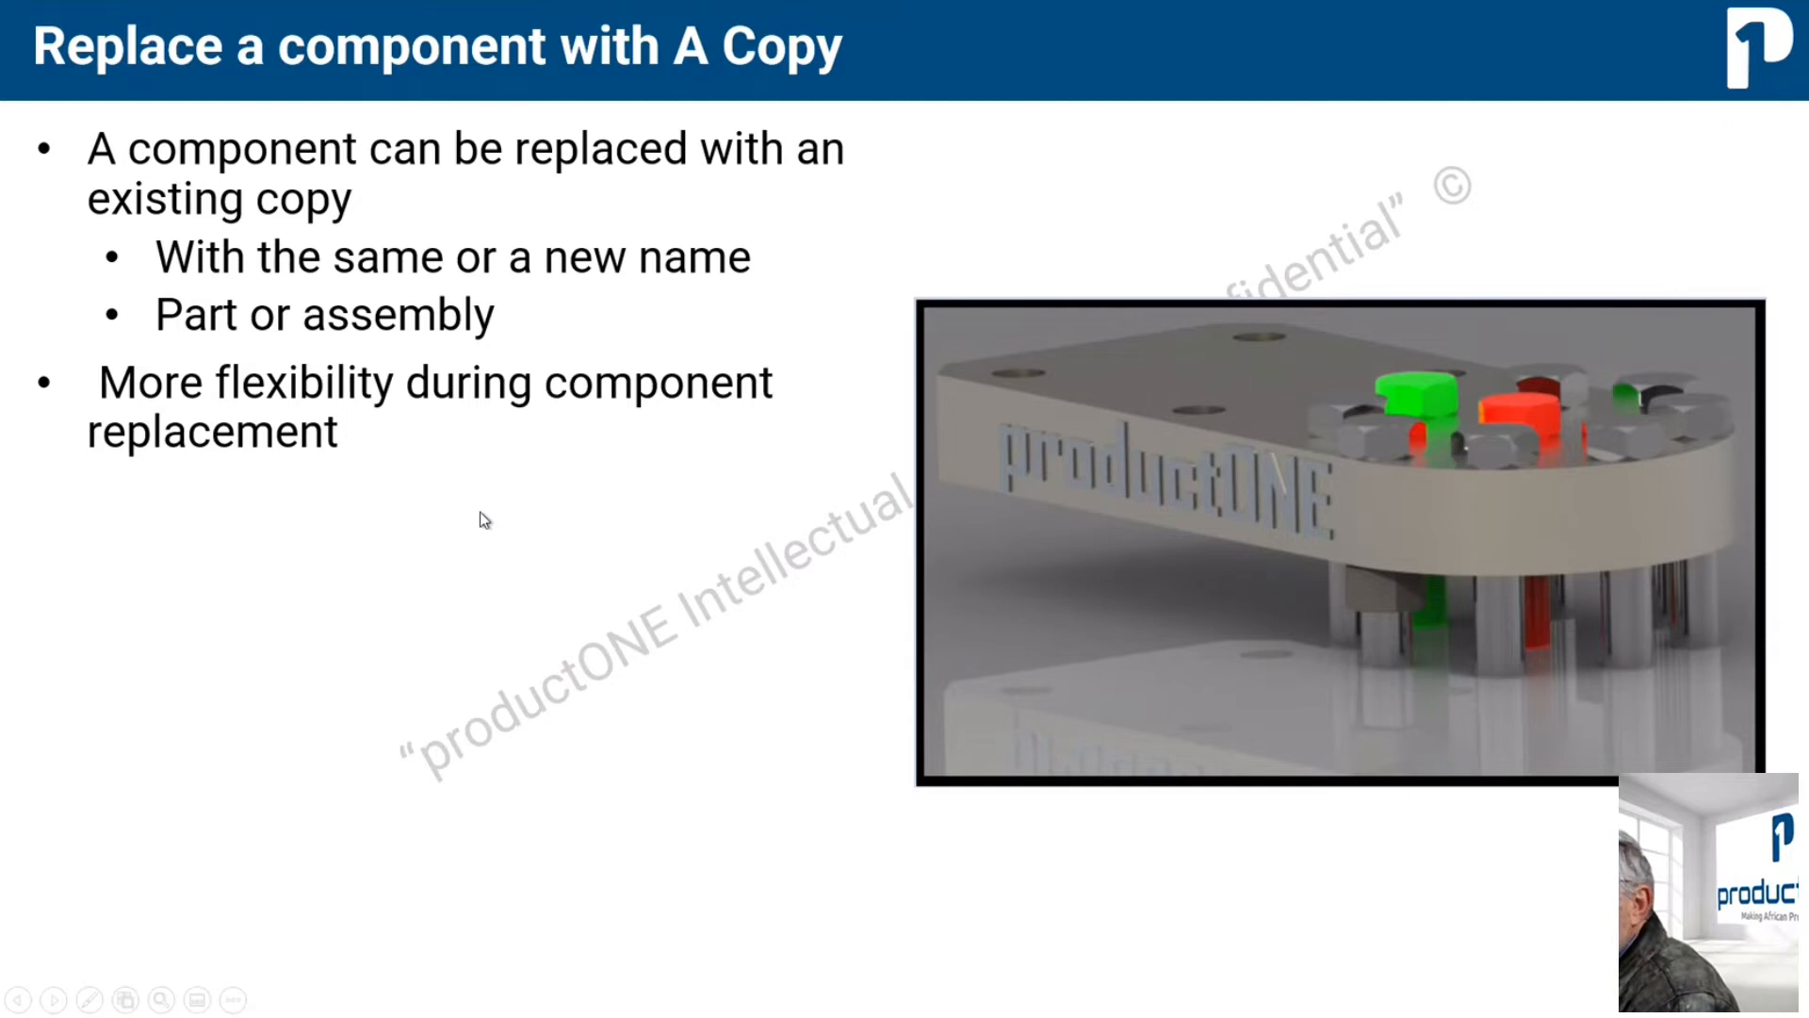
key(Right)
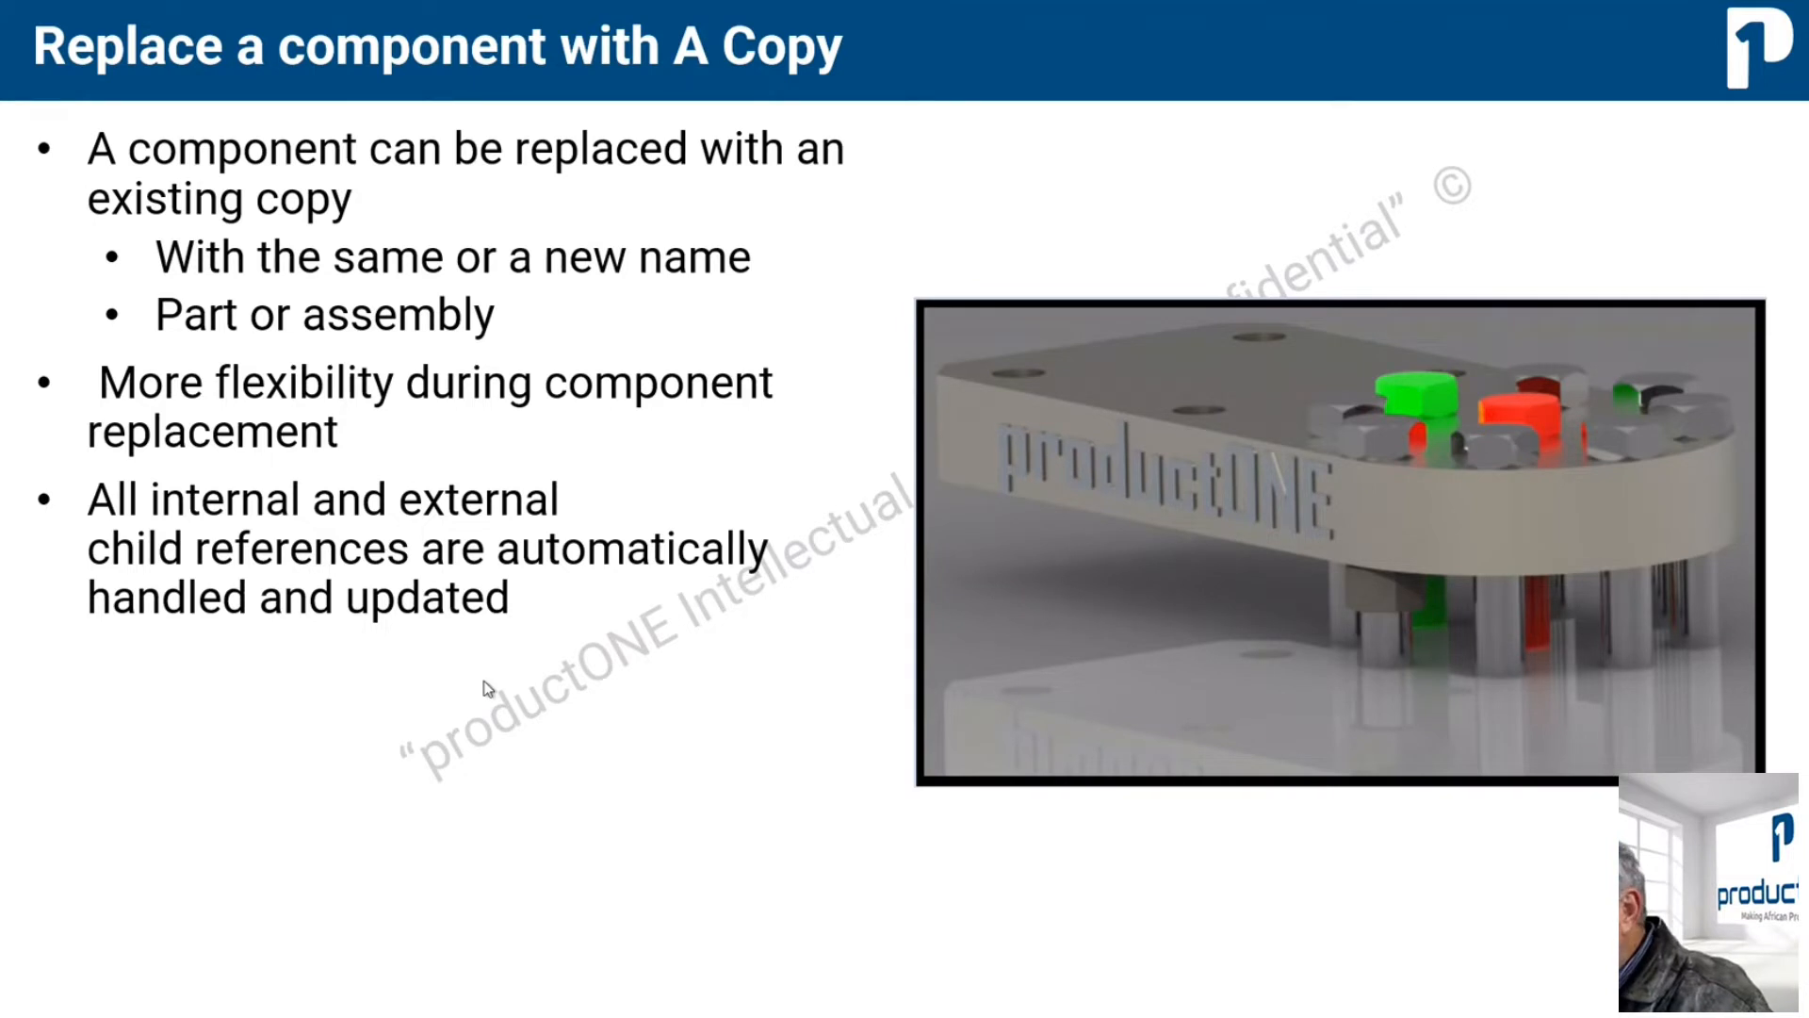
key(super)
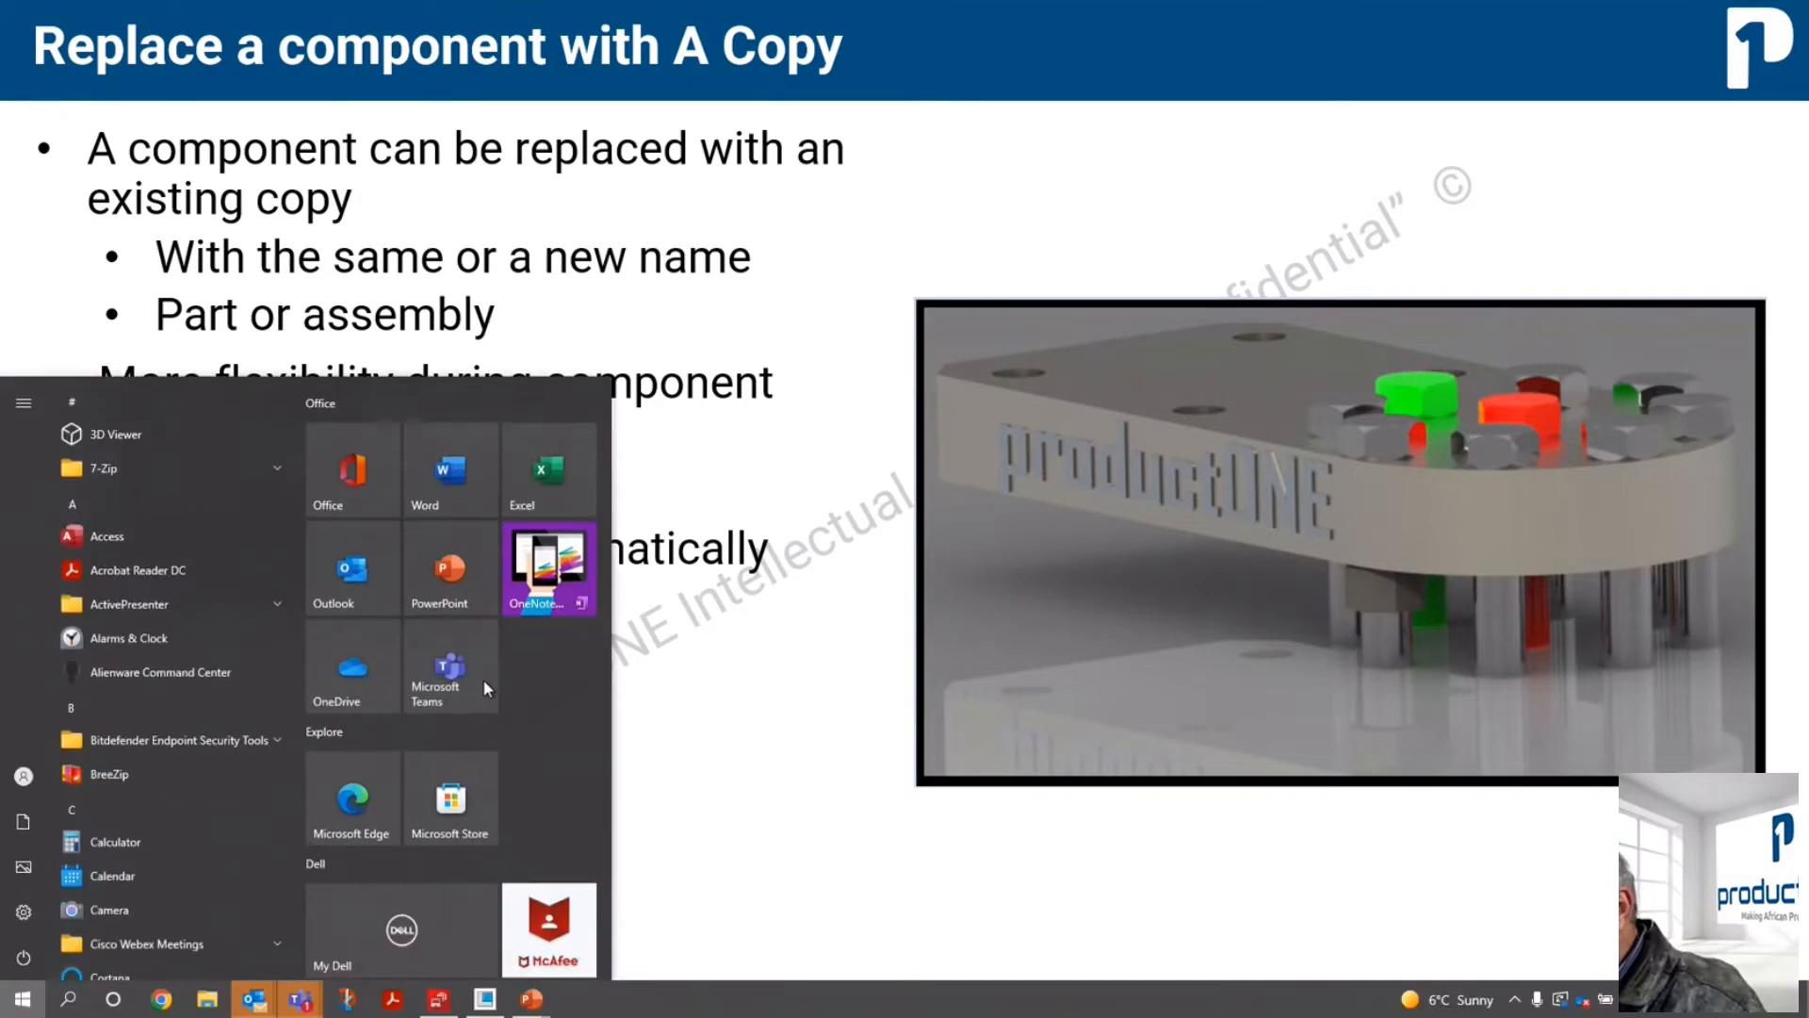
click(484, 998)
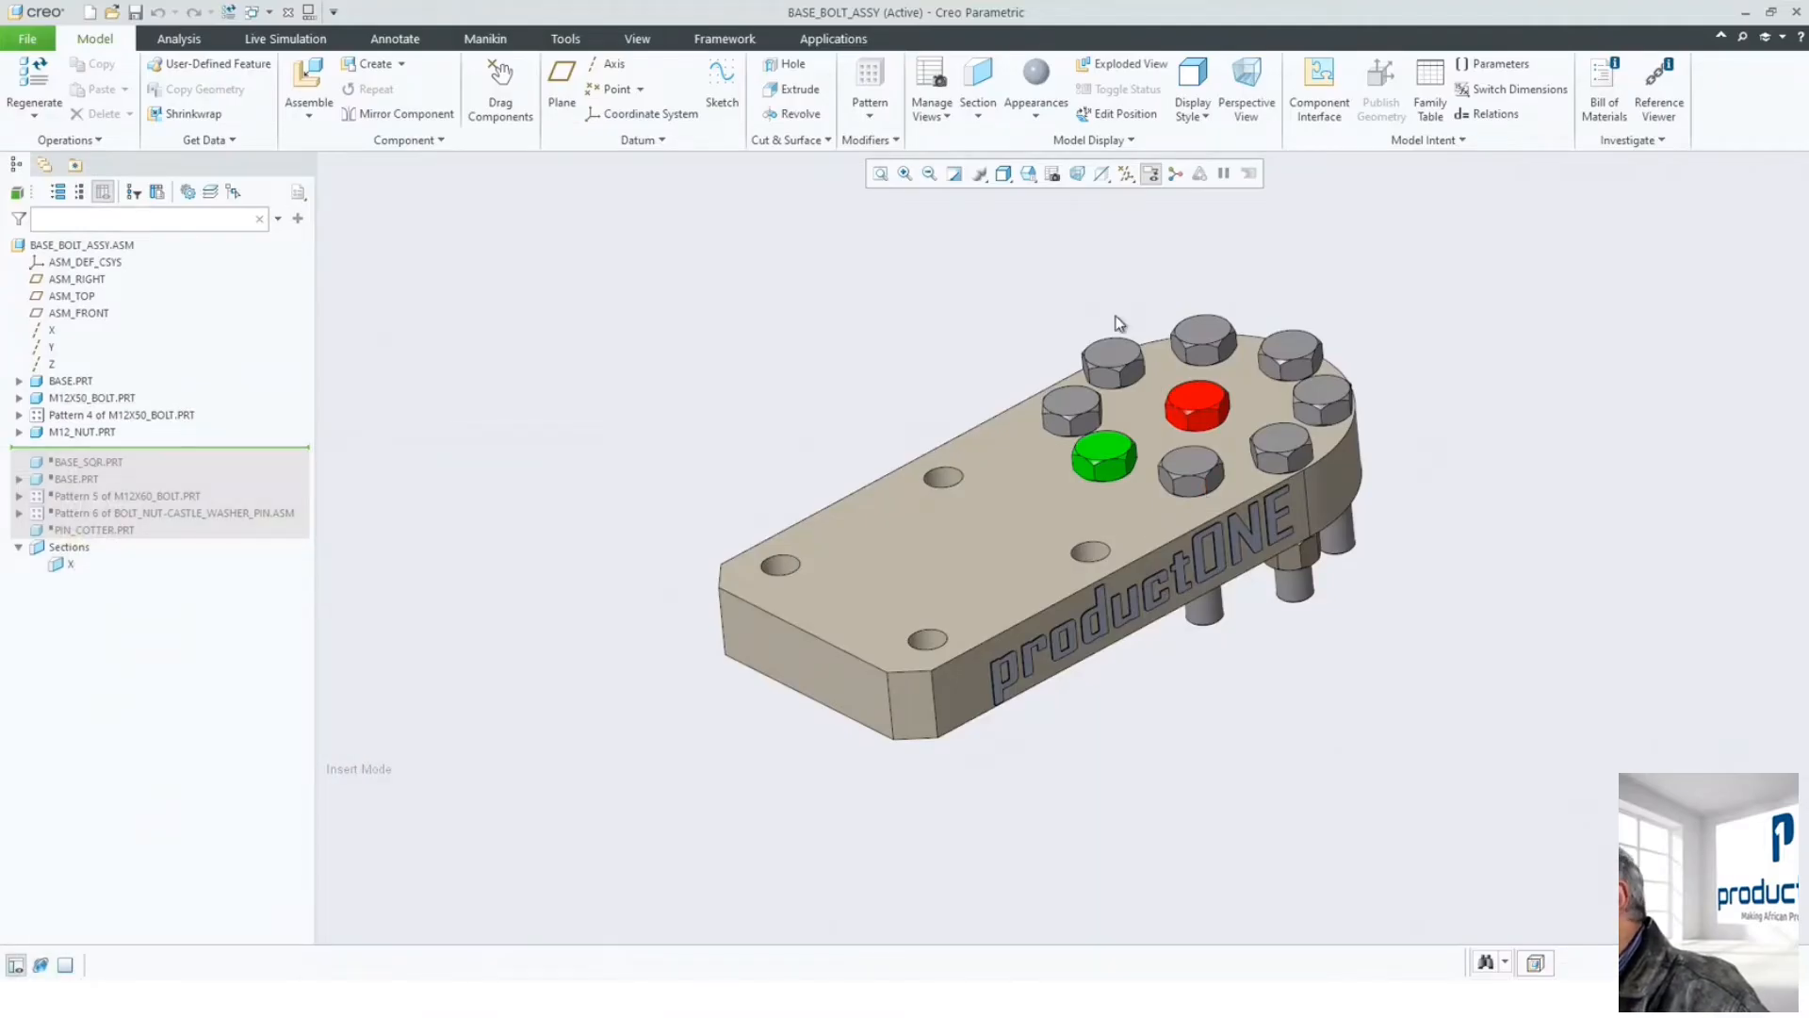
- Replace the single red M12X50_BOLT.PRT with m12x50_bolt_hole.prt as an existing copy, checking the replacement's preview before opening it
click(1197, 400)
right_click(1198, 400)
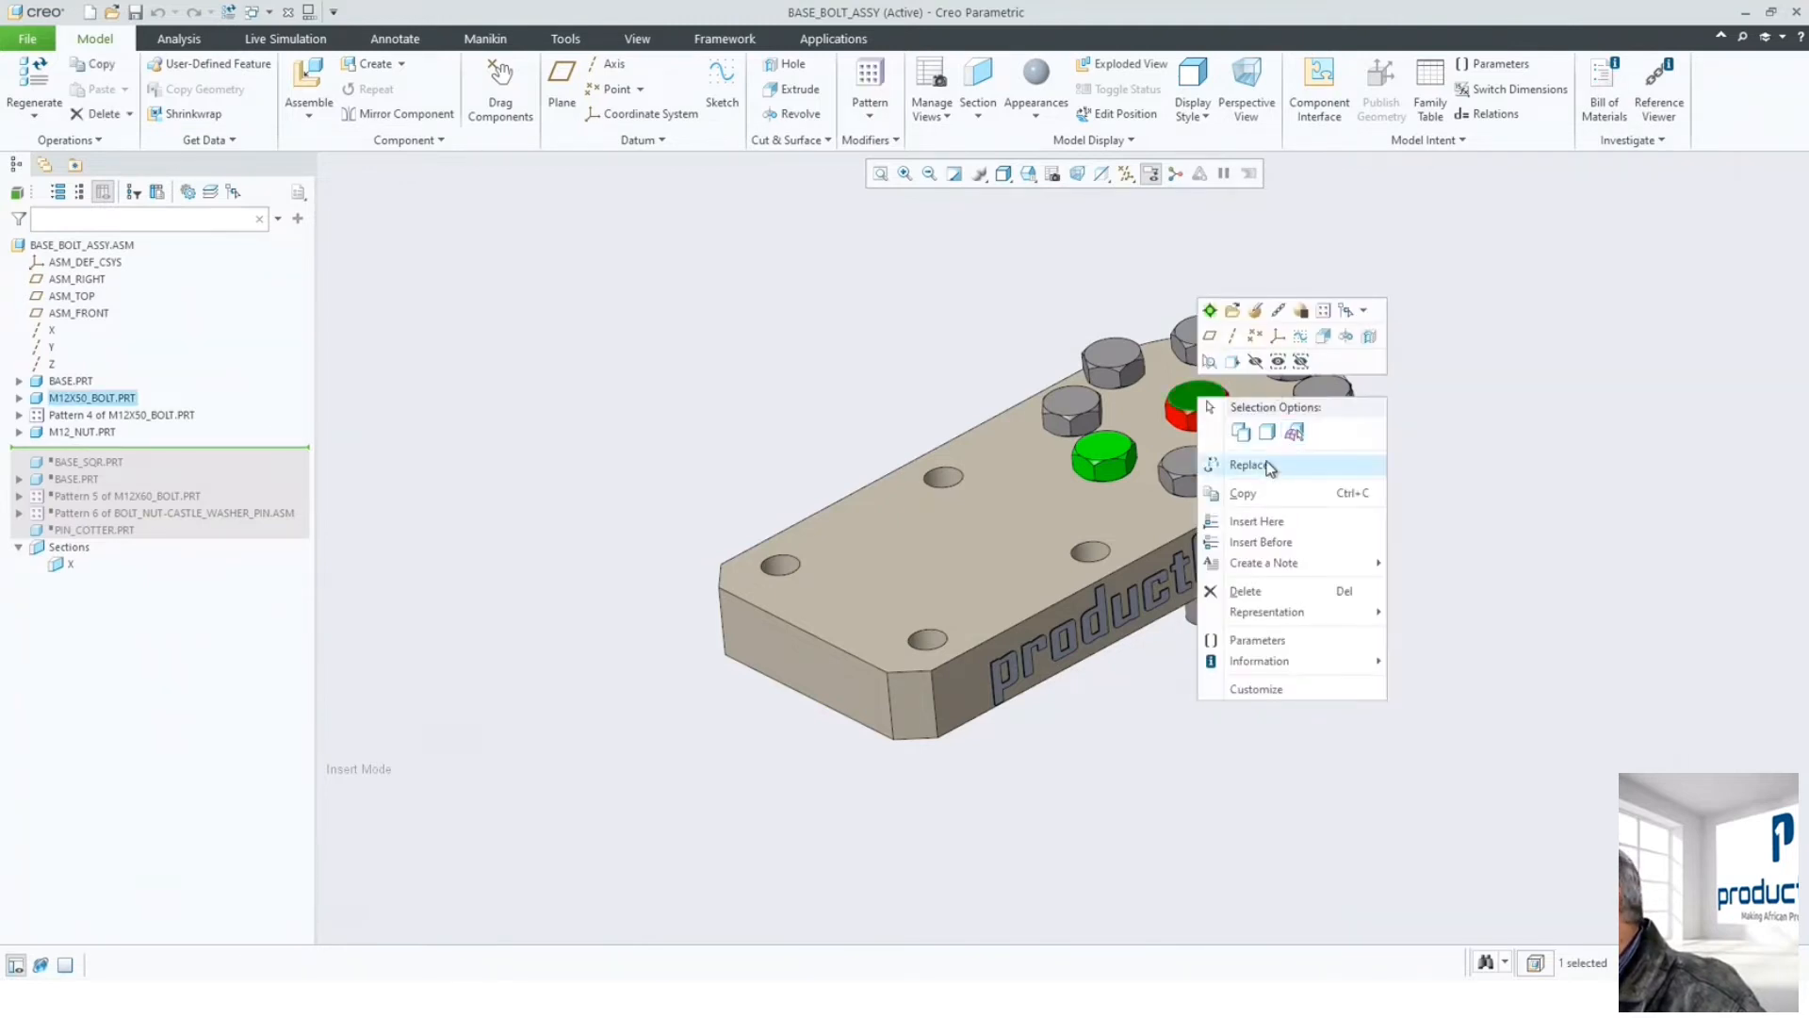
click(1249, 464)
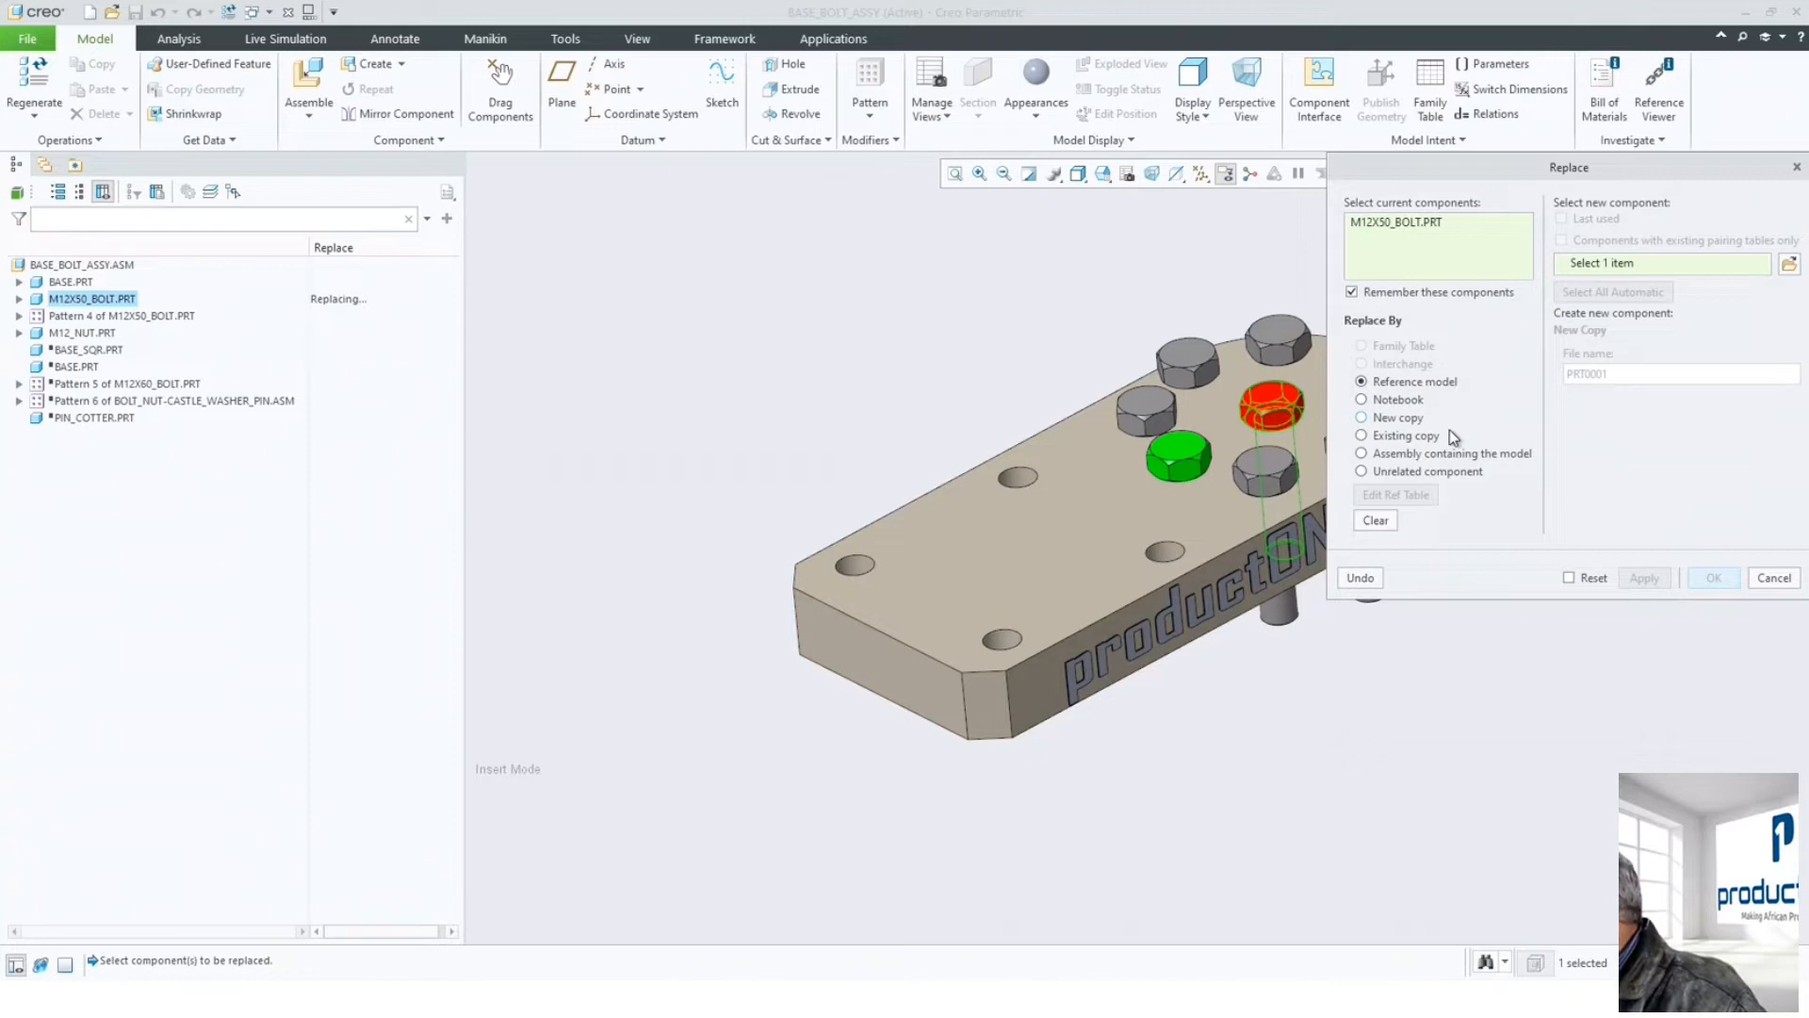
click(1400, 439)
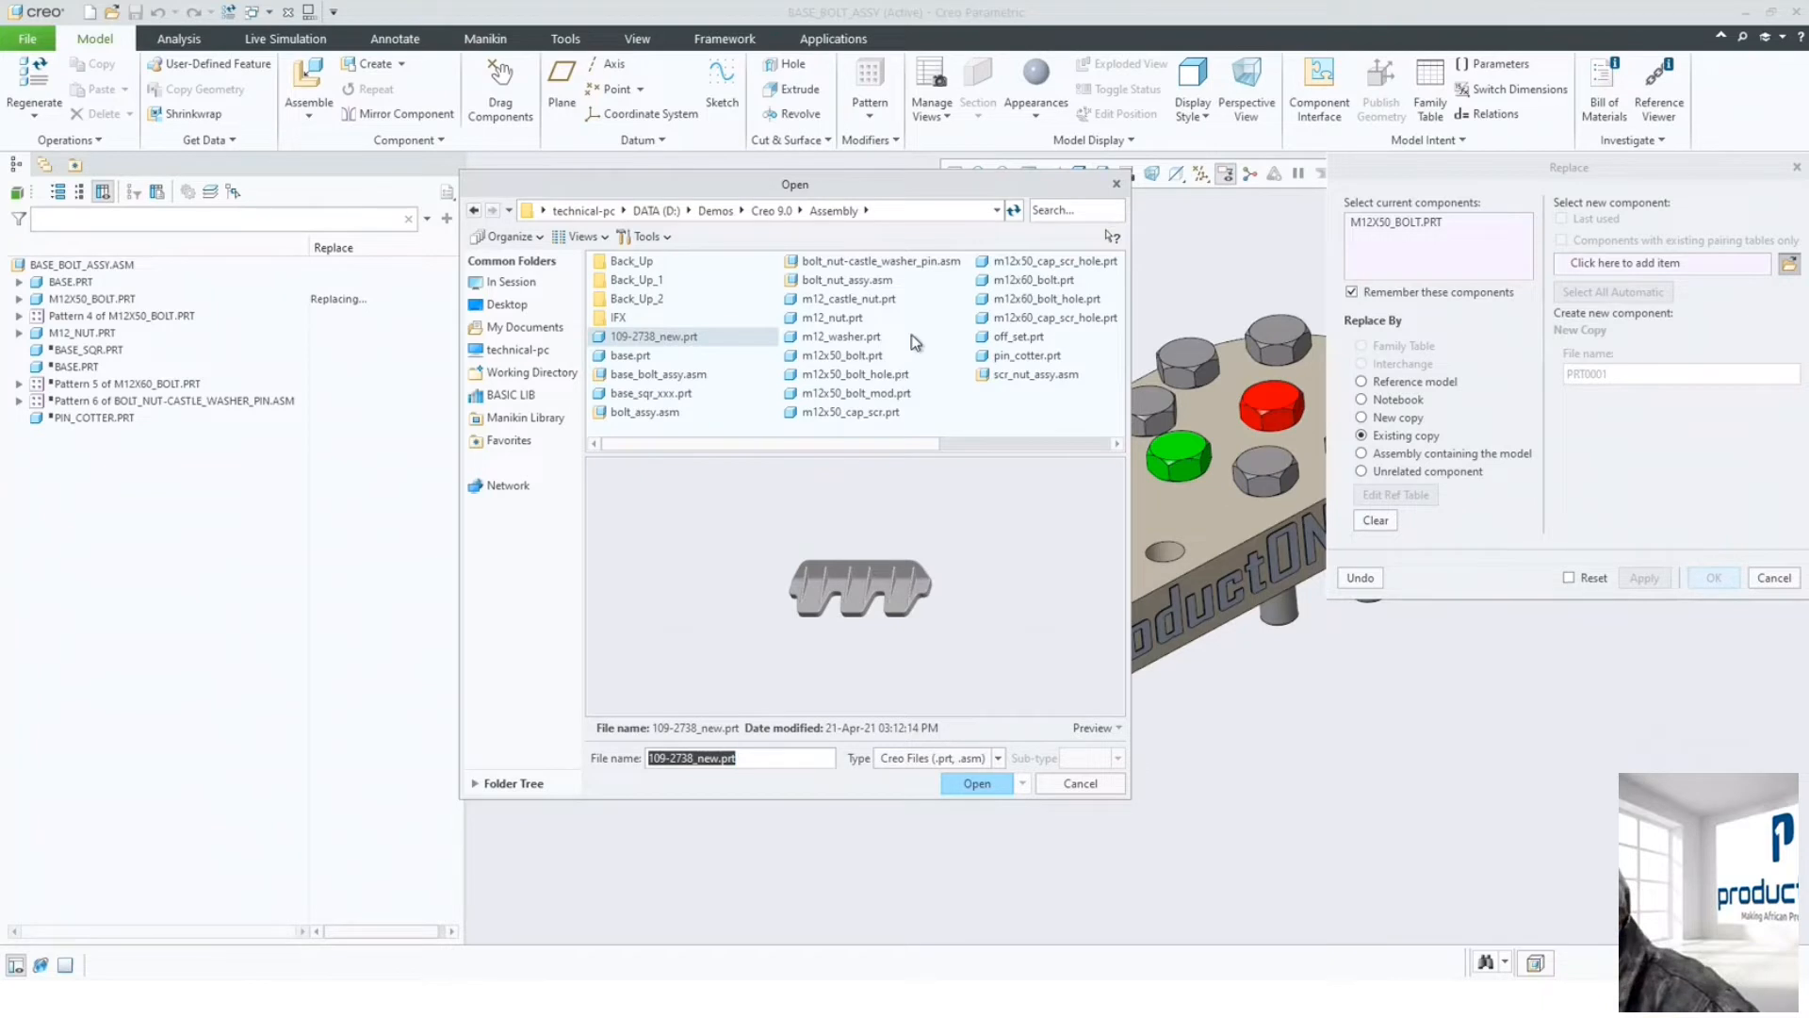
click(890, 376)
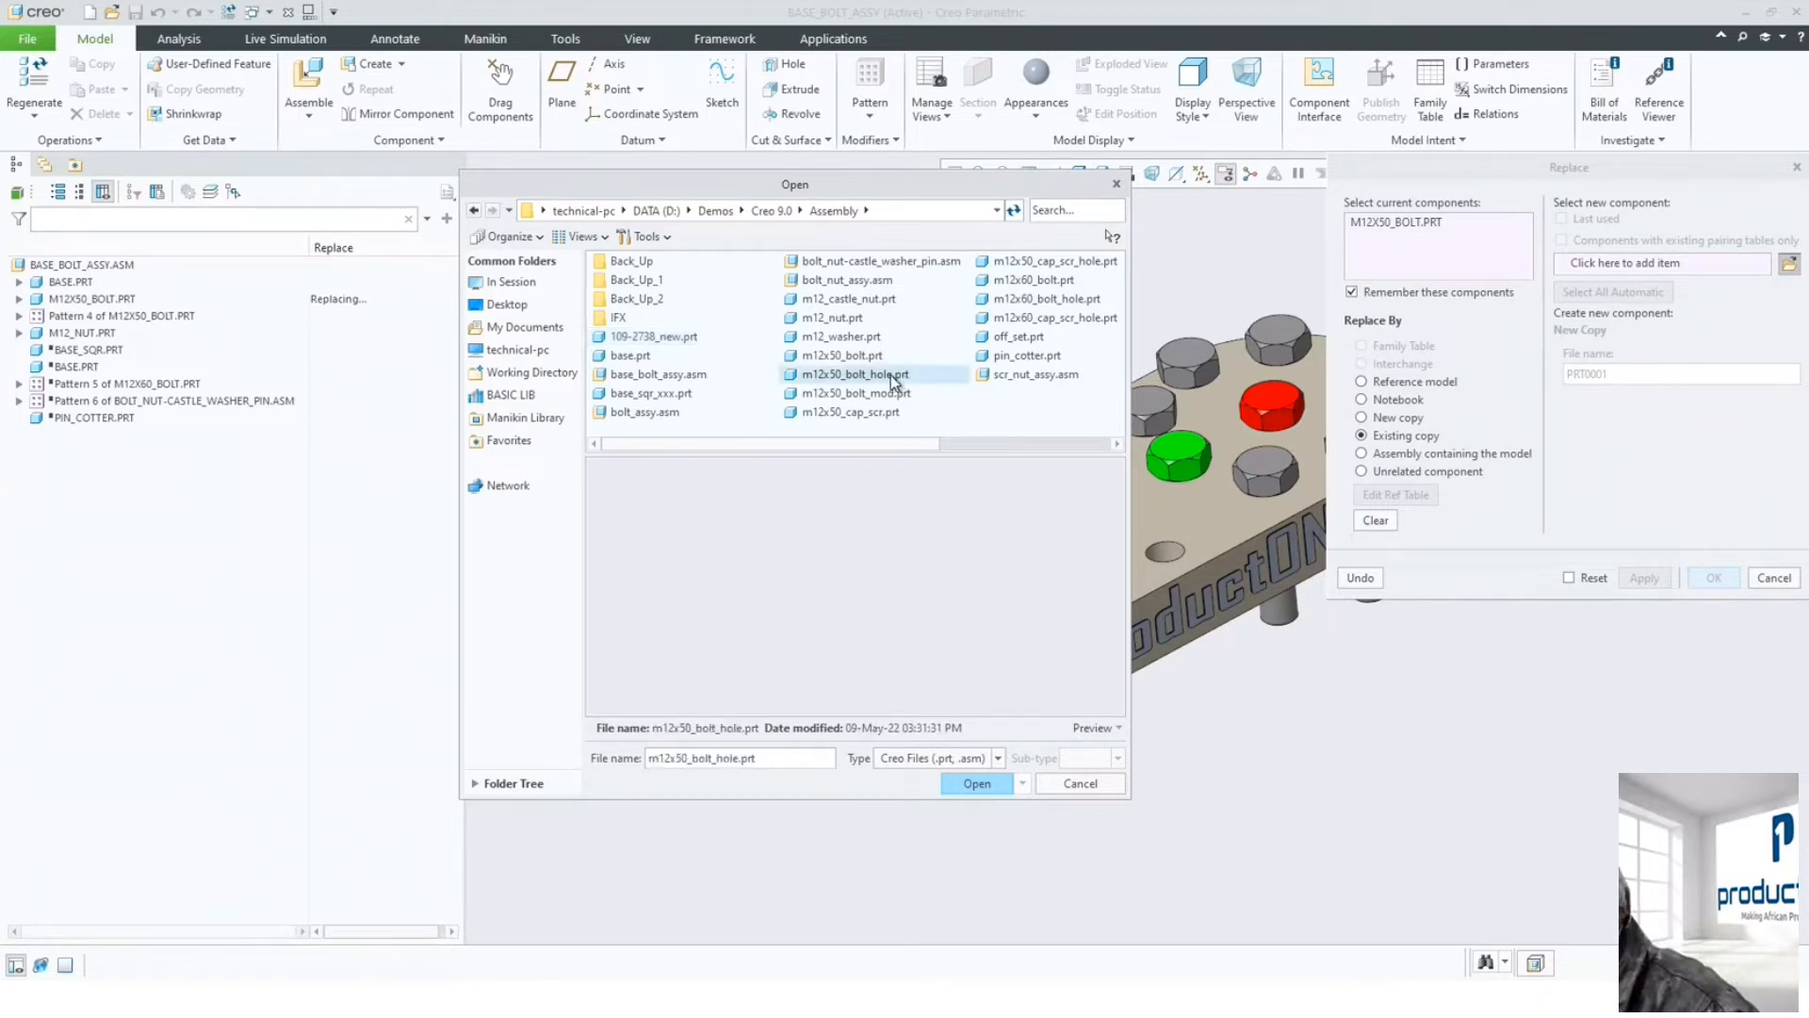
middle_drag(875, 558, 862, 664)
scroll(917, 659, down, 4)
mouse_move(891, 595)
middle_down()
mouse_move(919, 575)
mouse_move(906, 546)
middle_up()
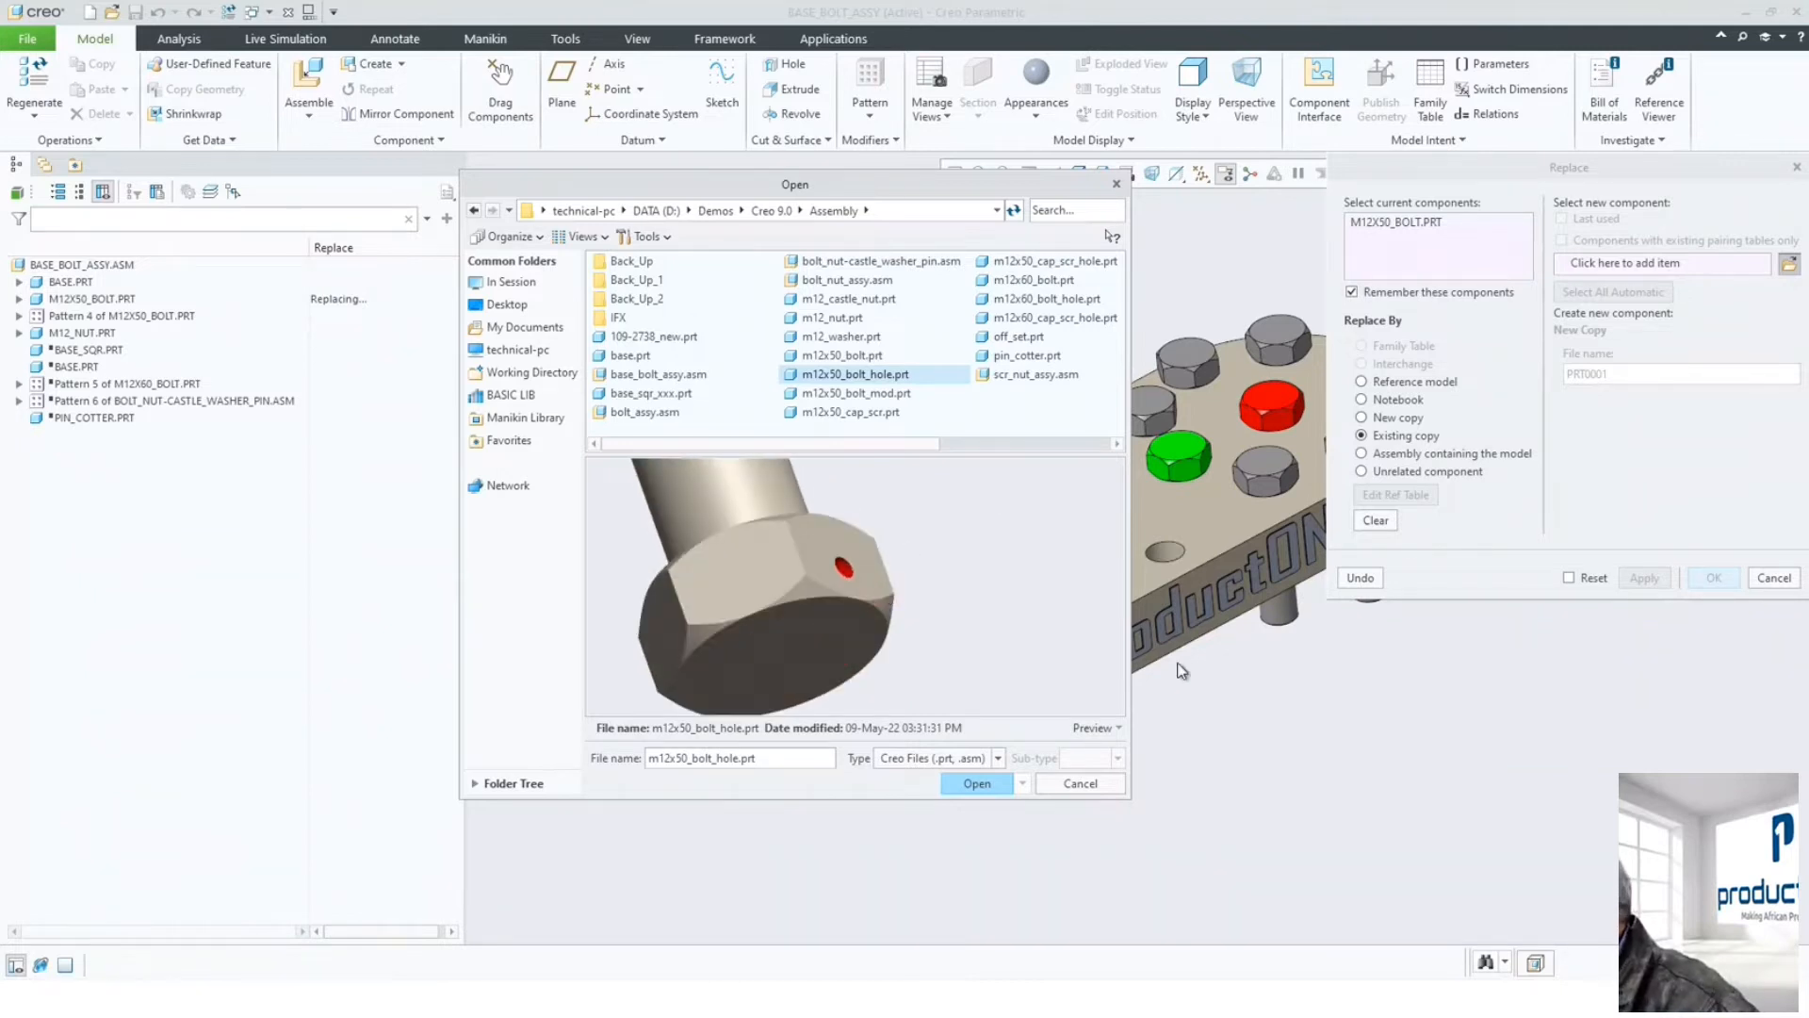
click(977, 783)
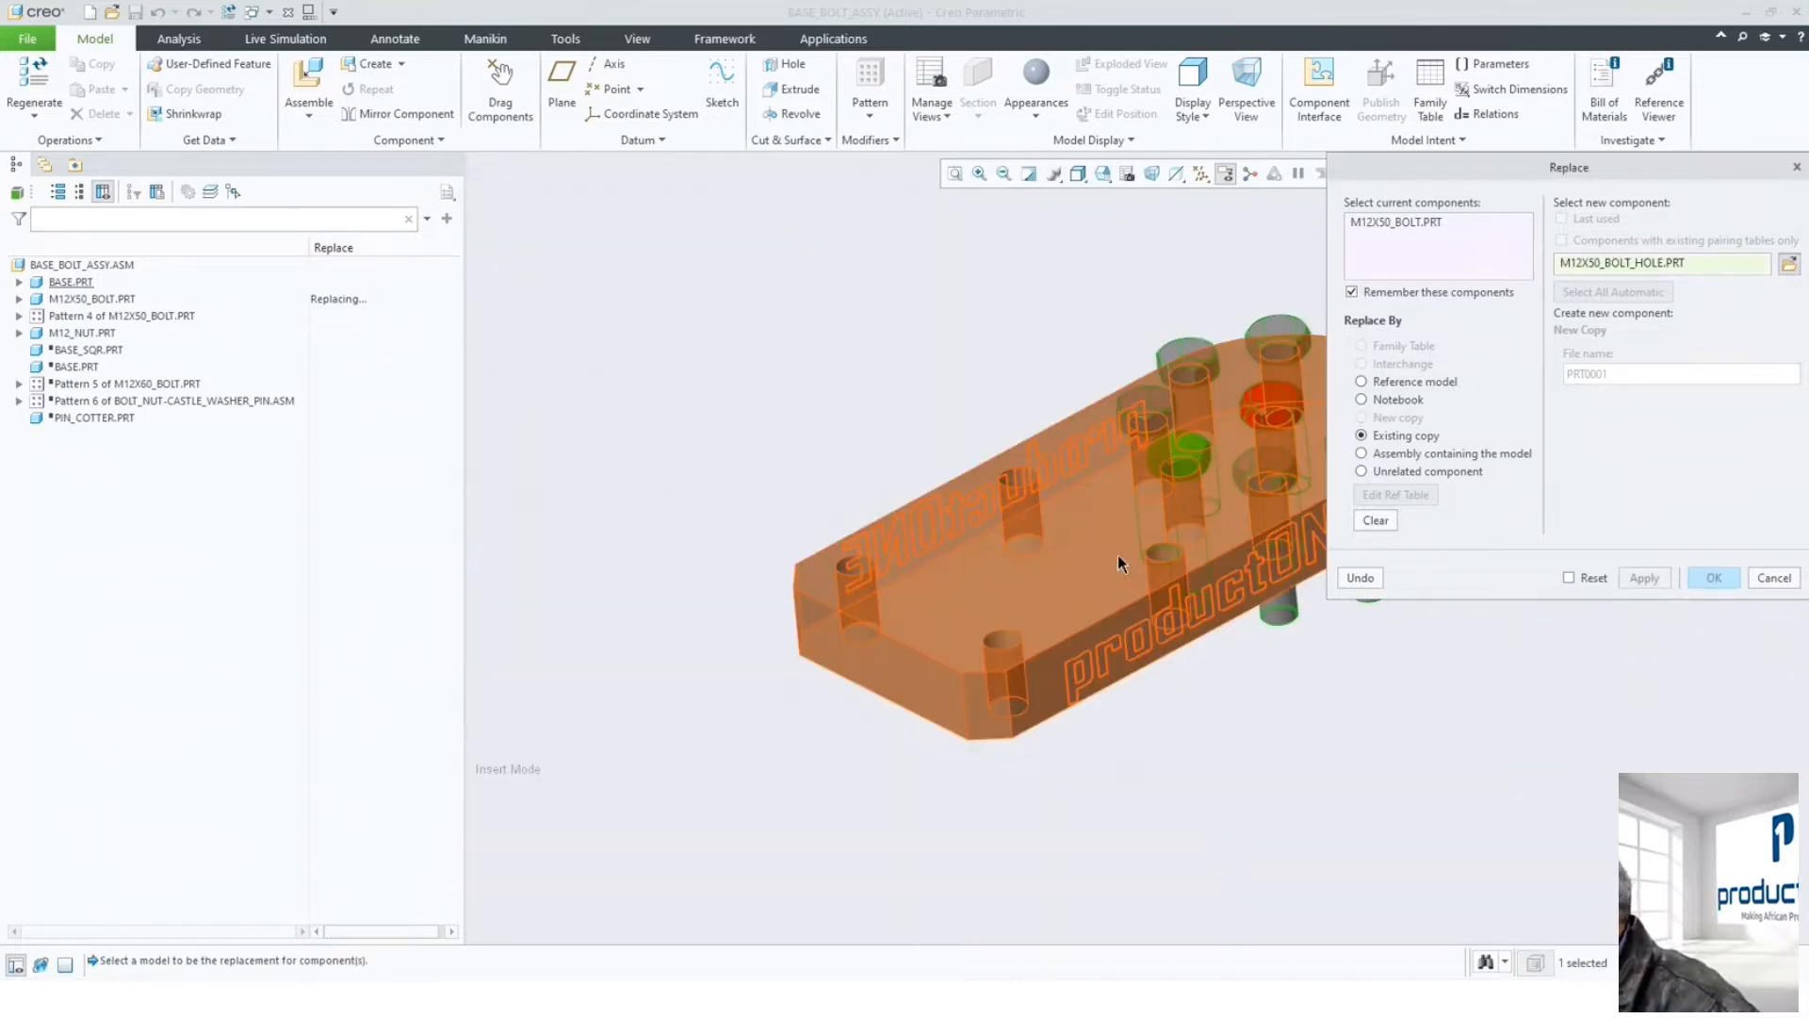
click(1713, 577)
- Replace all M12X50_BOLT.PRT members of Pattern 4 with m12x50_bolt_hole.prt as an existing copy
middle_drag(1198, 337, 1151, 349)
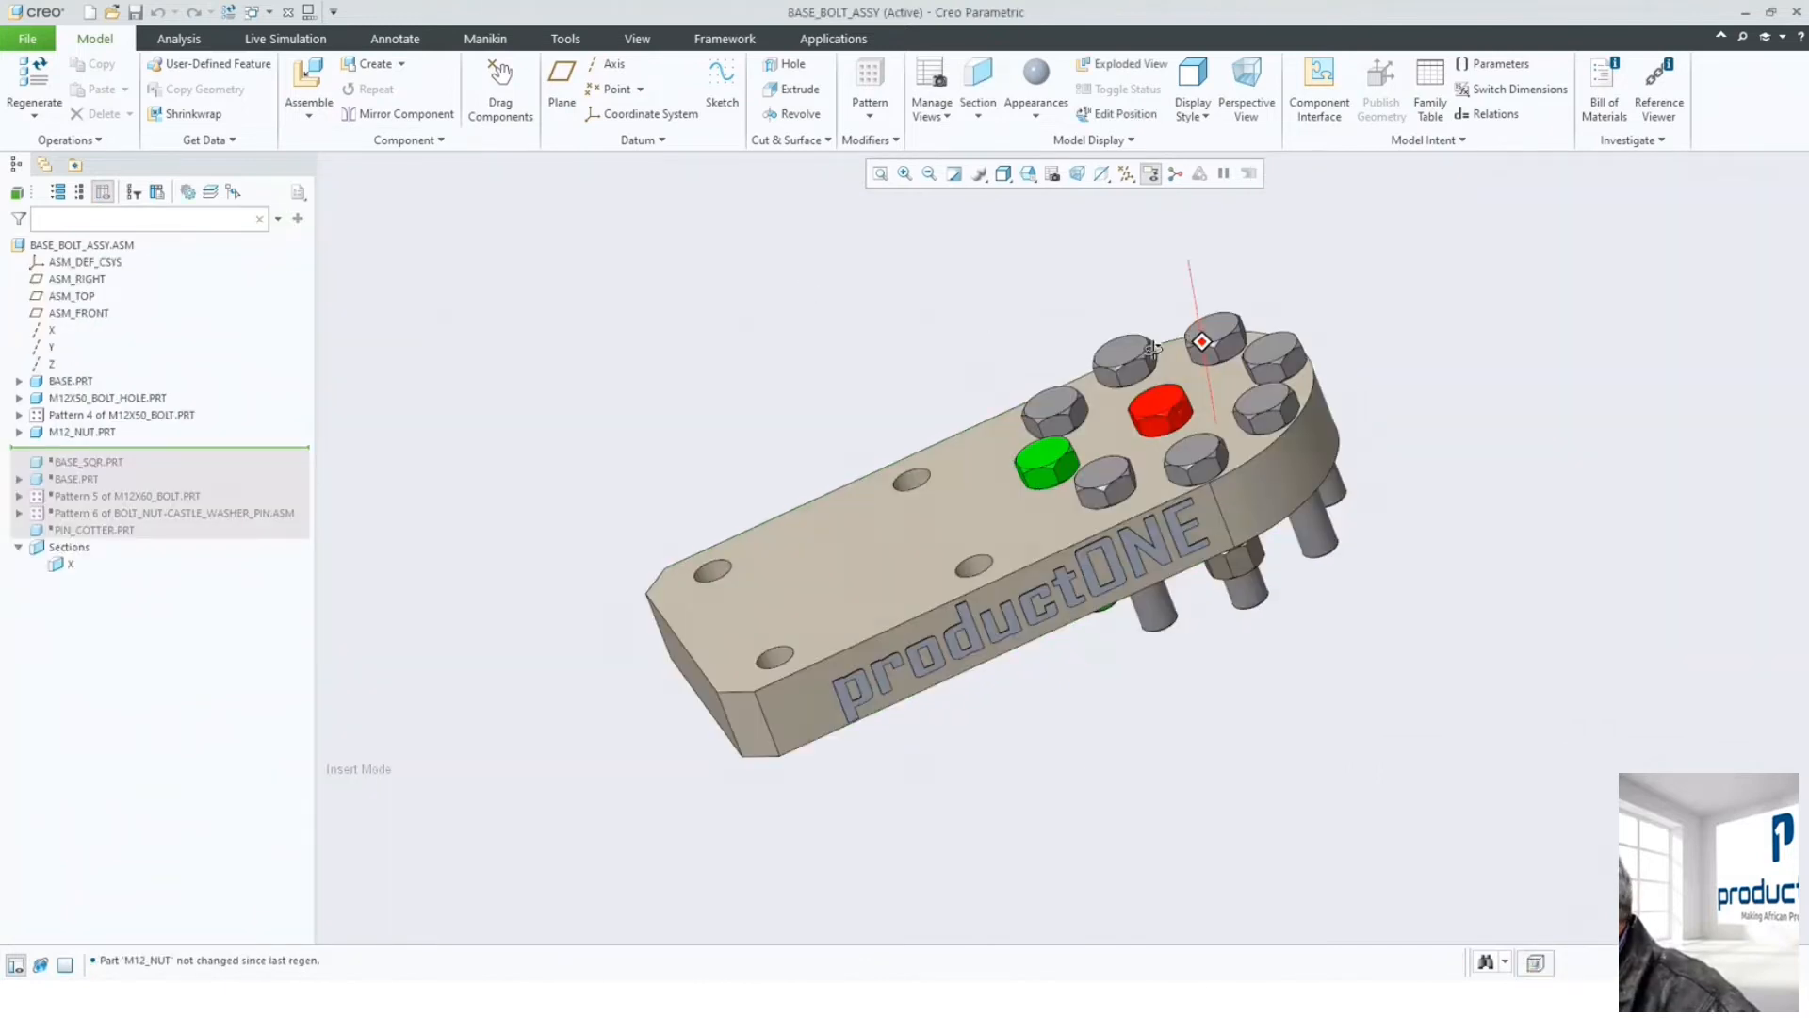
scroll(1191, 409, up, 5)
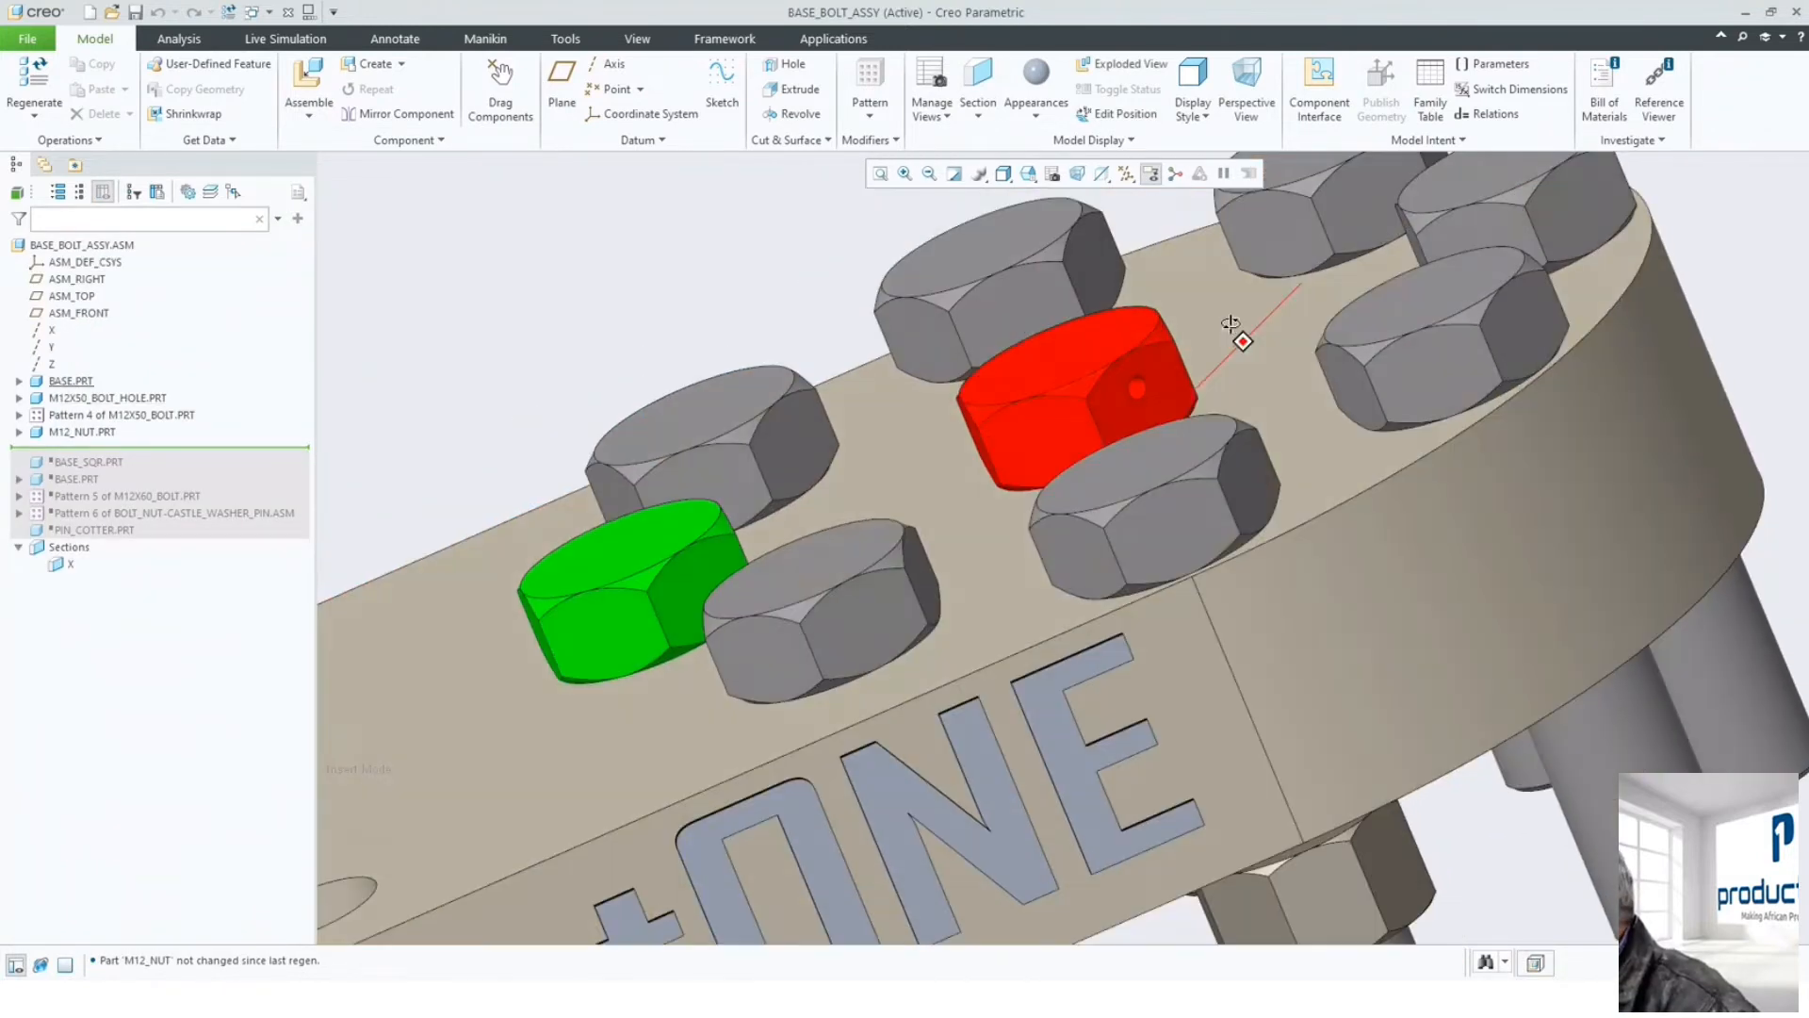
middle_drag(1139, 386, 1184, 340)
scroll(1168, 326, down, 10)
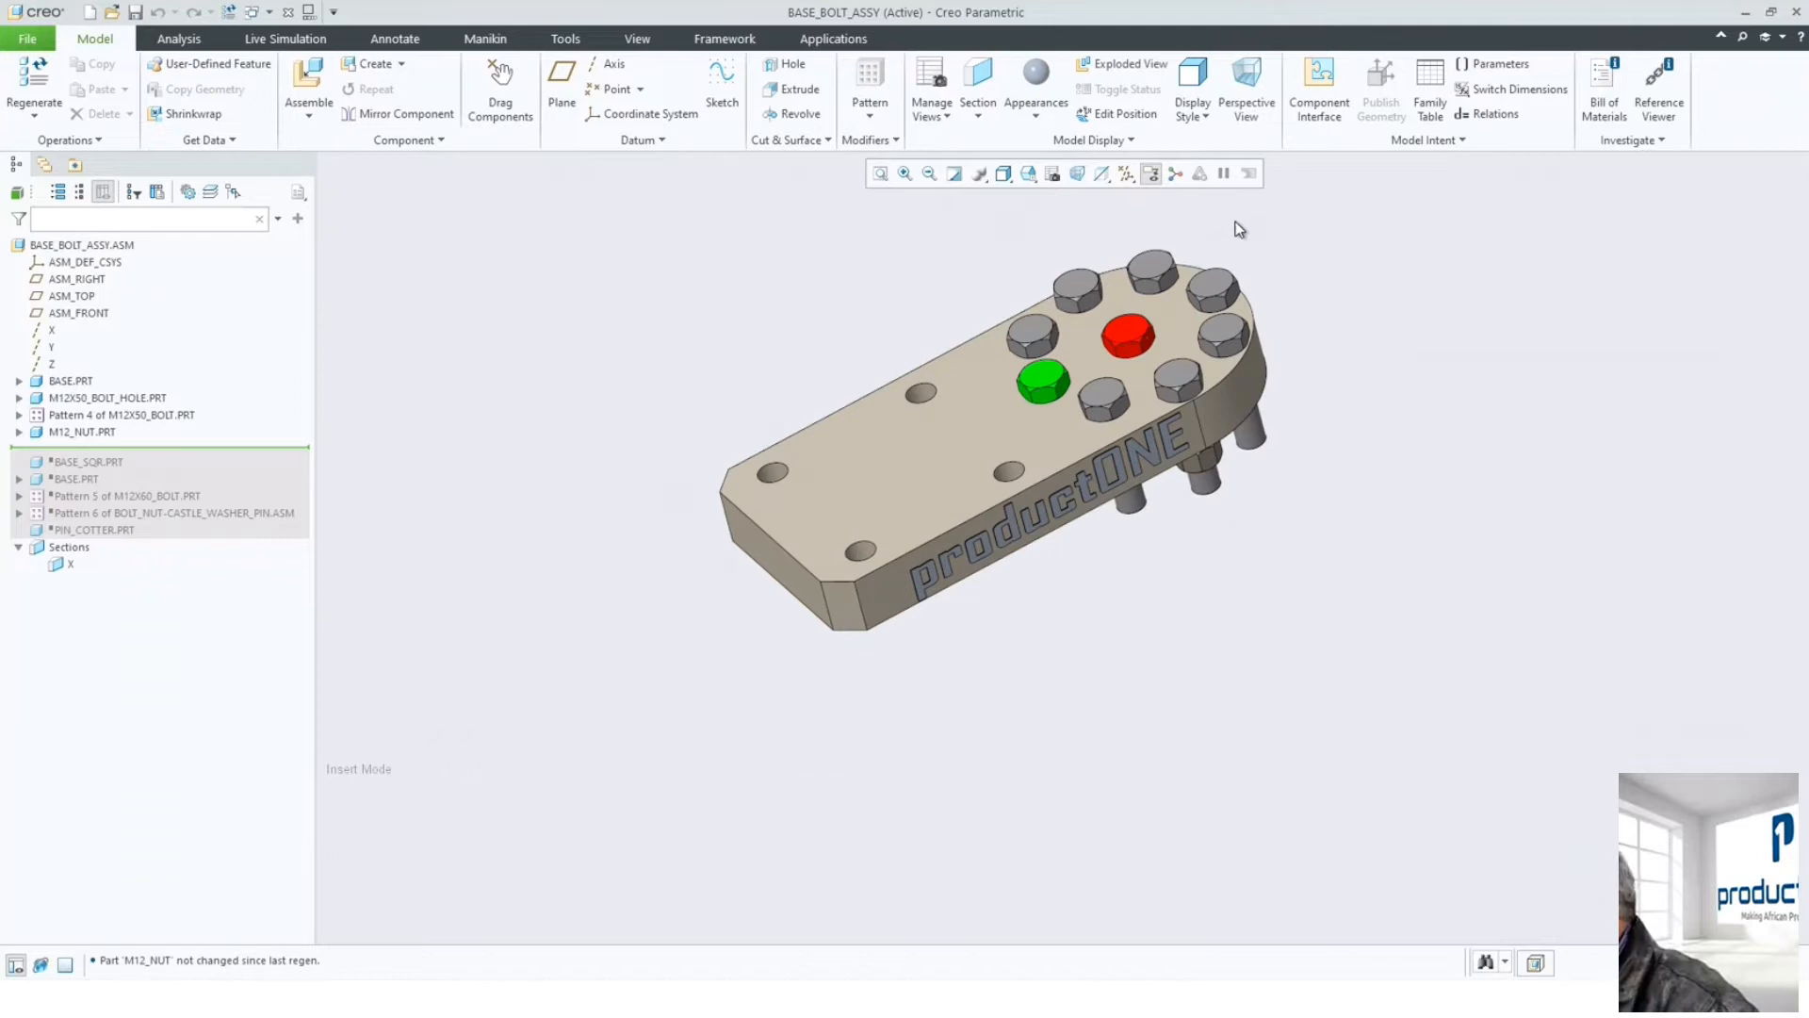
scroll(1236, 230, up, 4)
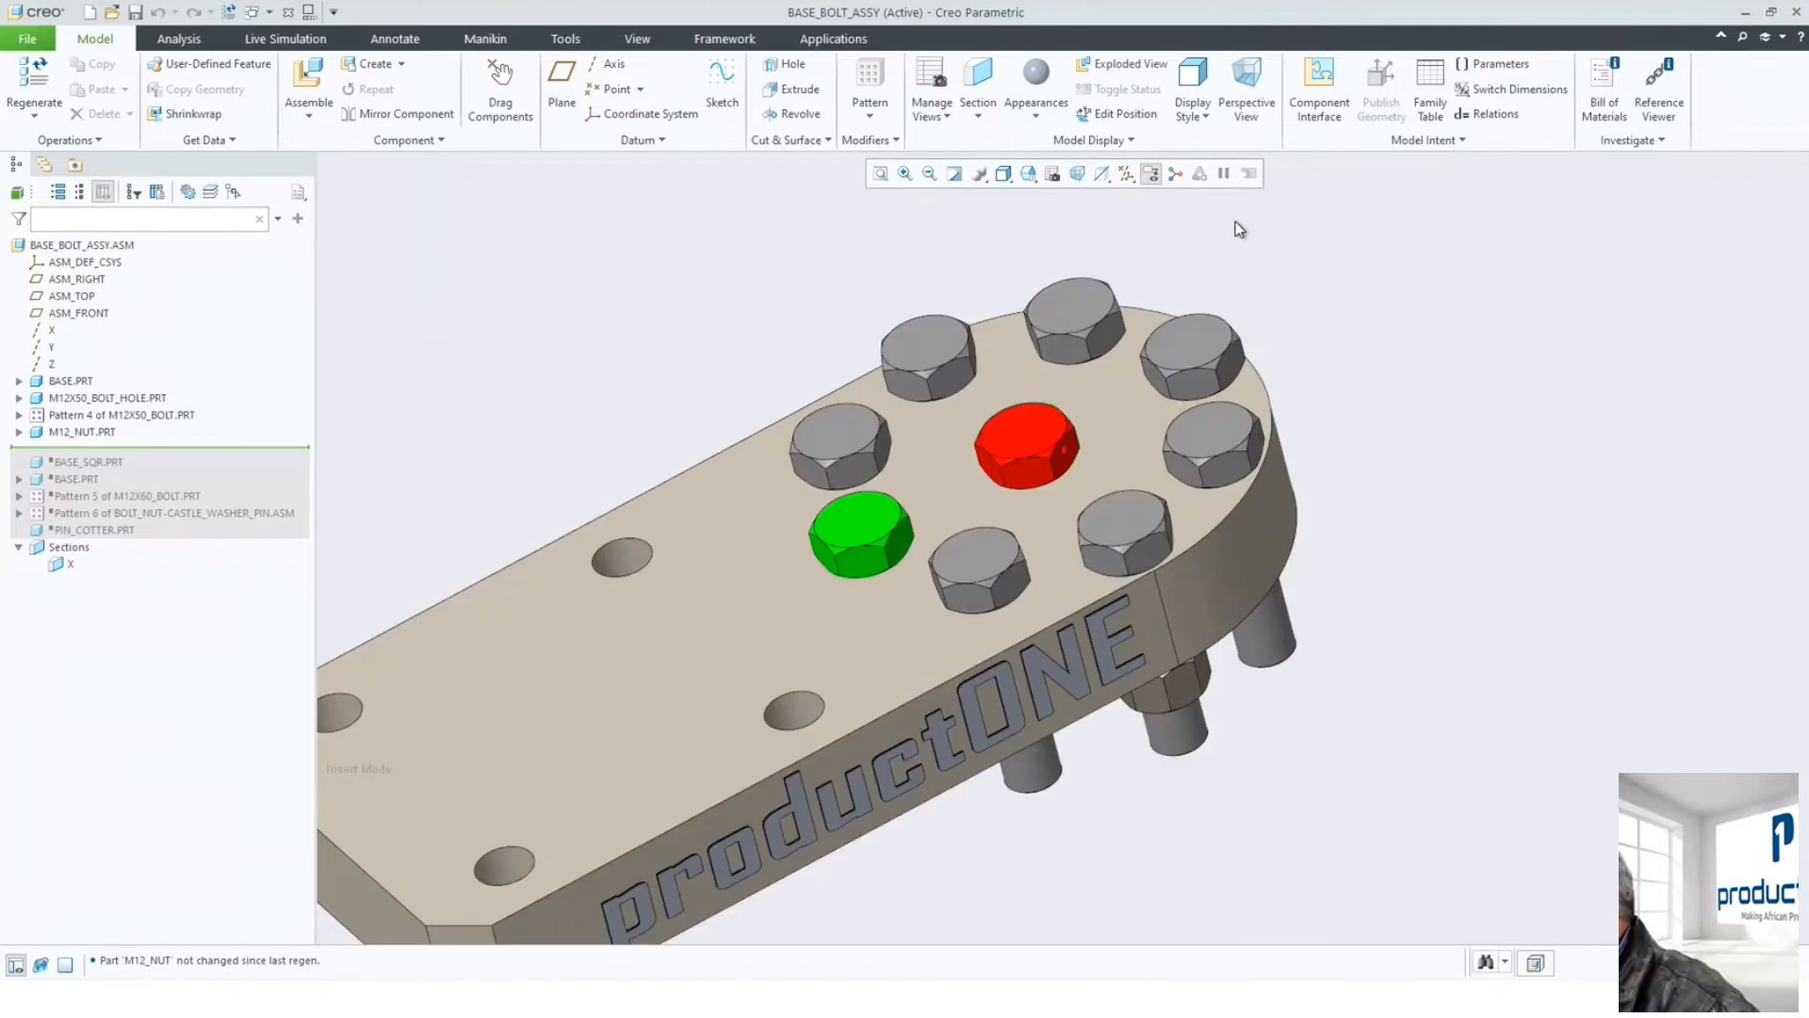
click(1206, 427)
right_click(1206, 429)
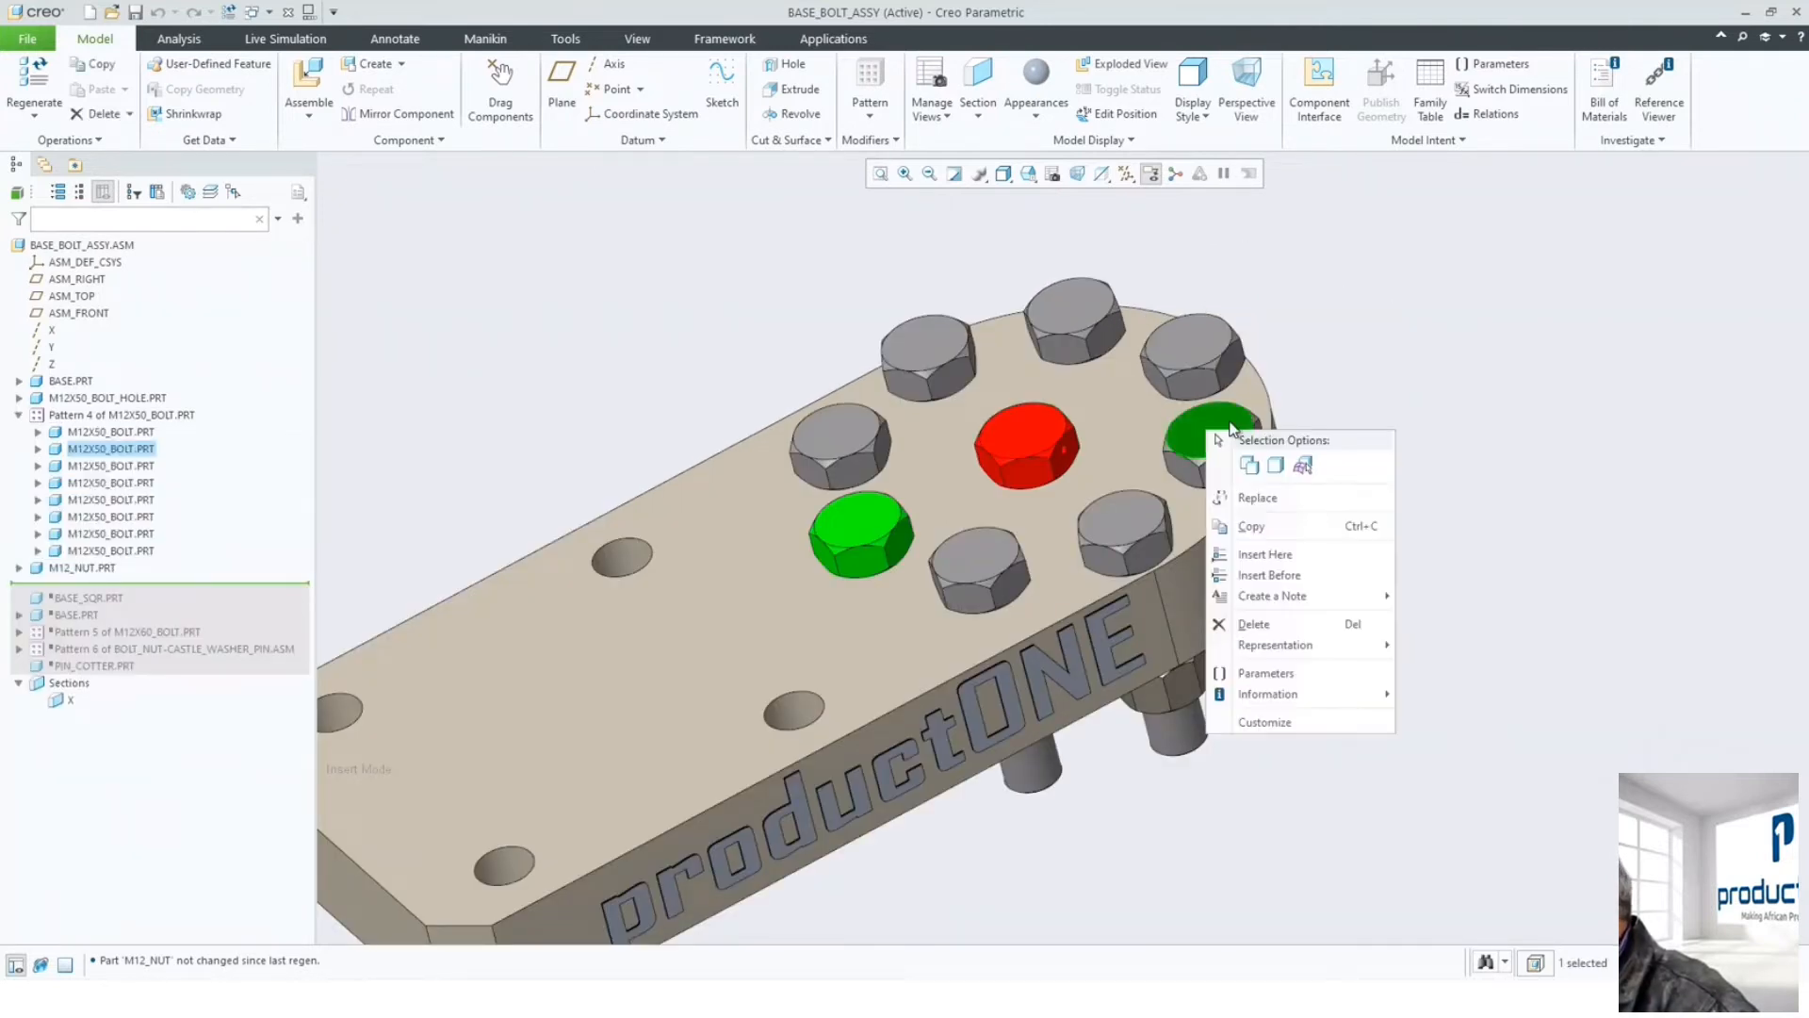
click(1248, 499)
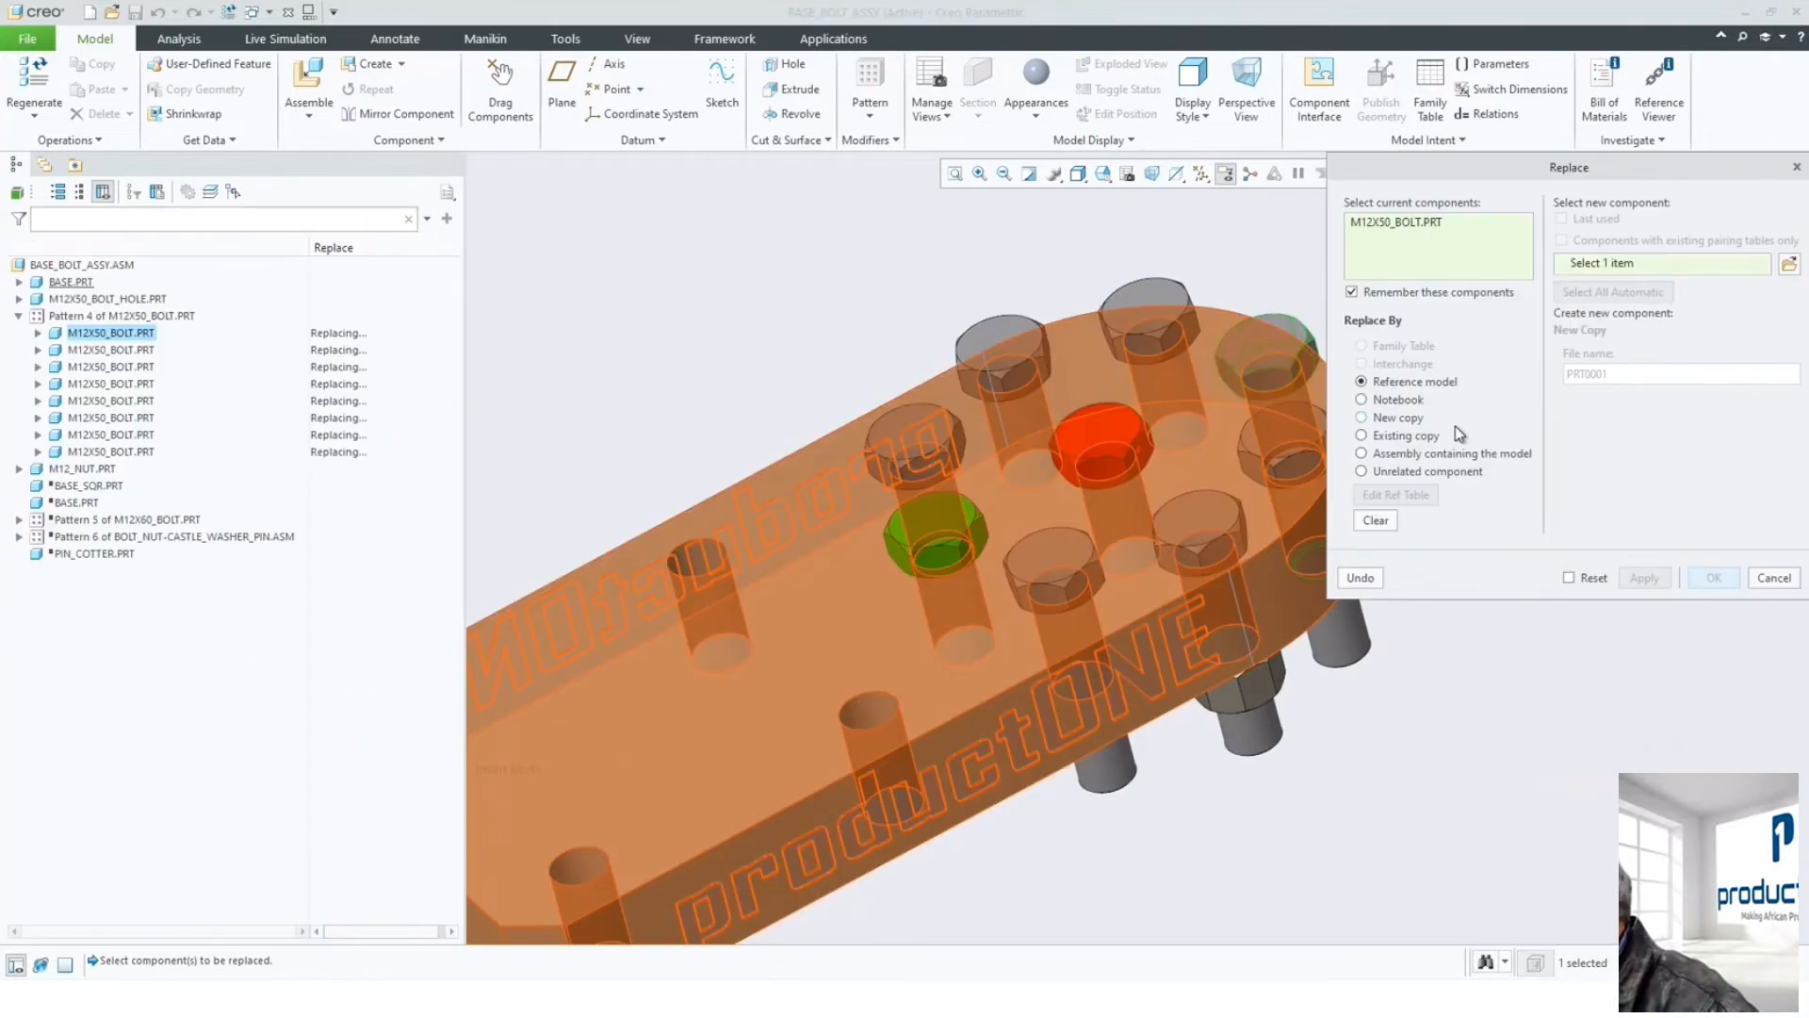
click(1413, 436)
click(1787, 265)
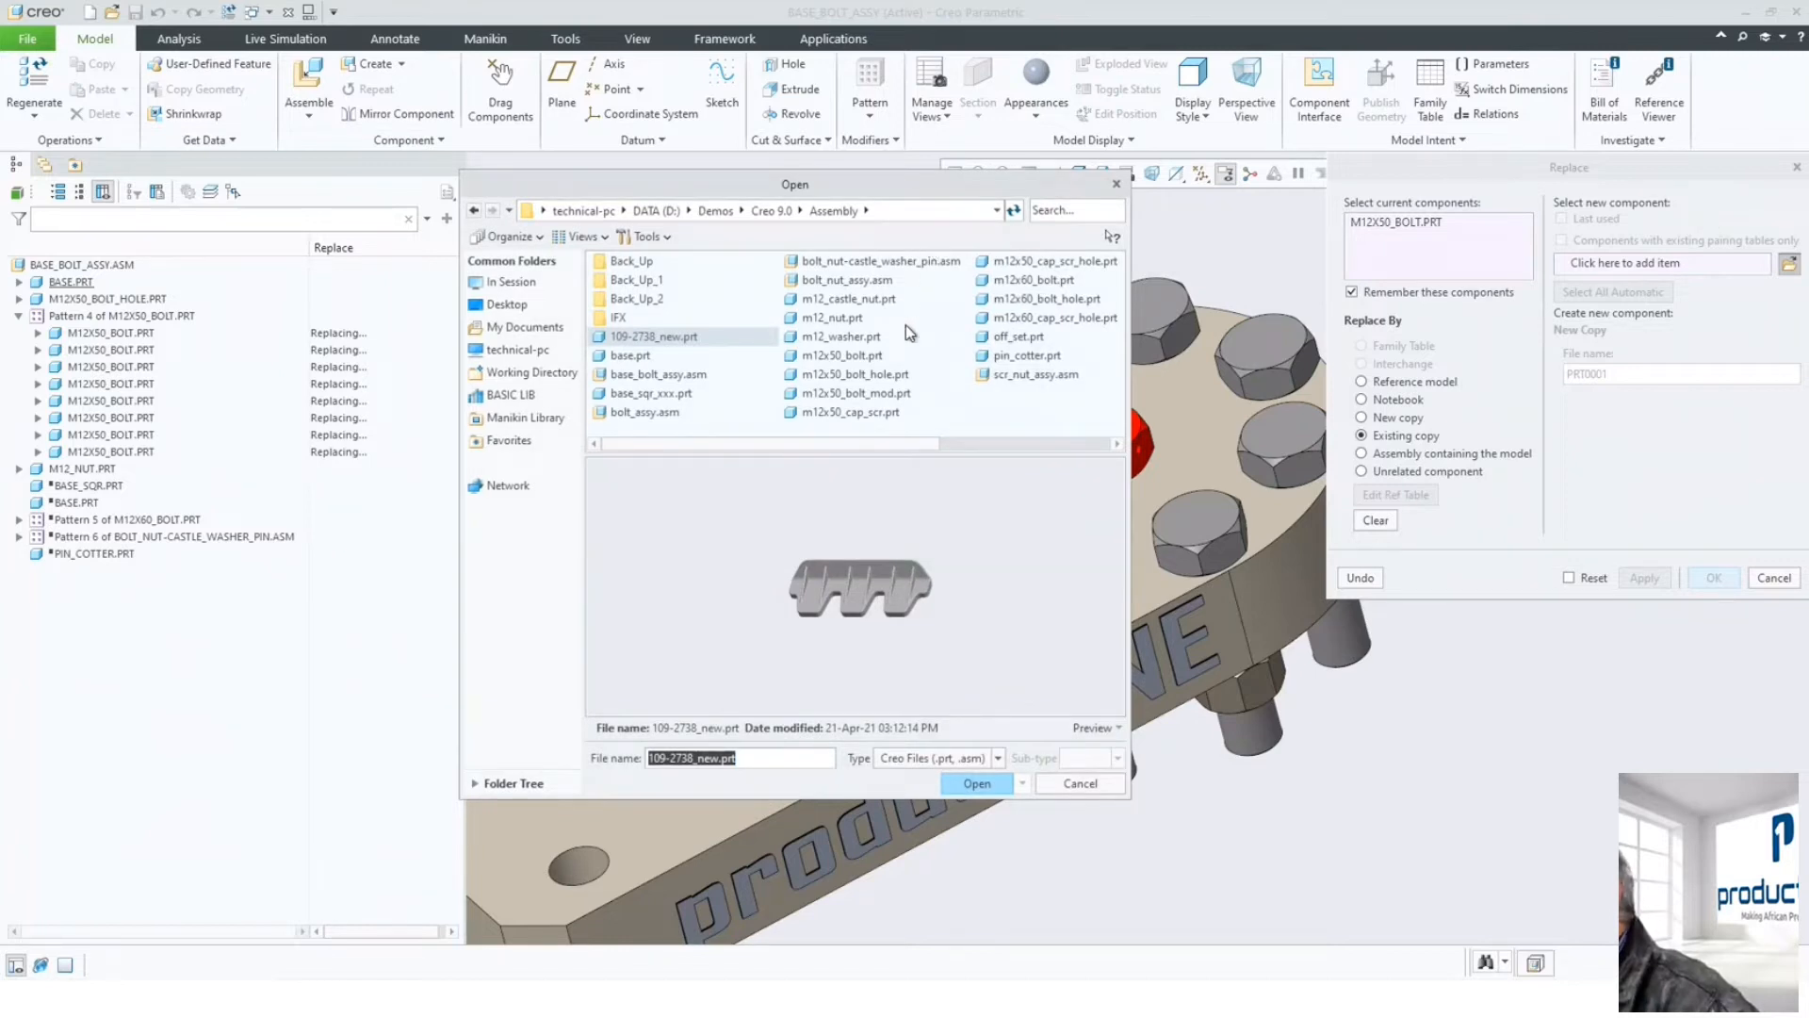
click(886, 375)
click(970, 782)
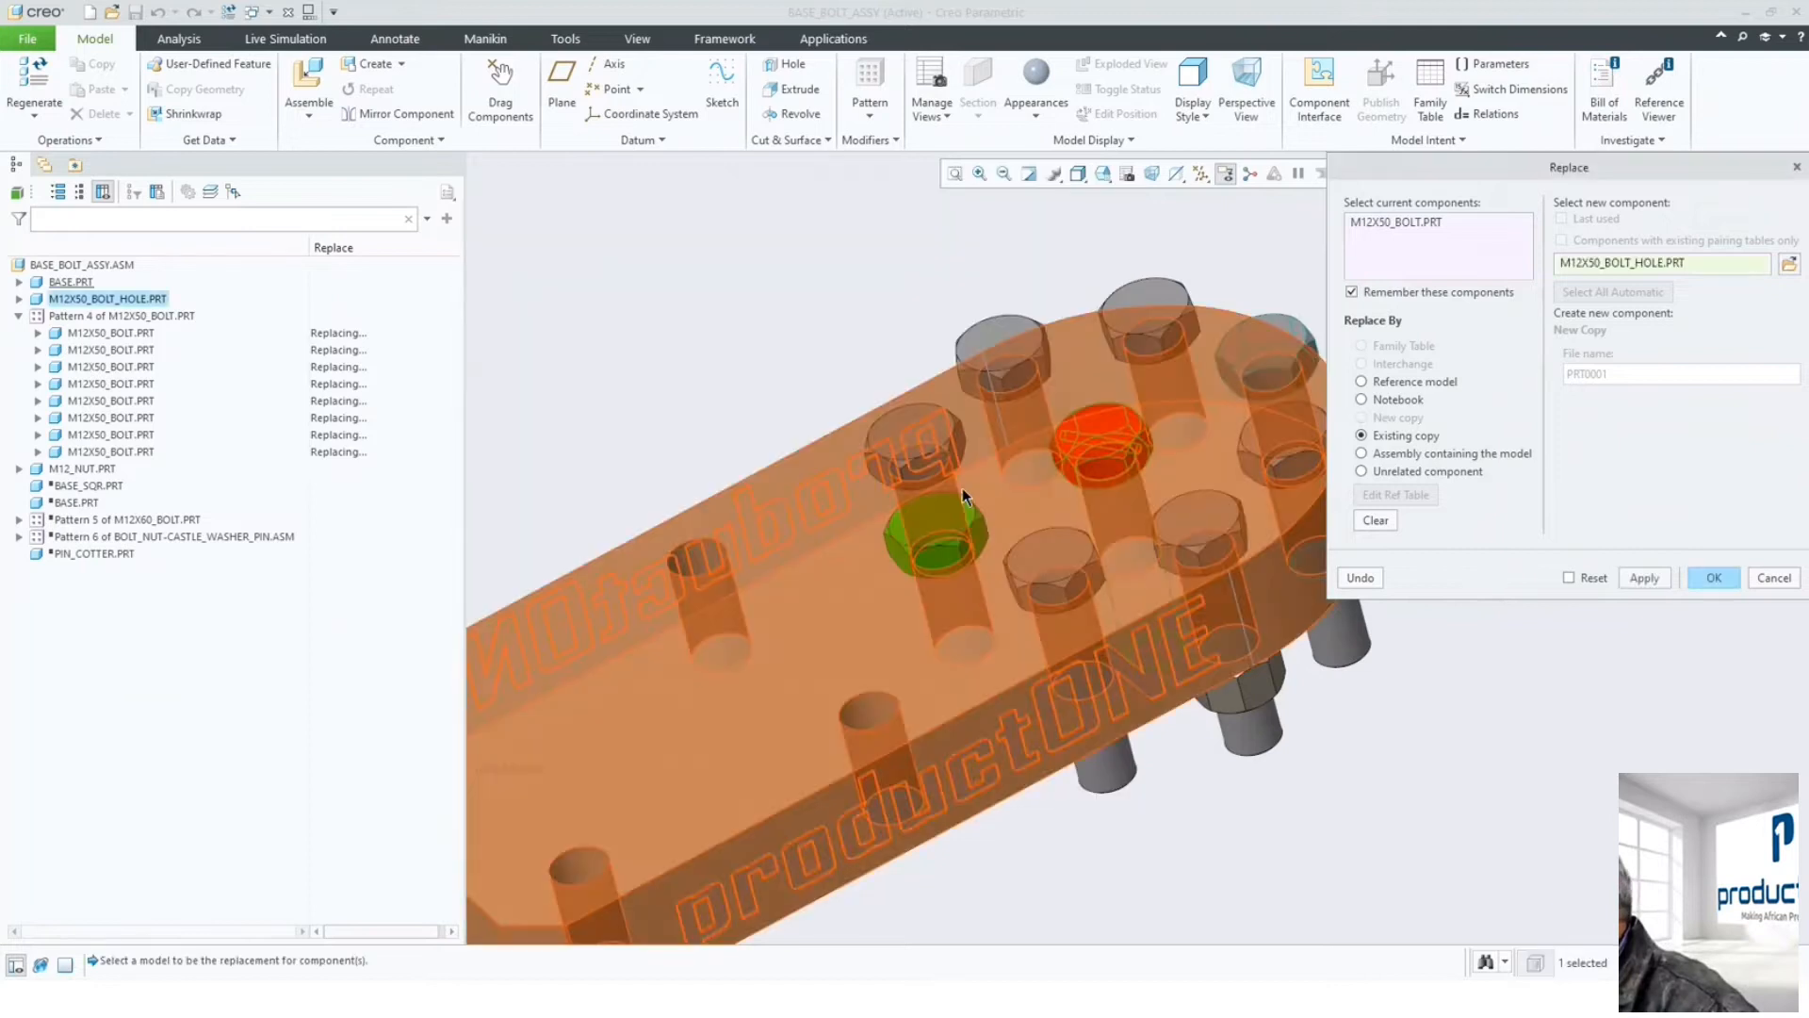
click(1713, 578)
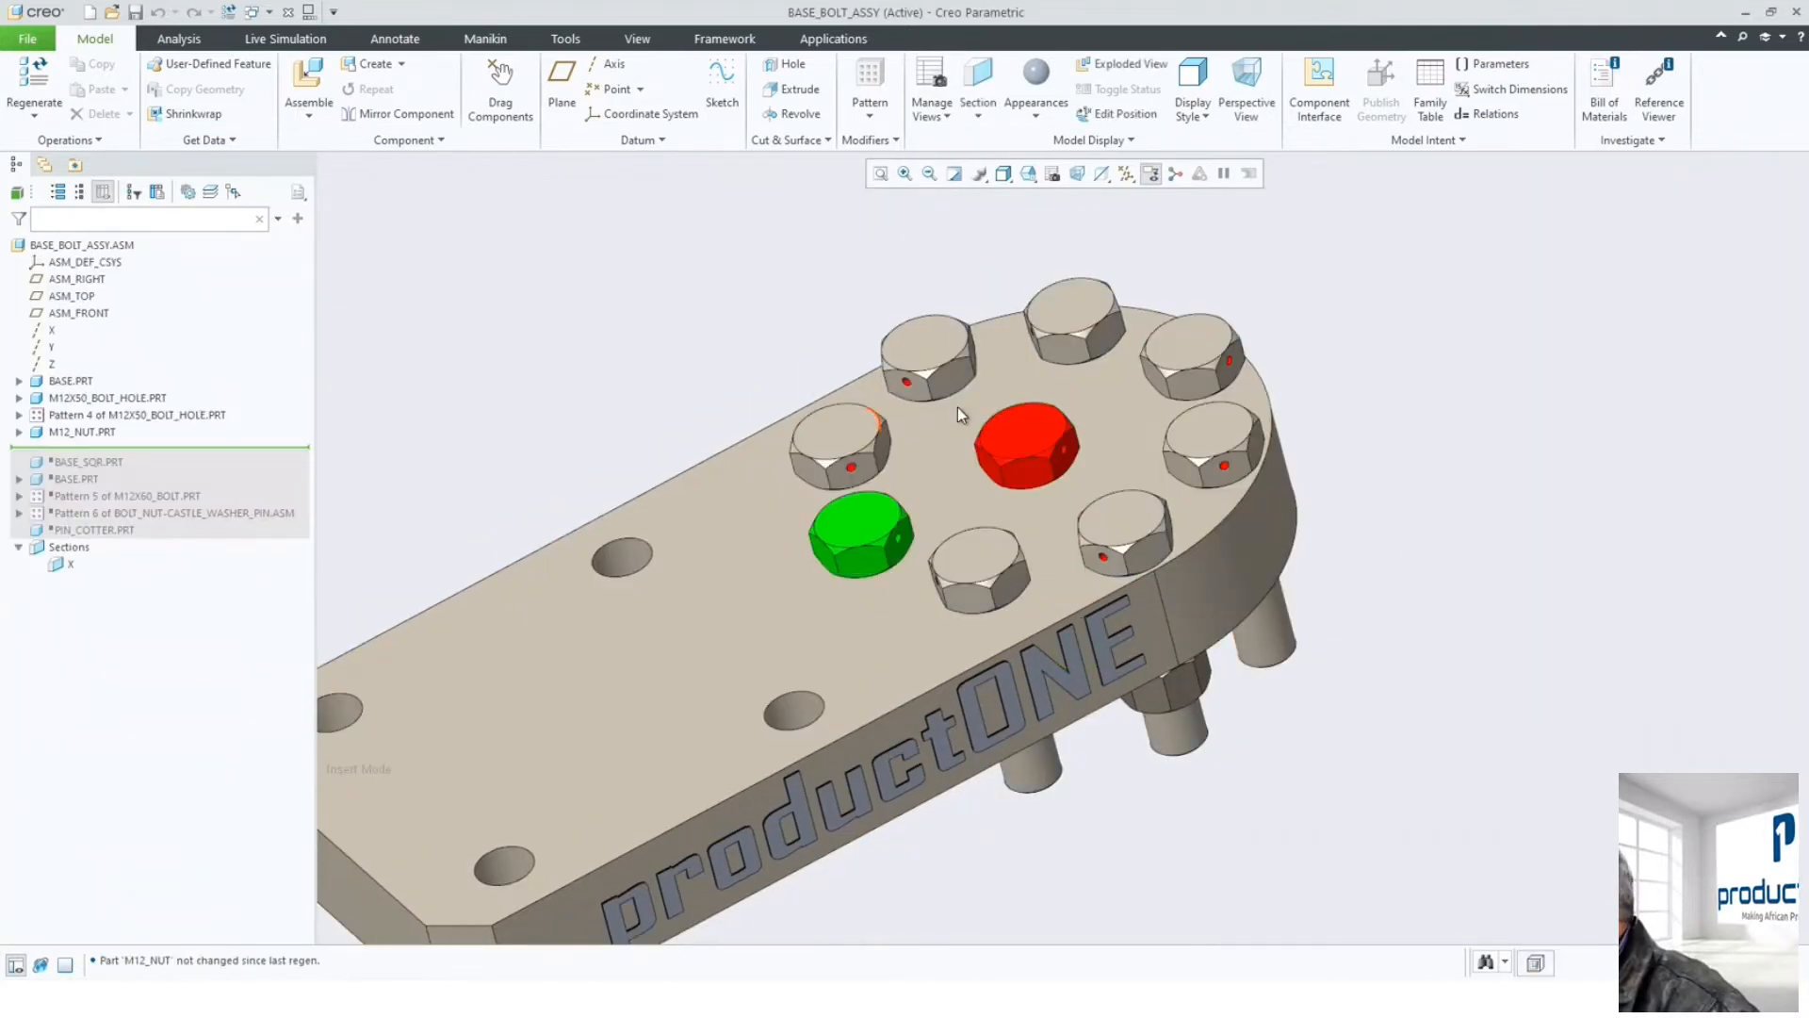
middle_drag(1228, 291, 1282, 408)
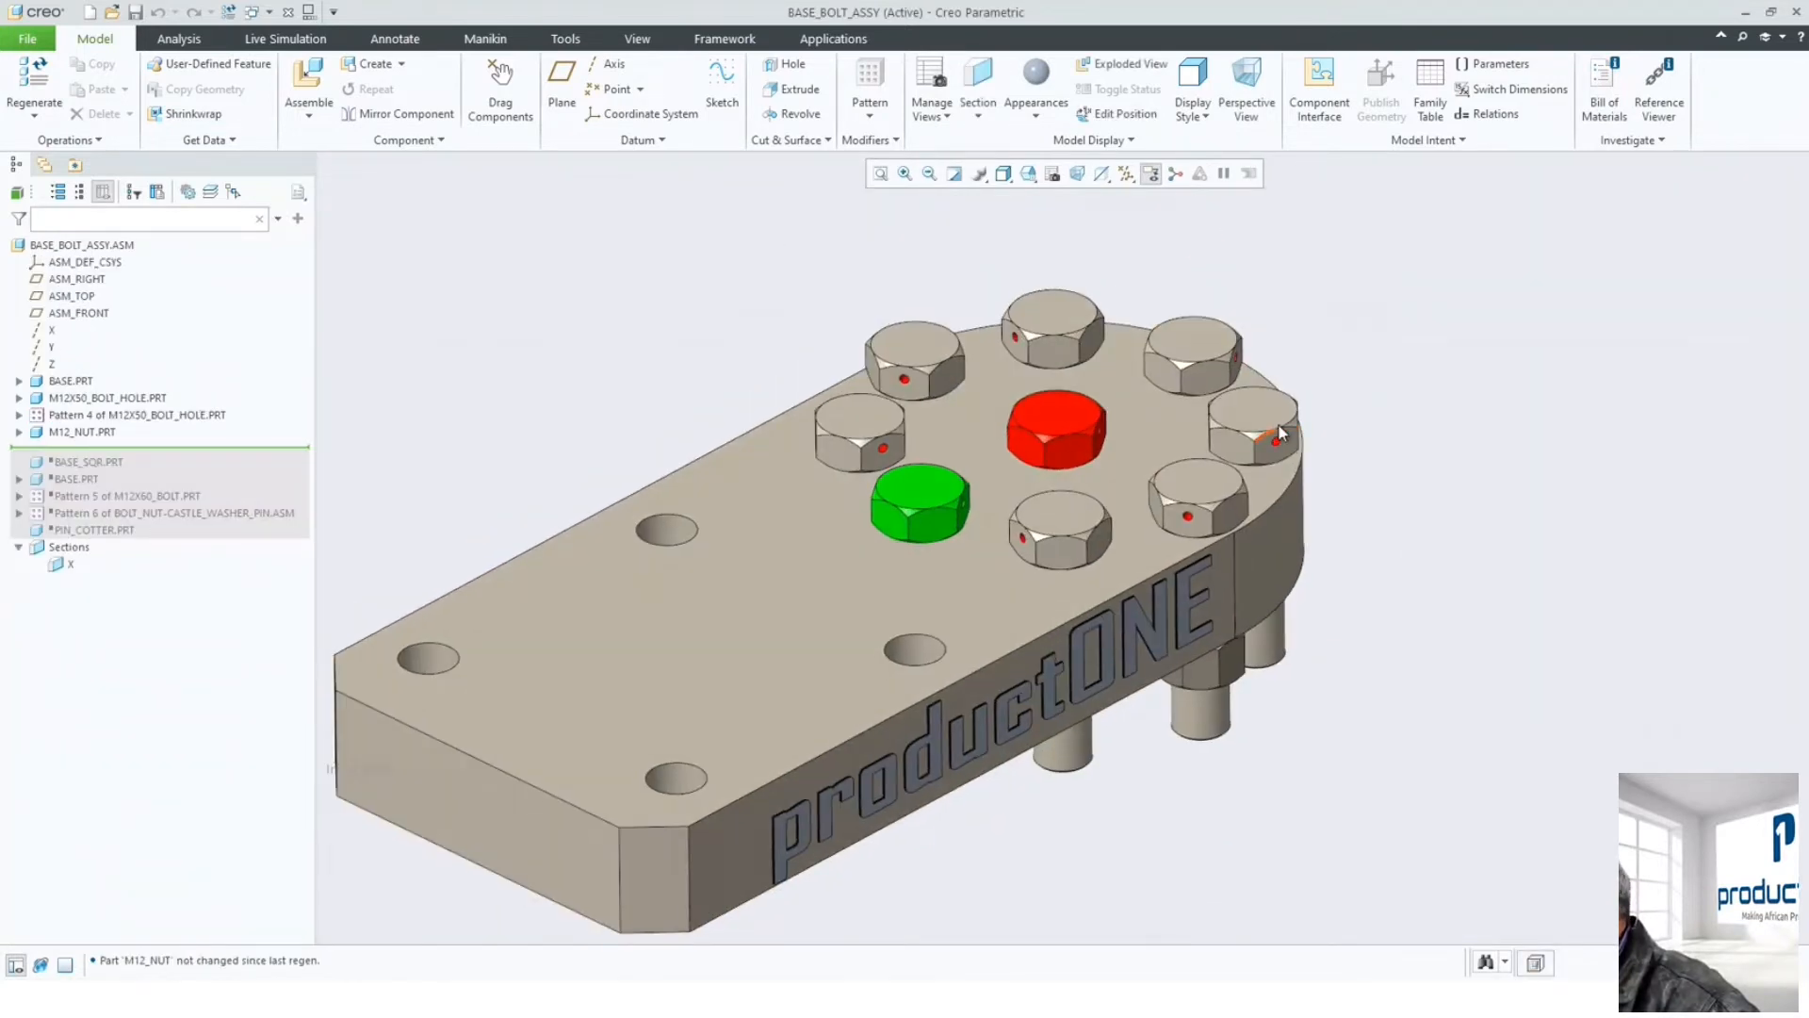
- Inspect the cross holes in the heads of the replaced bolts, including the green bolt, from different angles
scroll(1283, 450, down, 5)
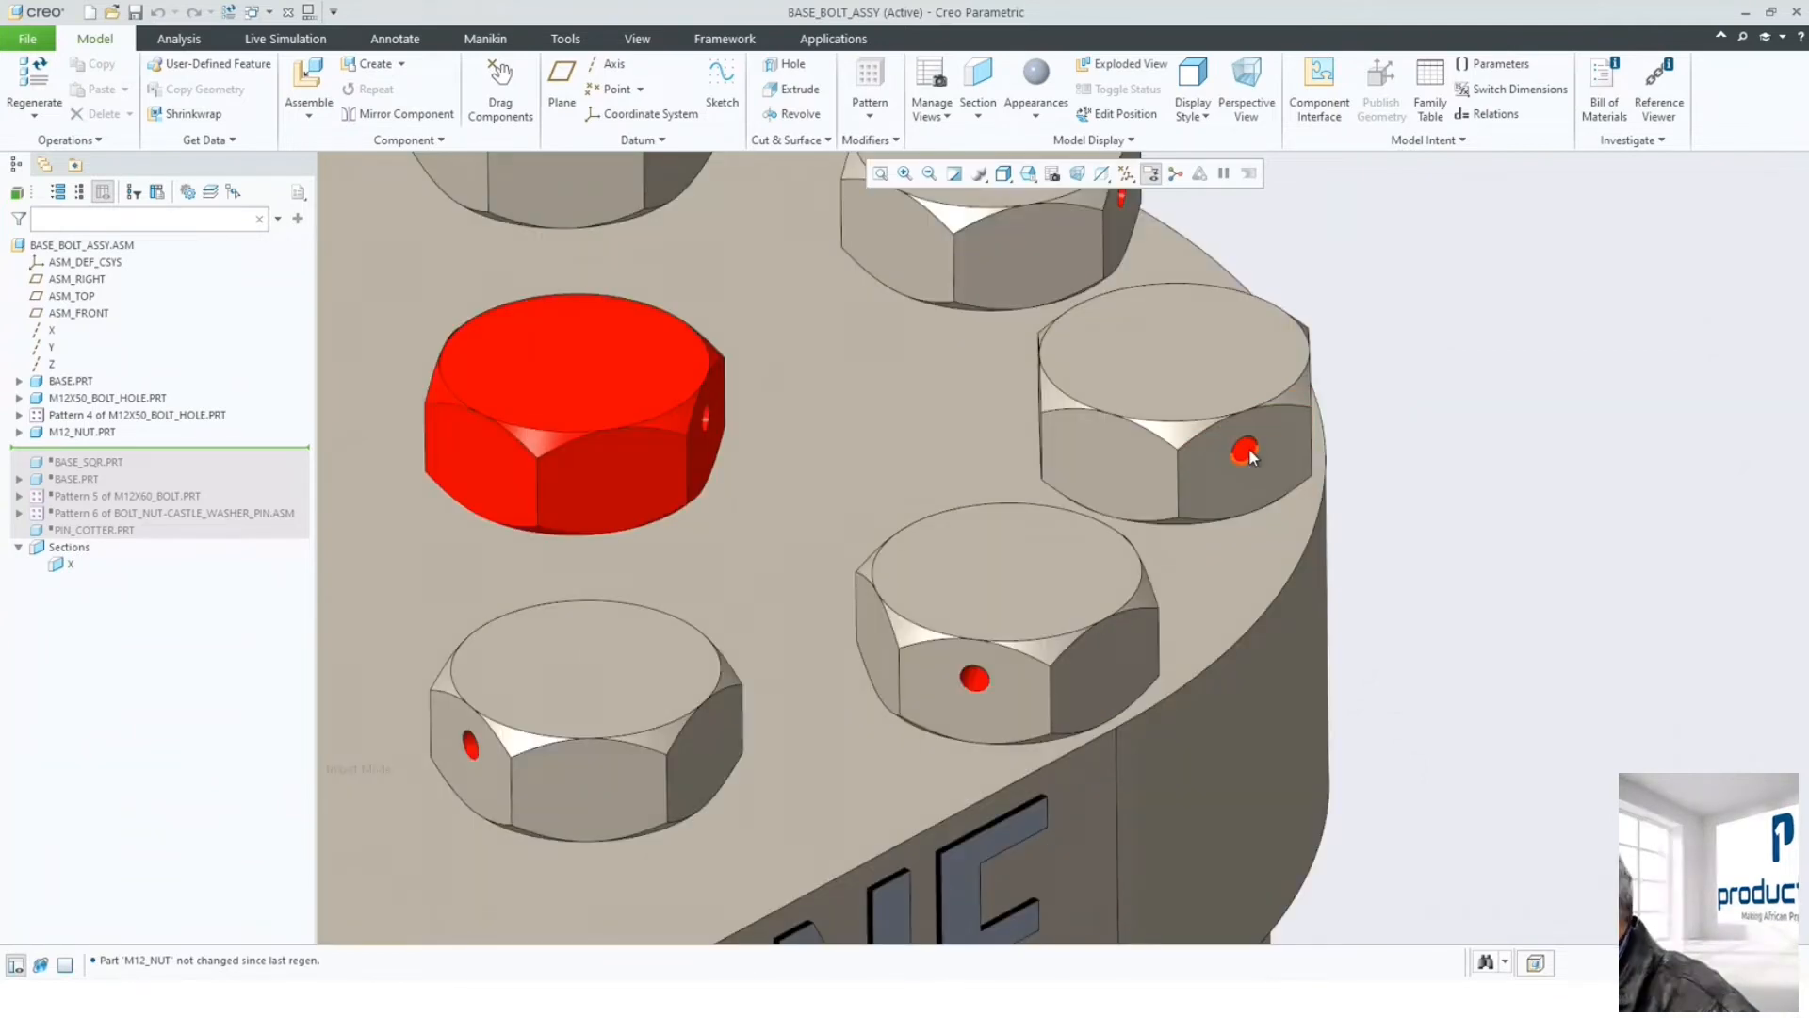
scroll(1249, 450, up, 5)
scroll(943, 411, up, 1)
middle_drag(945, 413, 967, 345)
scroll(836, 482, down, 5)
scroll(837, 485, down, 2)
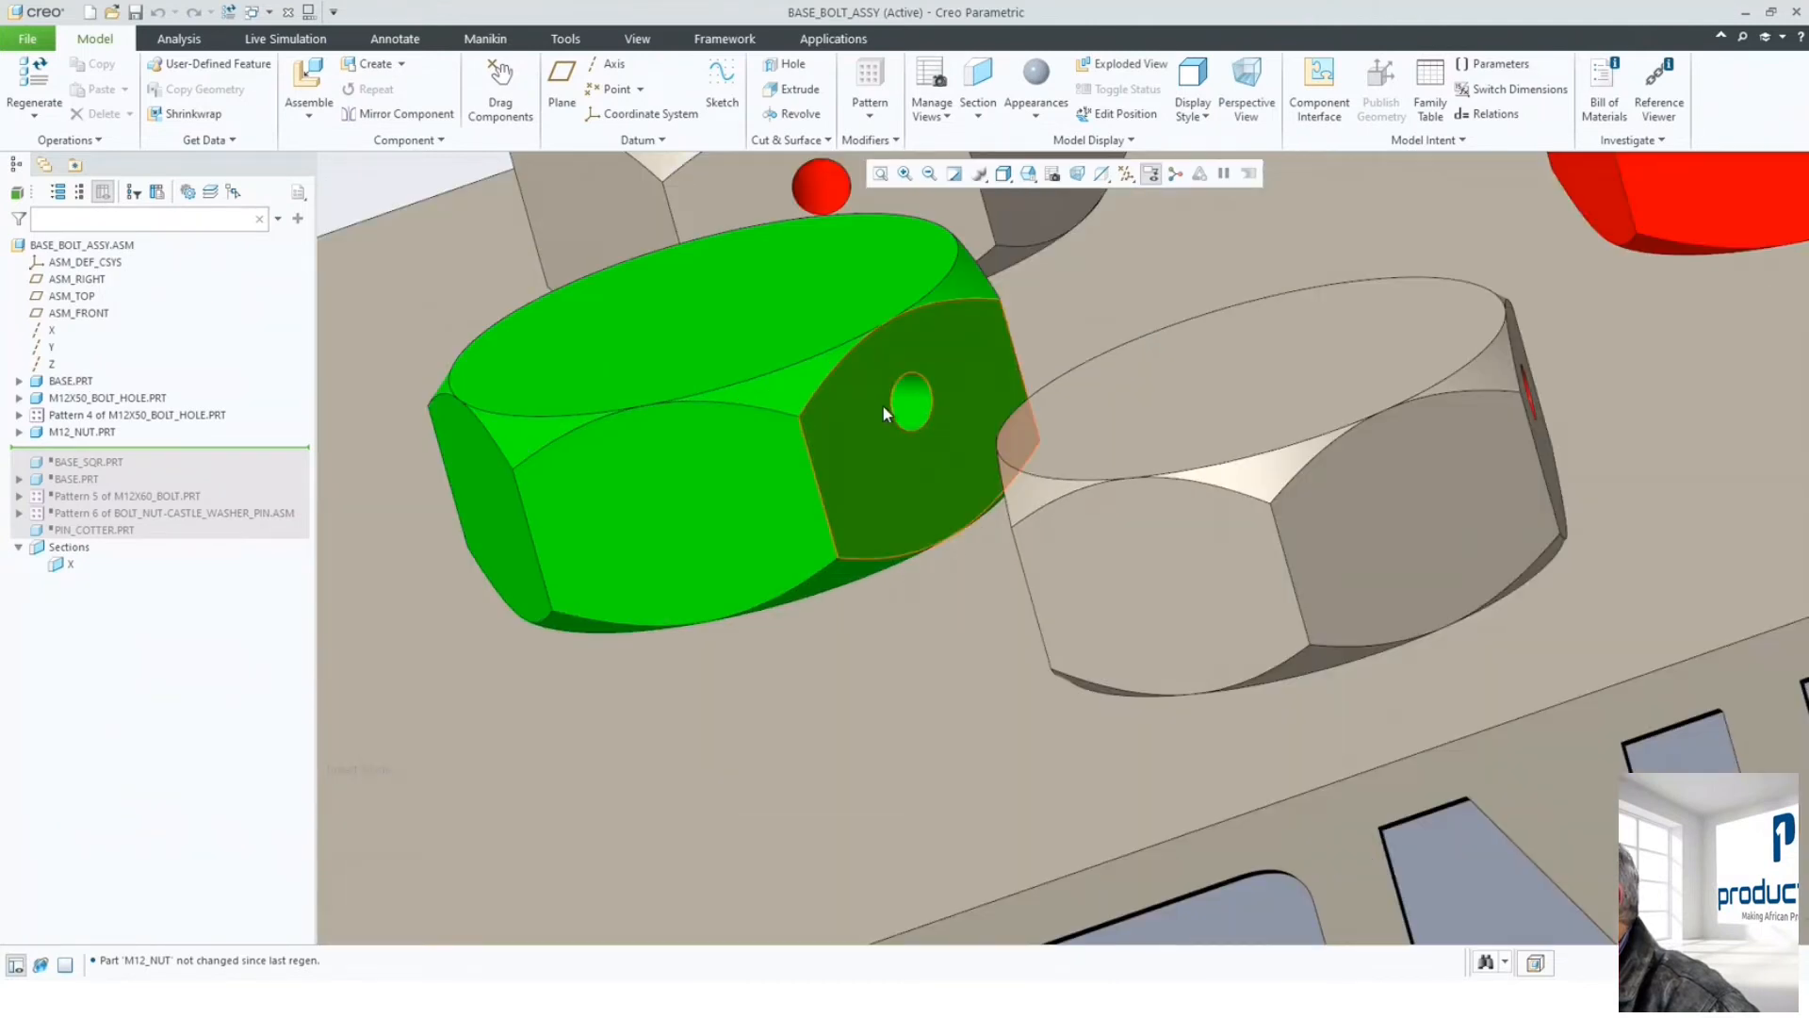
scroll(884, 405, up, 7)
middle_drag(824, 298, 777, 260)
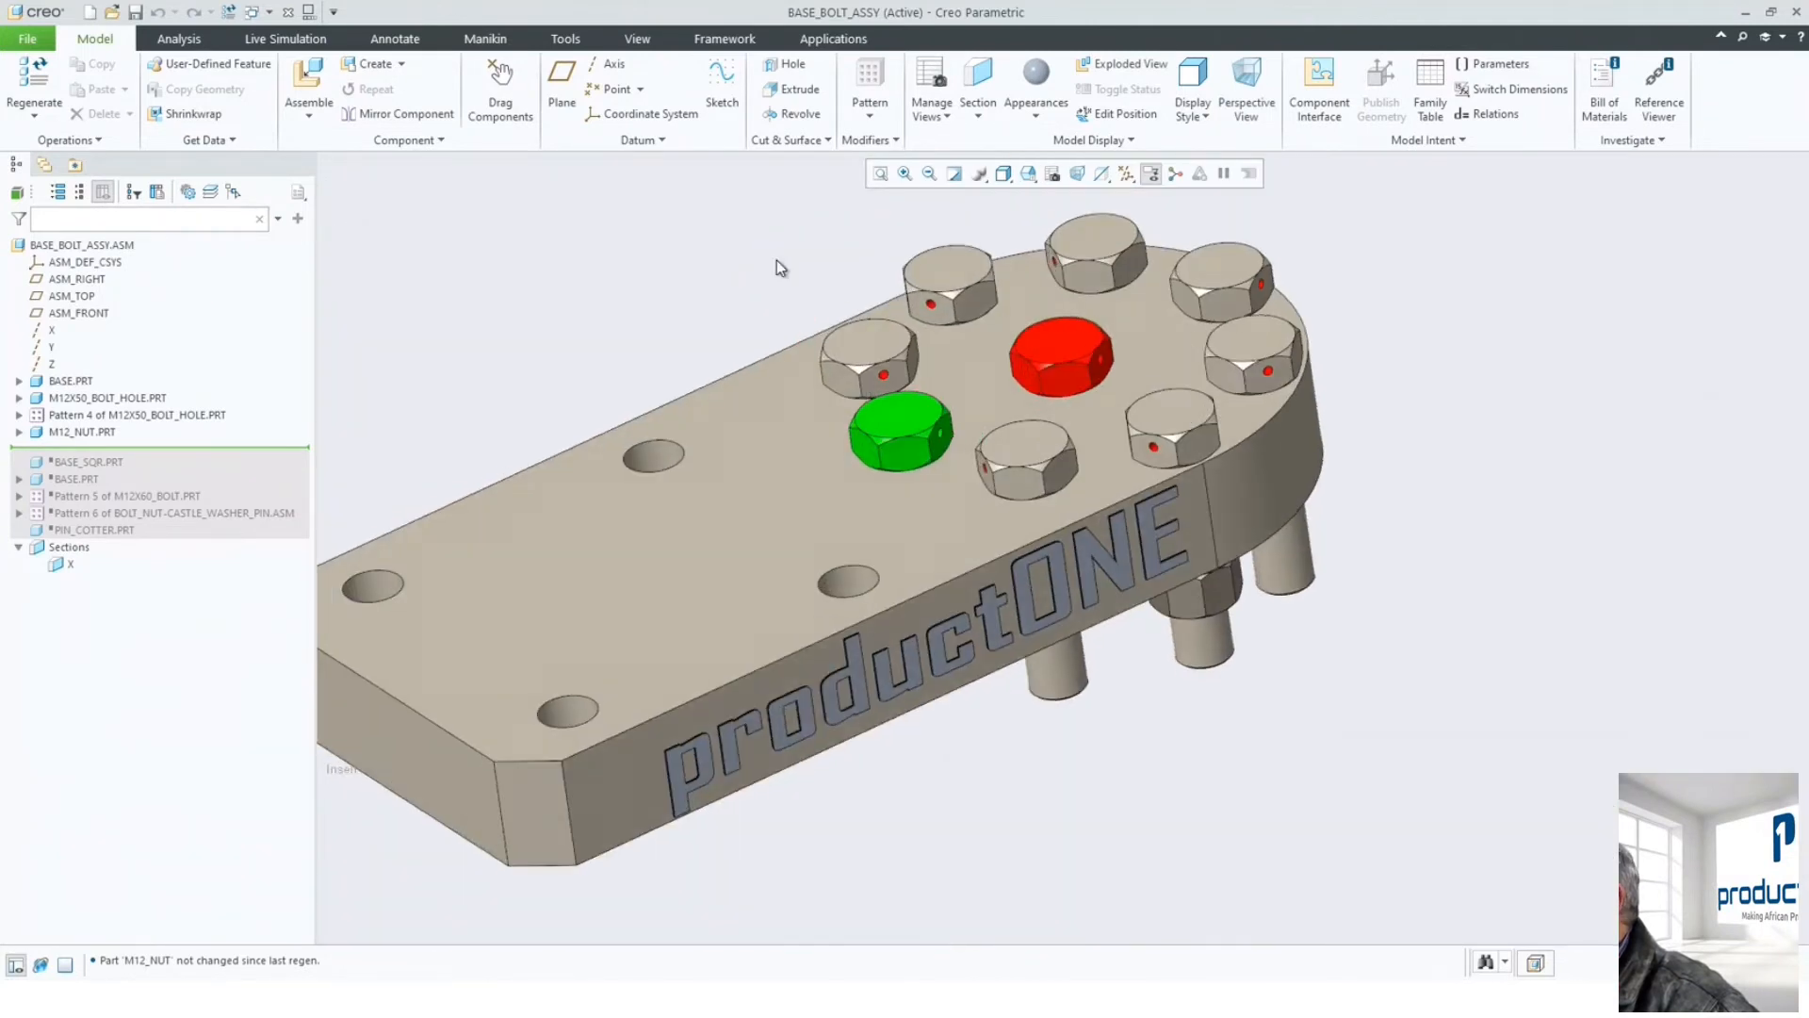
scroll(778, 270, up, 2)
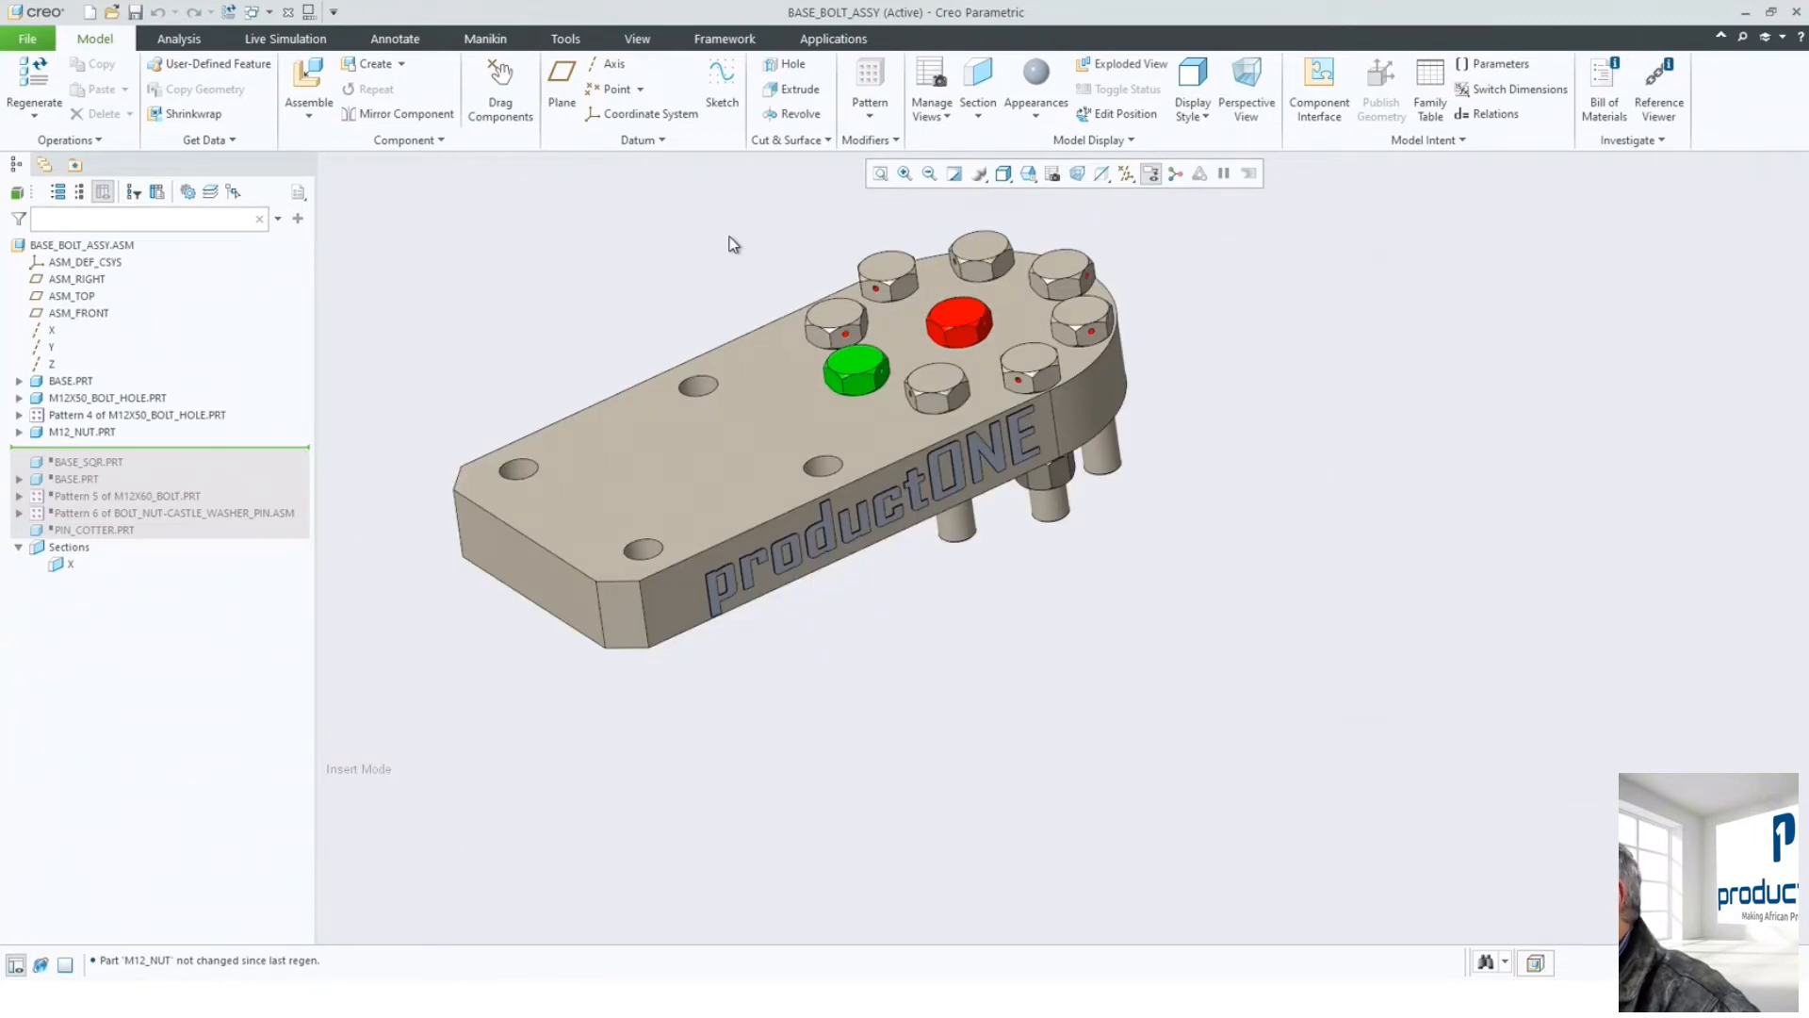
- Replace the red M12X50_BOLT_HOLE.PRT with m12x50_cap_scr.prt from the Assembly folder as an existing copy
click(964, 311)
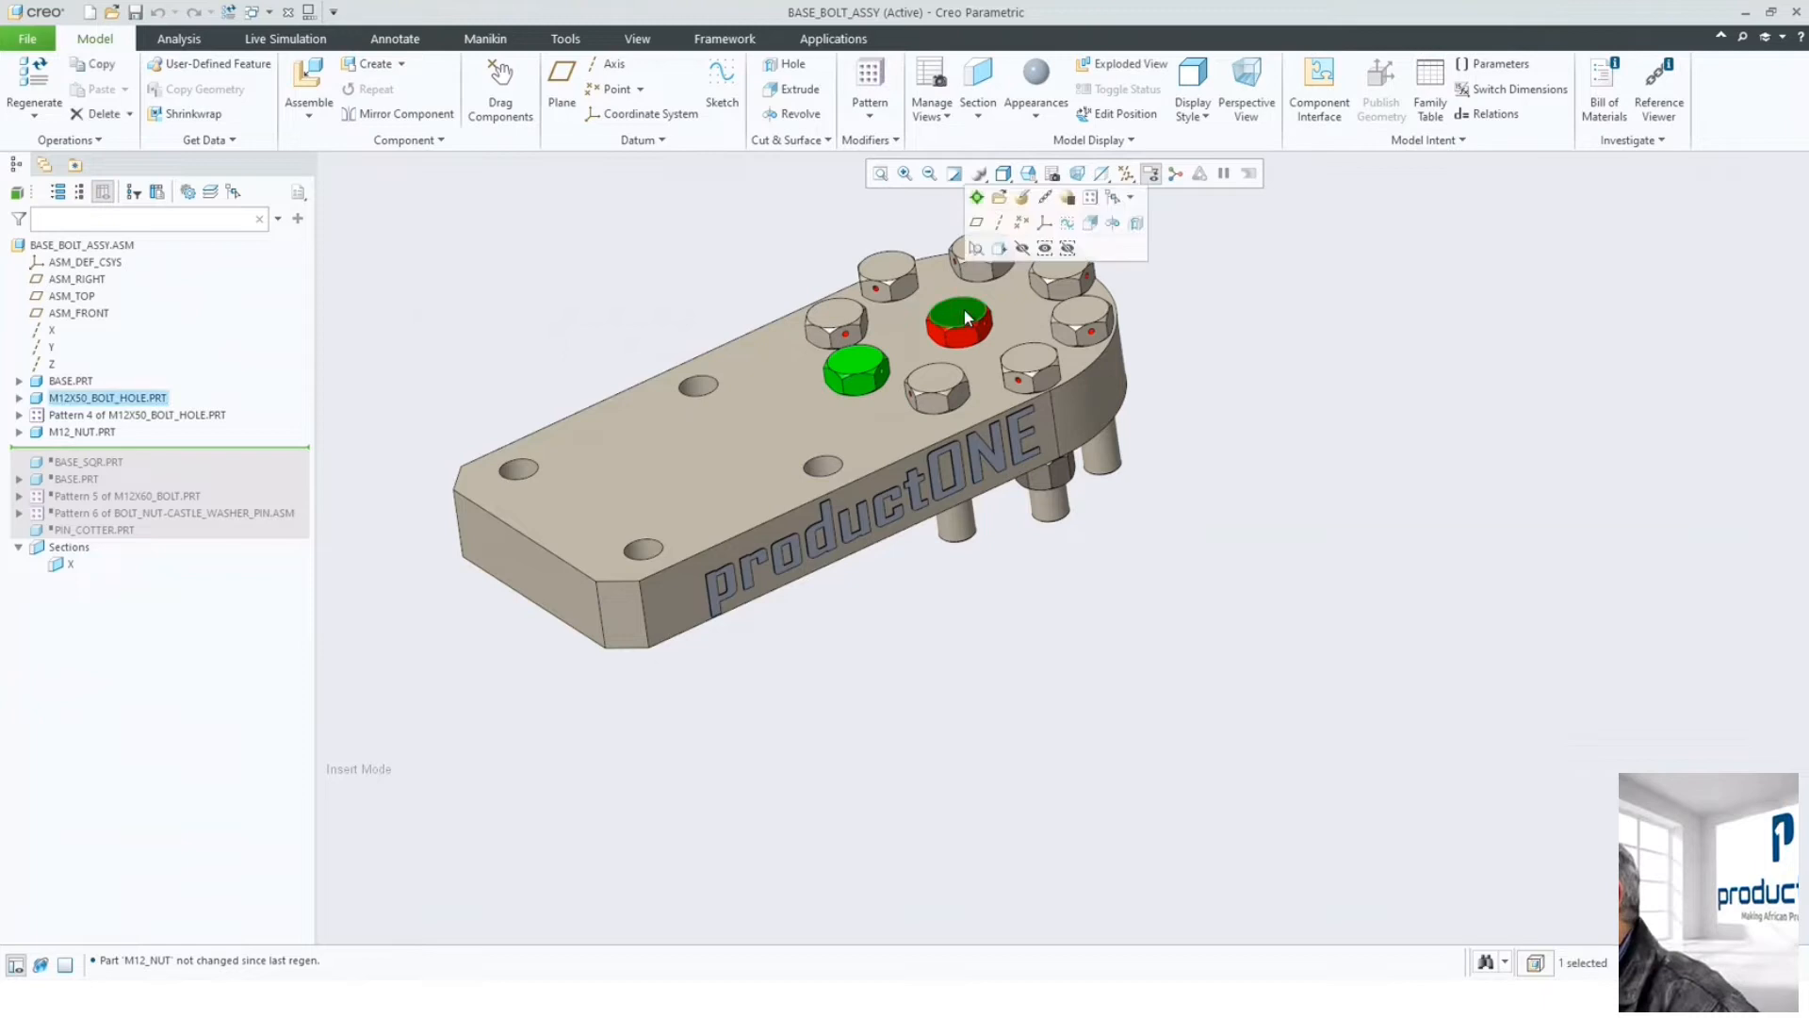
right_click(964, 311)
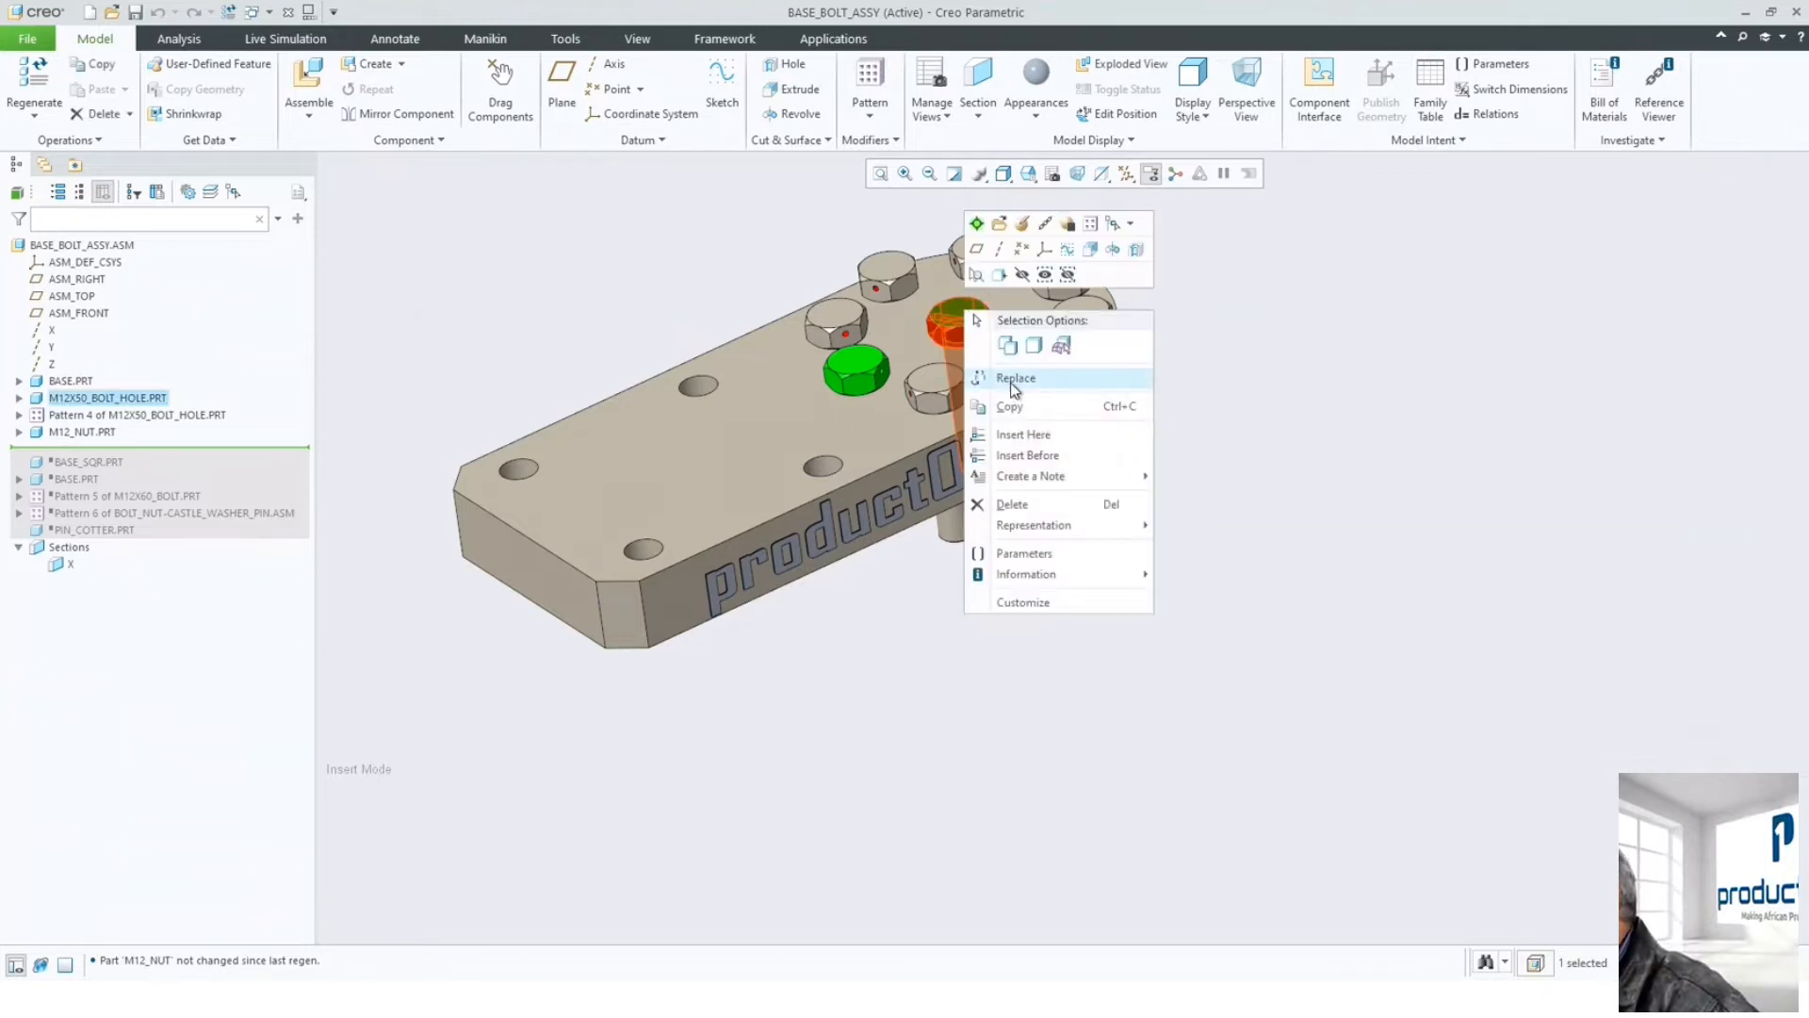
click(1011, 379)
click(1402, 436)
click(1789, 264)
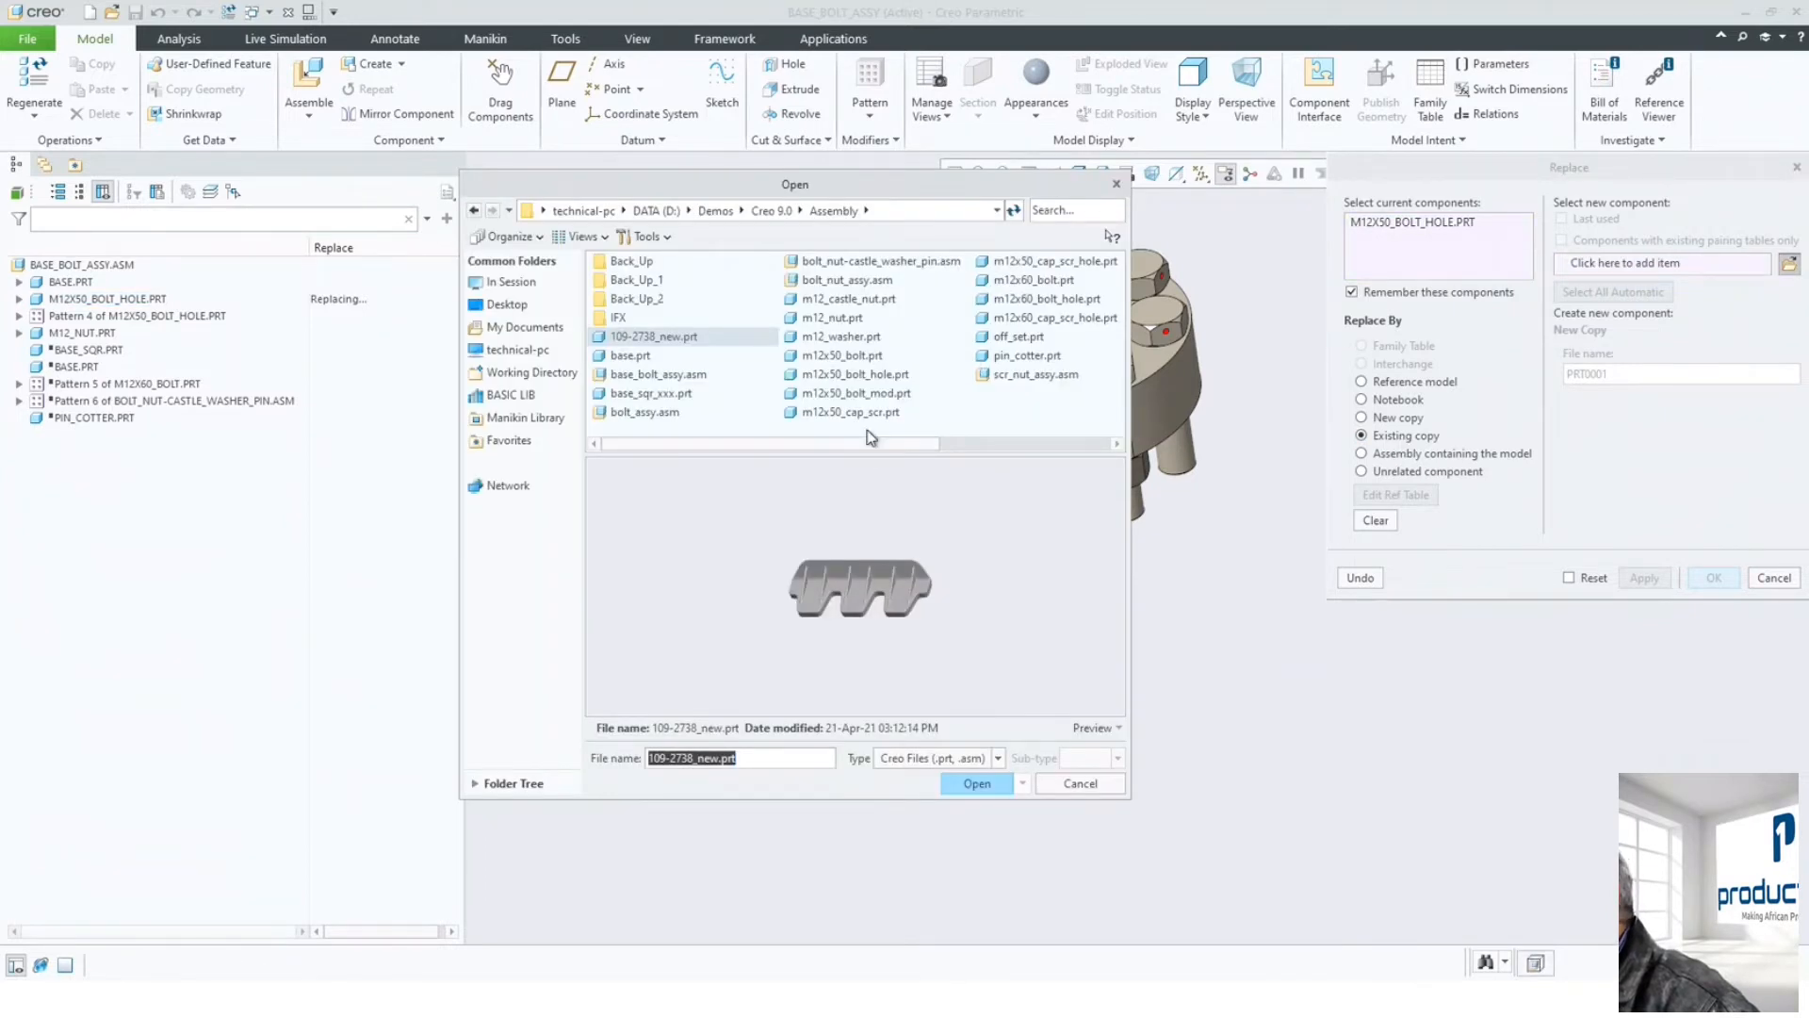
click(858, 413)
click(977, 780)
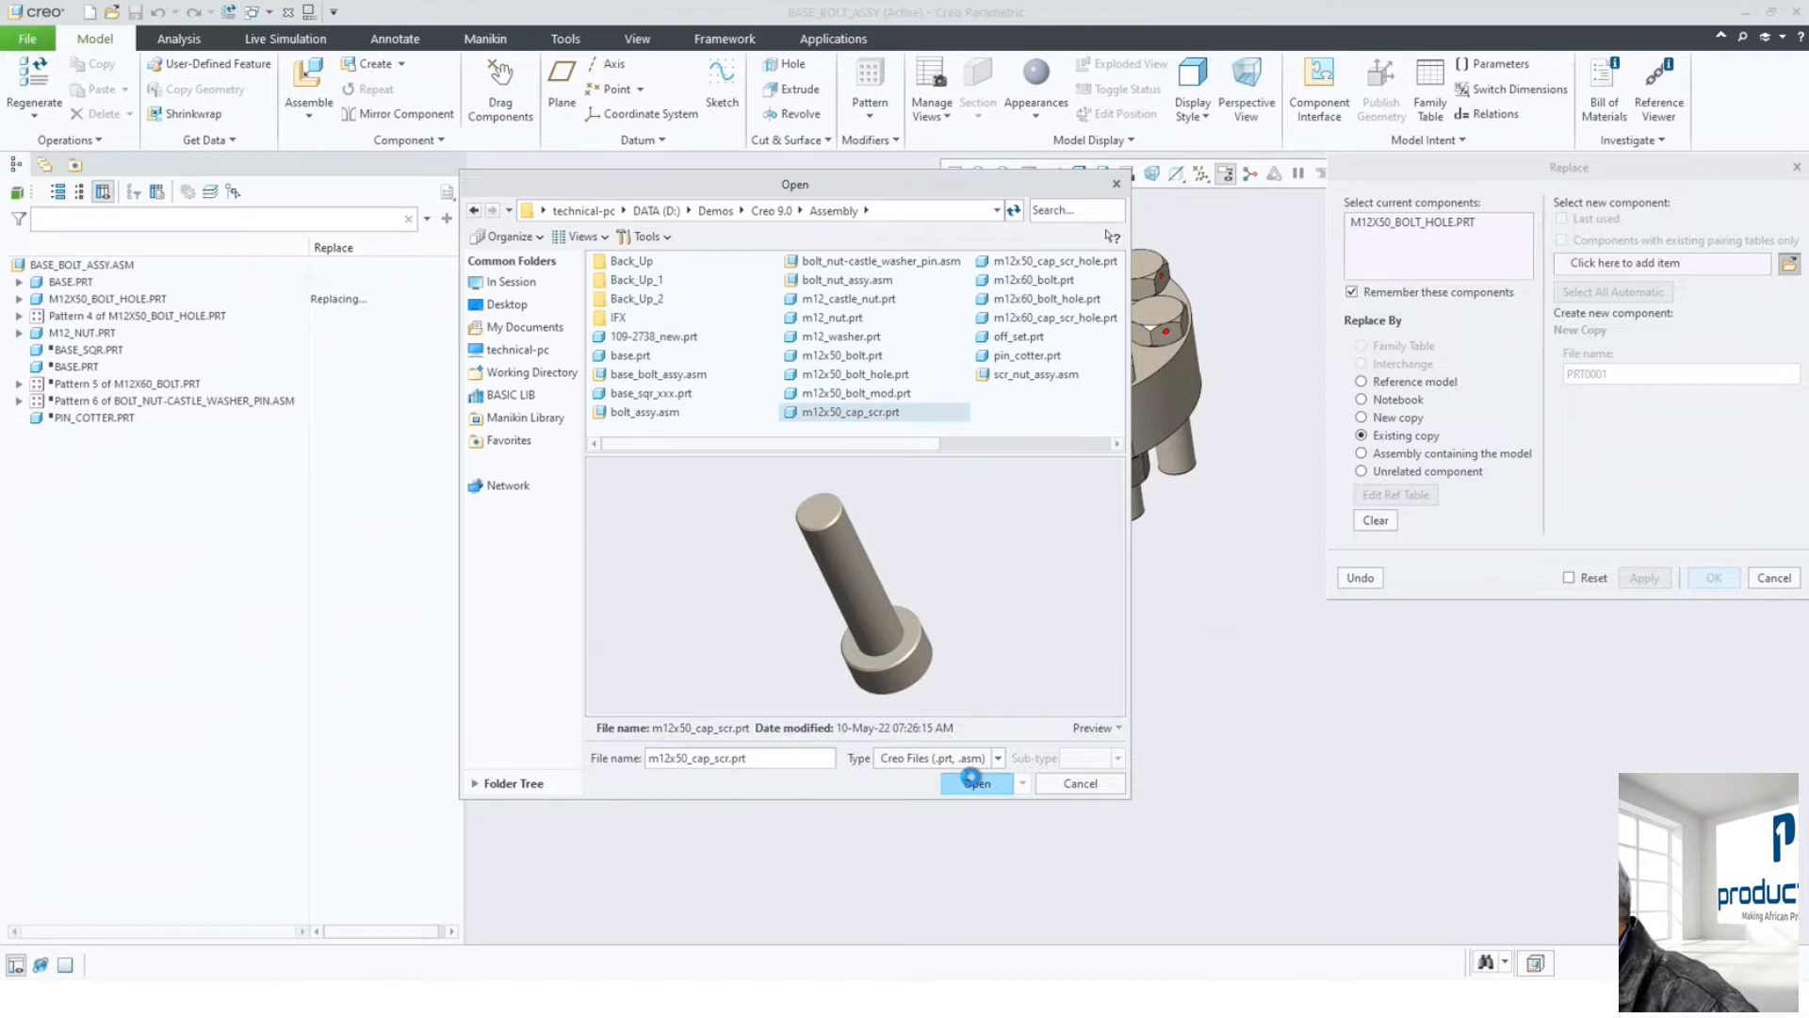
click(1705, 579)
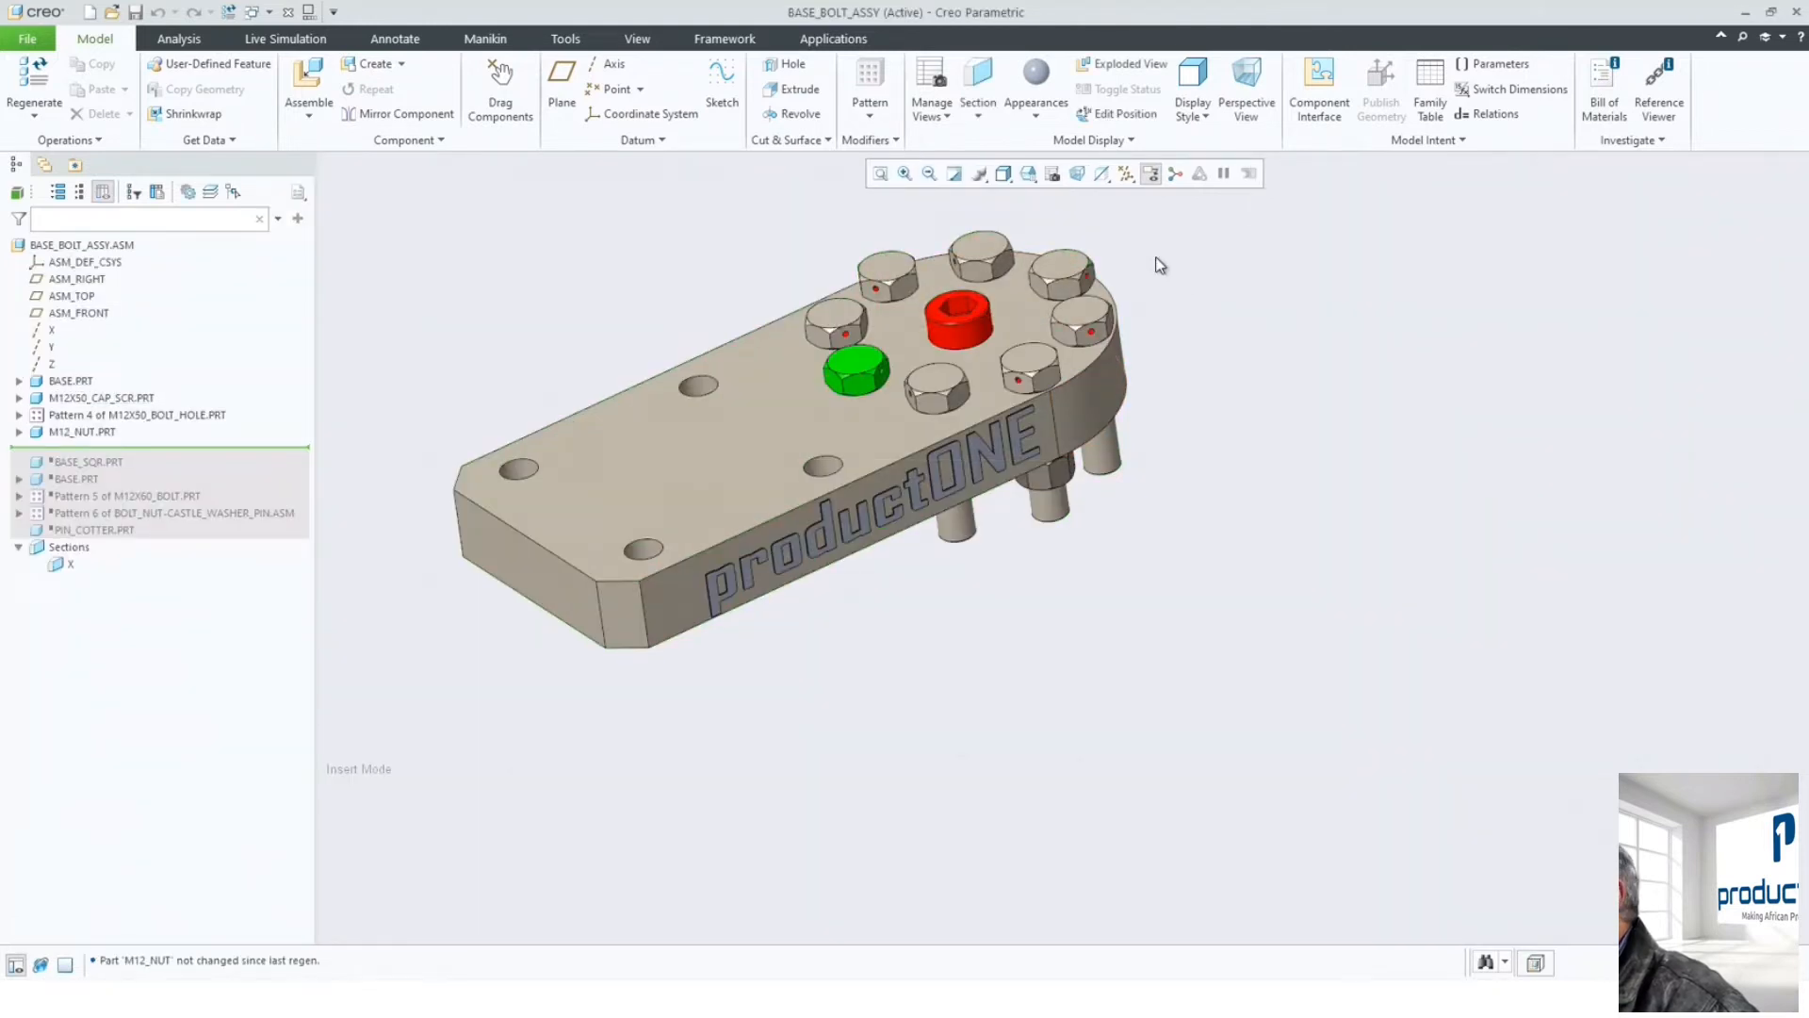
scroll(1195, 286, down, 2)
scroll(848, 231, up, 2)
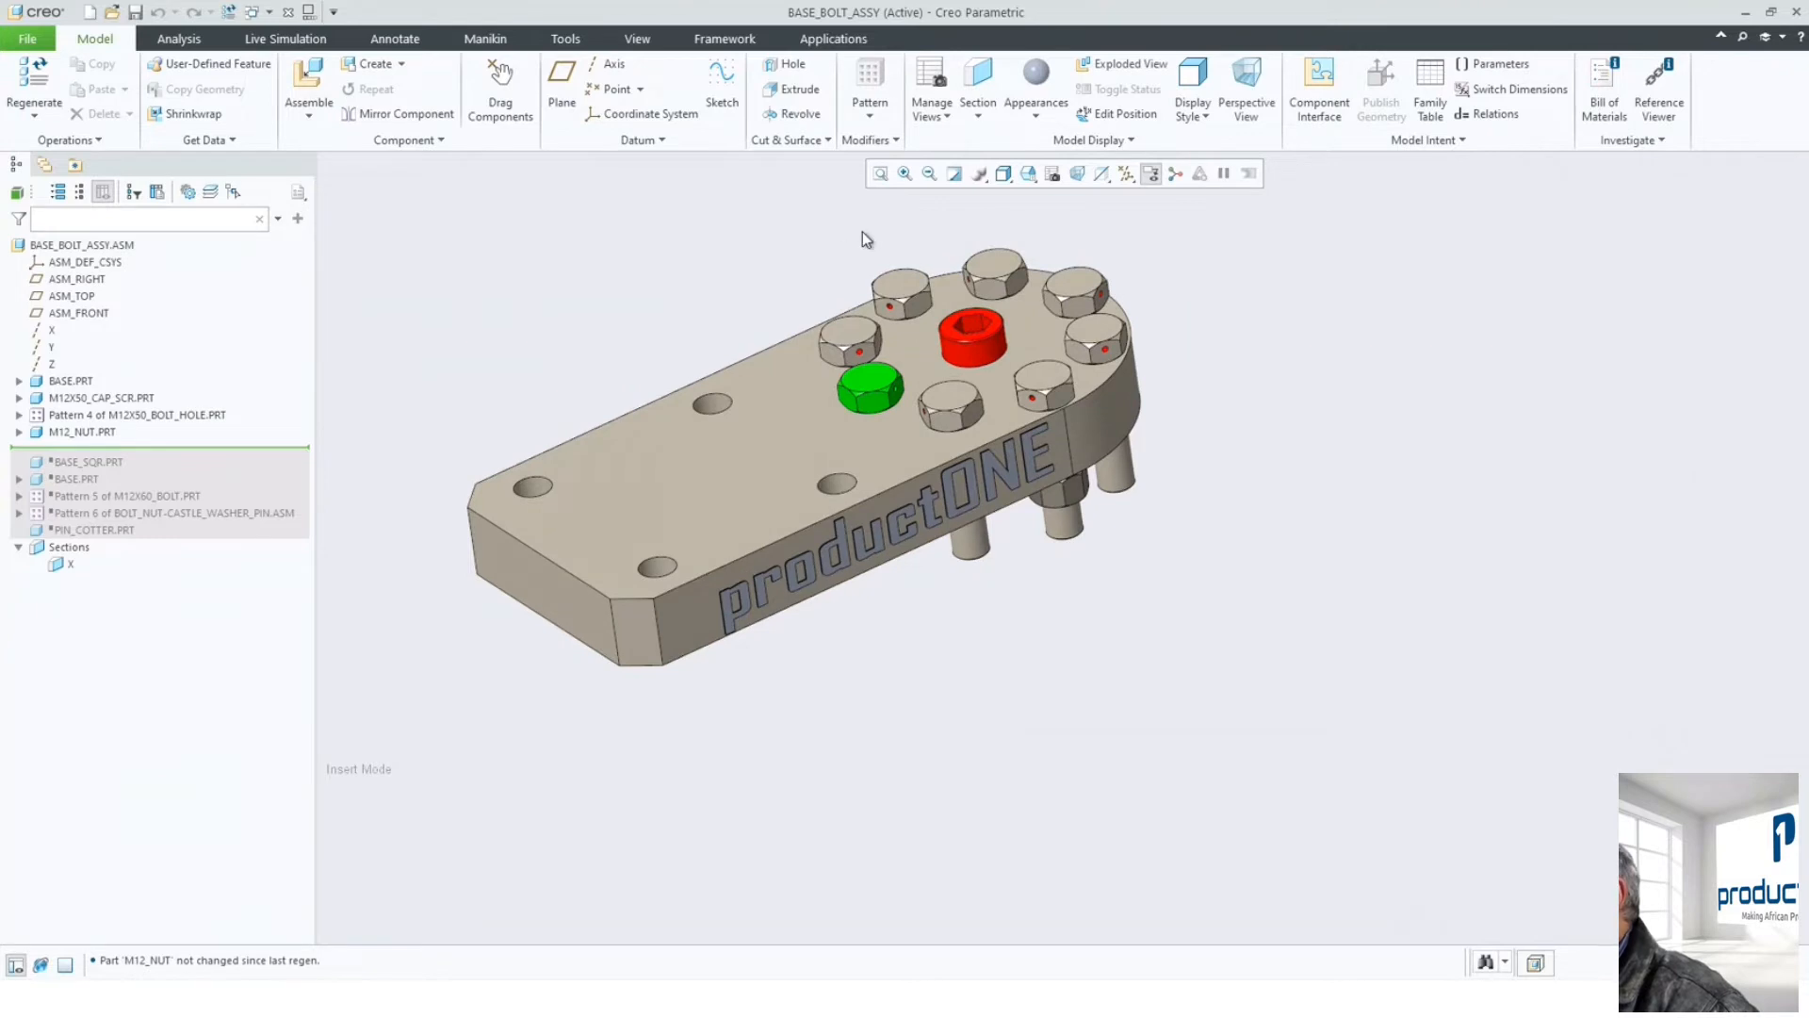
middle_drag(862, 232, 860, 230)
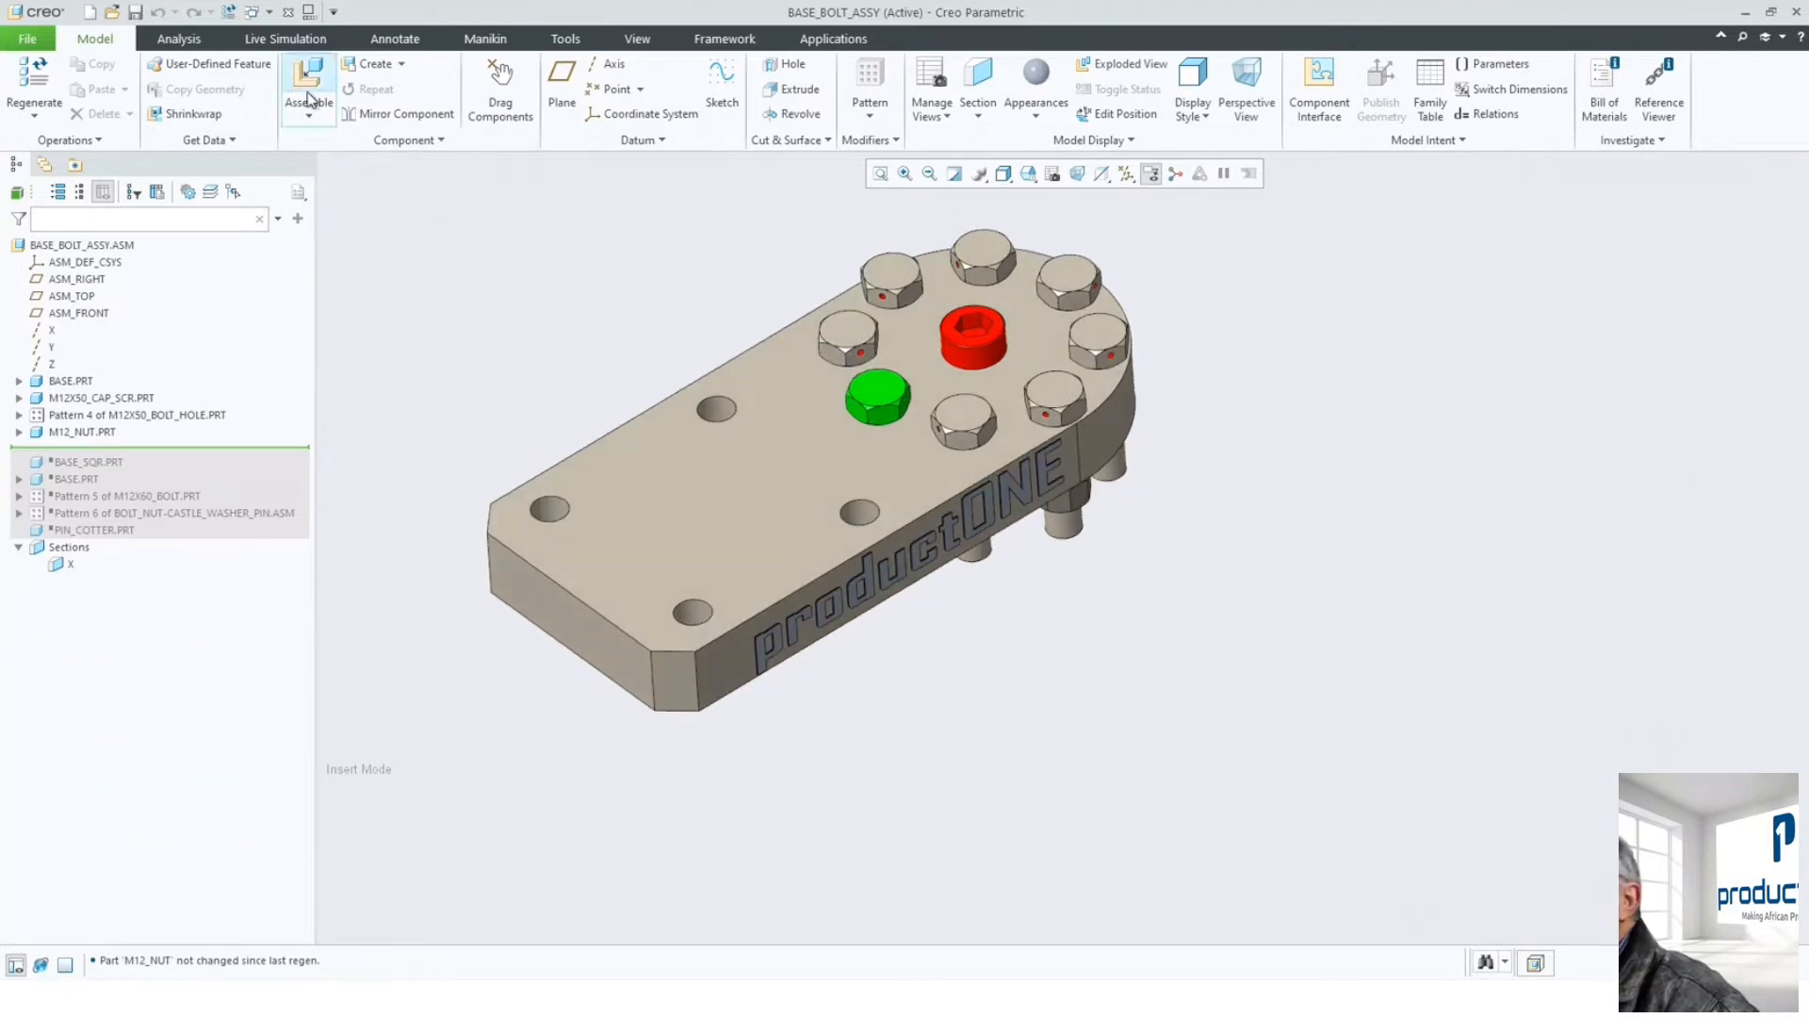
scroll(925, 213, up, 2)
scroll(906, 224, down, 2)
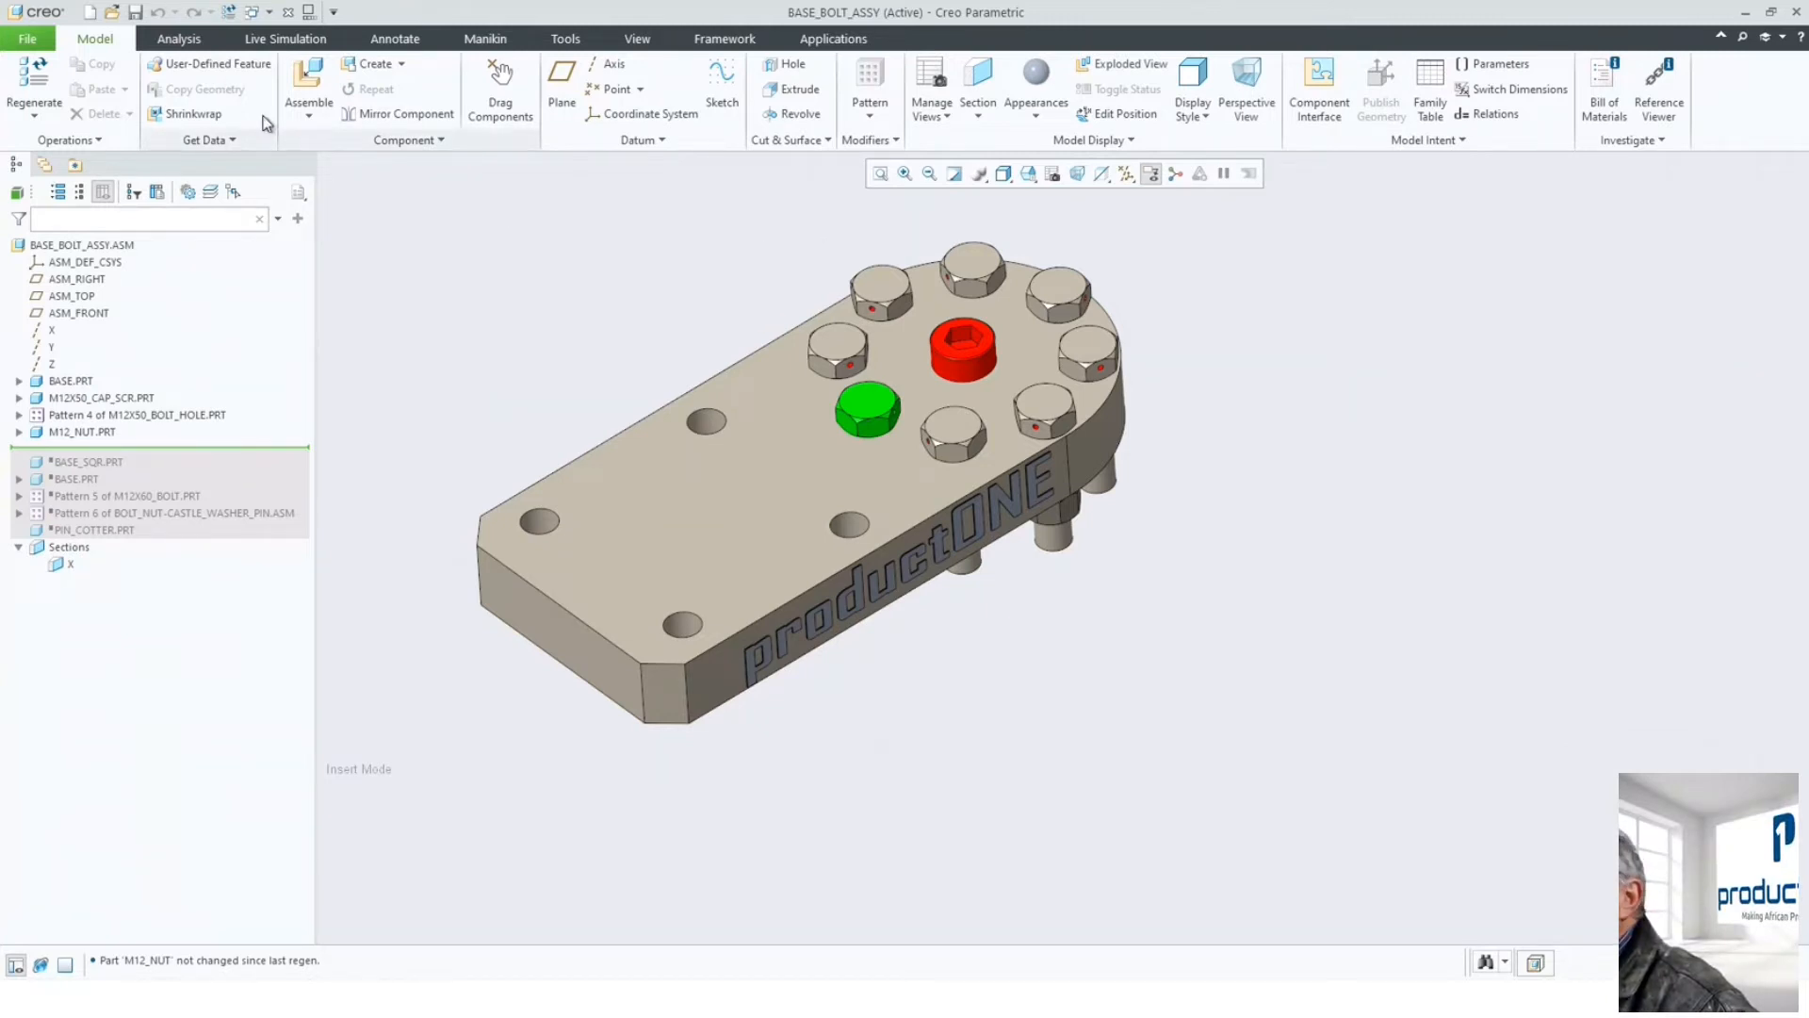
- Close the BASE_BOLT_ASSY window and erase every model that is not displayed from the session
click(288, 16)
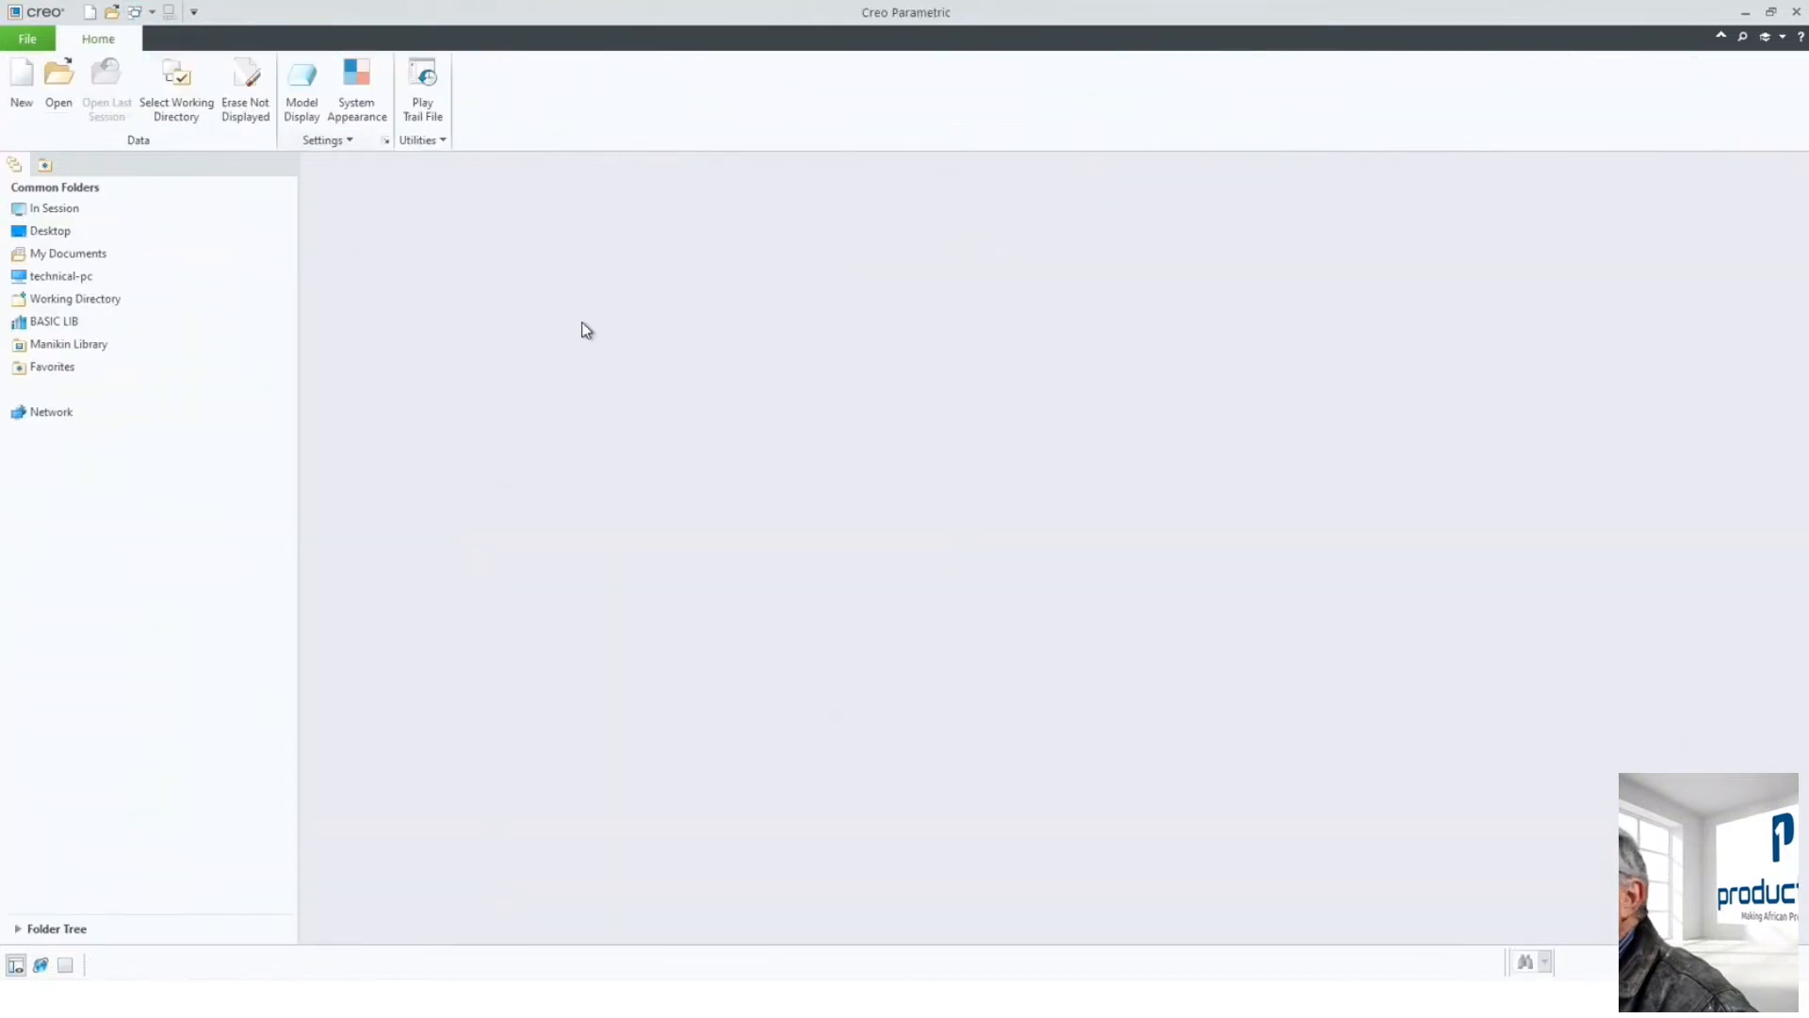
click(245, 94)
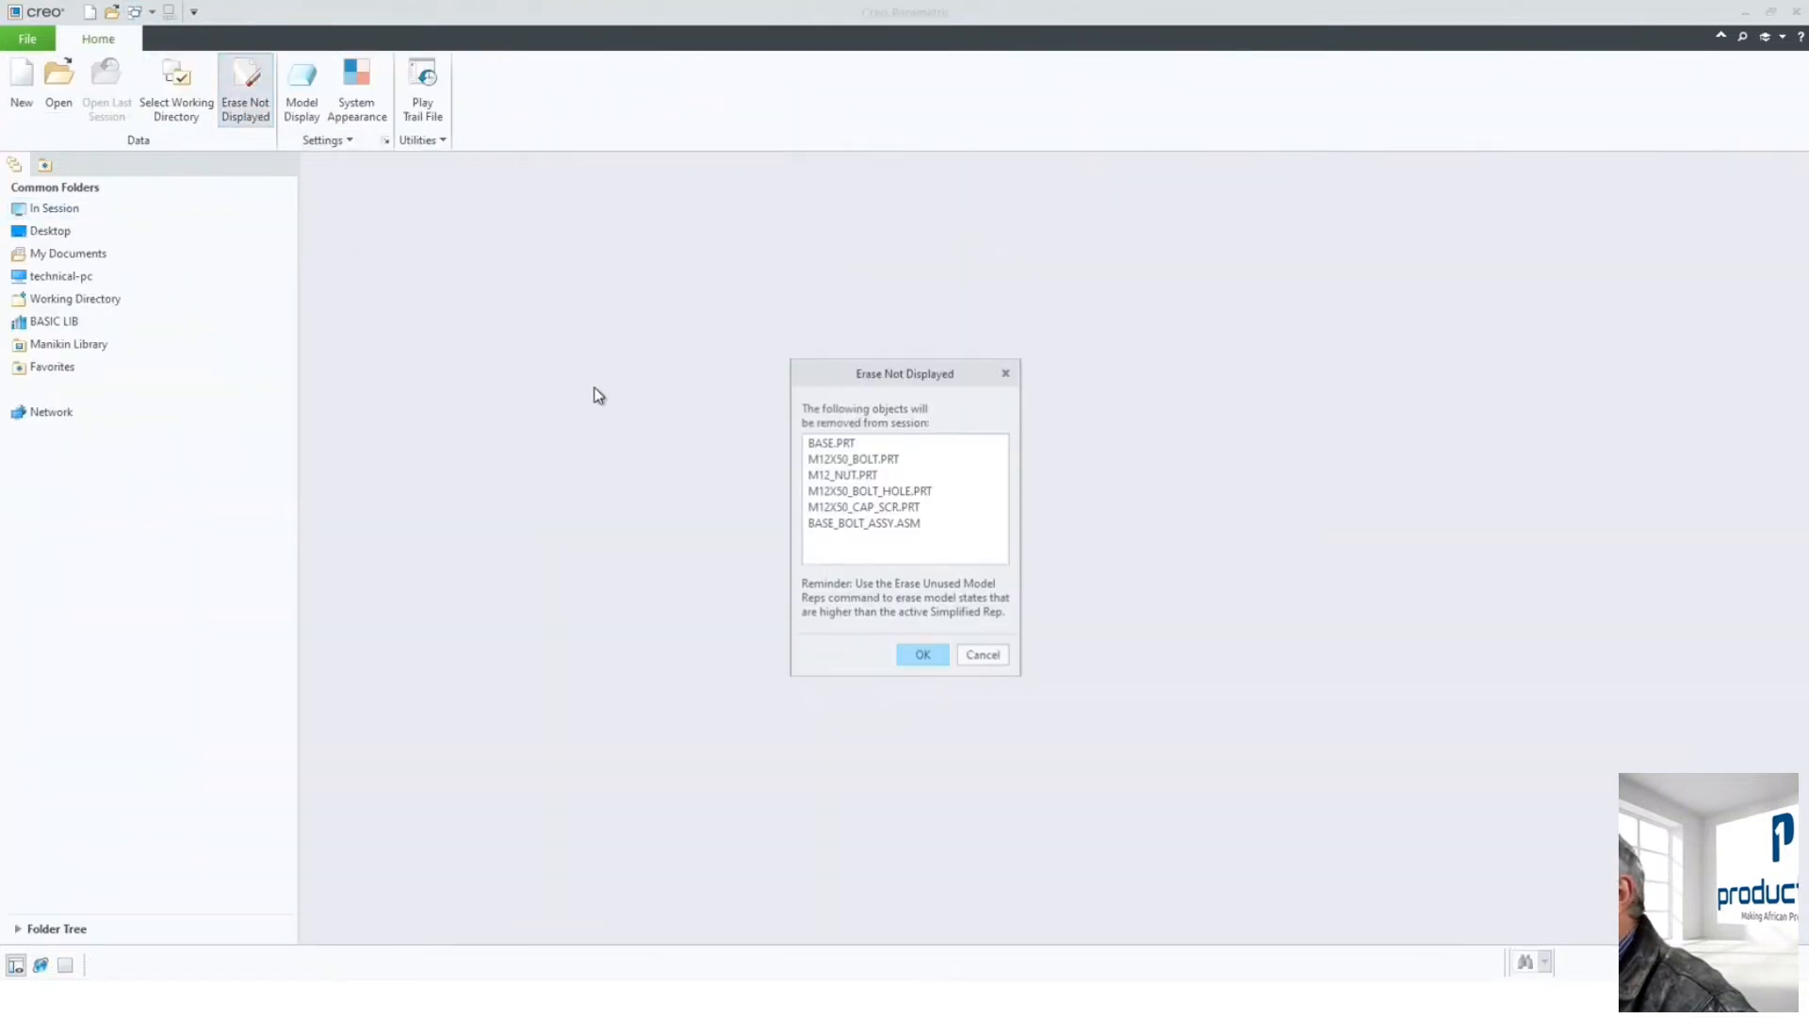
click(909, 652)
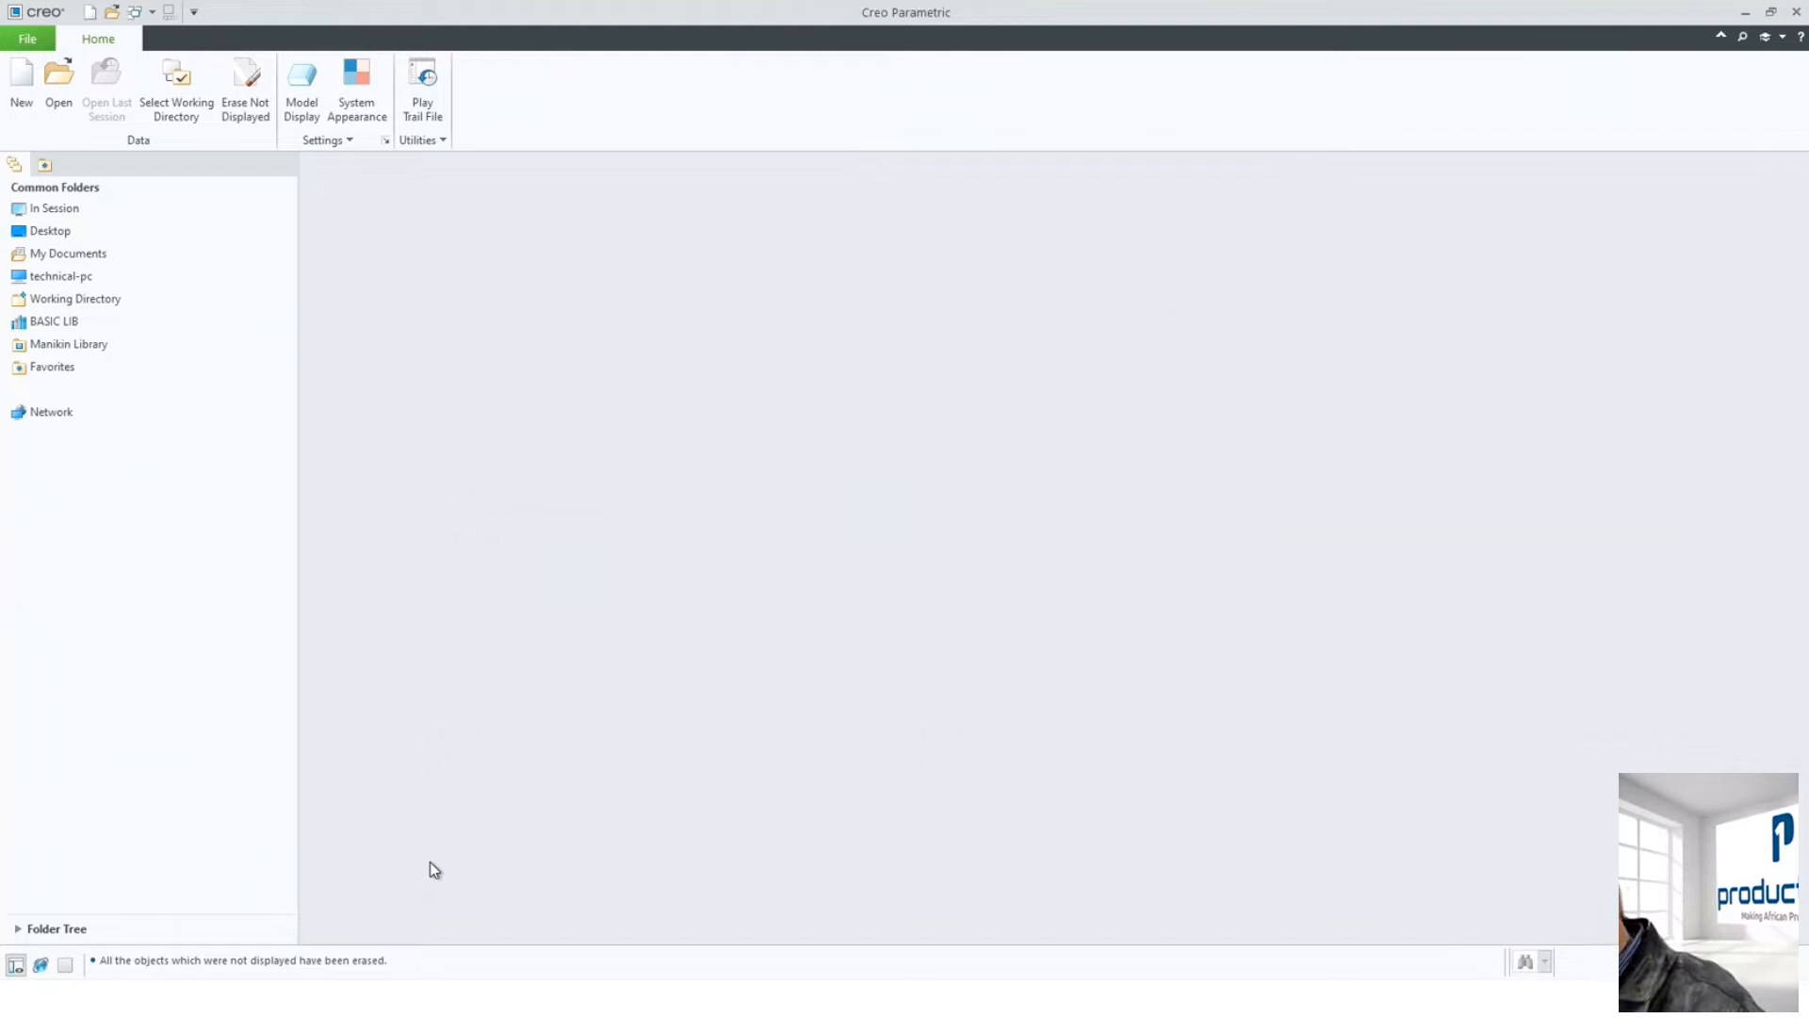
- Switch to the running PowerPoint slide show and go through the Retrieving A Missing Component slide's three bullets
key(super)
mouse_move(532, 999)
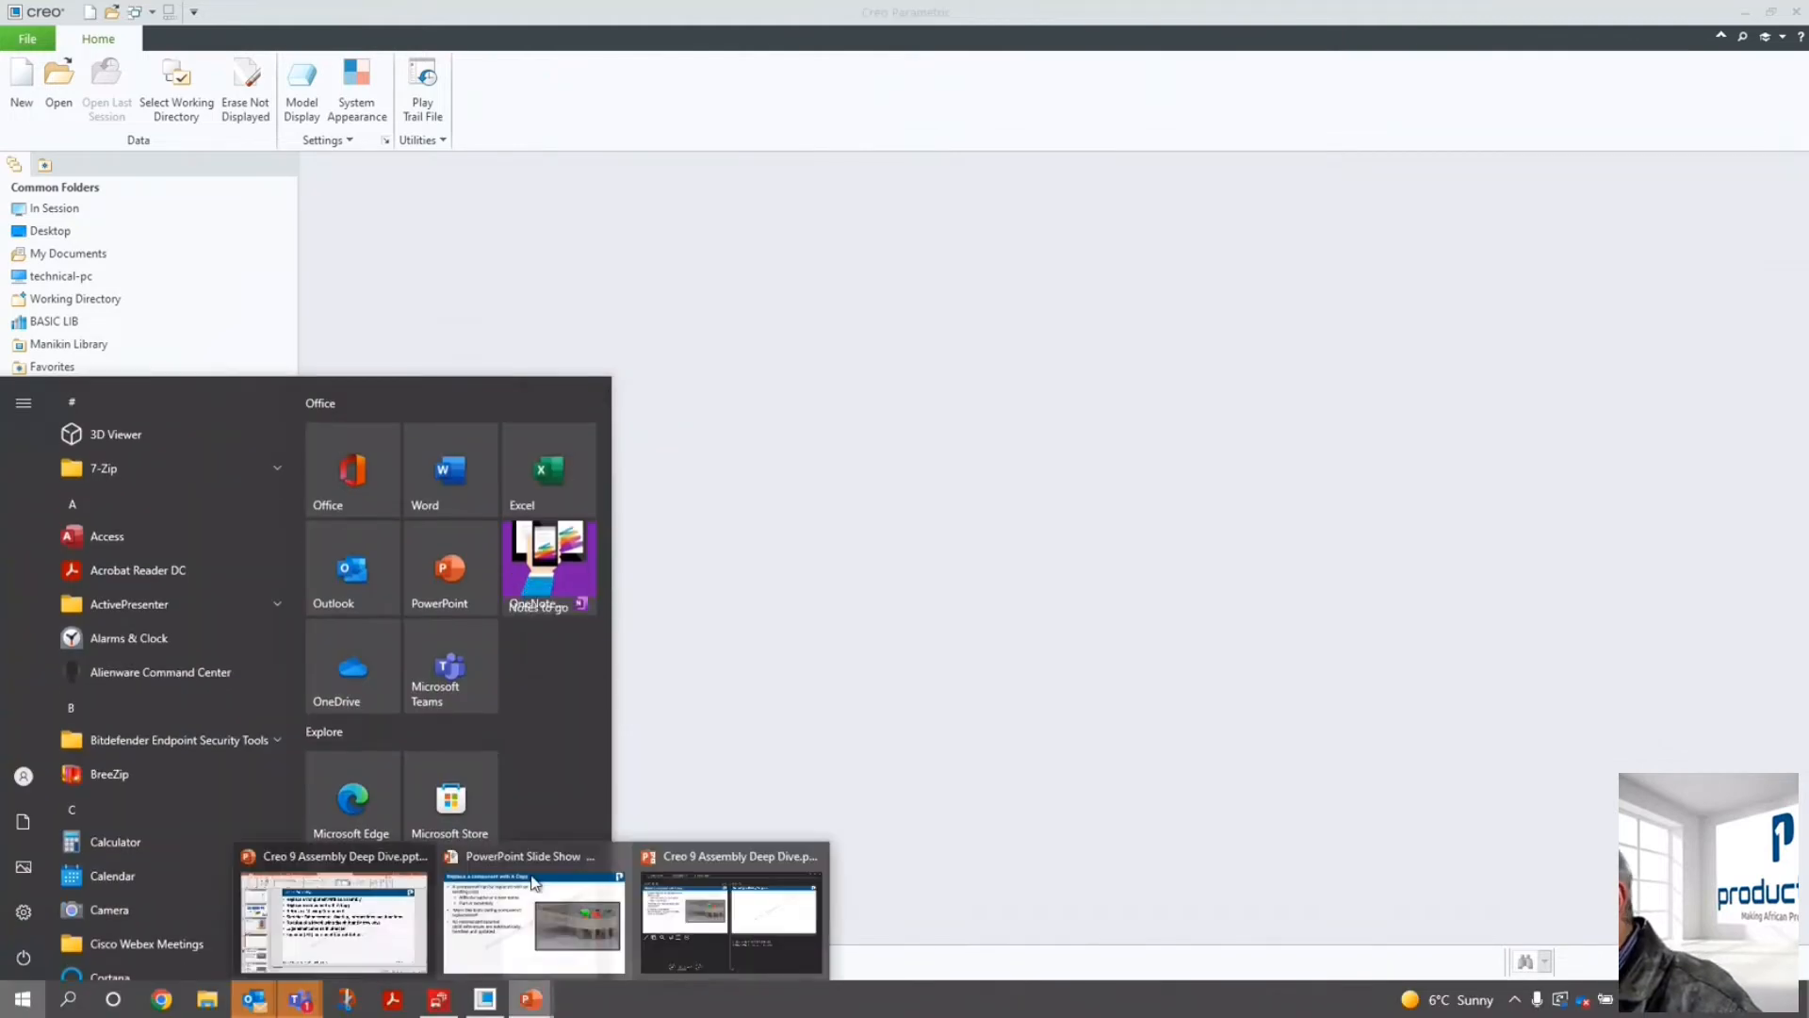
click(532, 904)
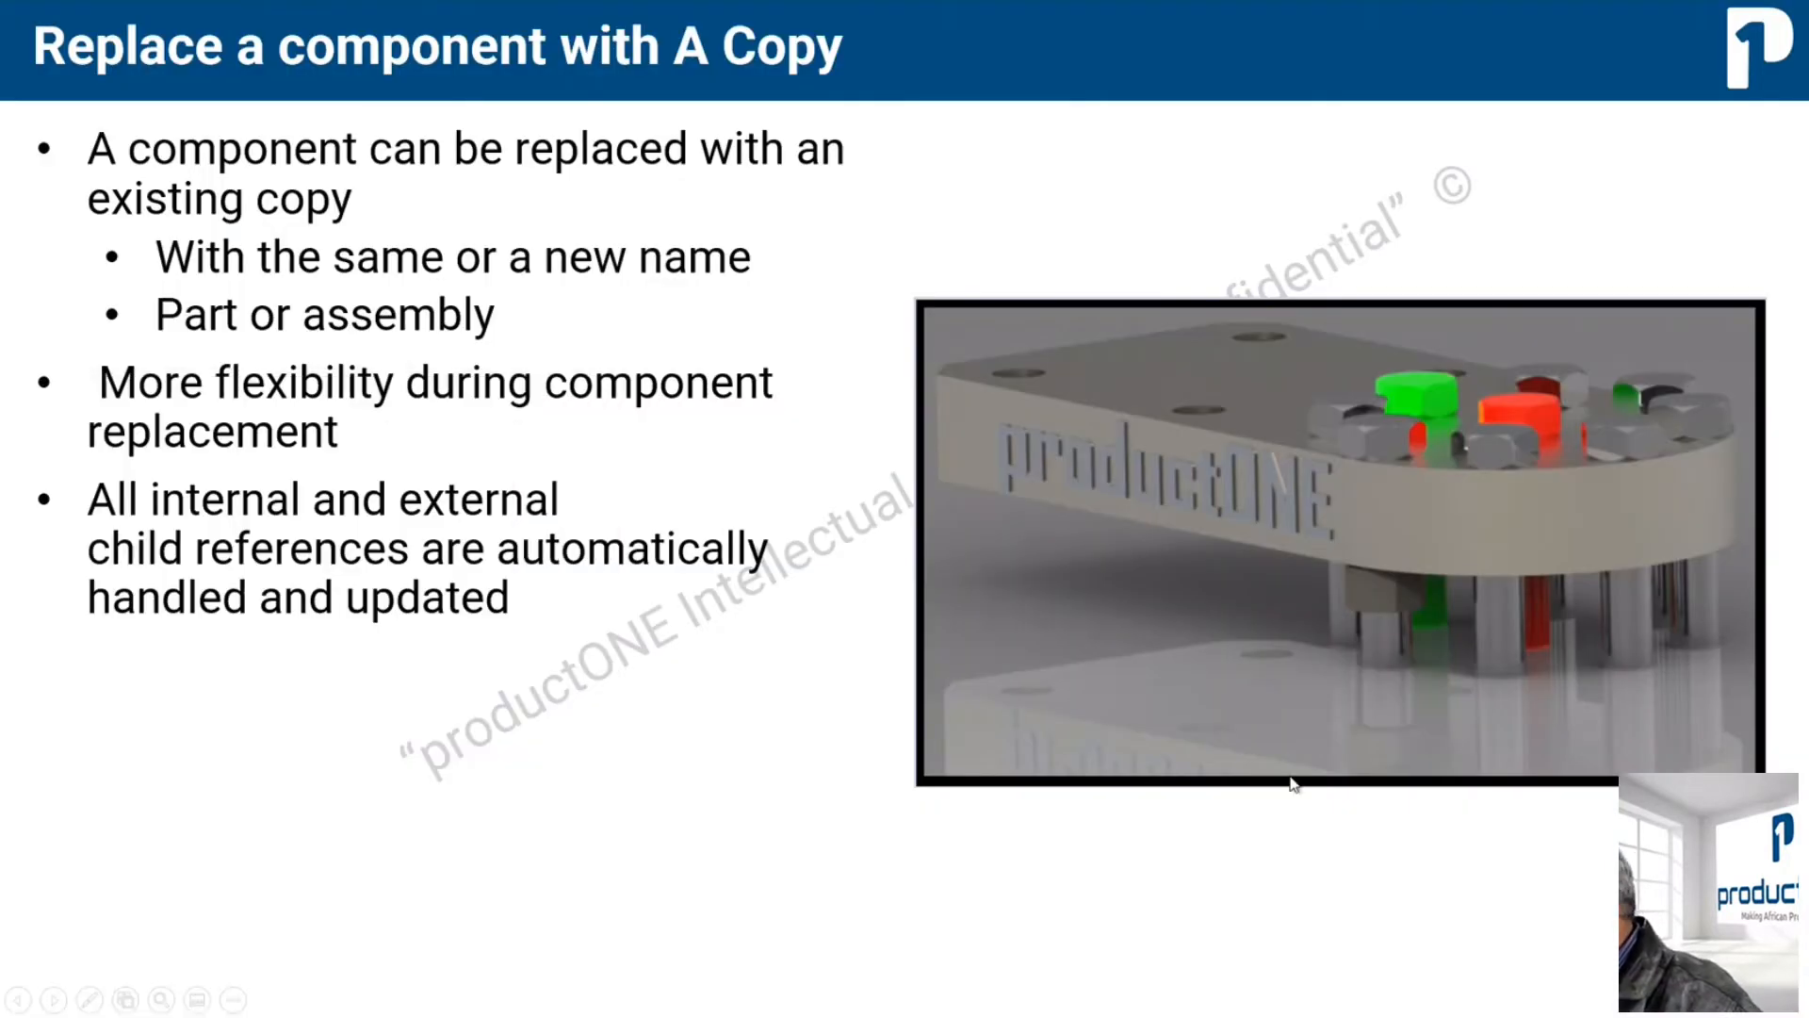
key(Right)
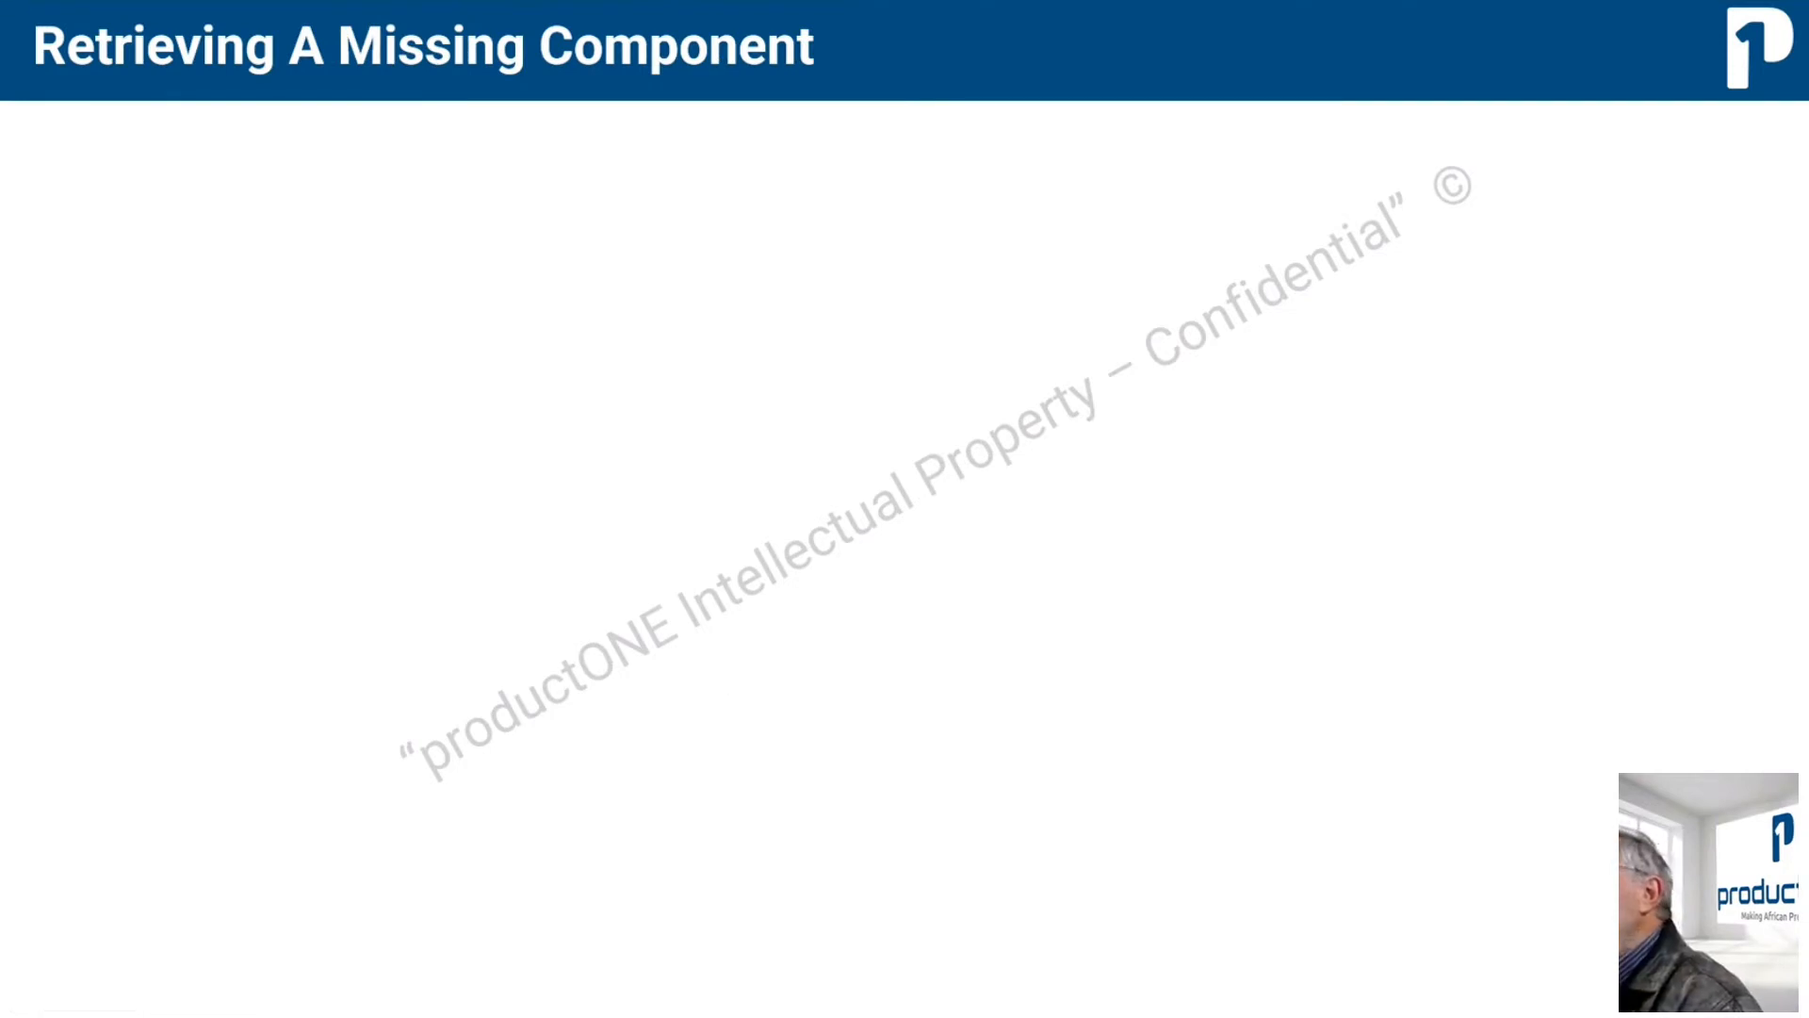
key(Right)
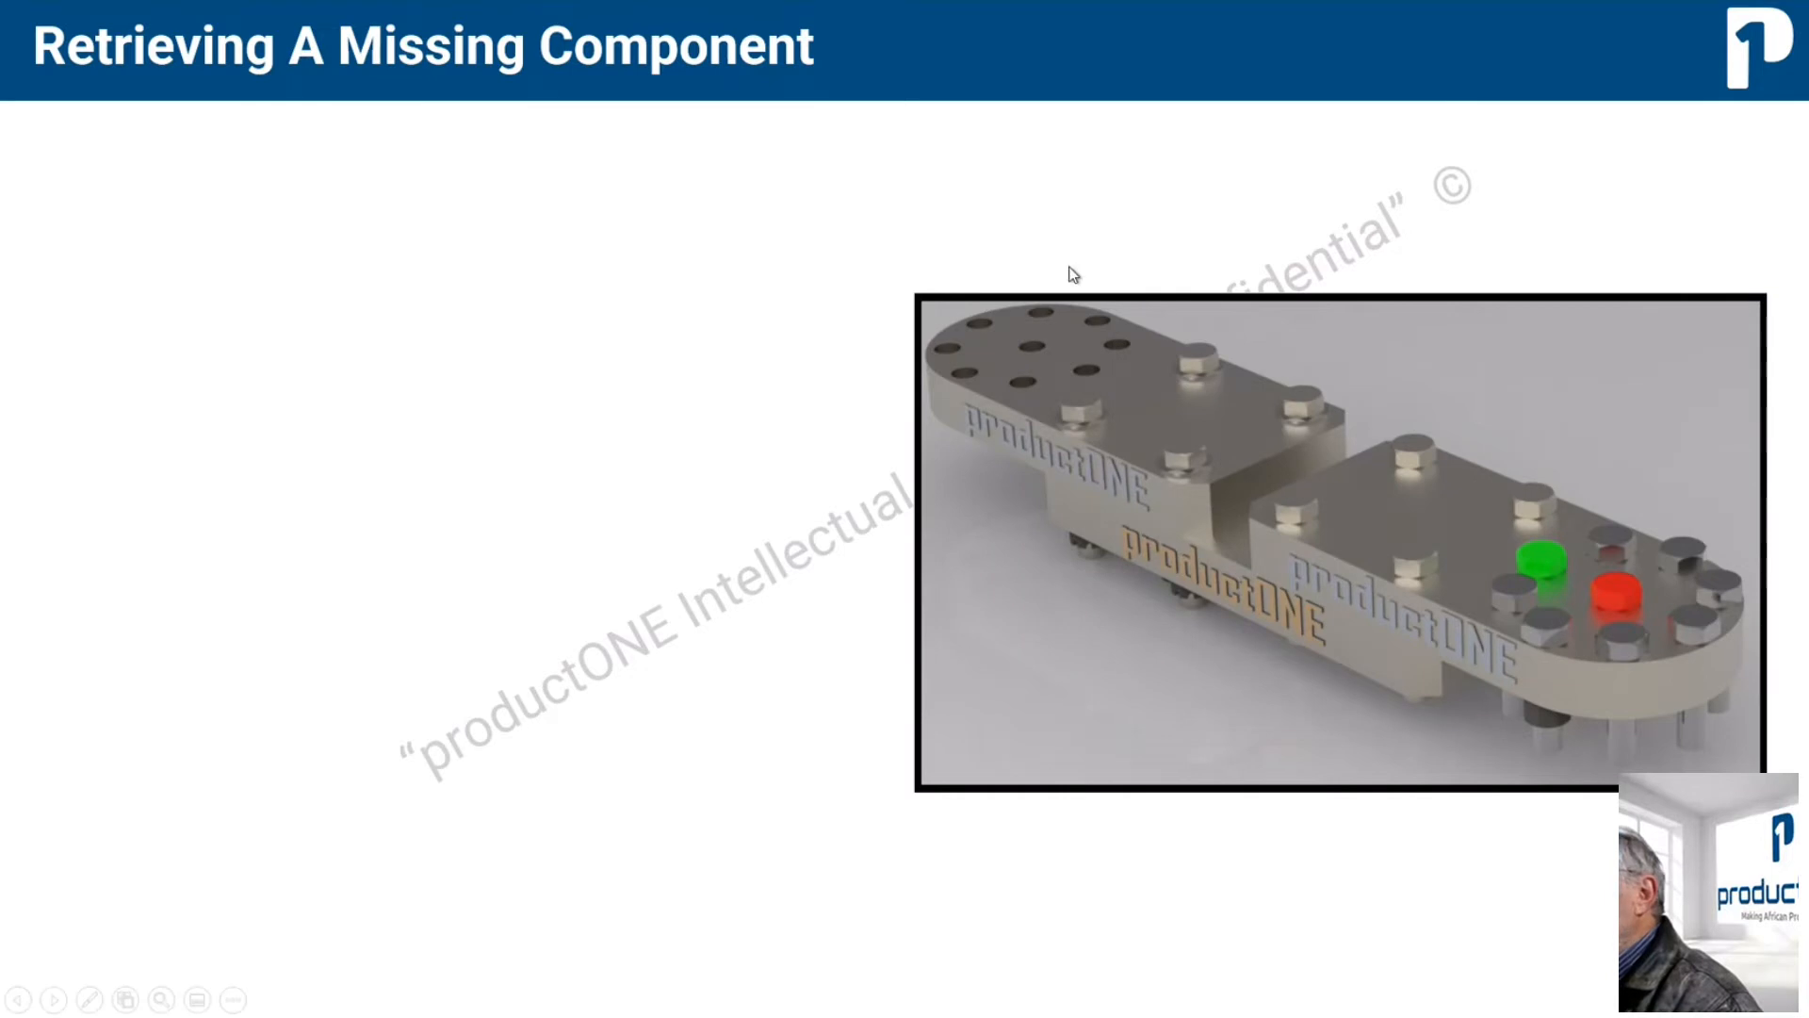
key(Right)
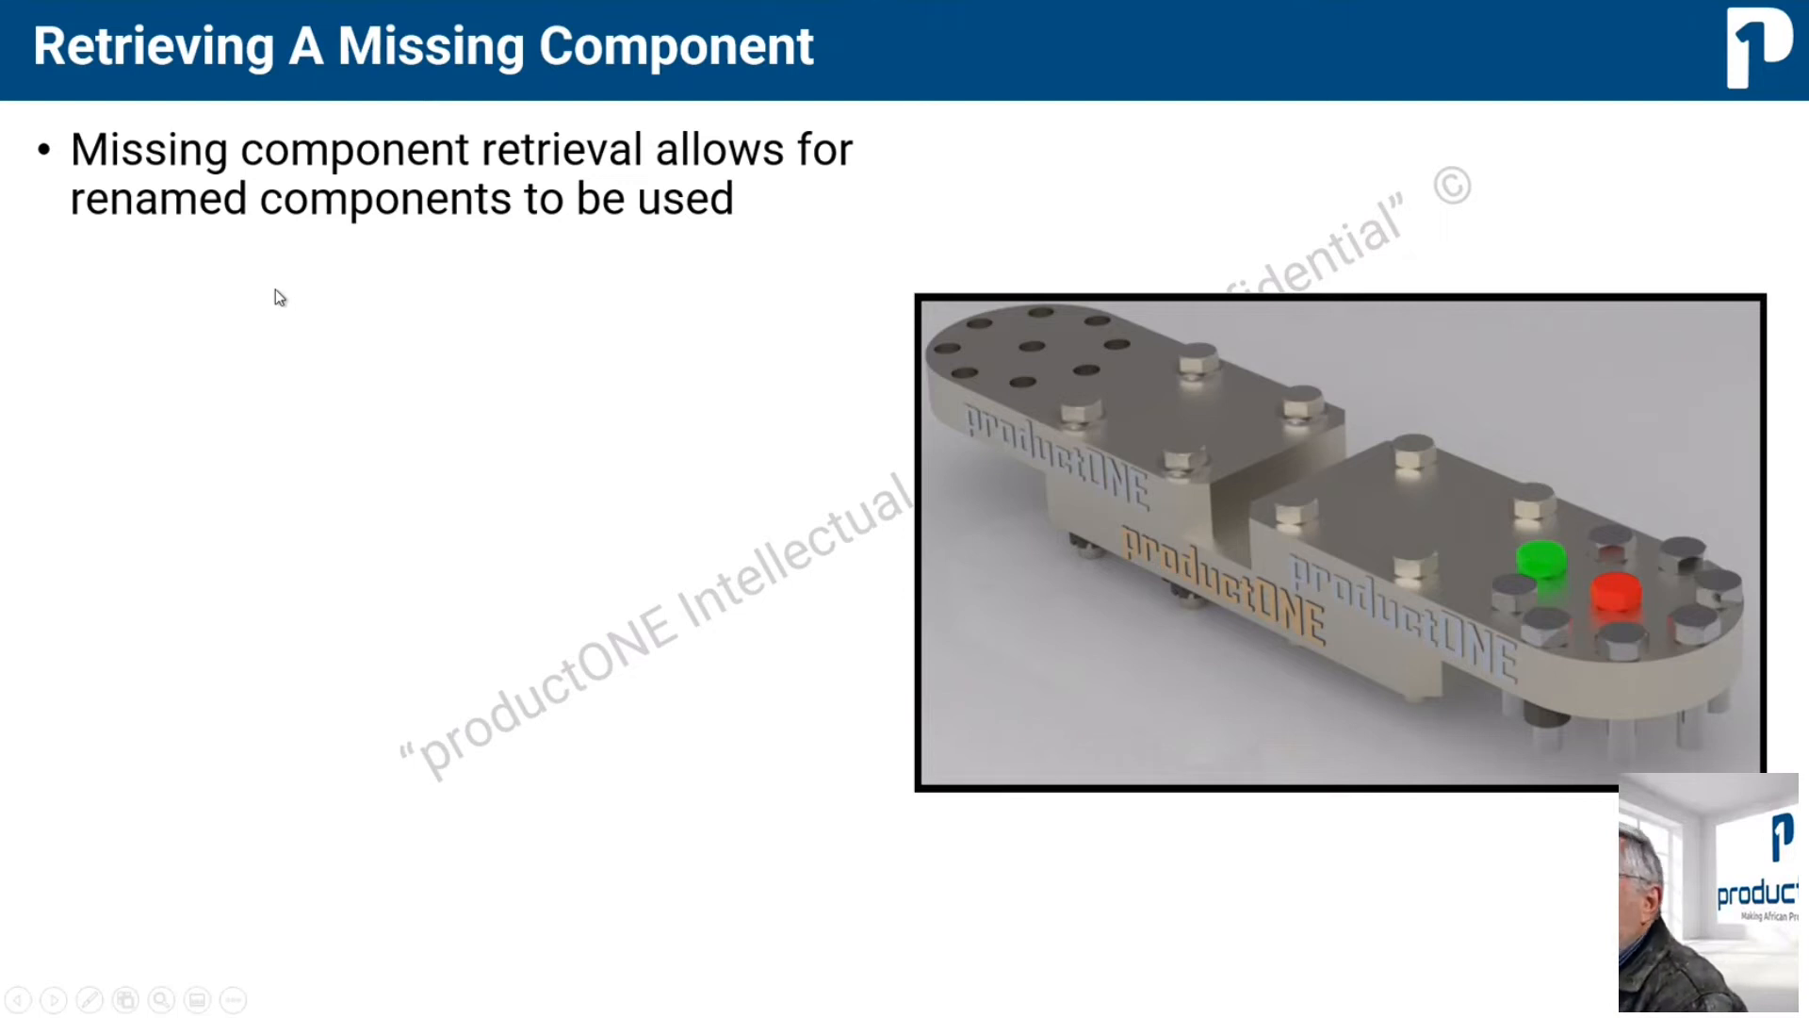
click(457, 390)
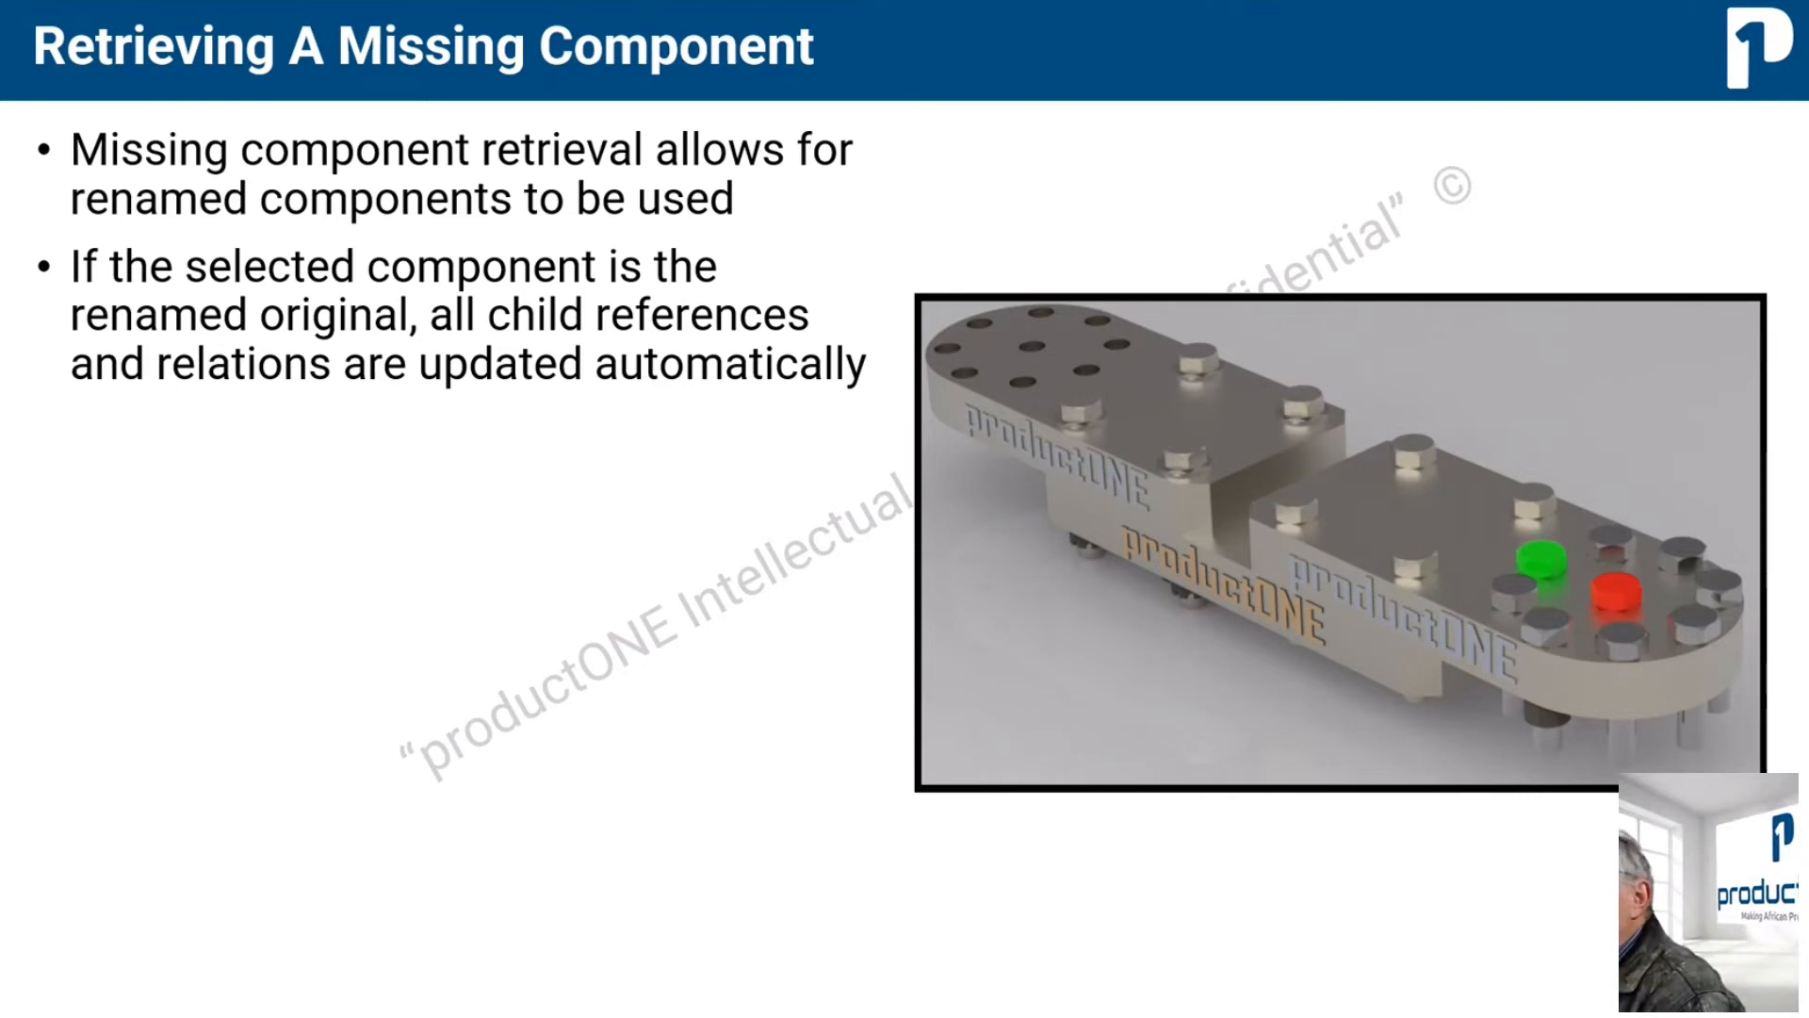
click(569, 488)
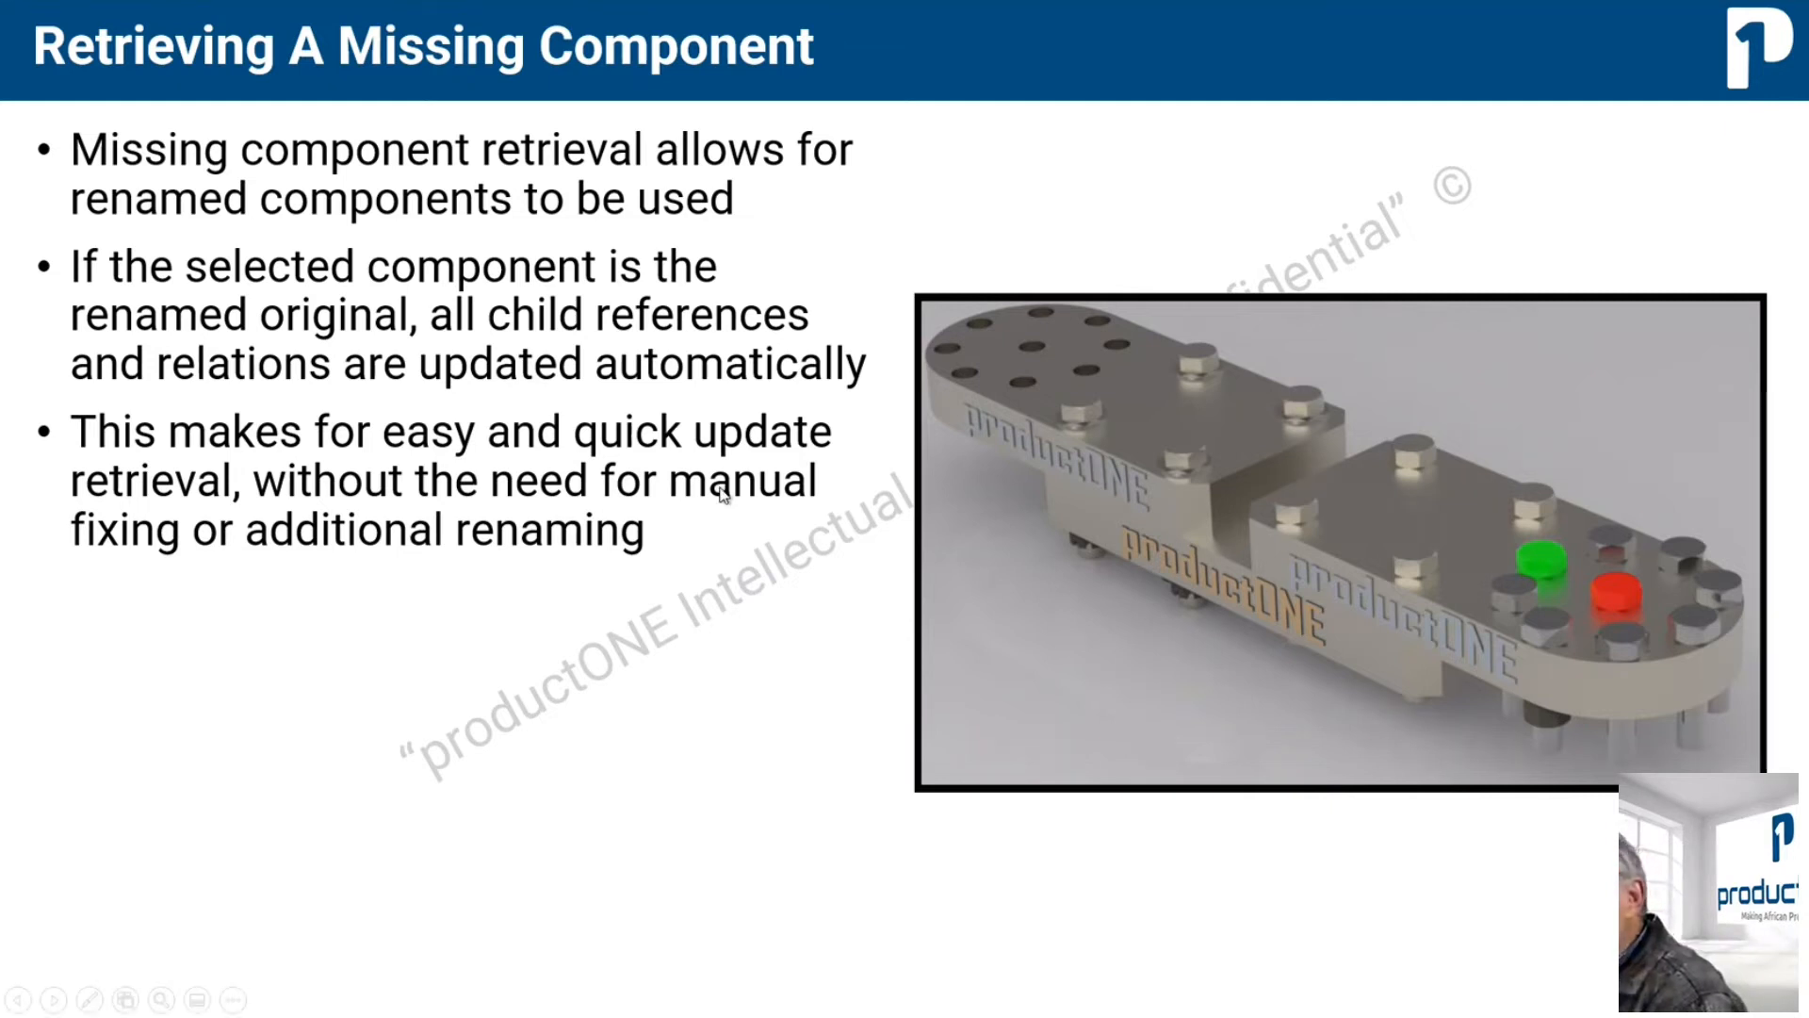
- Switch back to Creo Parametric and open base_bolt_assy.asm from the Assembly folder
key(super)
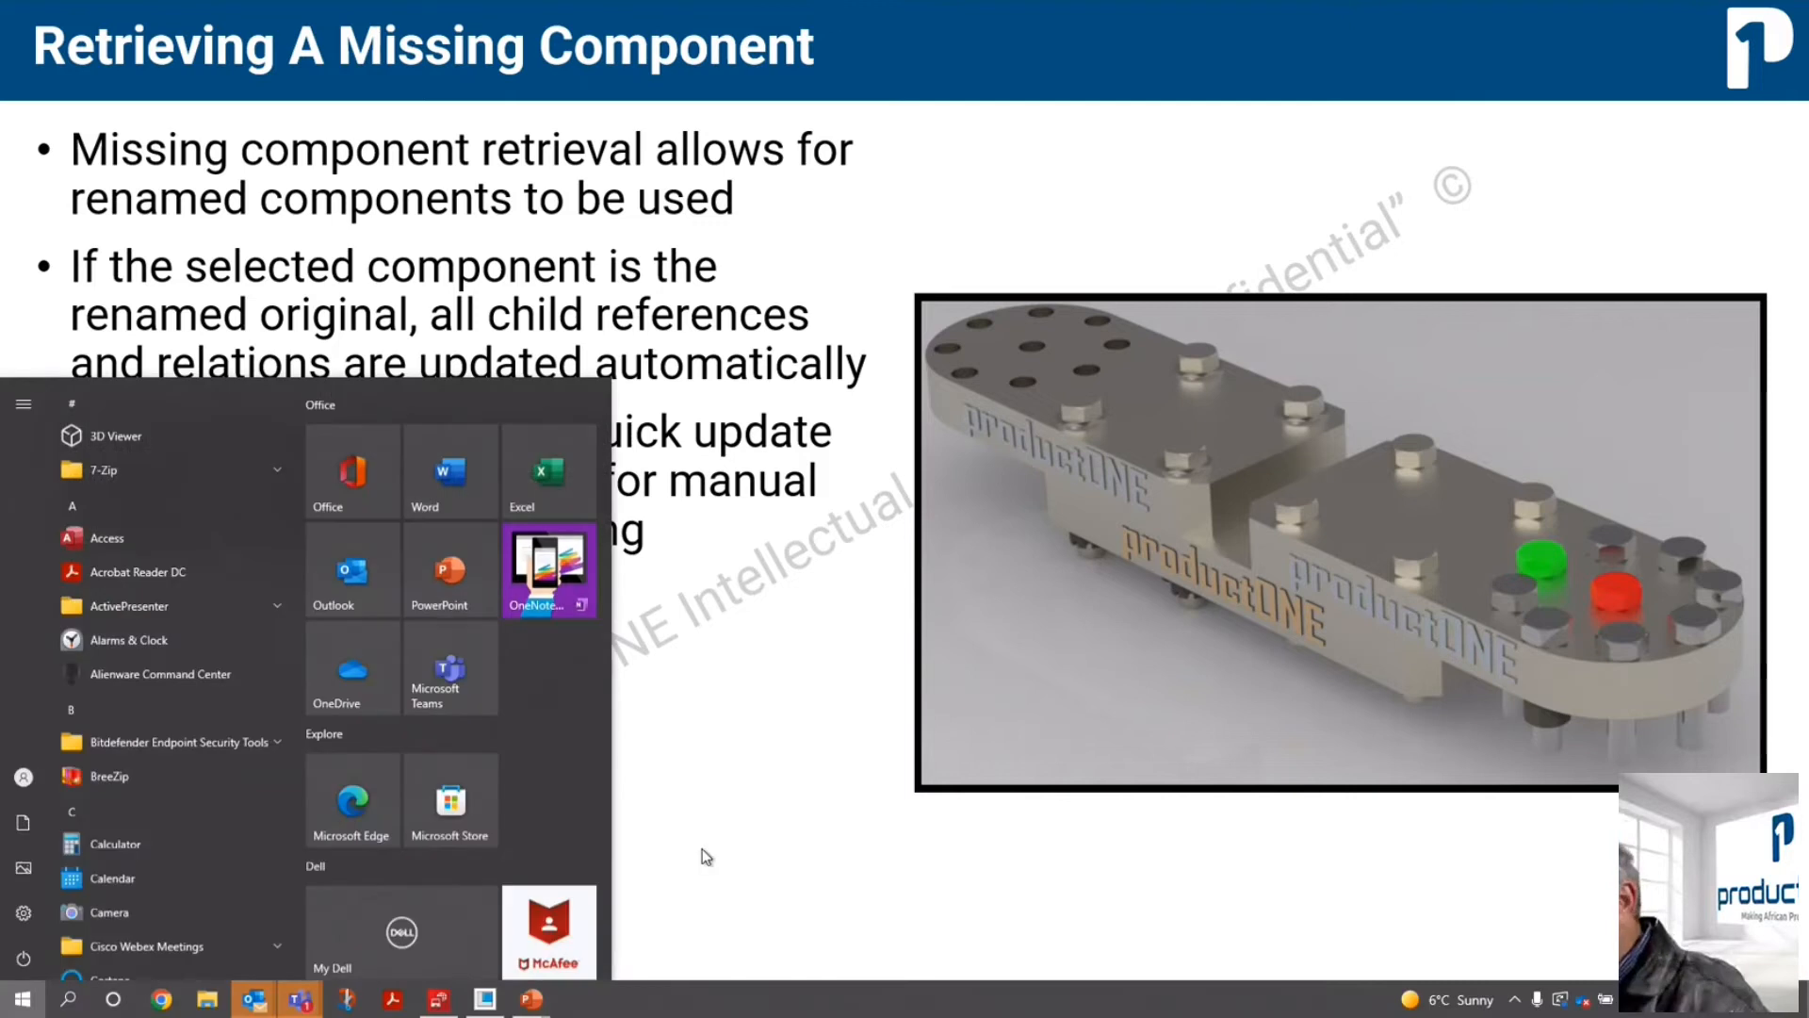
click(482, 998)
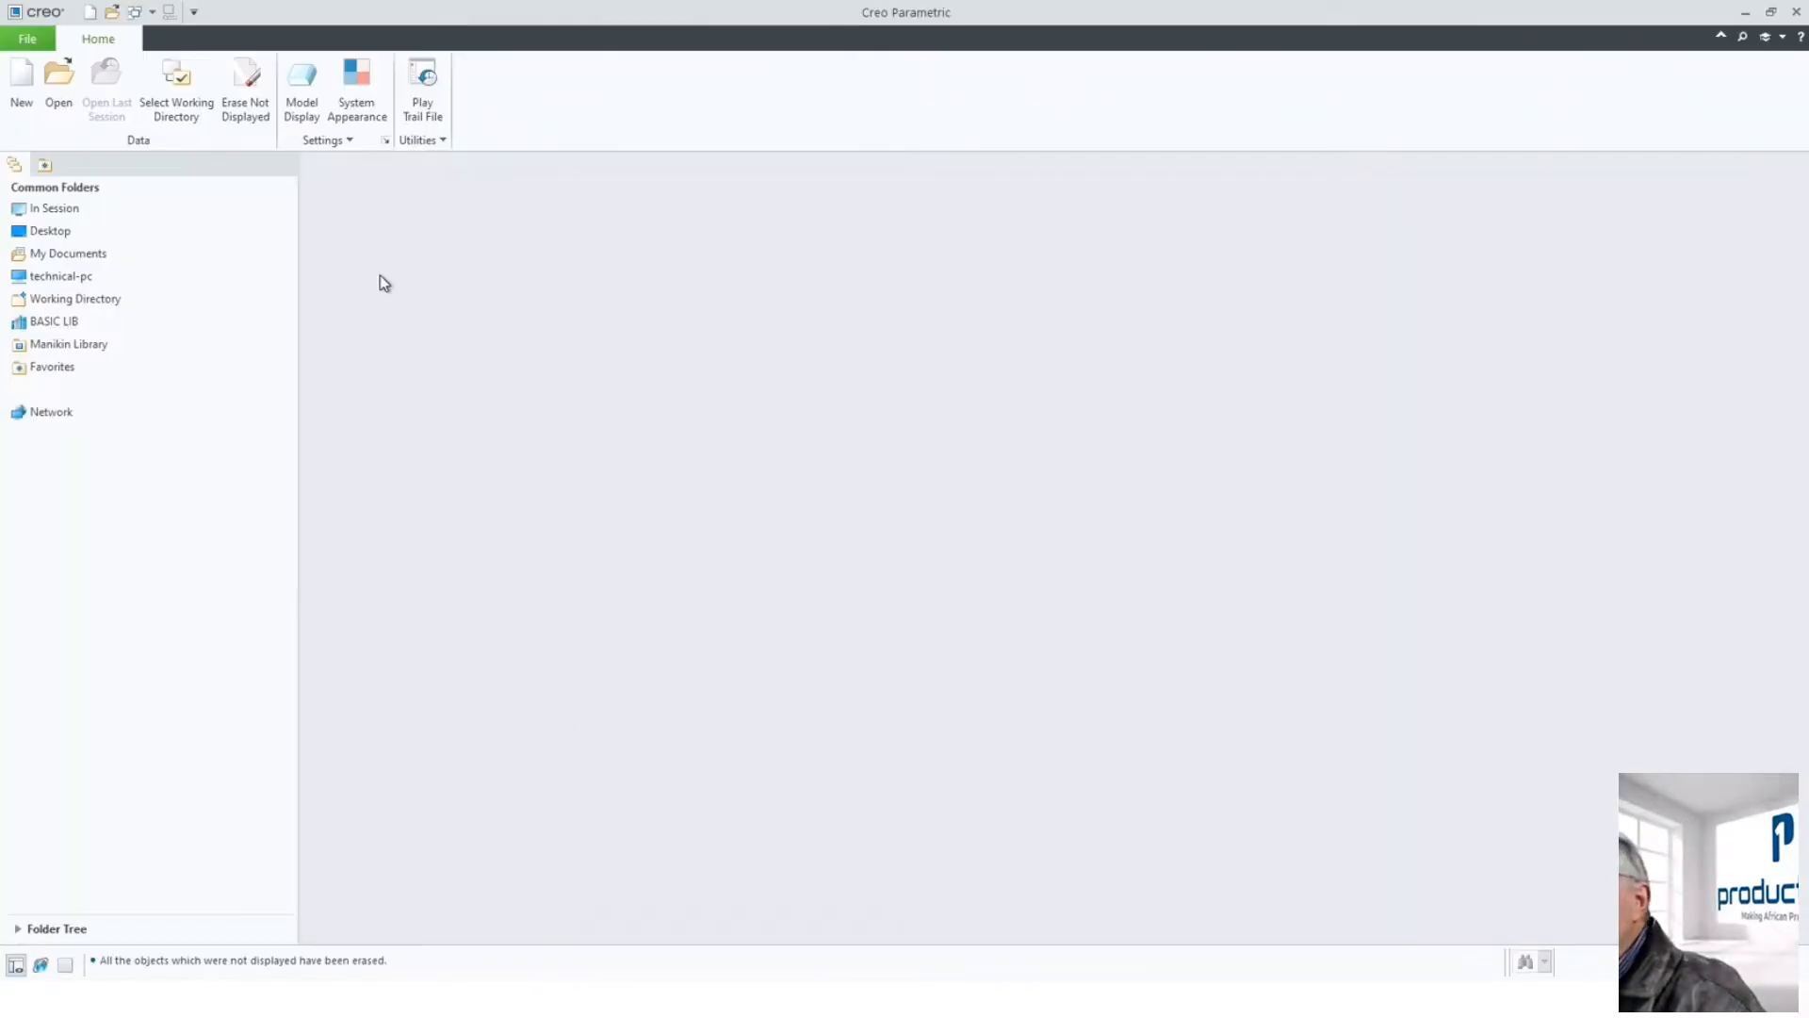
click(59, 77)
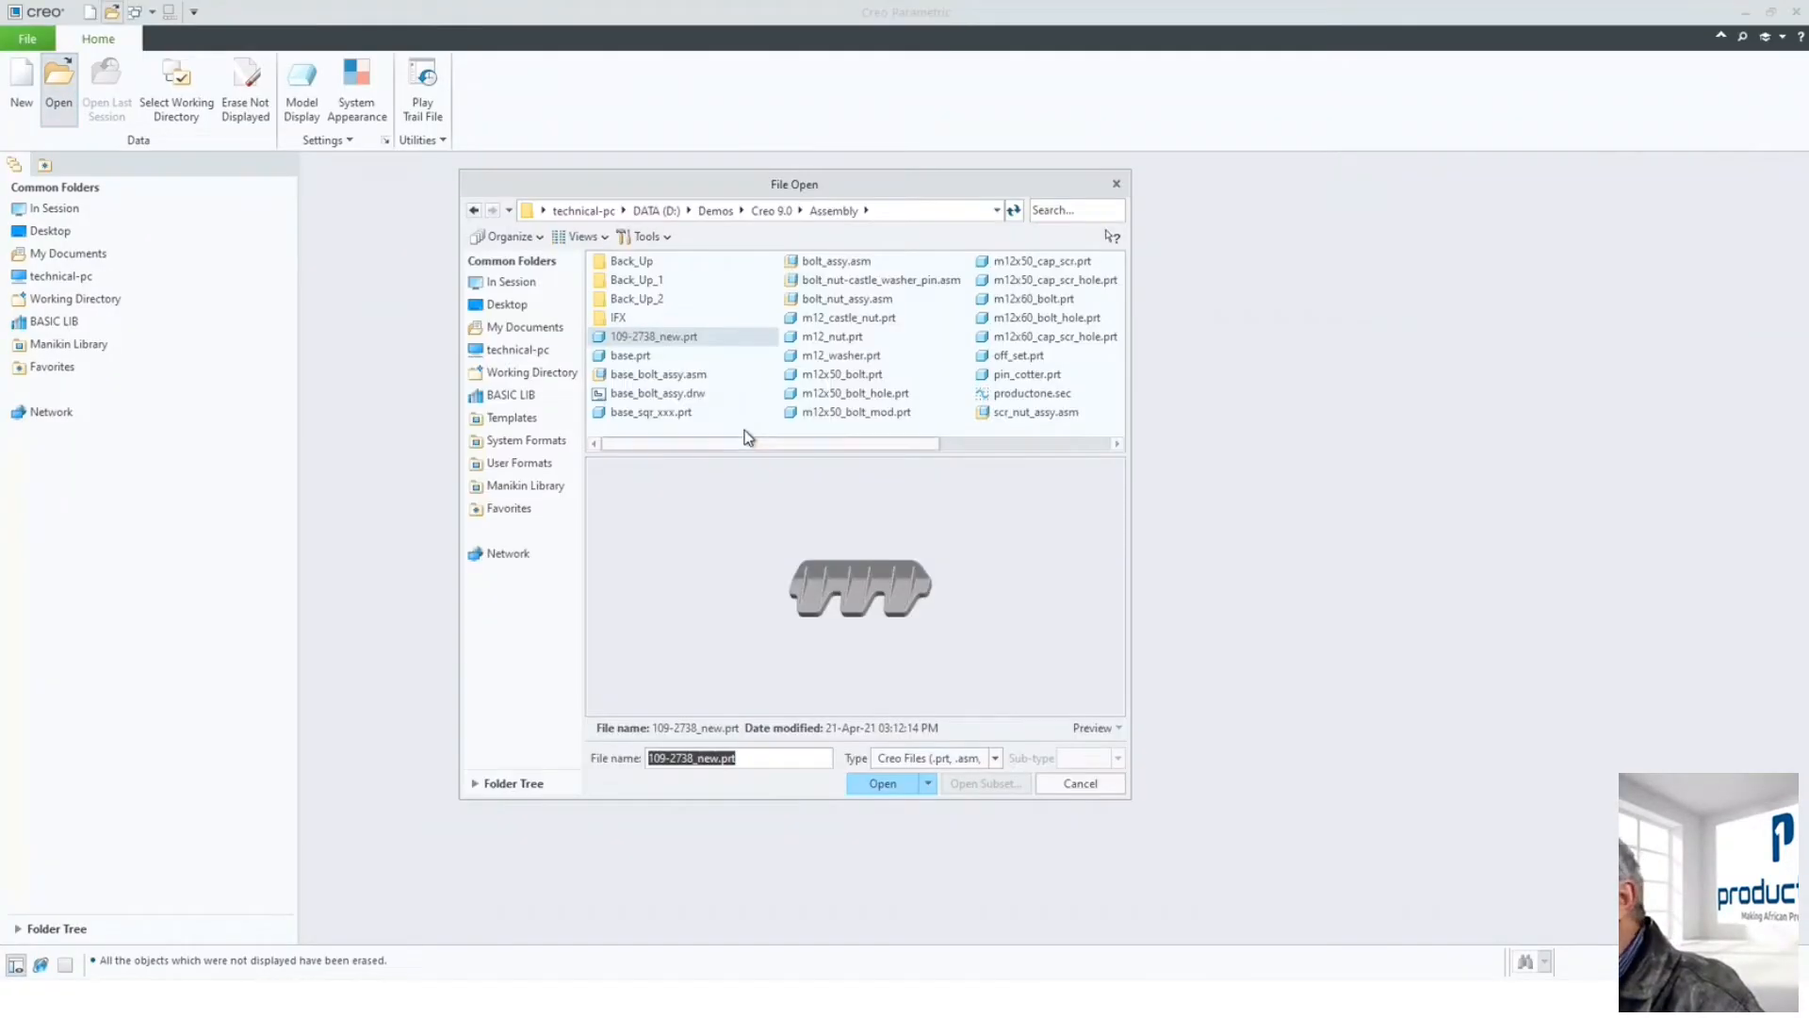
double_click(655, 377)
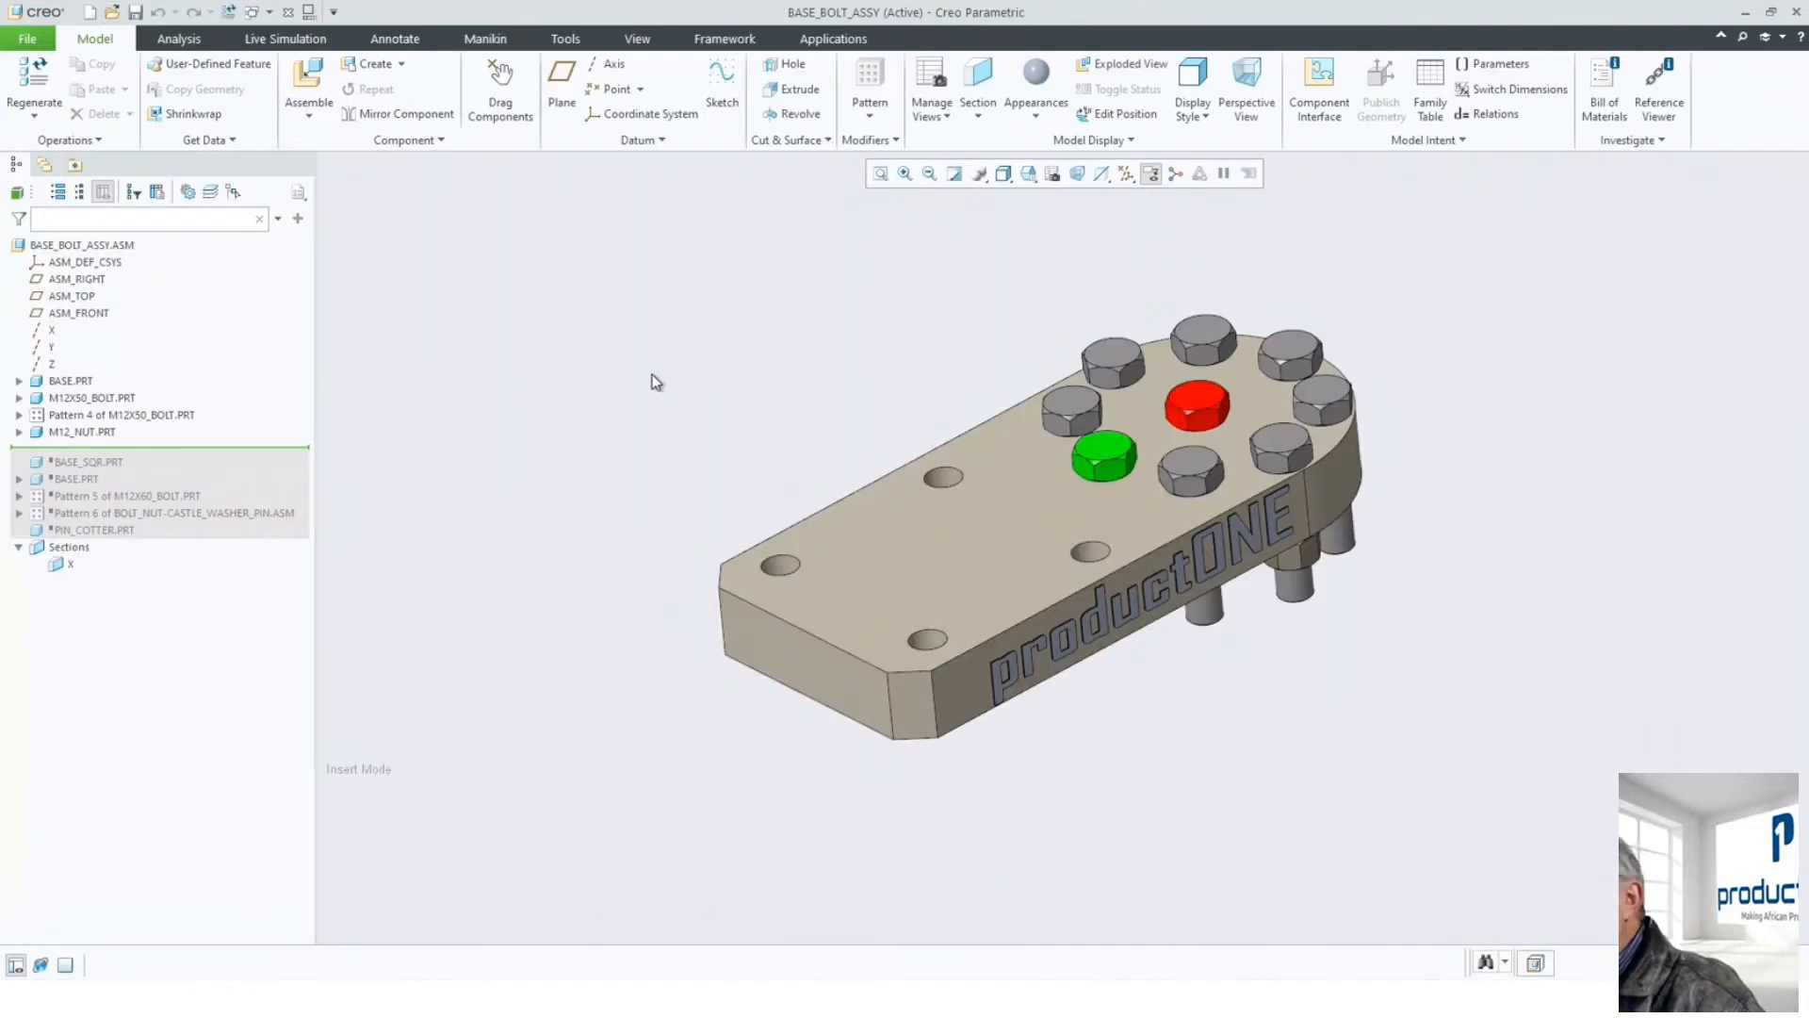
- Move the model tree's insertion marker below PIN_COTTER.PRT and expand the outdated placement entry in the Notification Center
drag(281, 452, 275, 543)
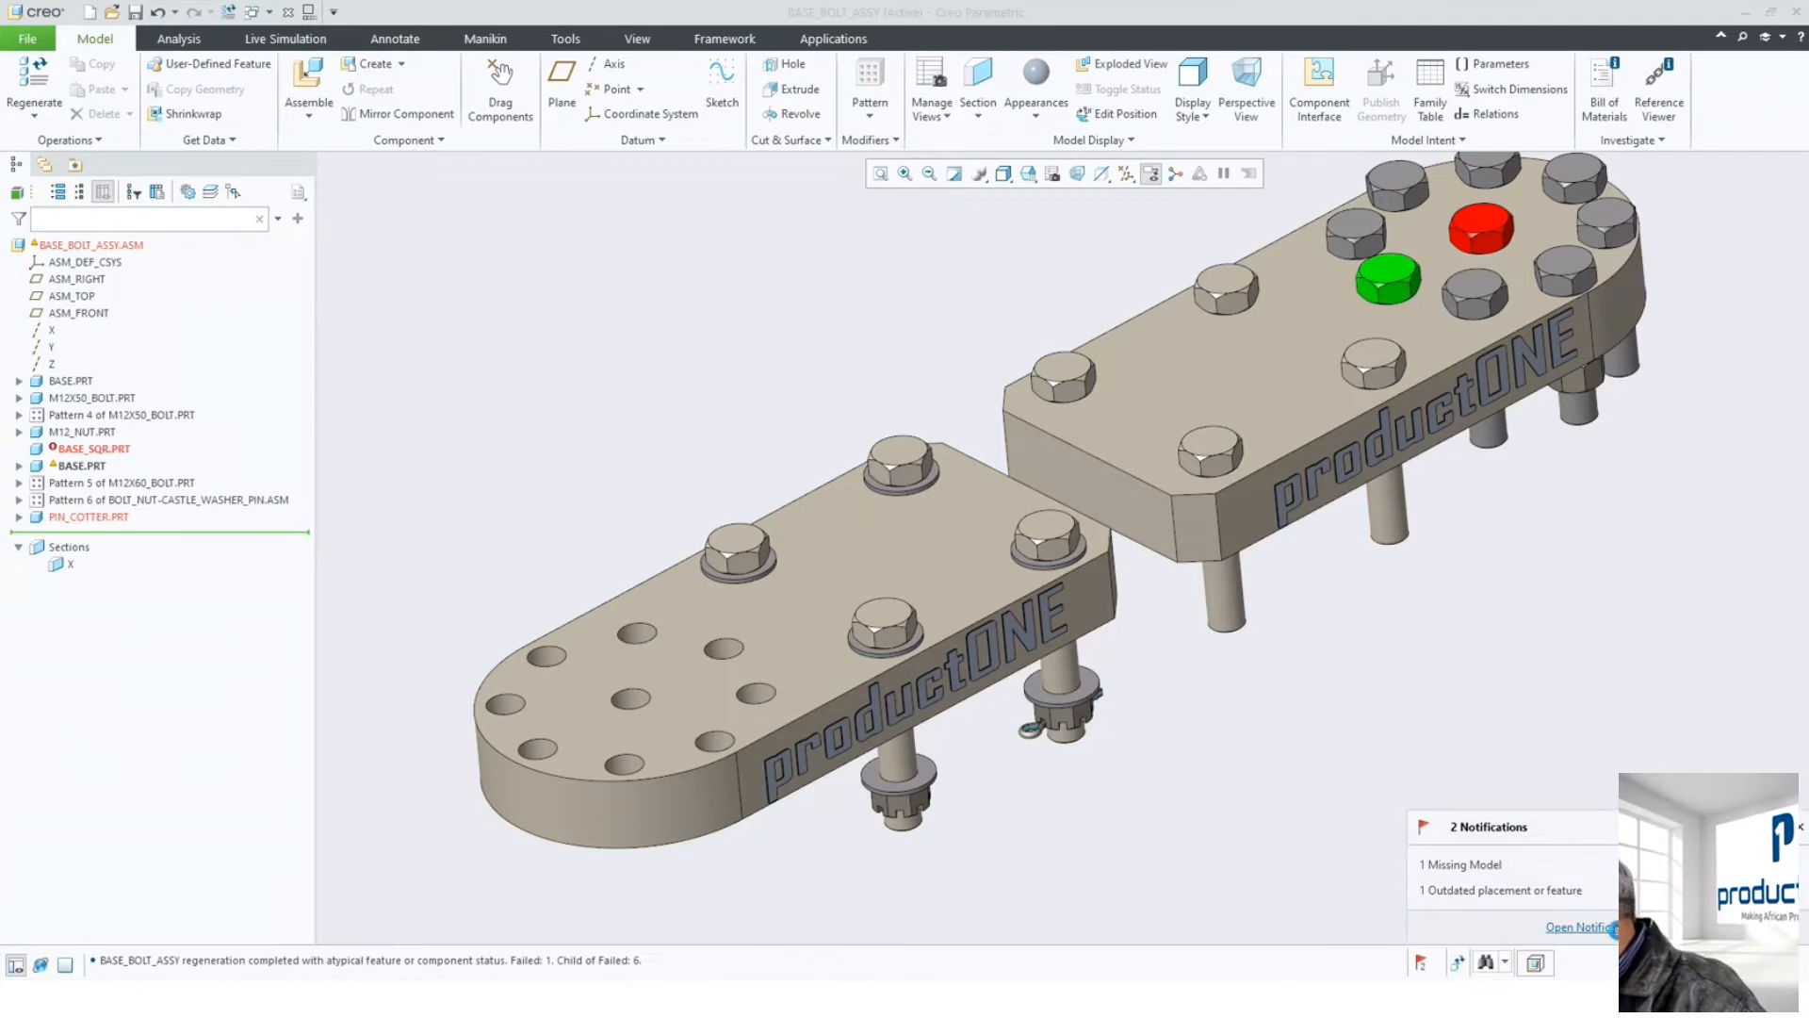
click(1583, 928)
click(614, 355)
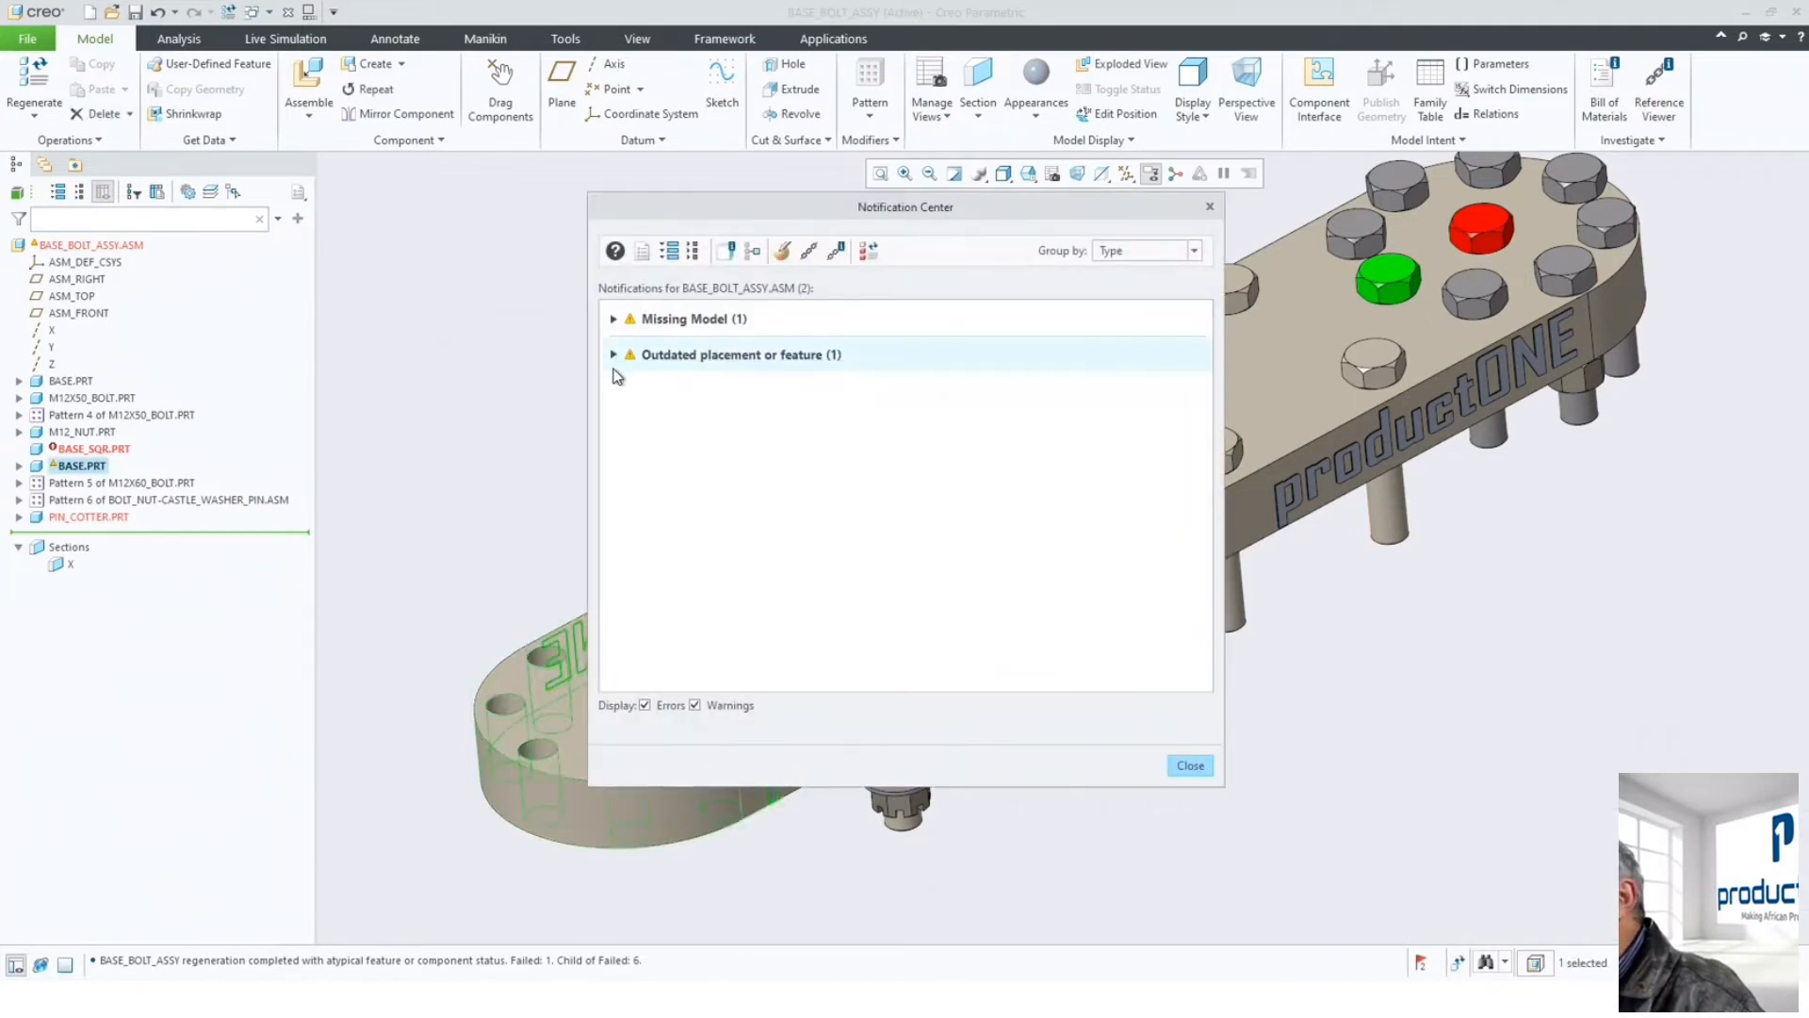
click(631, 387)
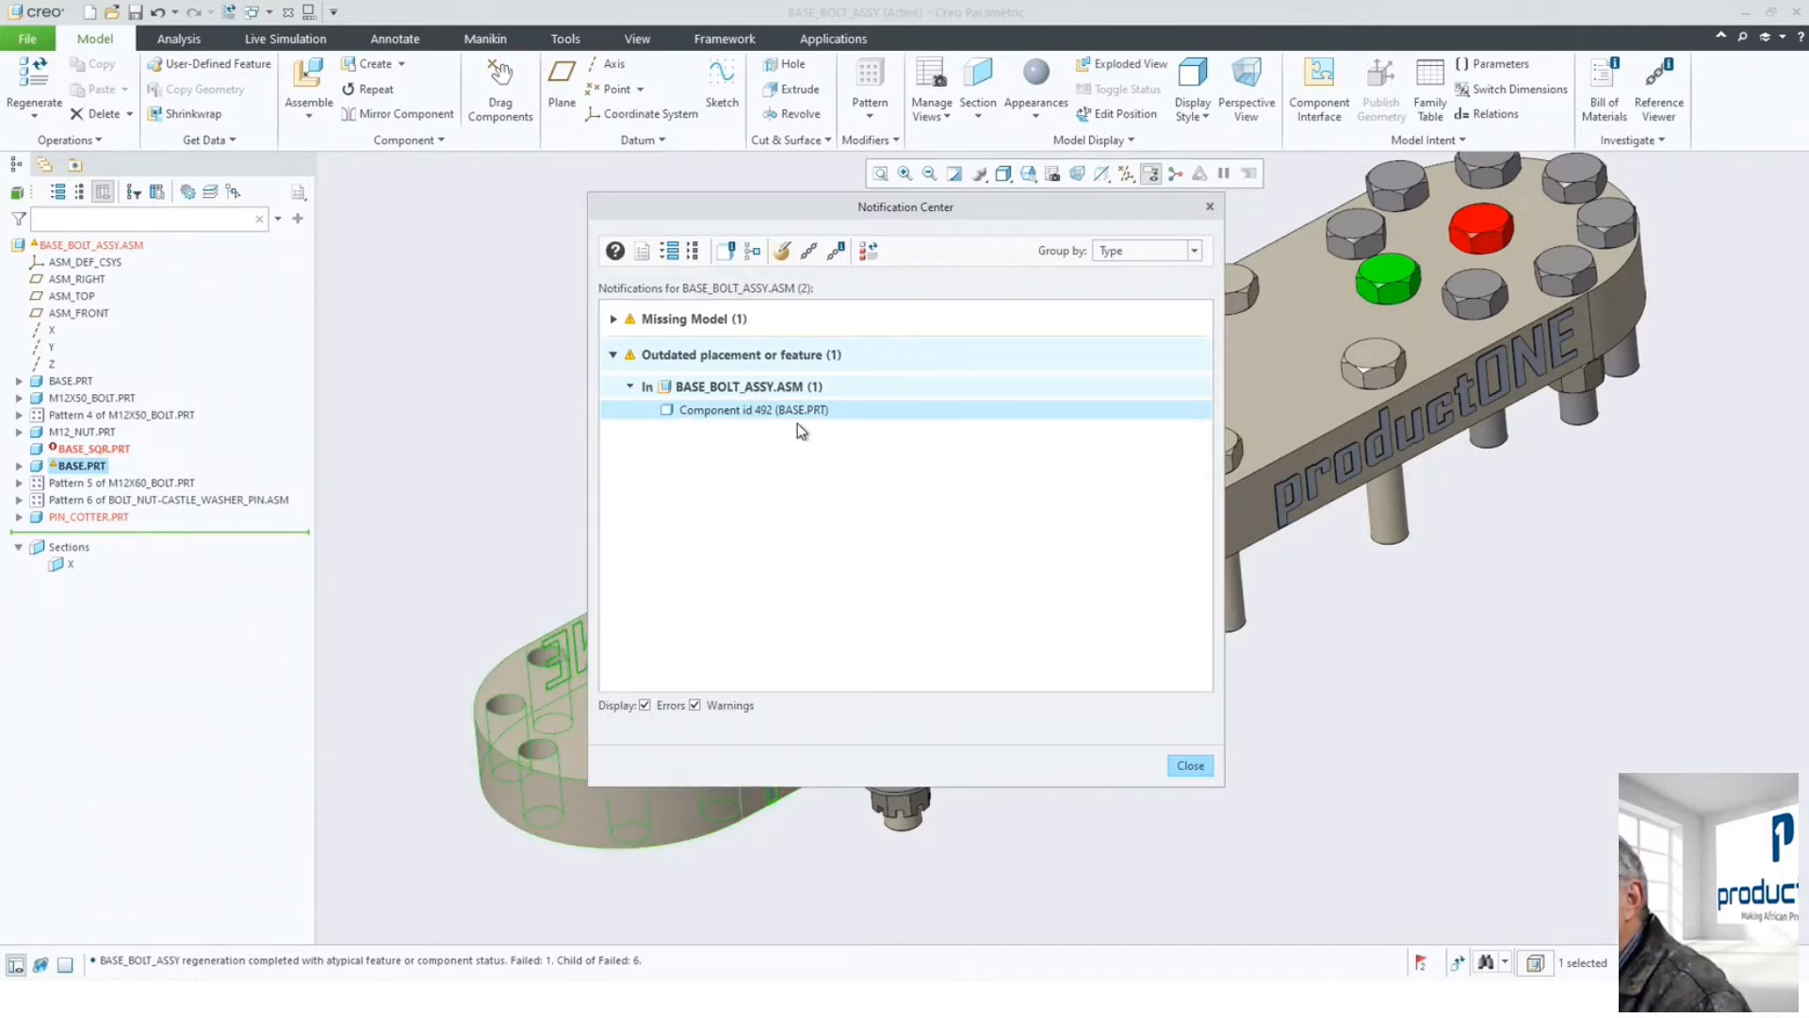
- Retrieve the missing component BASE_SQR.PRT using the renamed file base_sqr_xxx.prt, accepting the potential name mismatch
right_click(119, 456)
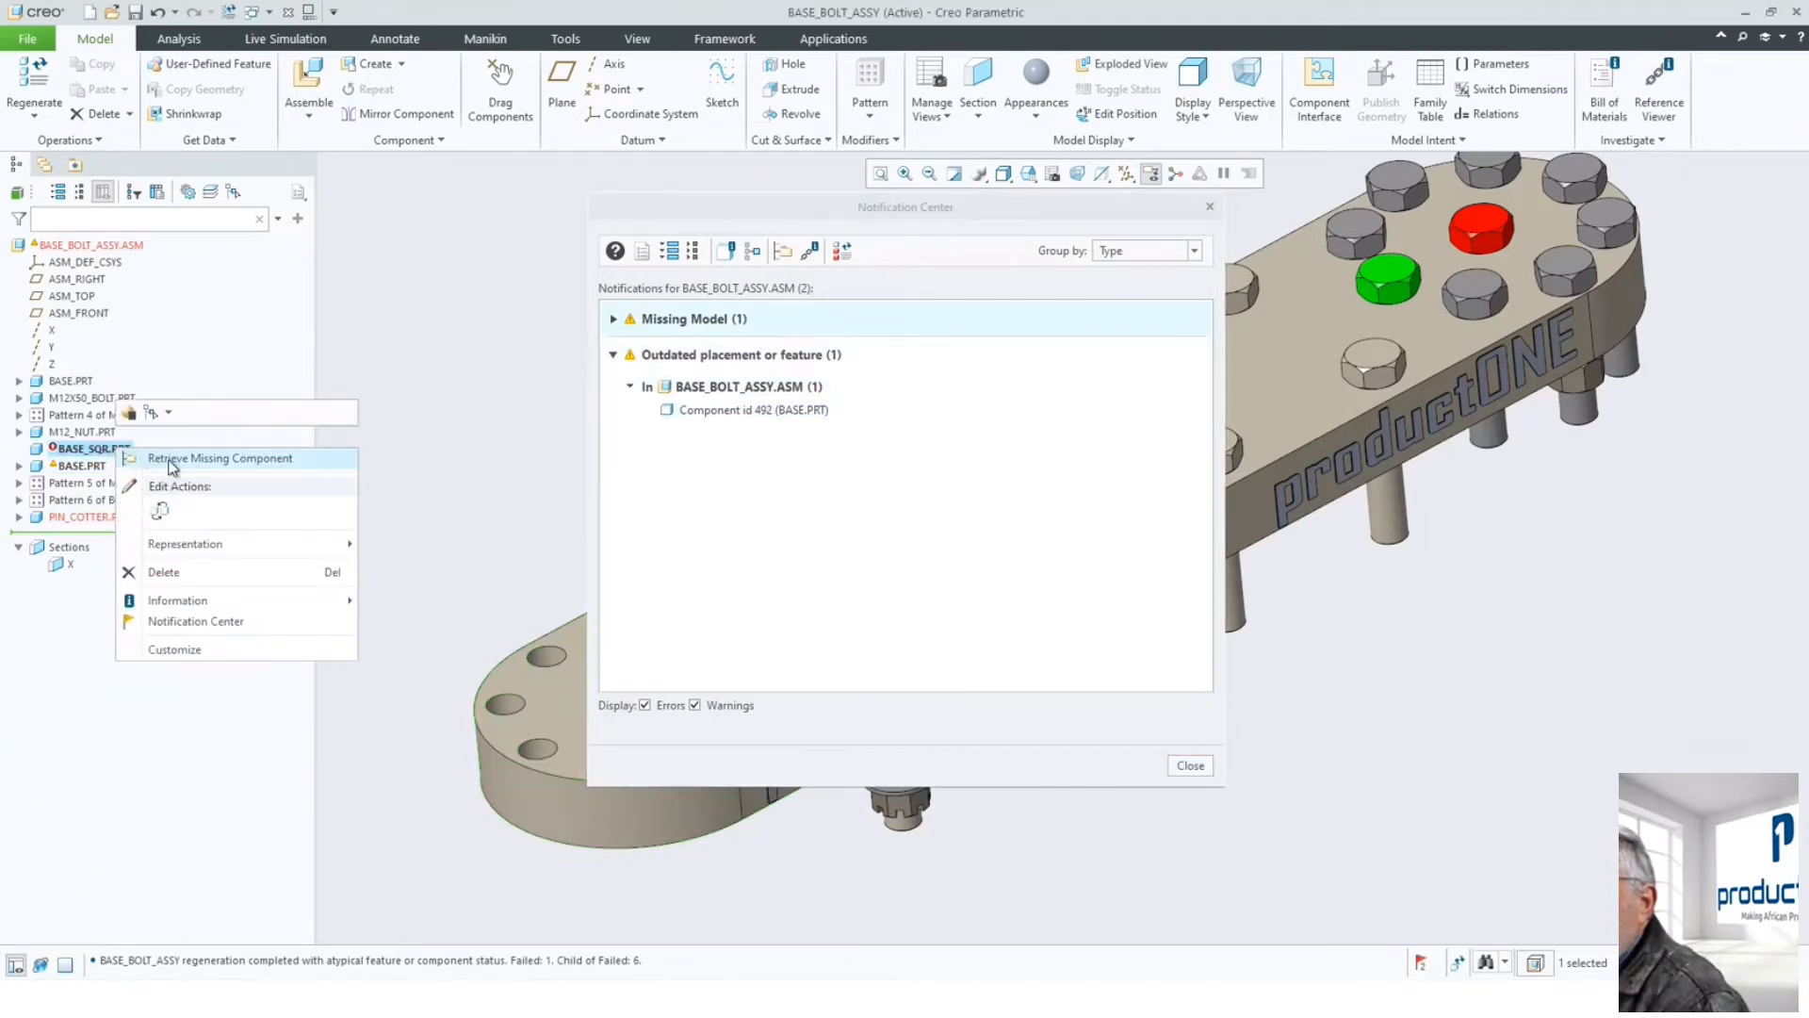
click(172, 459)
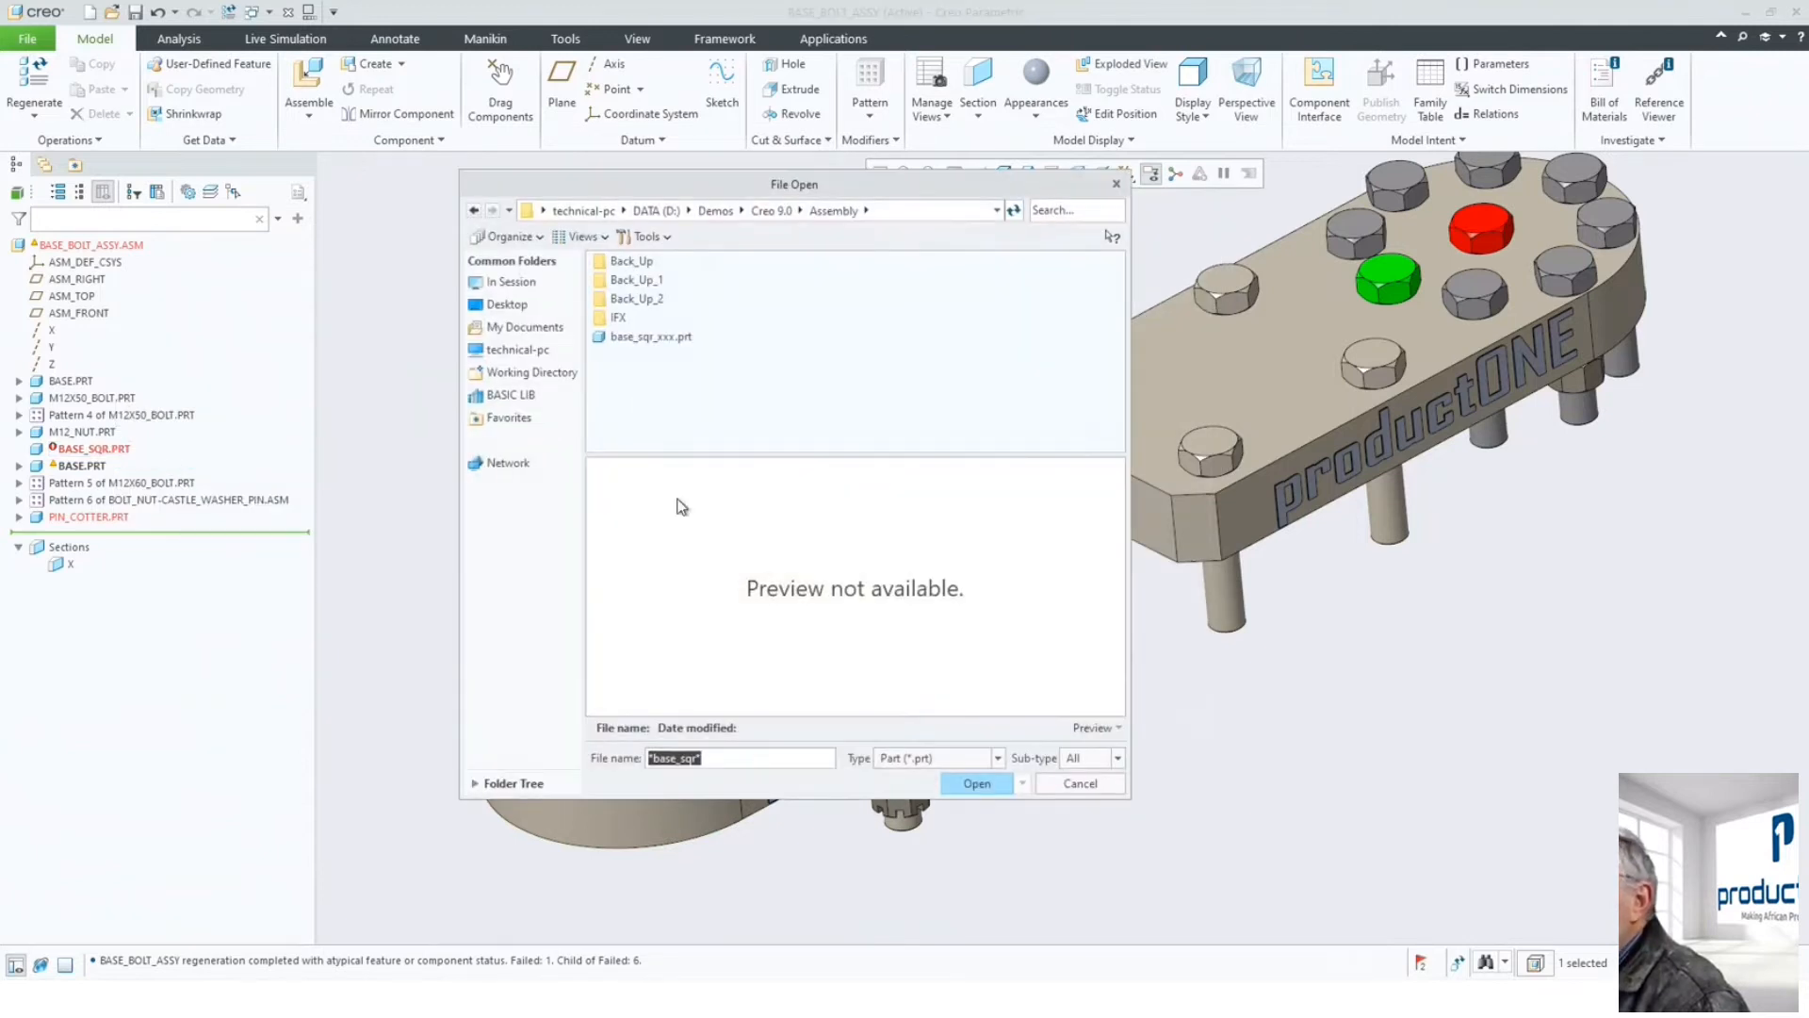
click(675, 339)
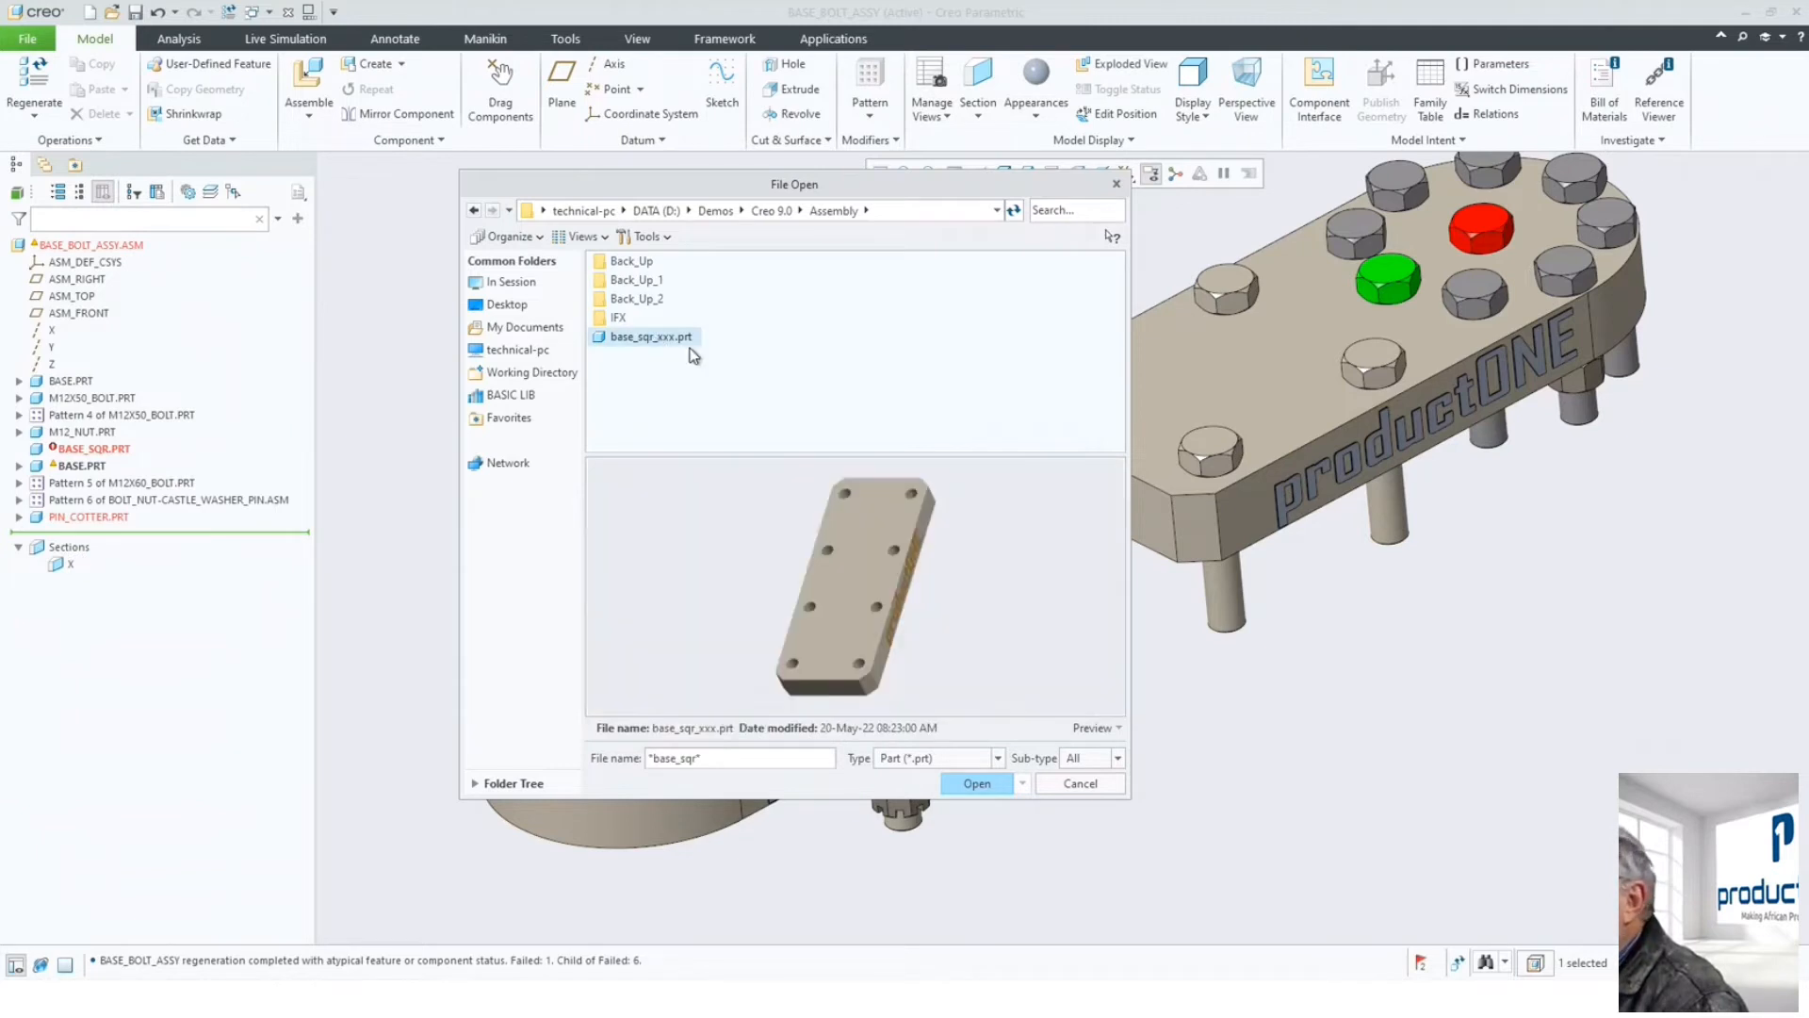
click(975, 783)
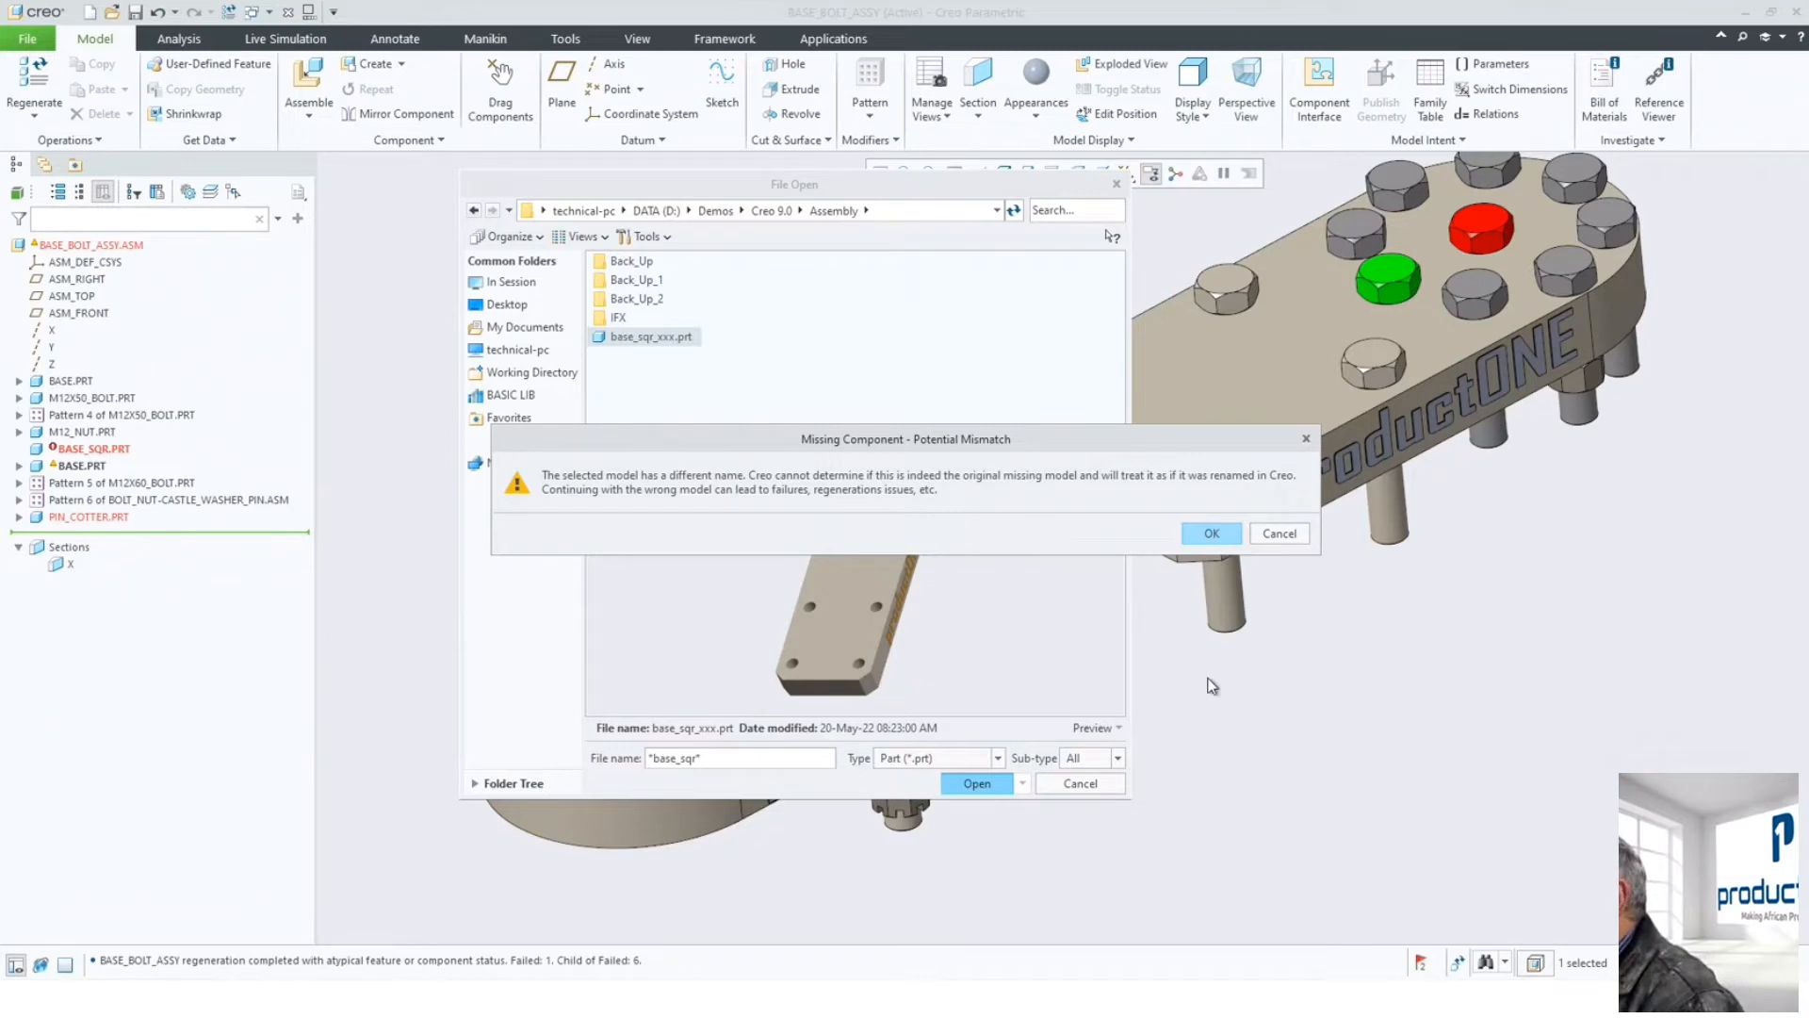
click(1212, 534)
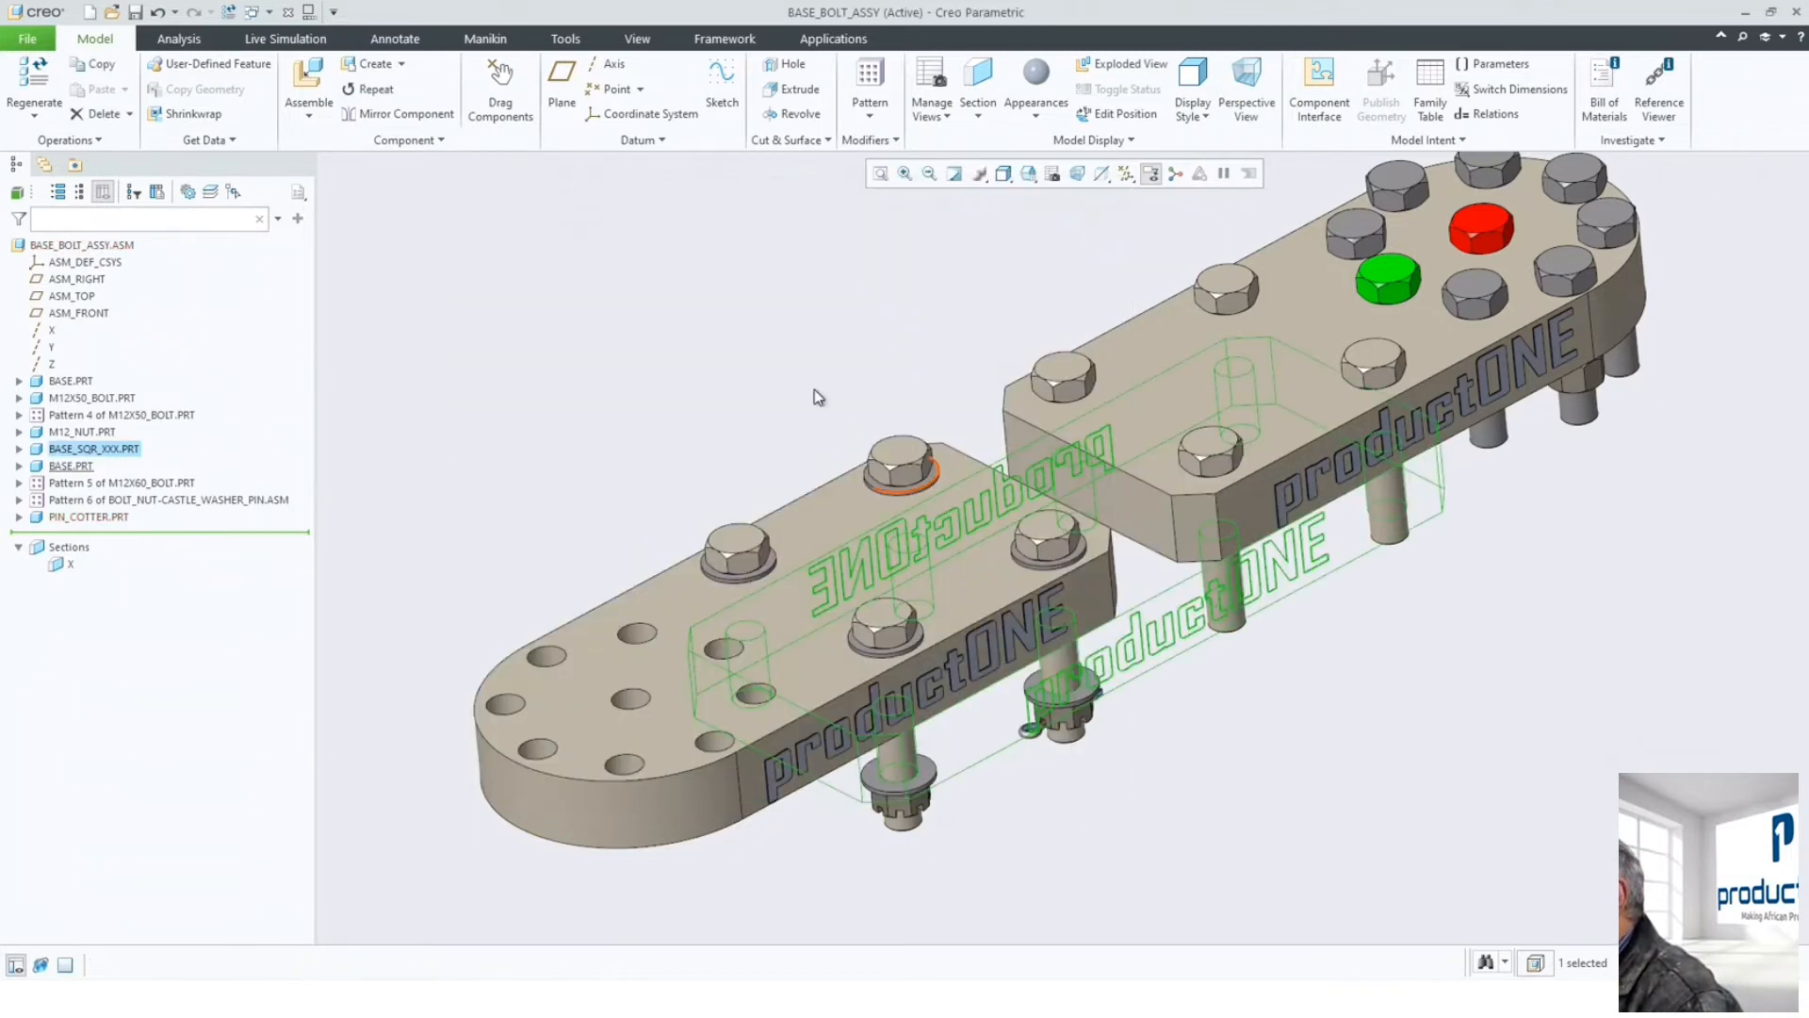
mouse_move(890, 308)
middle_down()
mouse_move(873, 278)
mouse_move(820, 271)
mouse_move(896, 299)
middle_up()
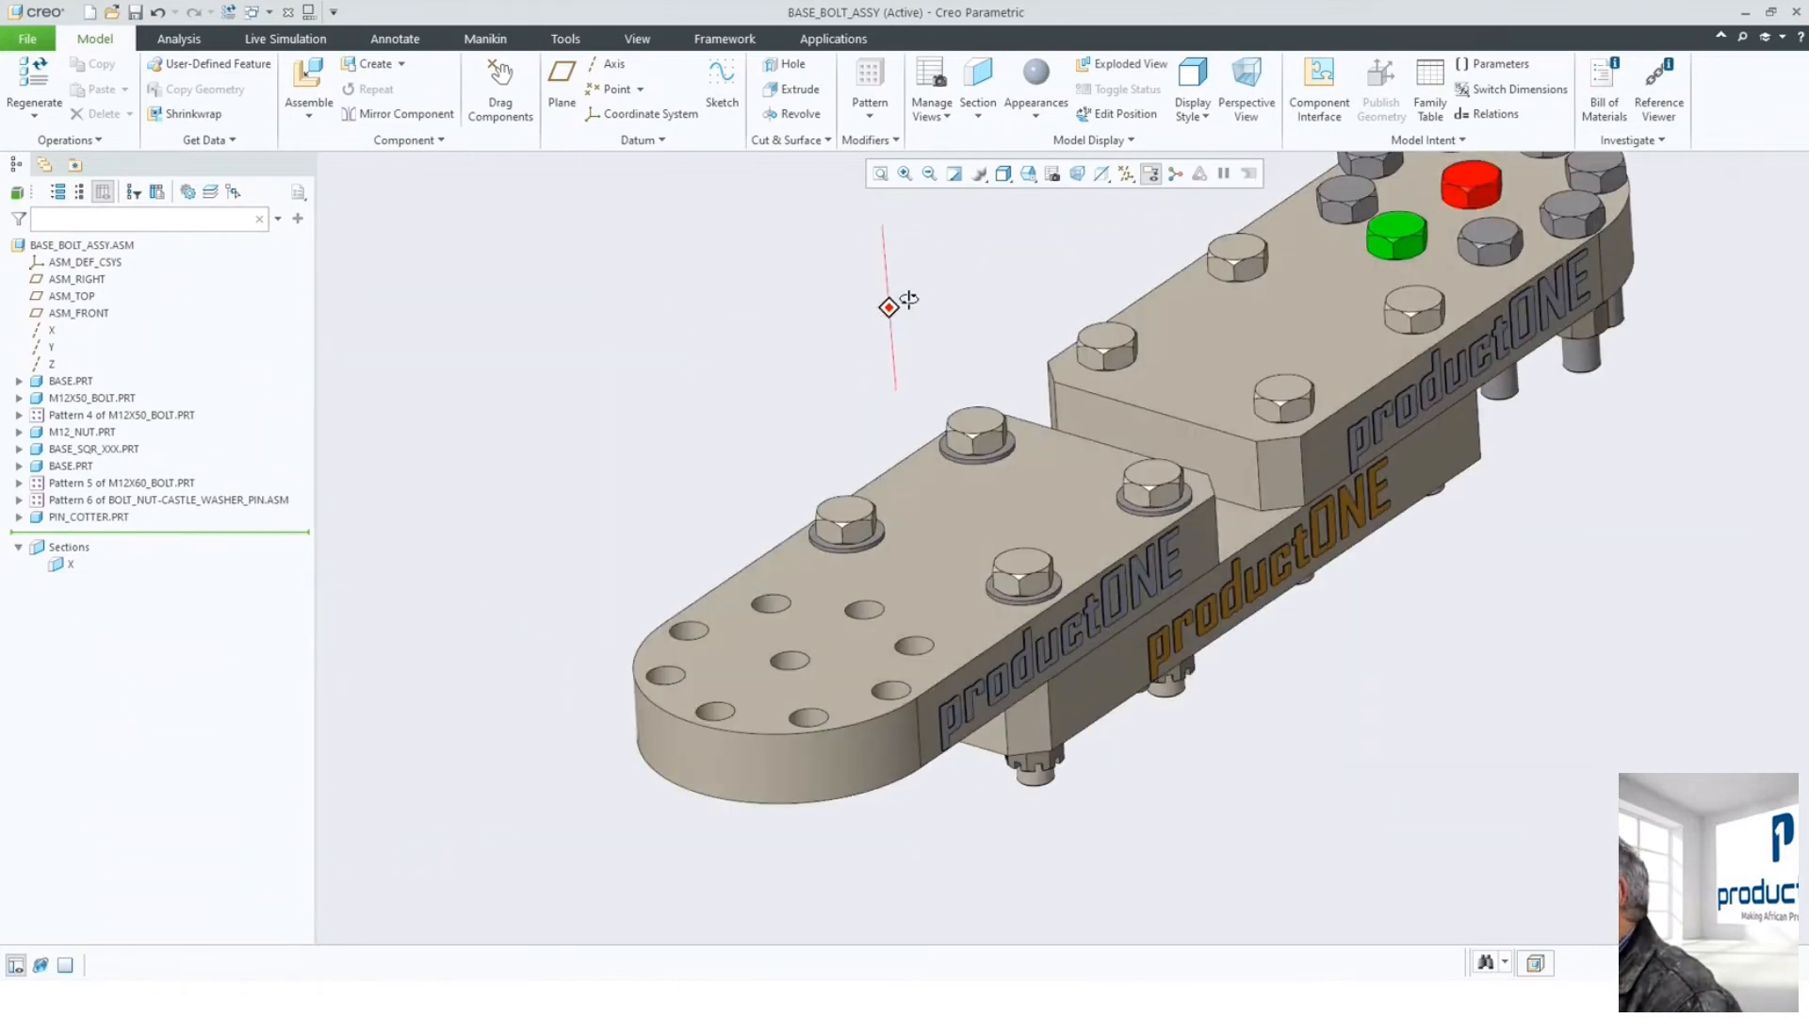
click(118, 247)
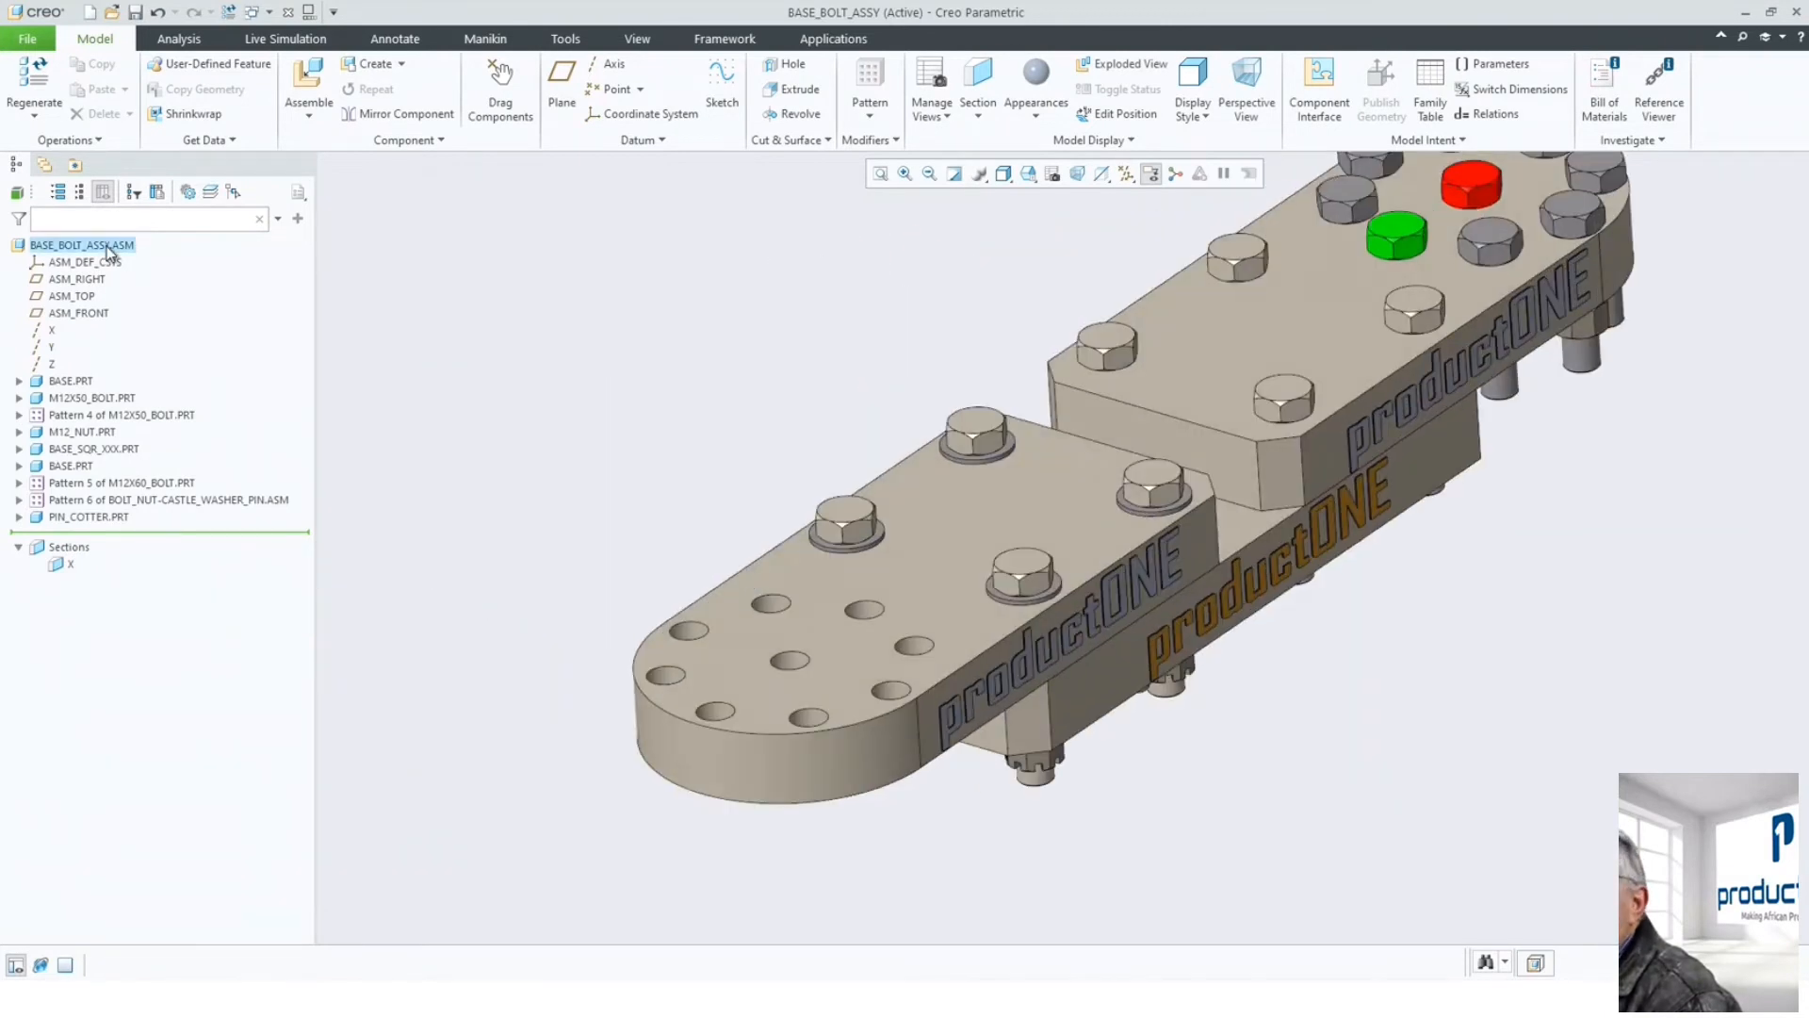
right_click(120, 249)
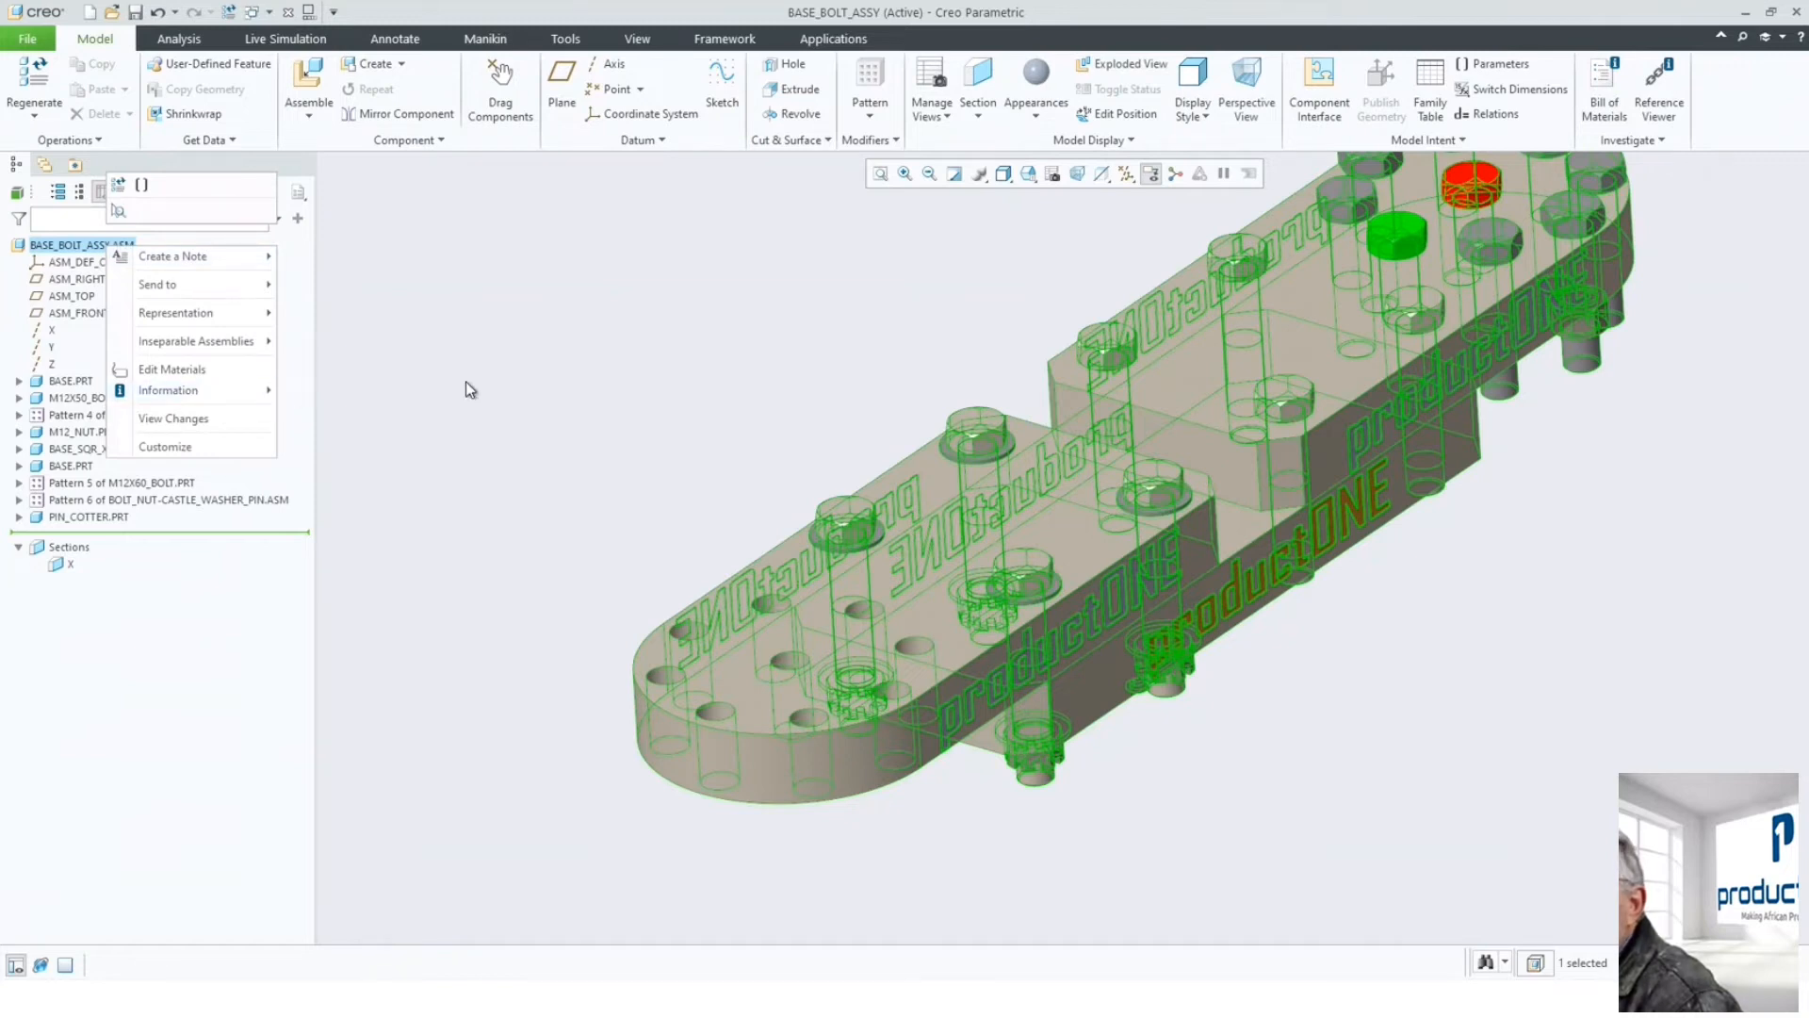
click(584, 299)
right_click(100, 247)
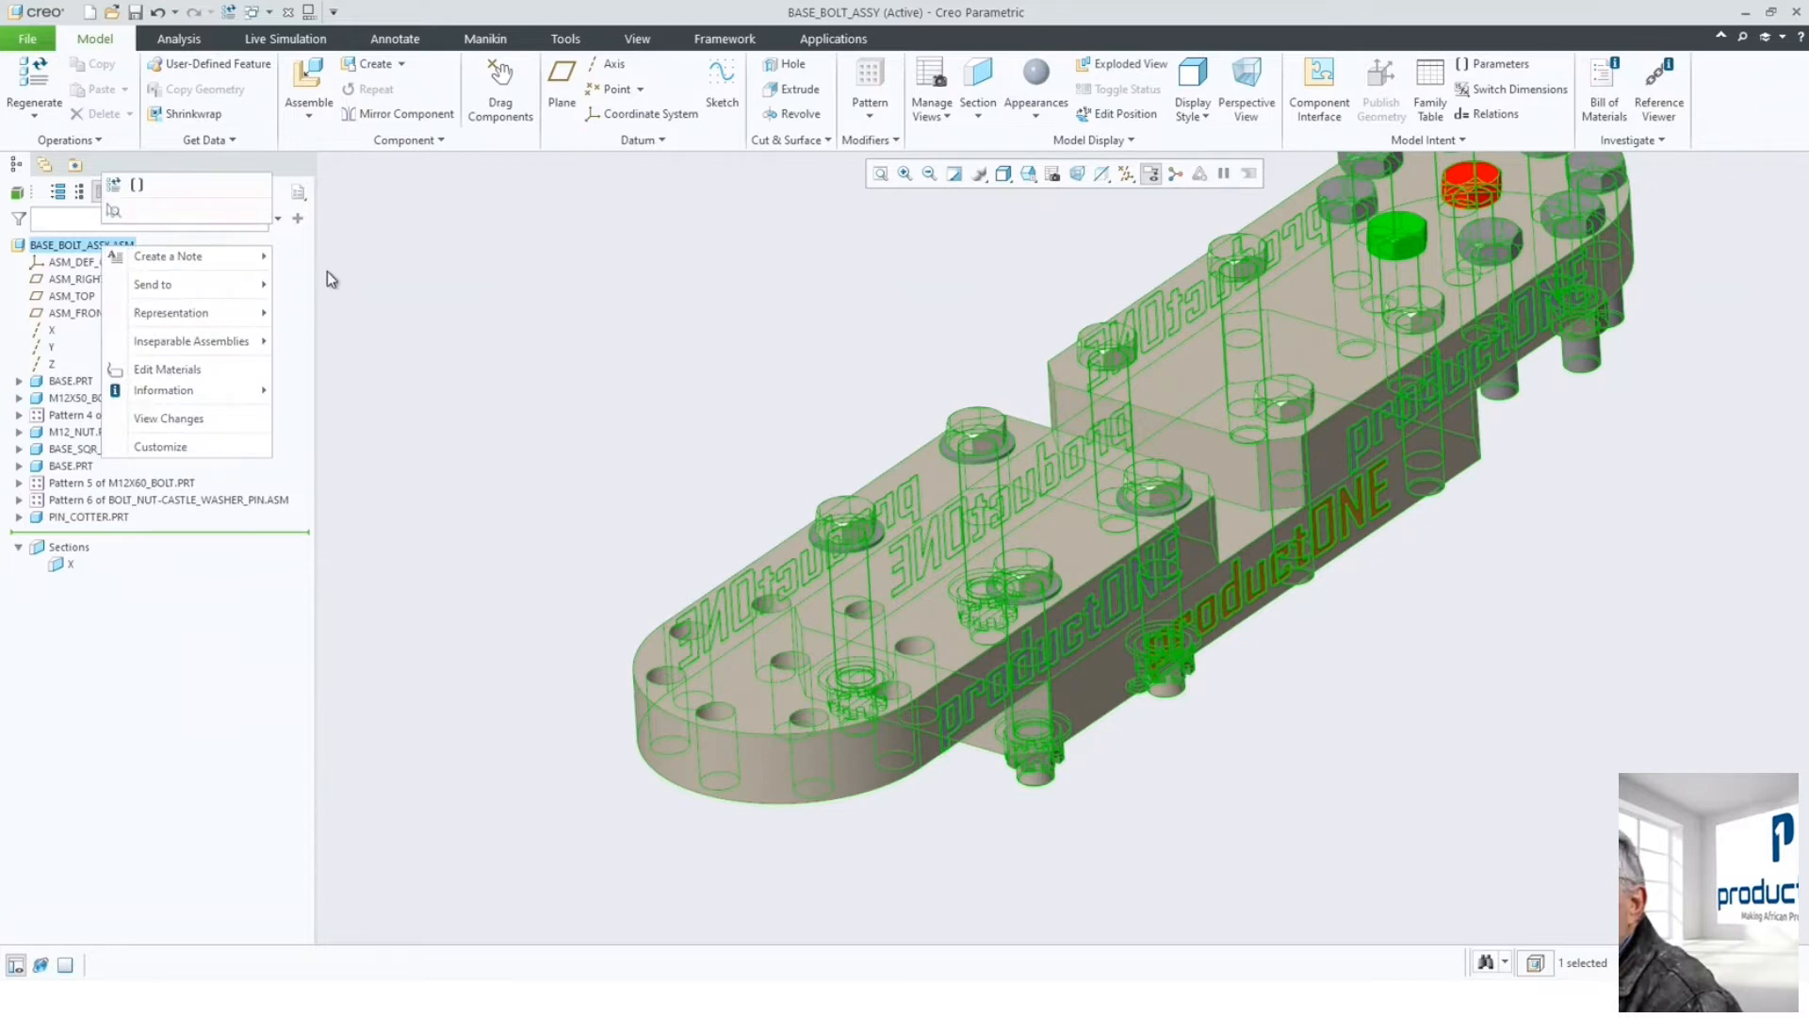
click(391, 312)
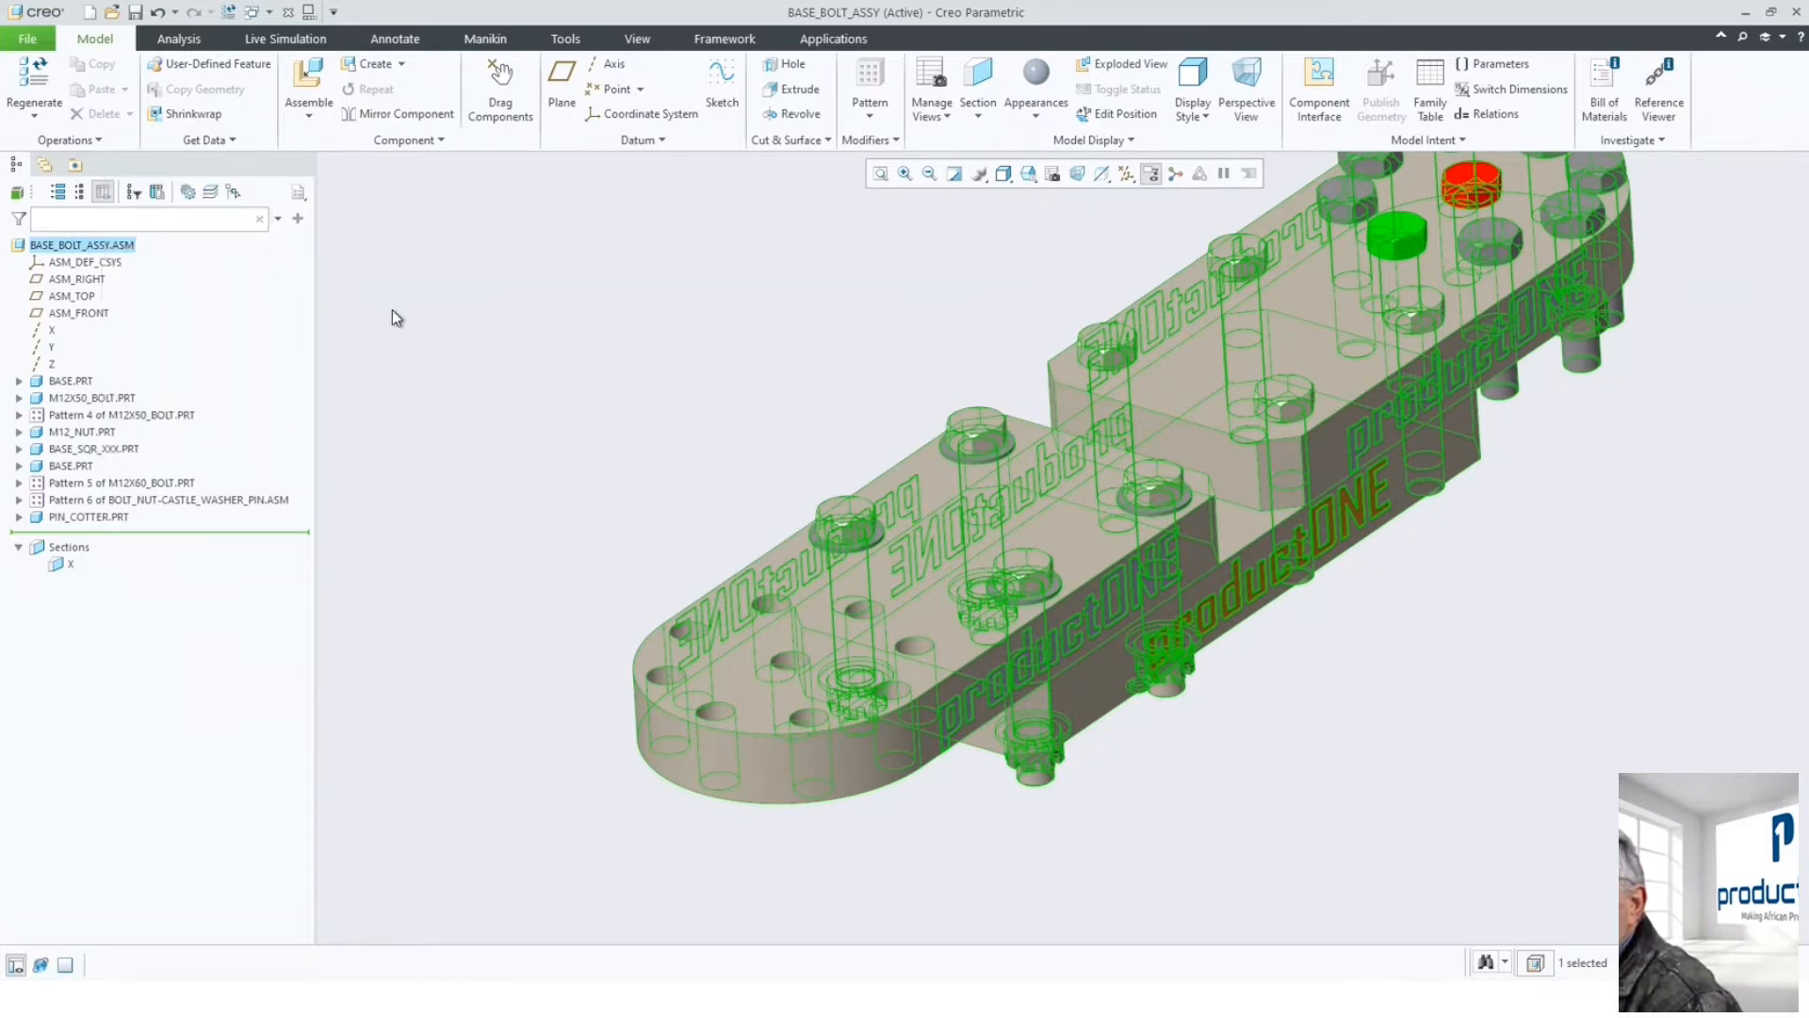
right_click(118, 247)
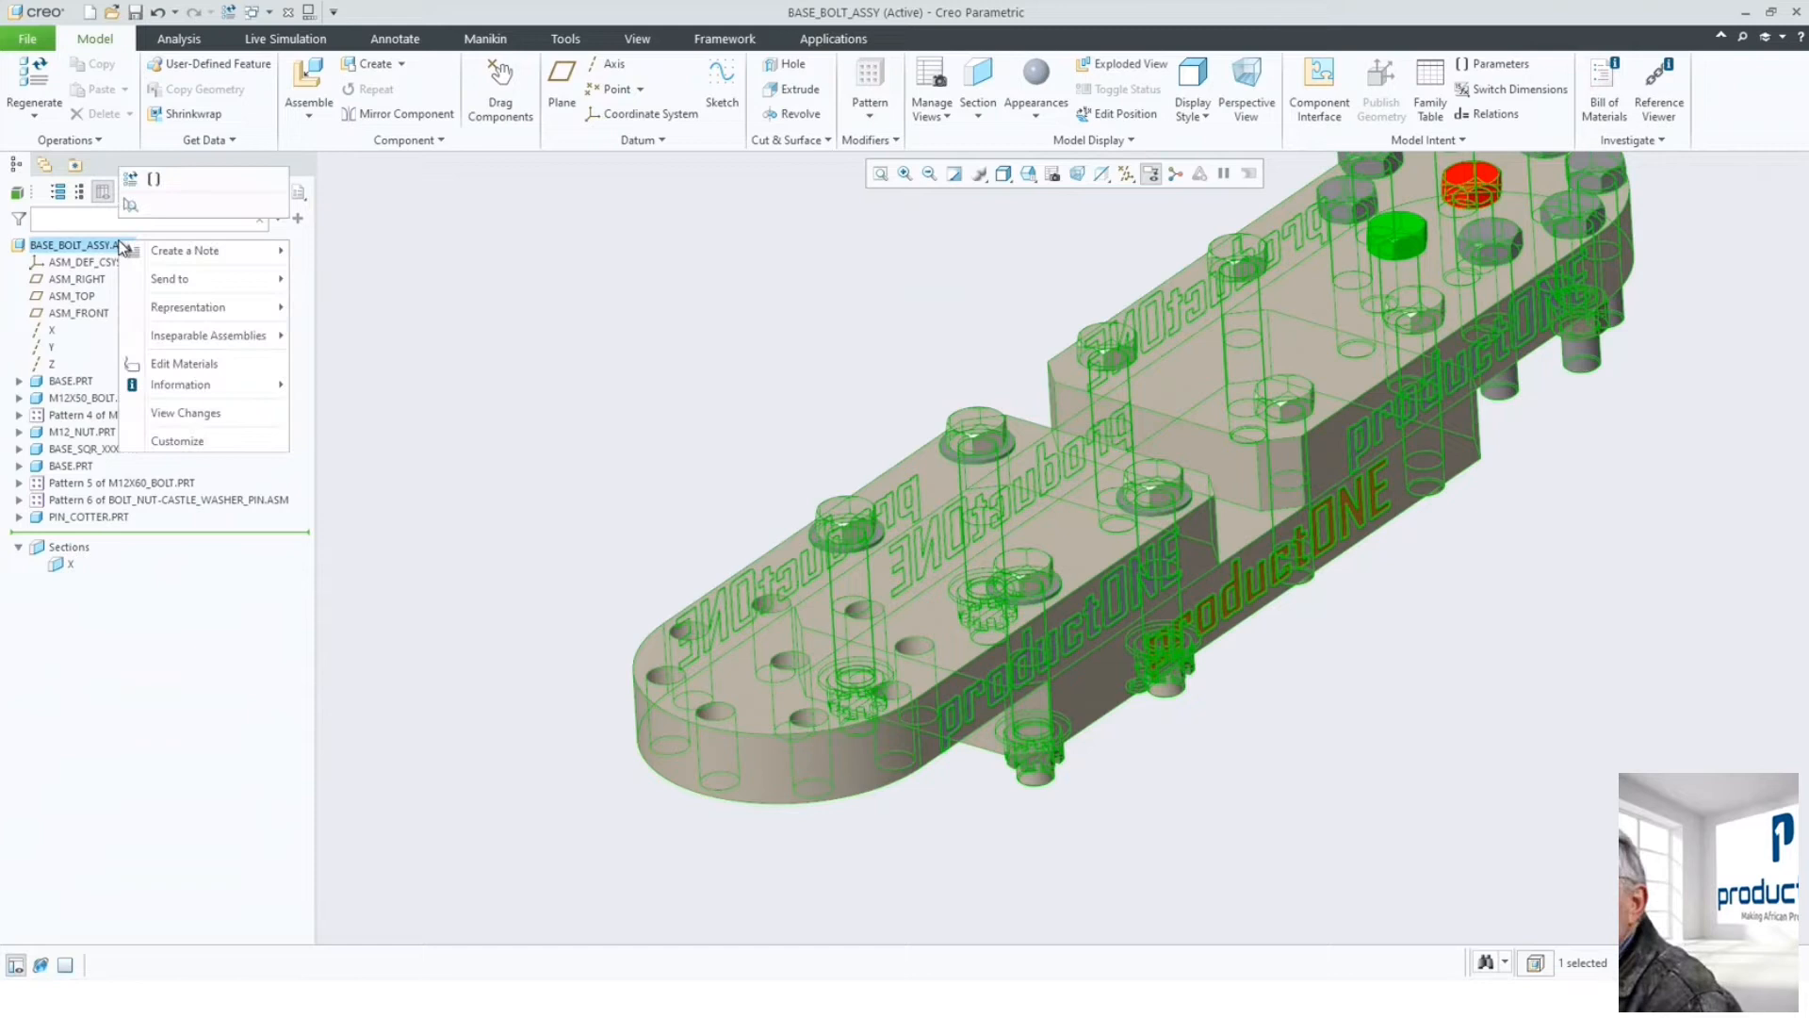
click(379, 325)
middle_drag(626, 331, 747, 313)
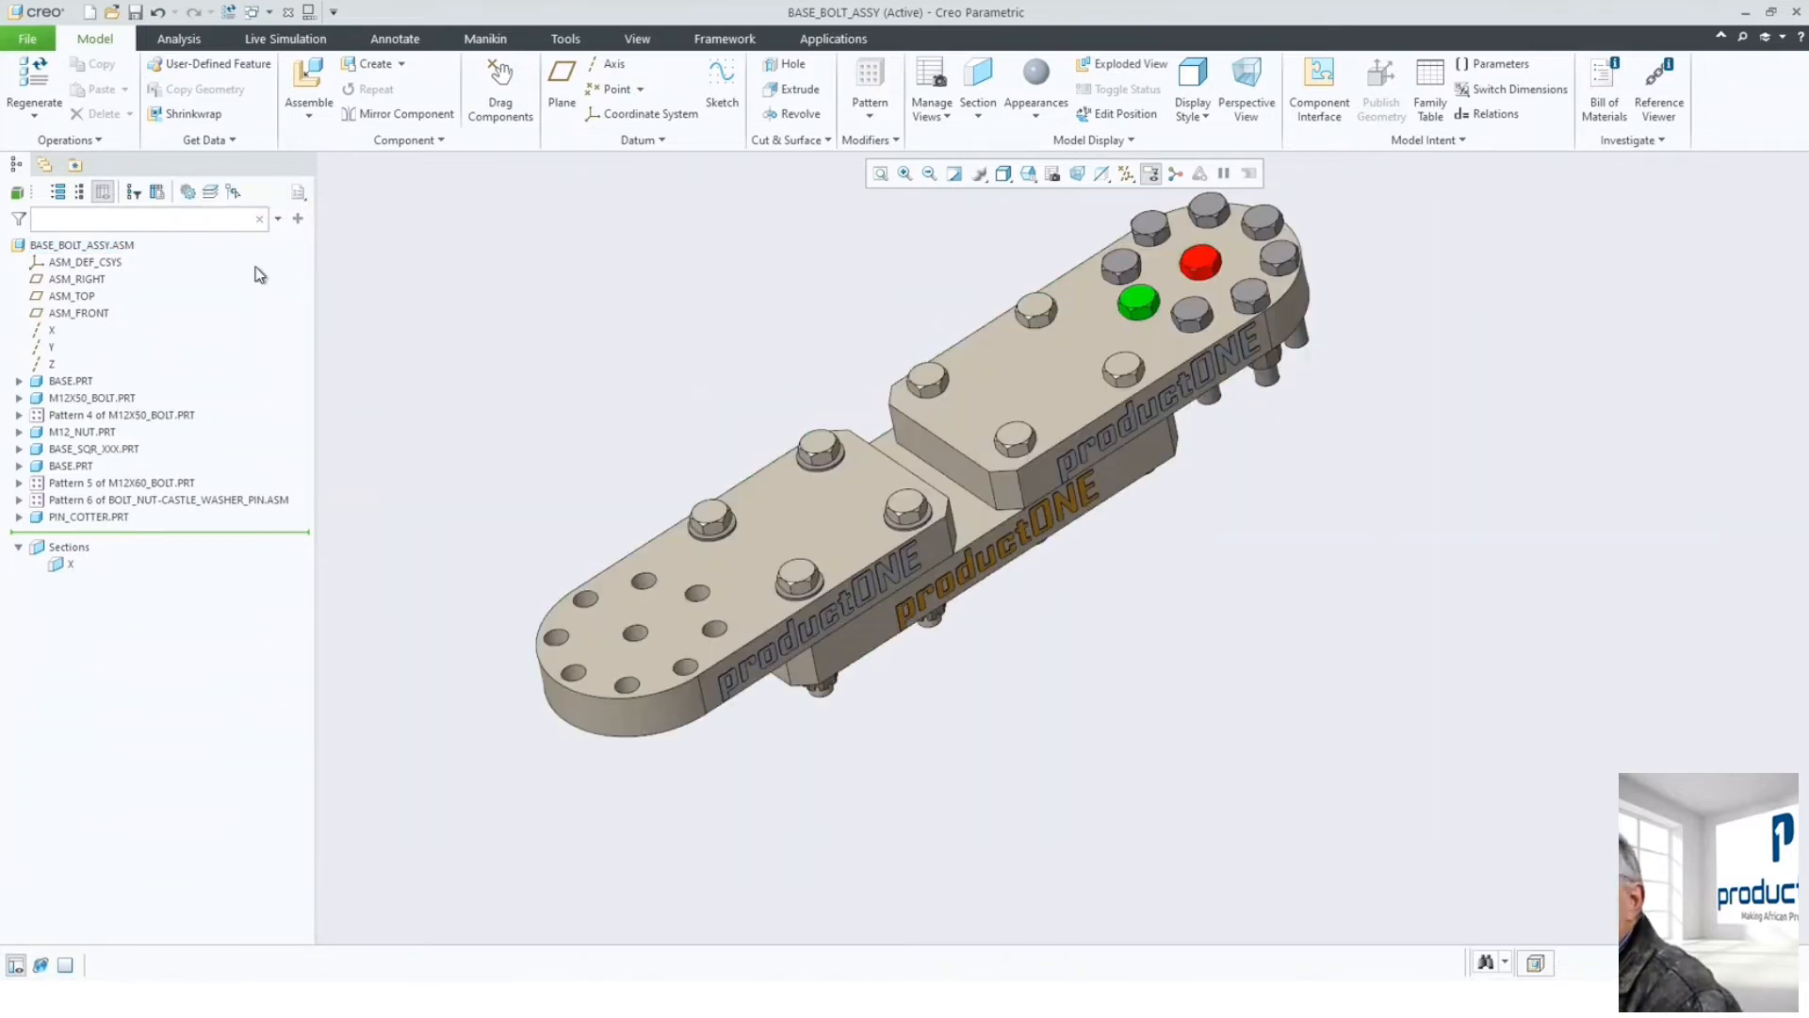
scroll(942, 298, up, 4)
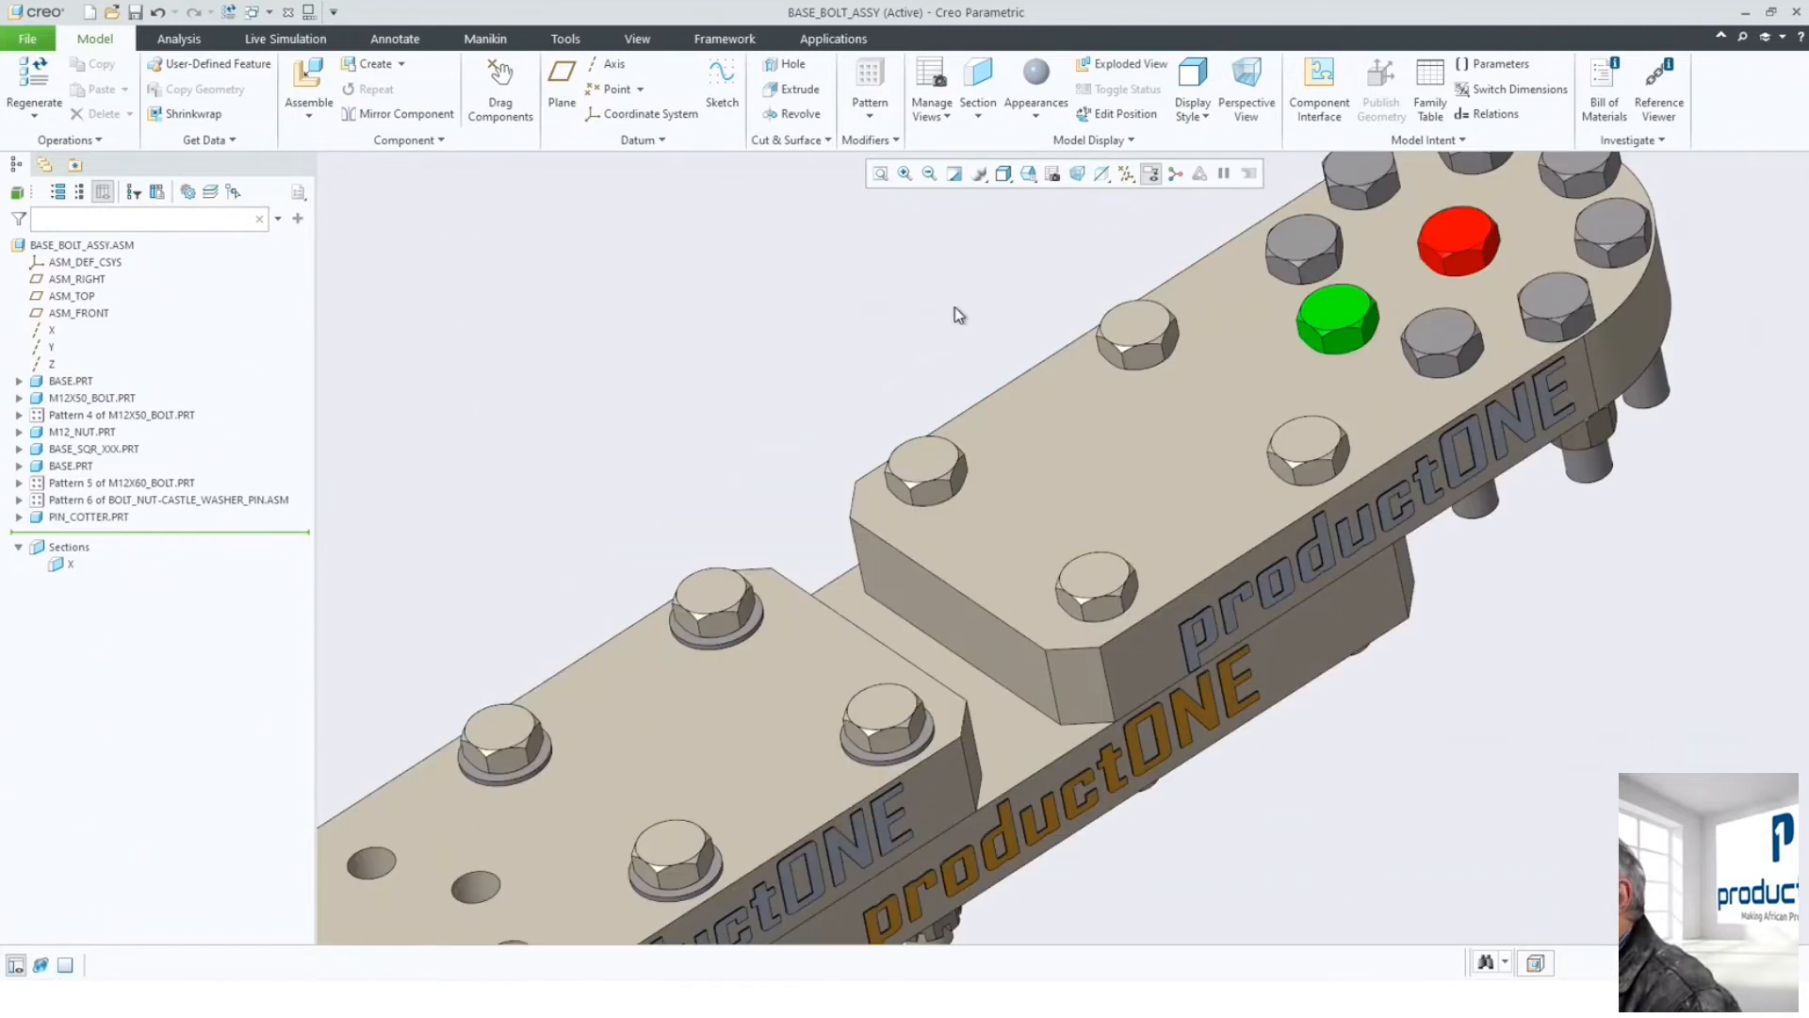
scroll(953, 307, down, 4)
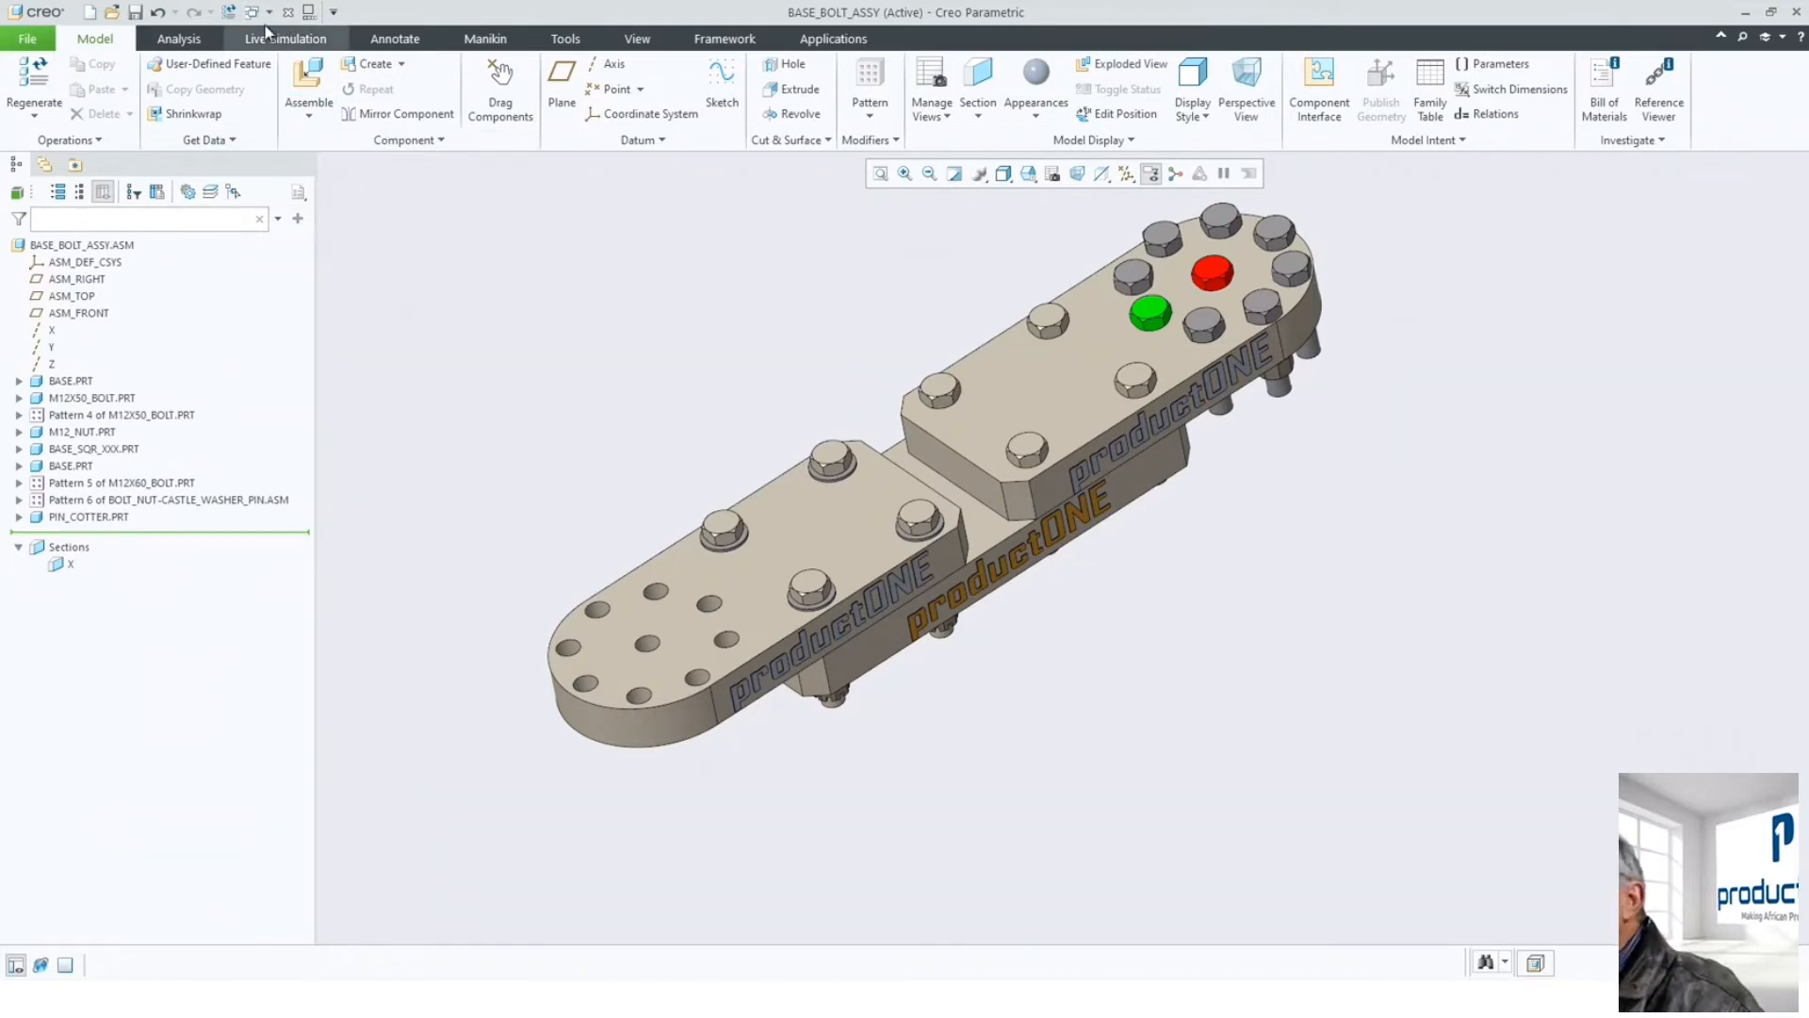
- Close the BASE_BOLT_ASSY window and erase all models not displayed from the session
click(288, 12)
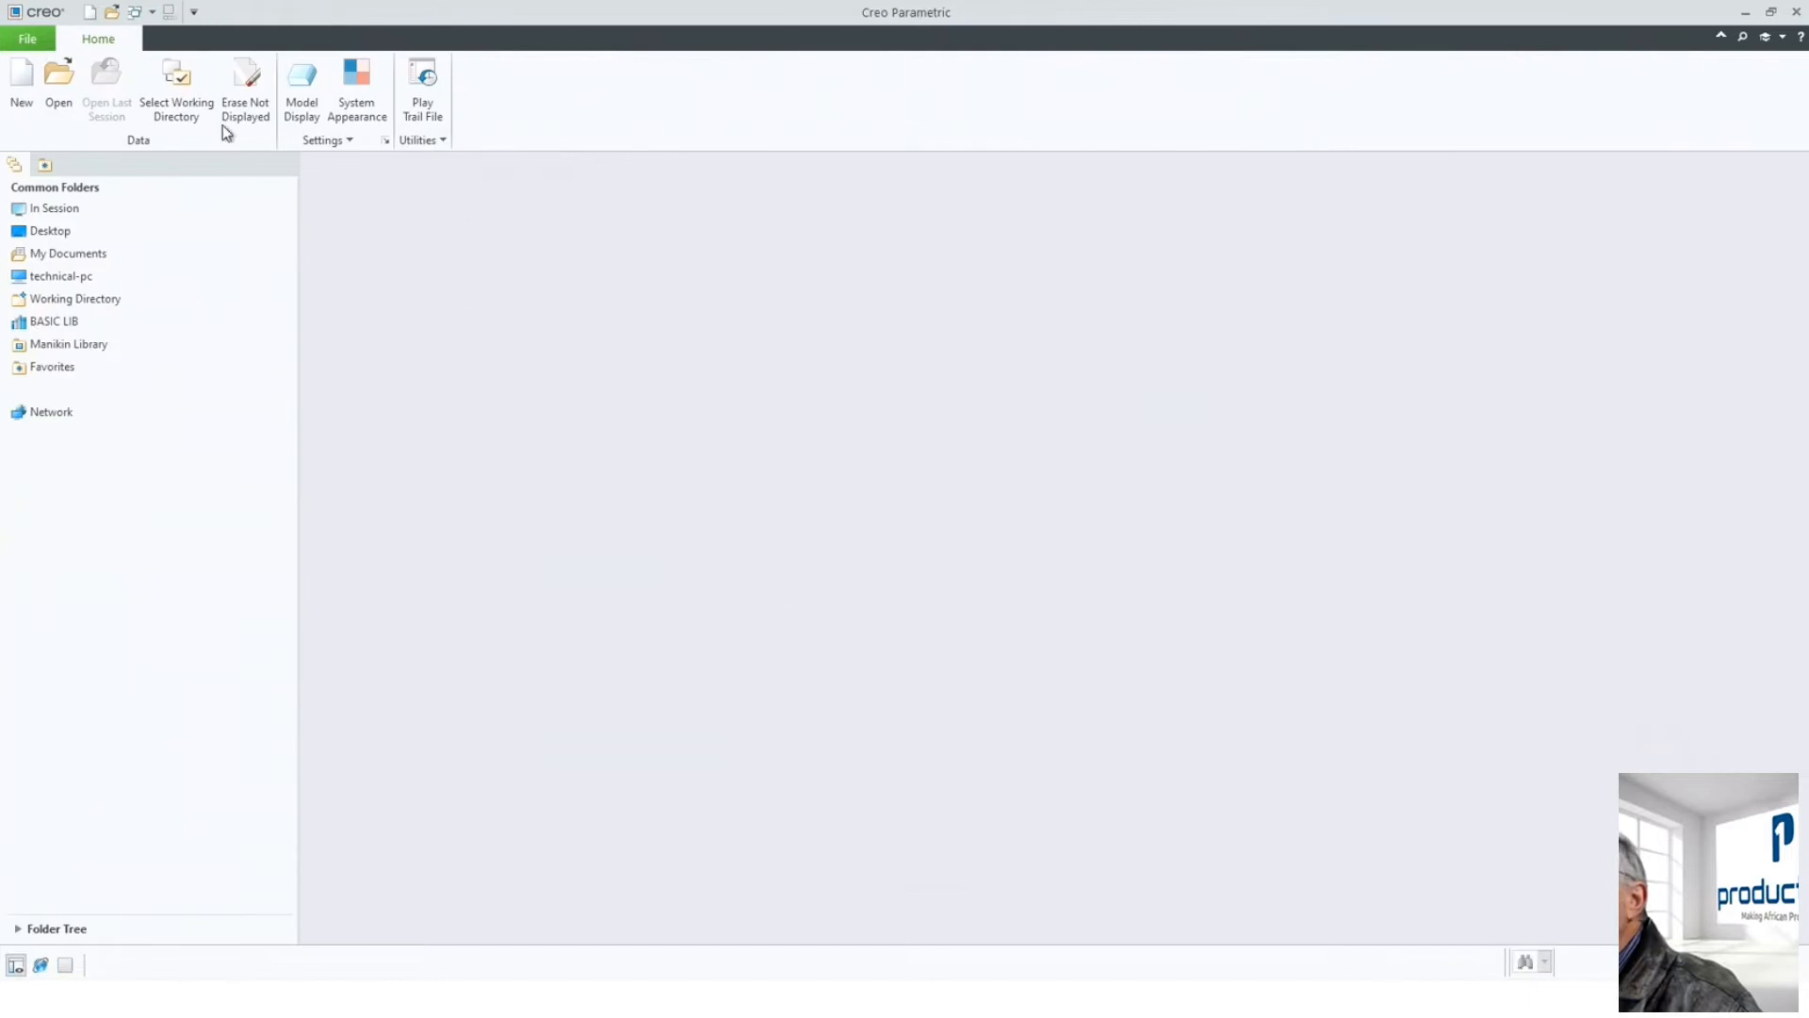
click(245, 94)
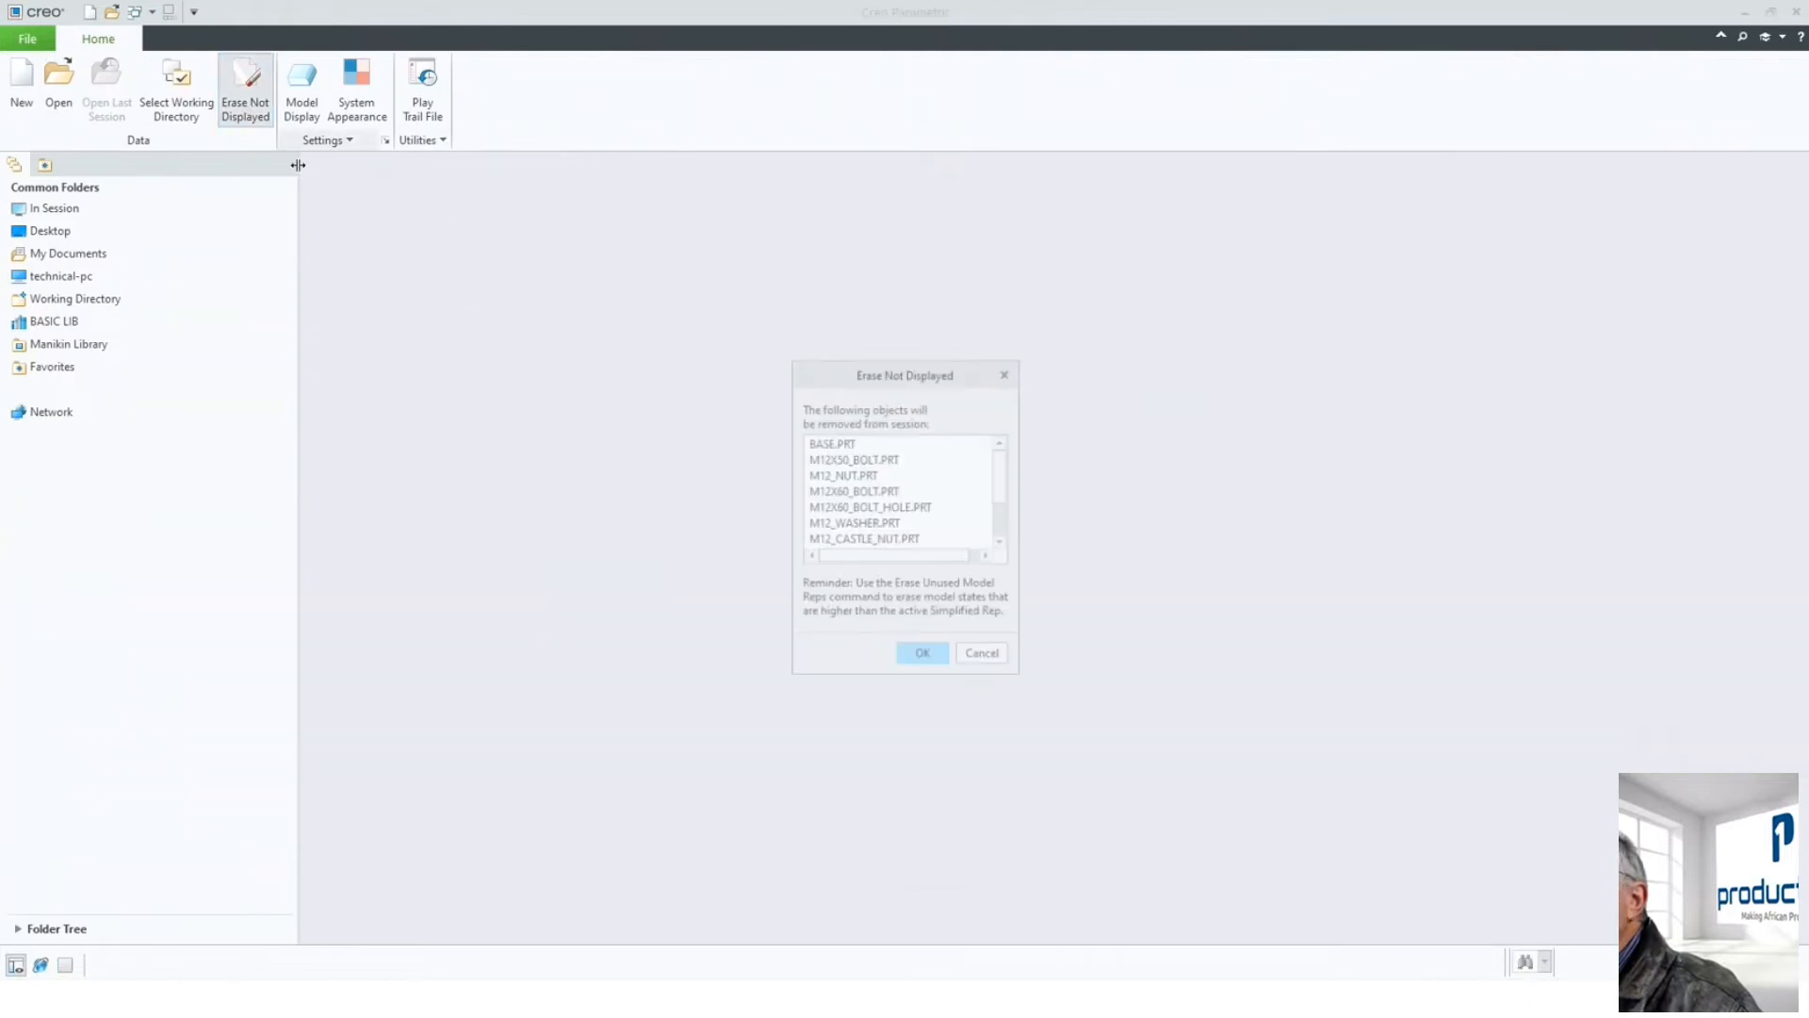
click(922, 657)
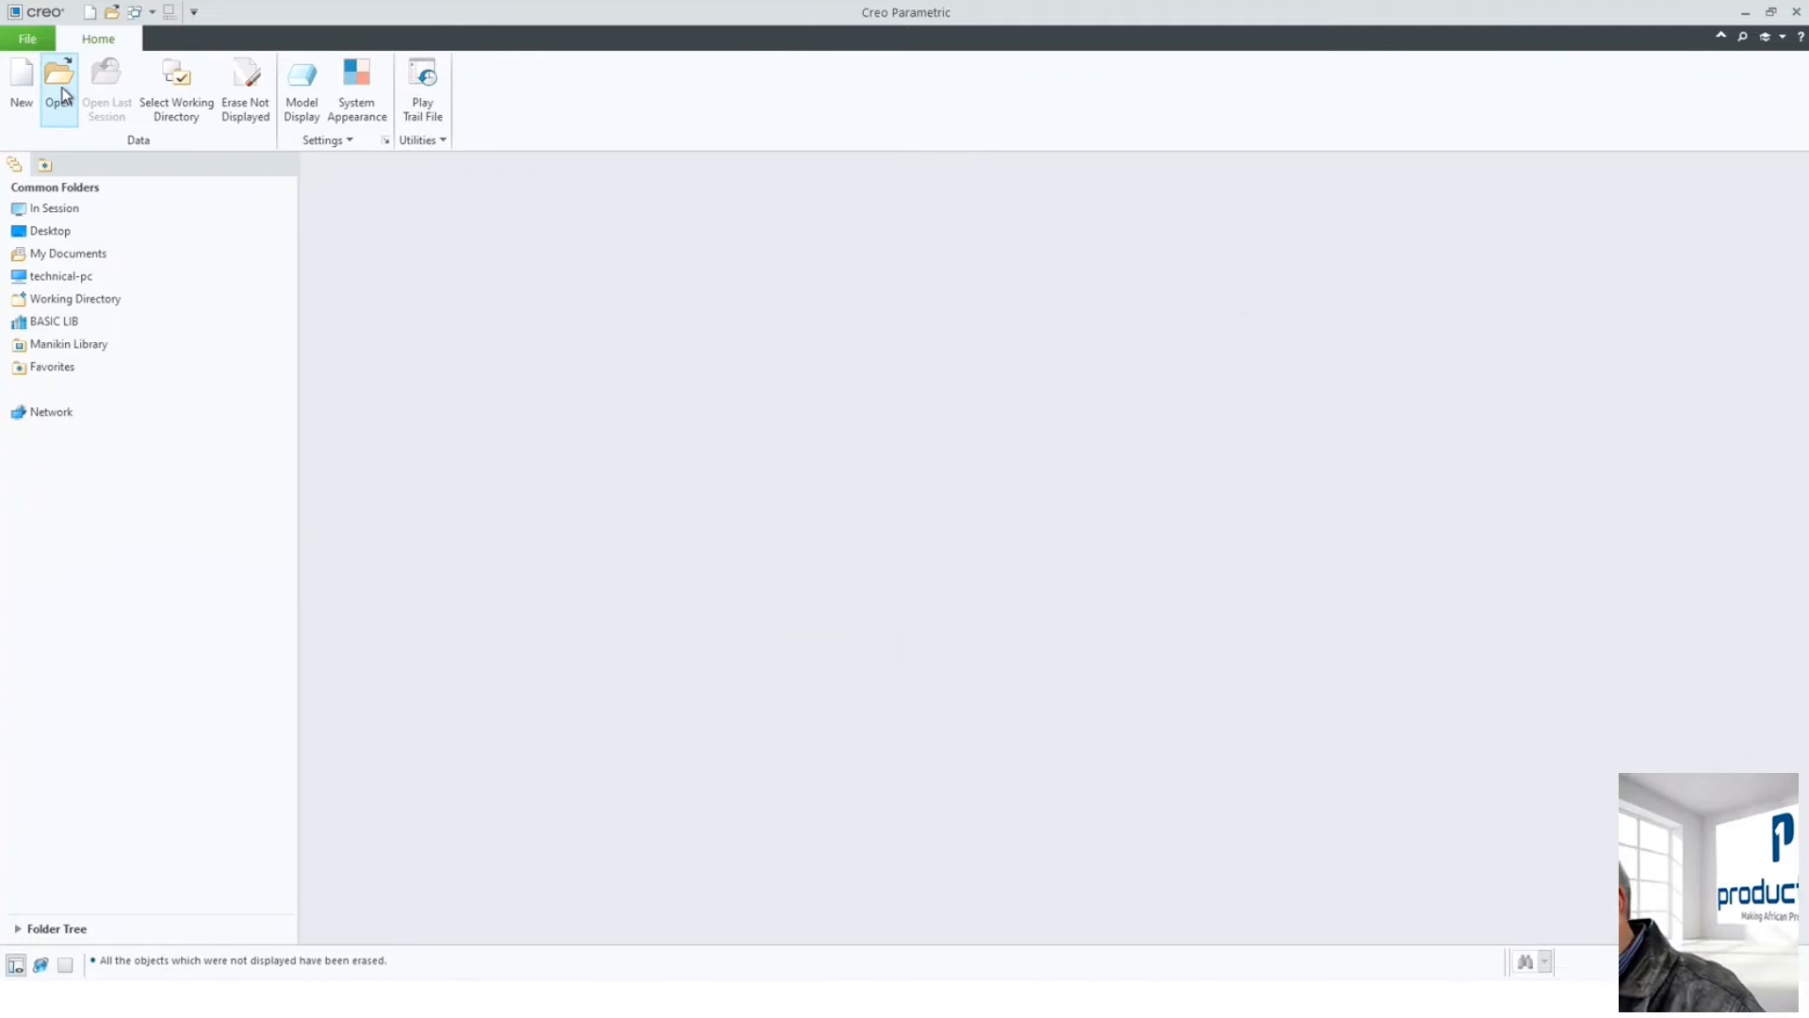
- Switch to the running PowerPoint slide show and advance past the View Changes bullet to the Sketcher – Enhanced Inspection Tools slide
key(super)
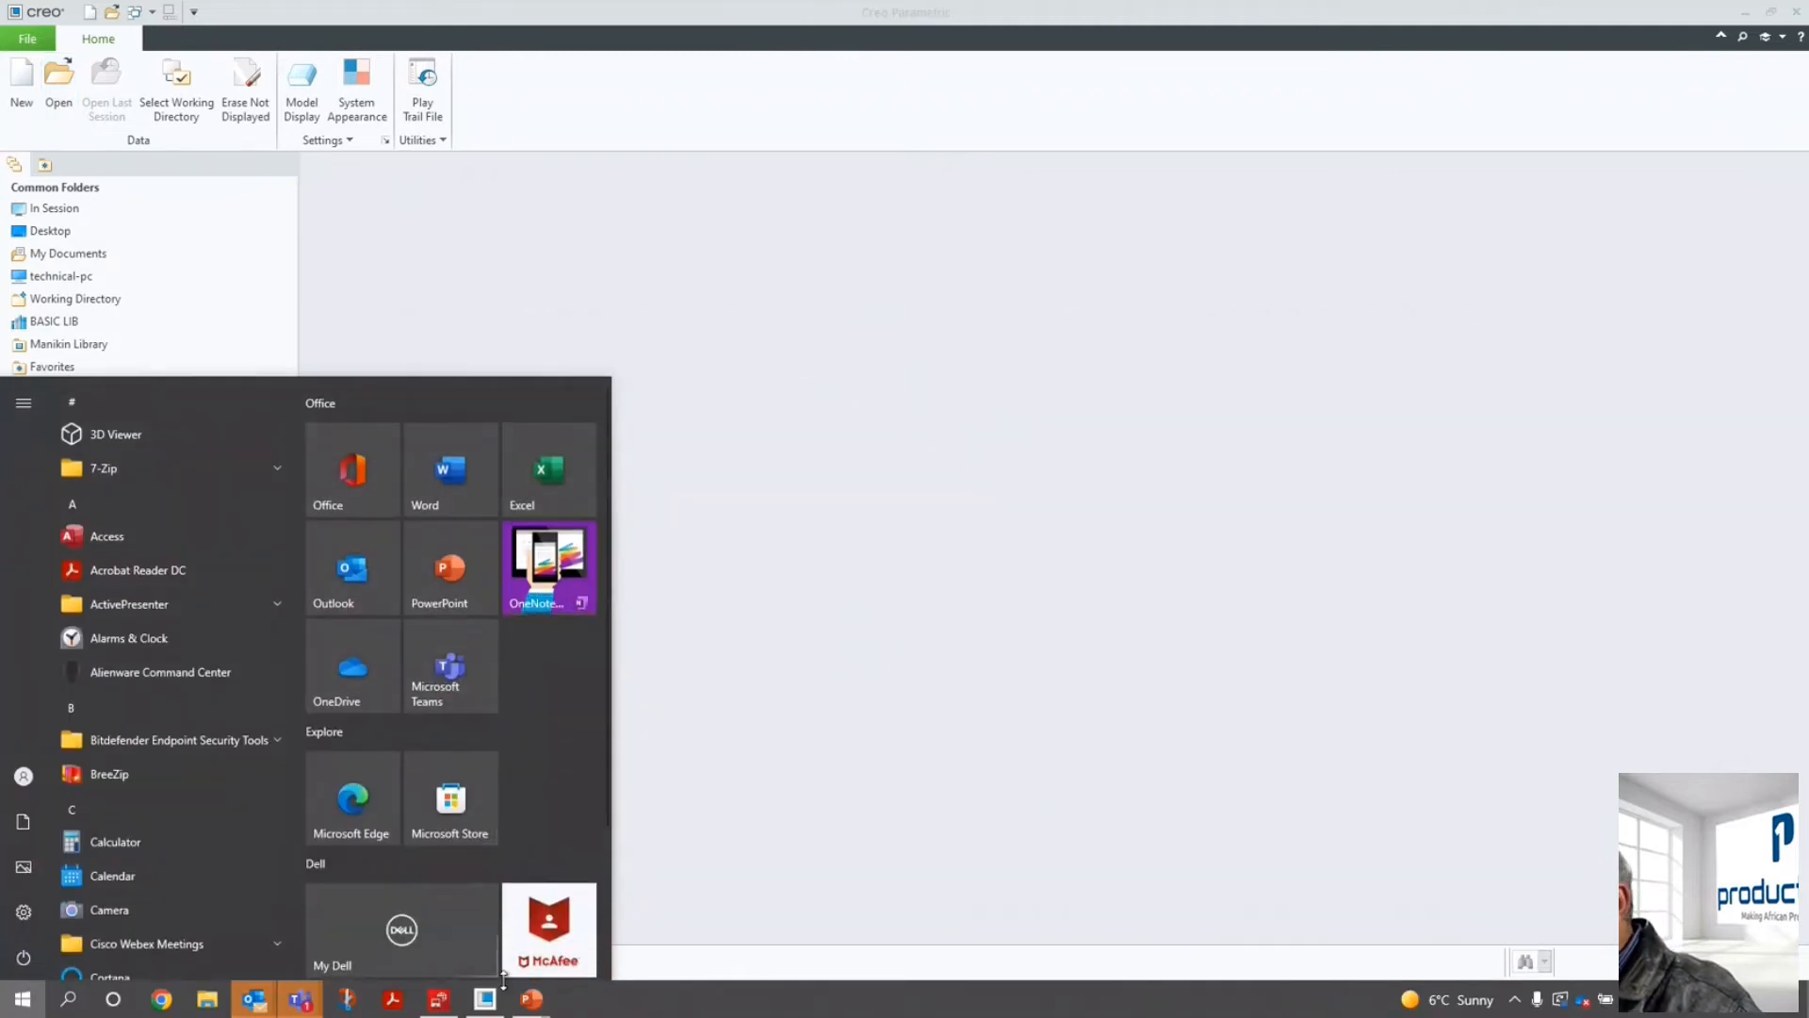
mouse_move(531, 997)
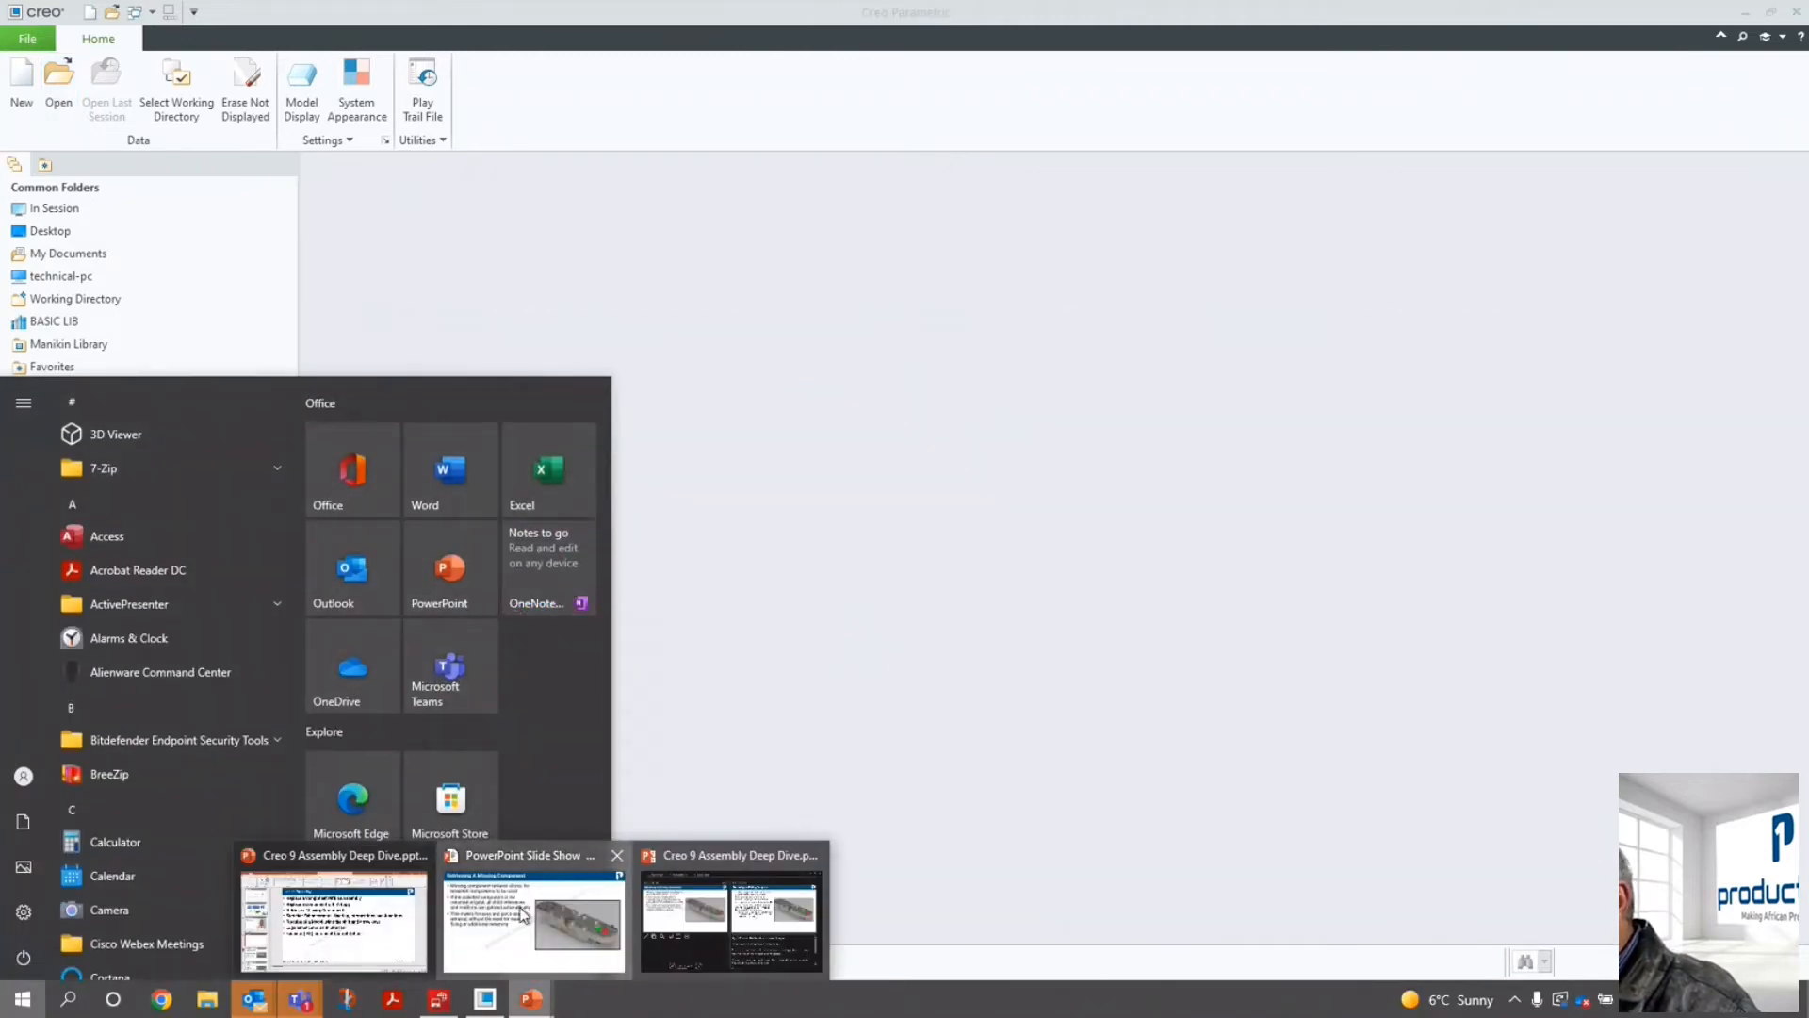
click(524, 915)
click(648, 546)
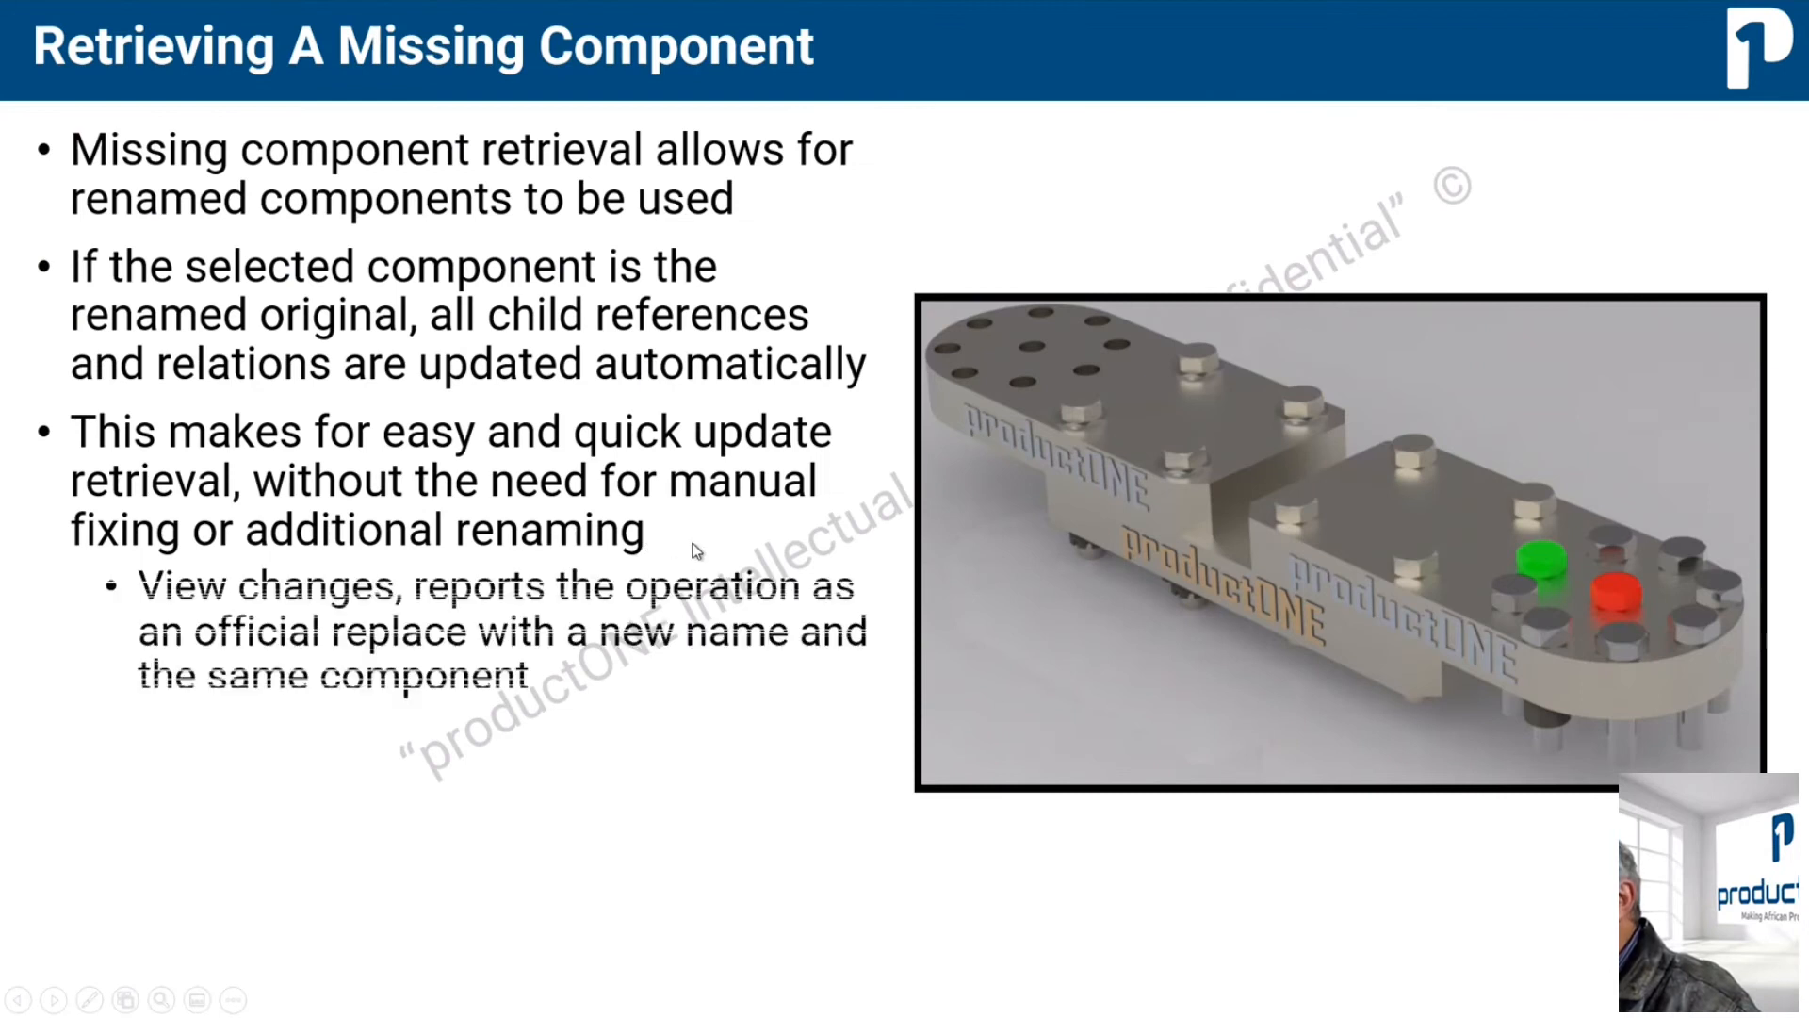
click(676, 650)
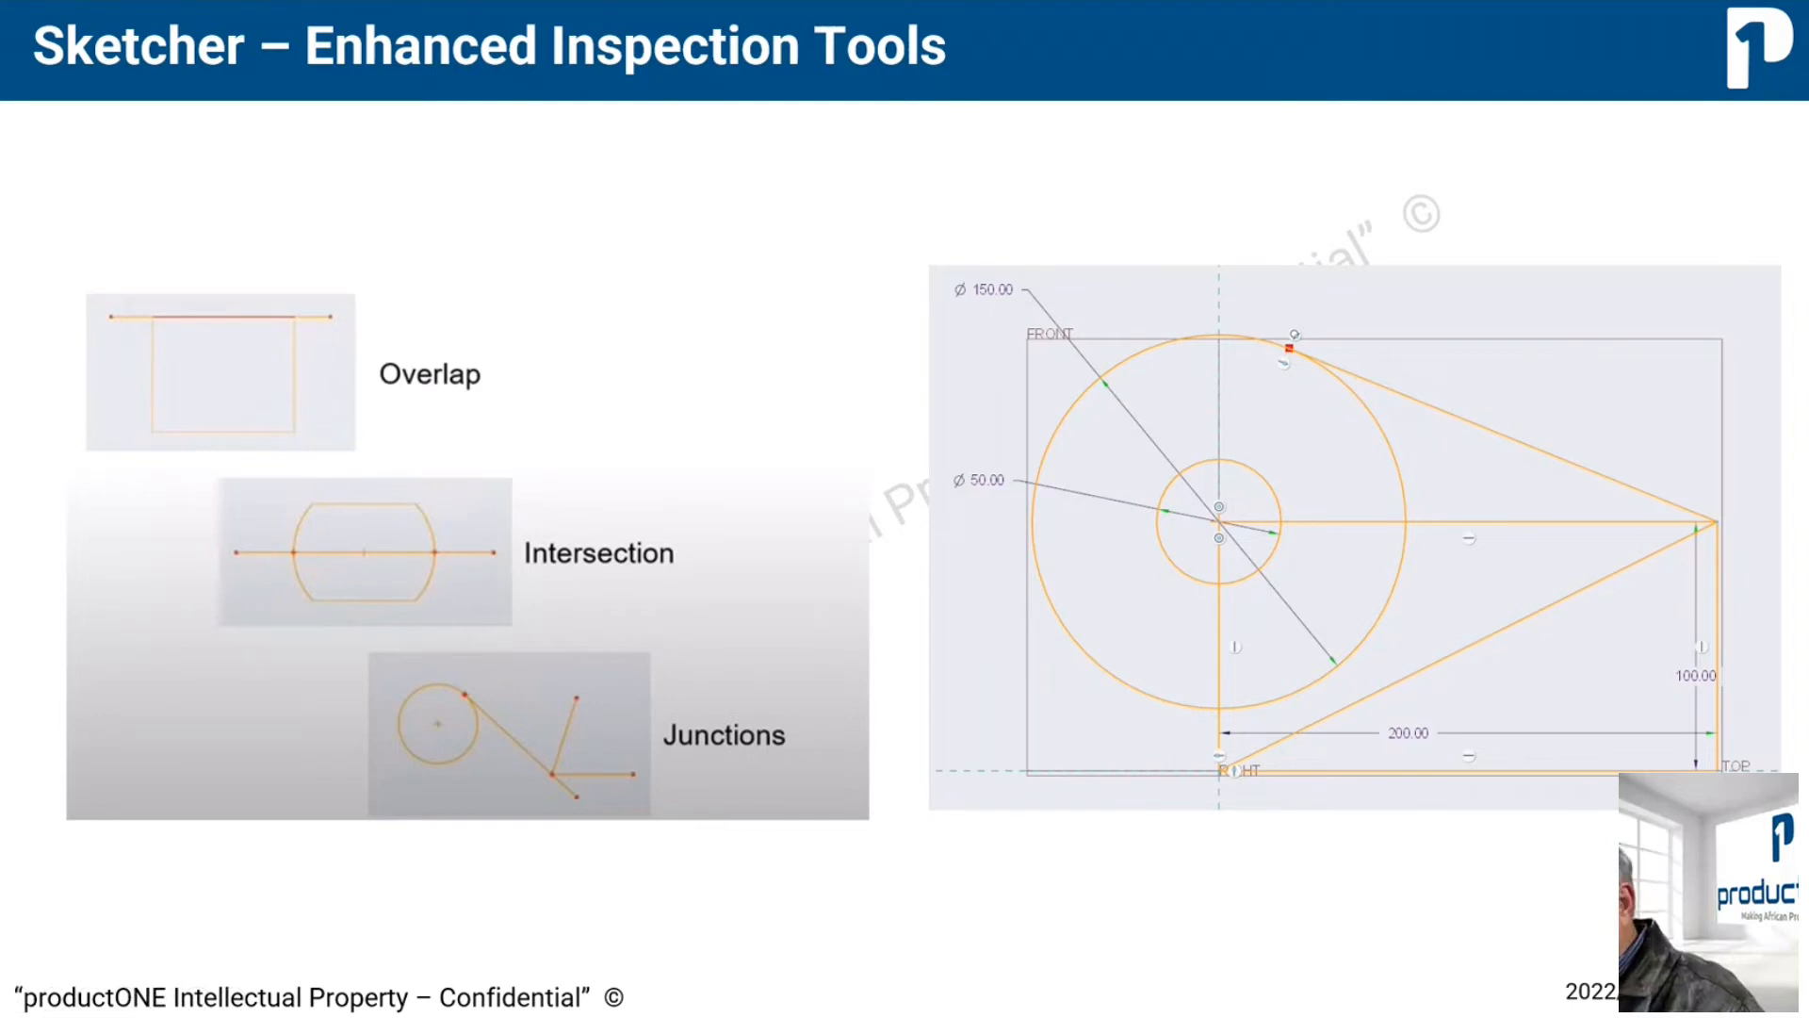
- Switch back to Creo Parametric and create a new solid part prt0001 with the default template
key(super)
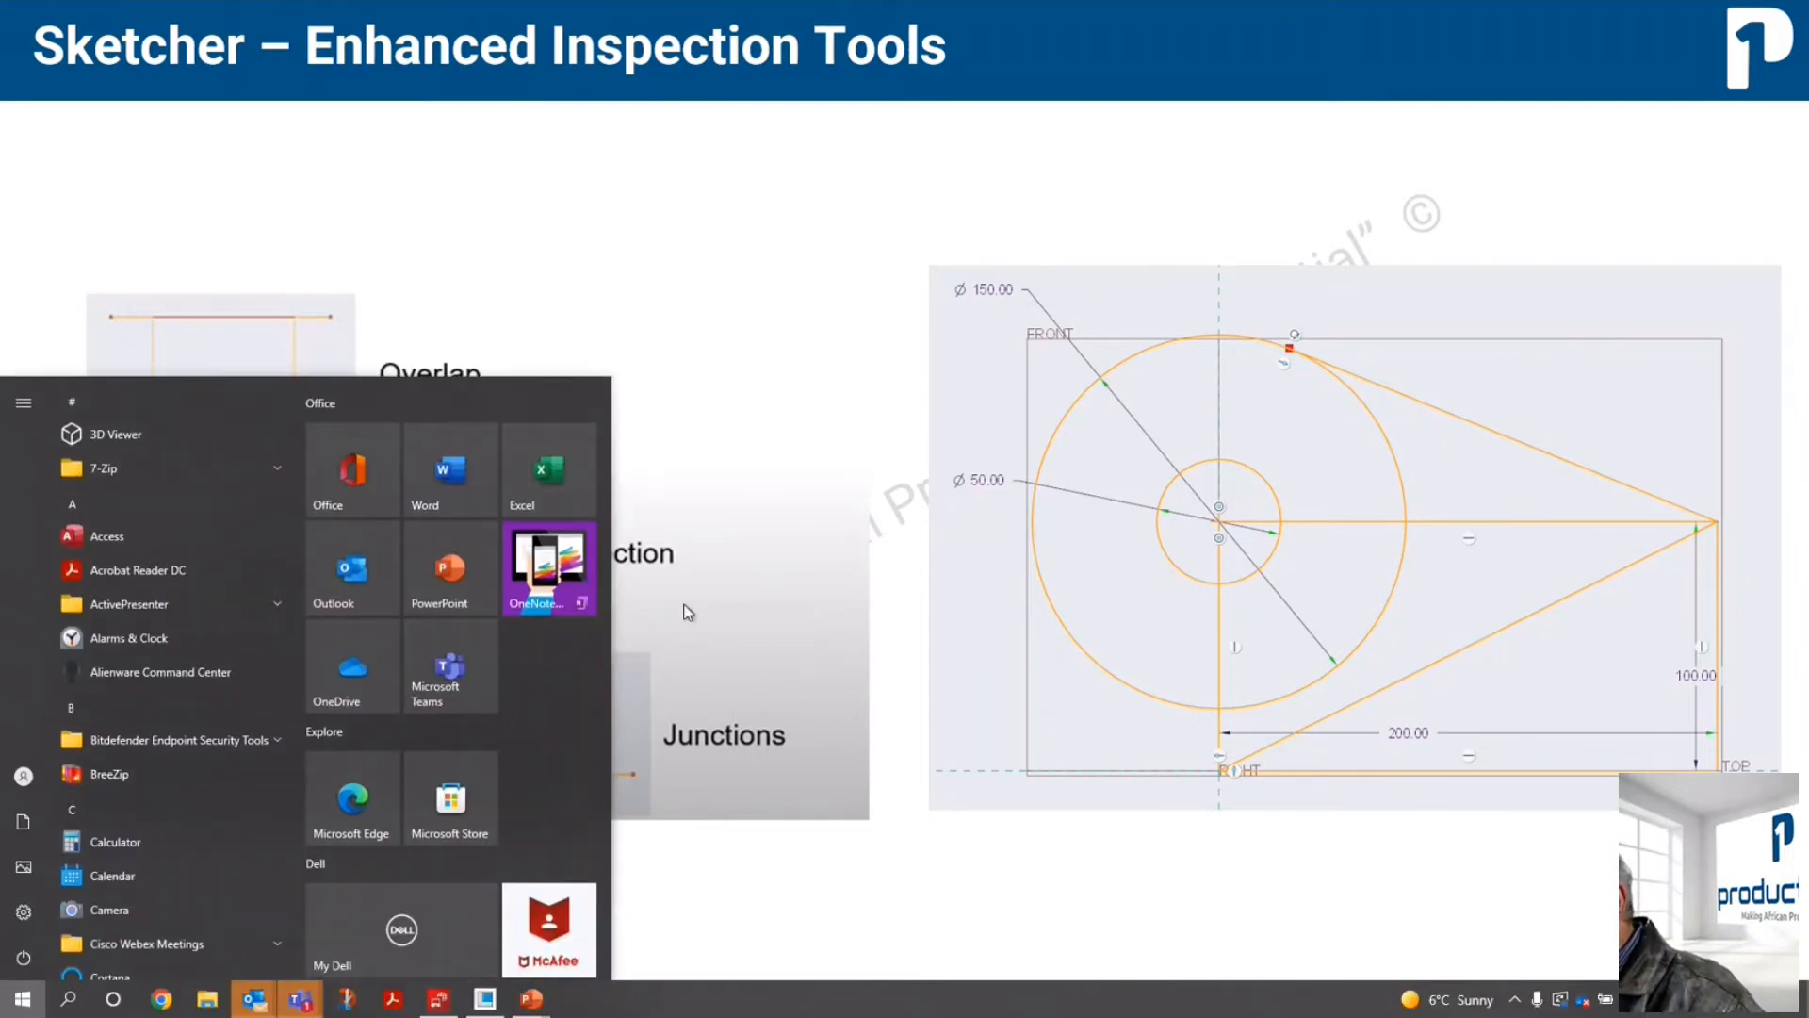
click(485, 999)
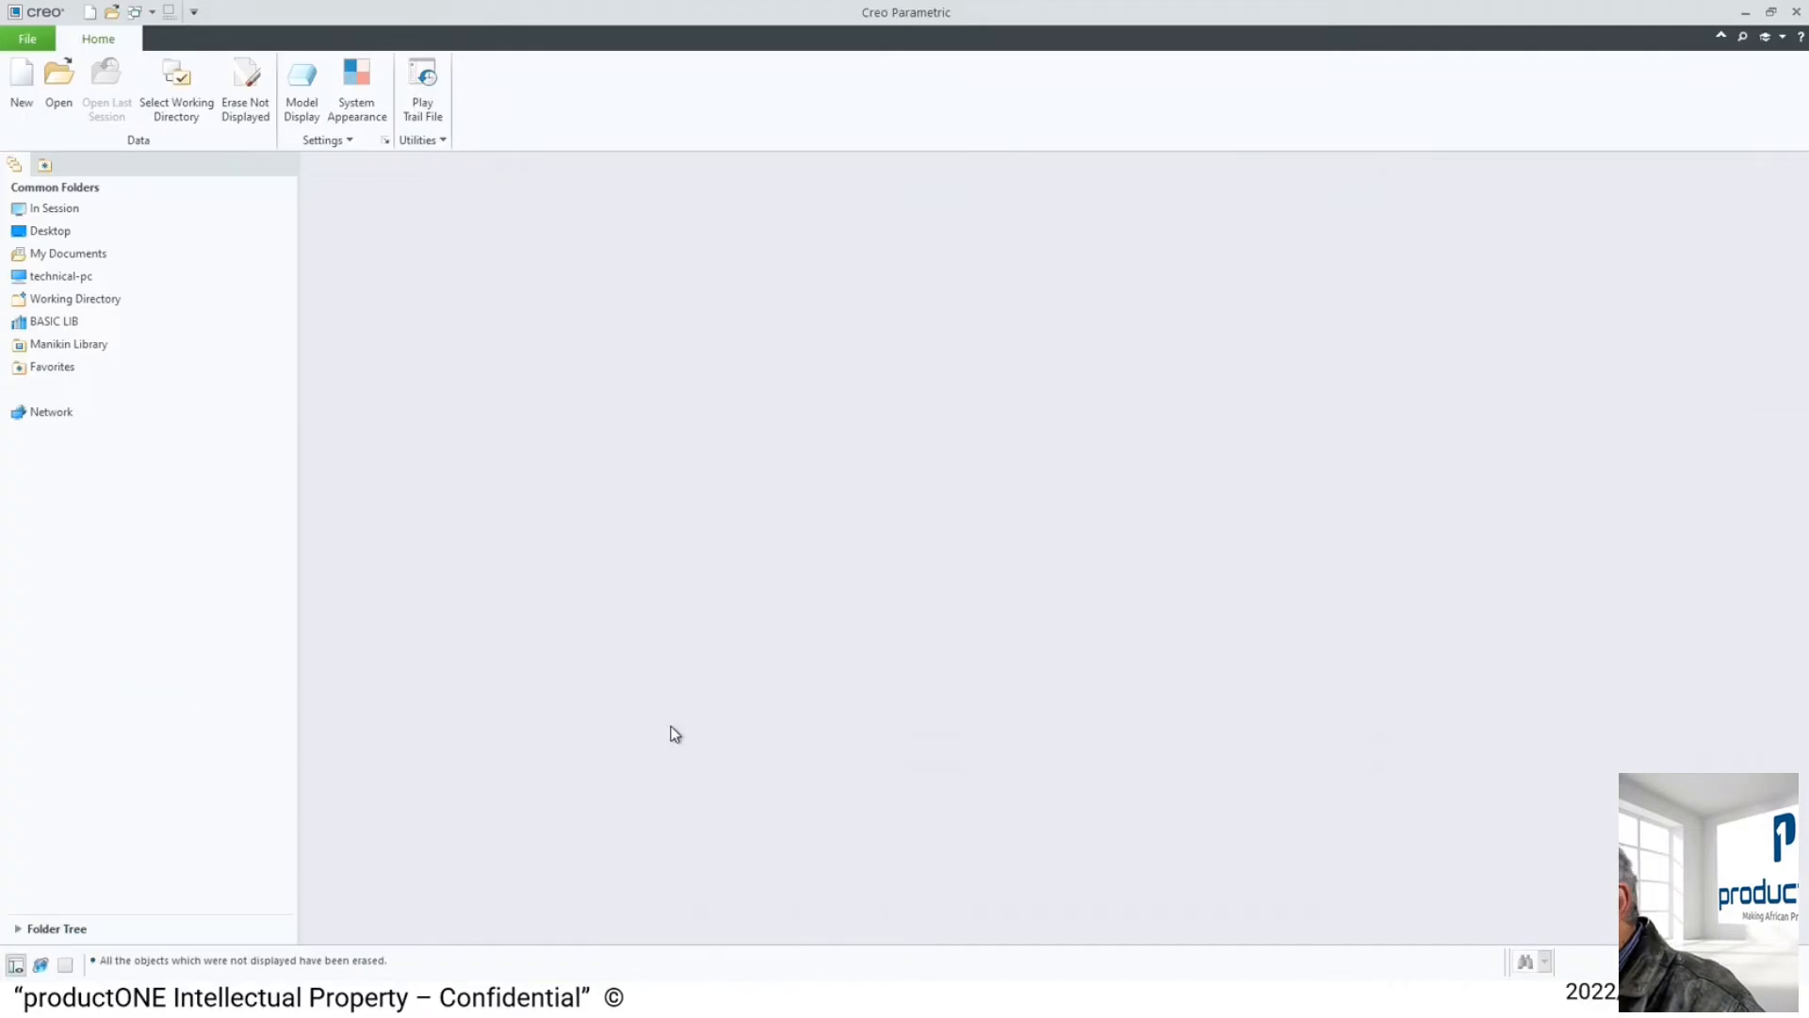
click(23, 85)
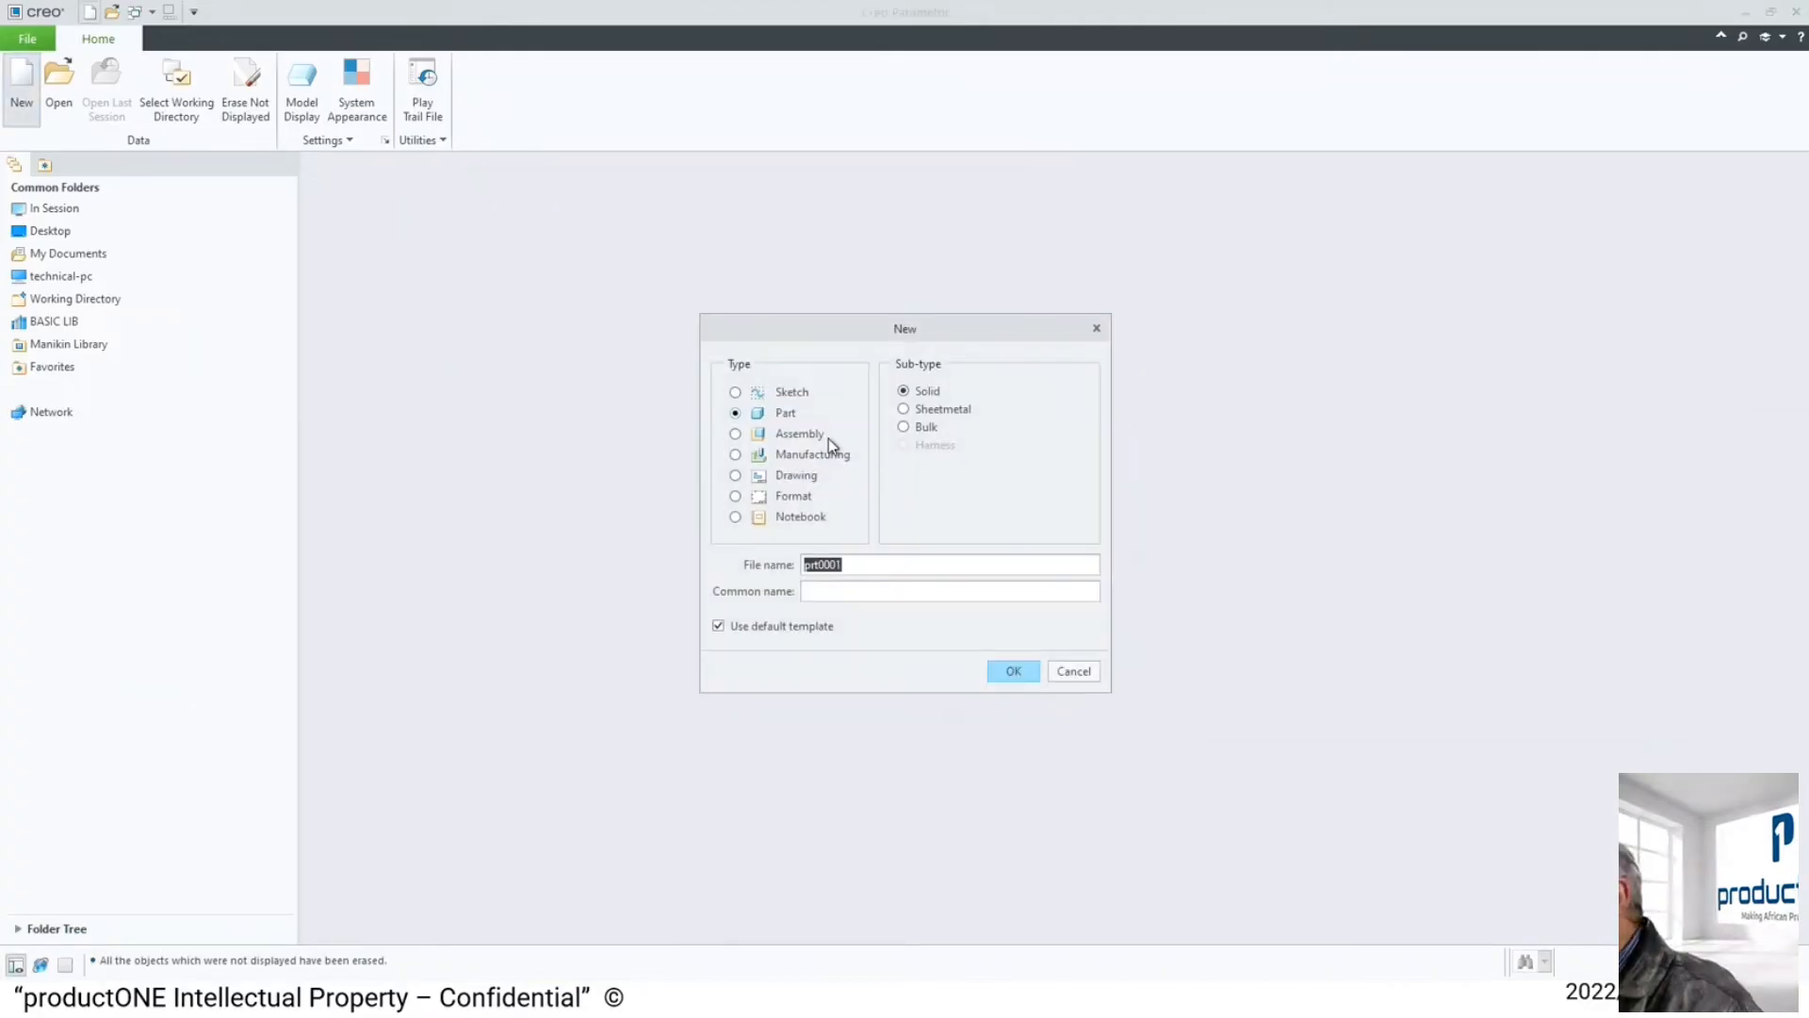
click(1012, 671)
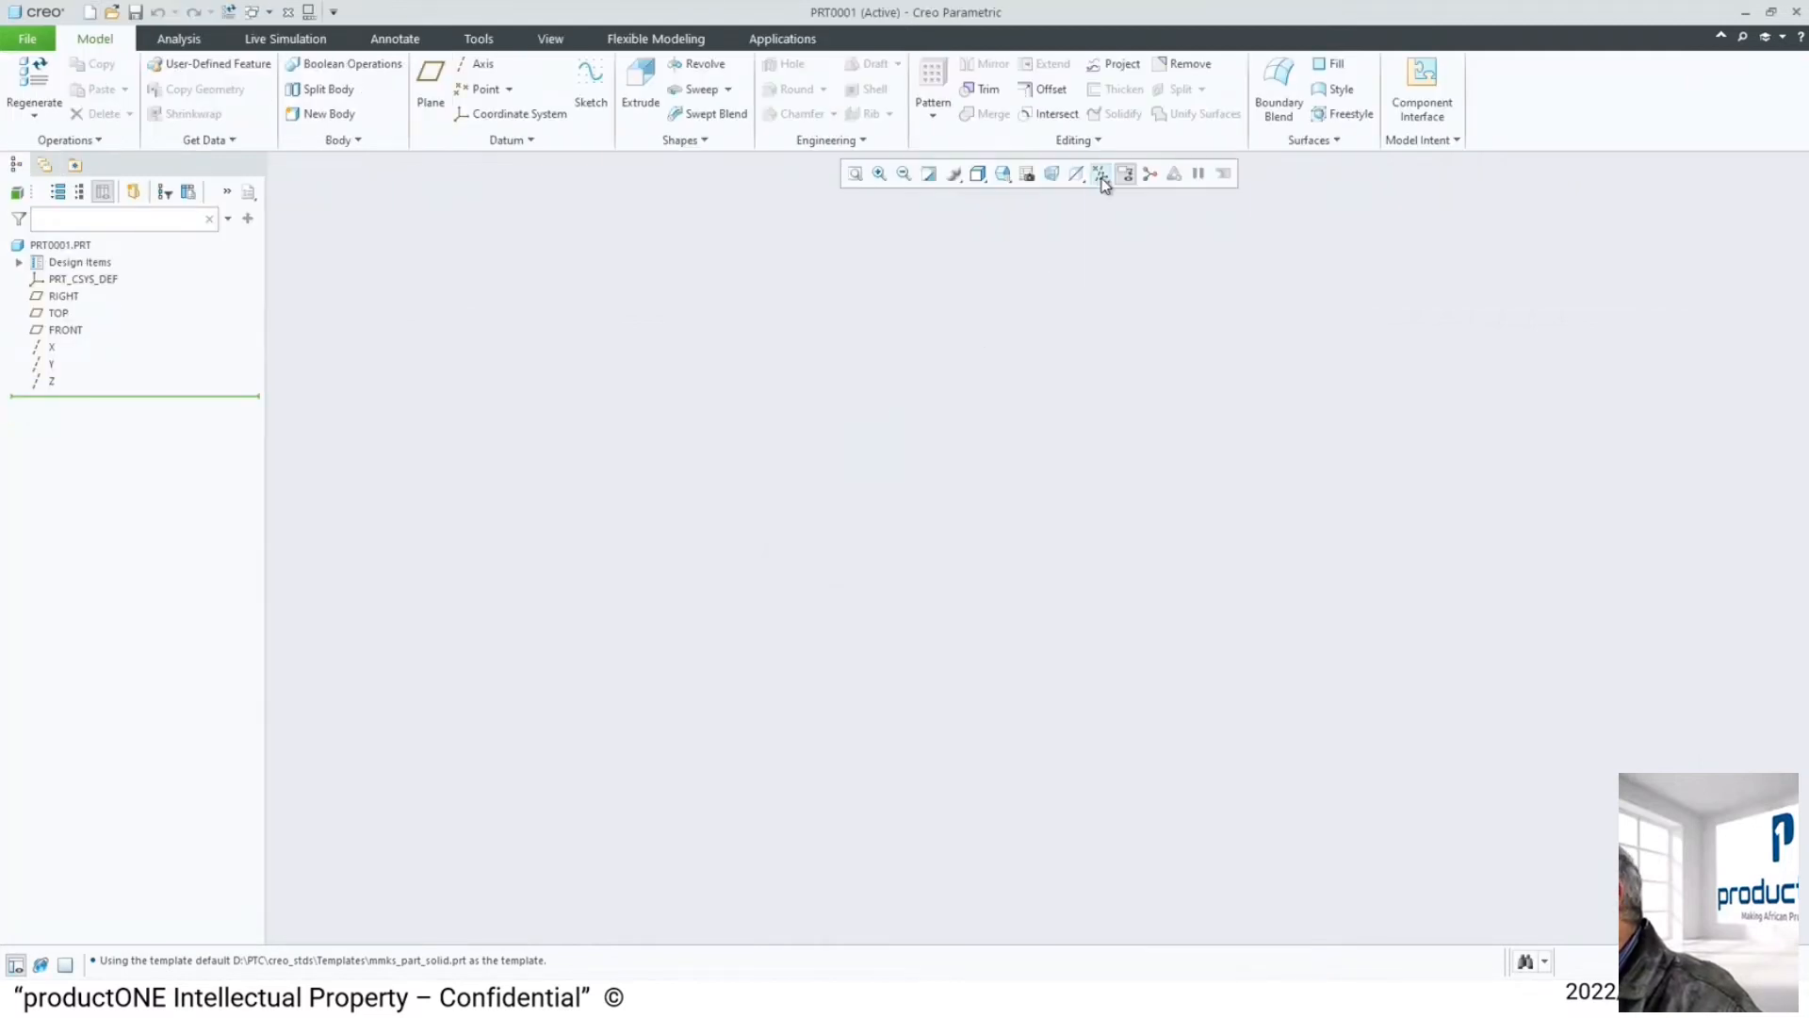
- Display the datum planes and start a sketch on the FRONT plane with RIGHT as the orientation reference
click(1125, 173)
click(1178, 283)
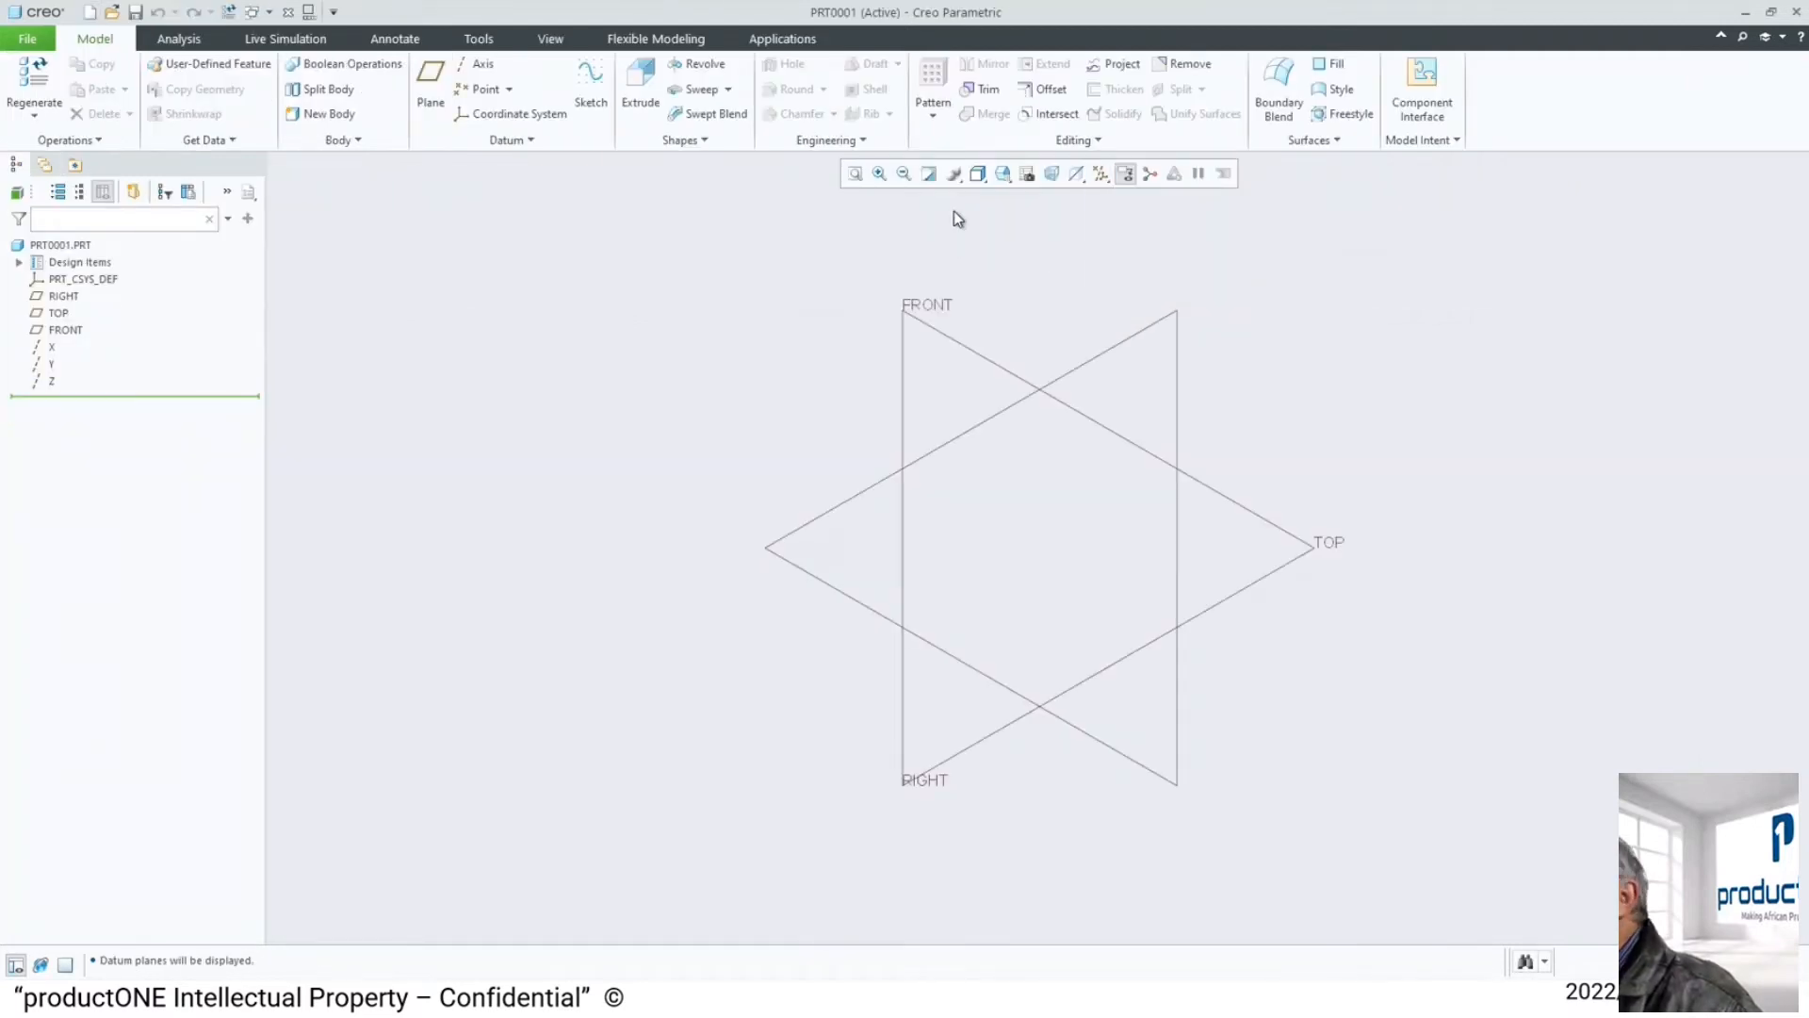
click(591, 89)
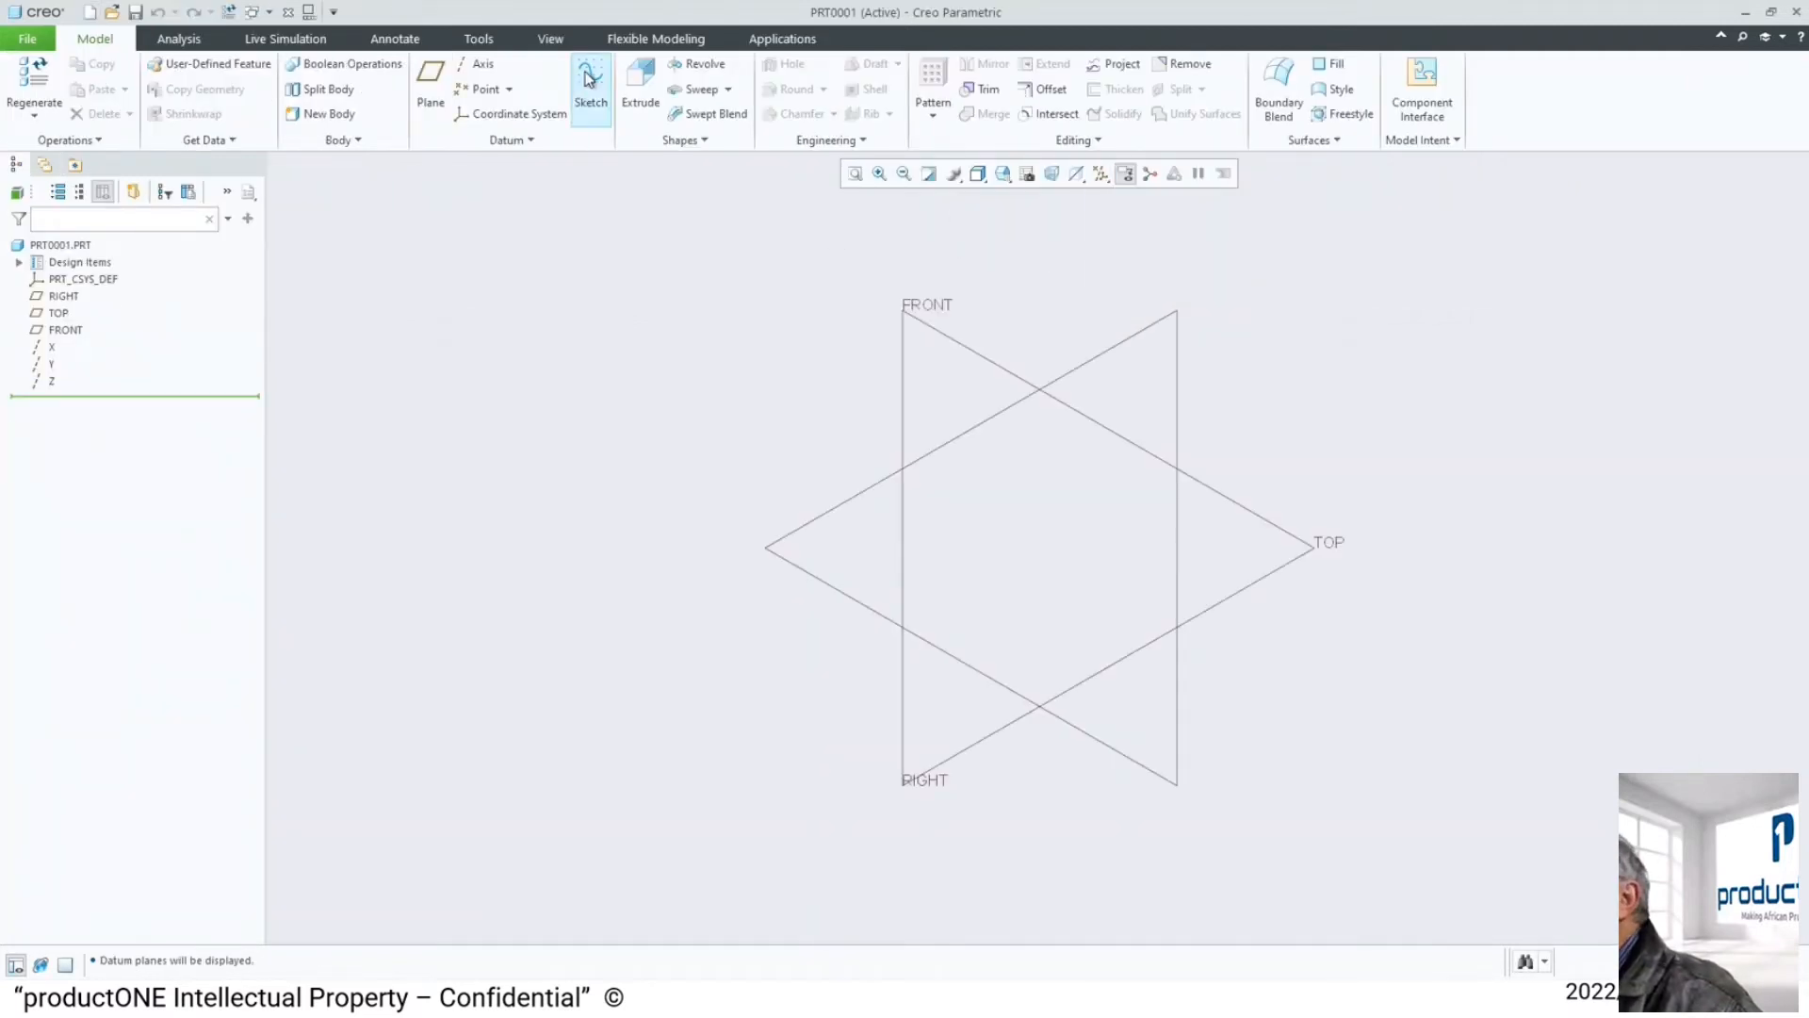
click(929, 329)
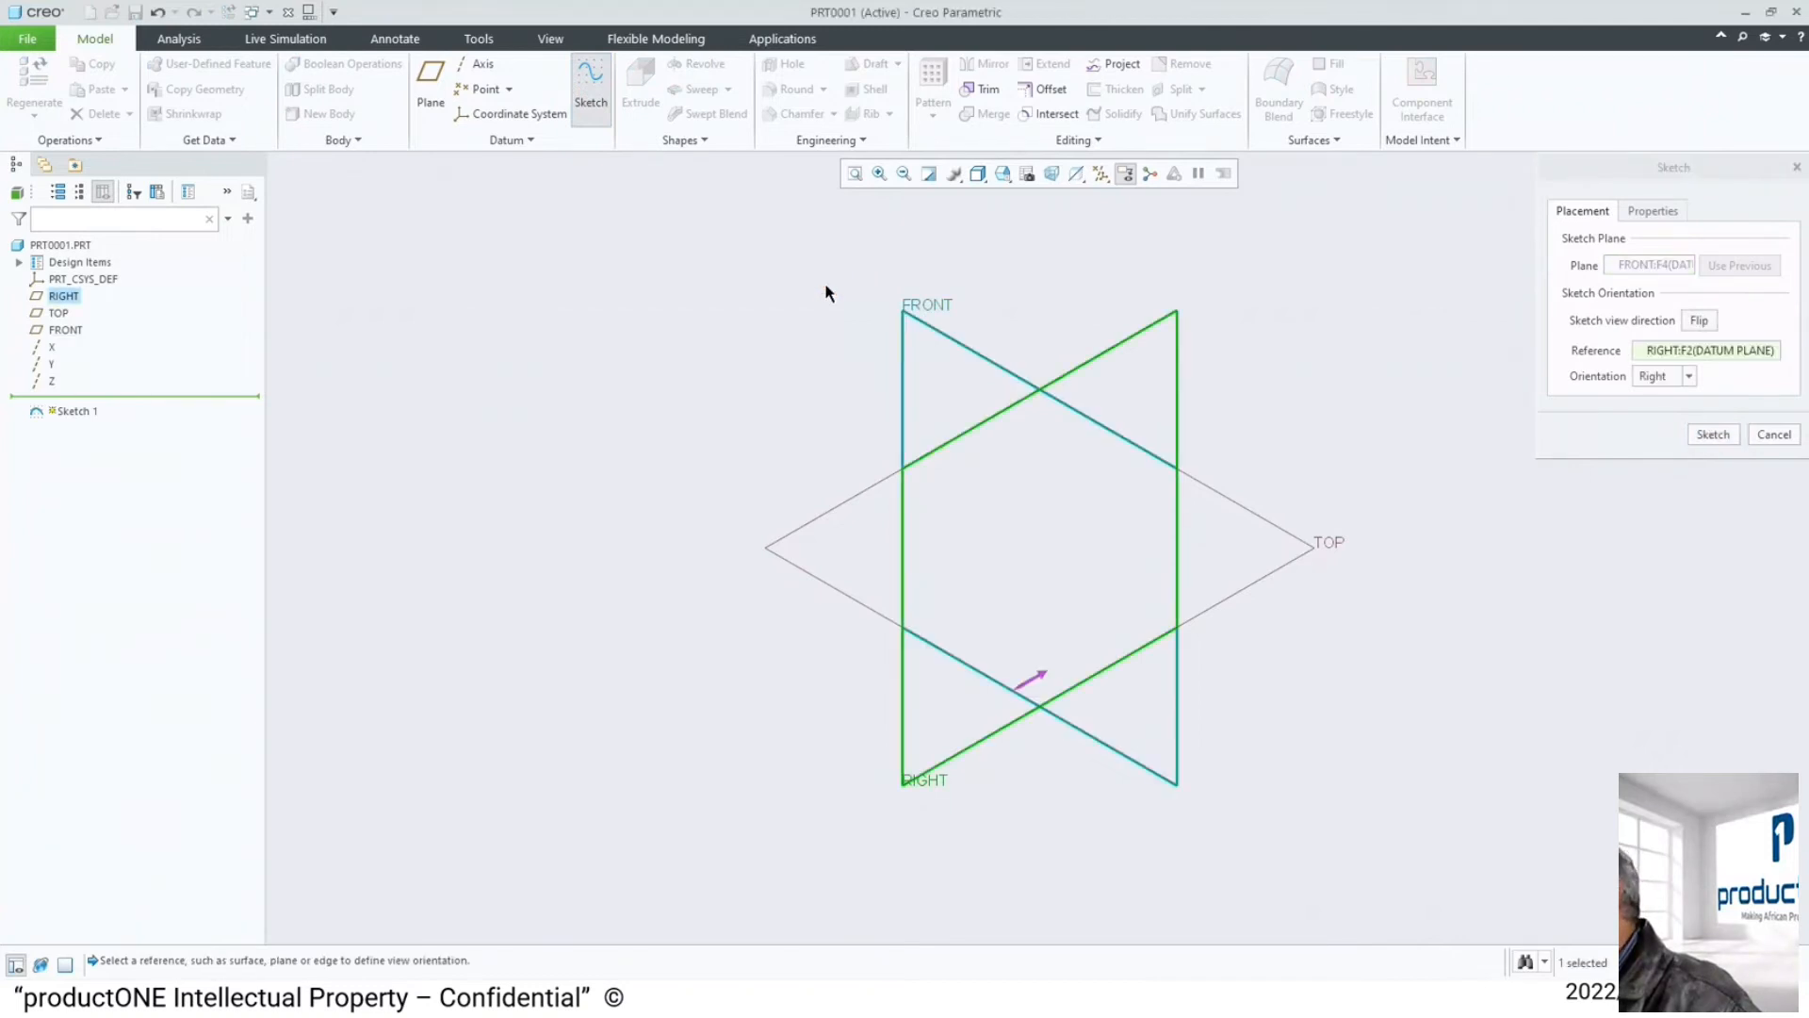
click(1713, 435)
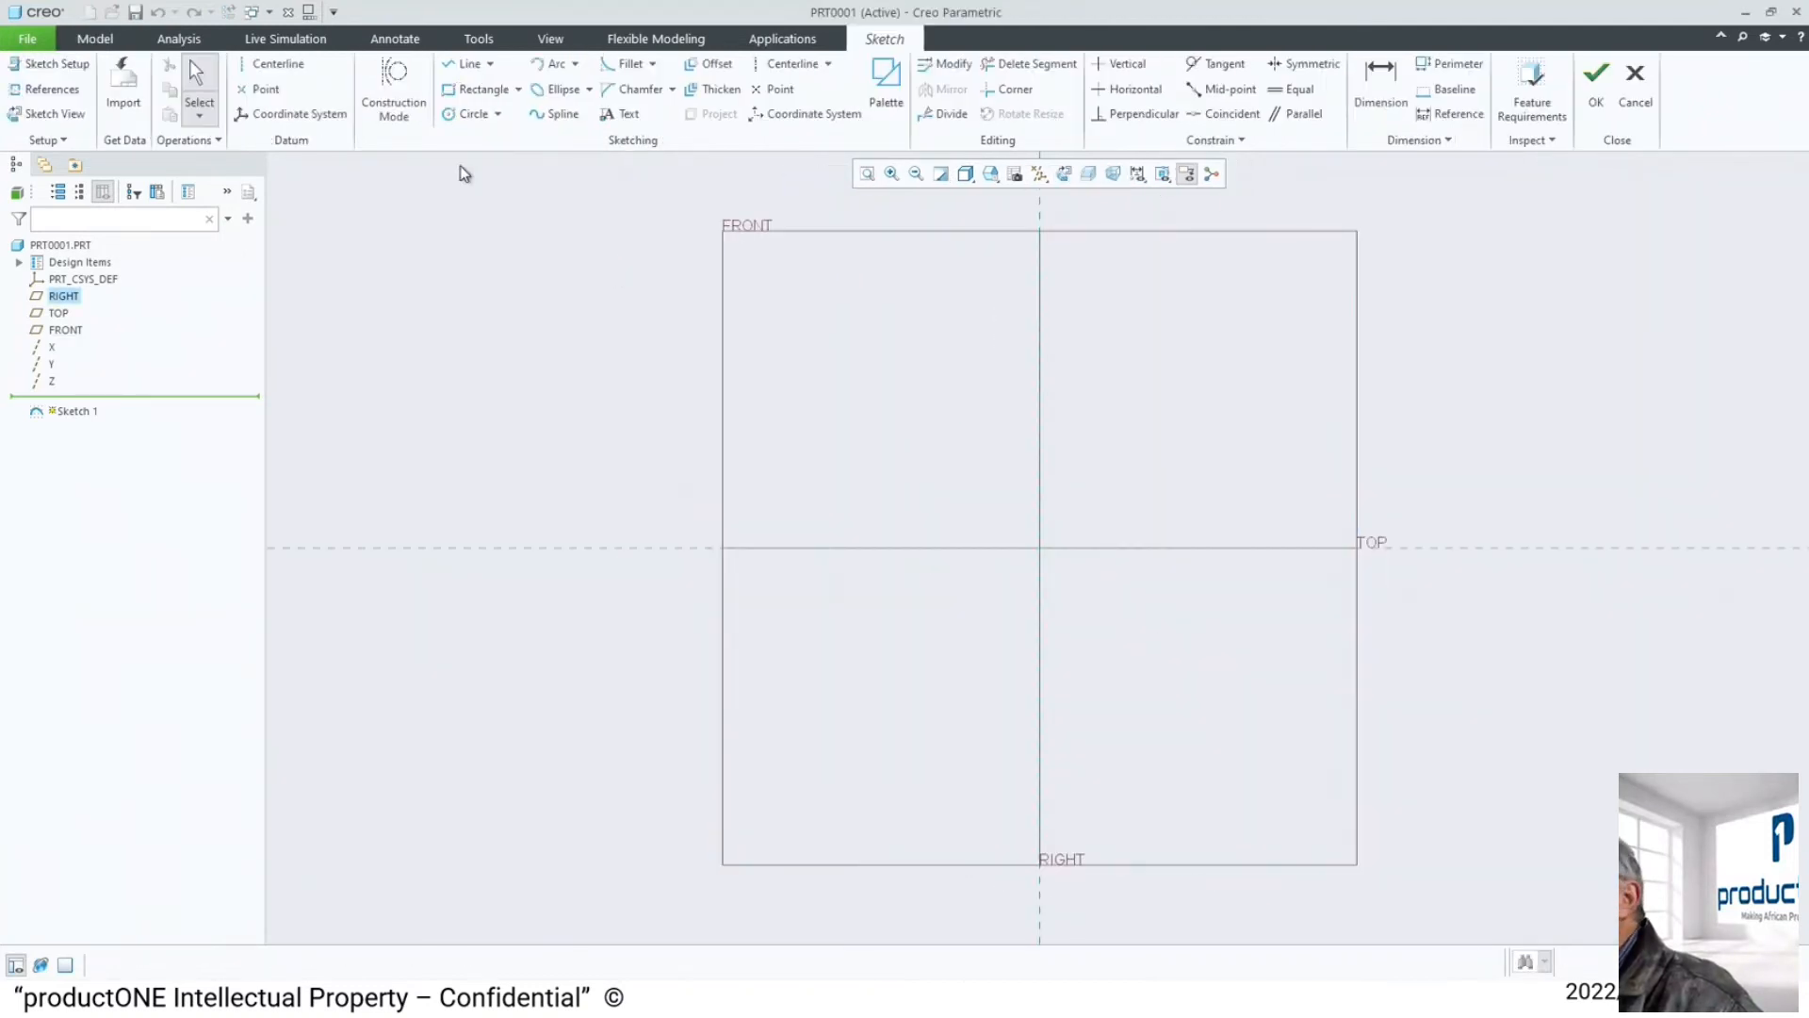
- Sketch a corner rectangle about 195 mm wide and 87 mm high, starting at the sketch origin and extending up and right
click(472, 89)
click(1053, 548)
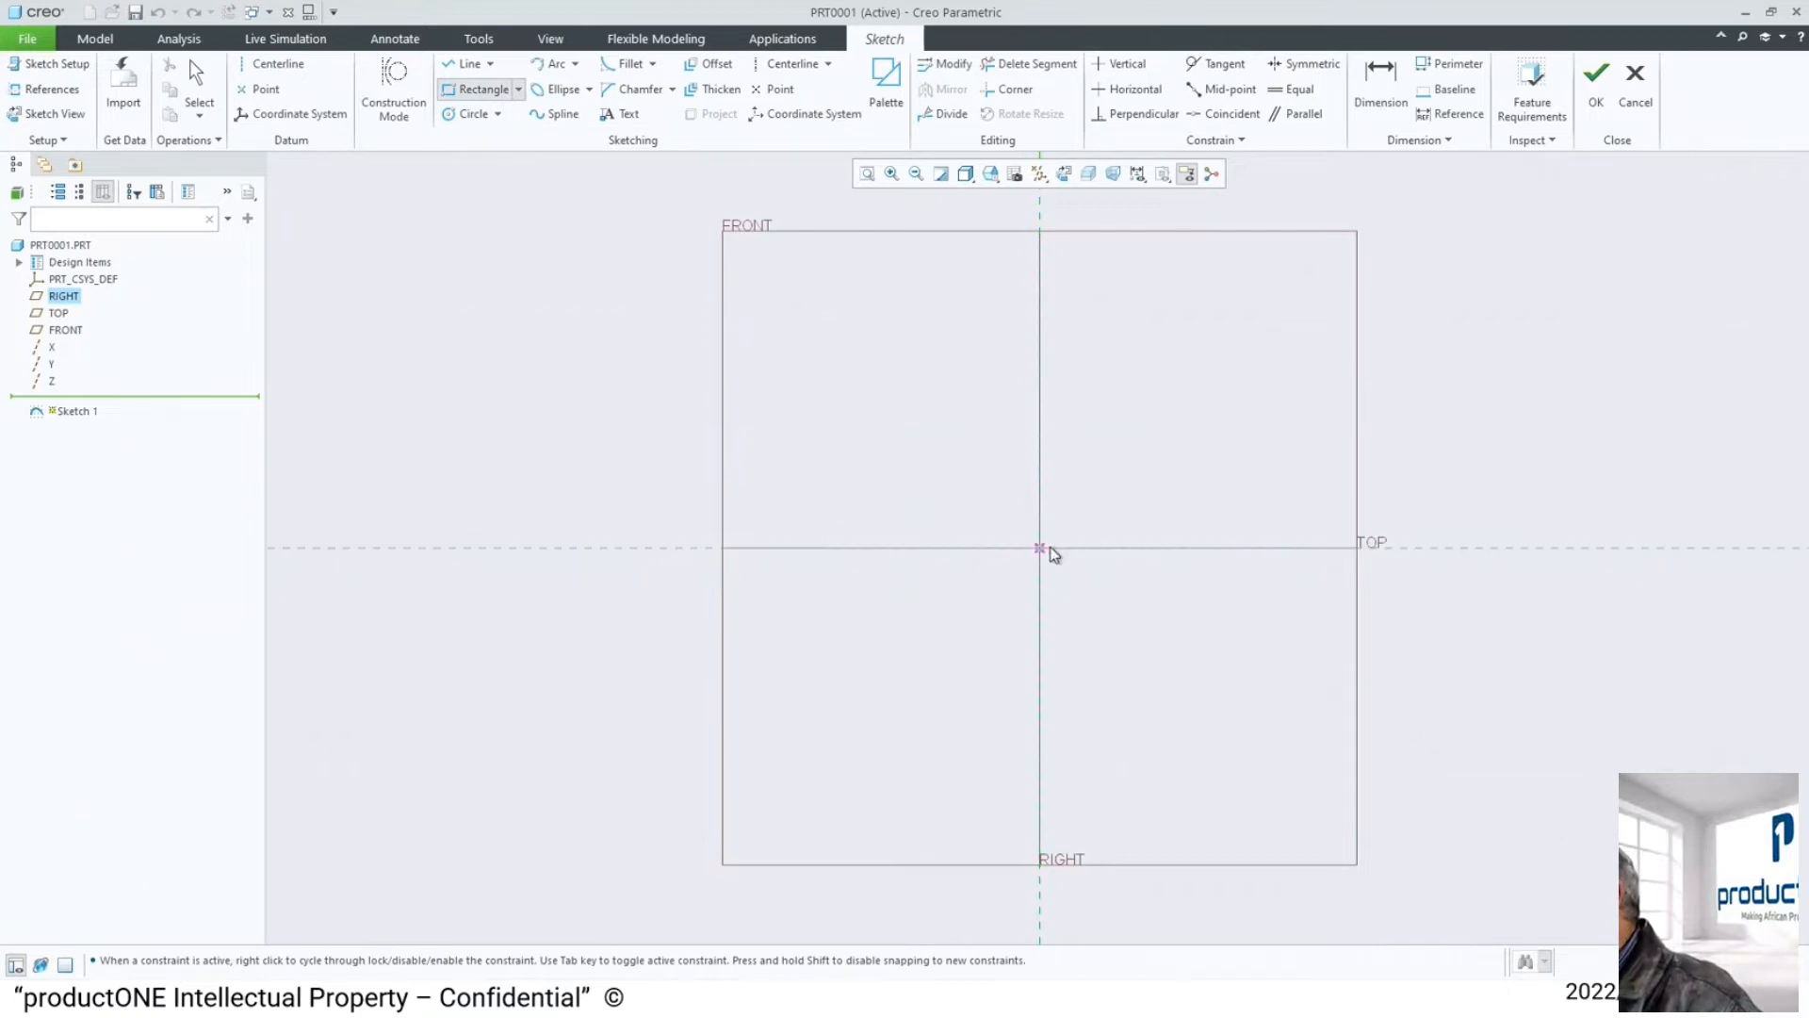
click(1282, 440)
middle_click(1432, 308)
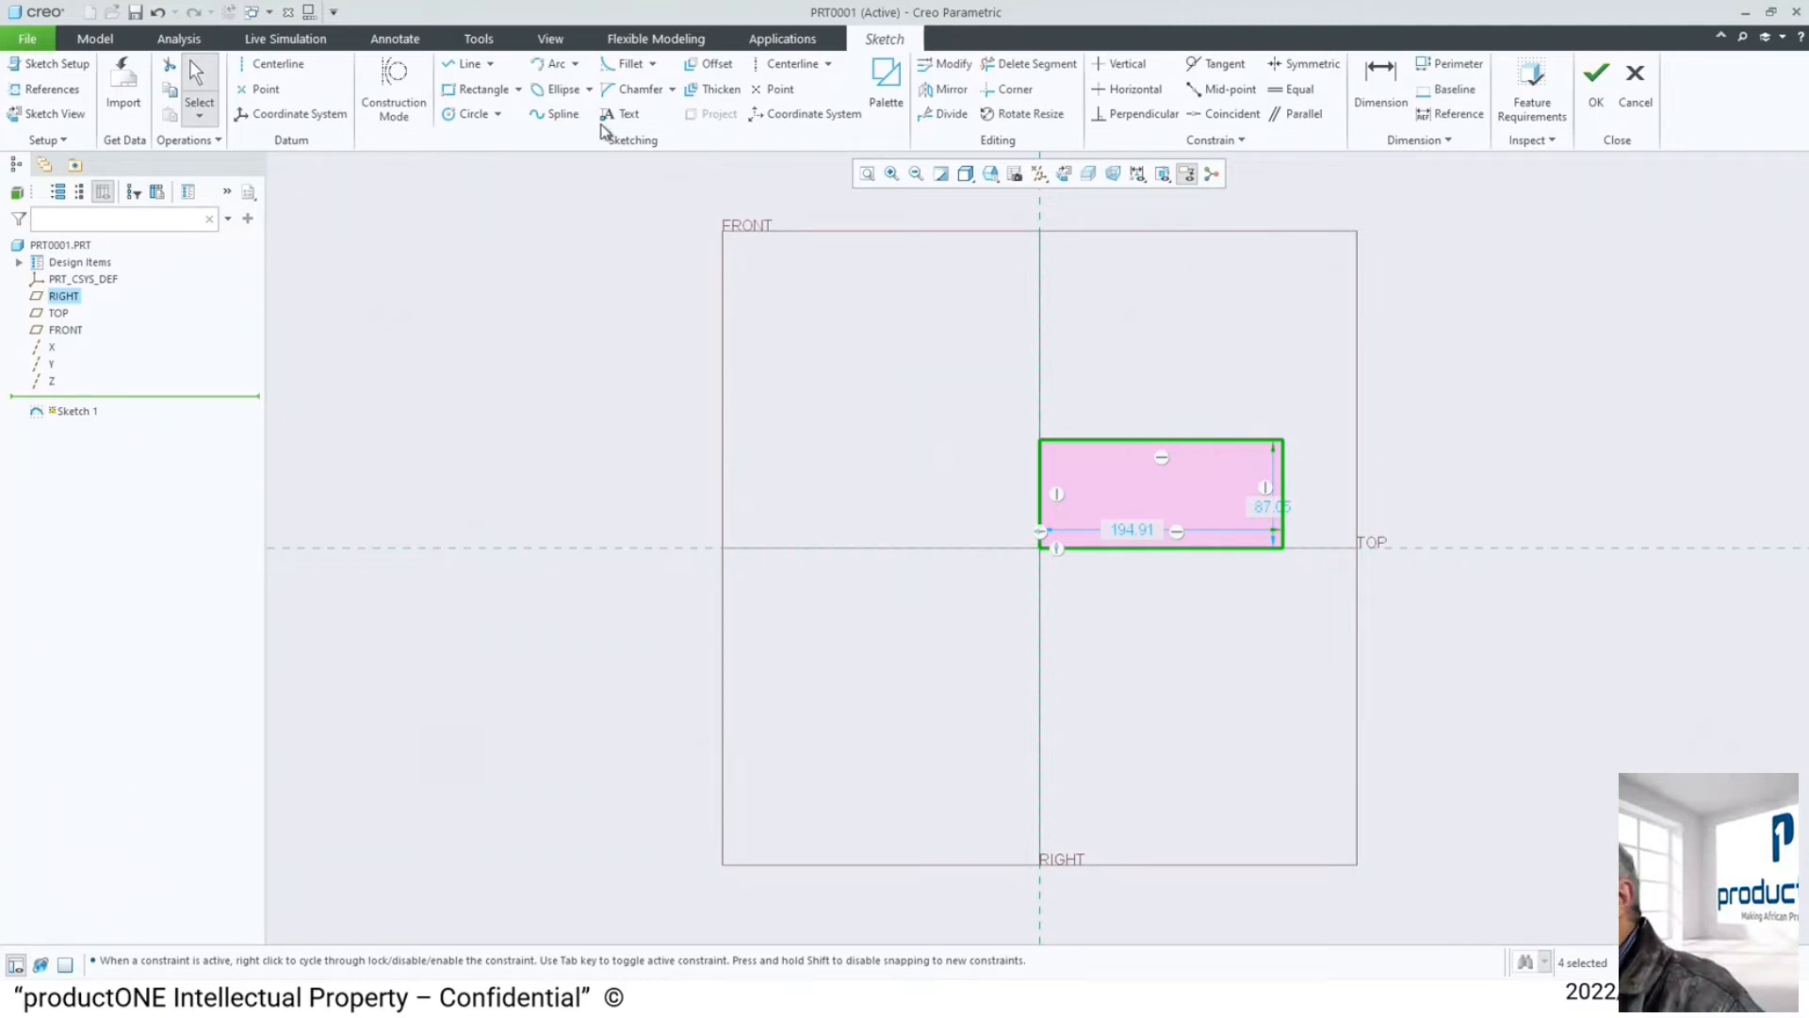
- Sketch two concentric circles about 136 mm and 68 mm in diameter, centred on the rectangle's upper-left corner
click(476, 114)
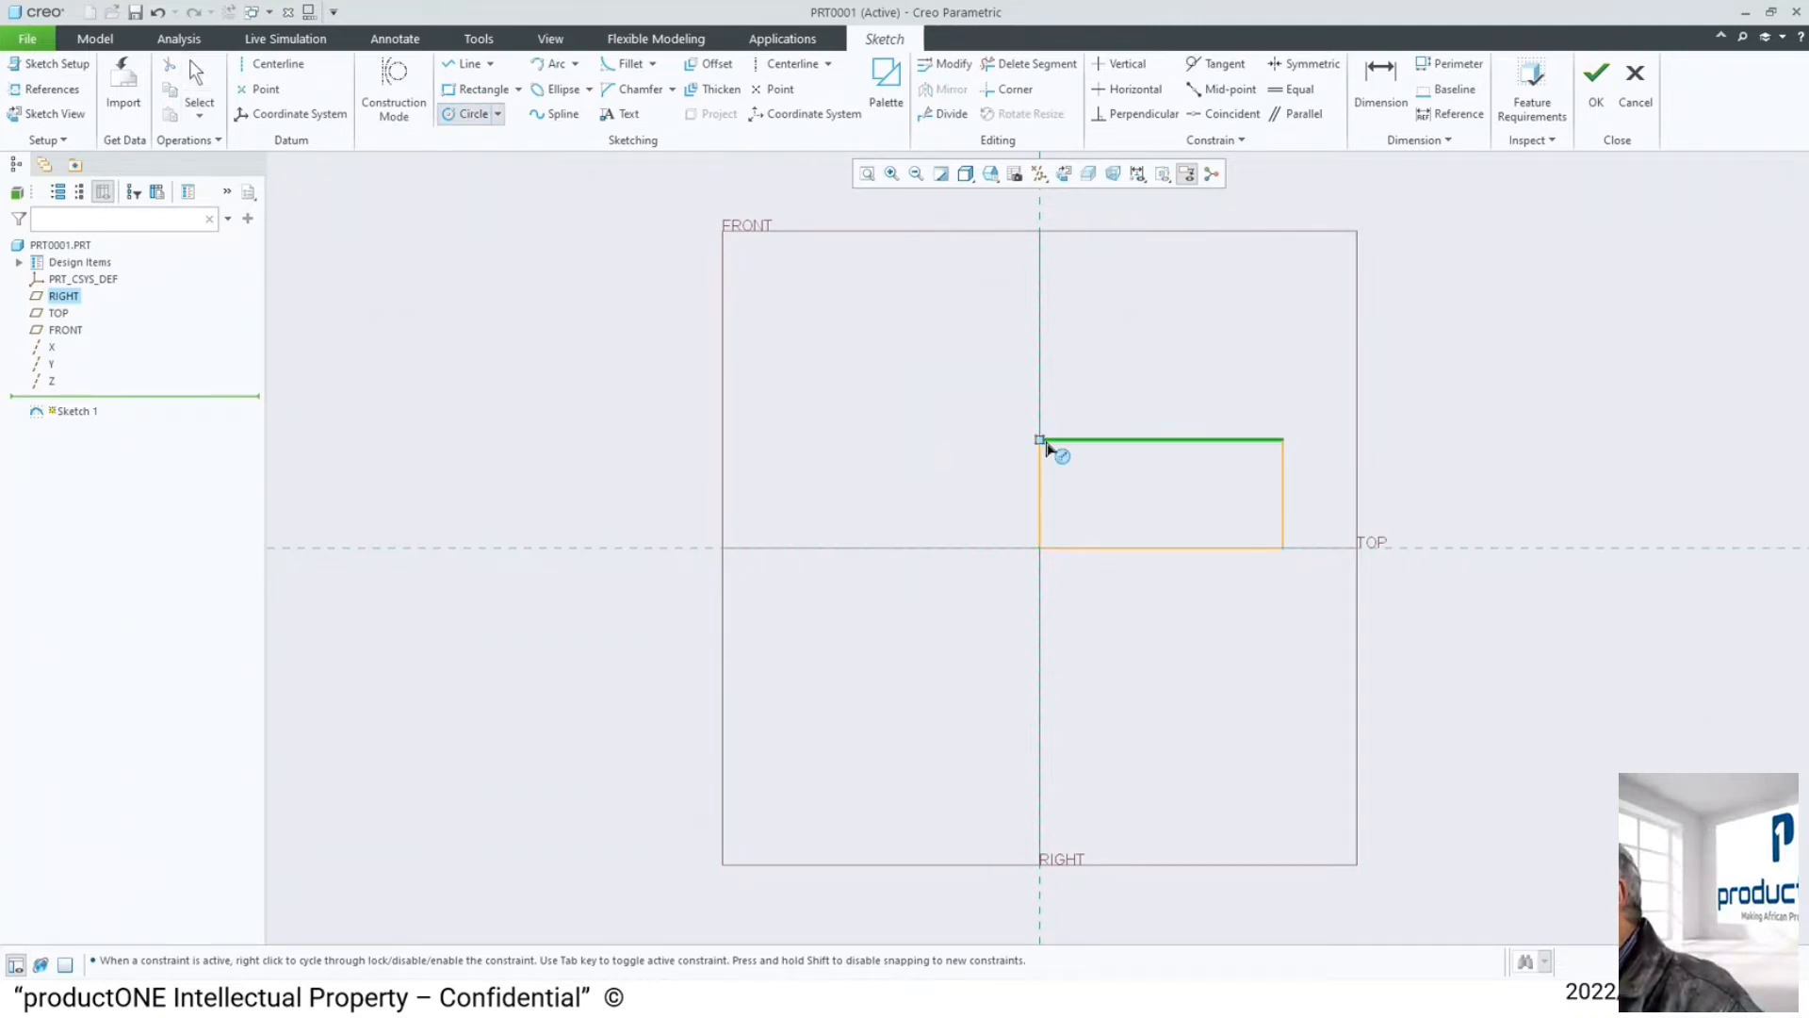
click(1040, 441)
click(1094, 514)
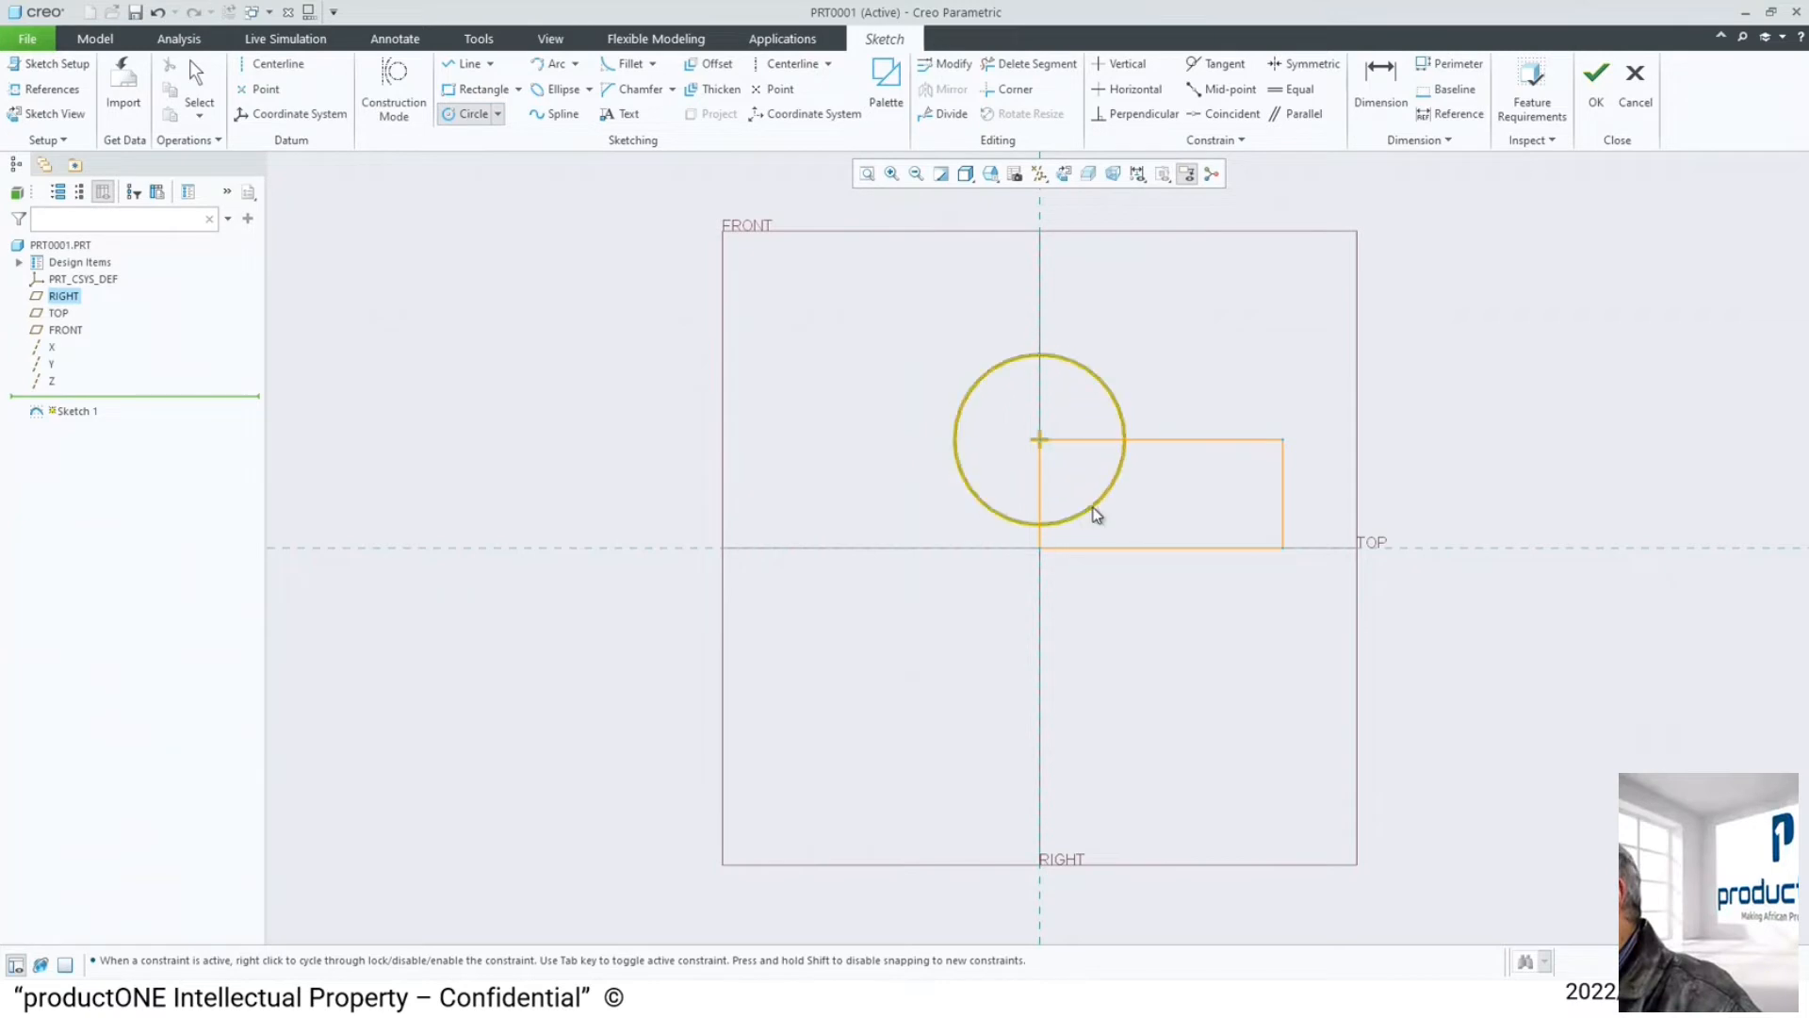
click(1040, 440)
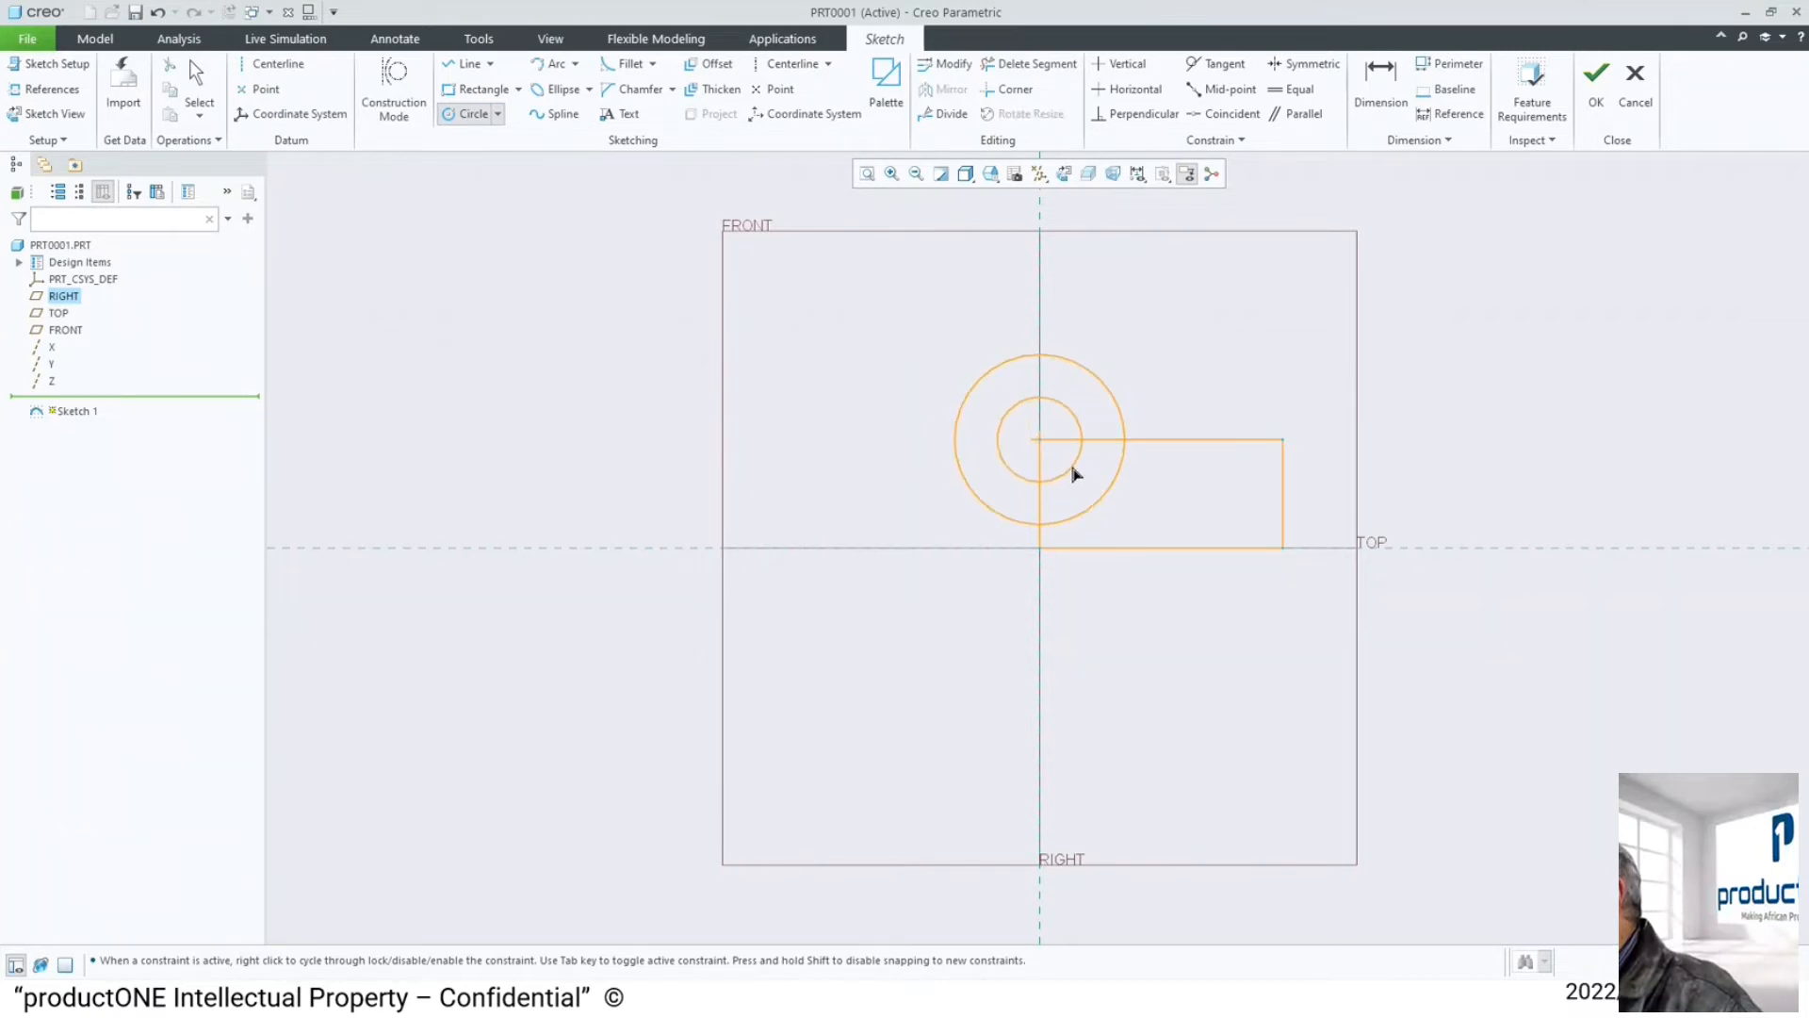
click(1012, 414)
- Draw lines from the rectangle's upper-right corner to the upper part of the outer circle and diagonally to the sketch origin
click(466, 63)
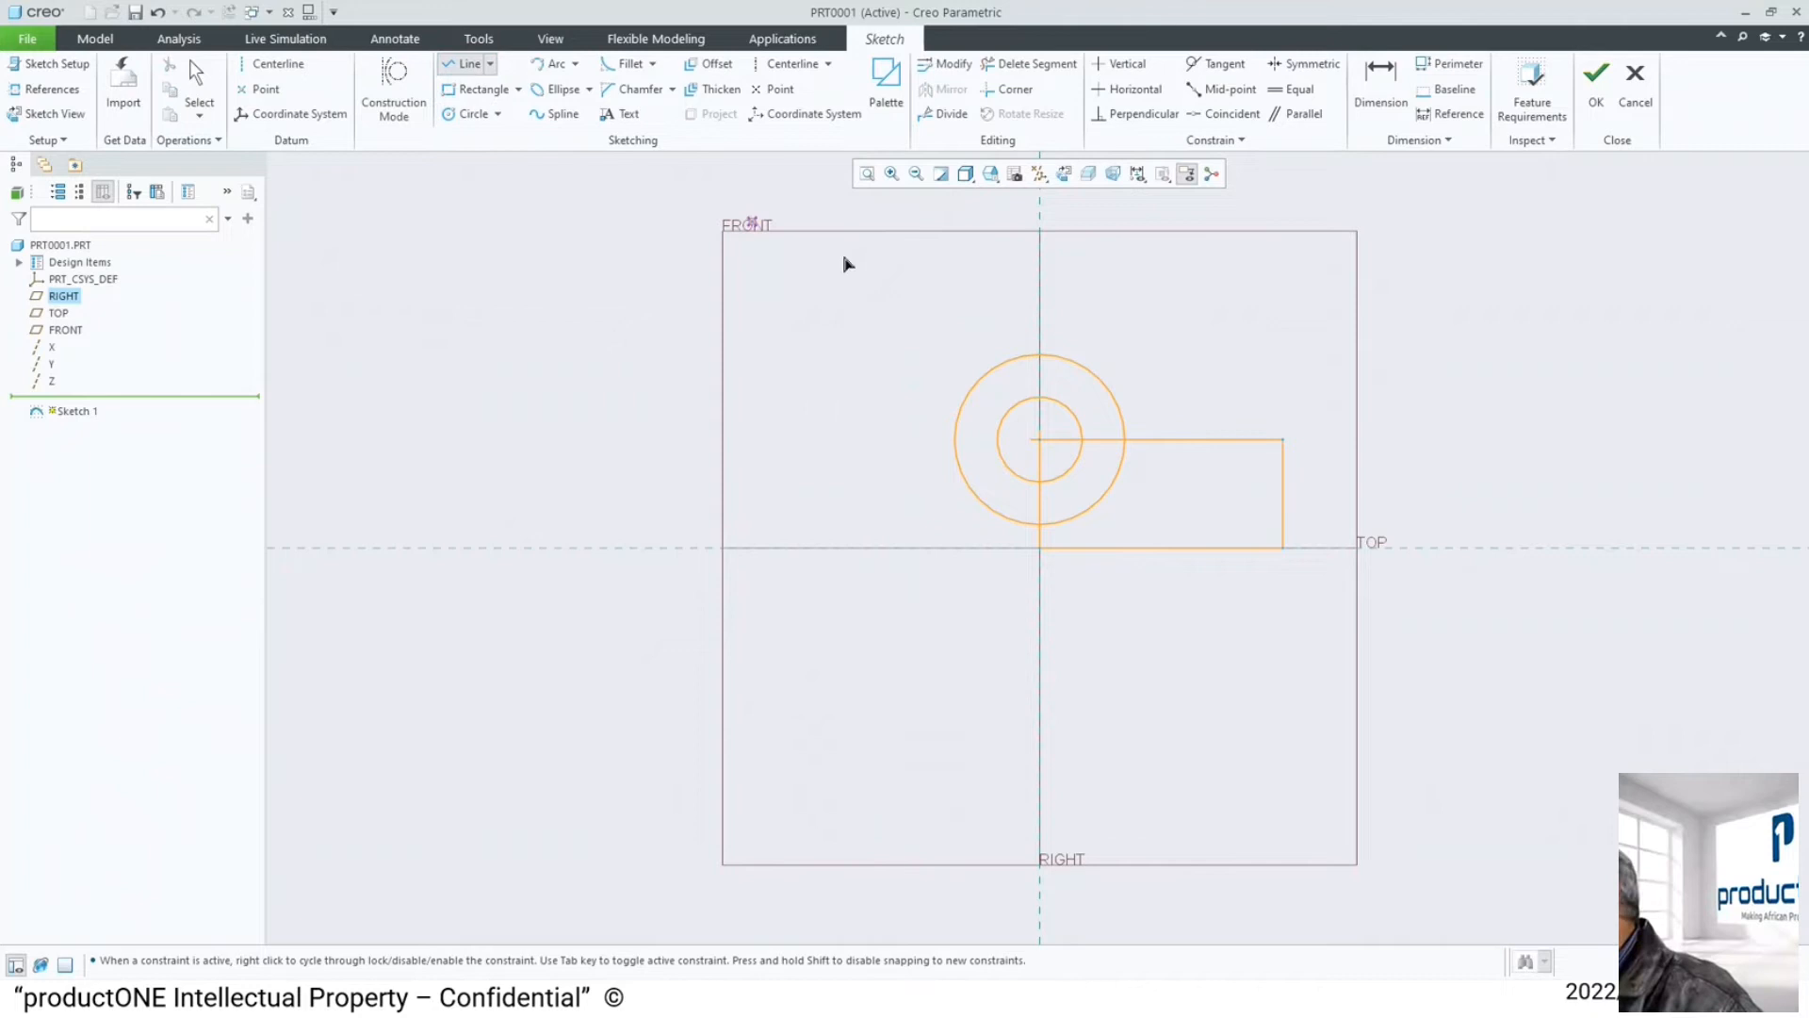
click(1282, 440)
click(1075, 364)
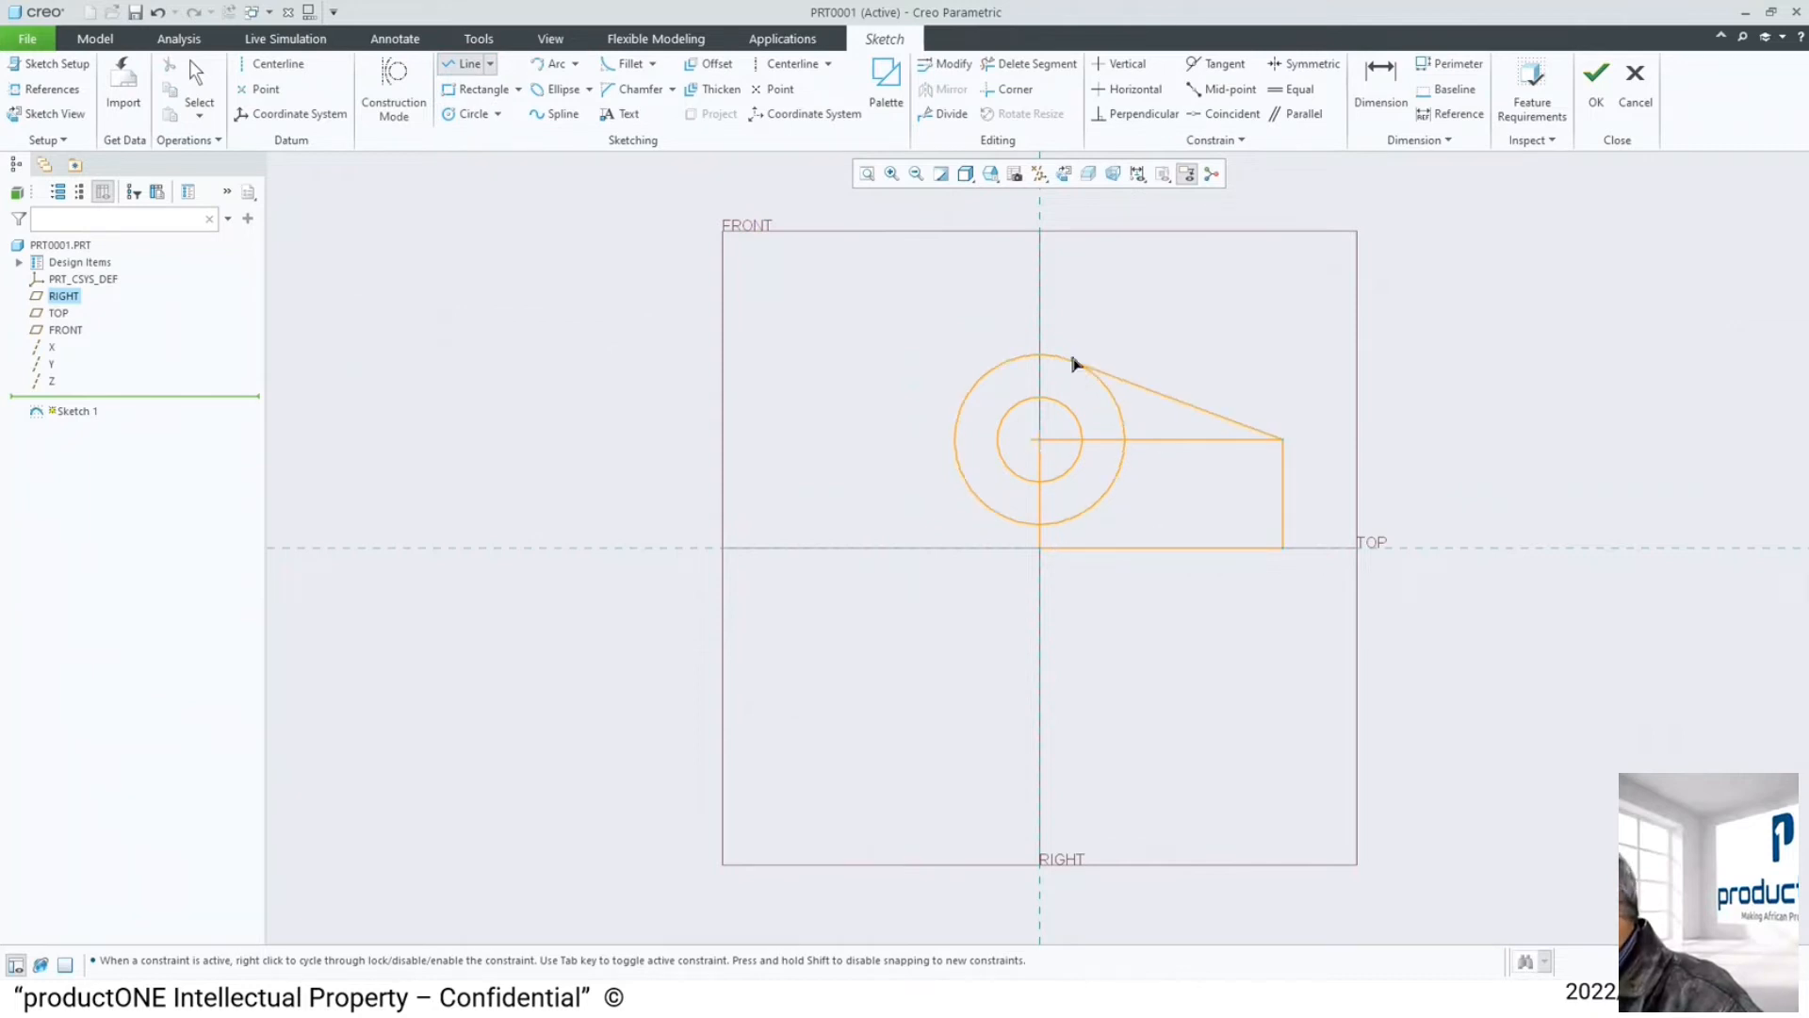
middle_click(1112, 295)
click(1282, 440)
click(1041, 546)
middle_click(1042, 331)
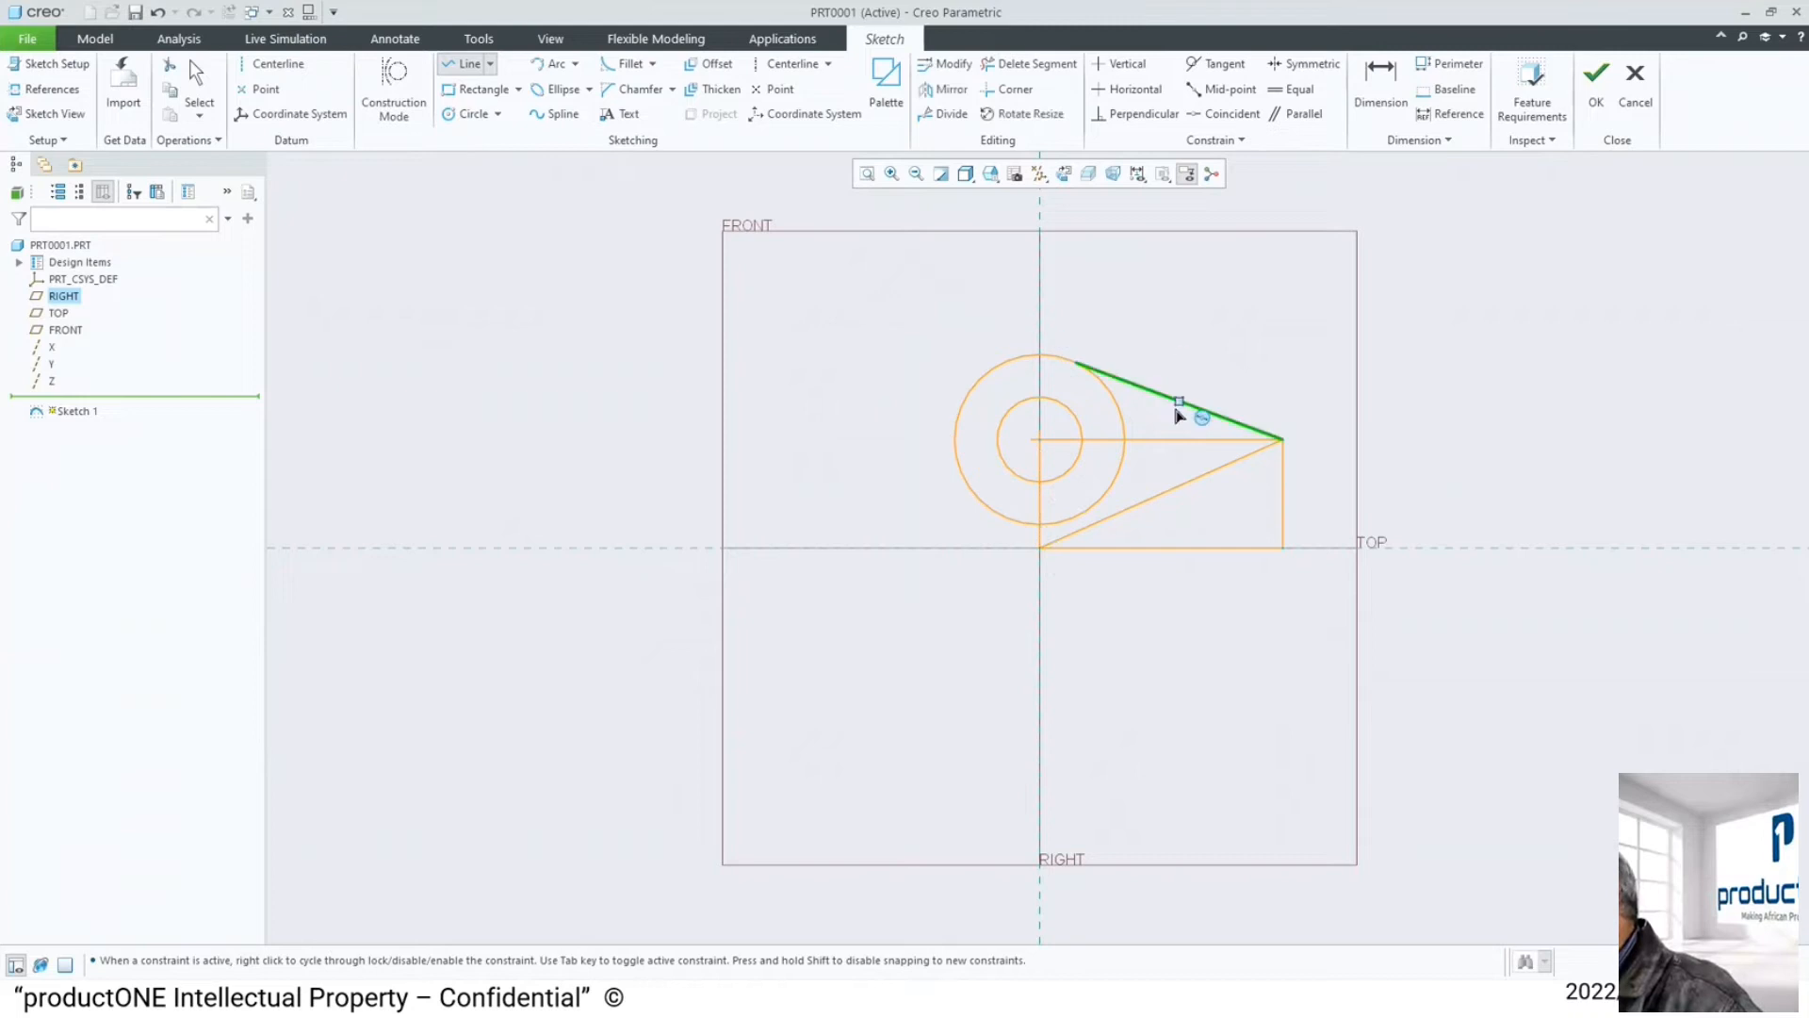
- Add two short lines, one overlapping the rectangle's upper edge and one overlapping the diagonal, and finish the Line tool
click(1220, 440)
scroll(1231, 370, up, 1)
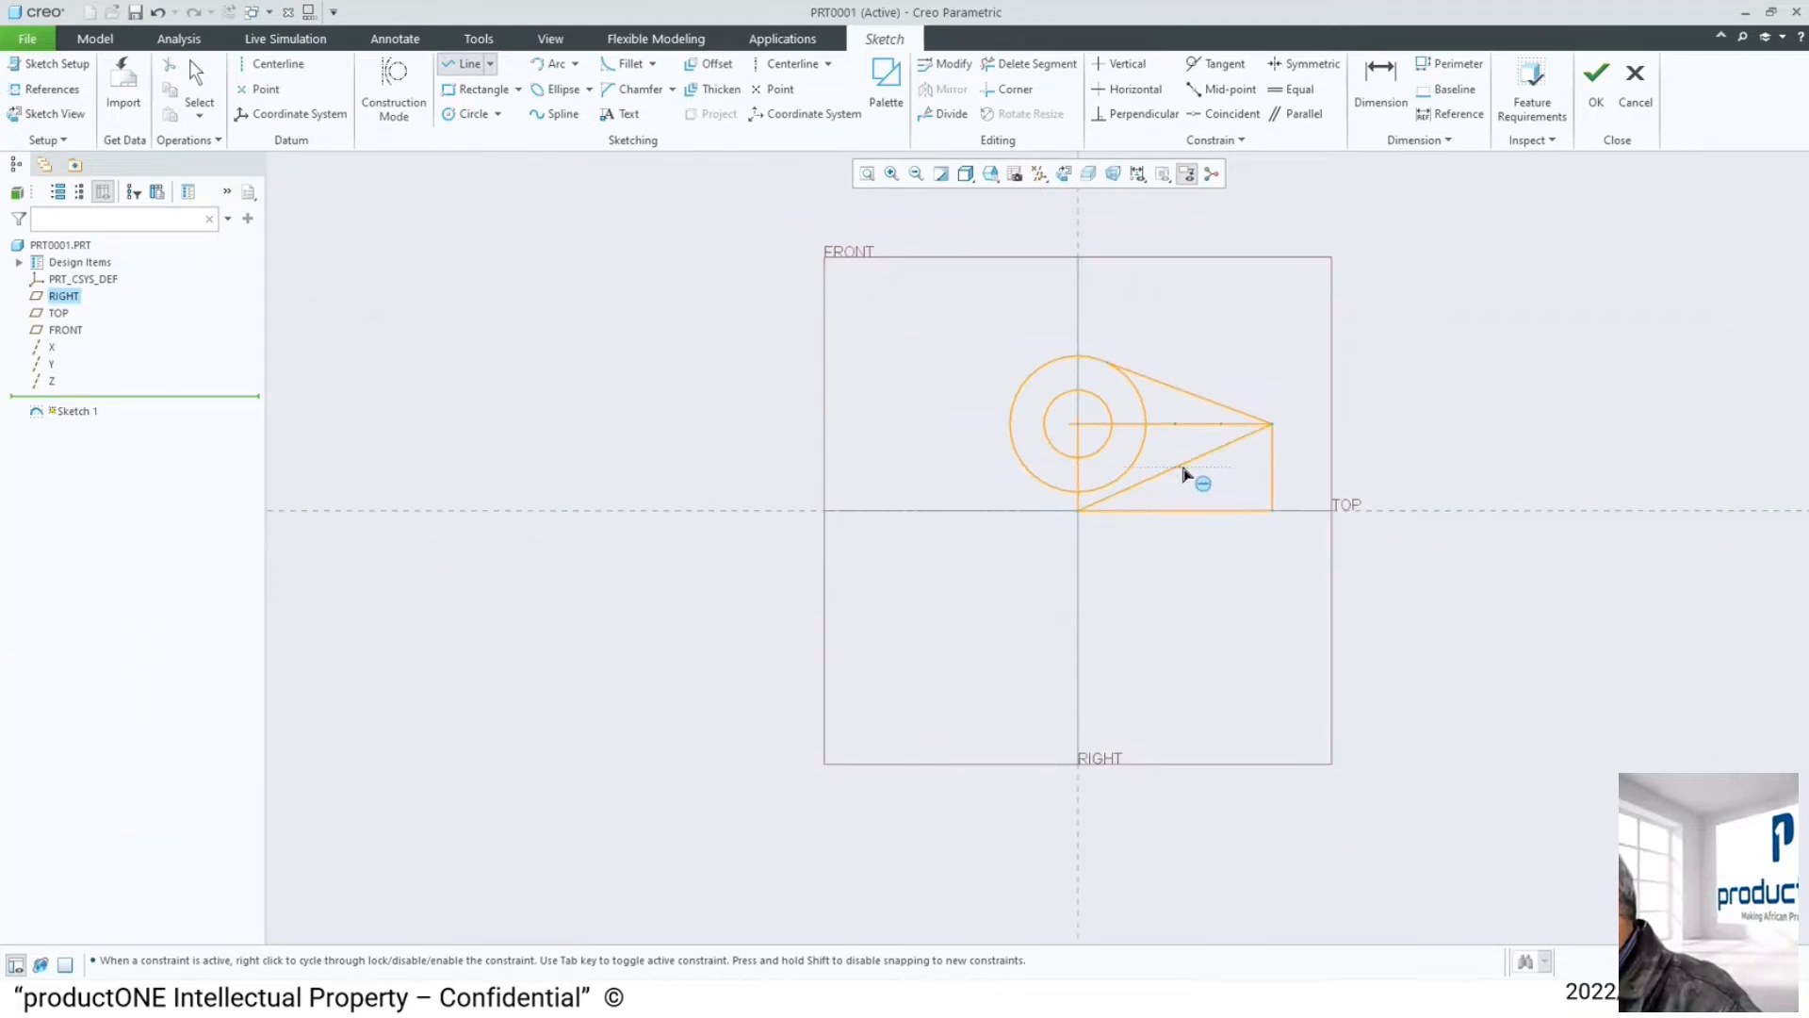
click(1227, 457)
middle_click(1258, 325)
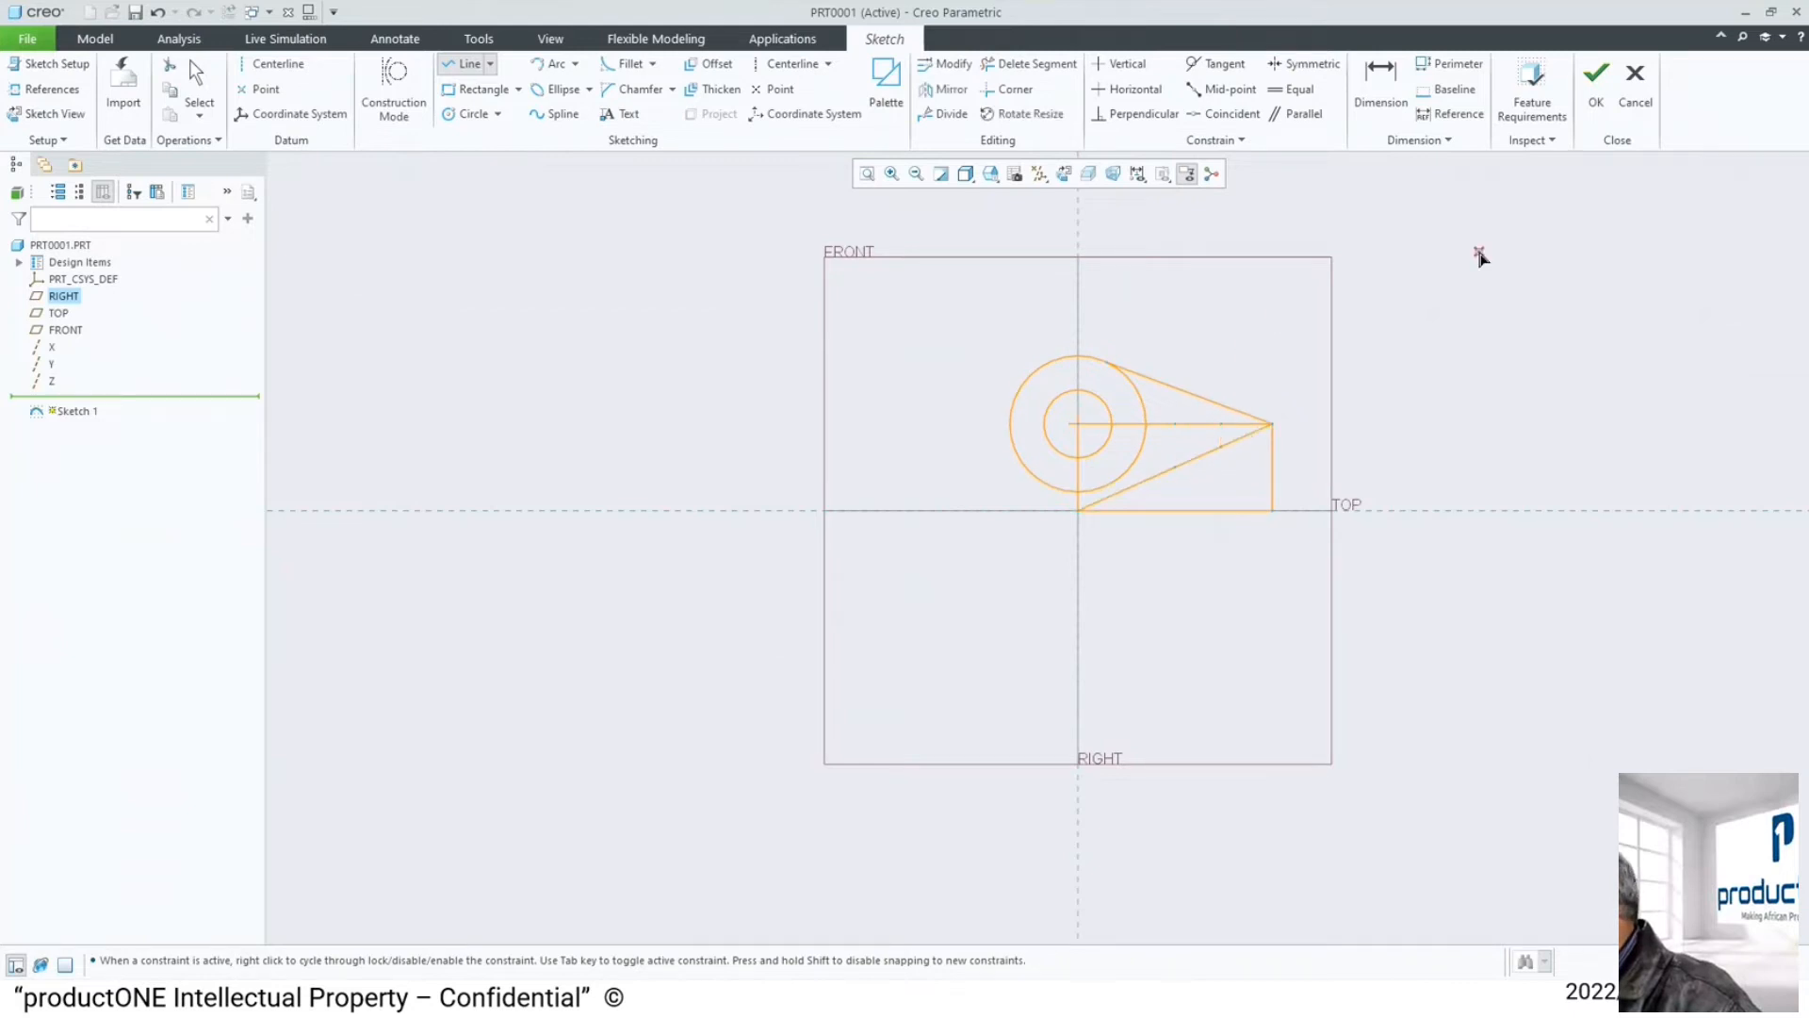
middle_click(1485, 254)
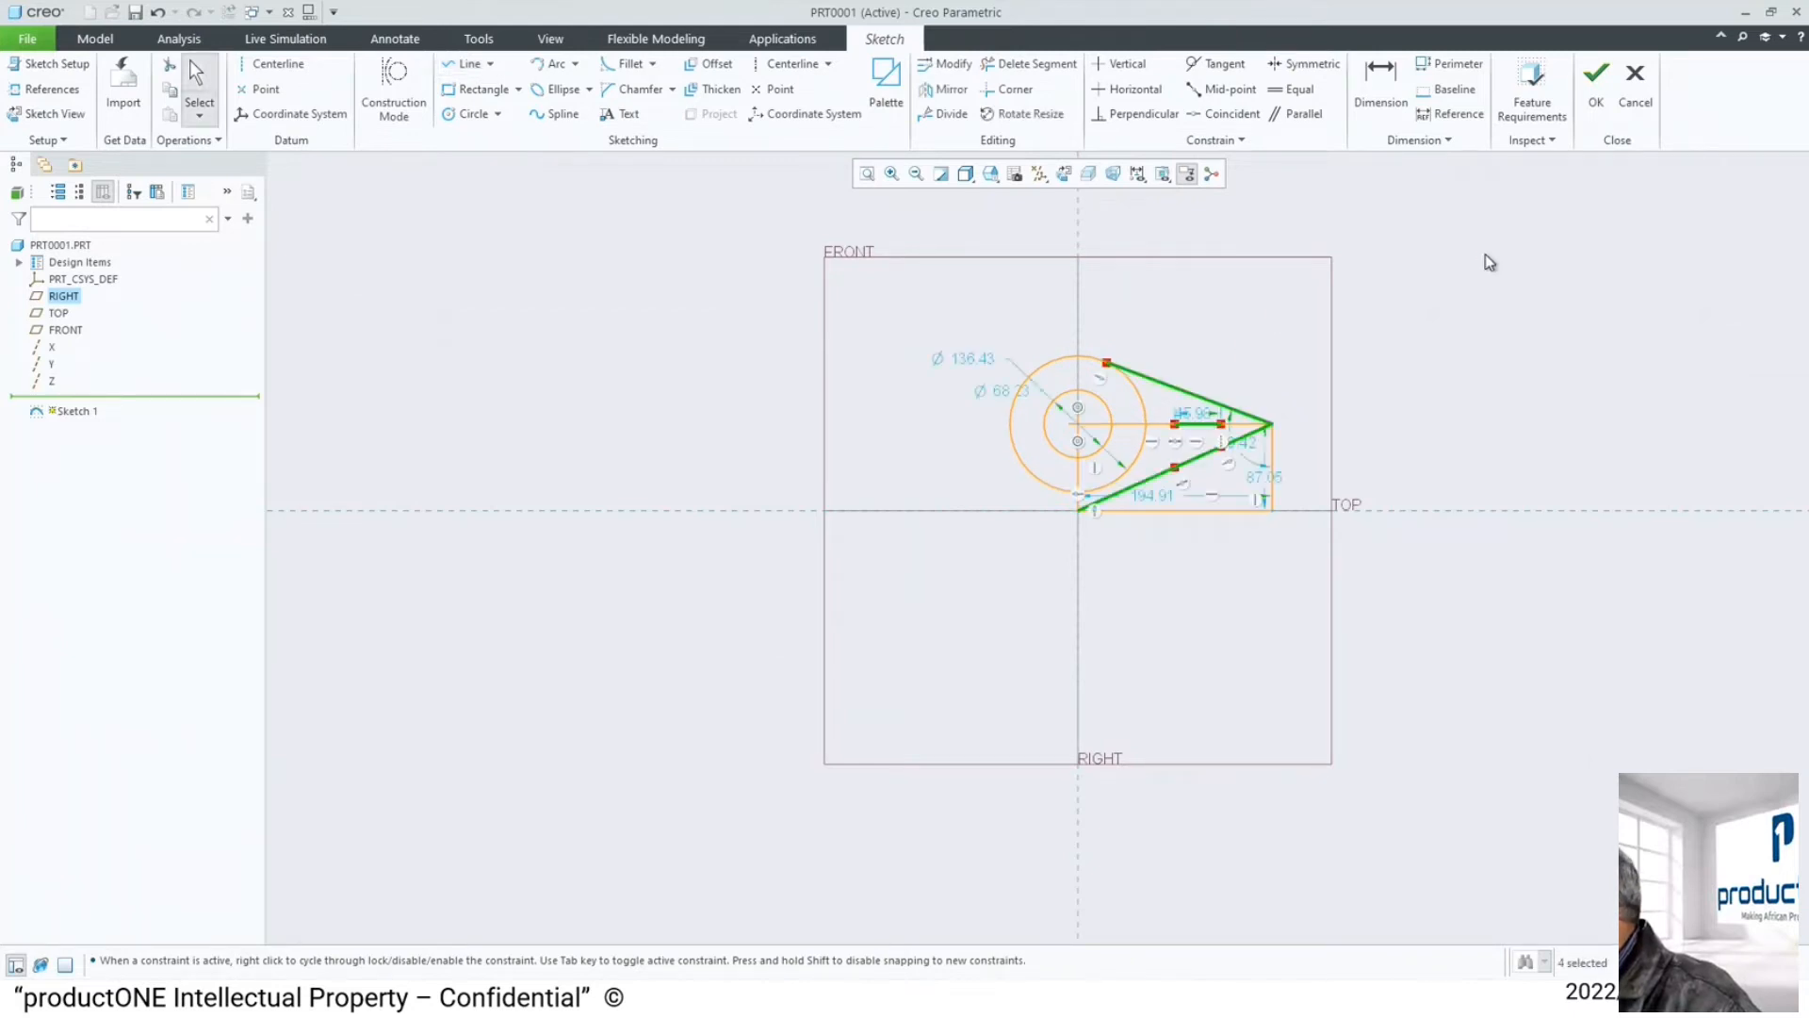
- Turn on highlighting of junctions, intersections and overlaps for the sketch and clear the entity selection
click(1545, 140)
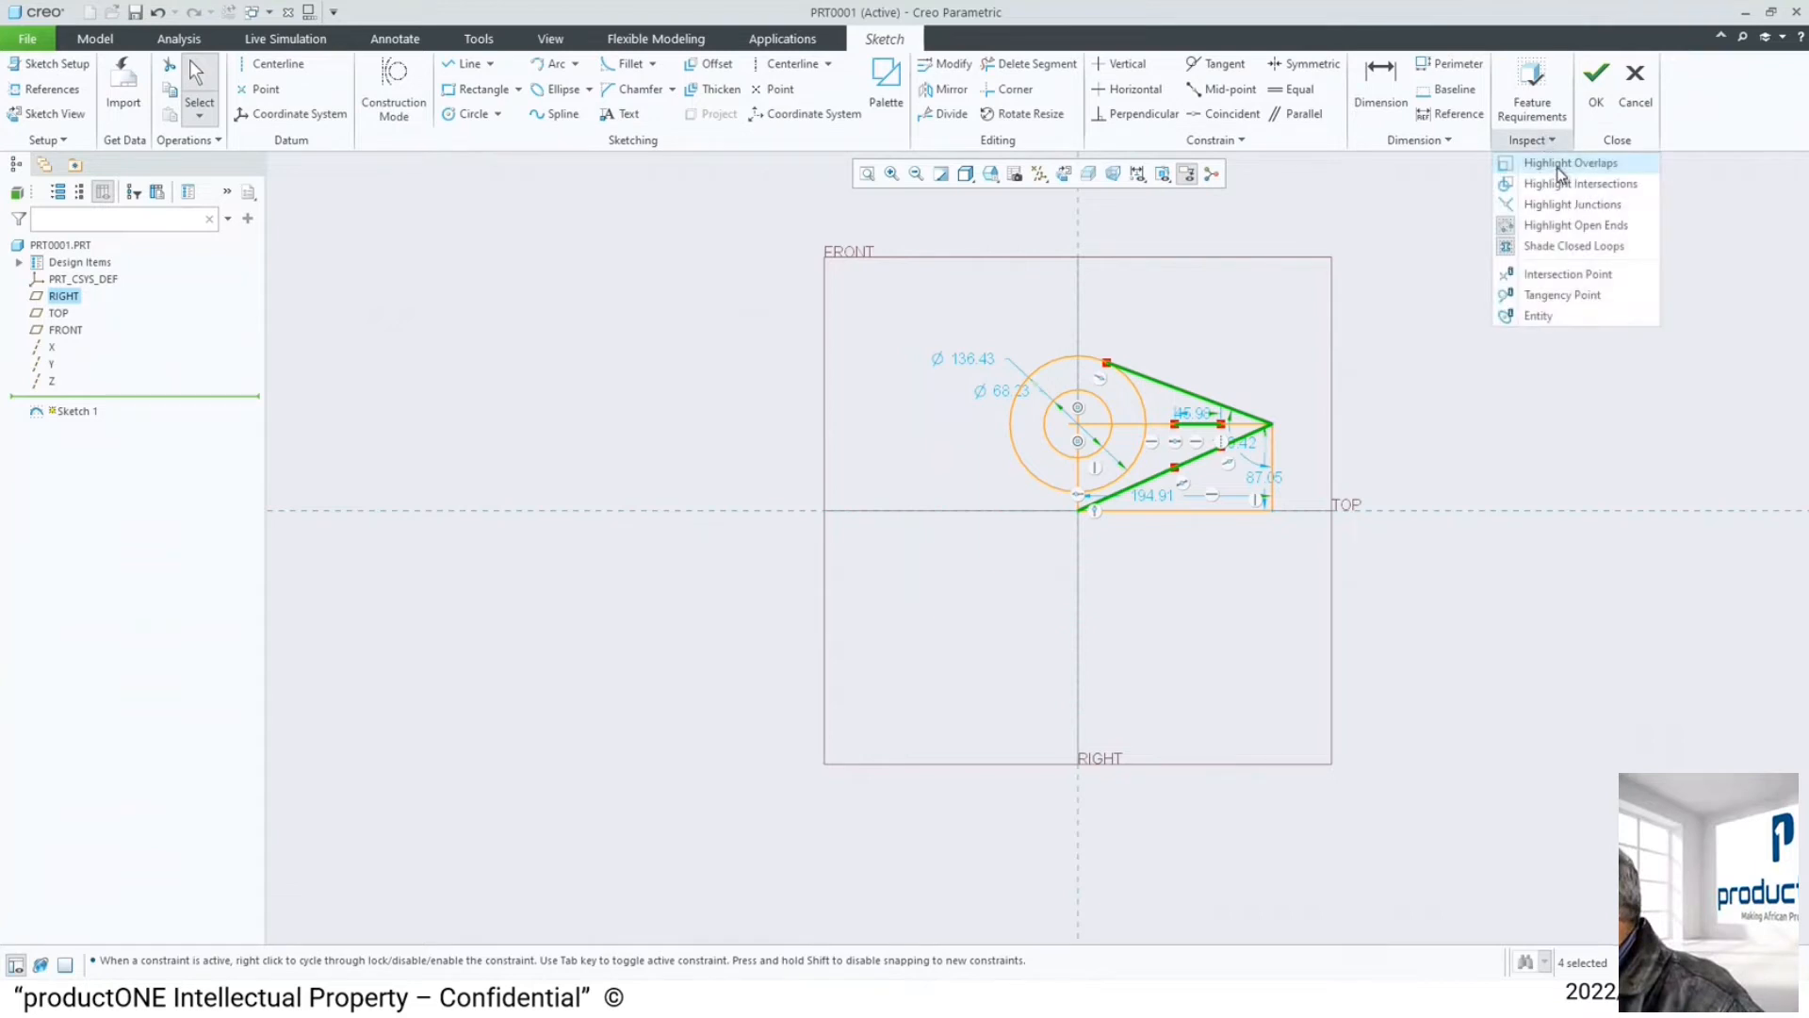
click(1547, 206)
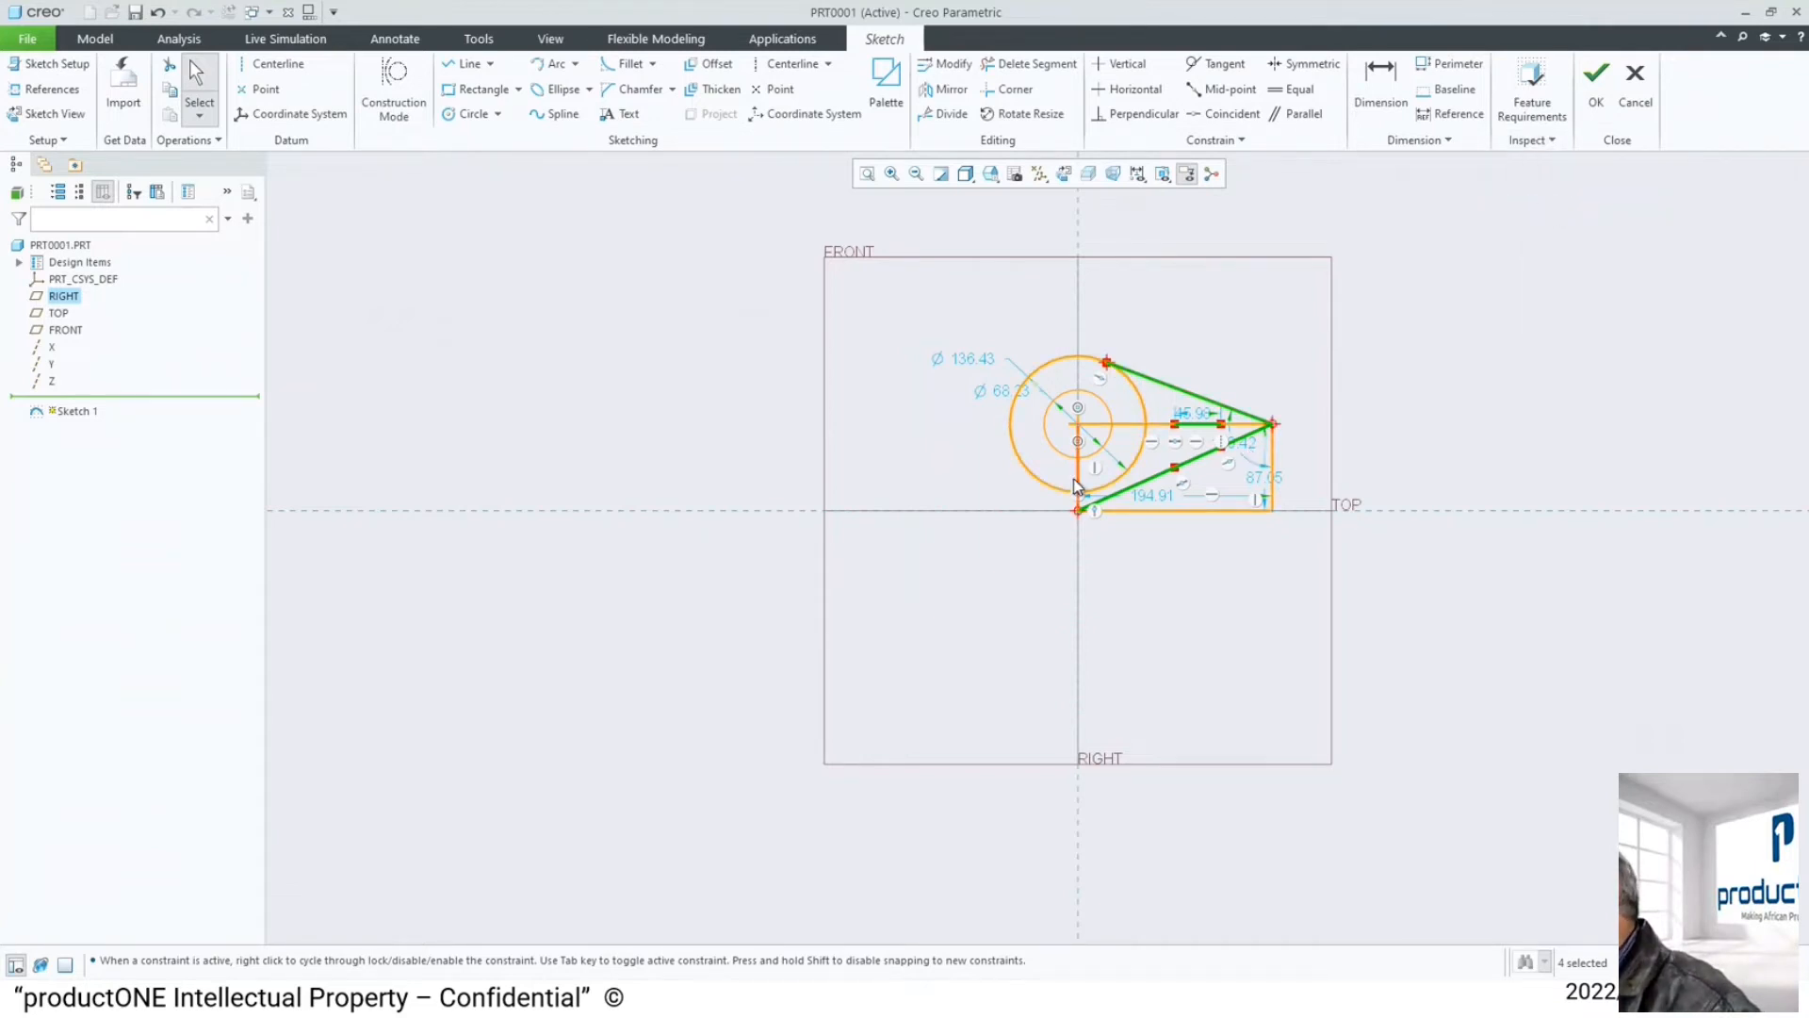
click(1523, 142)
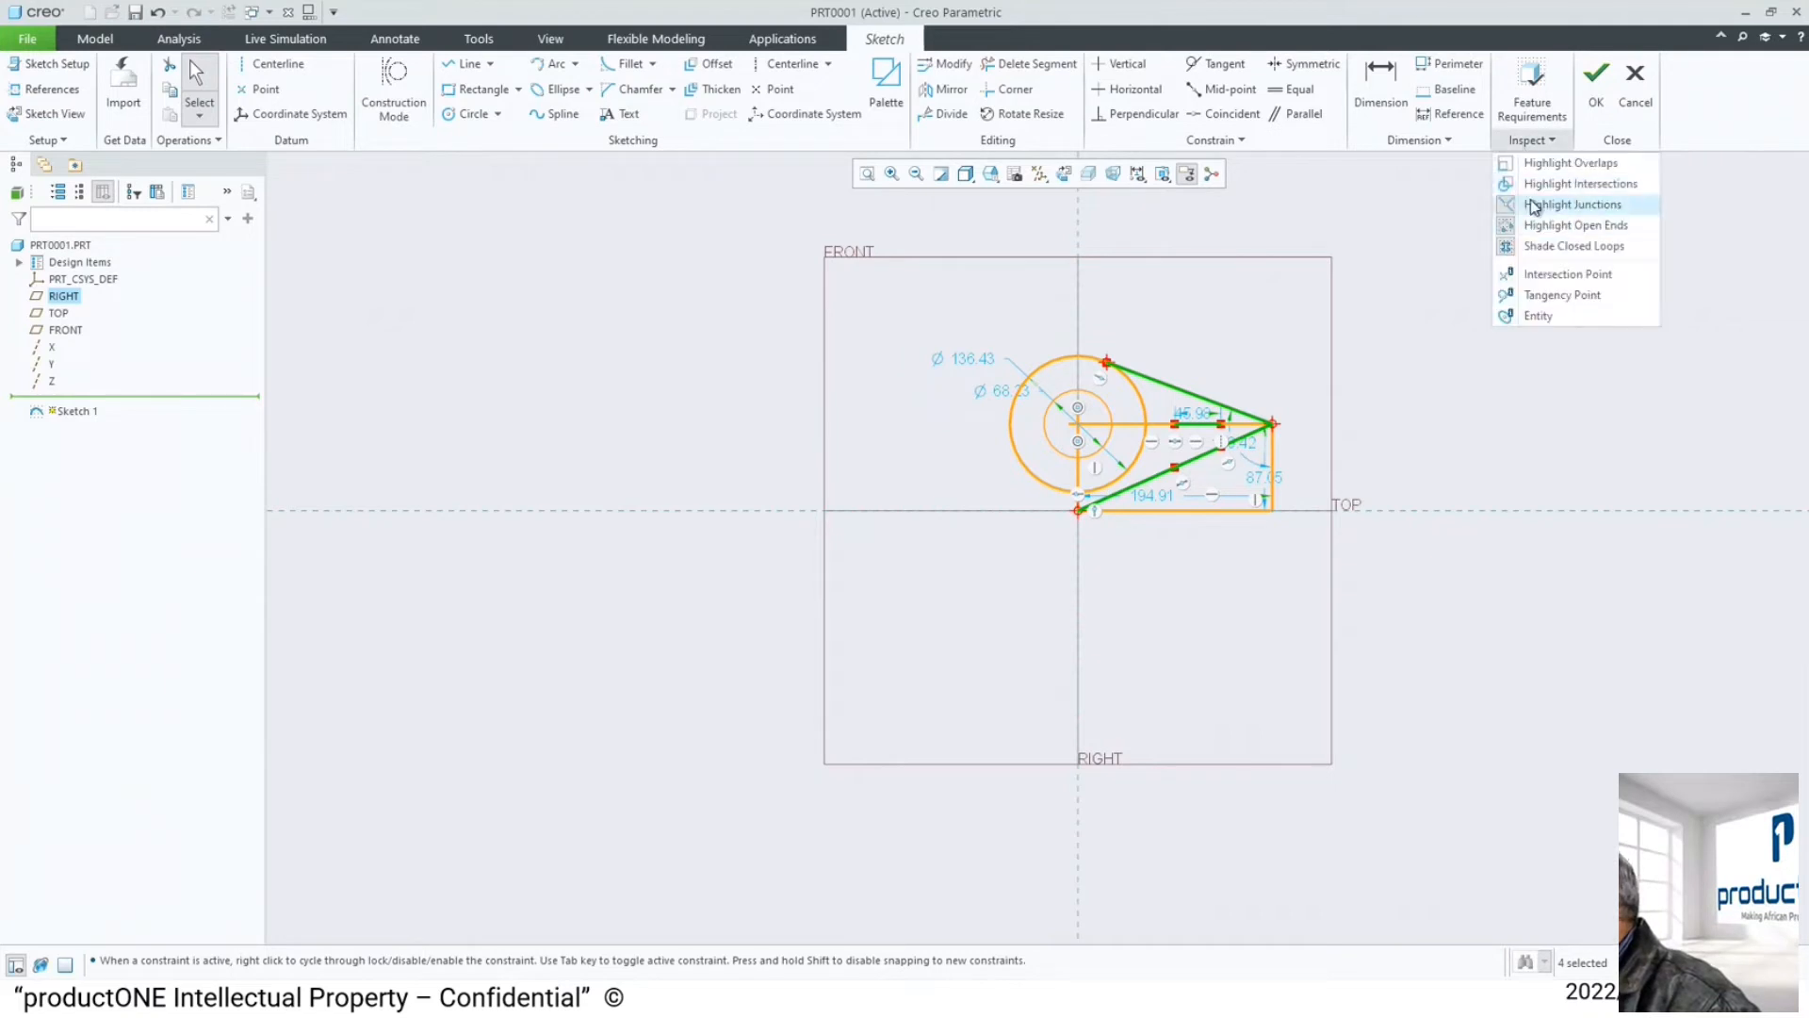
click(1536, 185)
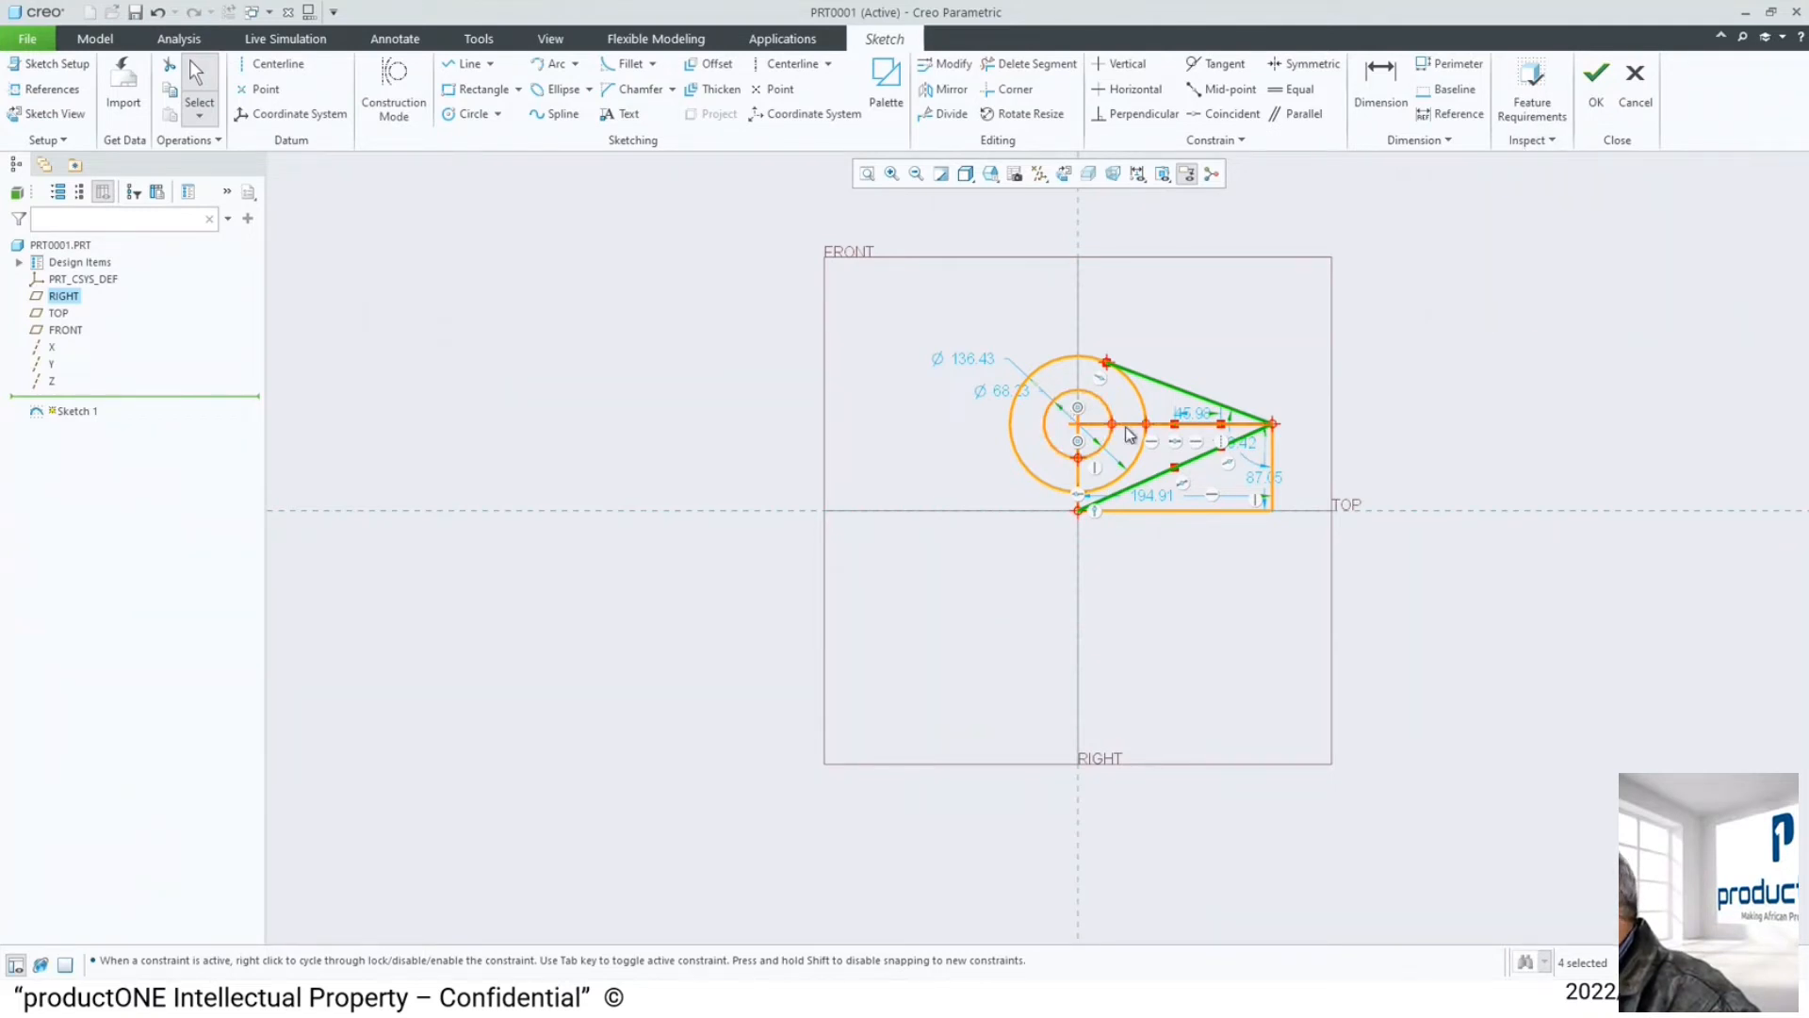
click(1513, 141)
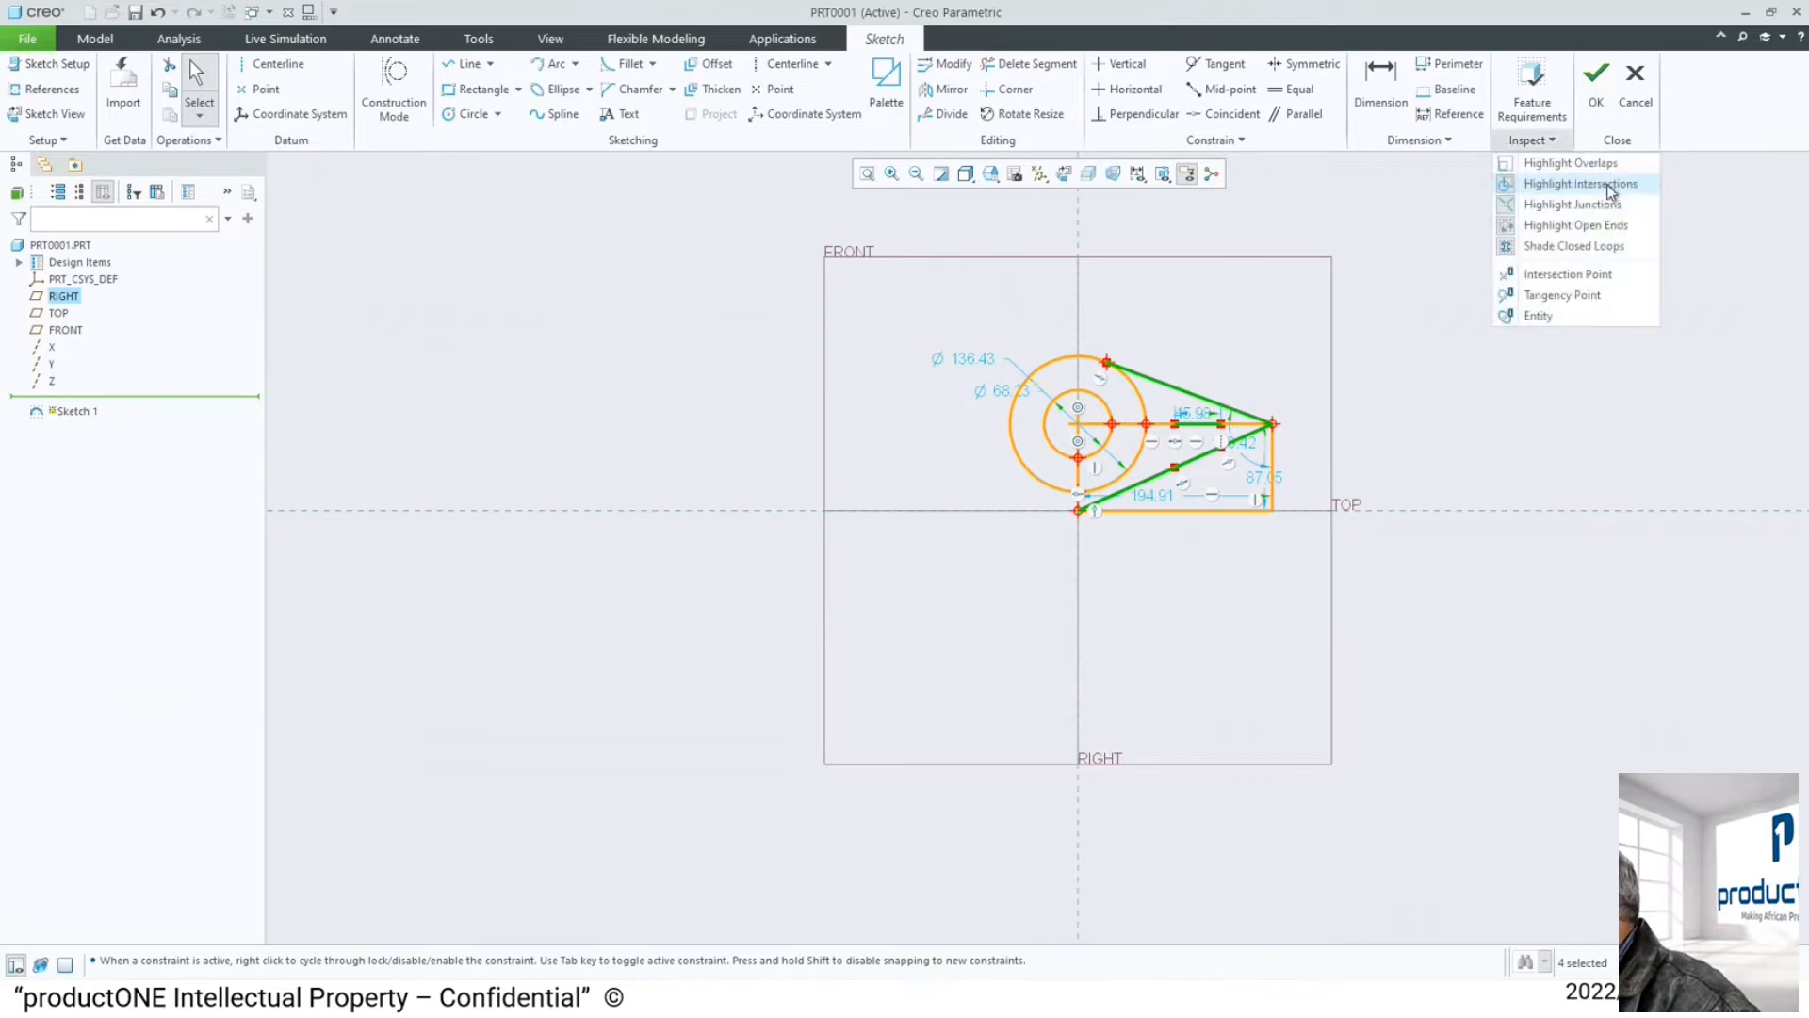
click(1555, 164)
click(1408, 255)
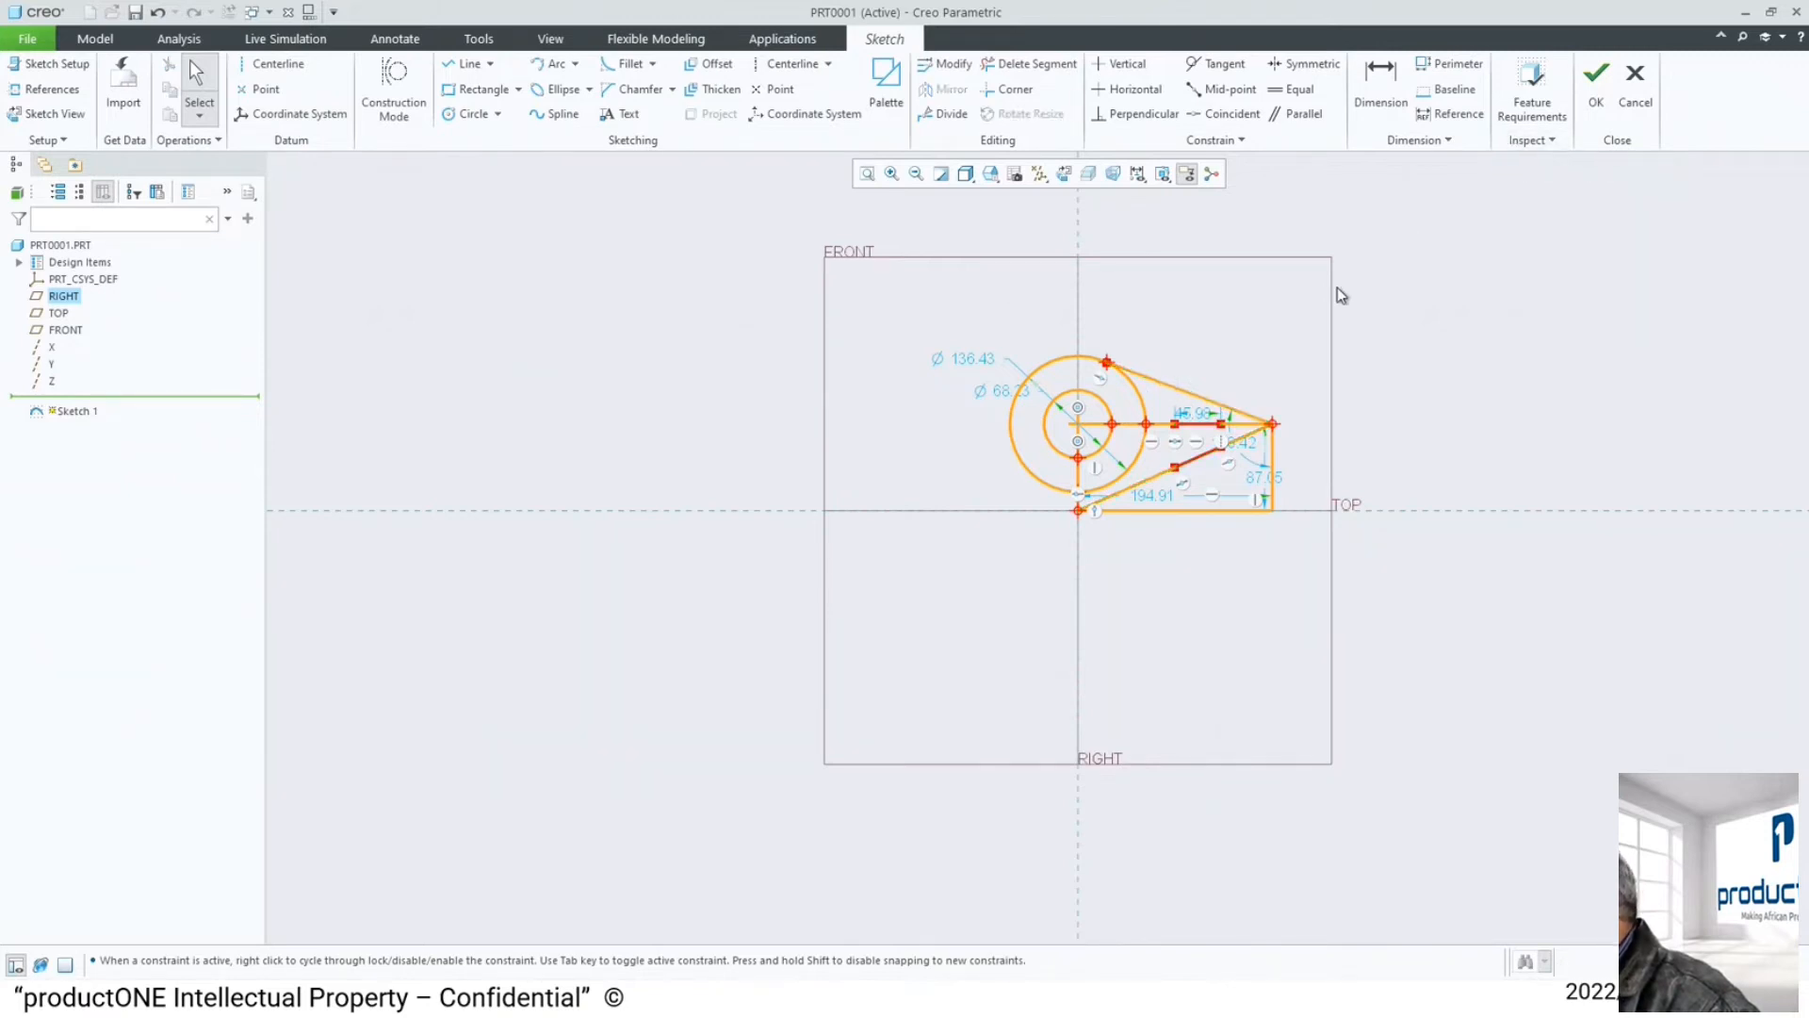
- Delete the two short lines overlapping the rectangle's upper edge and the diagonal with Delete Segment
scroll(1333, 429, up, 2)
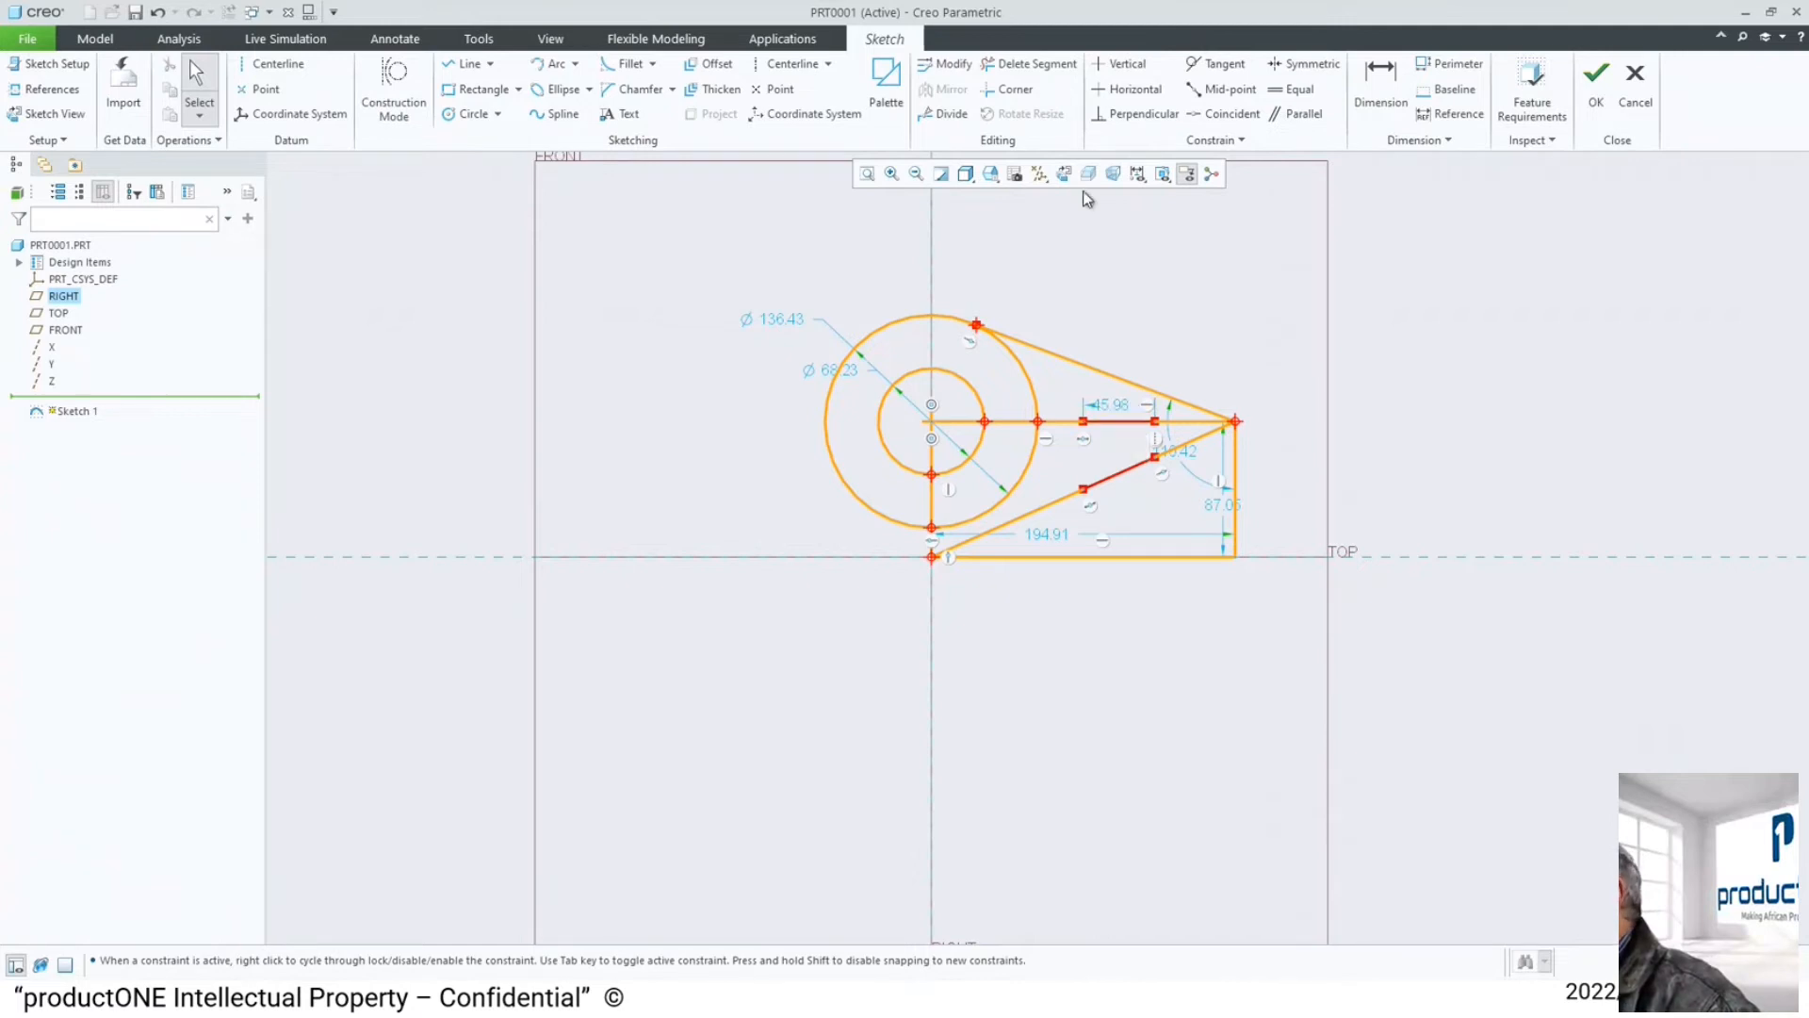
click(1029, 63)
click(1131, 466)
click(1126, 479)
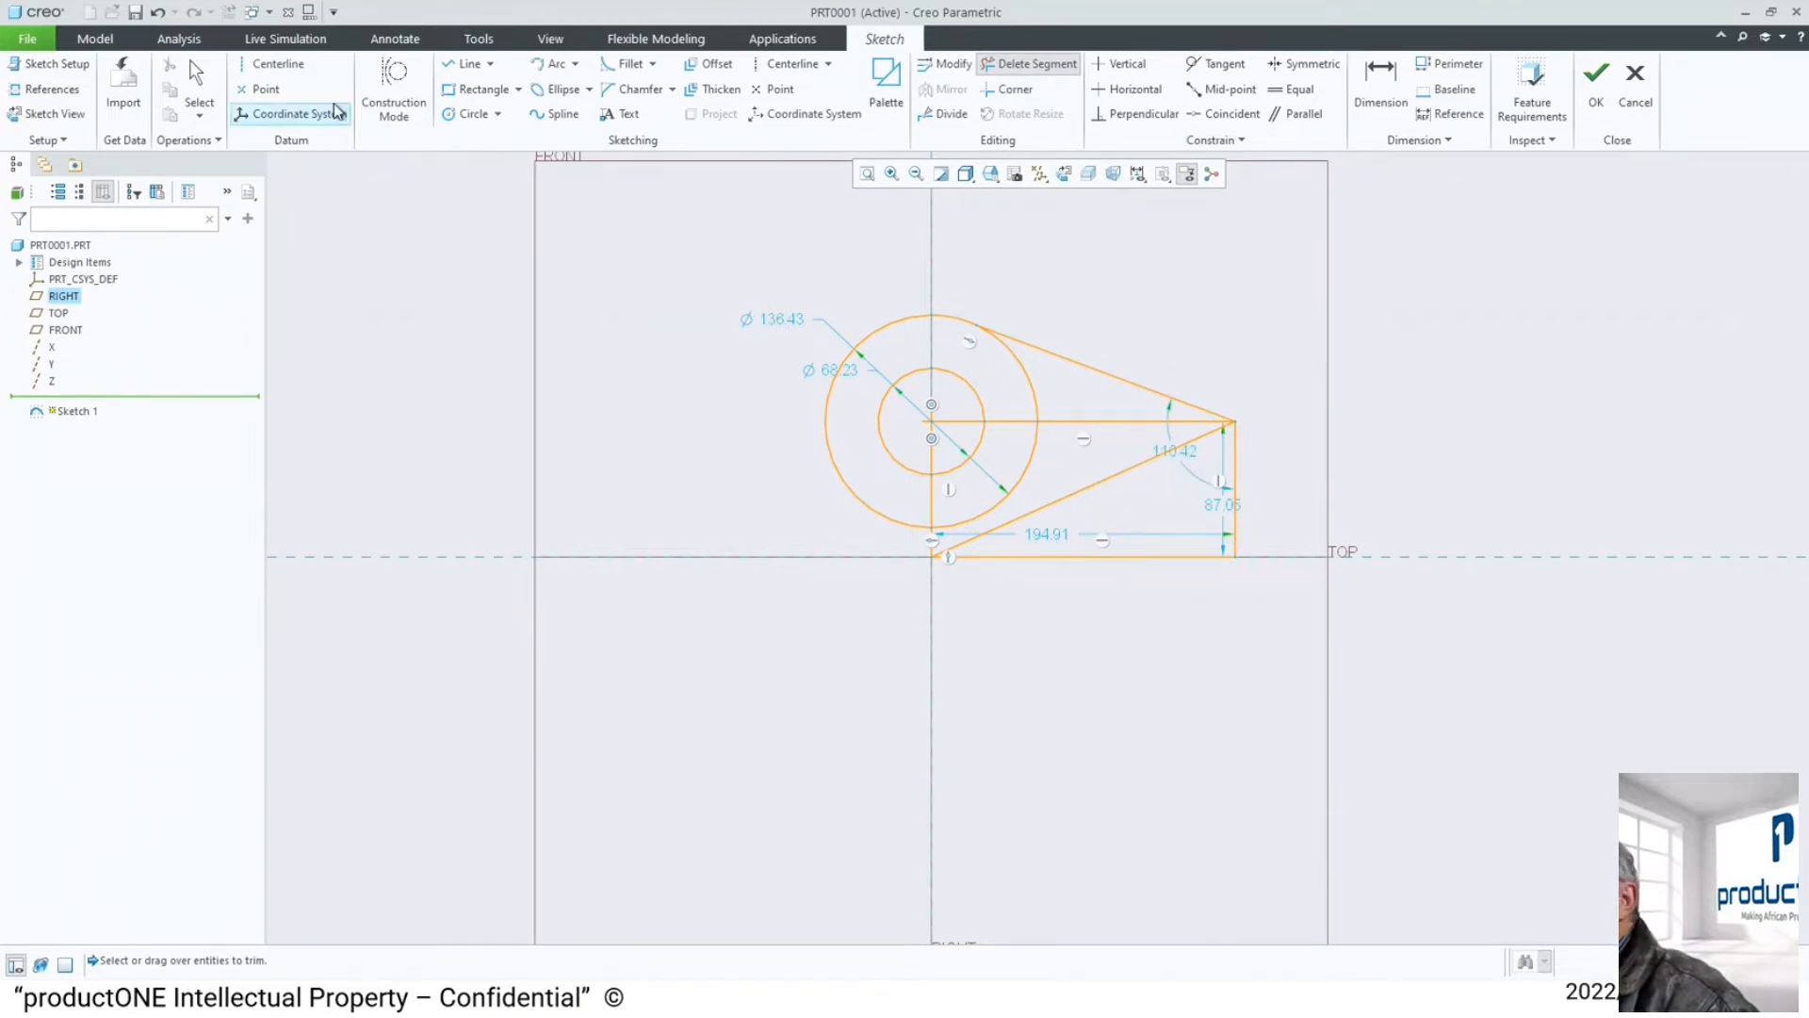
- Set the outer circle's diameter to 10
click(198, 83)
click(770, 317)
double_click(775, 319)
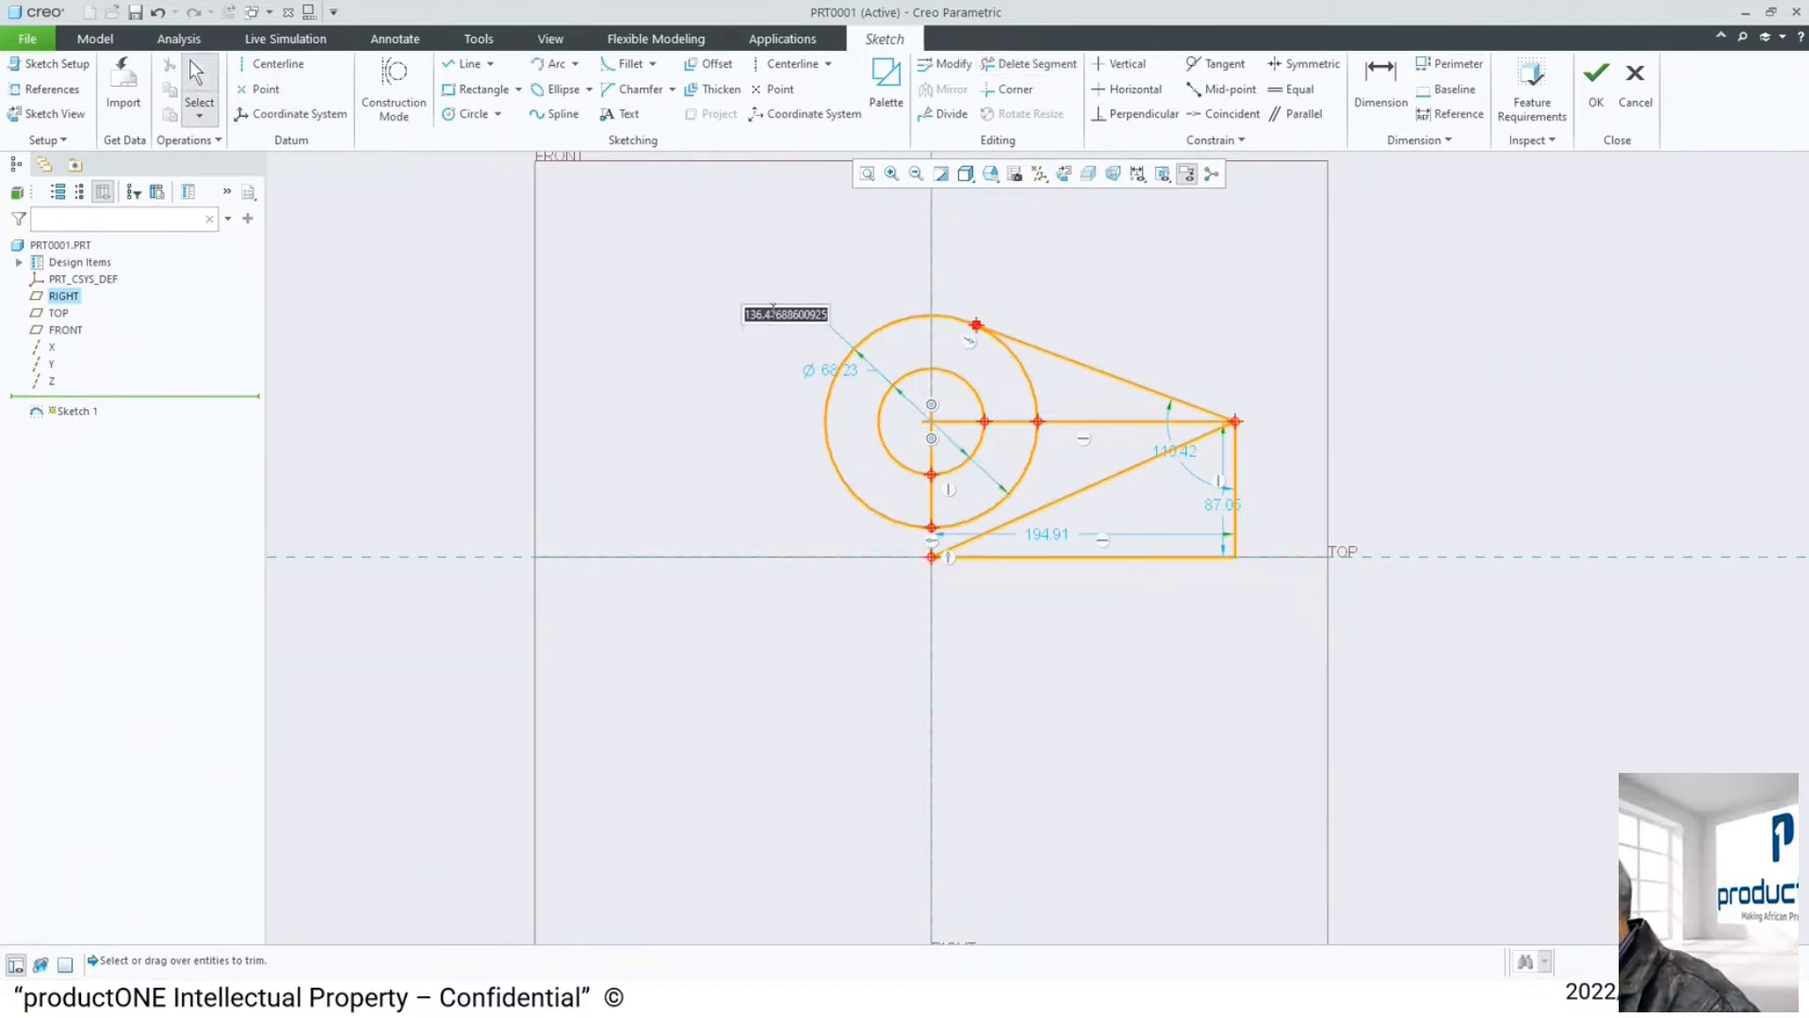
text(10)
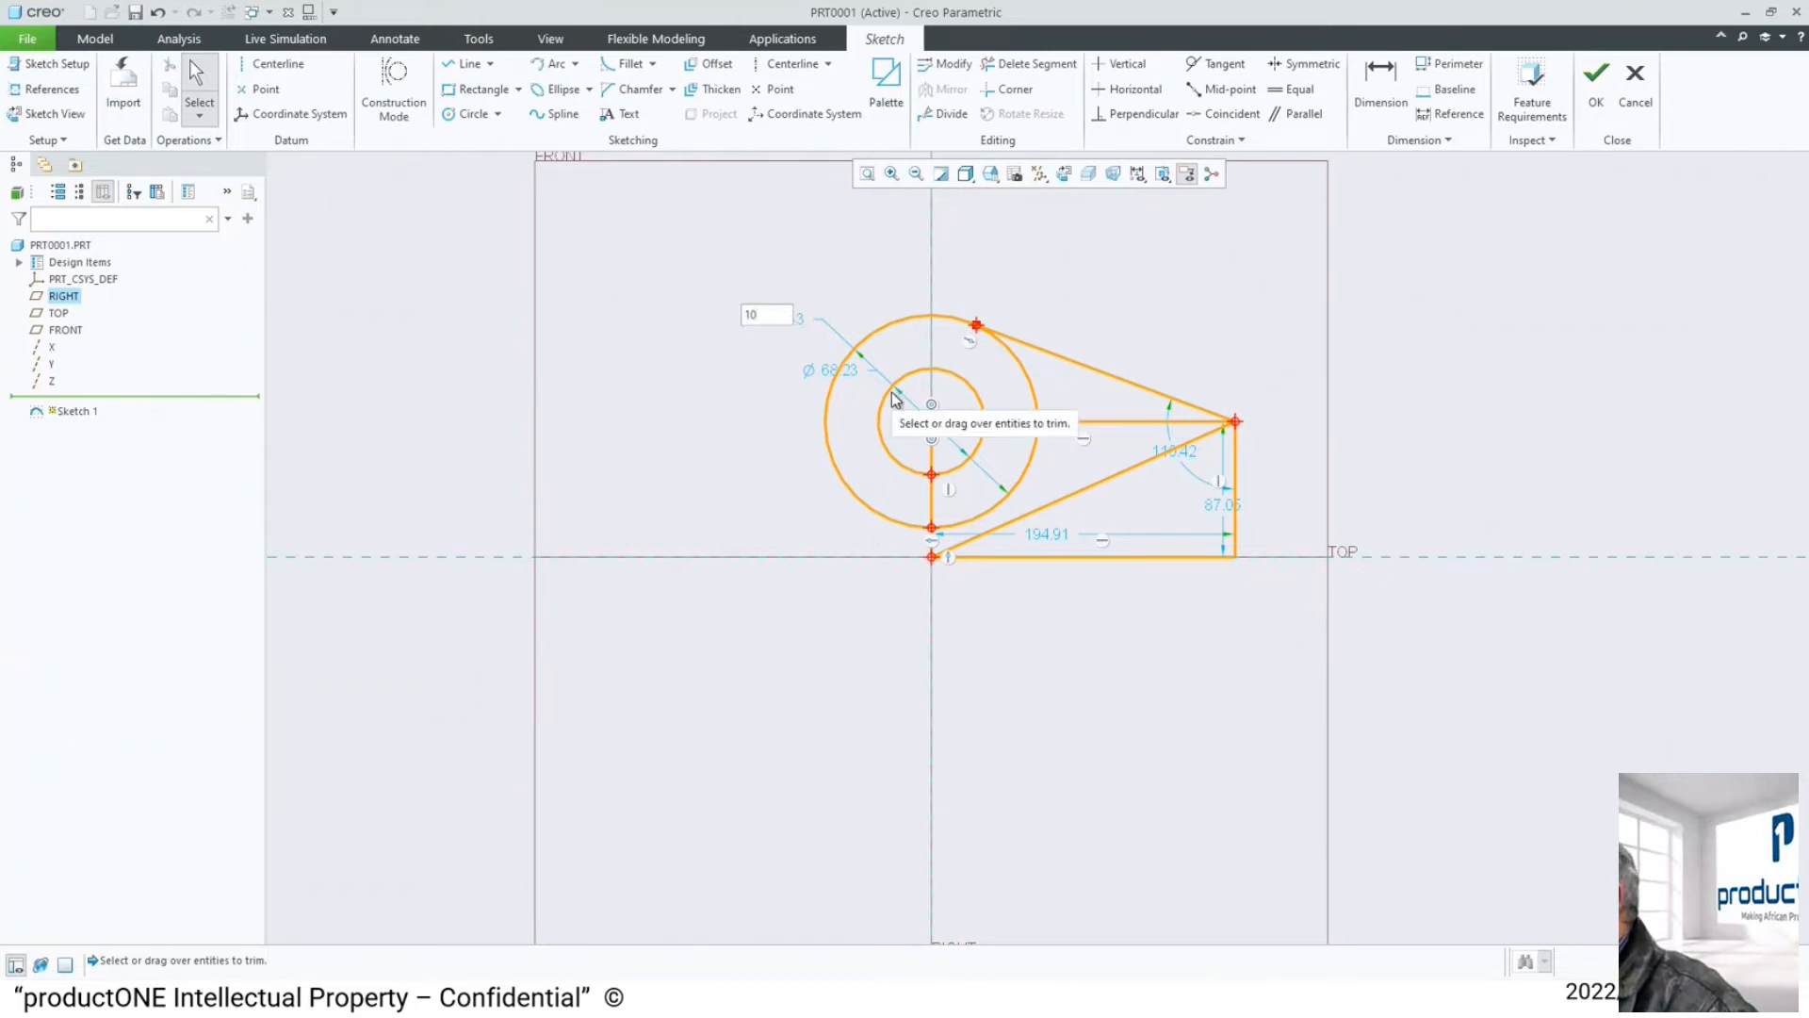
drag(891, 392, 964, 489)
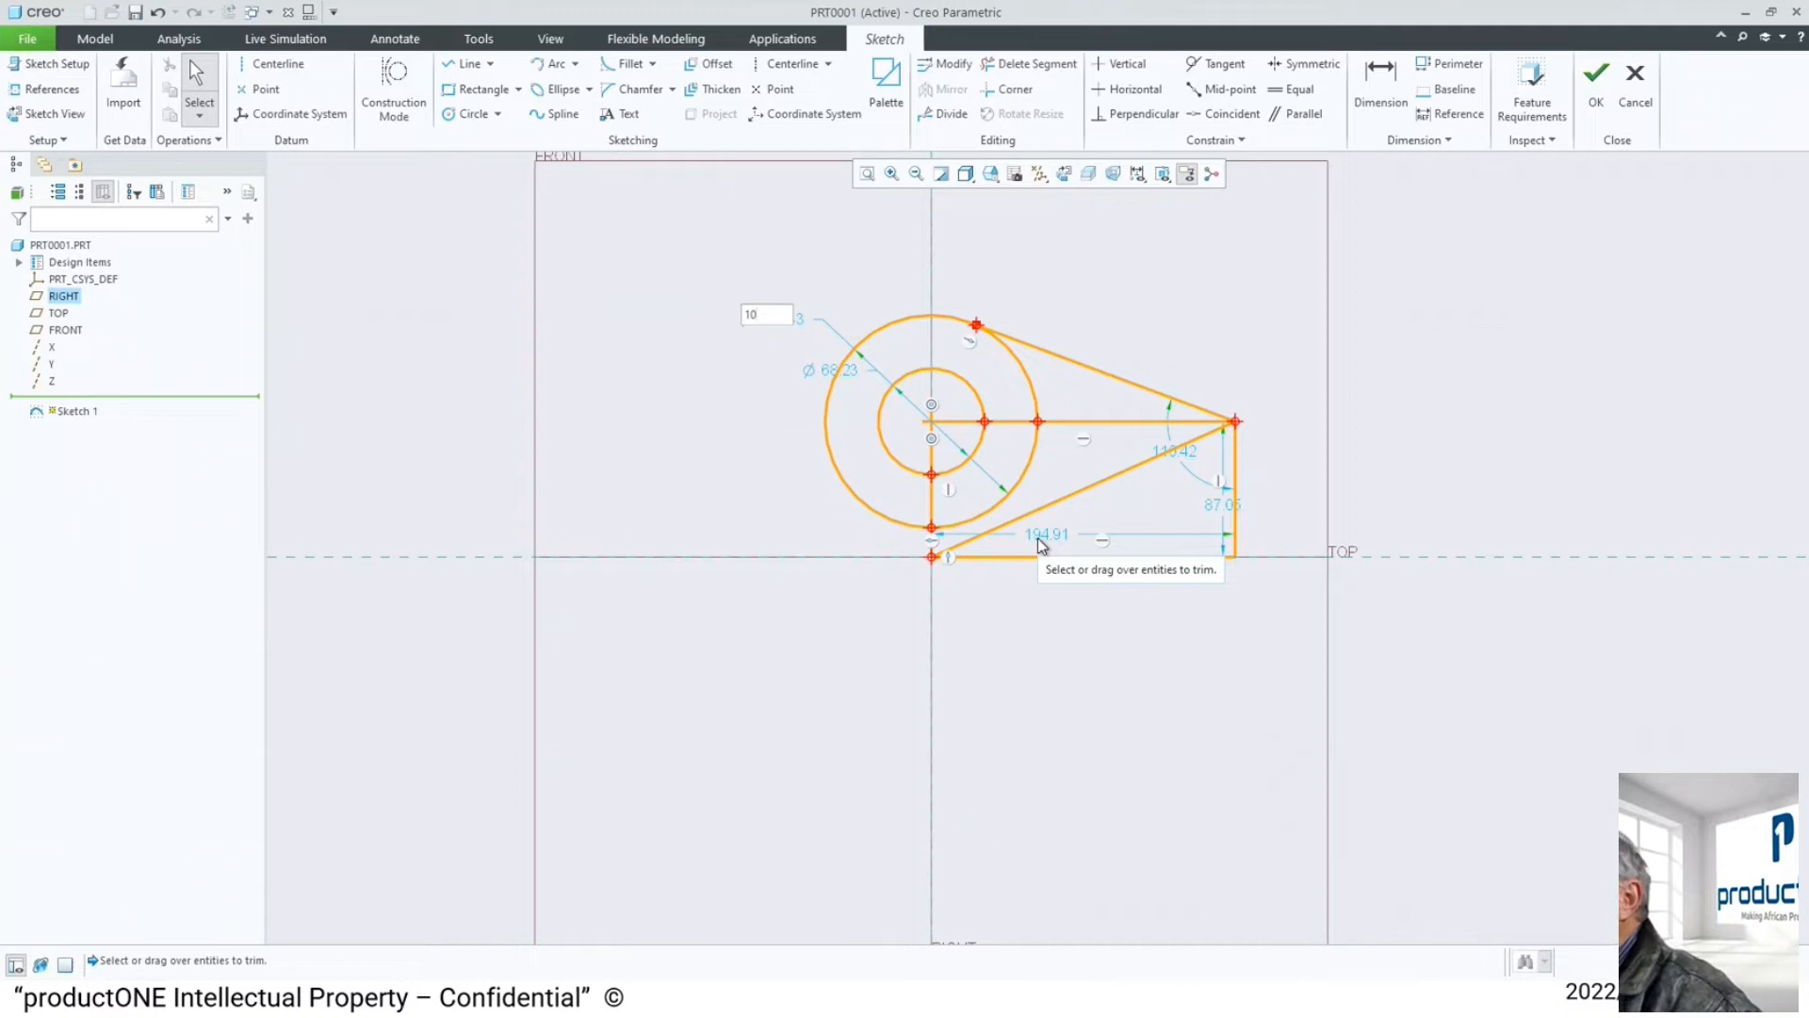
key(Return)
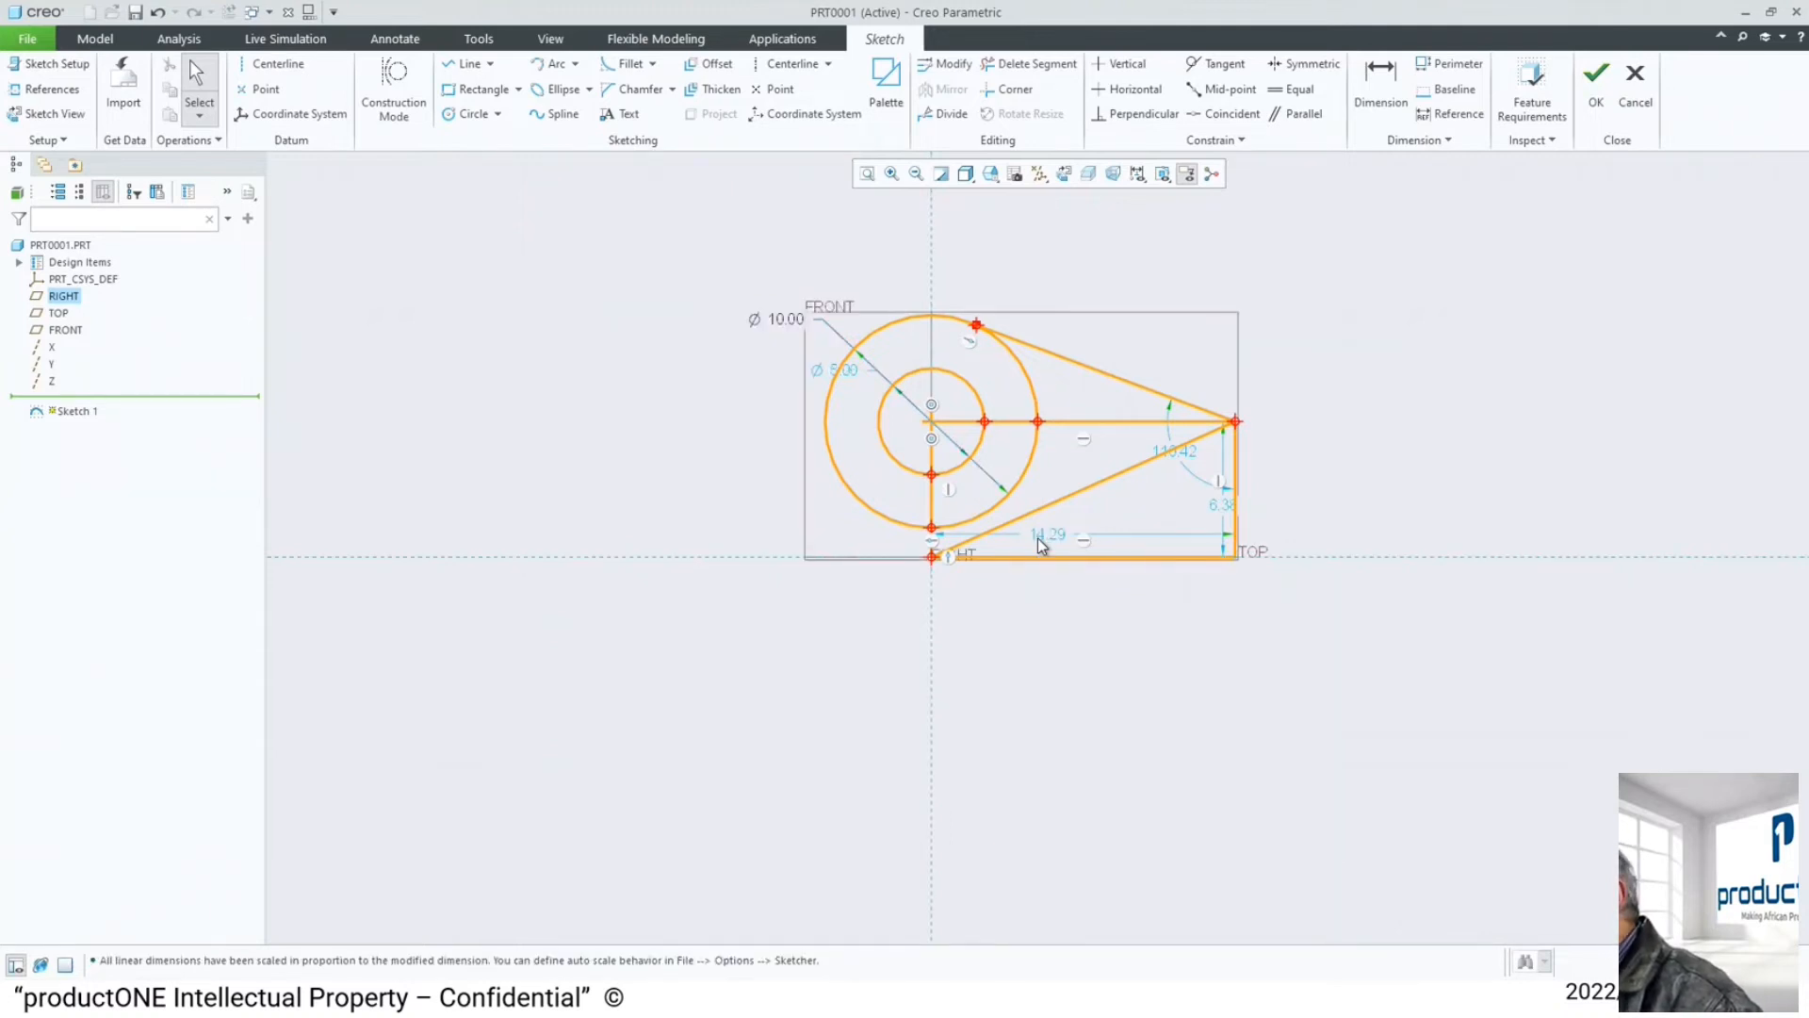
scroll(1185, 299, up, 2)
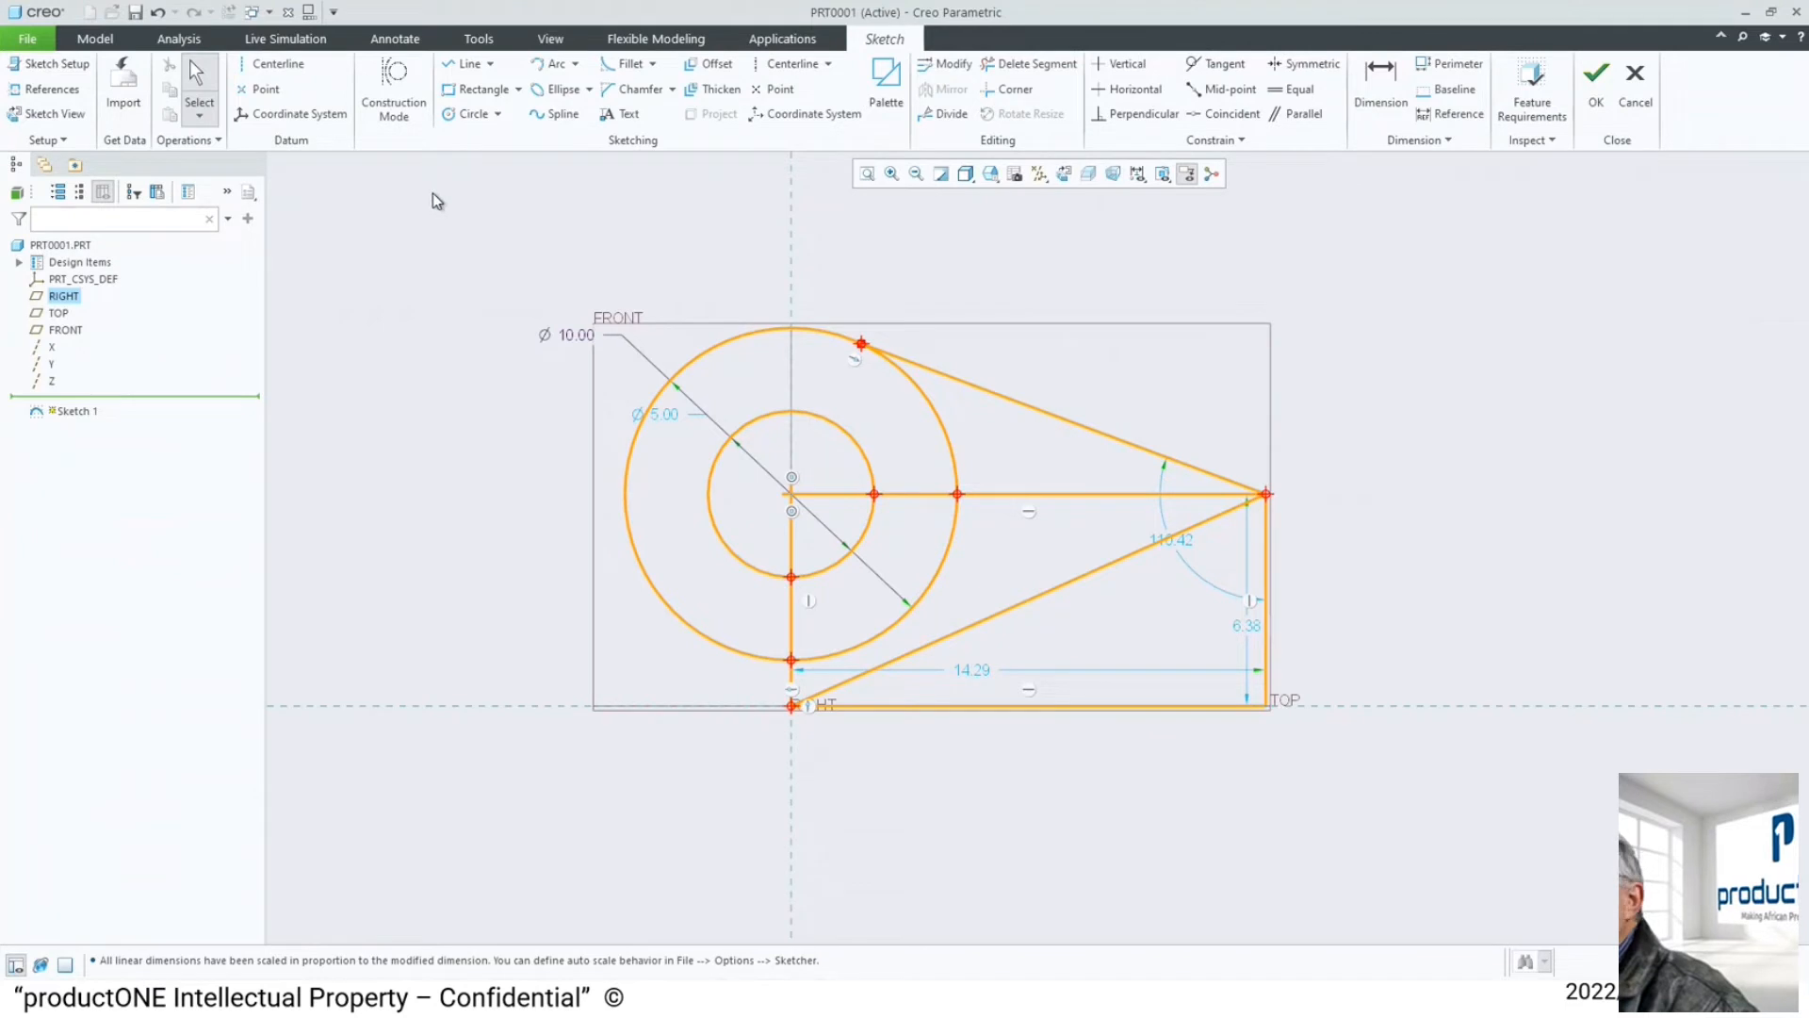
- Undo the outer circle's diameter change
click(157, 13)
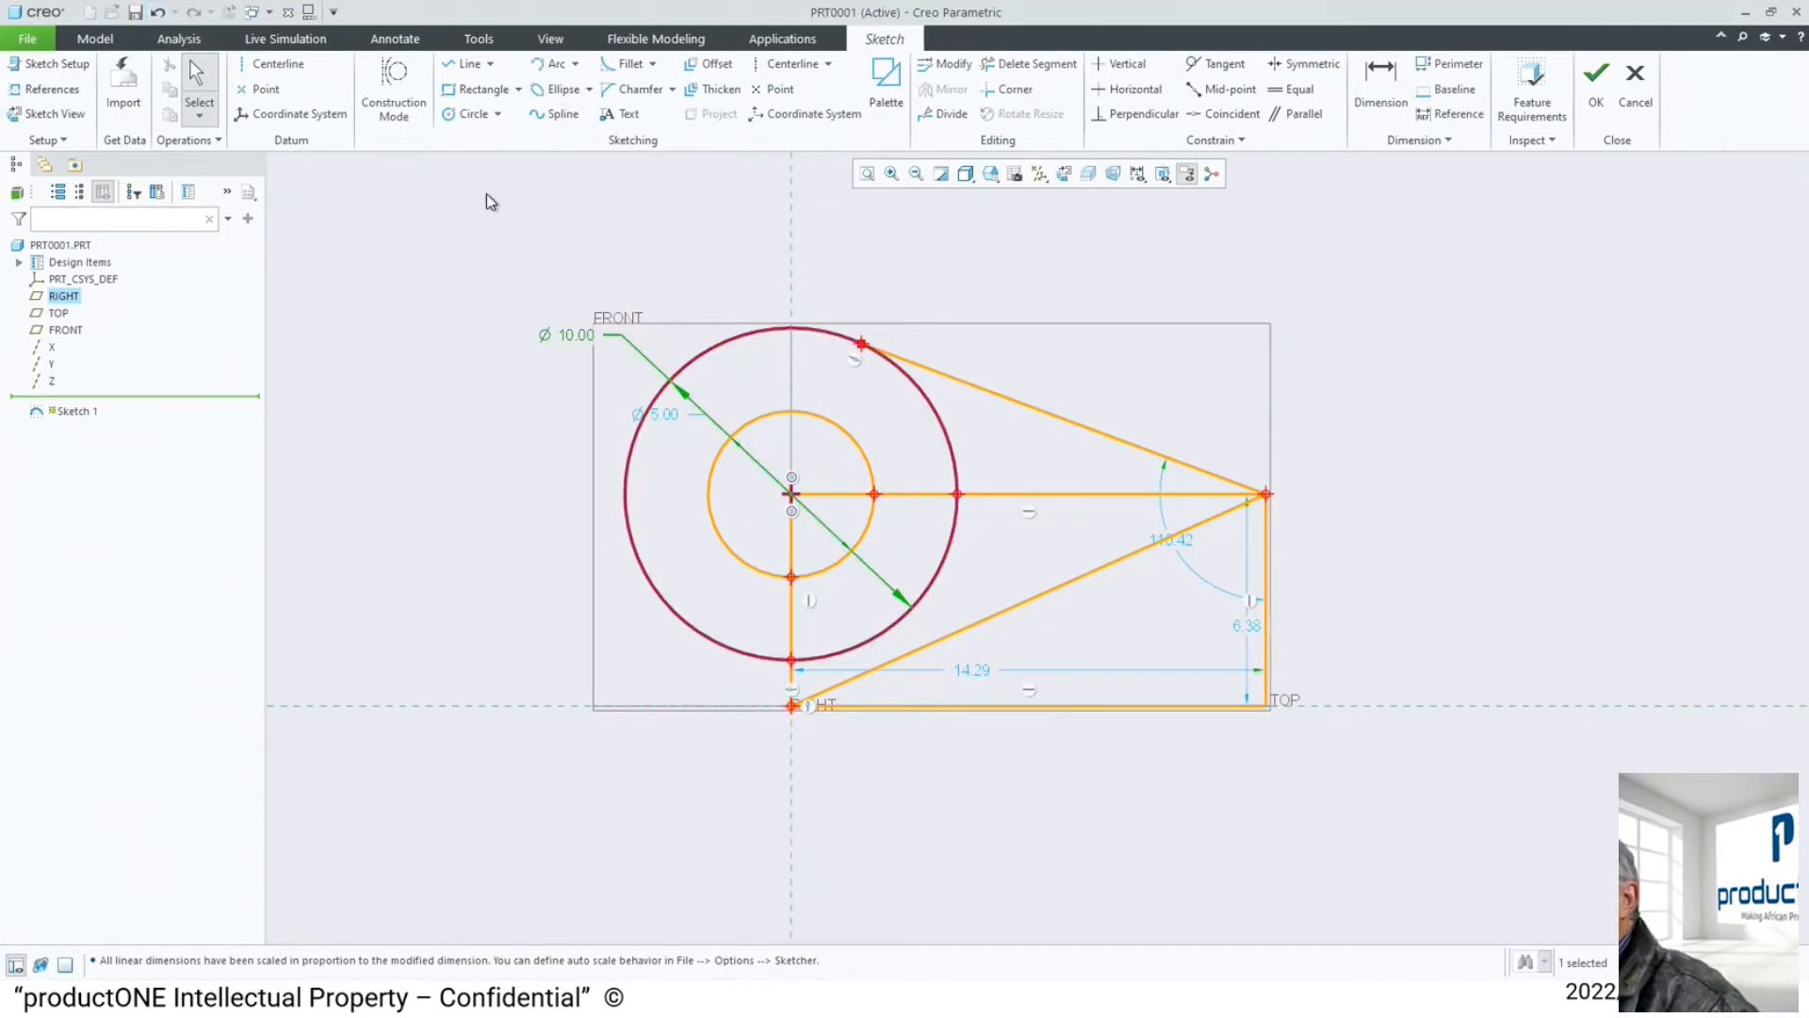
click(156, 13)
scroll(1074, 591, up, 4)
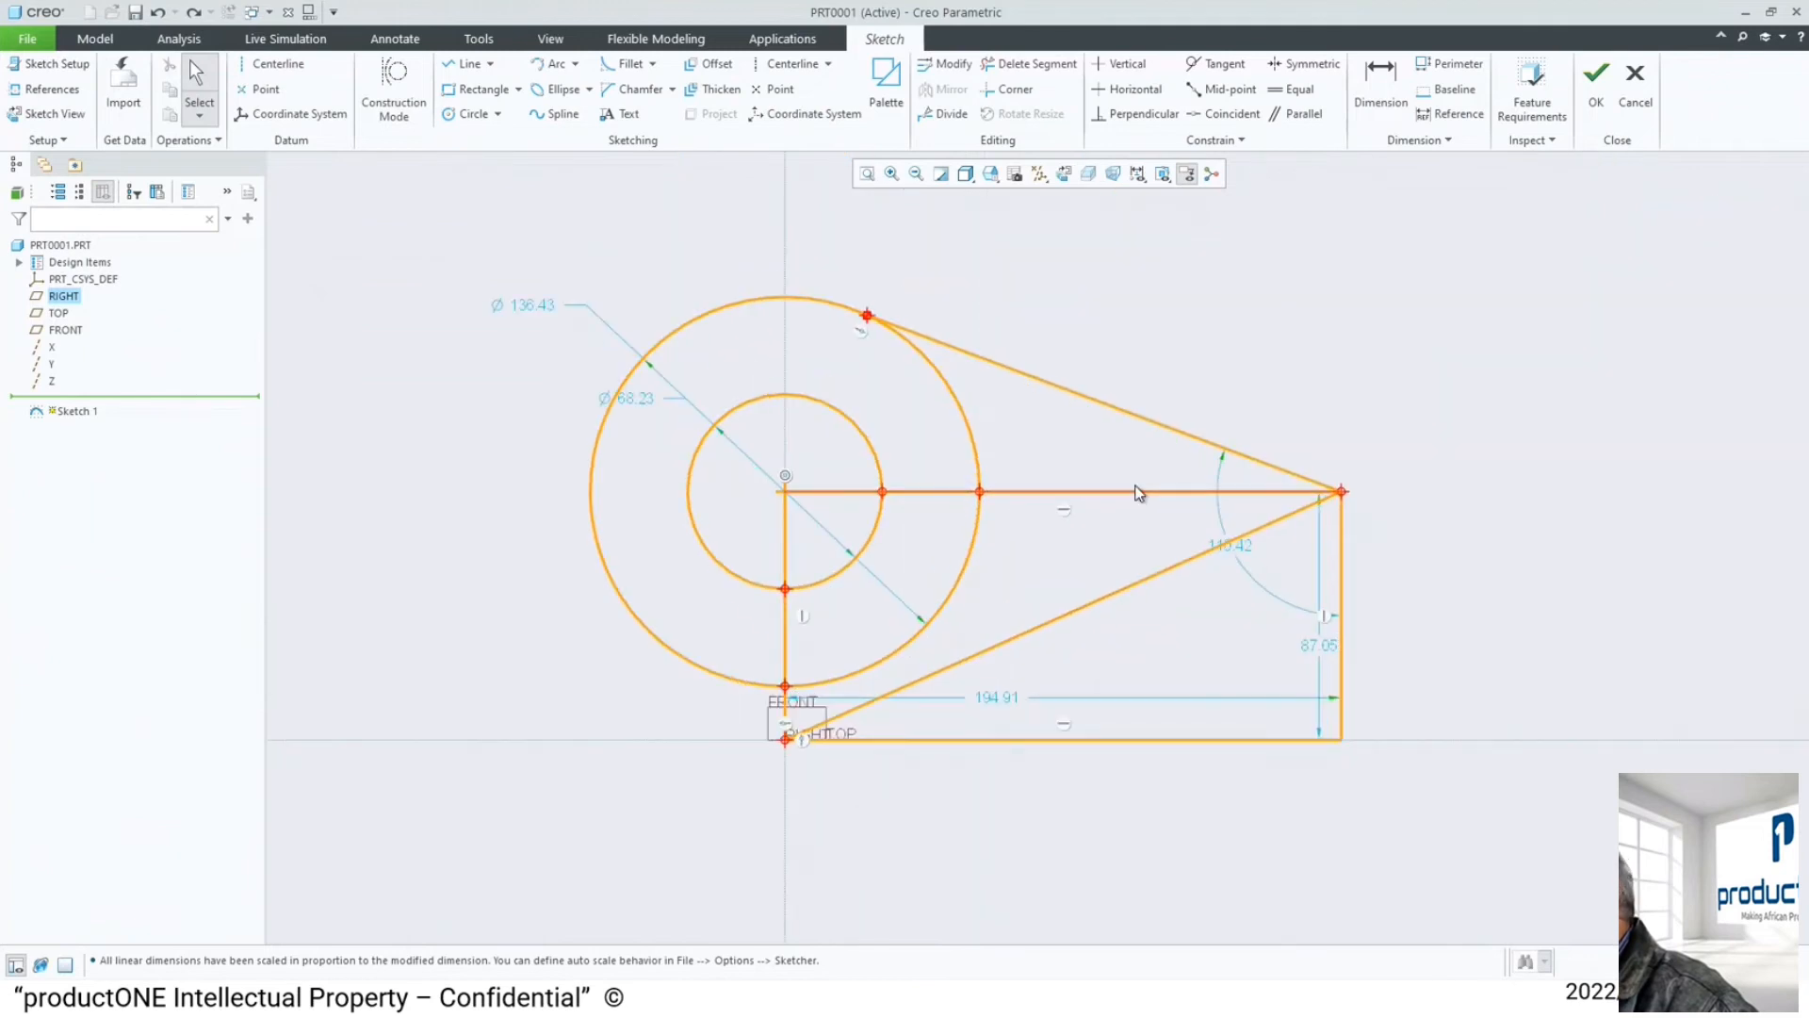
middle_drag(1166, 354, 1168, 355)
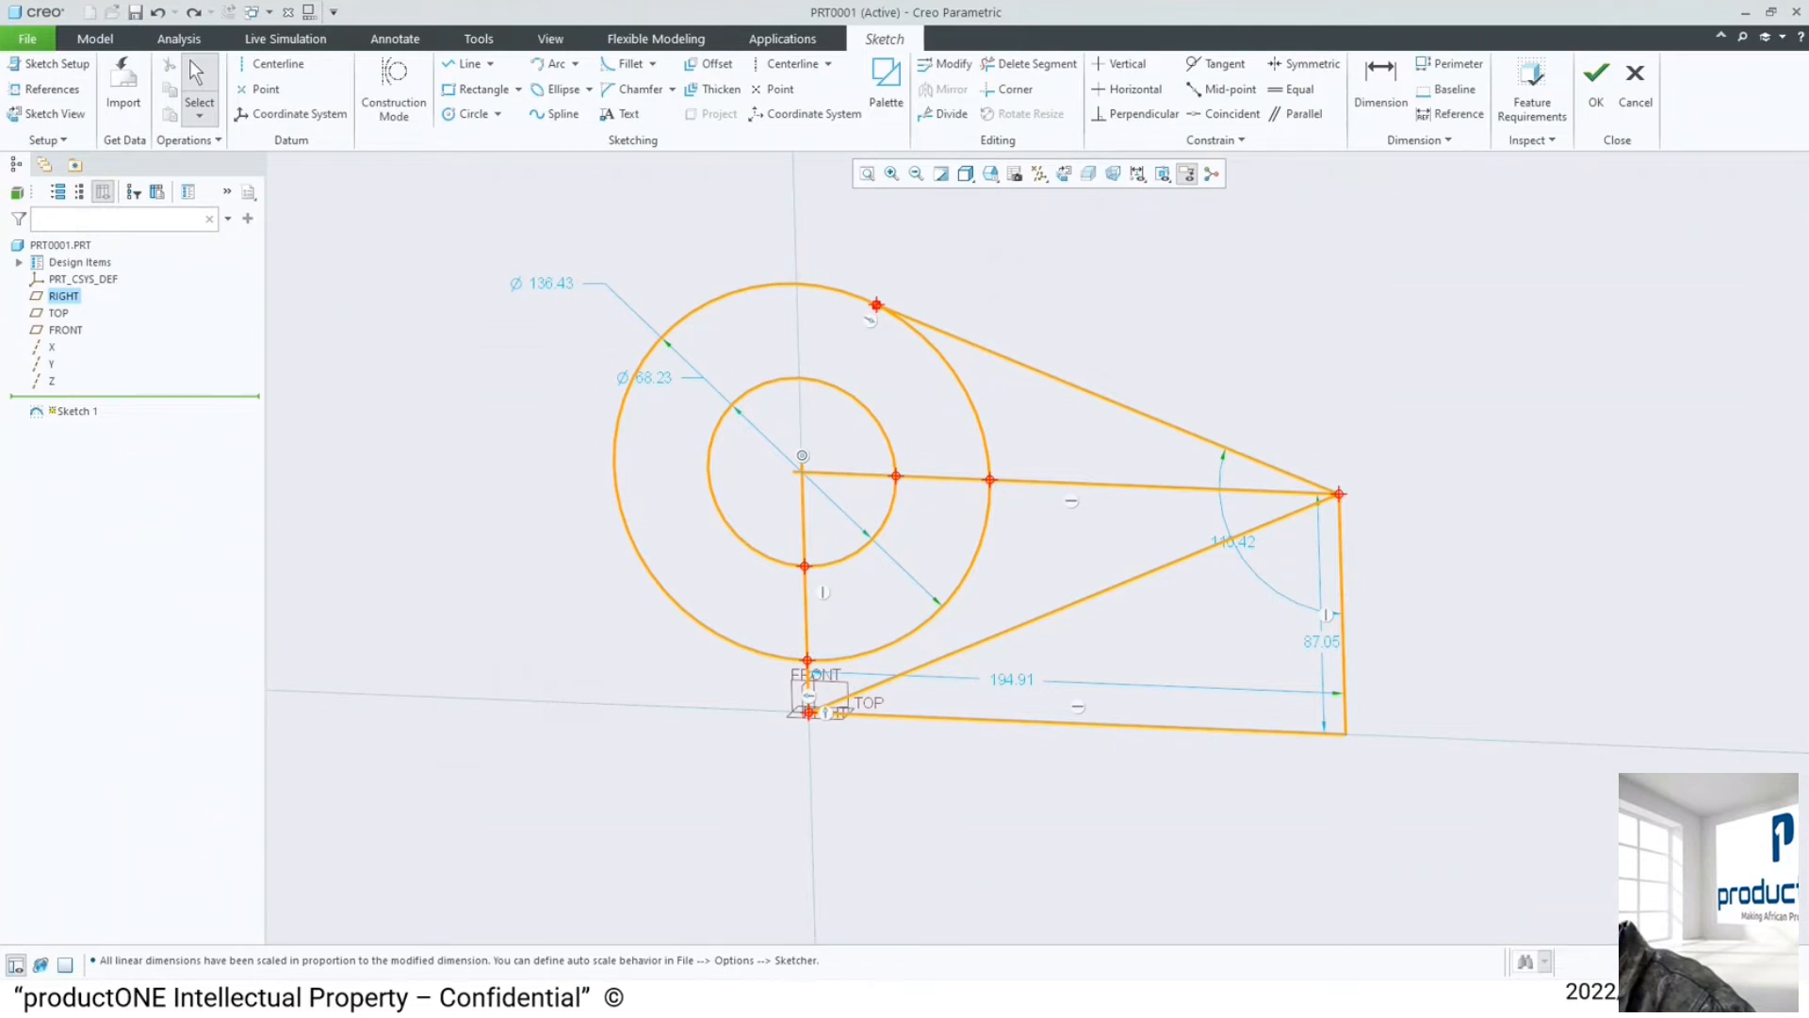
middle_drag(1472, 432, 1466, 424)
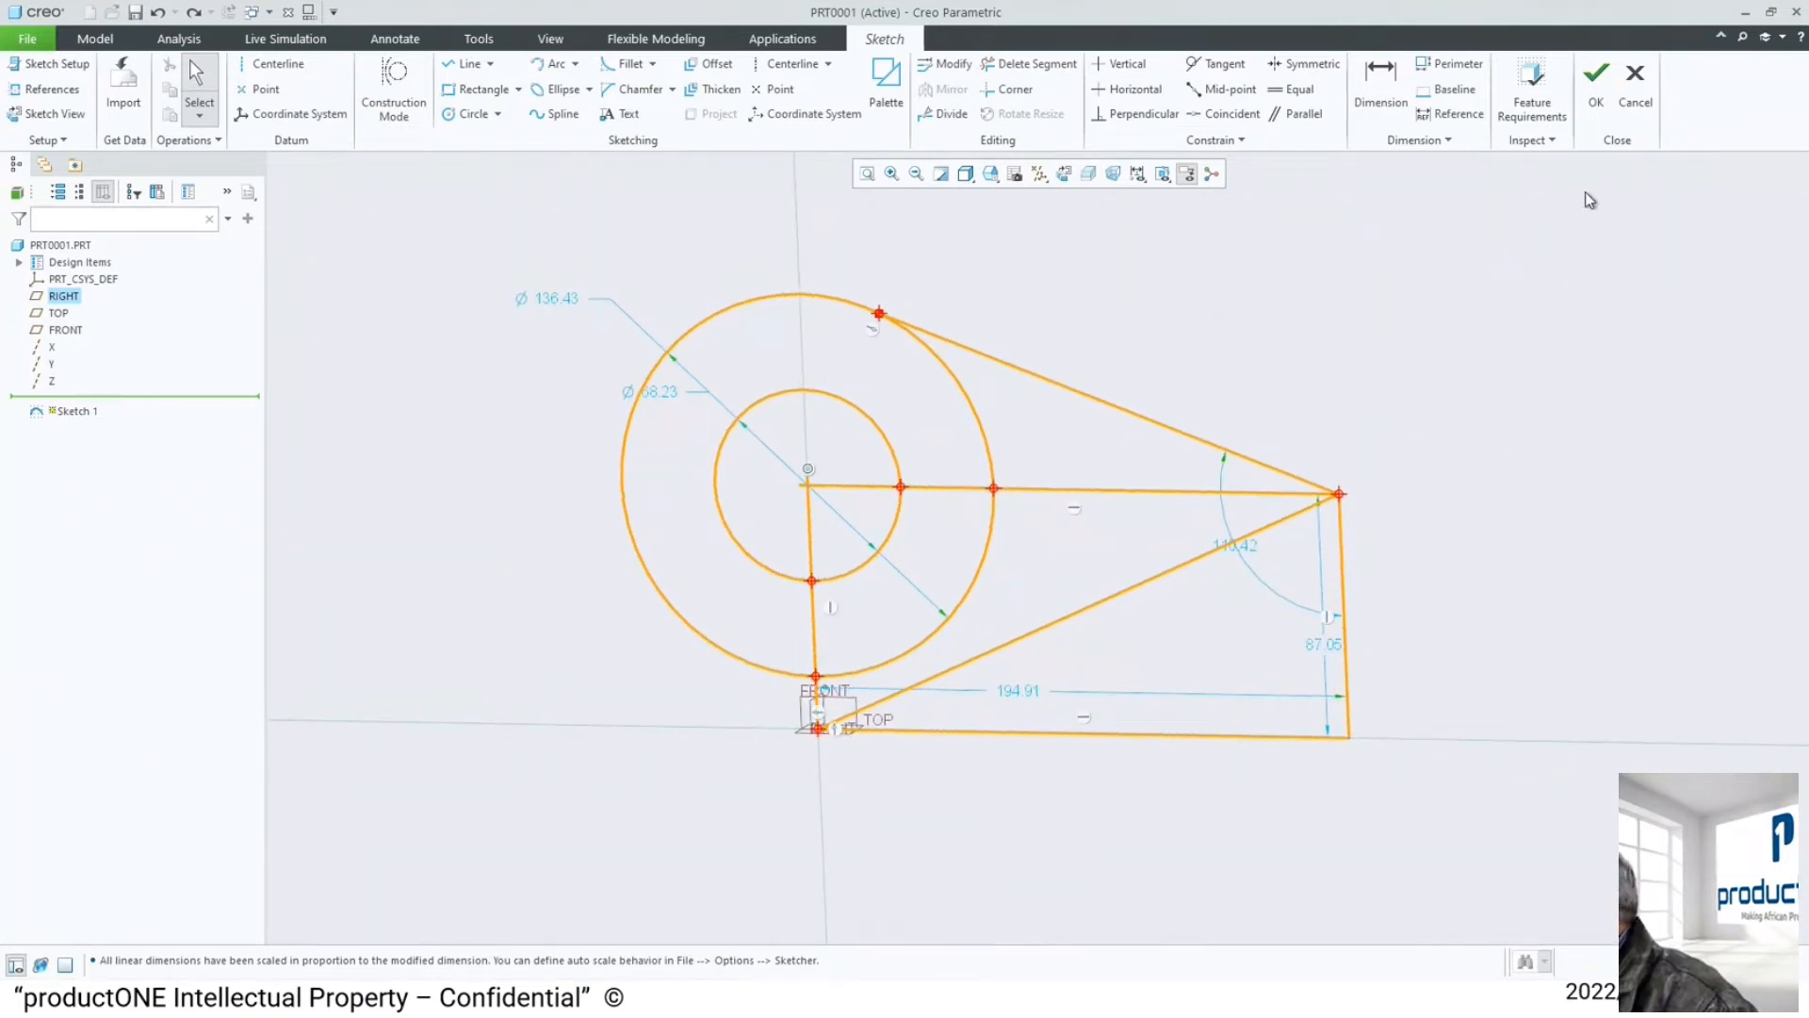
- Close the part, quitting Sketcher without saving the sketch, and erase all undisplayed objects from the session
click(289, 13)
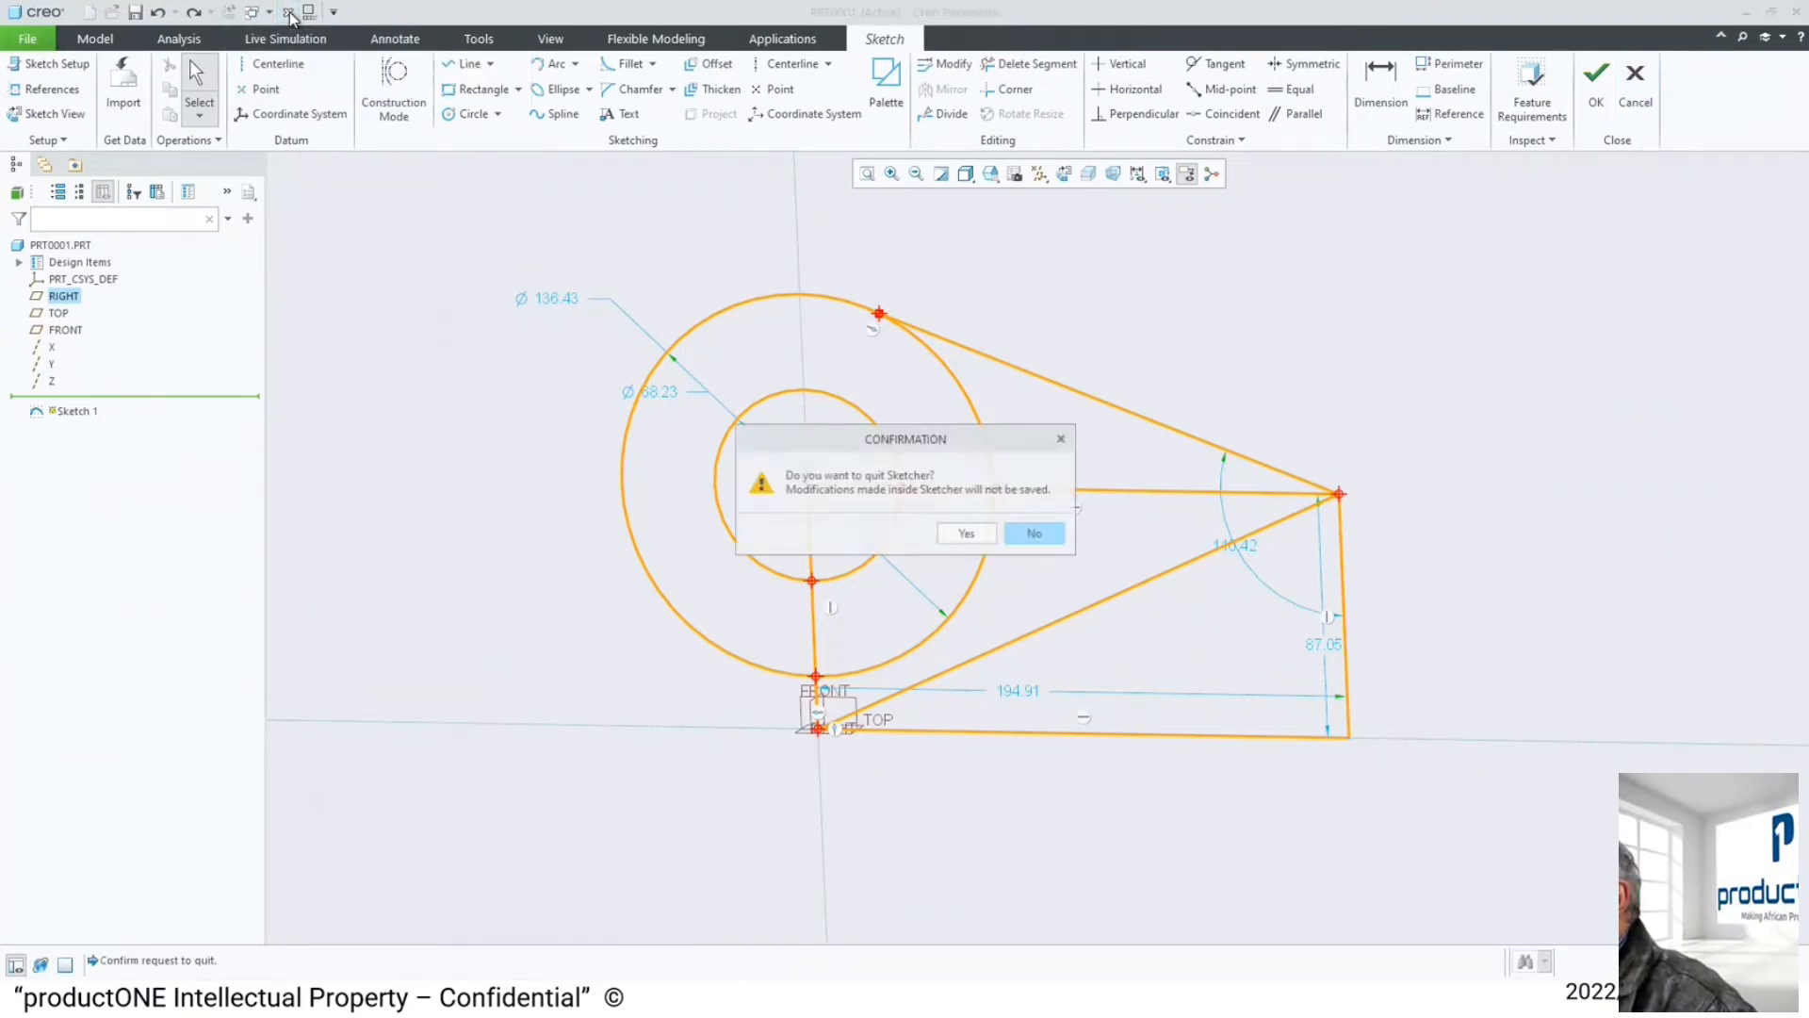
click(966, 533)
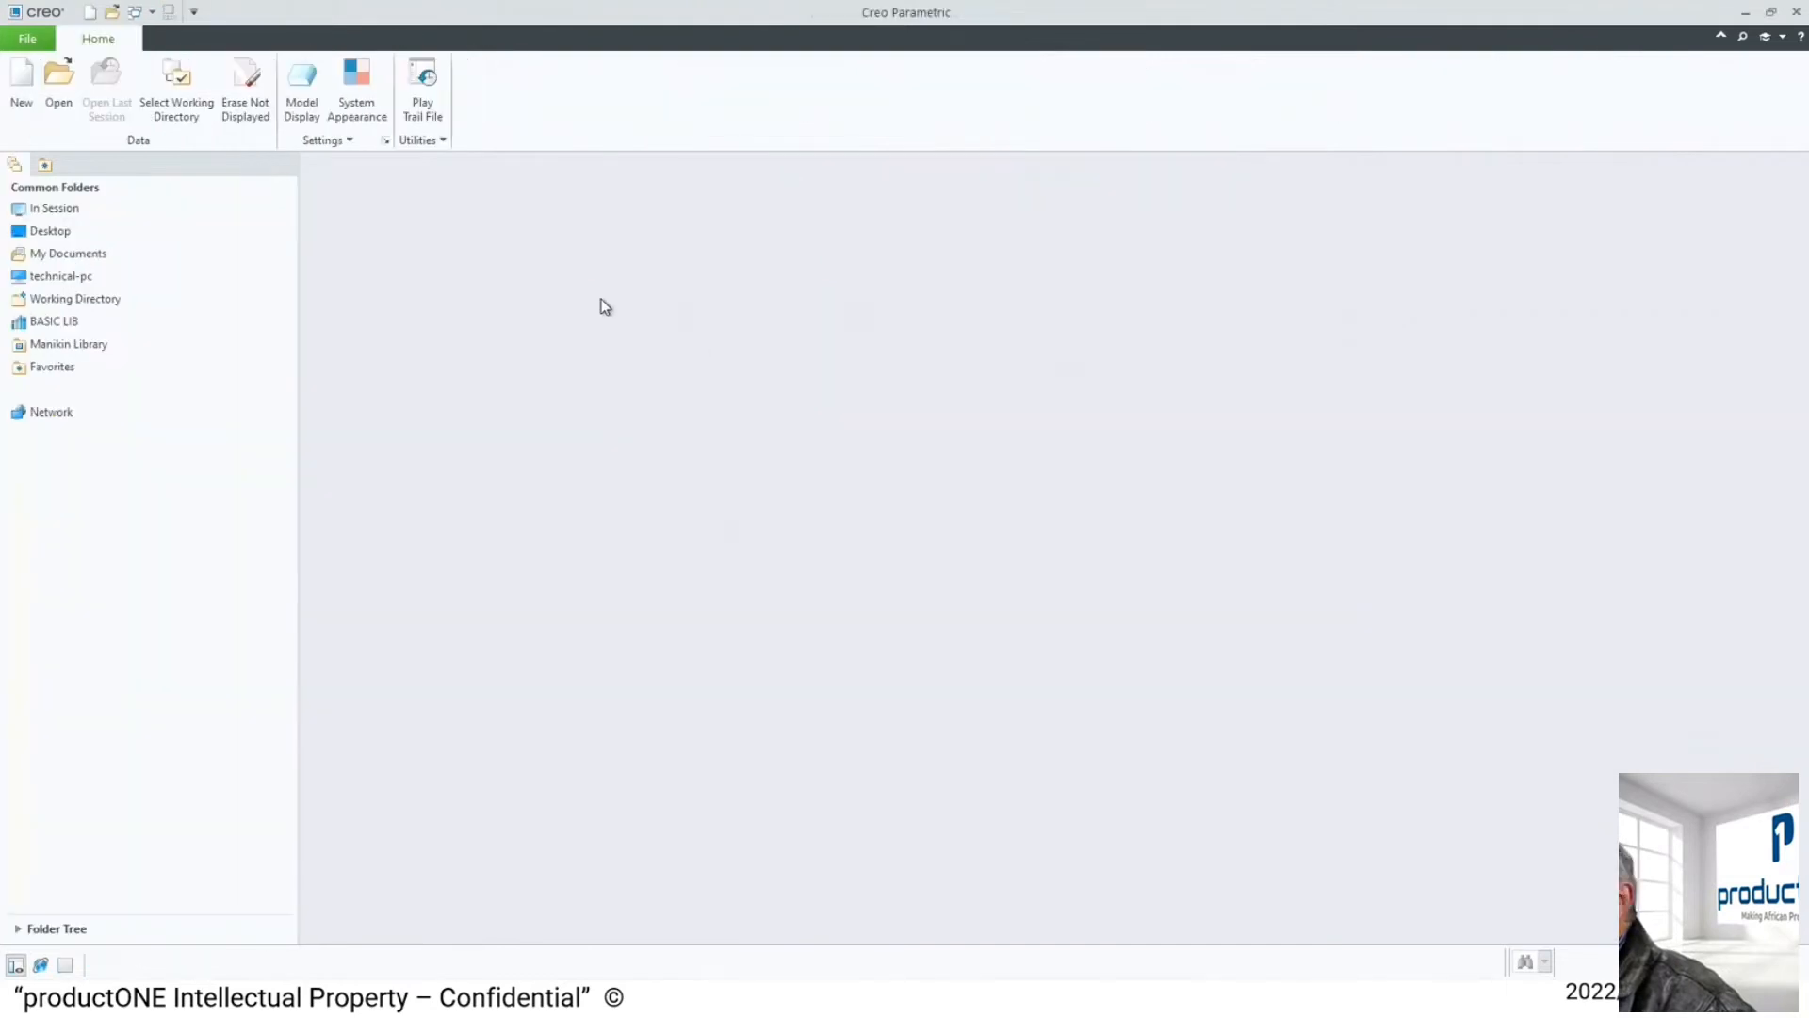
click(247, 103)
click(909, 654)
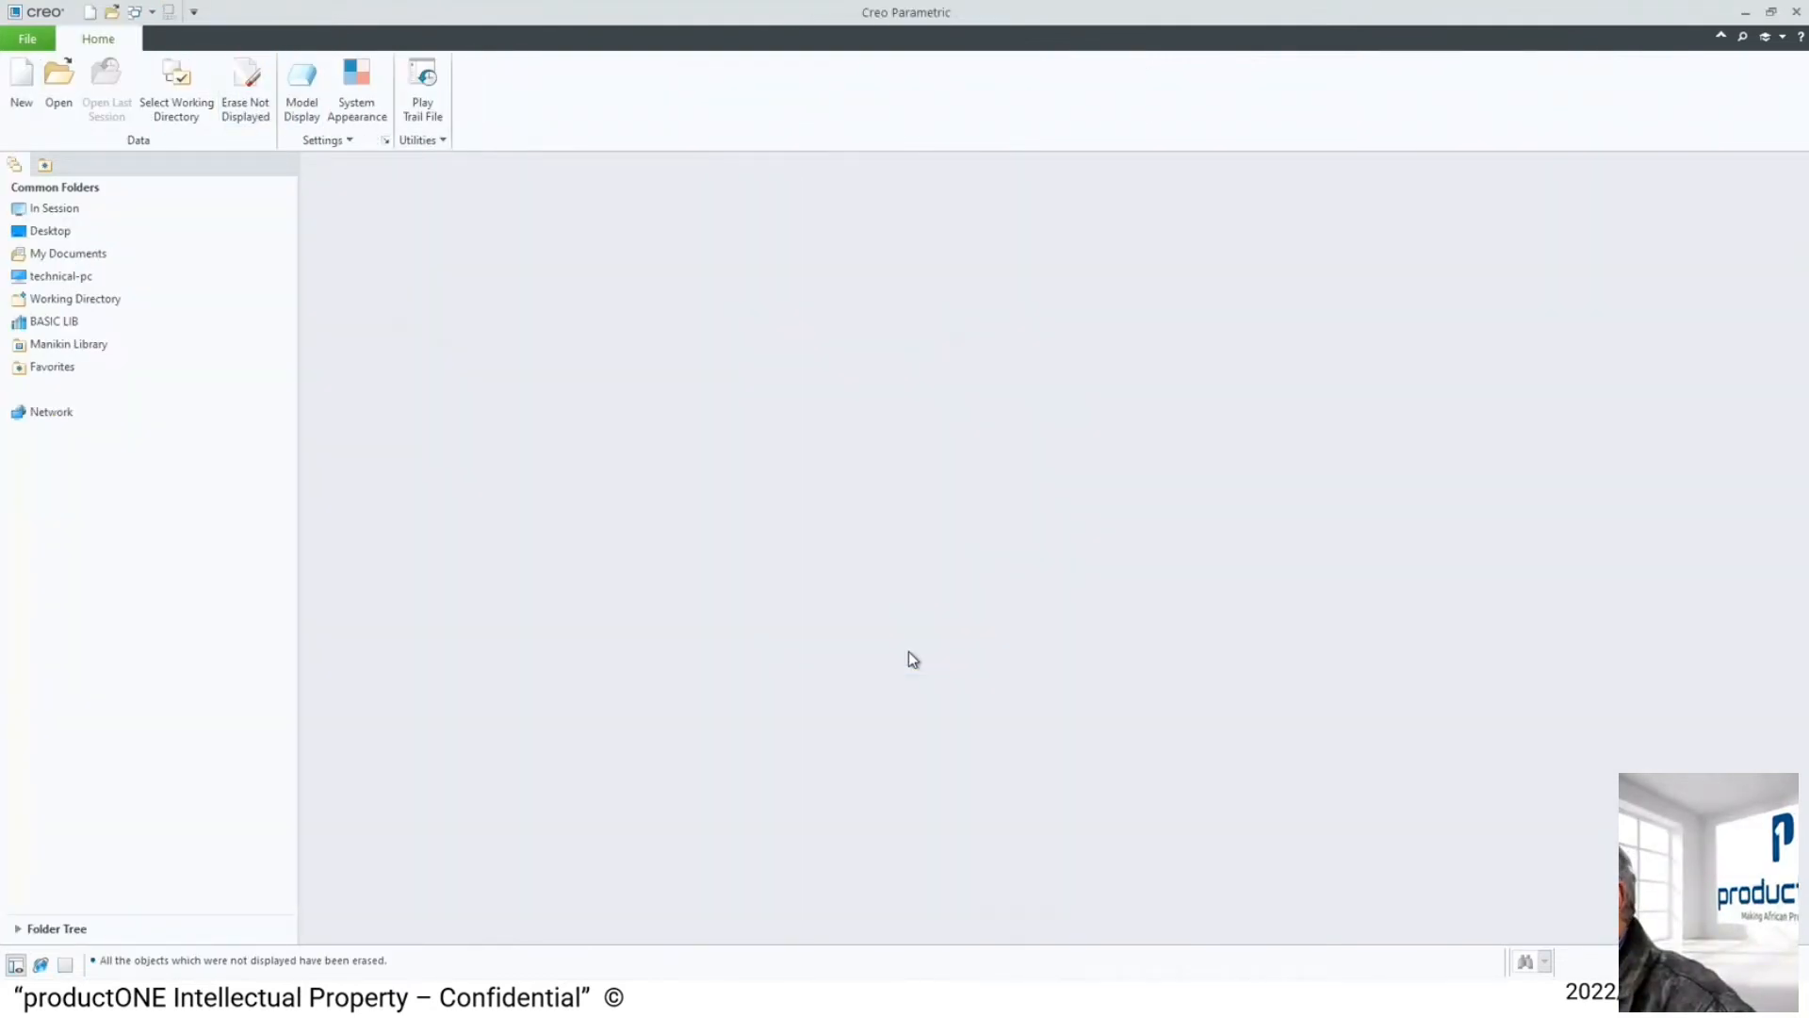
- Switch to the PowerPoint slide show, advance to the View Control slide, and return to Creo Parametric
key(super)
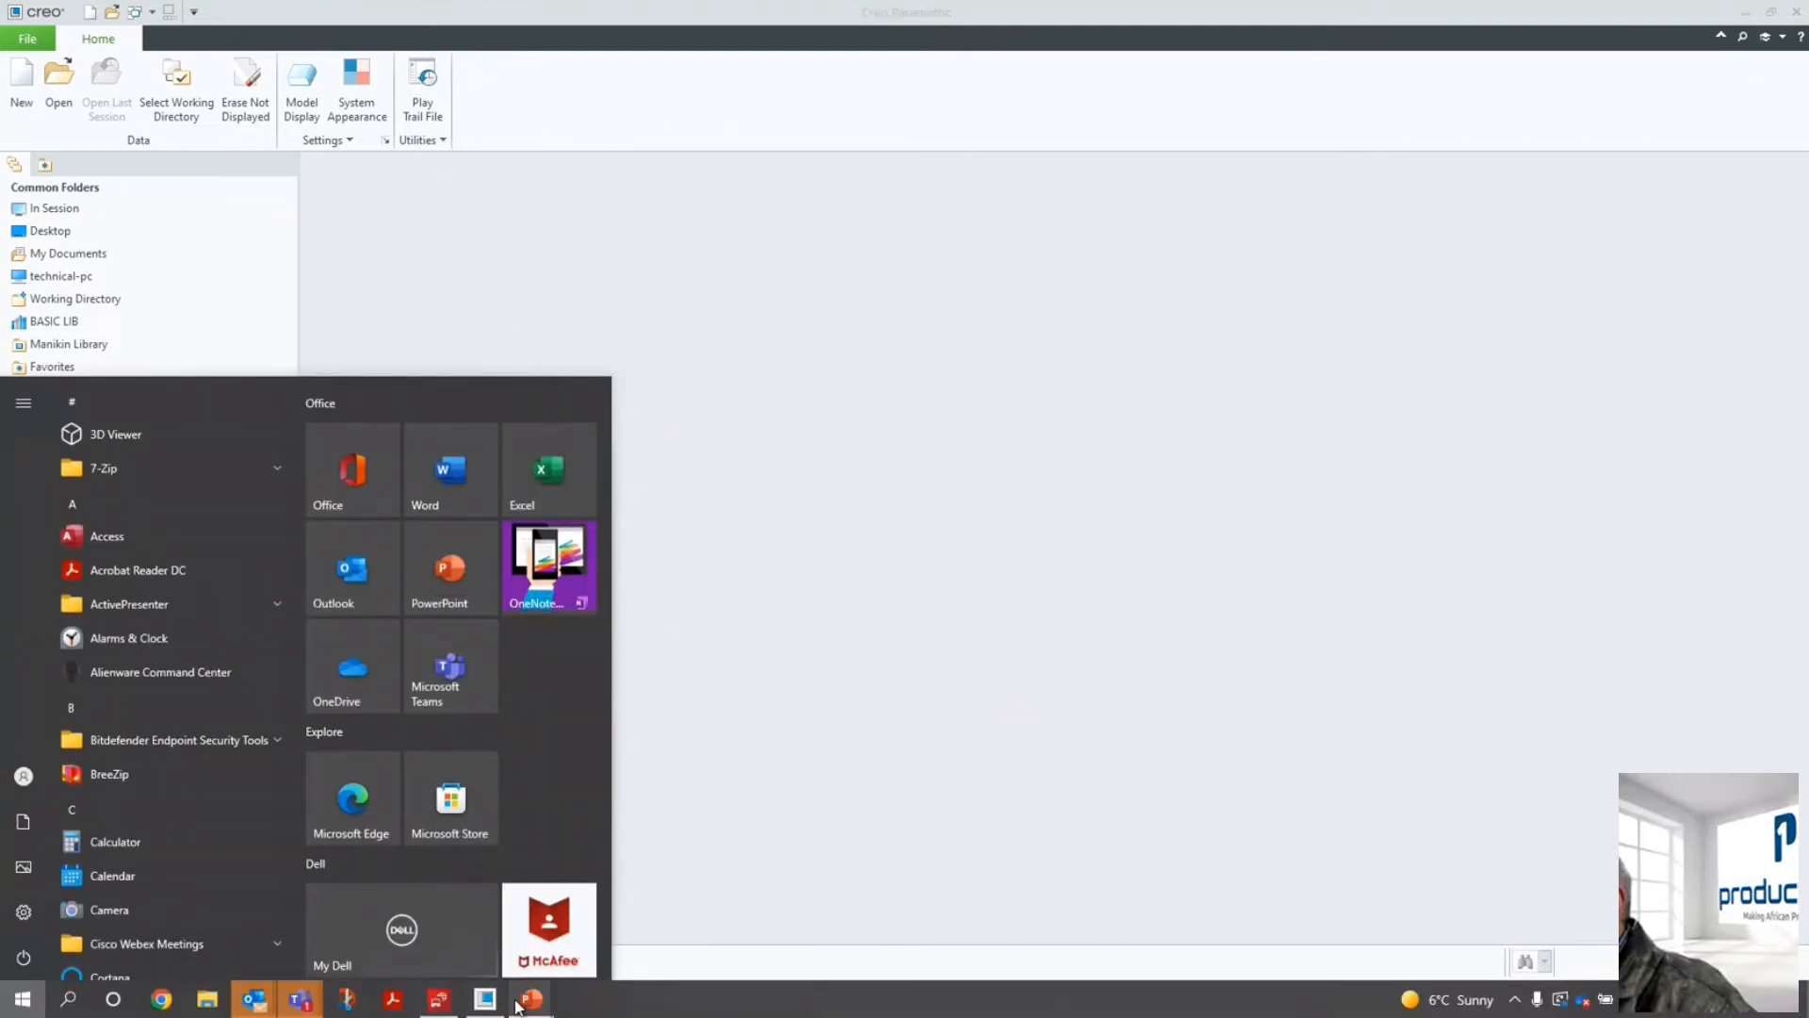
mouse_move(533, 1003)
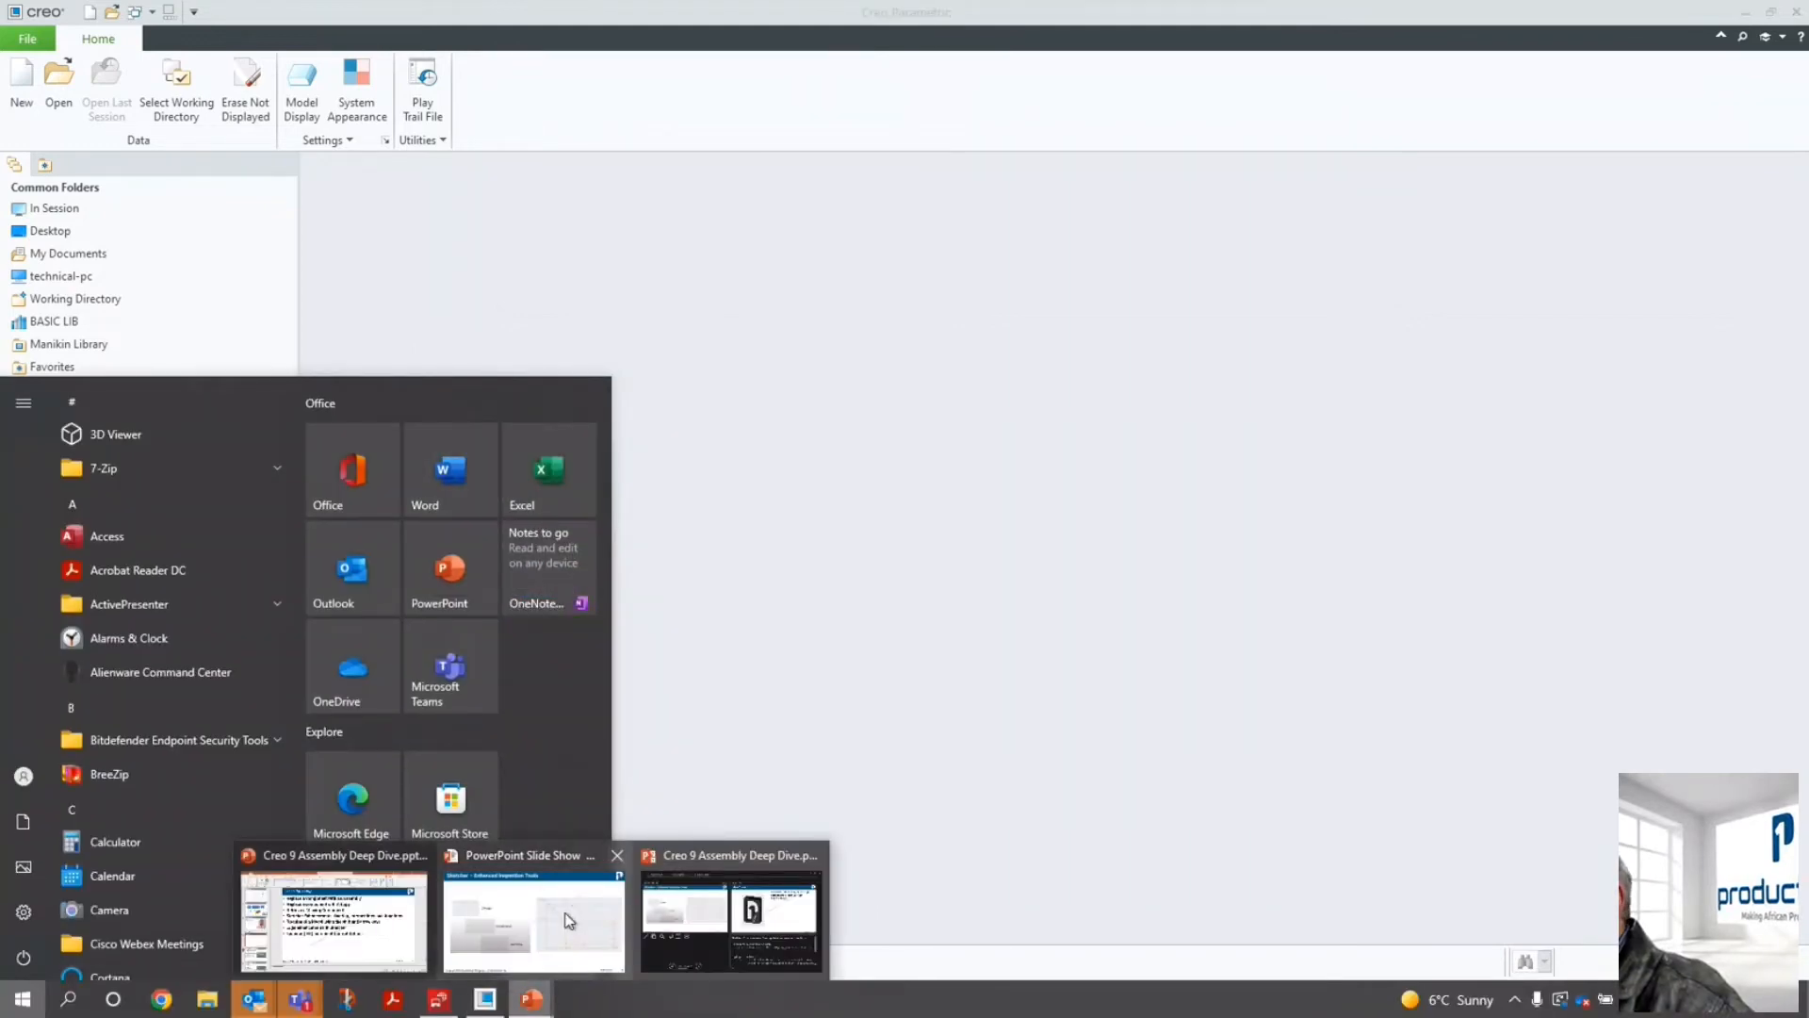
click(565, 919)
click(716, 874)
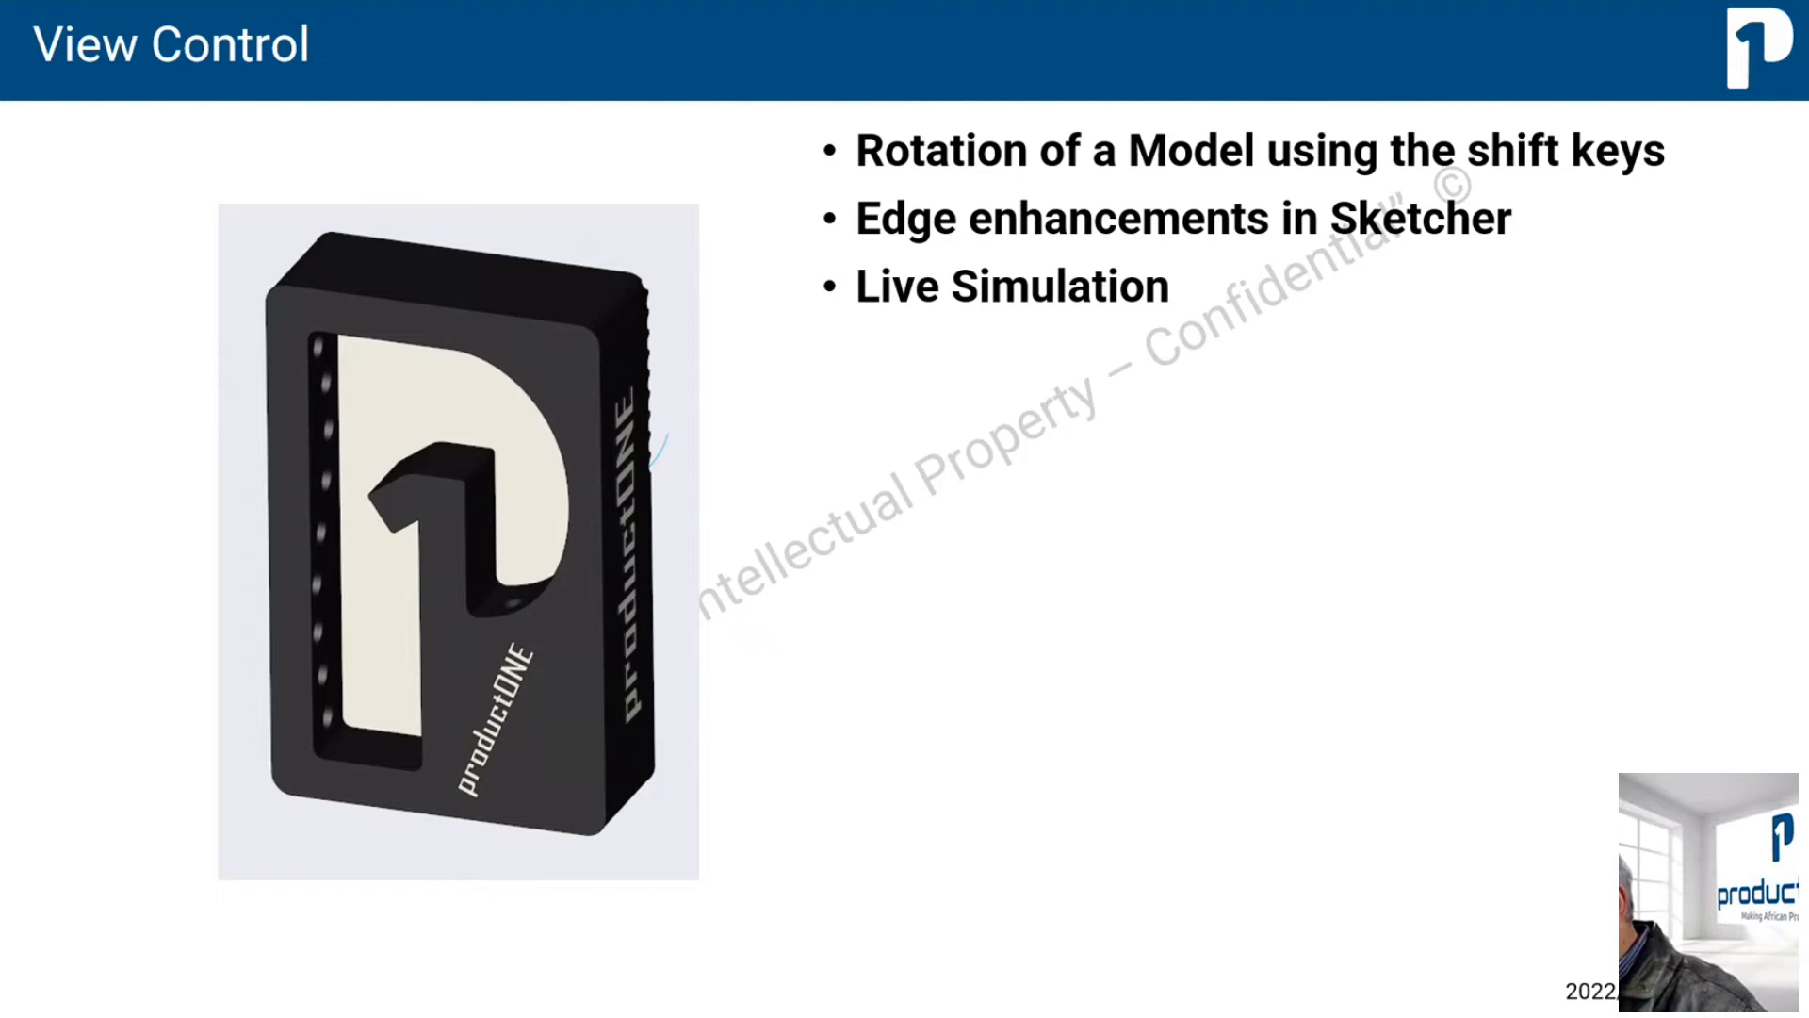
key(super)
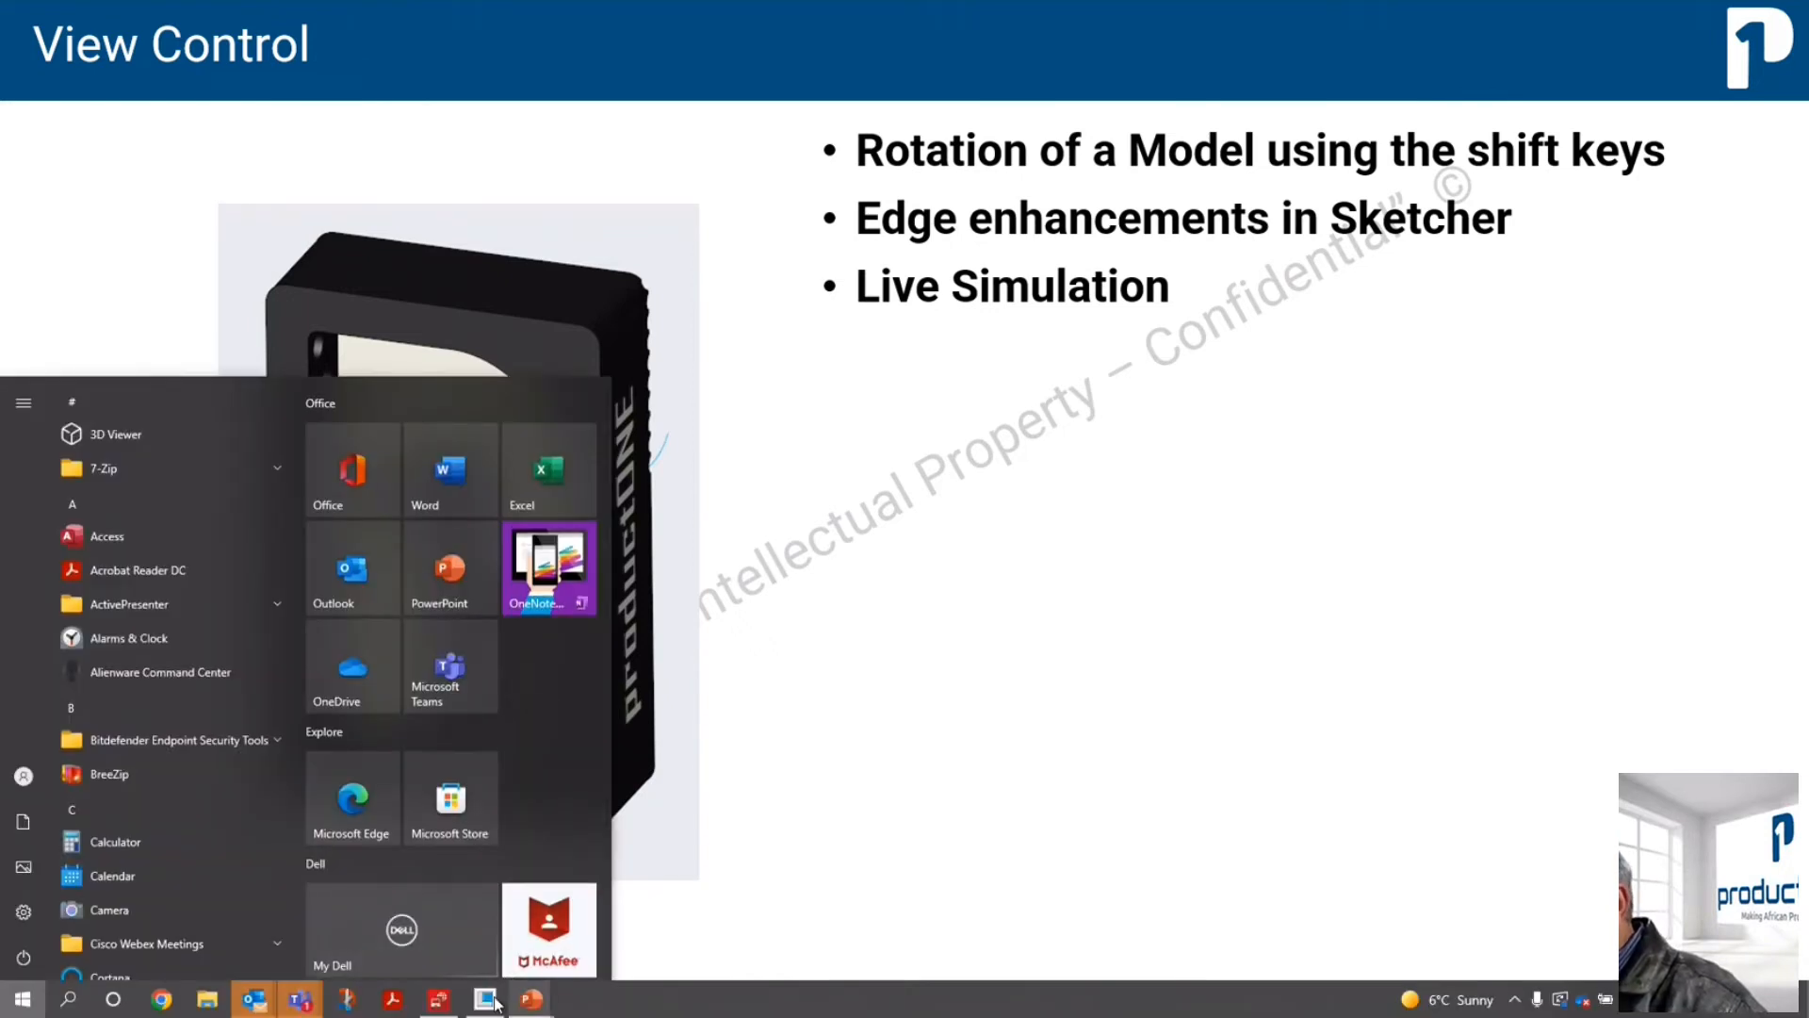
click(490, 1004)
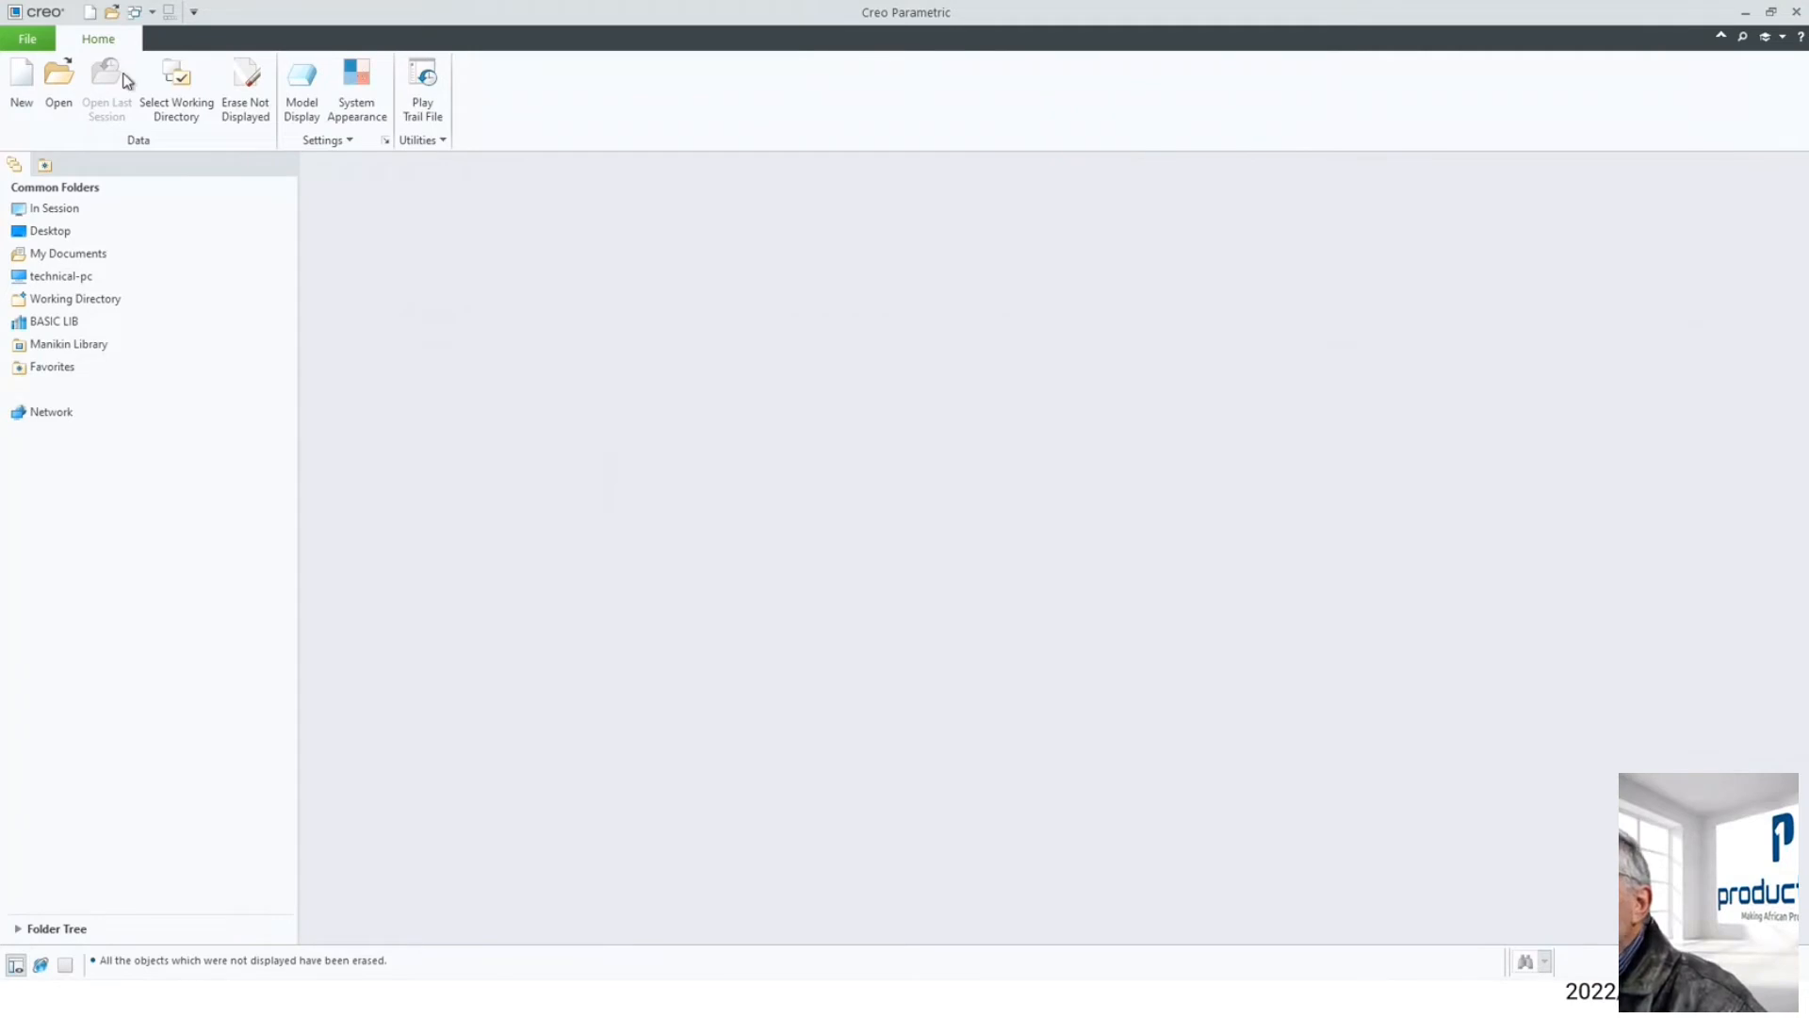
- Open the part off_set.prt from the Assembly folder and turn off its datum plane display
click(58, 78)
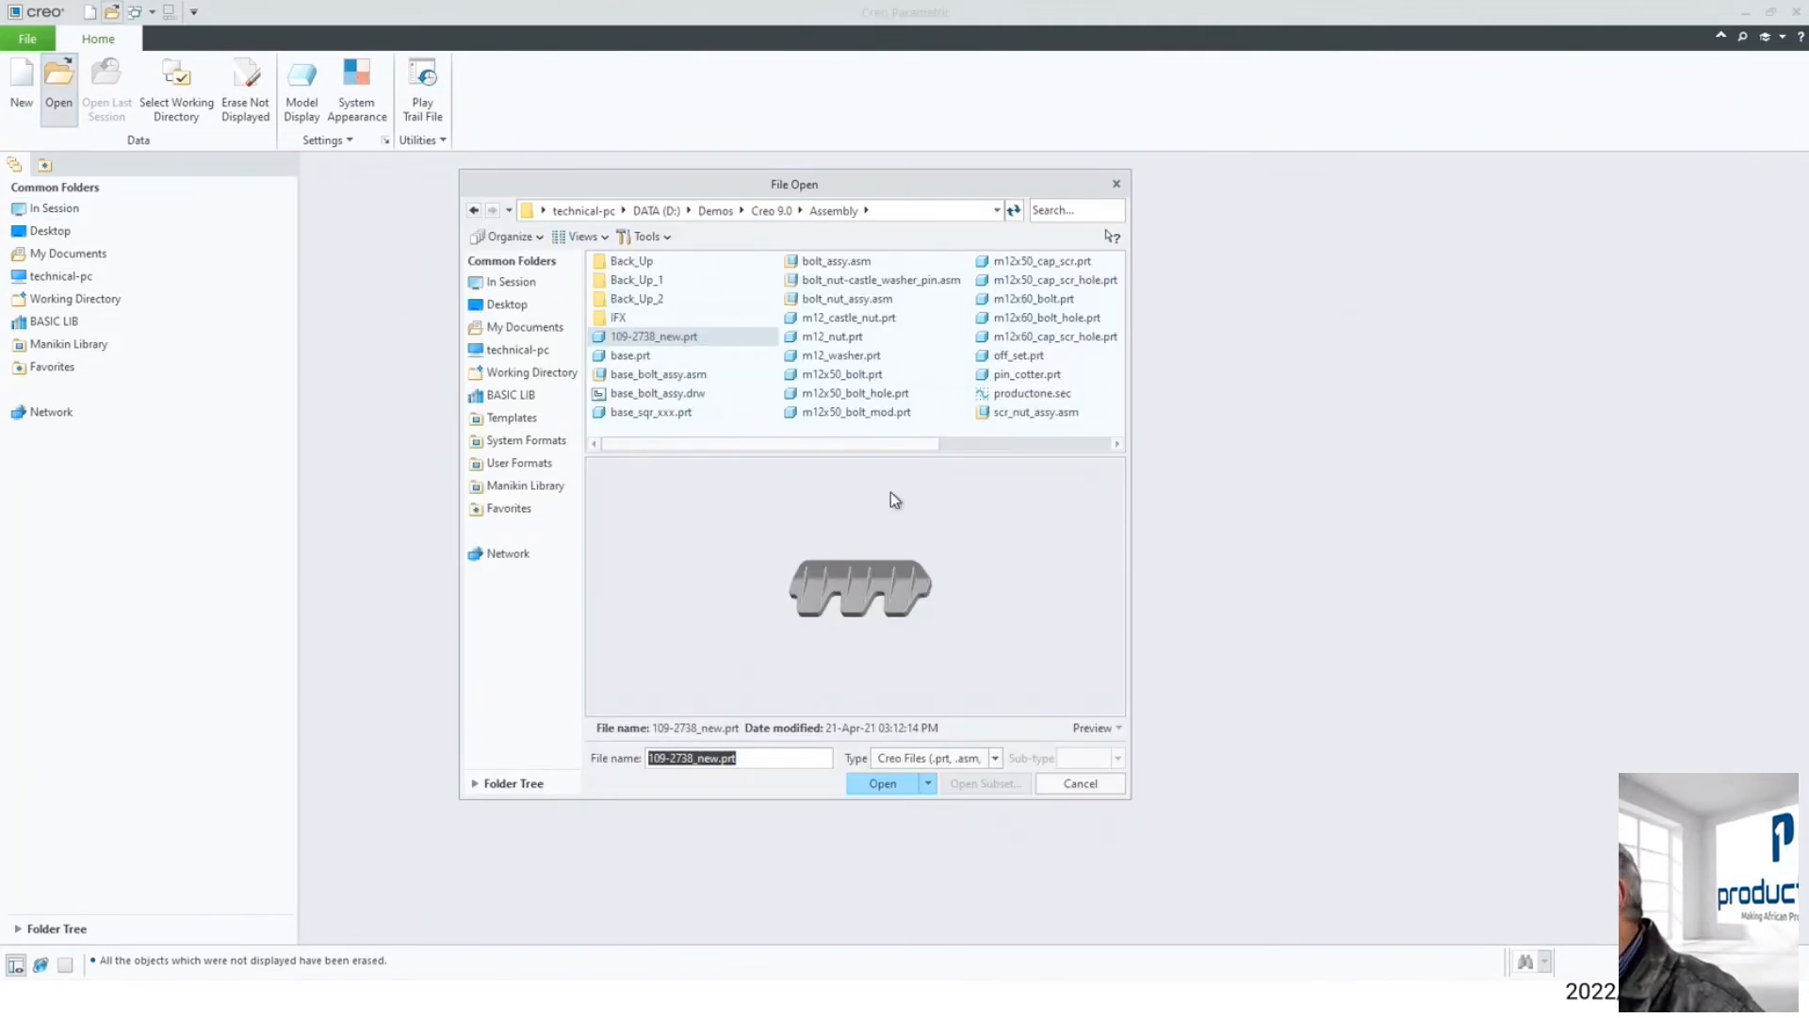
double_click(1031, 357)
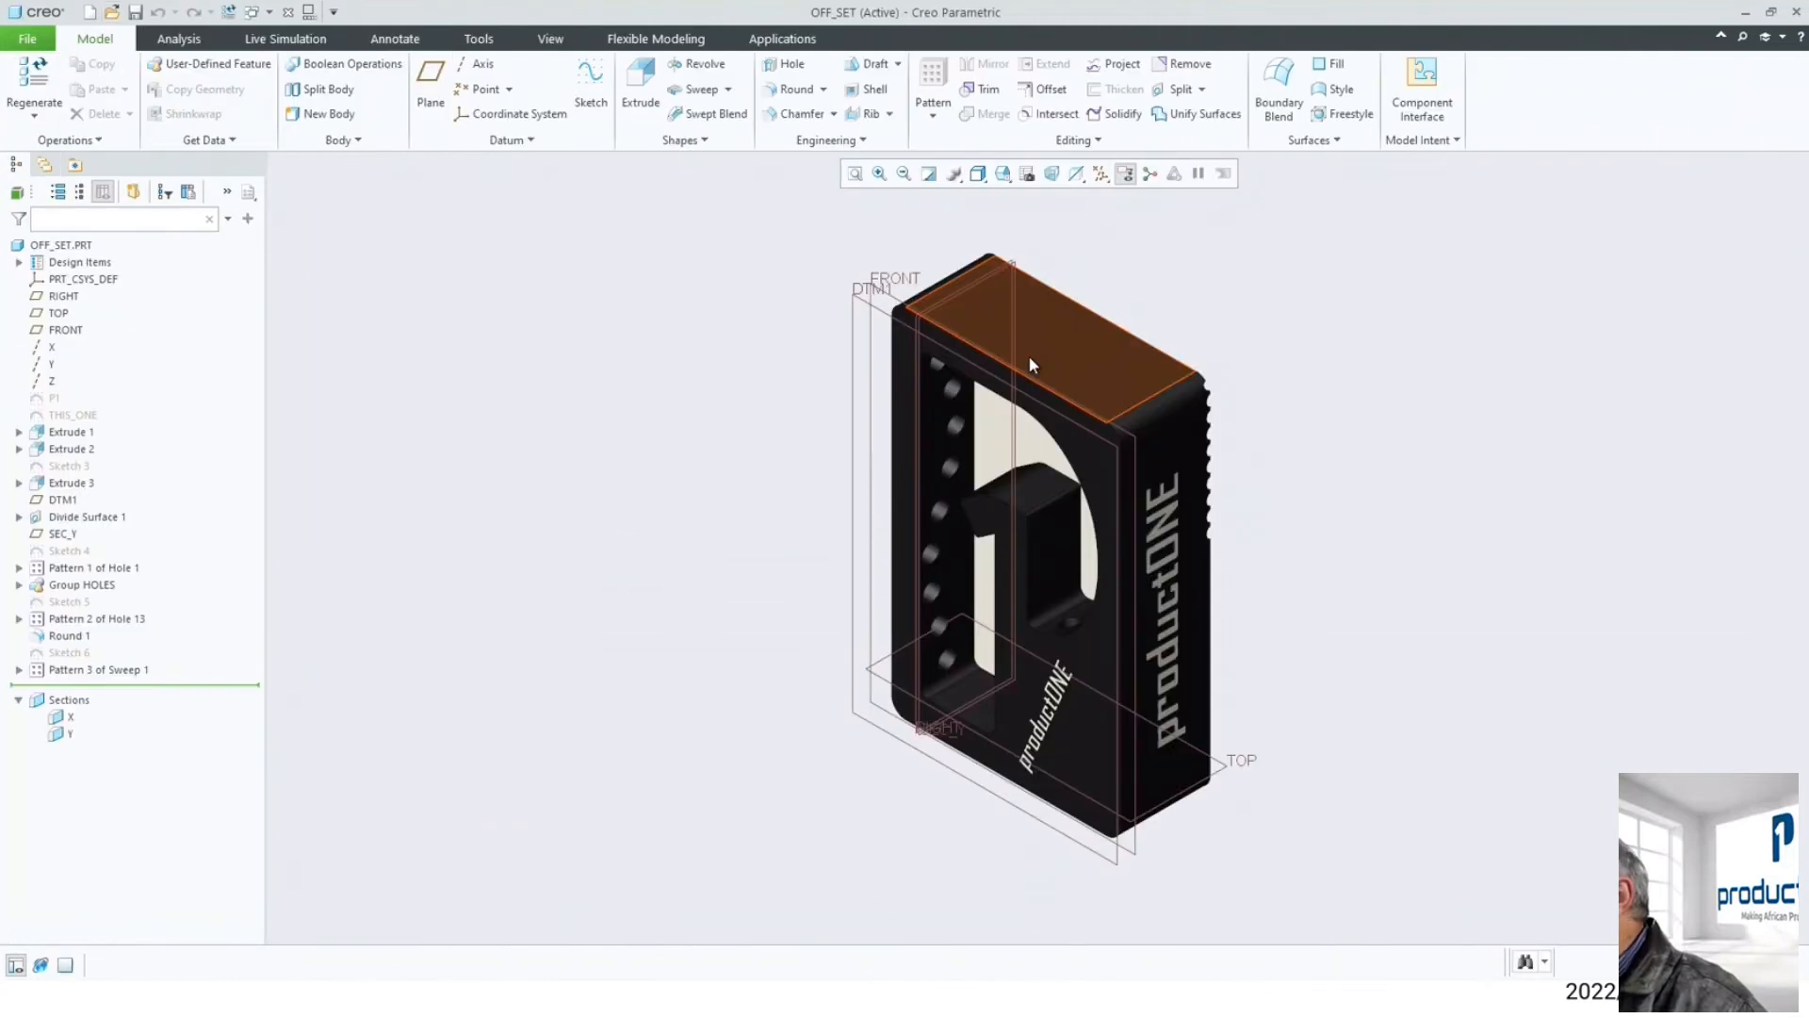
click(1101, 174)
click(1100, 280)
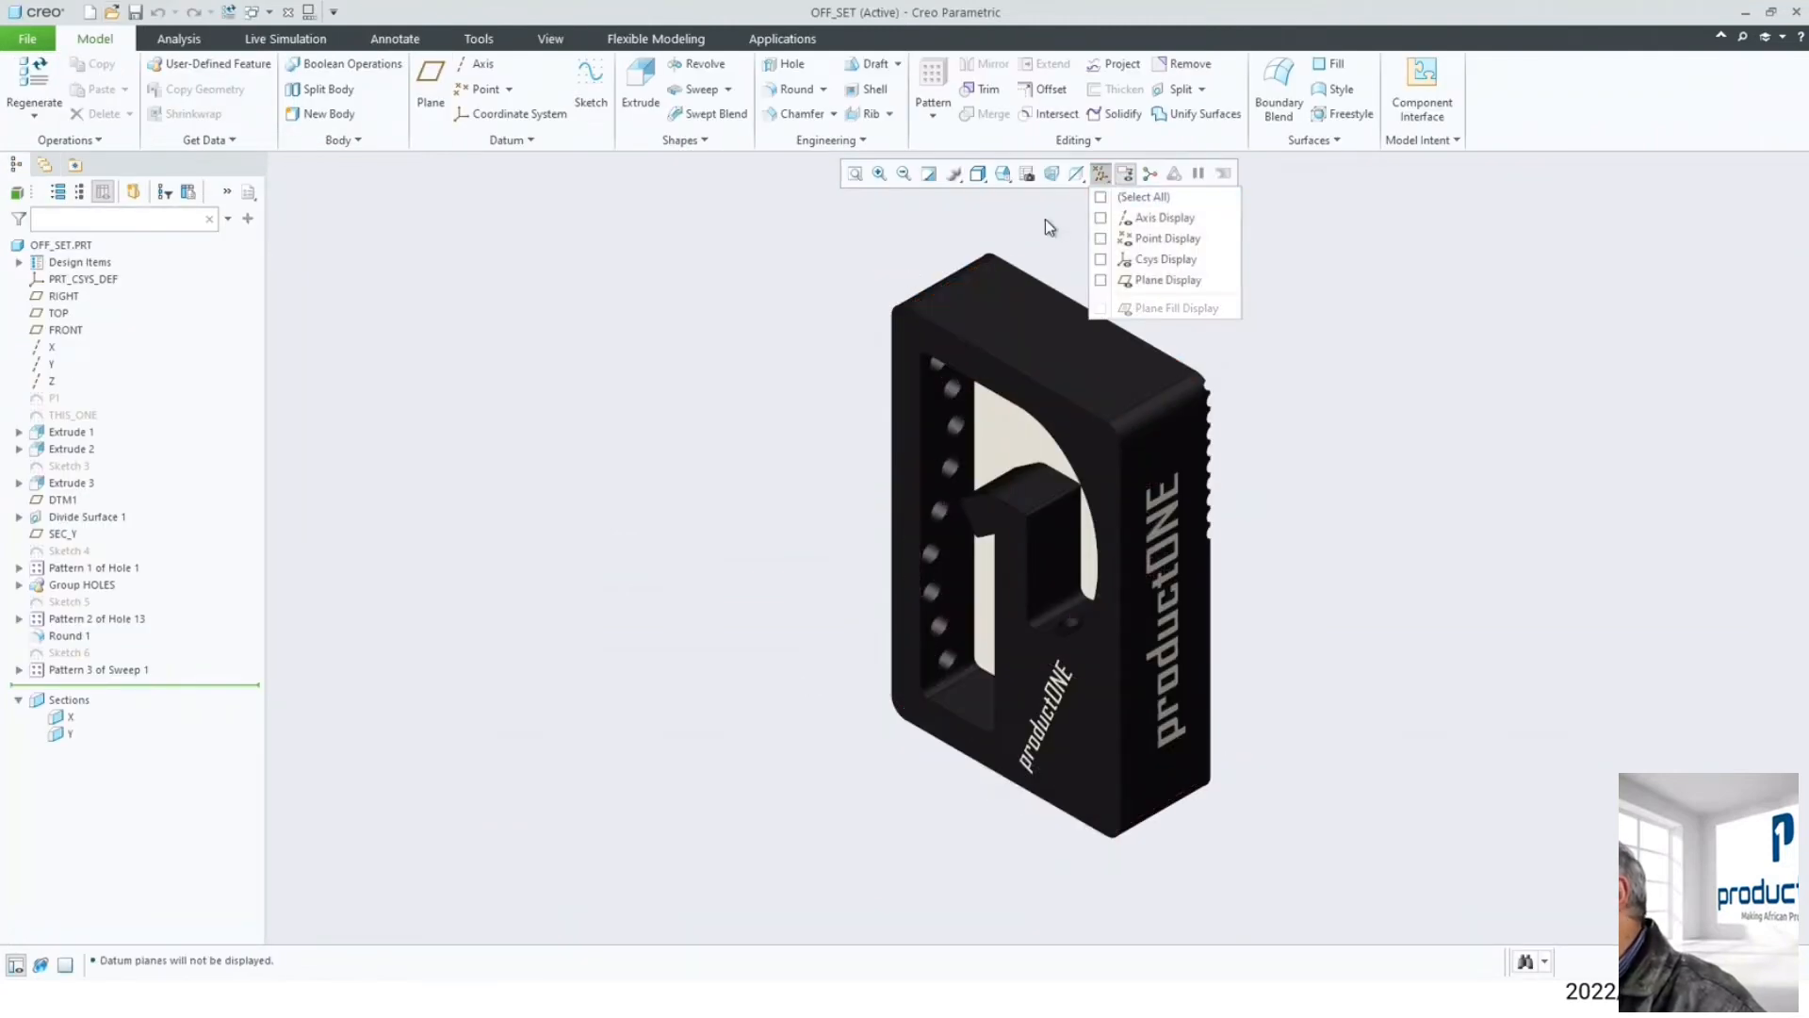
- Select the upper and lower edges of the block's front face together and clear the selection
mouse_move(805, 328)
middle_down()
mouse_move(767, 269)
mouse_move(868, 323)
mouse_move(773, 278)
middle_up()
scroll(1257, 286, up, 3)
scroll(1090, 291, down, 6)
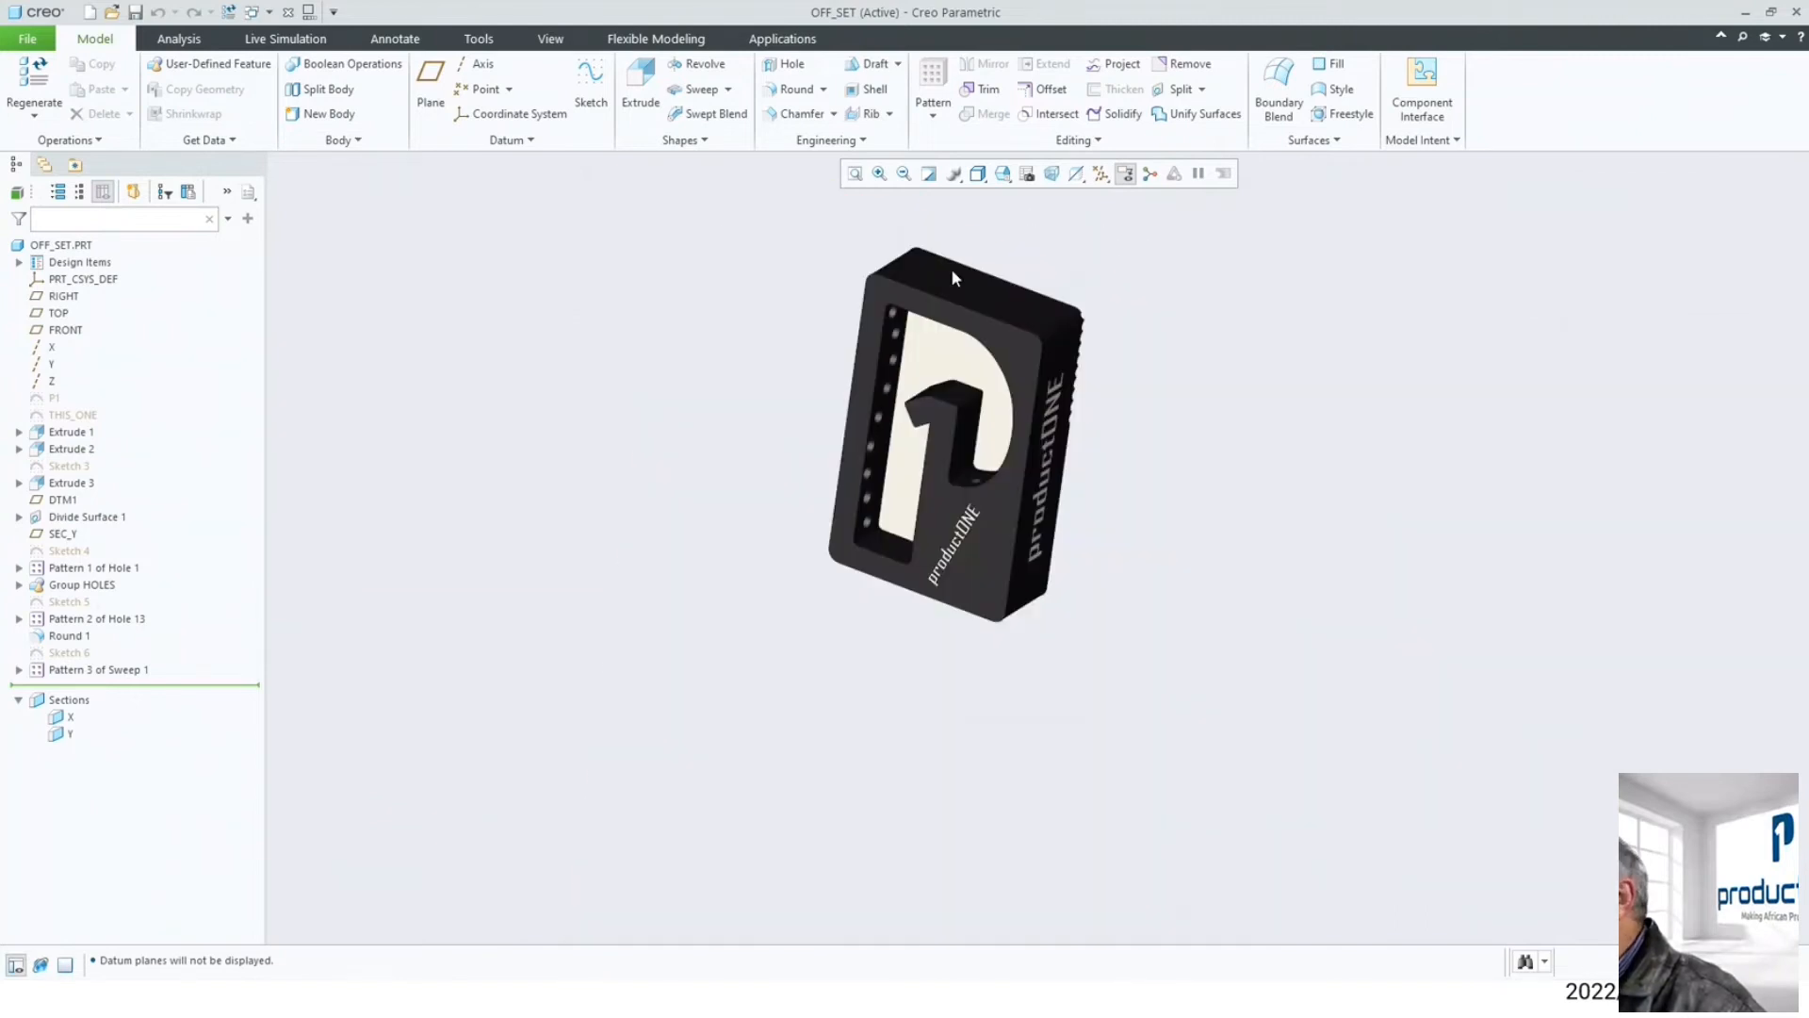
mouse_move(1120, 284)
middle_down()
mouse_move(1109, 260)
mouse_move(1002, 246)
mouse_move(1001, 211)
mouse_move(1128, 228)
mouse_move(1011, 276)
mouse_move(1017, 303)
mouse_move(1032, 267)
mouse_move(1010, 310)
middle_up()
scroll(1100, 238, up, 3)
scroll(1011, 276, down, 2)
scroll(1011, 276, up, 3)
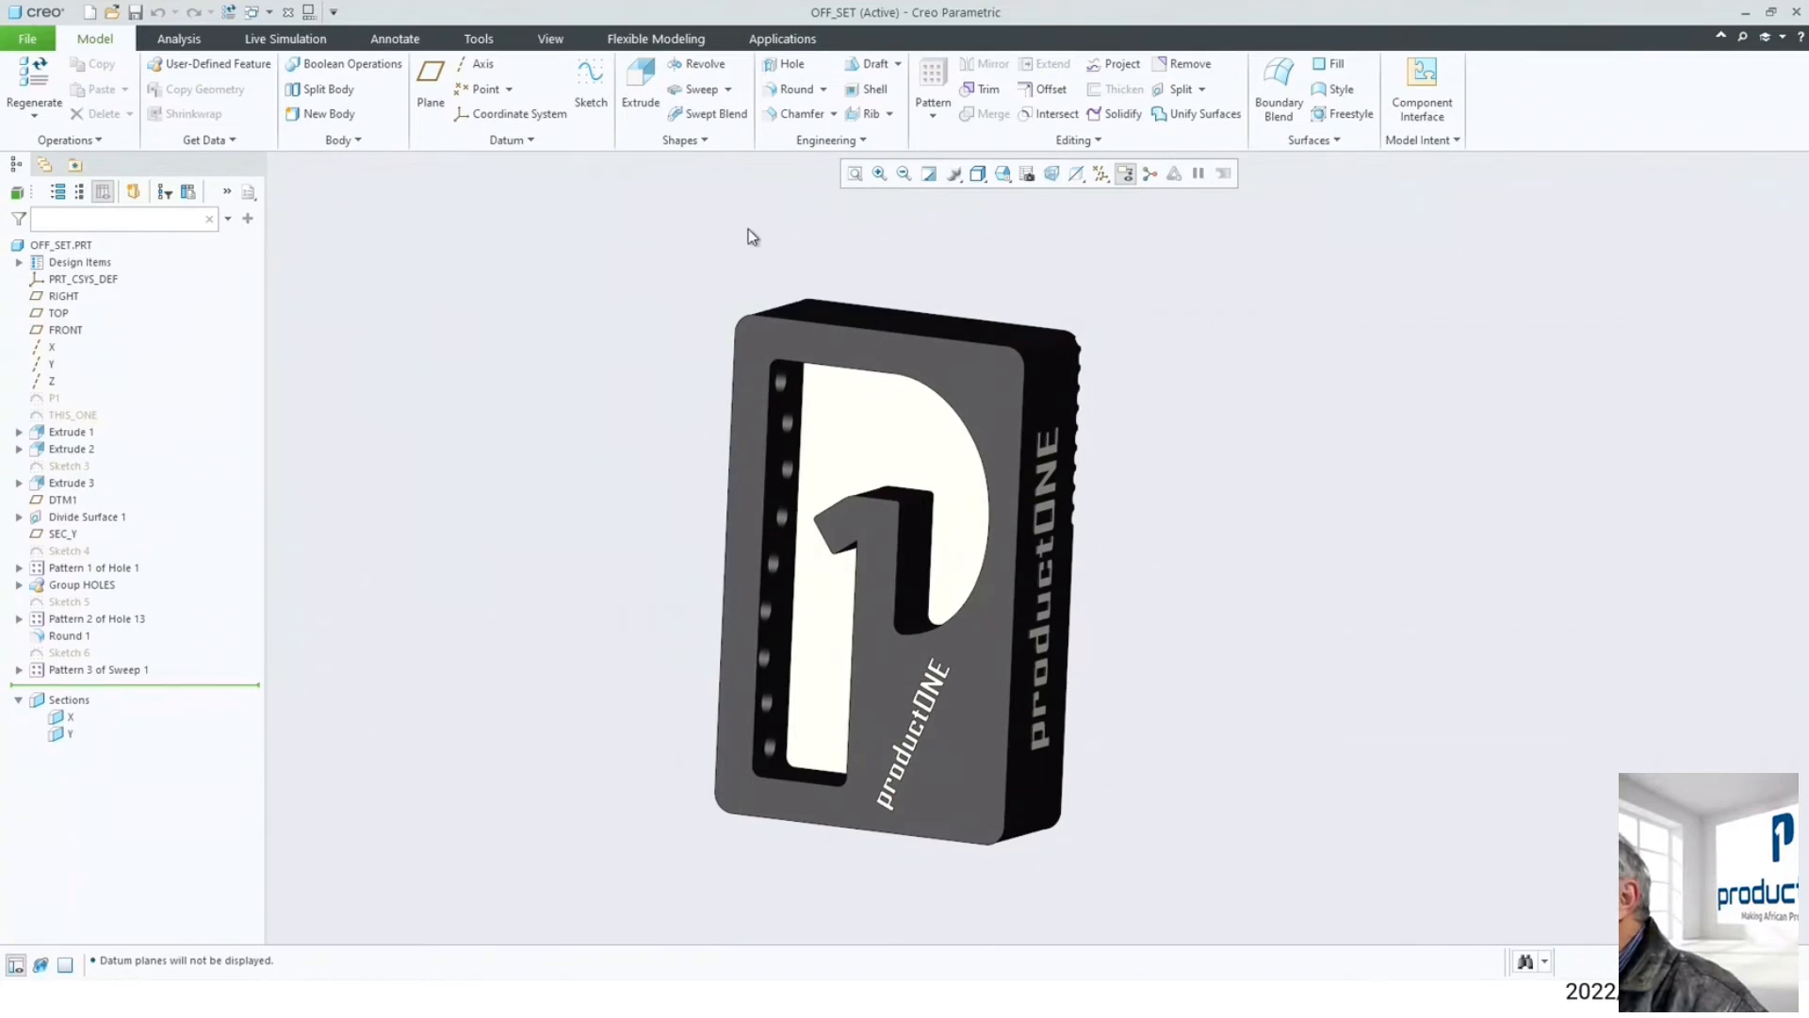
click(849, 329)
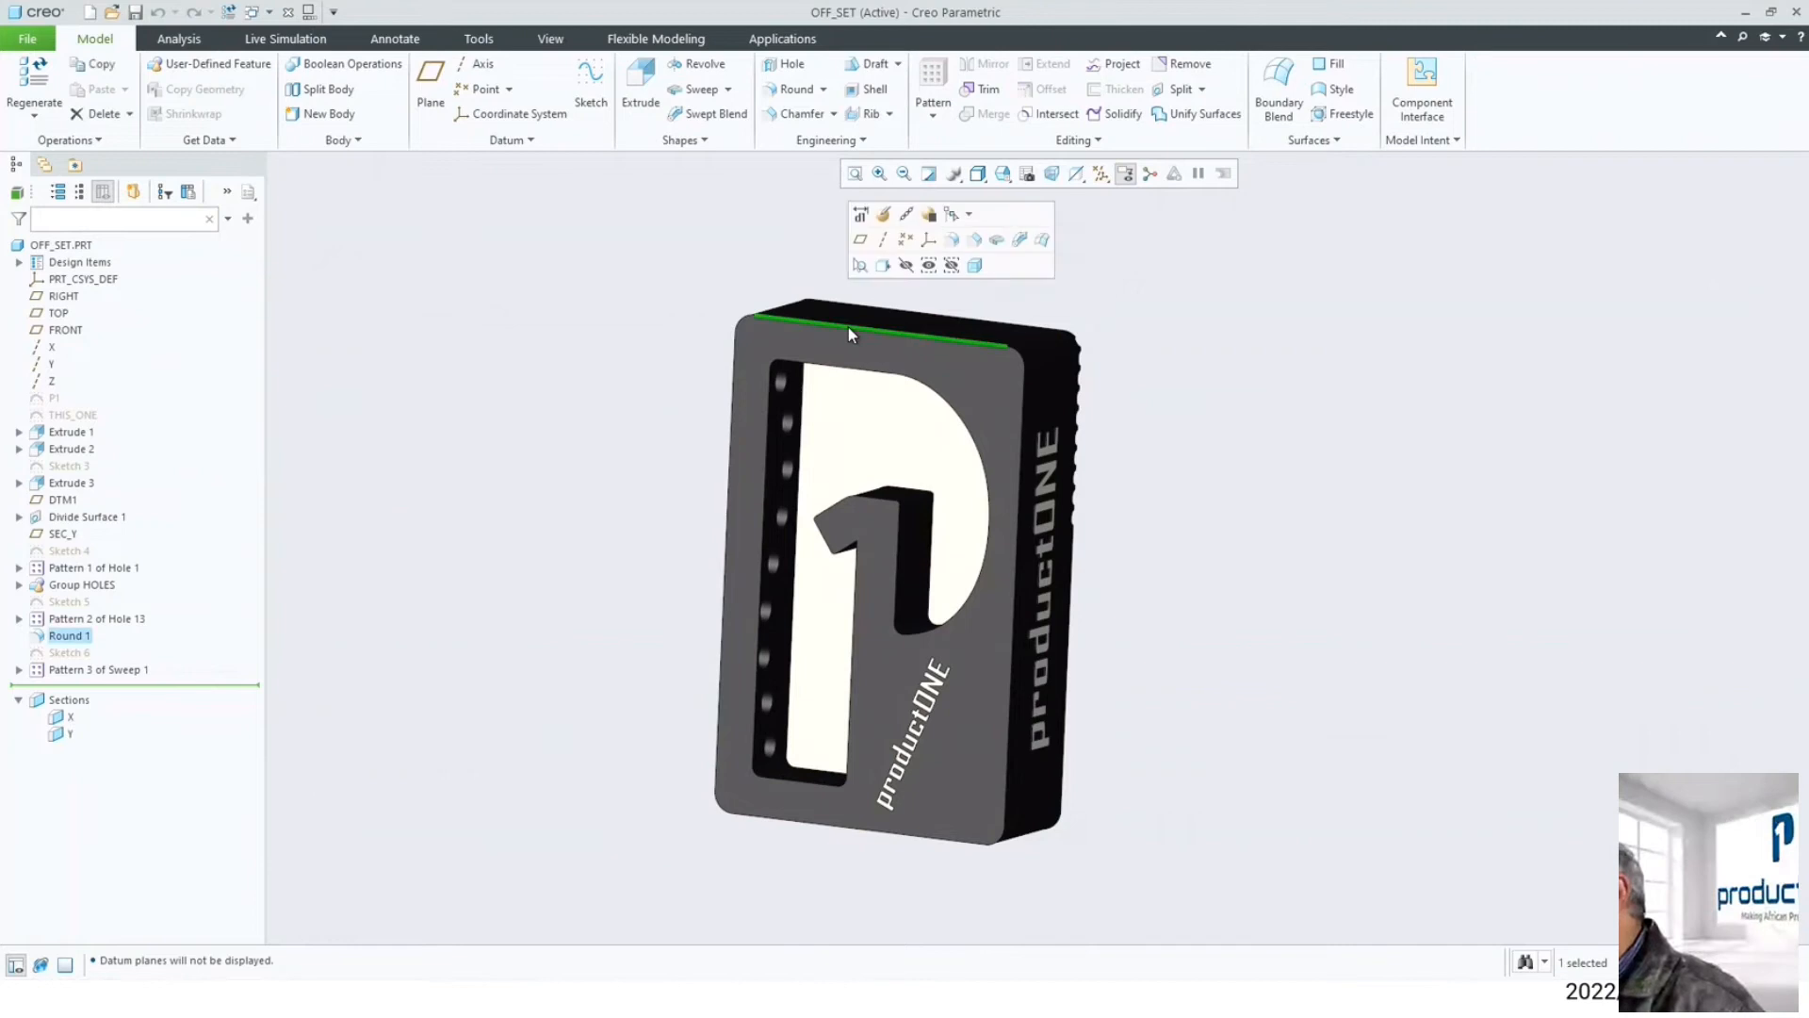
ctrl+click(884, 836)
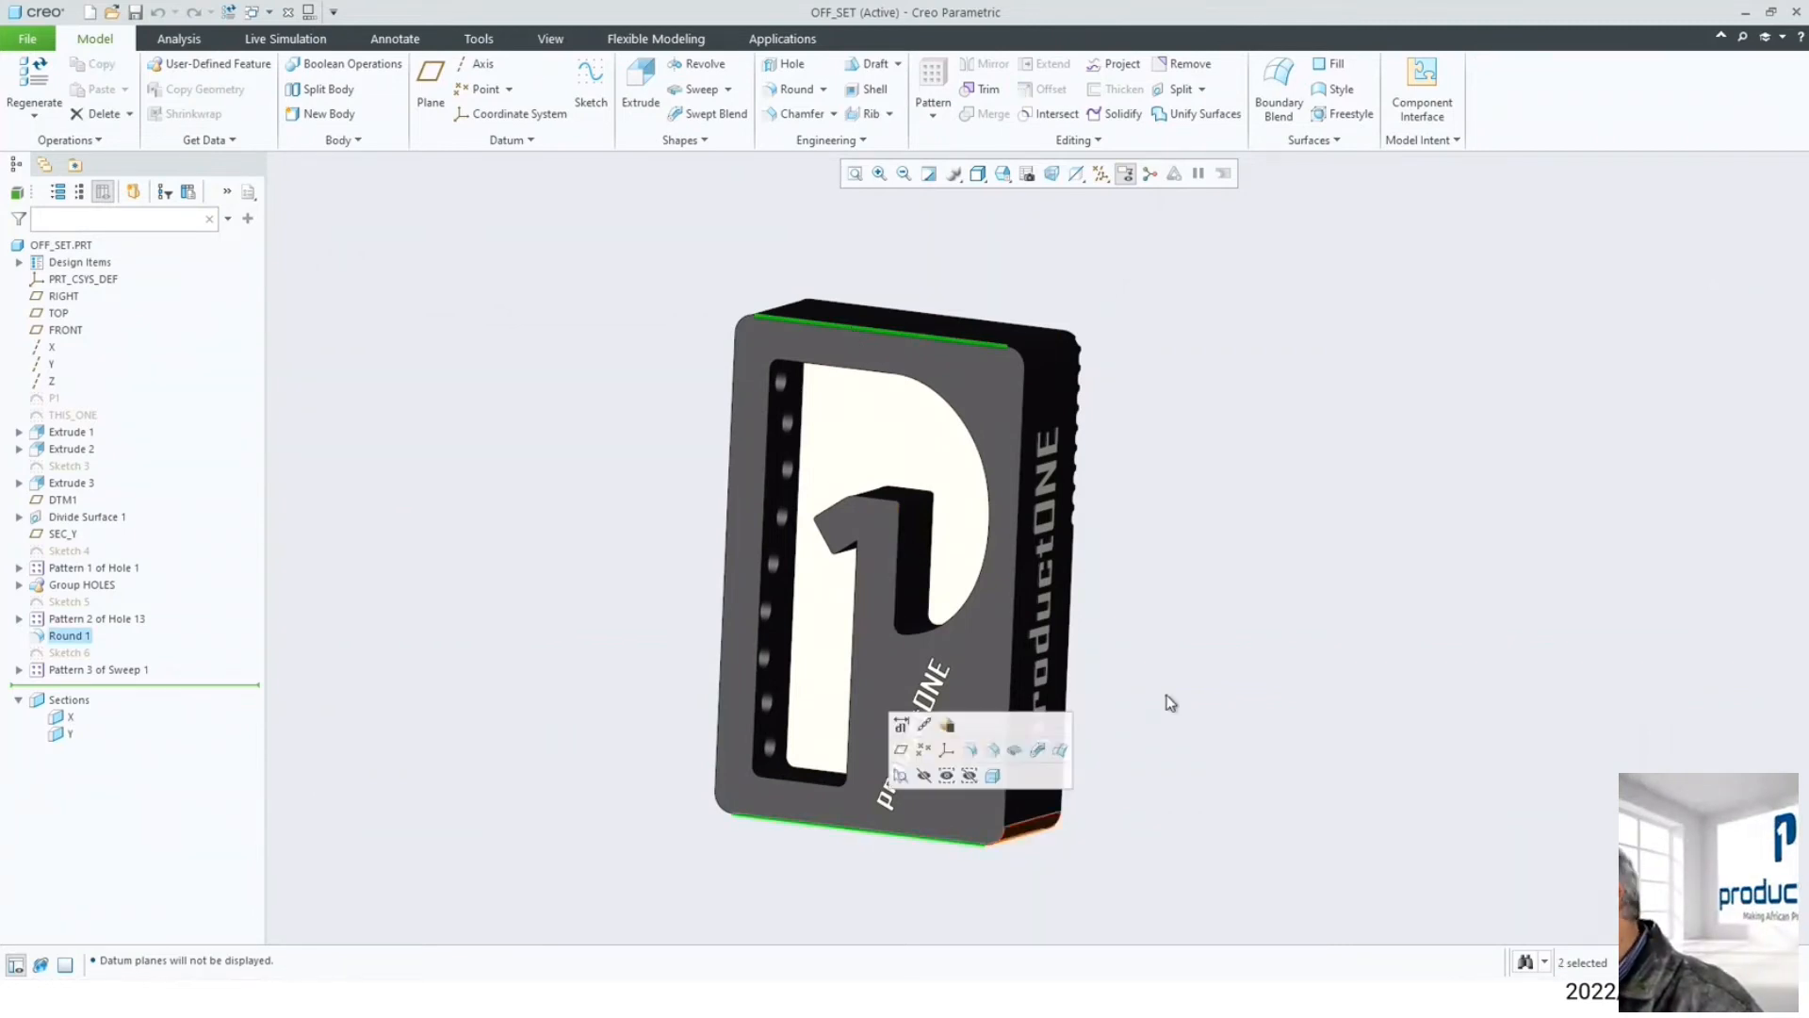
click(1164, 373)
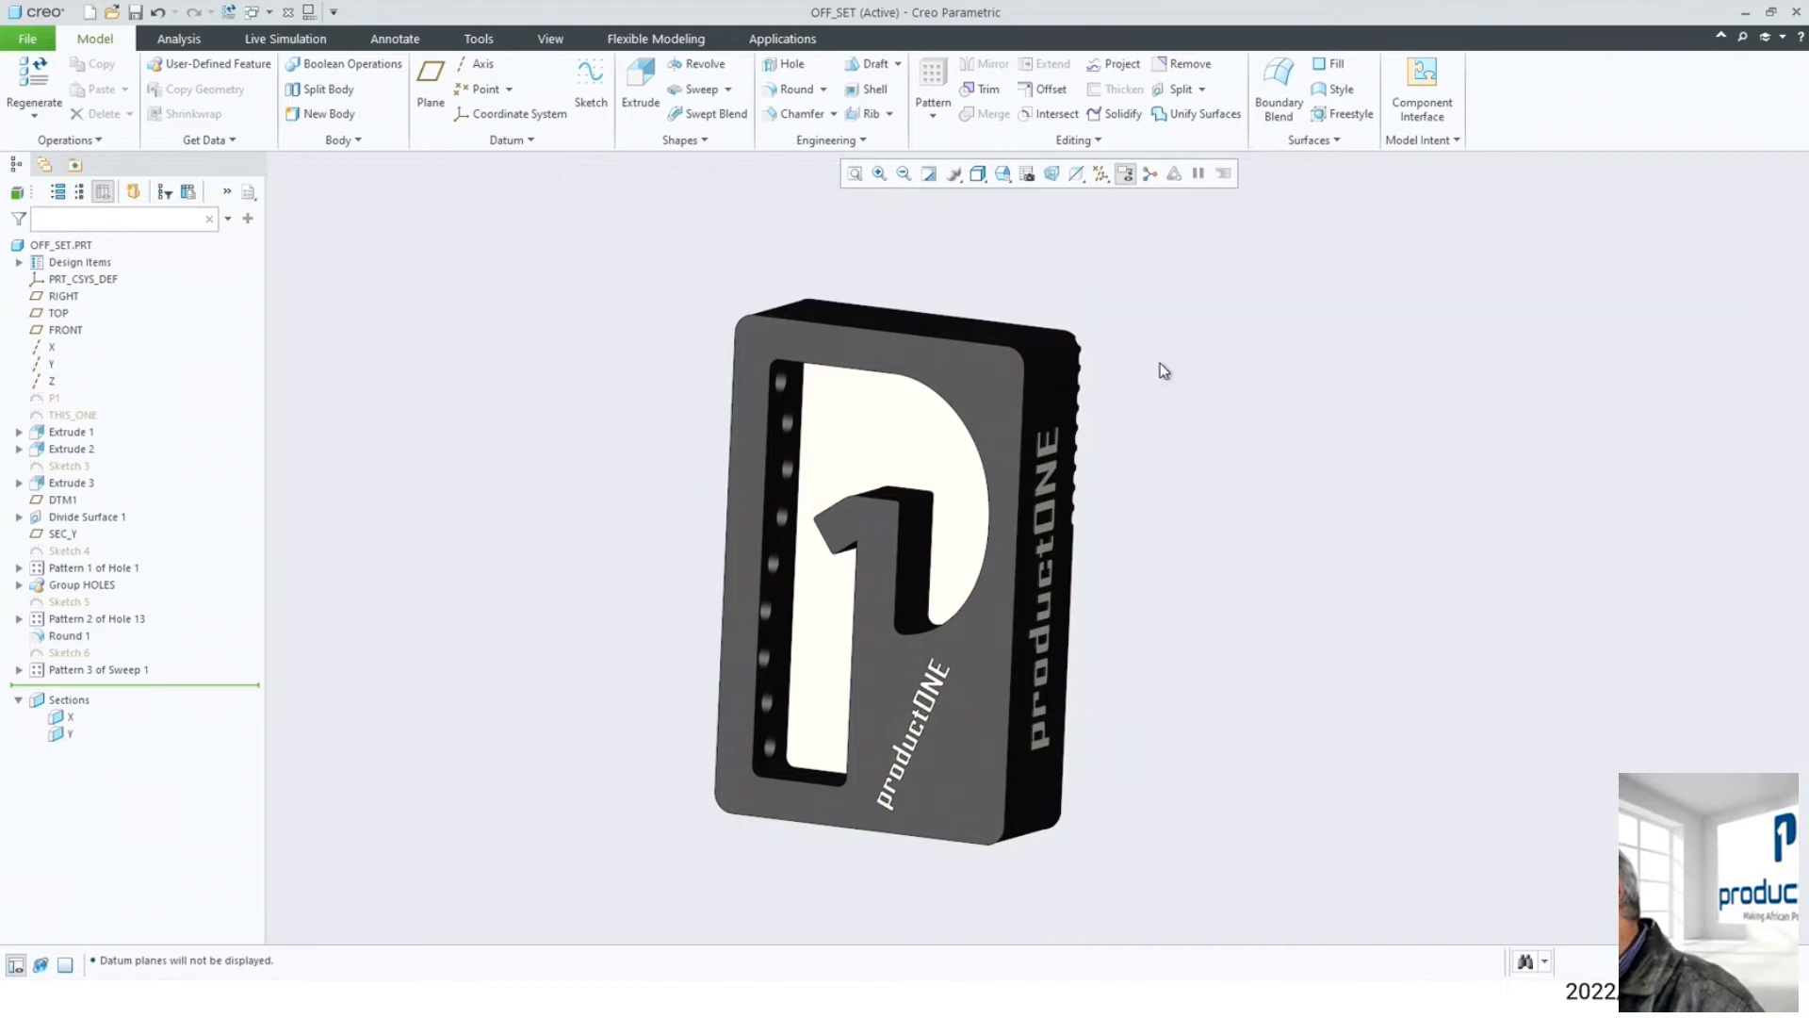
- Select the front face's upper and right-hand edges together, pick the lower edge, and clear the selection
click(946, 339)
ctrl+click(1026, 427)
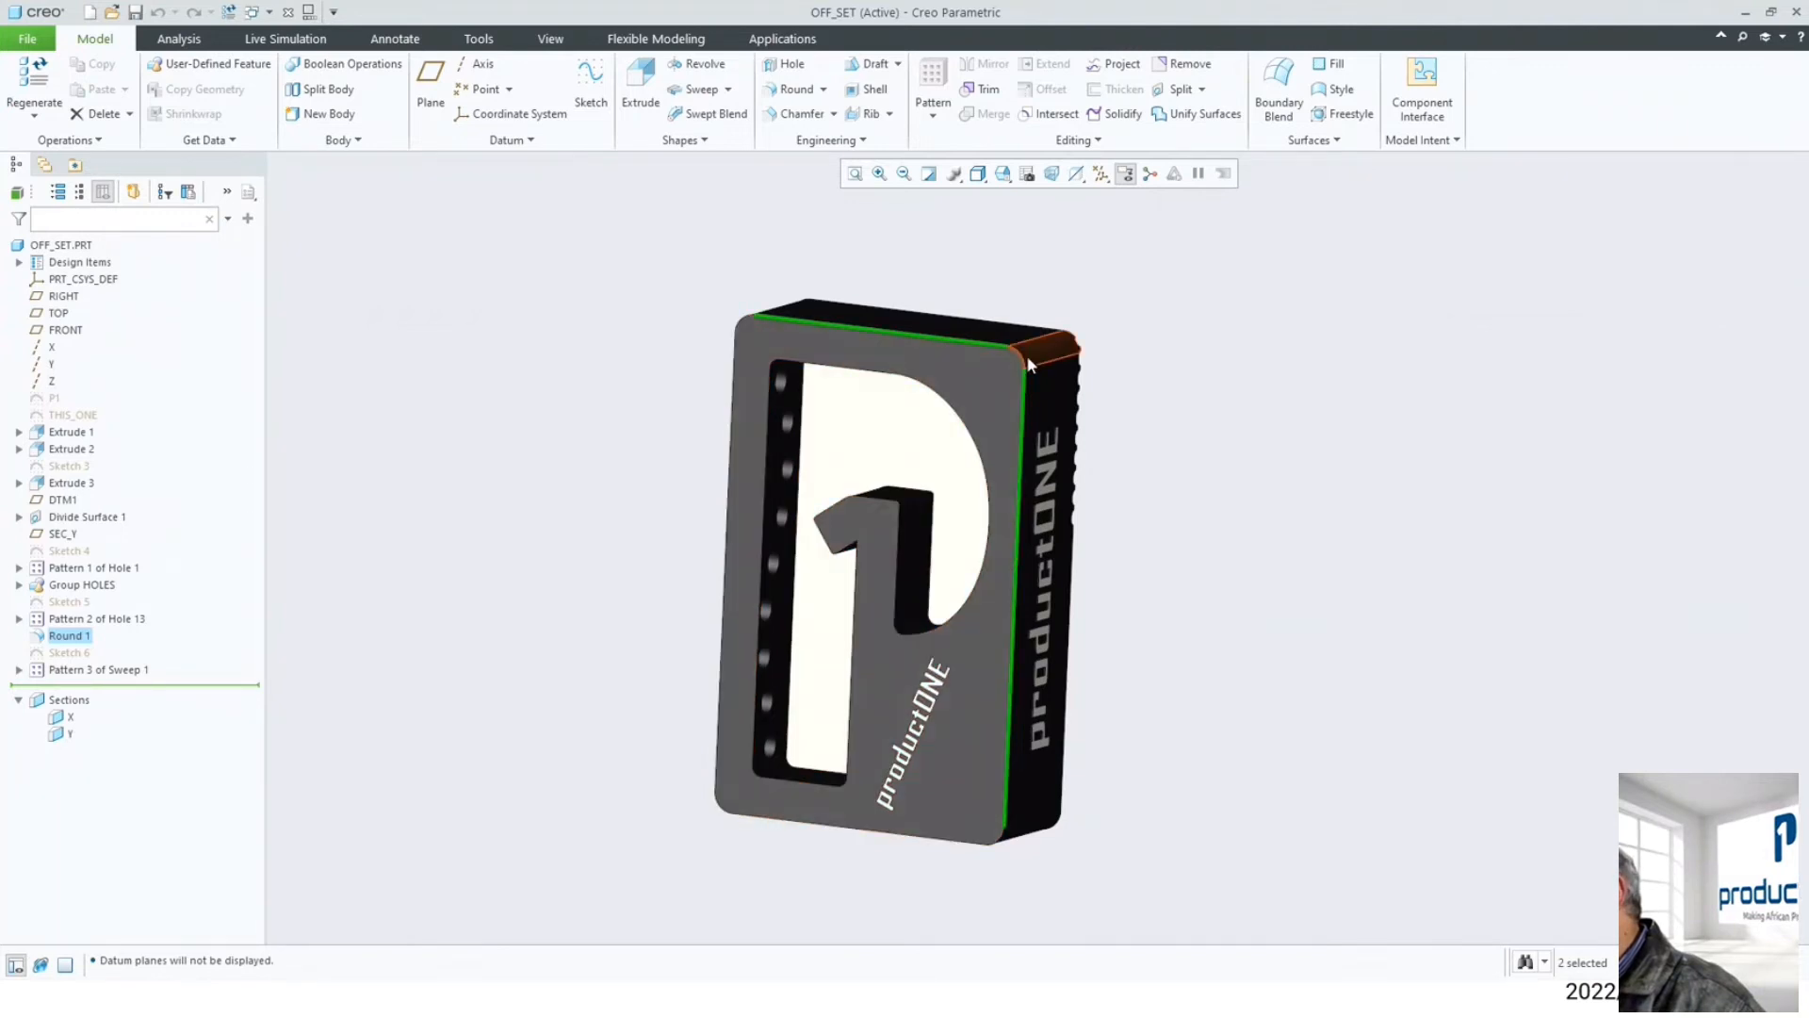
click(952, 840)
click(1178, 434)
middle_drag(1036, 286, 1037, 282)
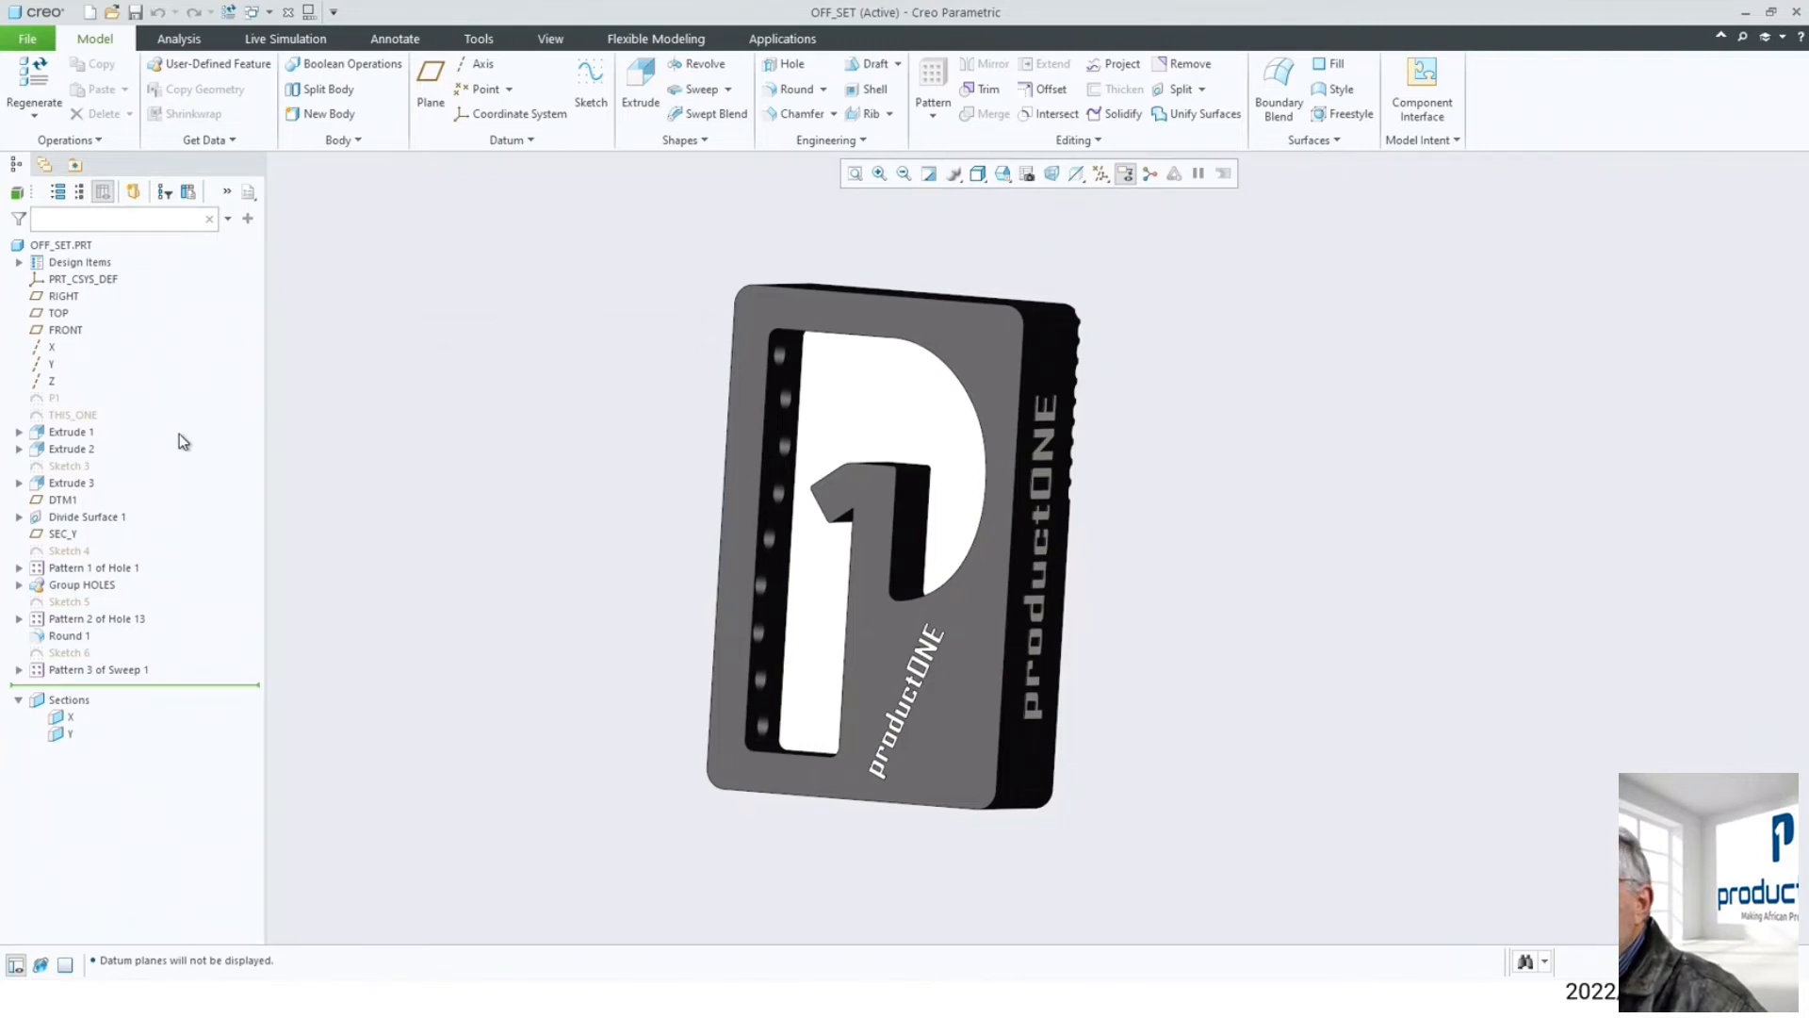
- Edit the THIS_ONE sketch and try offsetting the rectangle's upper and right-hand lines together as one chain
click(76, 415)
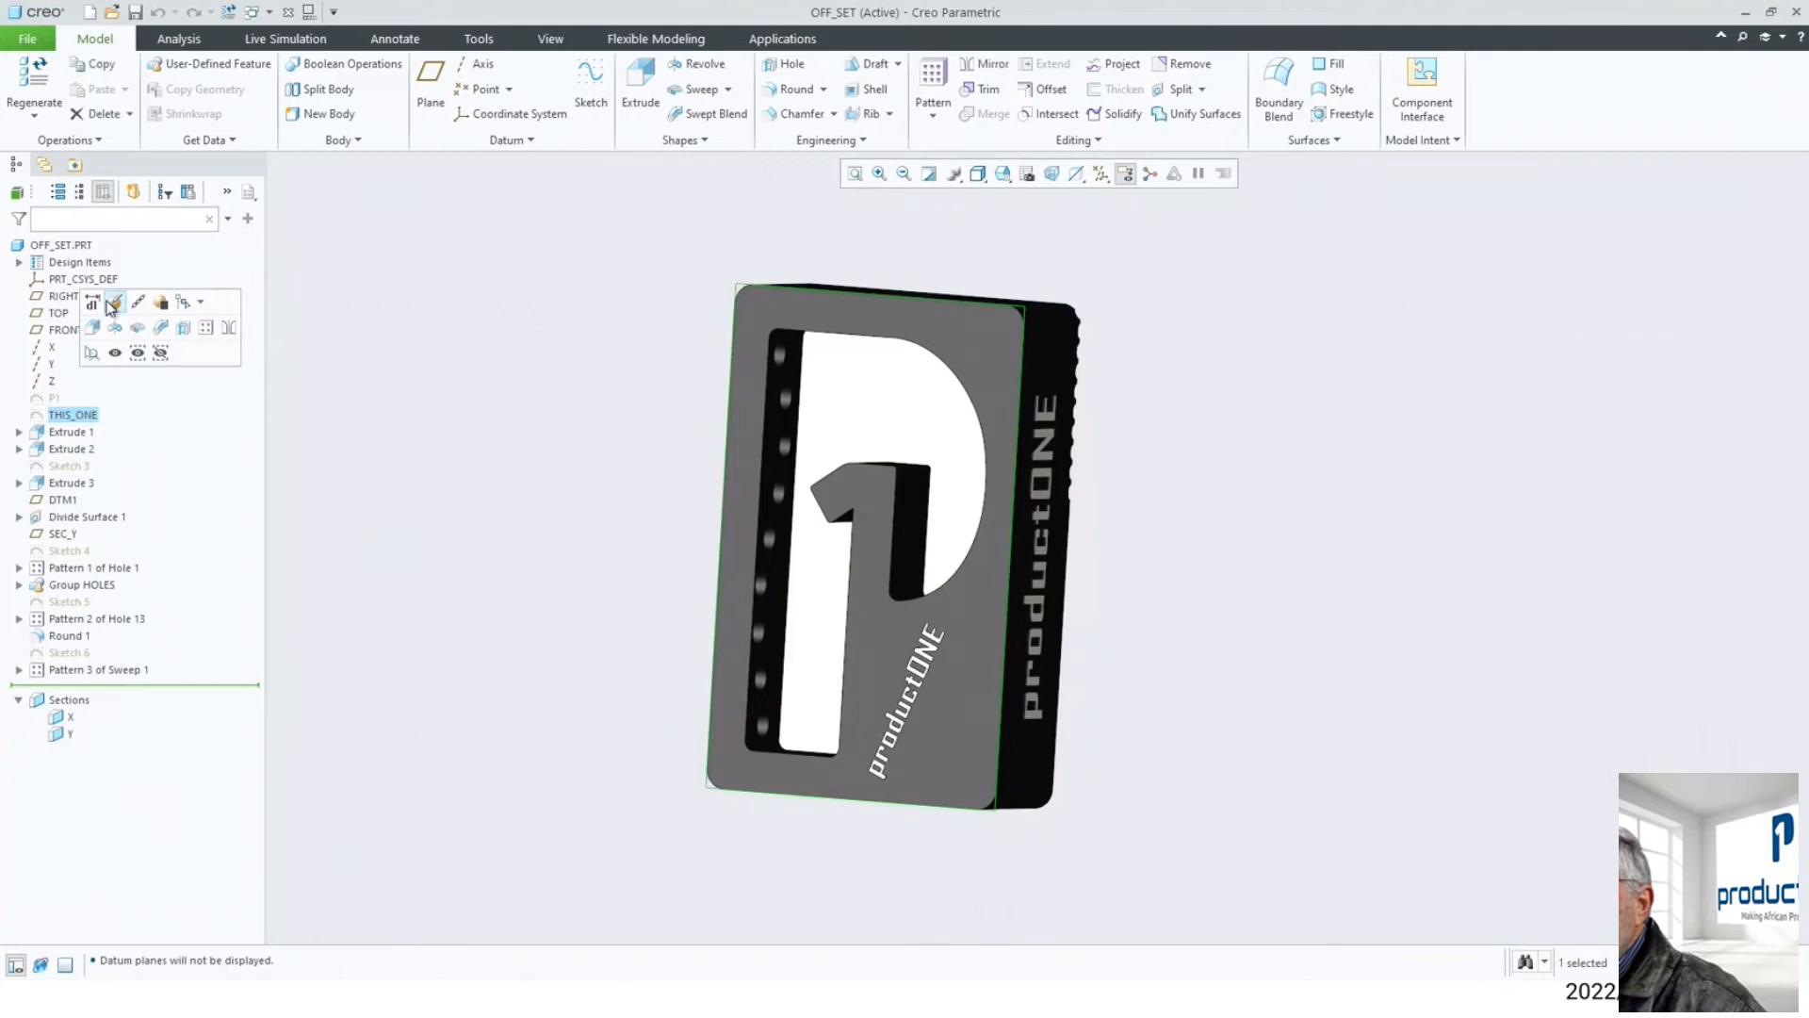
click(111, 300)
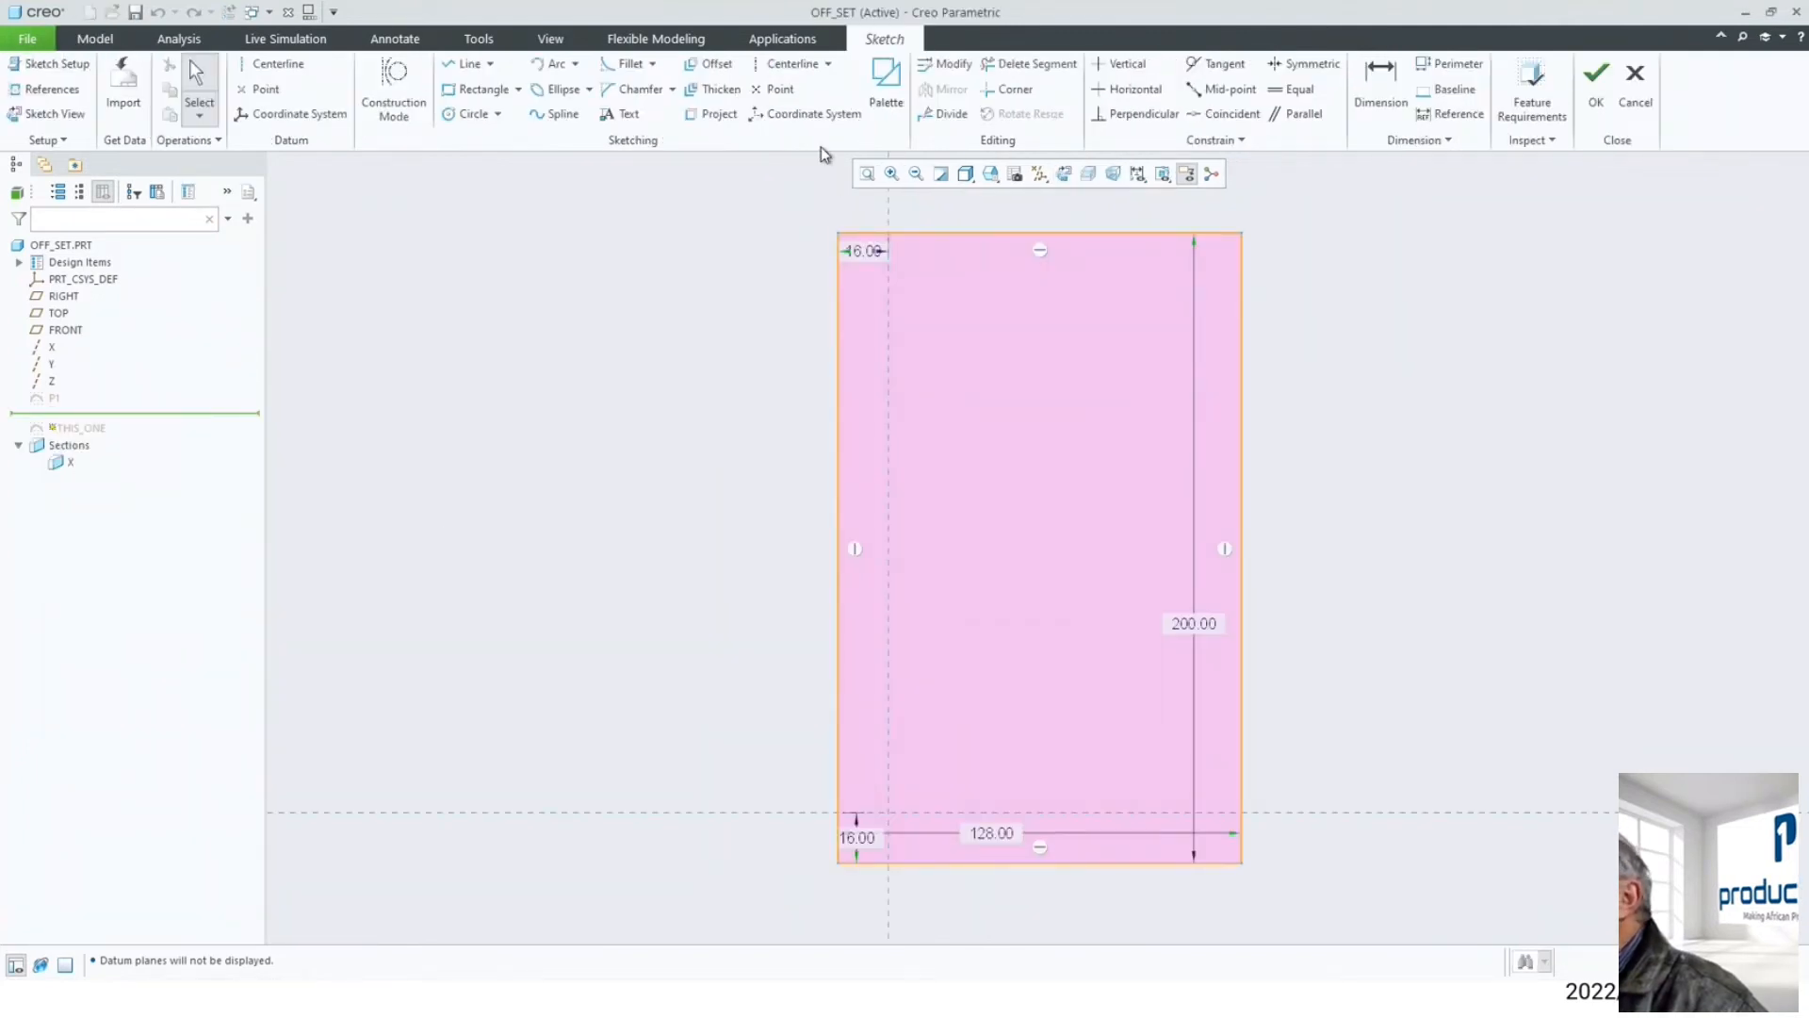
click(726, 68)
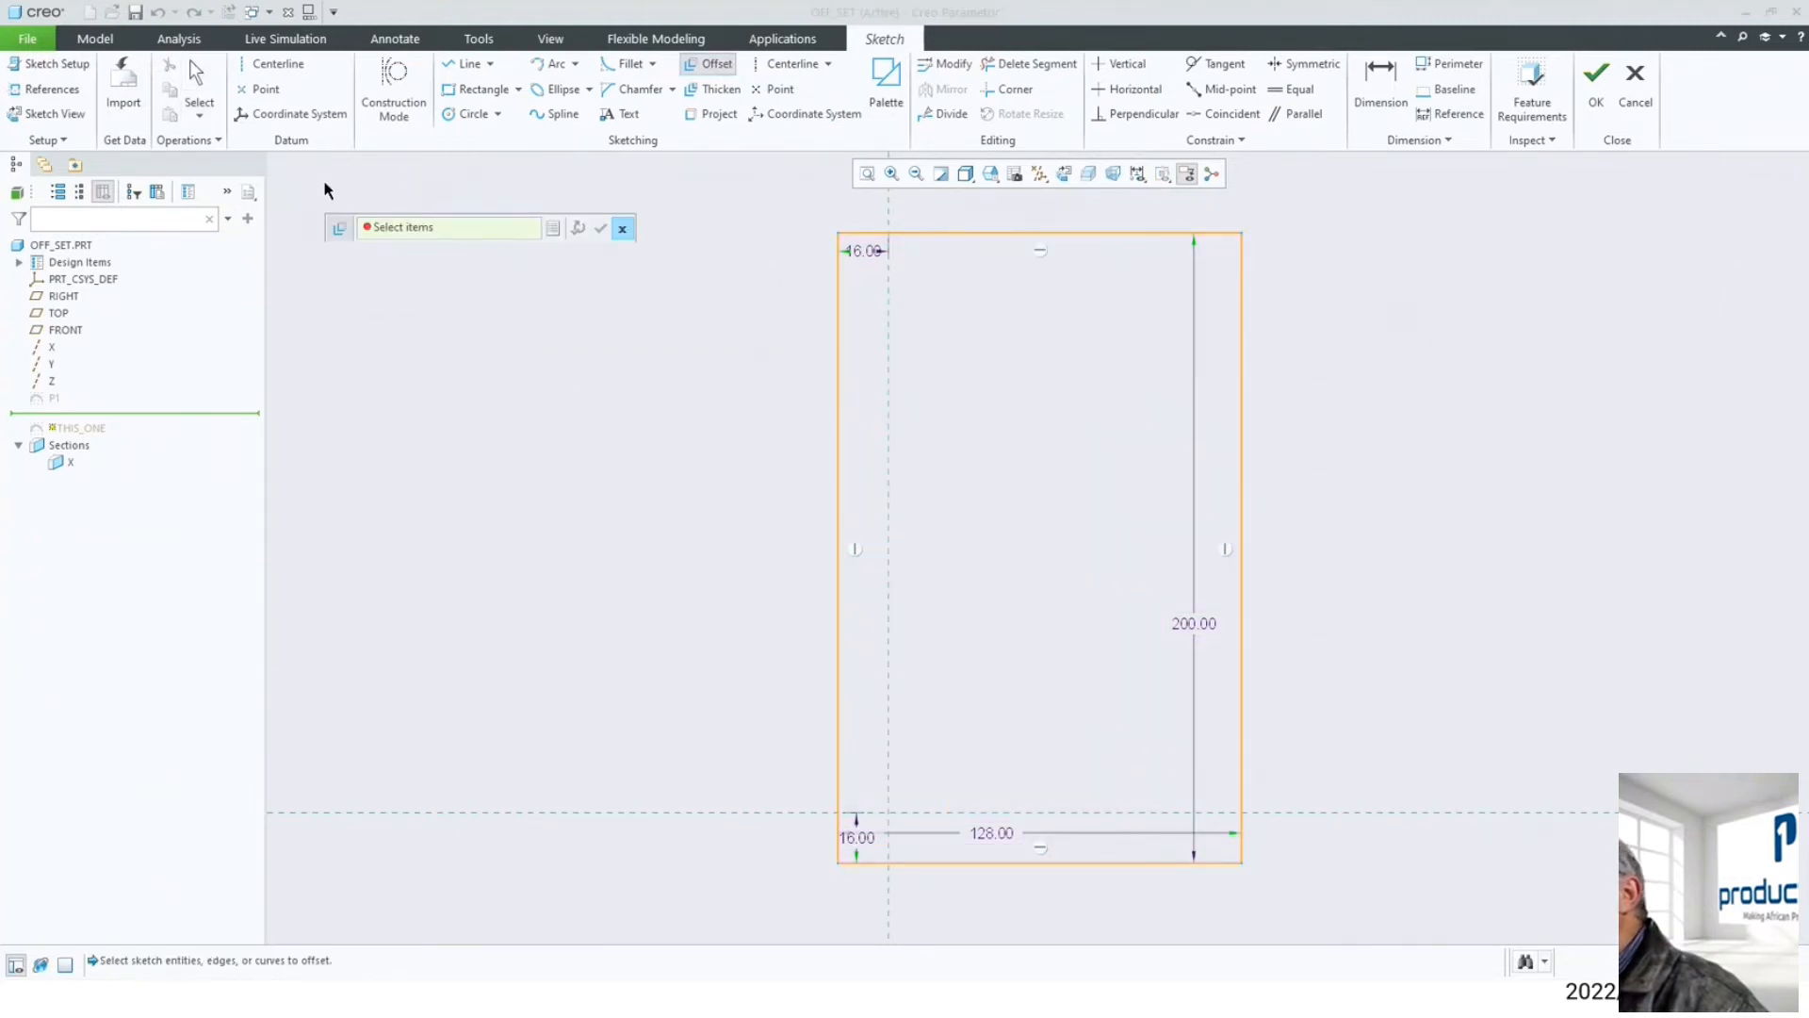
click(929, 234)
scroll(681, 527, up, 2)
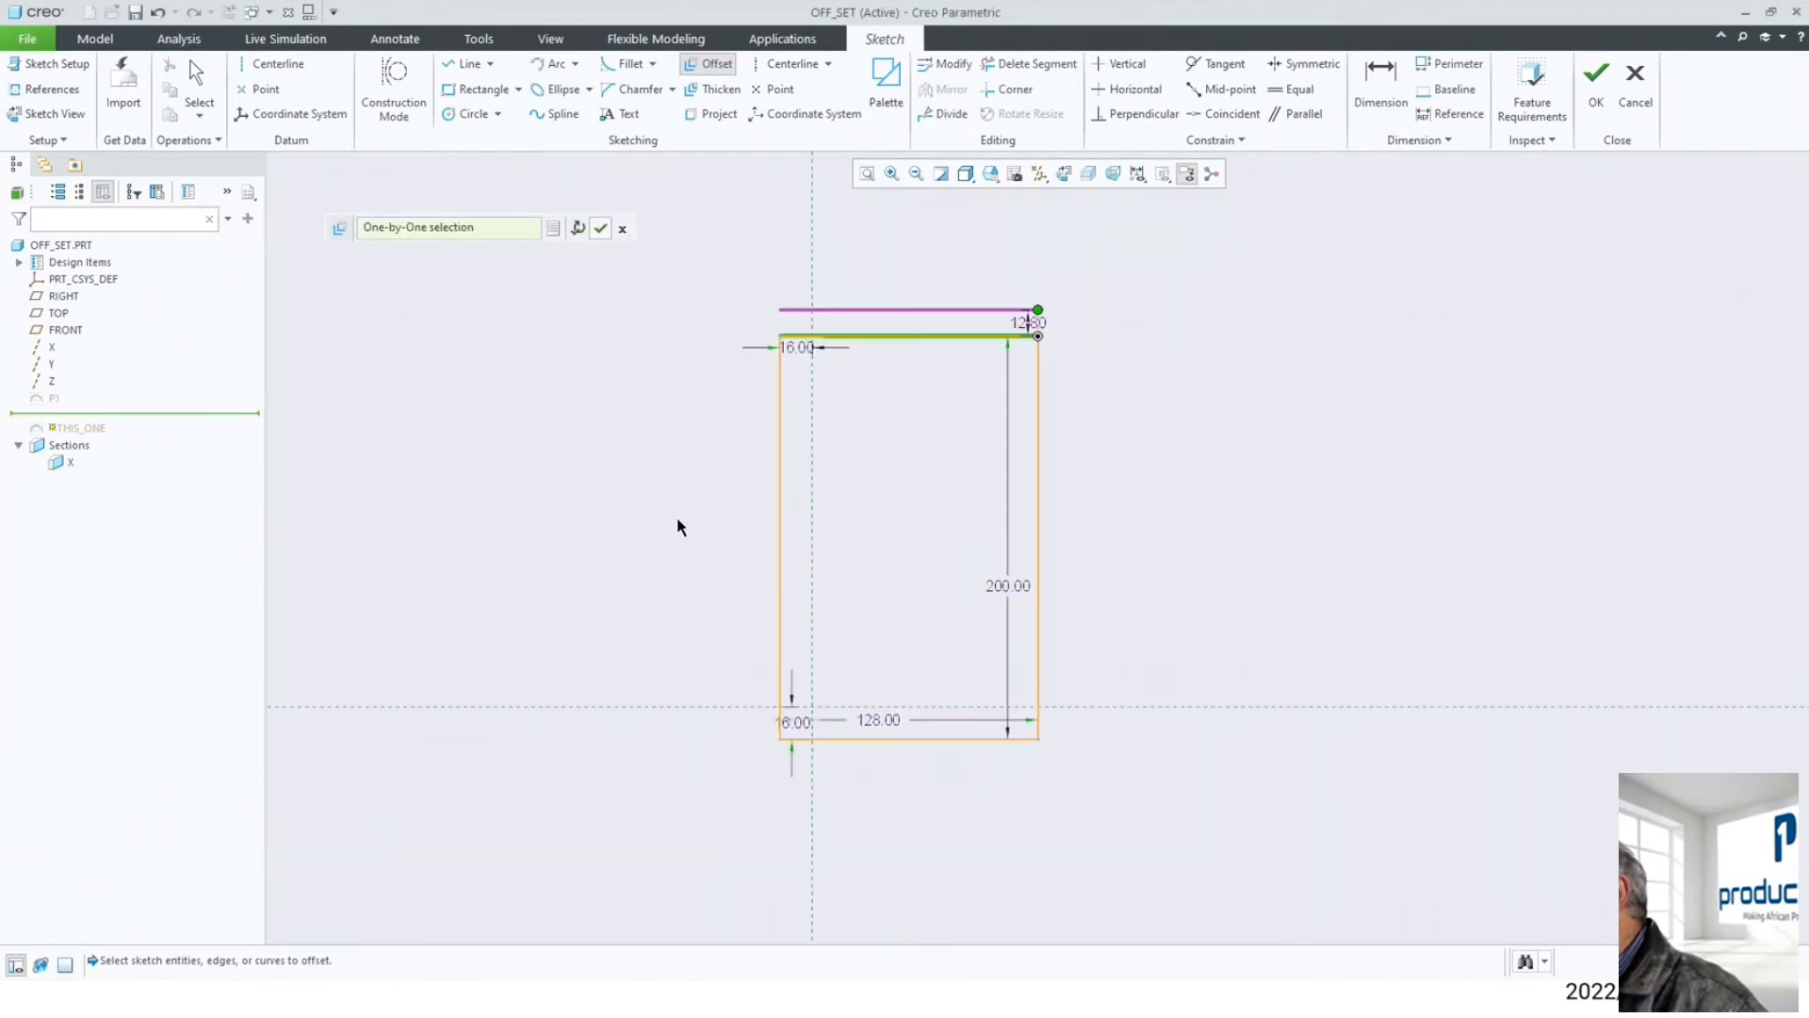
scroll(681, 527, down, 1)
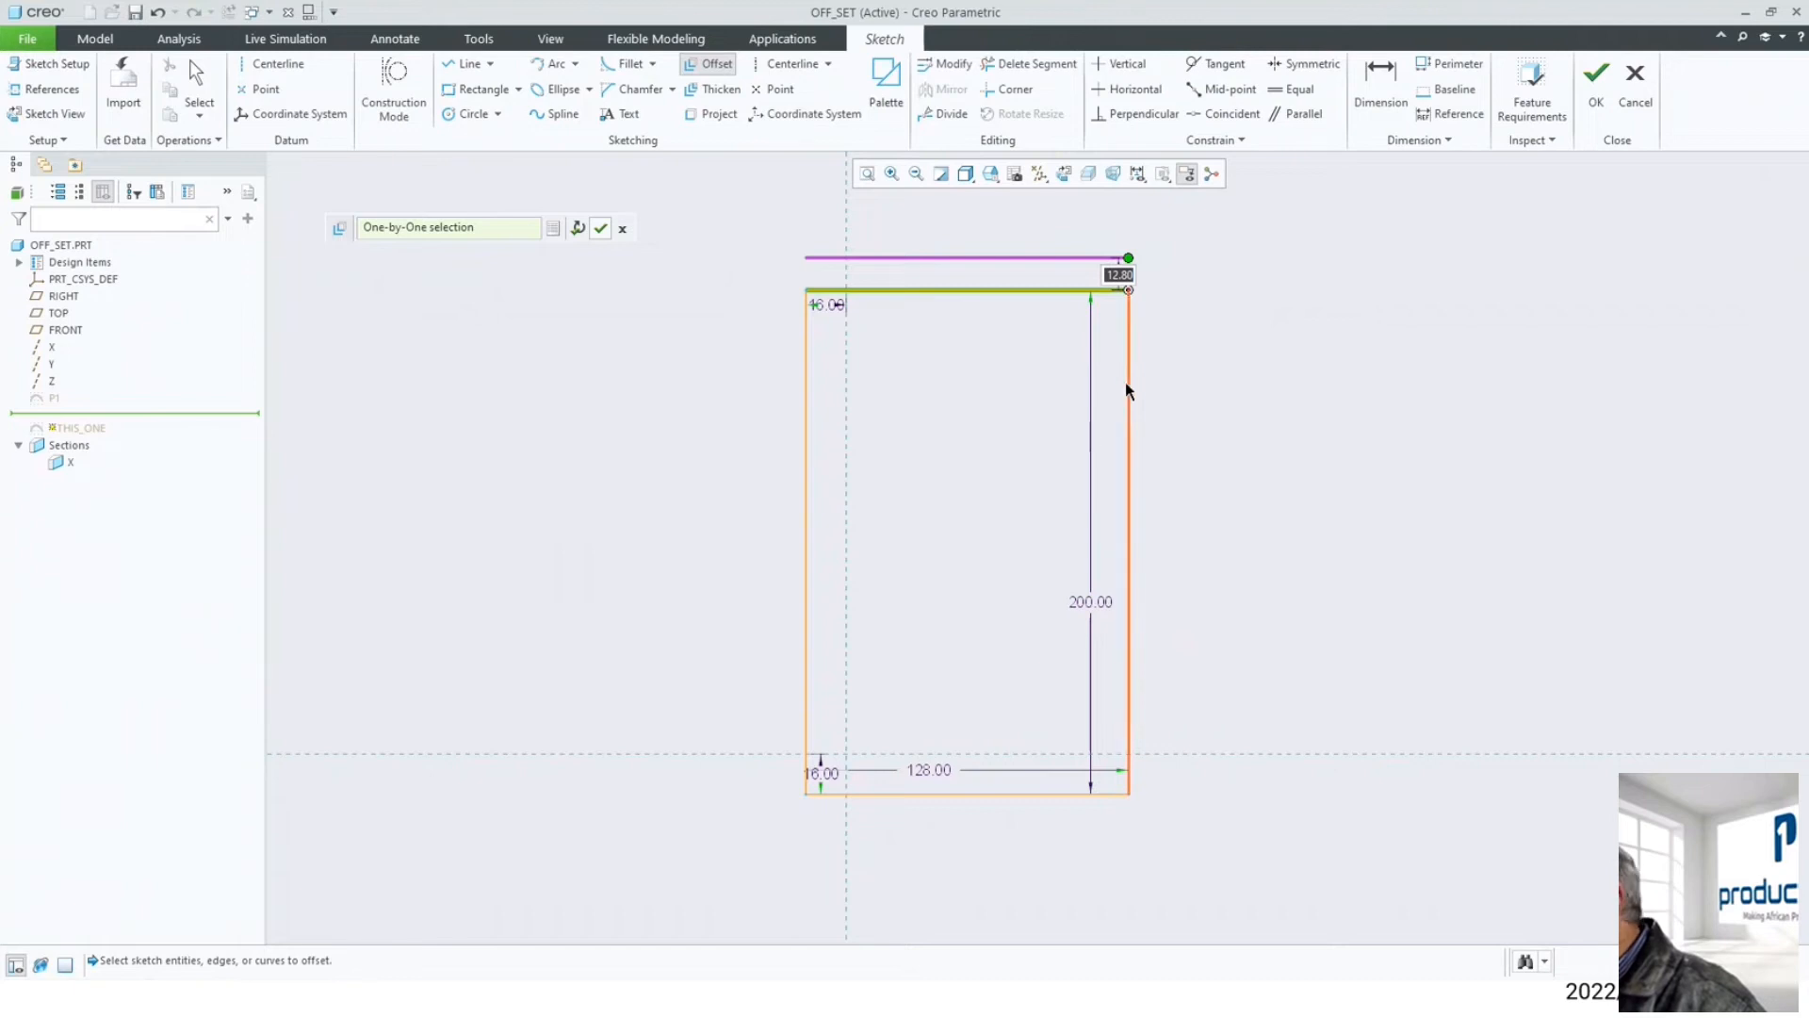
shift+click(1127, 436)
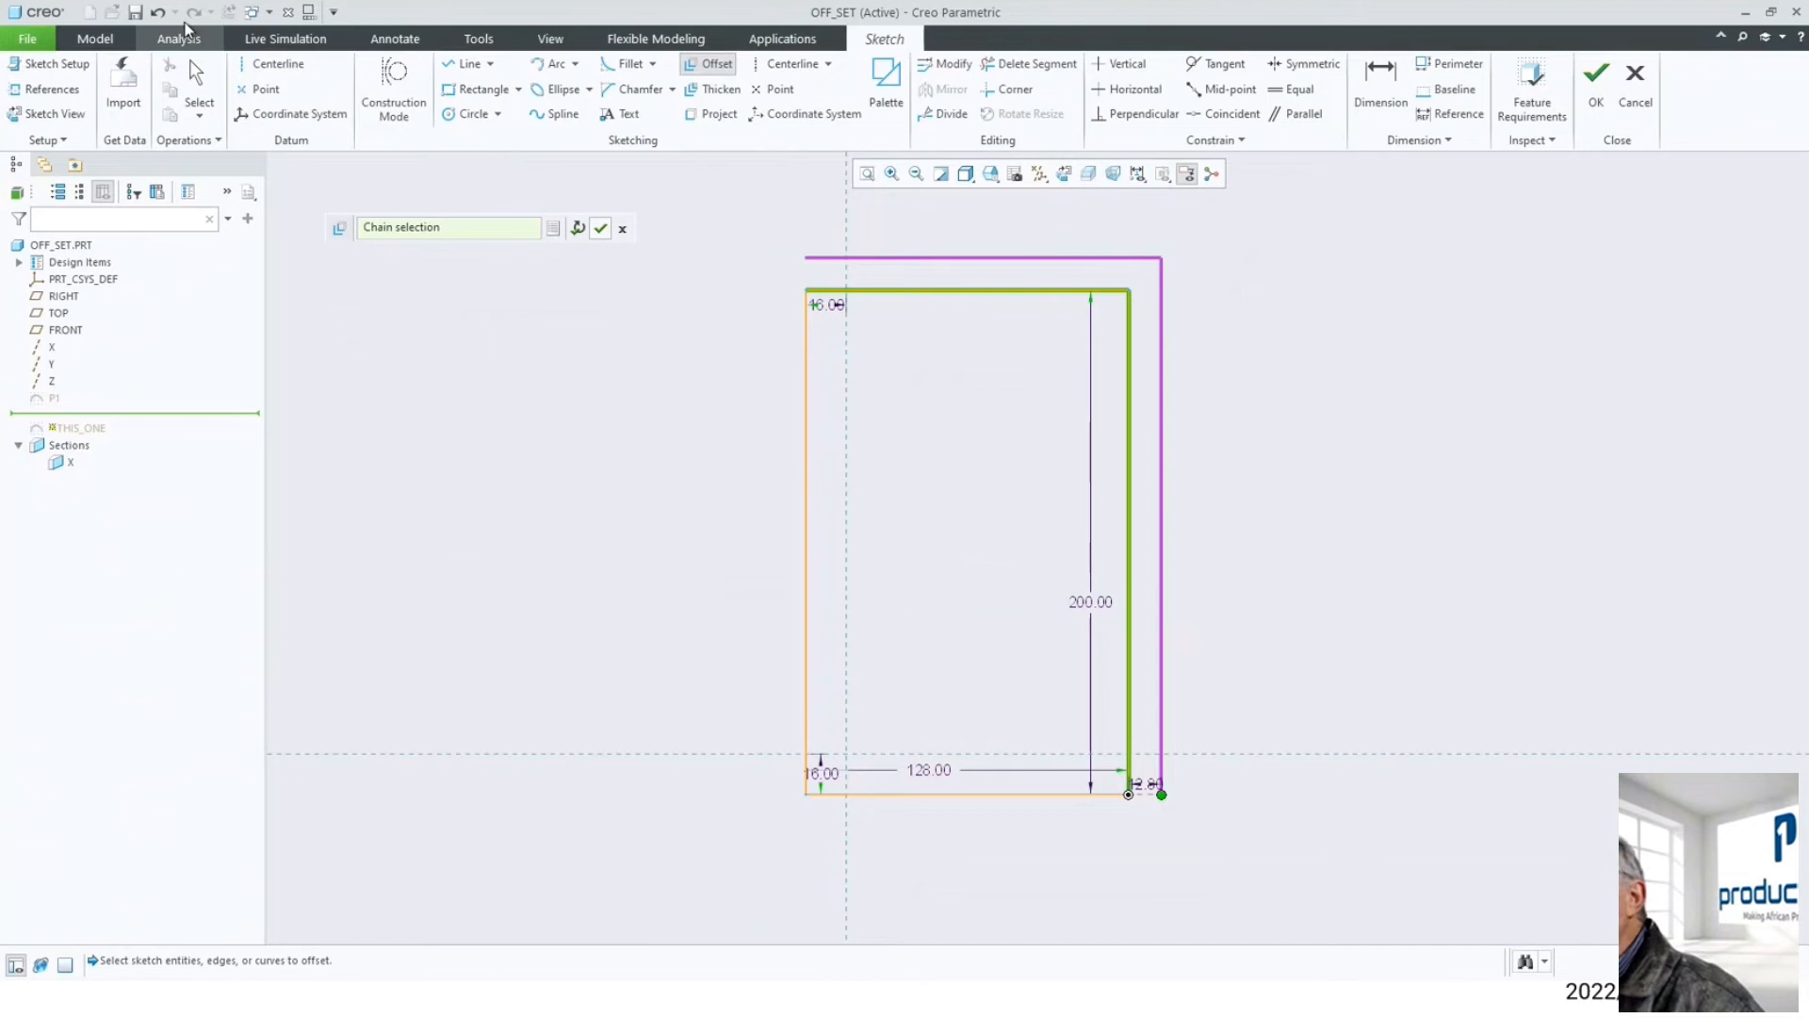
click(159, 12)
click(161, 14)
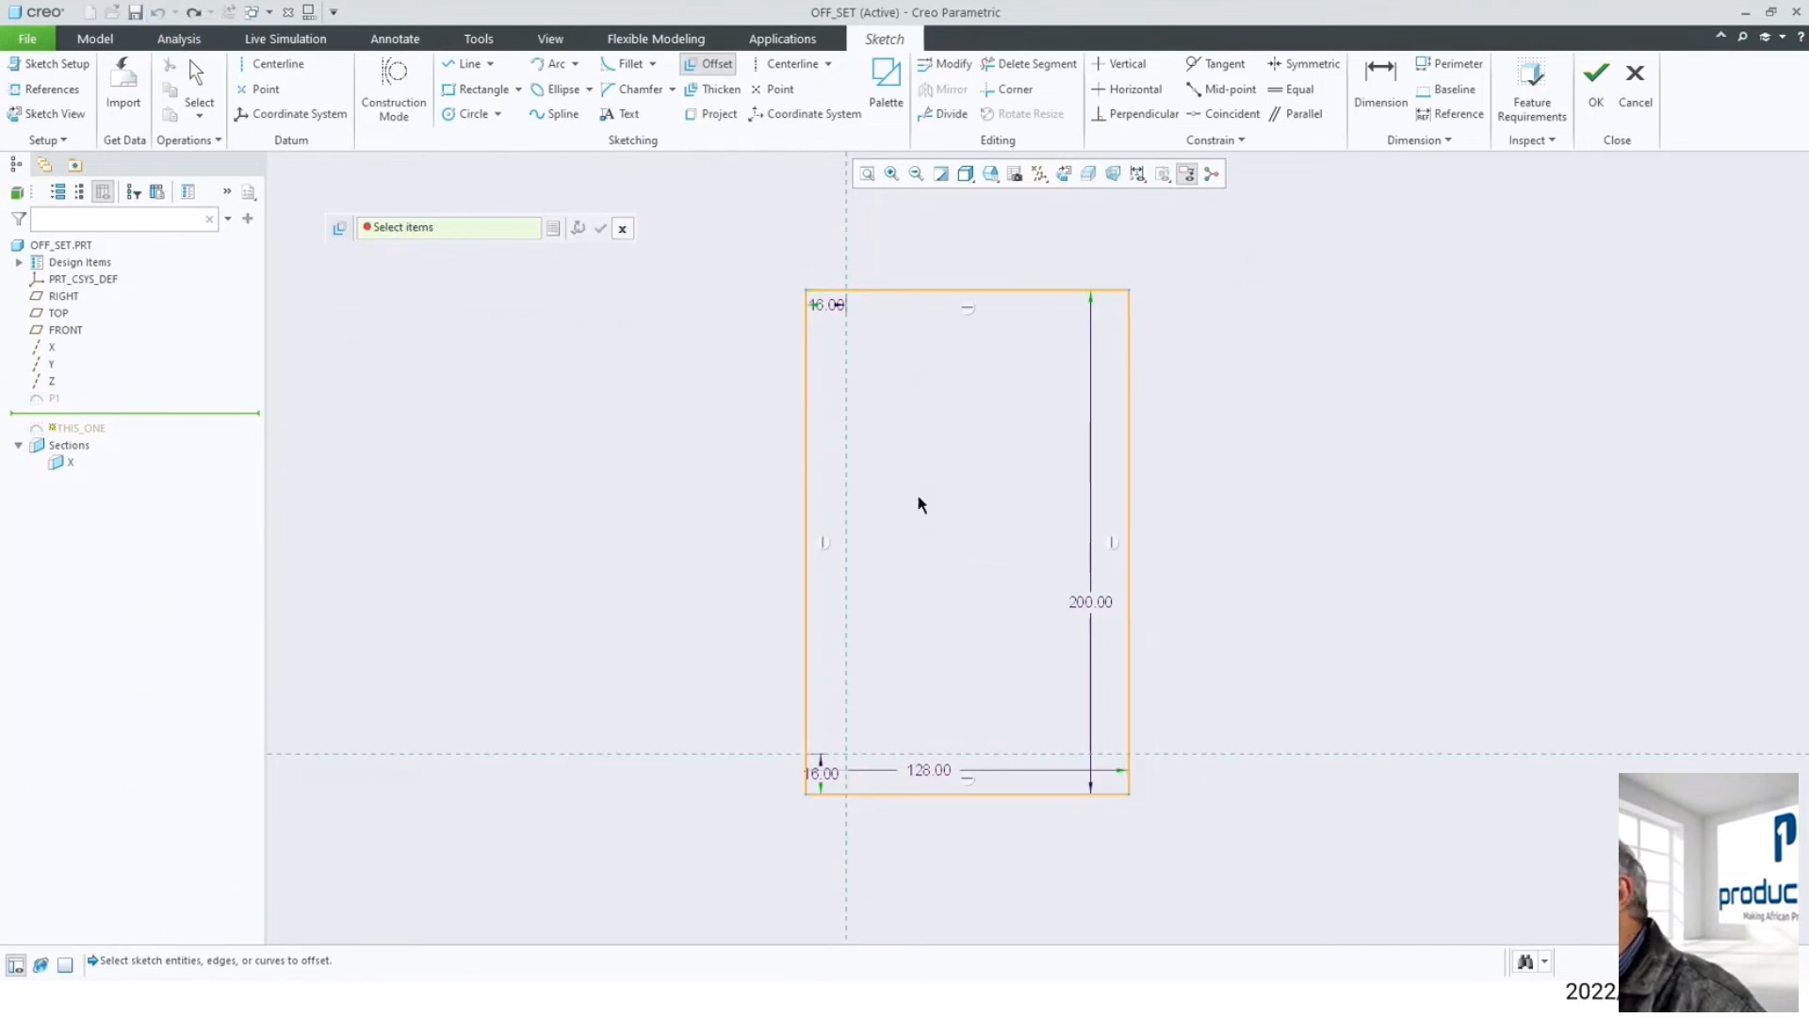
- Offset the rectangle's upper line outward by 12.80 and try undo and redo on the lower line's offset selection
click(970, 291)
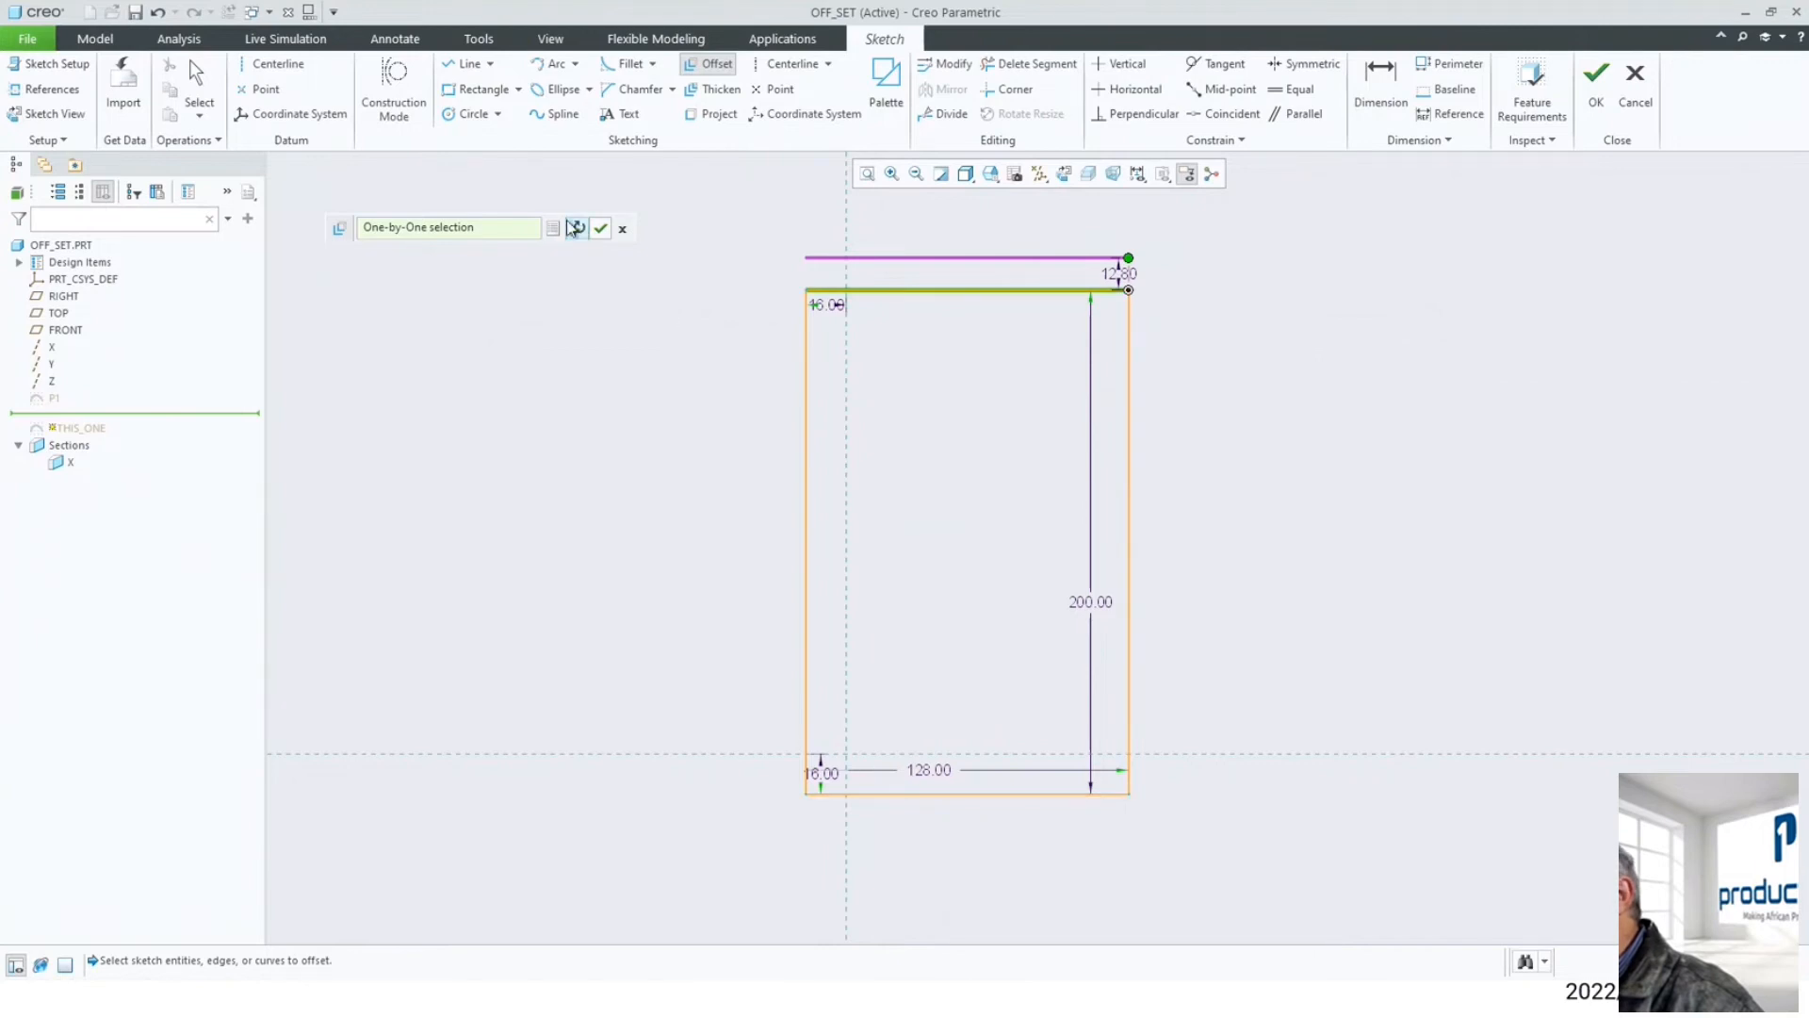
click(600, 228)
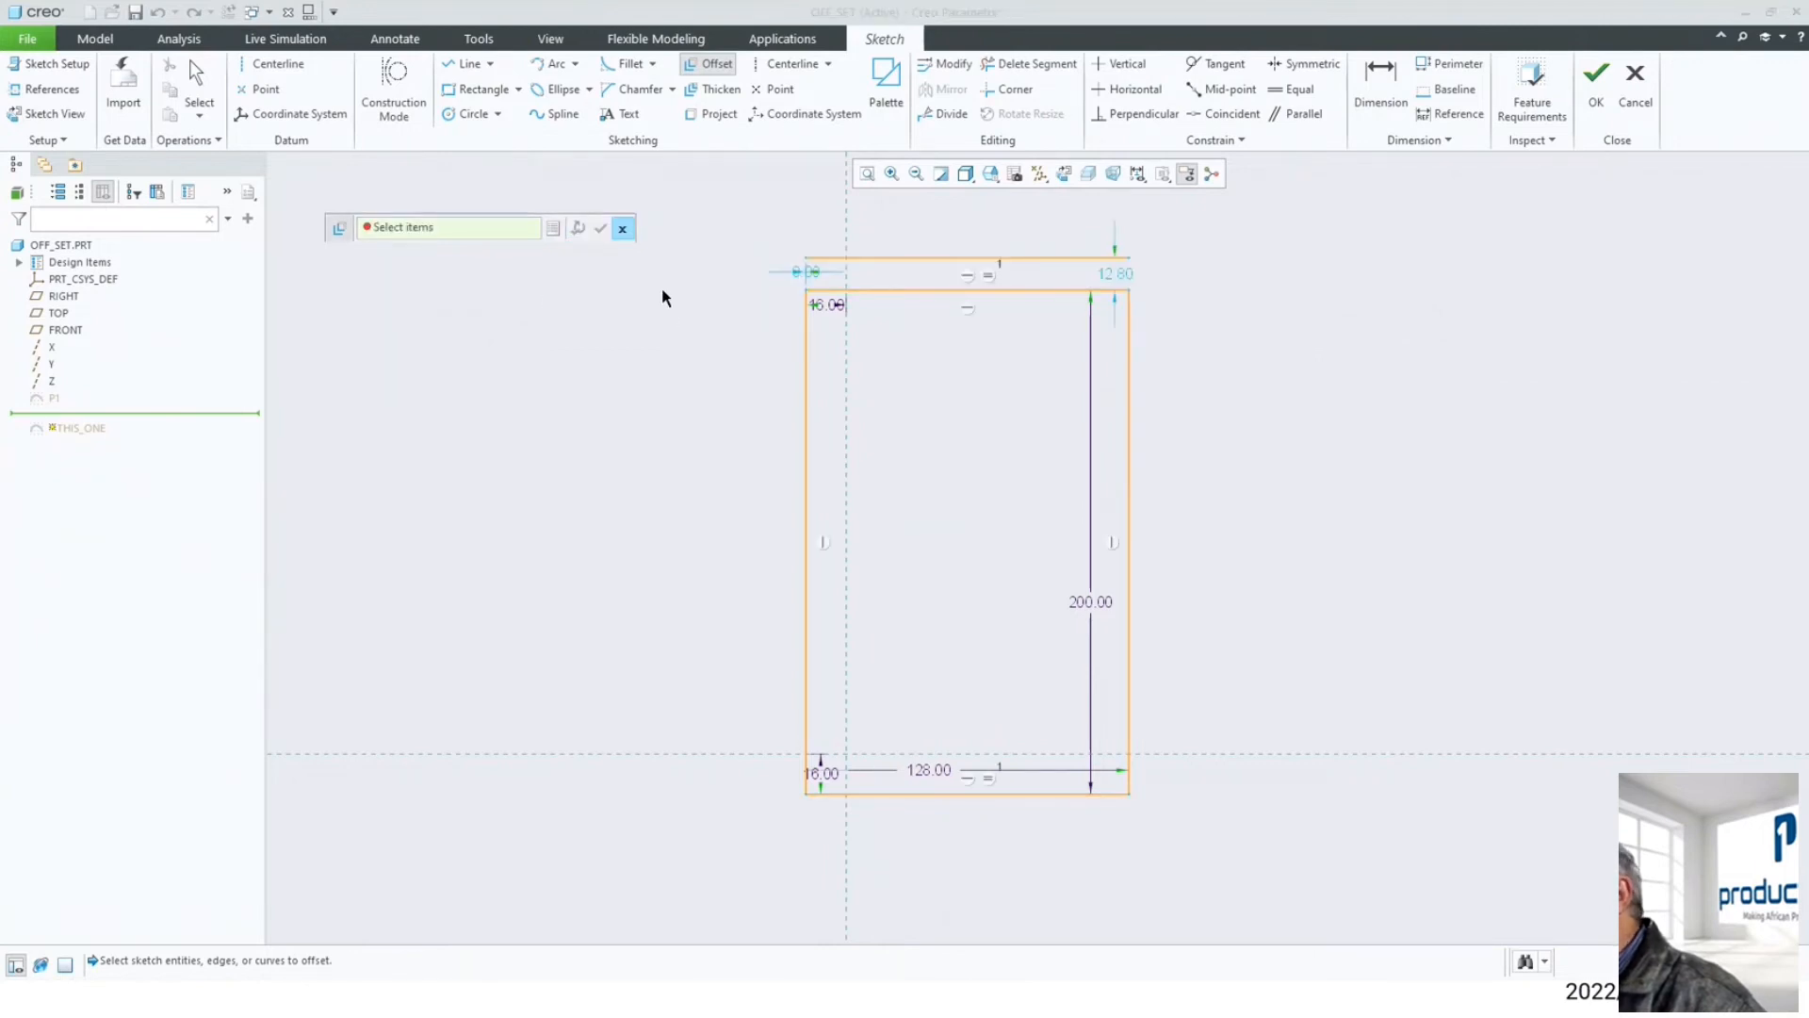
click(931, 797)
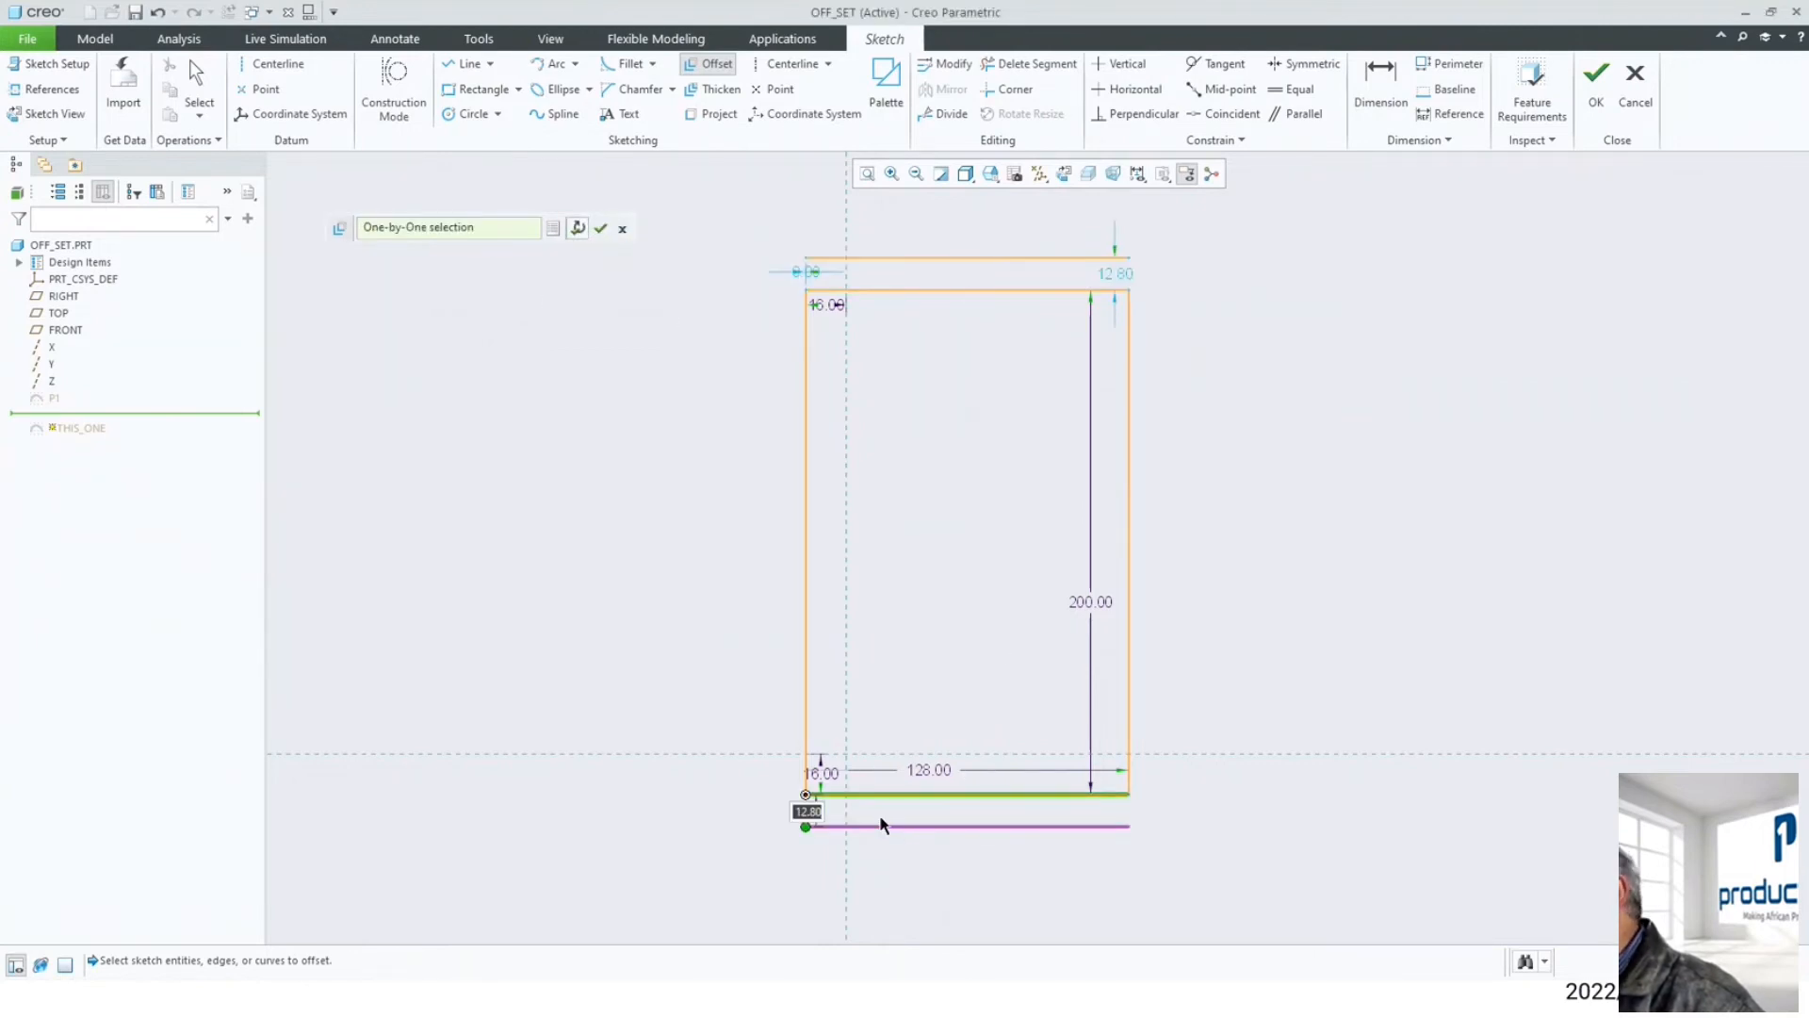
click(157, 13)
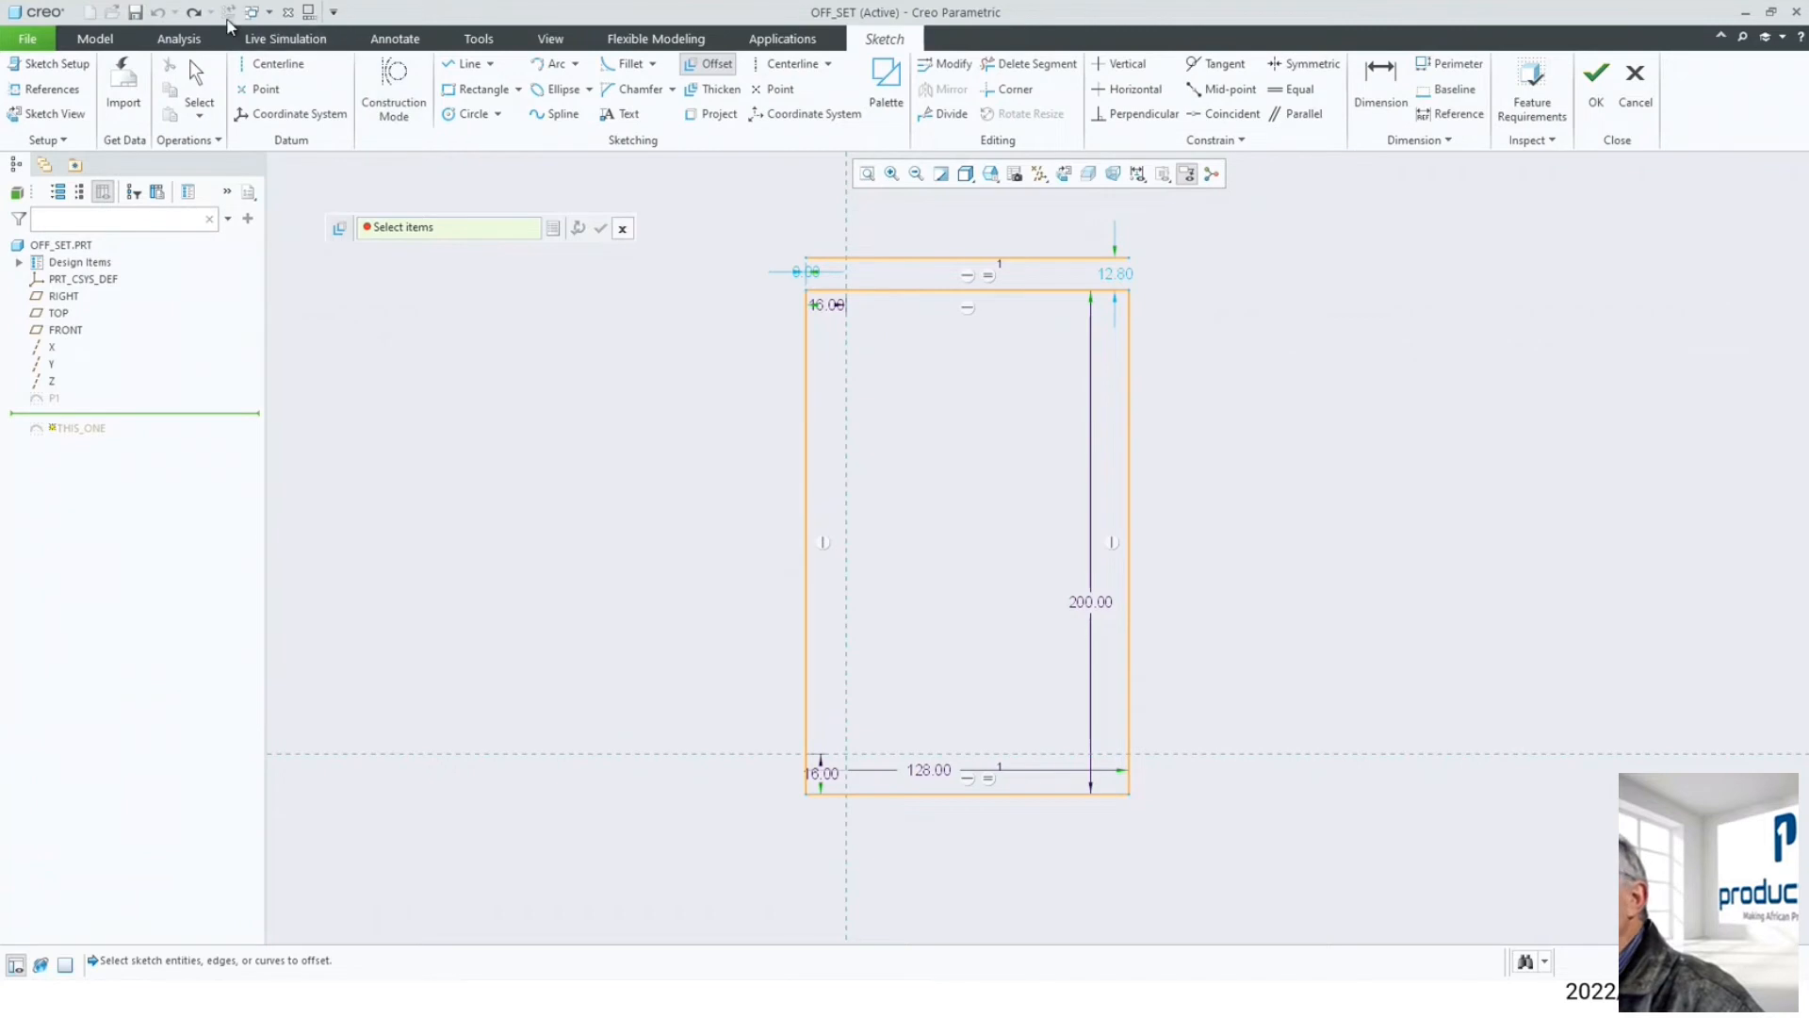
click(193, 12)
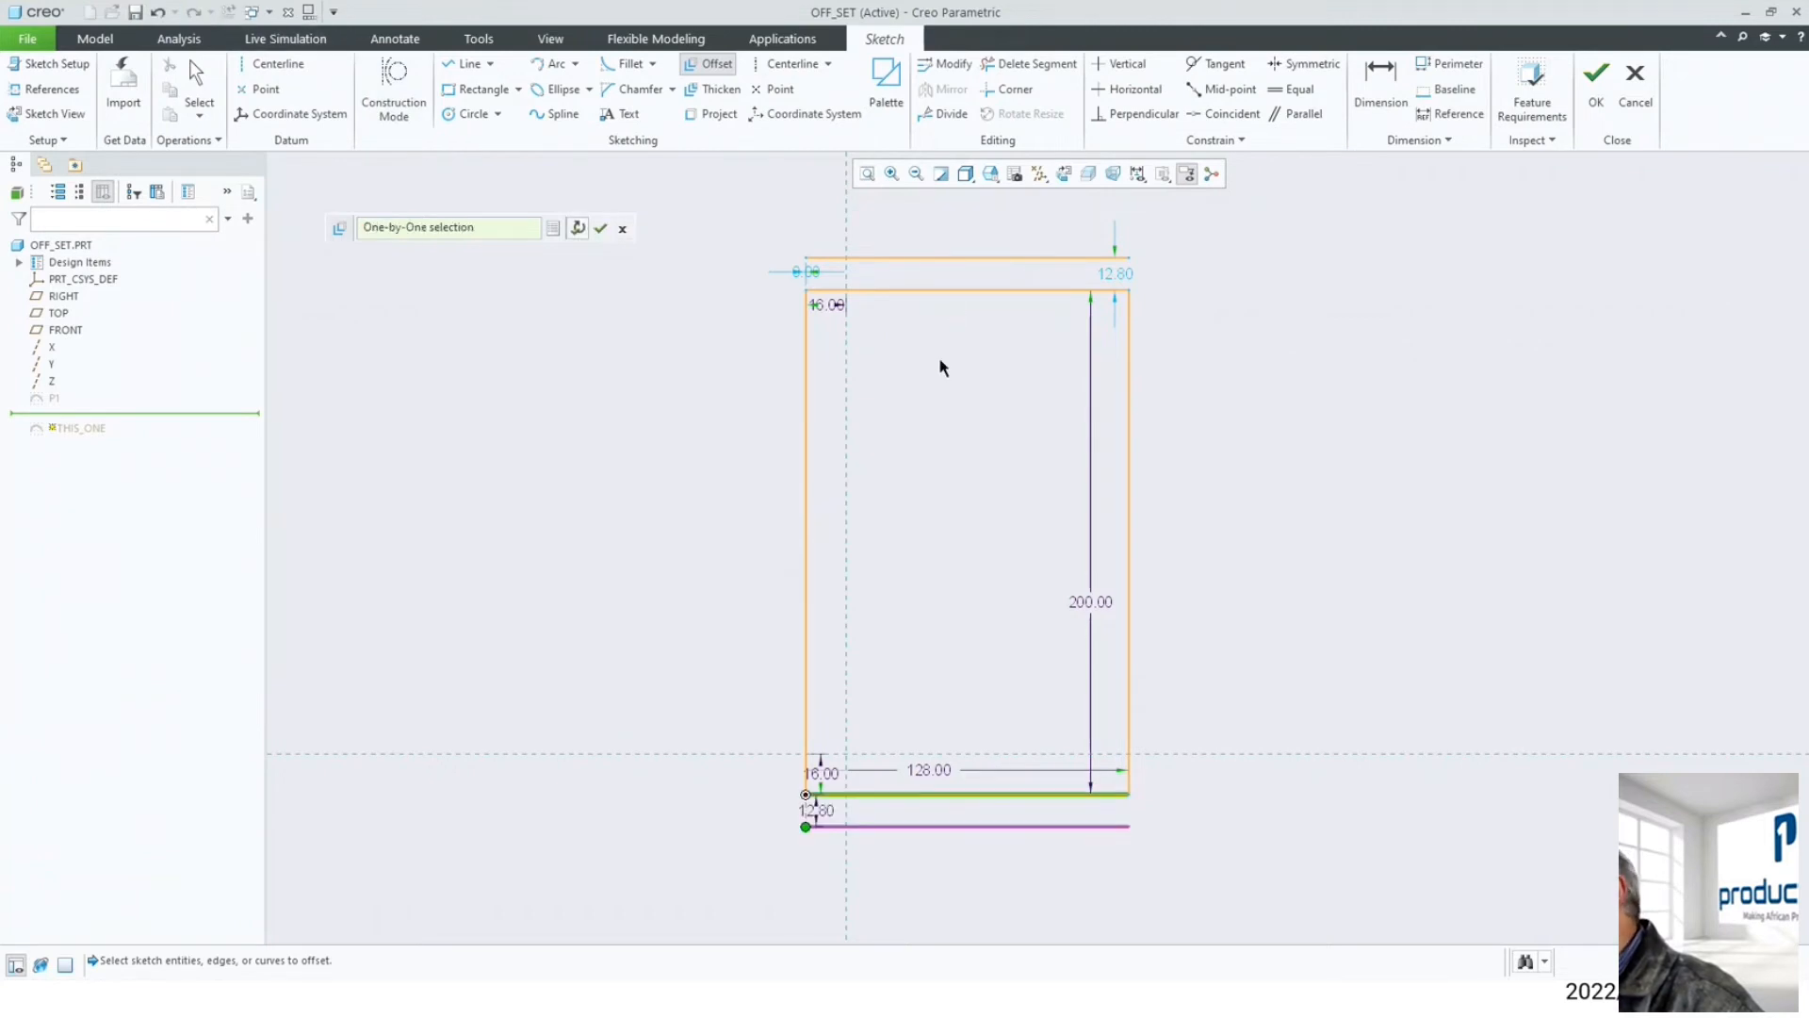
click(159, 12)
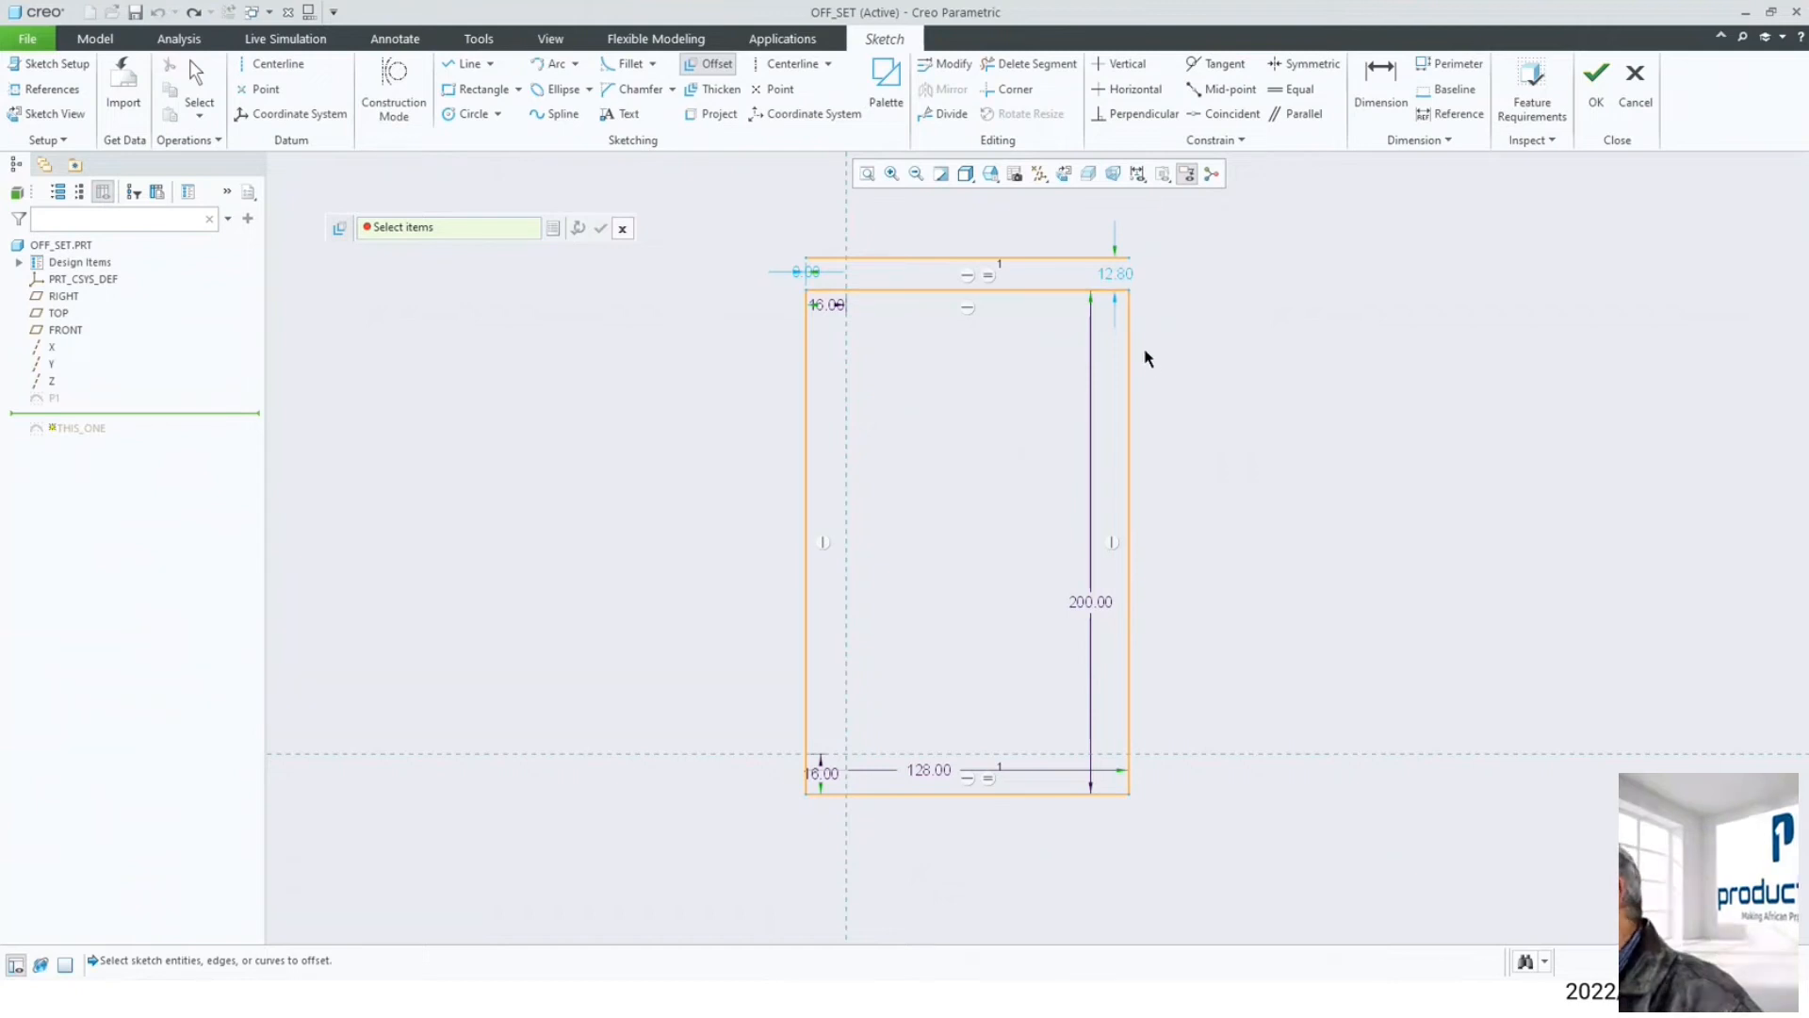
- Chain the rectangle's right-hand and lower lines for an outward offset and undo both selections
click(588, 235)
click(1130, 368)
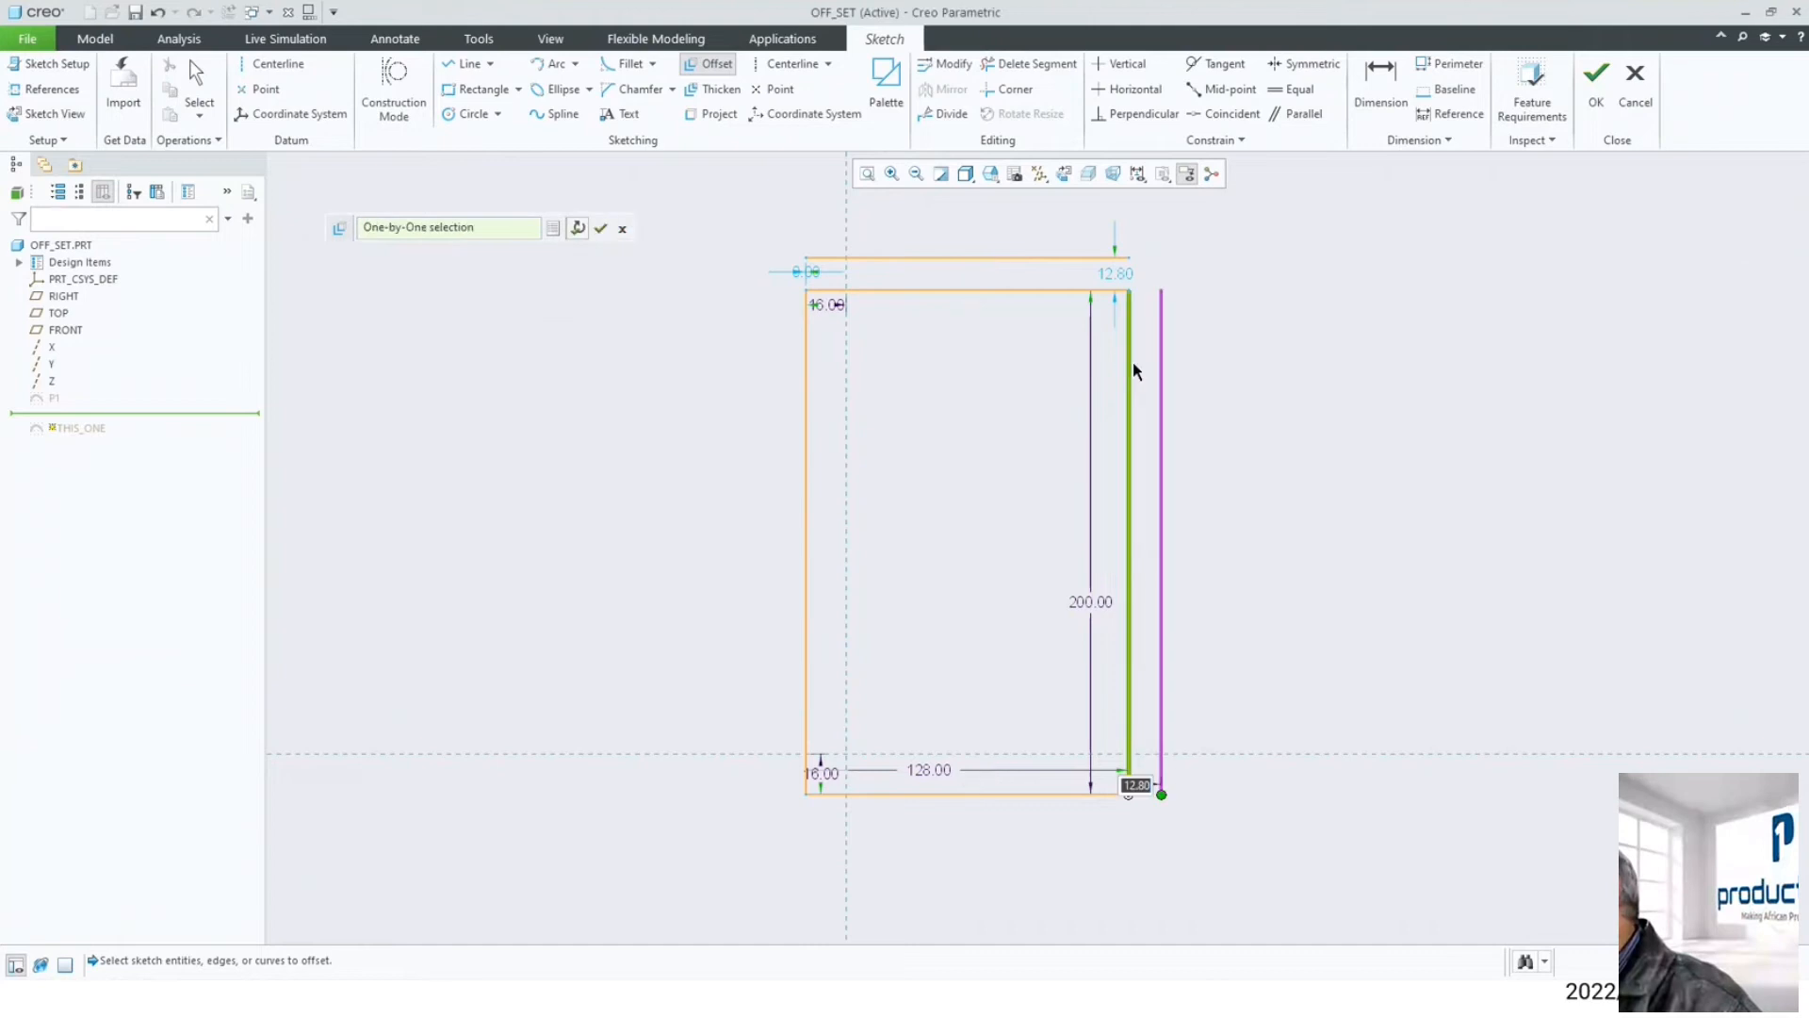
shift+click(1038, 801)
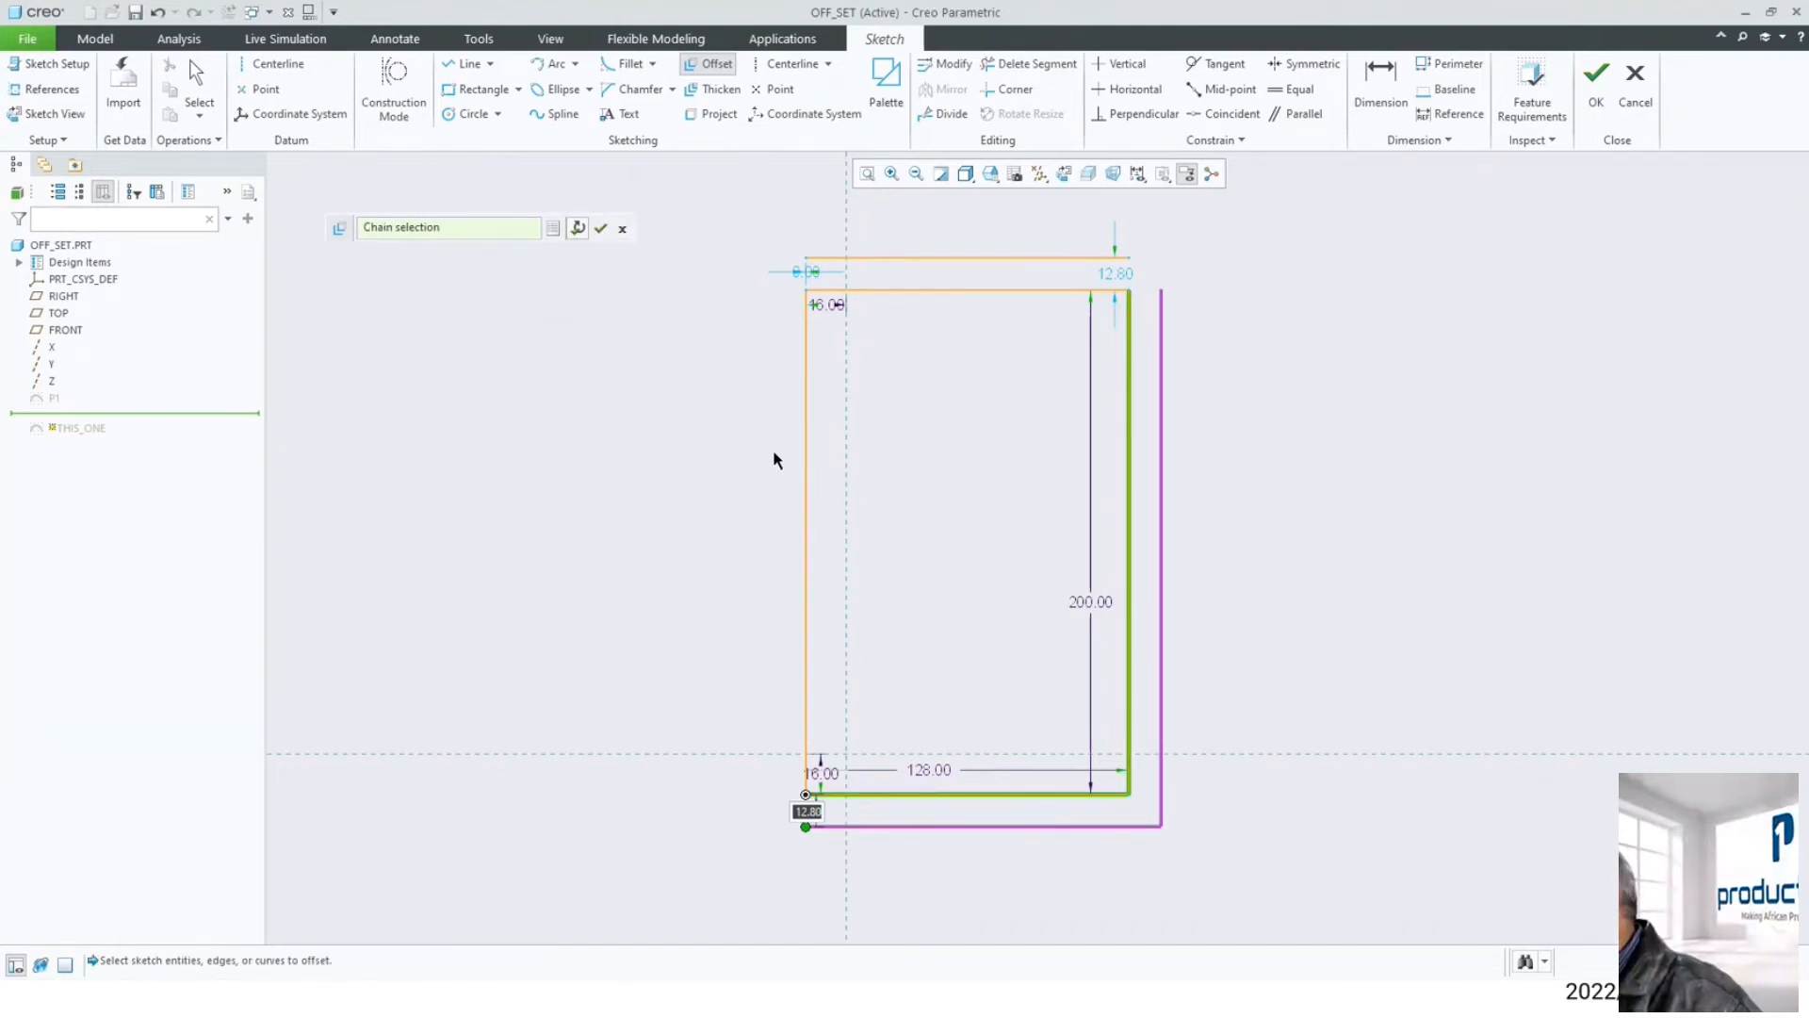
click(174, 13)
click(175, 13)
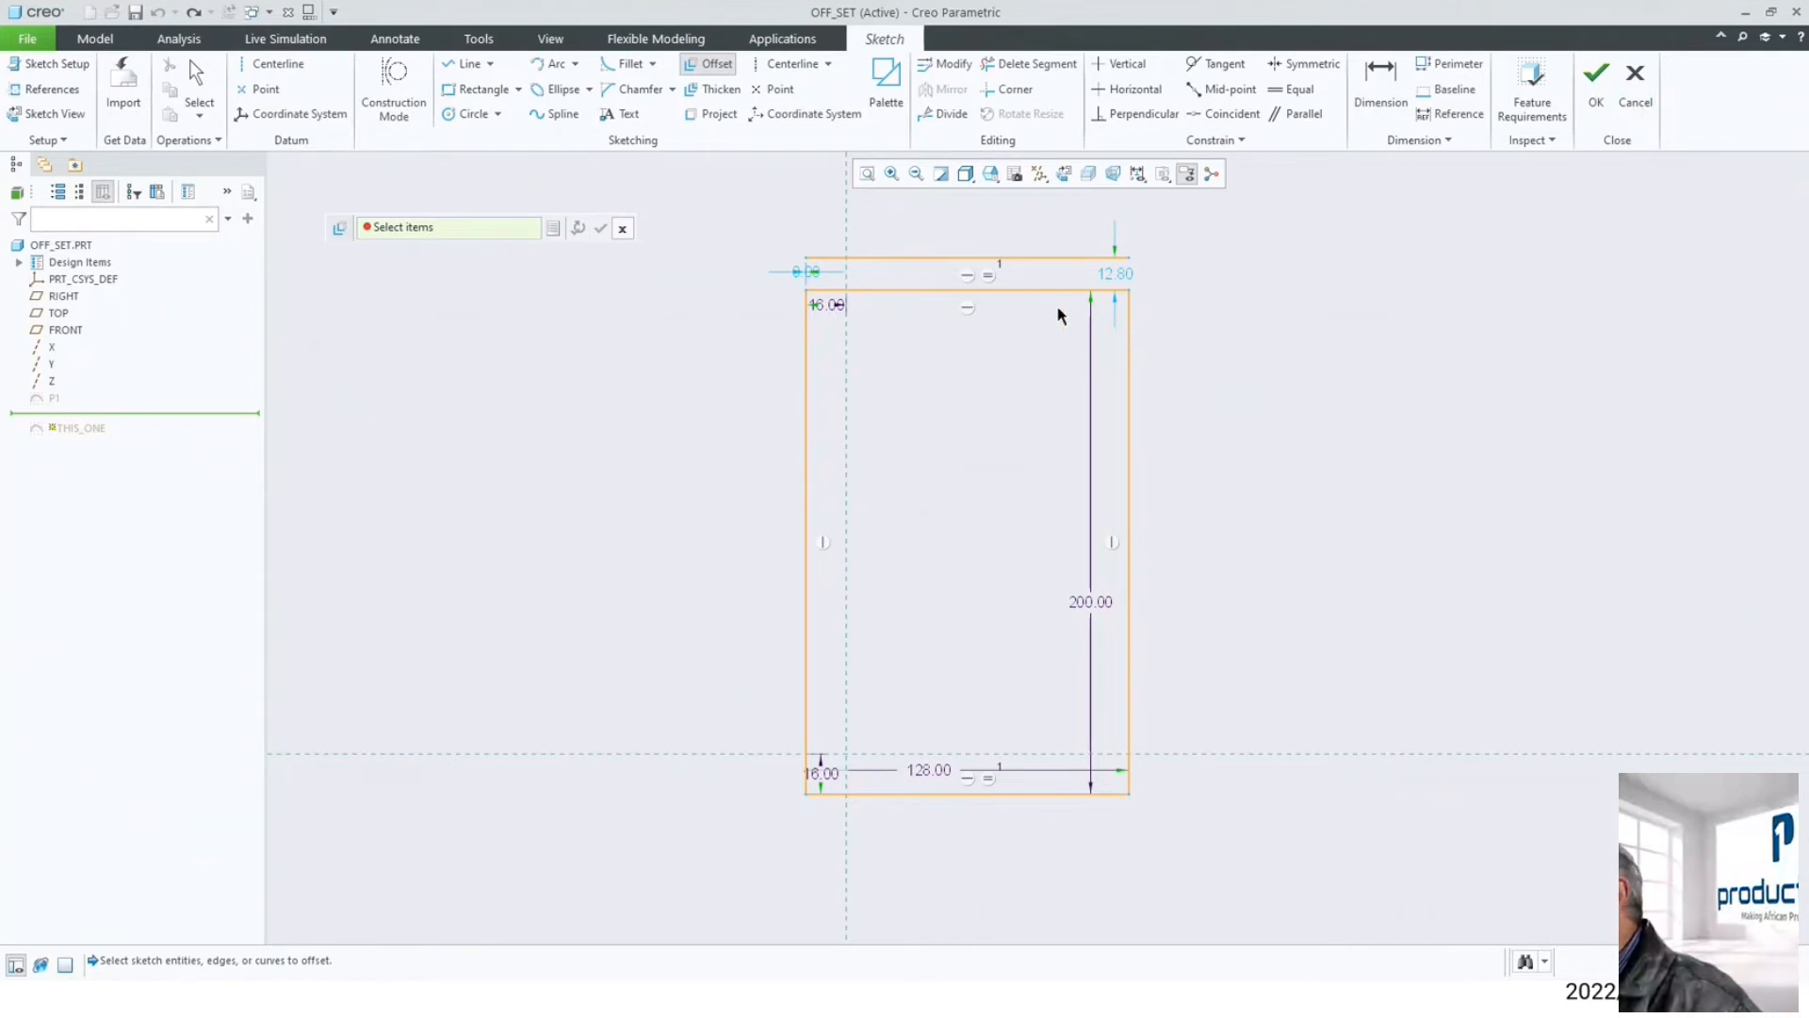
- End the Offset command and discard the changes made to the THIS_ONE sketch
click(622, 229)
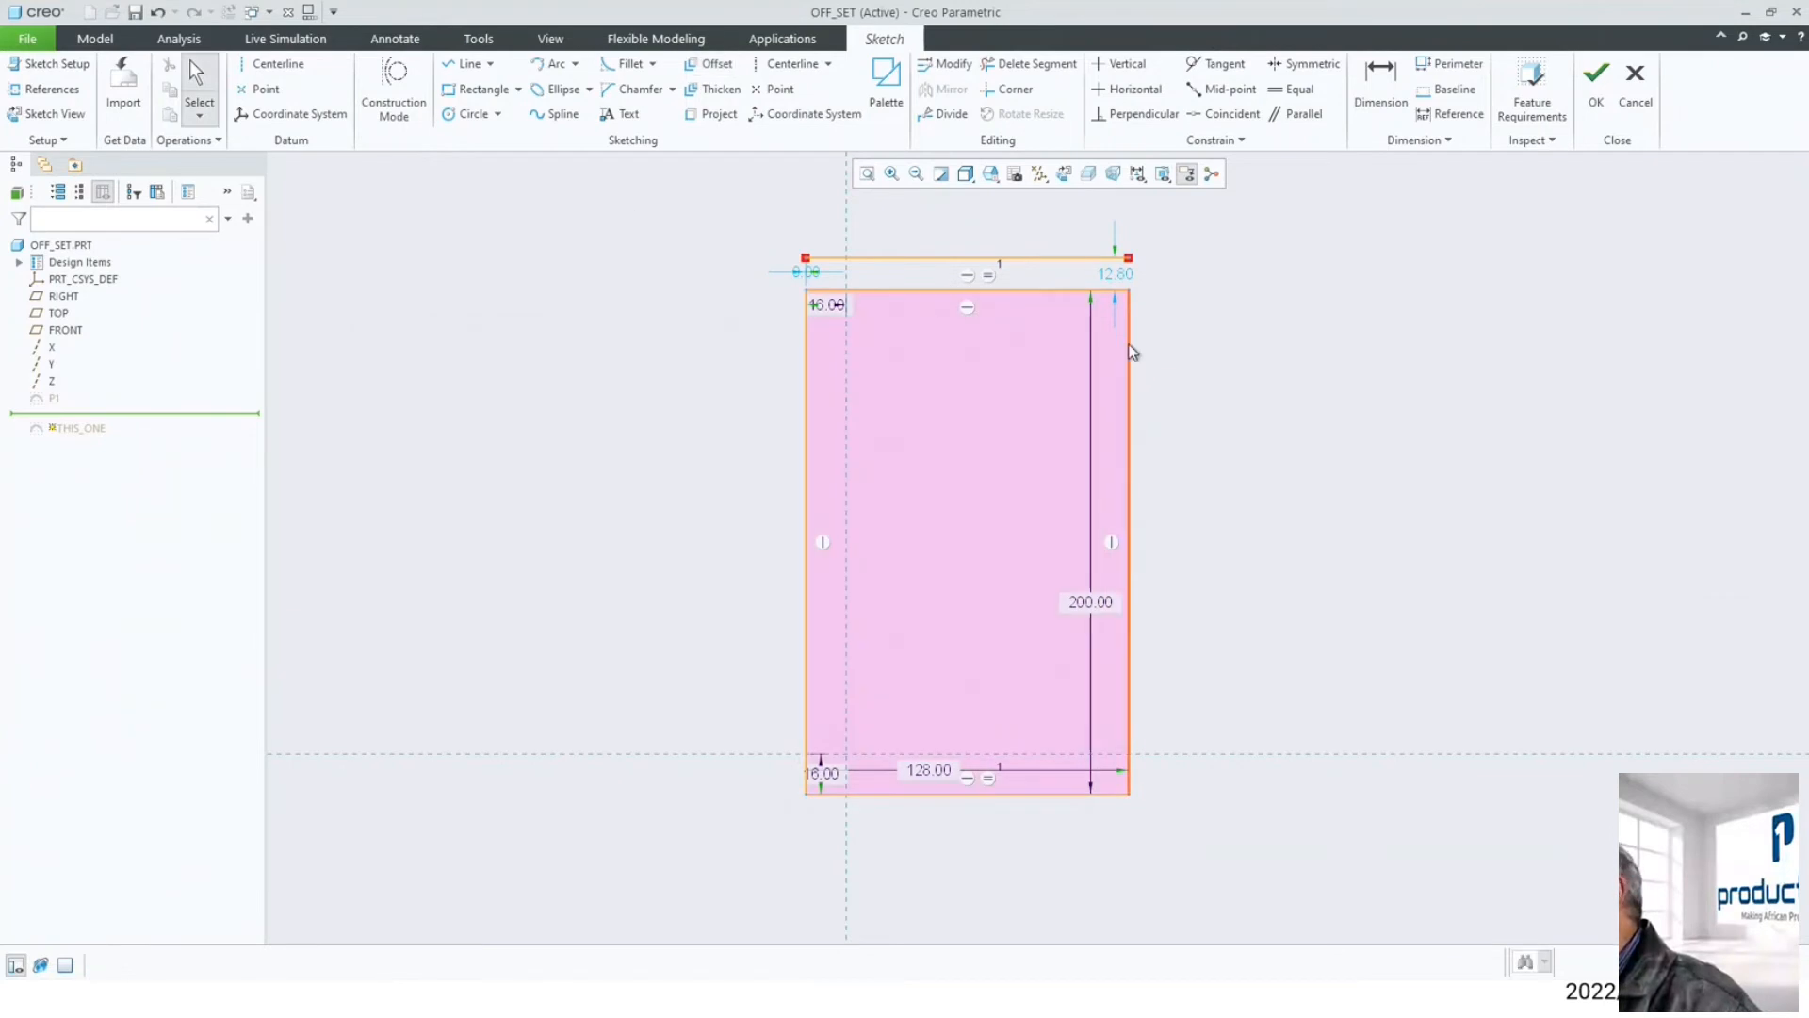
click(1635, 89)
click(965, 535)
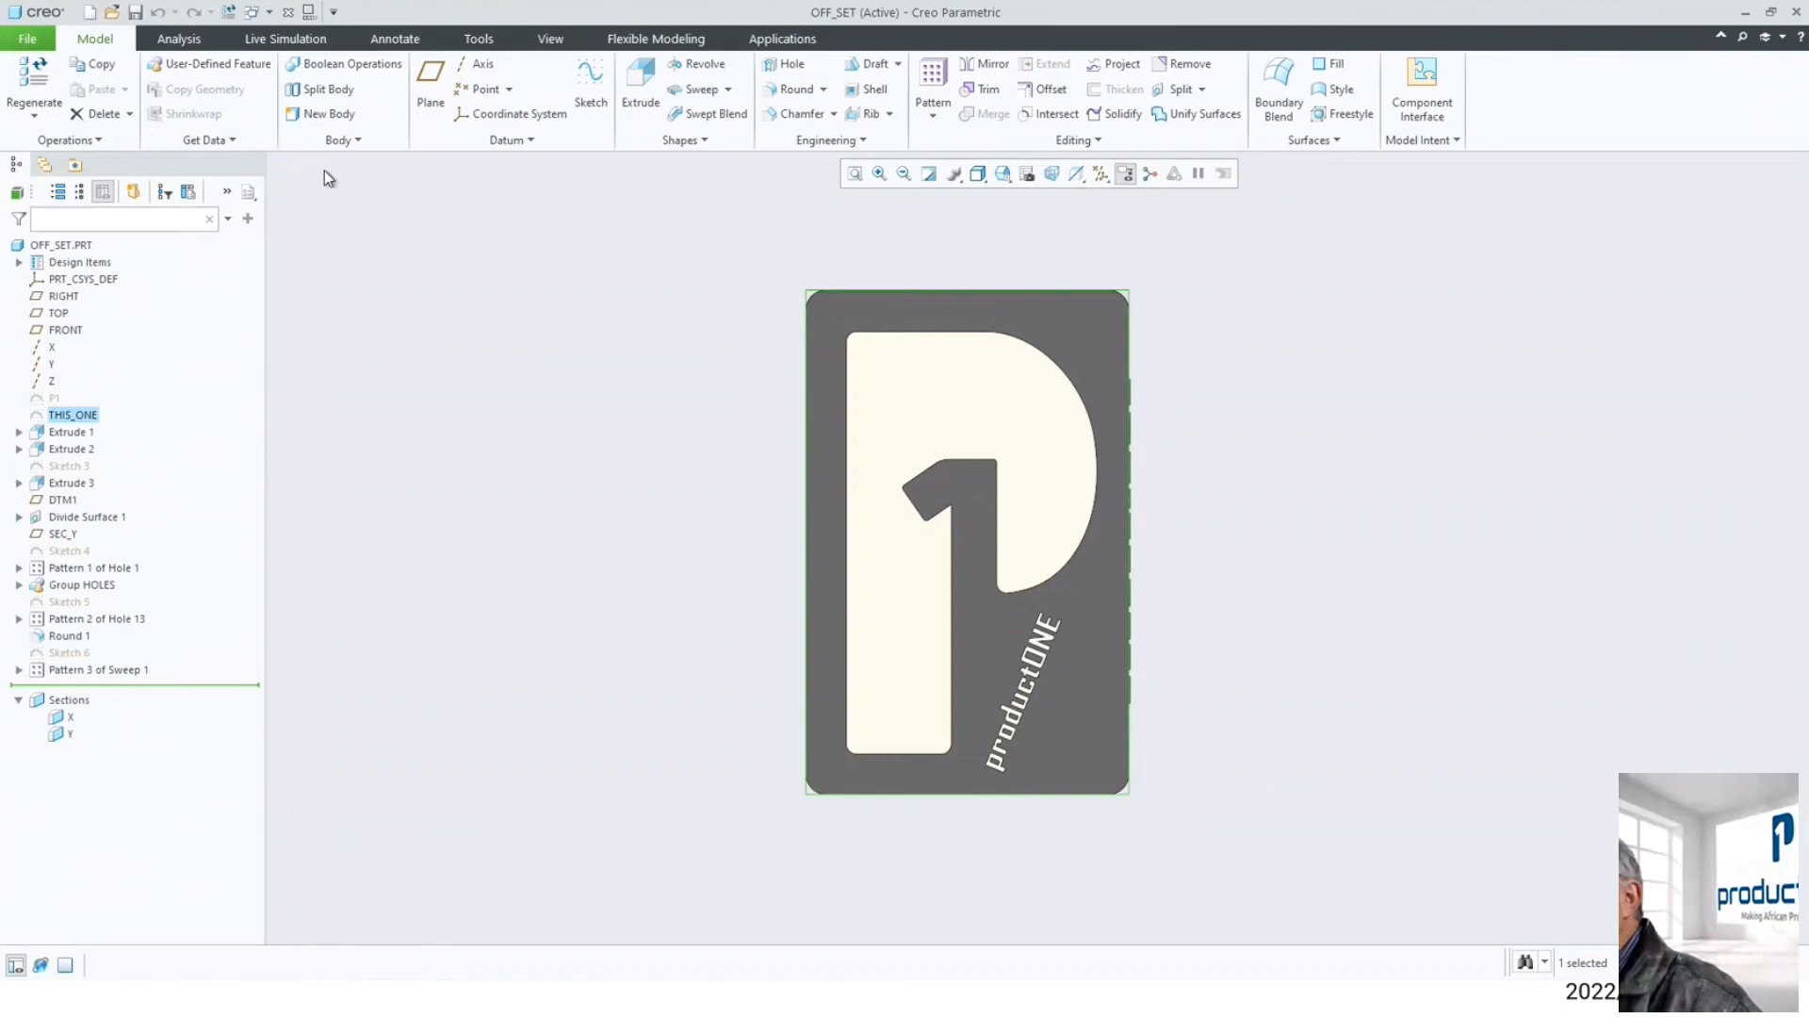
- Reopen the THIS_ONE sketch and offset the rectangle's upper and left-hand lines outward by 12.80 as one chain
double_click(77, 417)
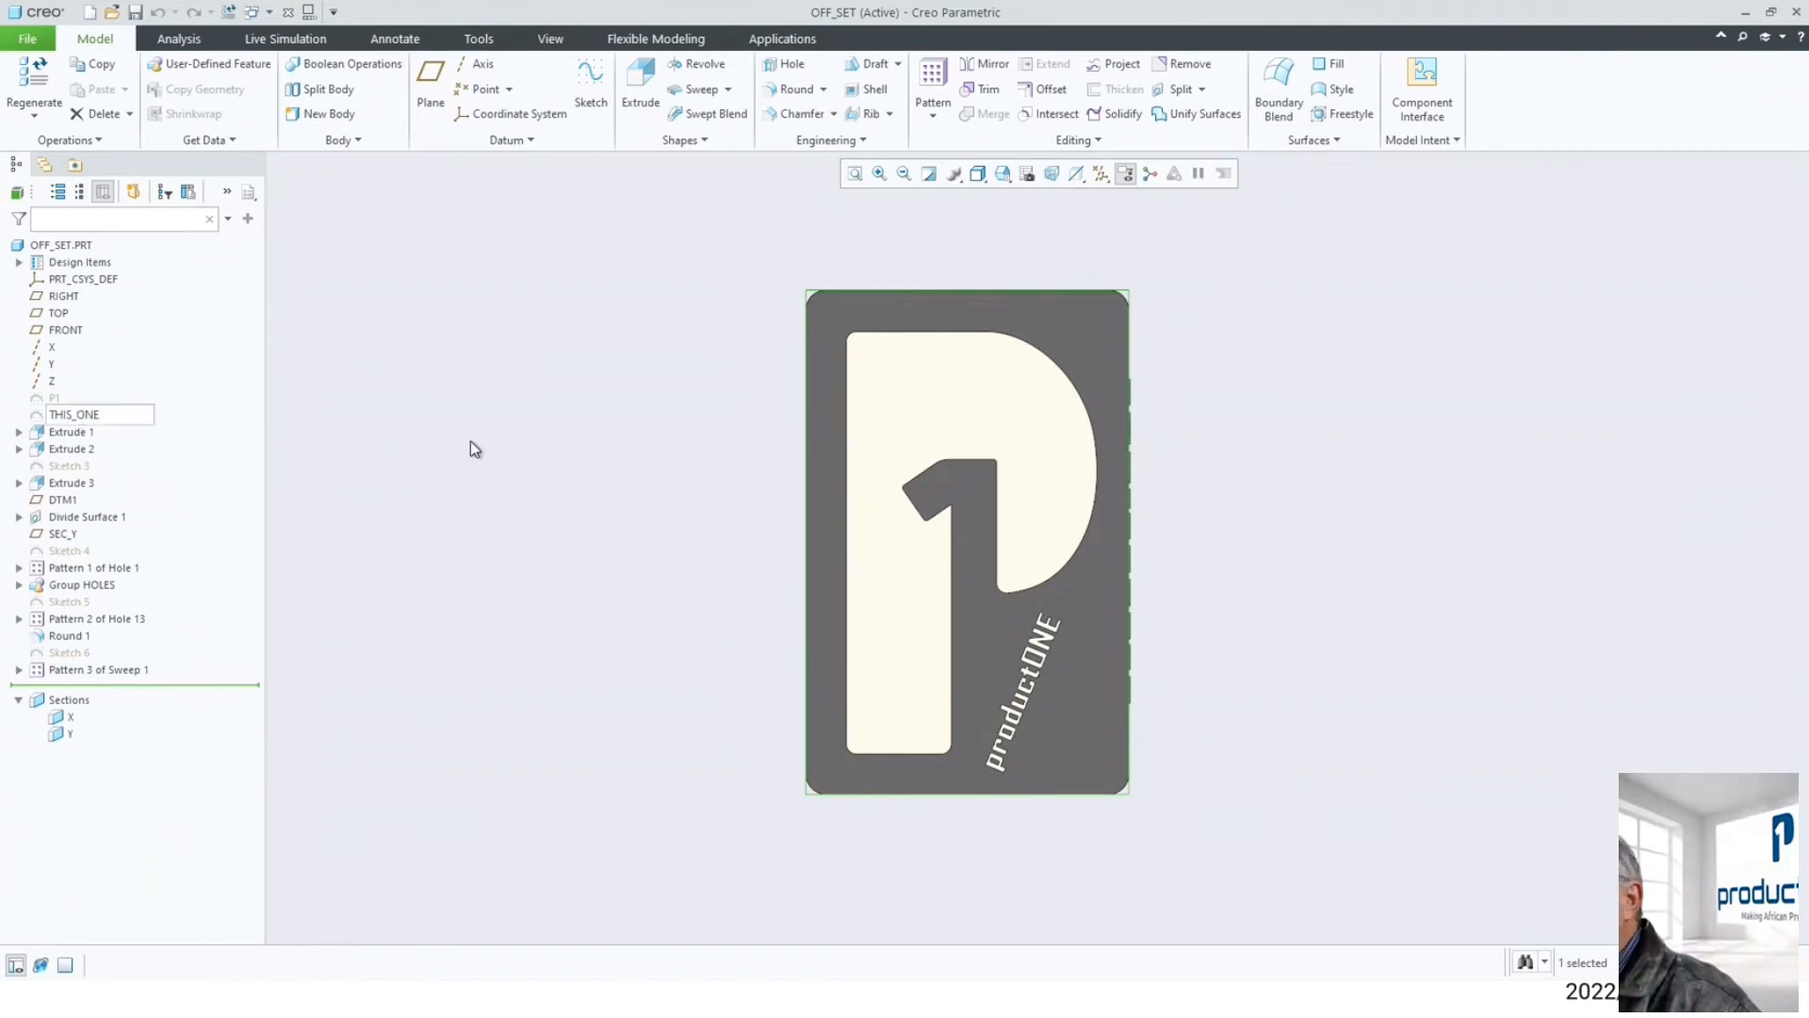
click(267, 382)
click(85, 412)
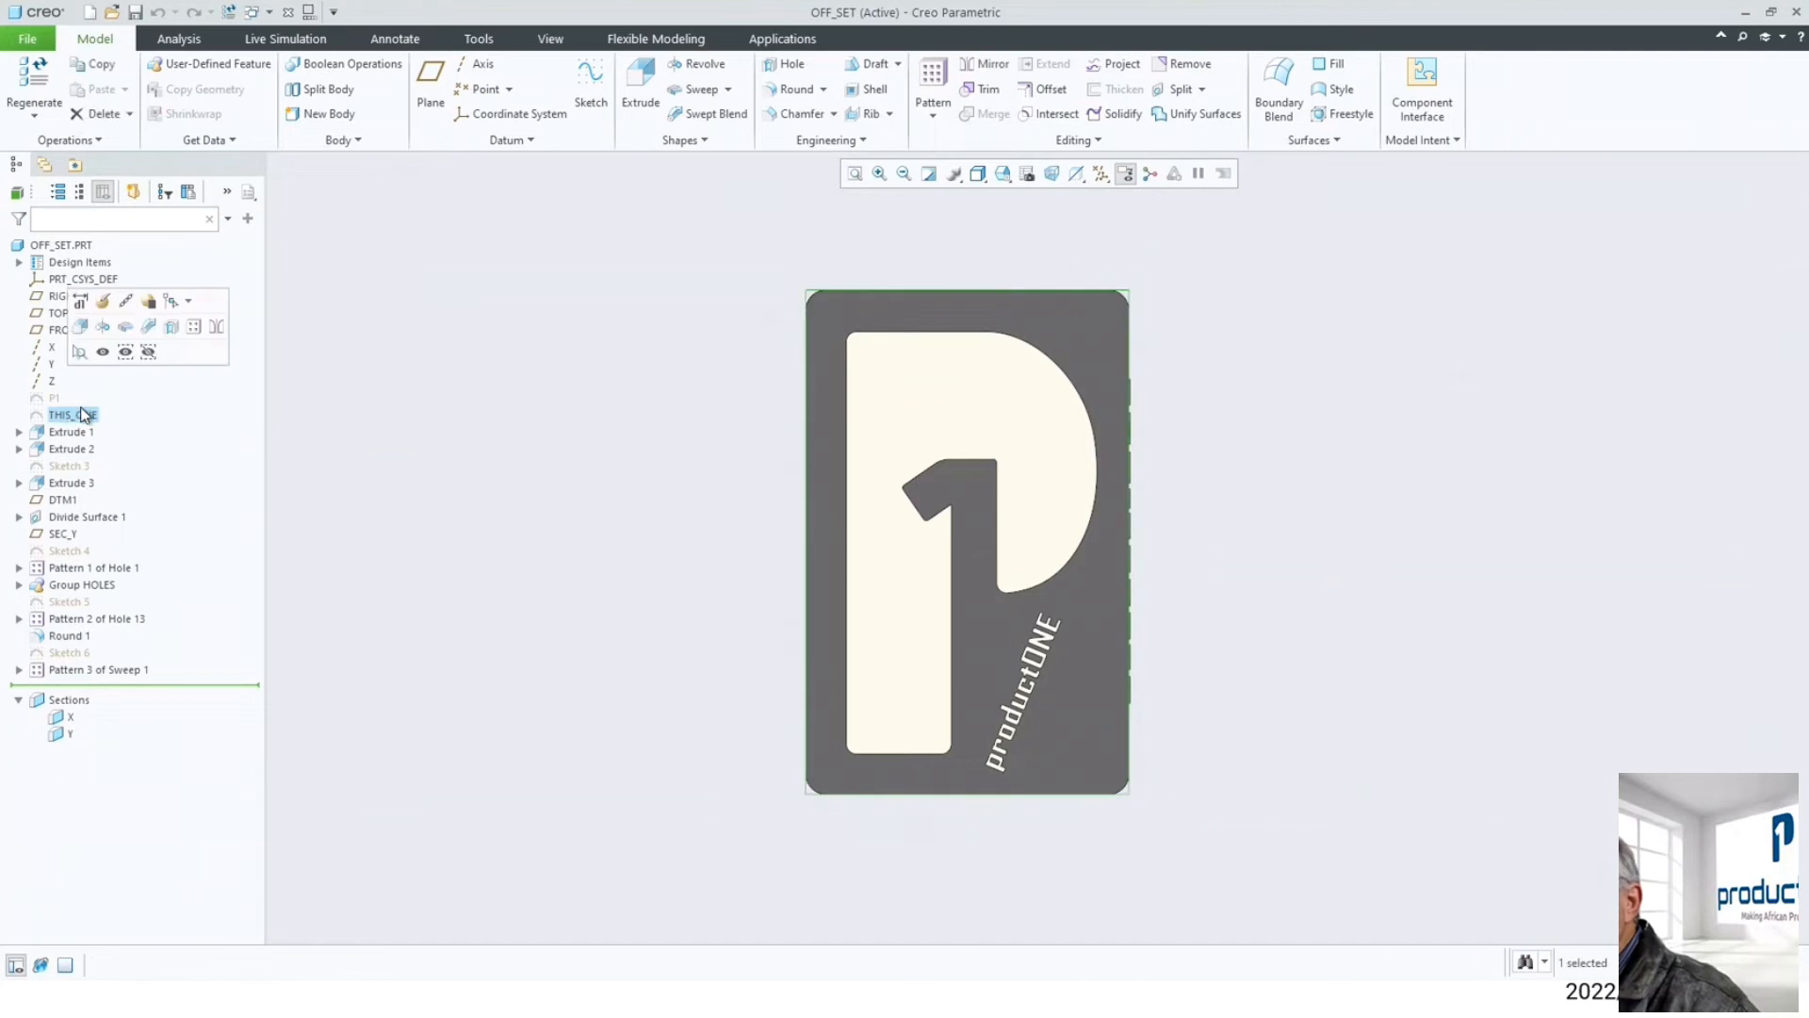
click(100, 298)
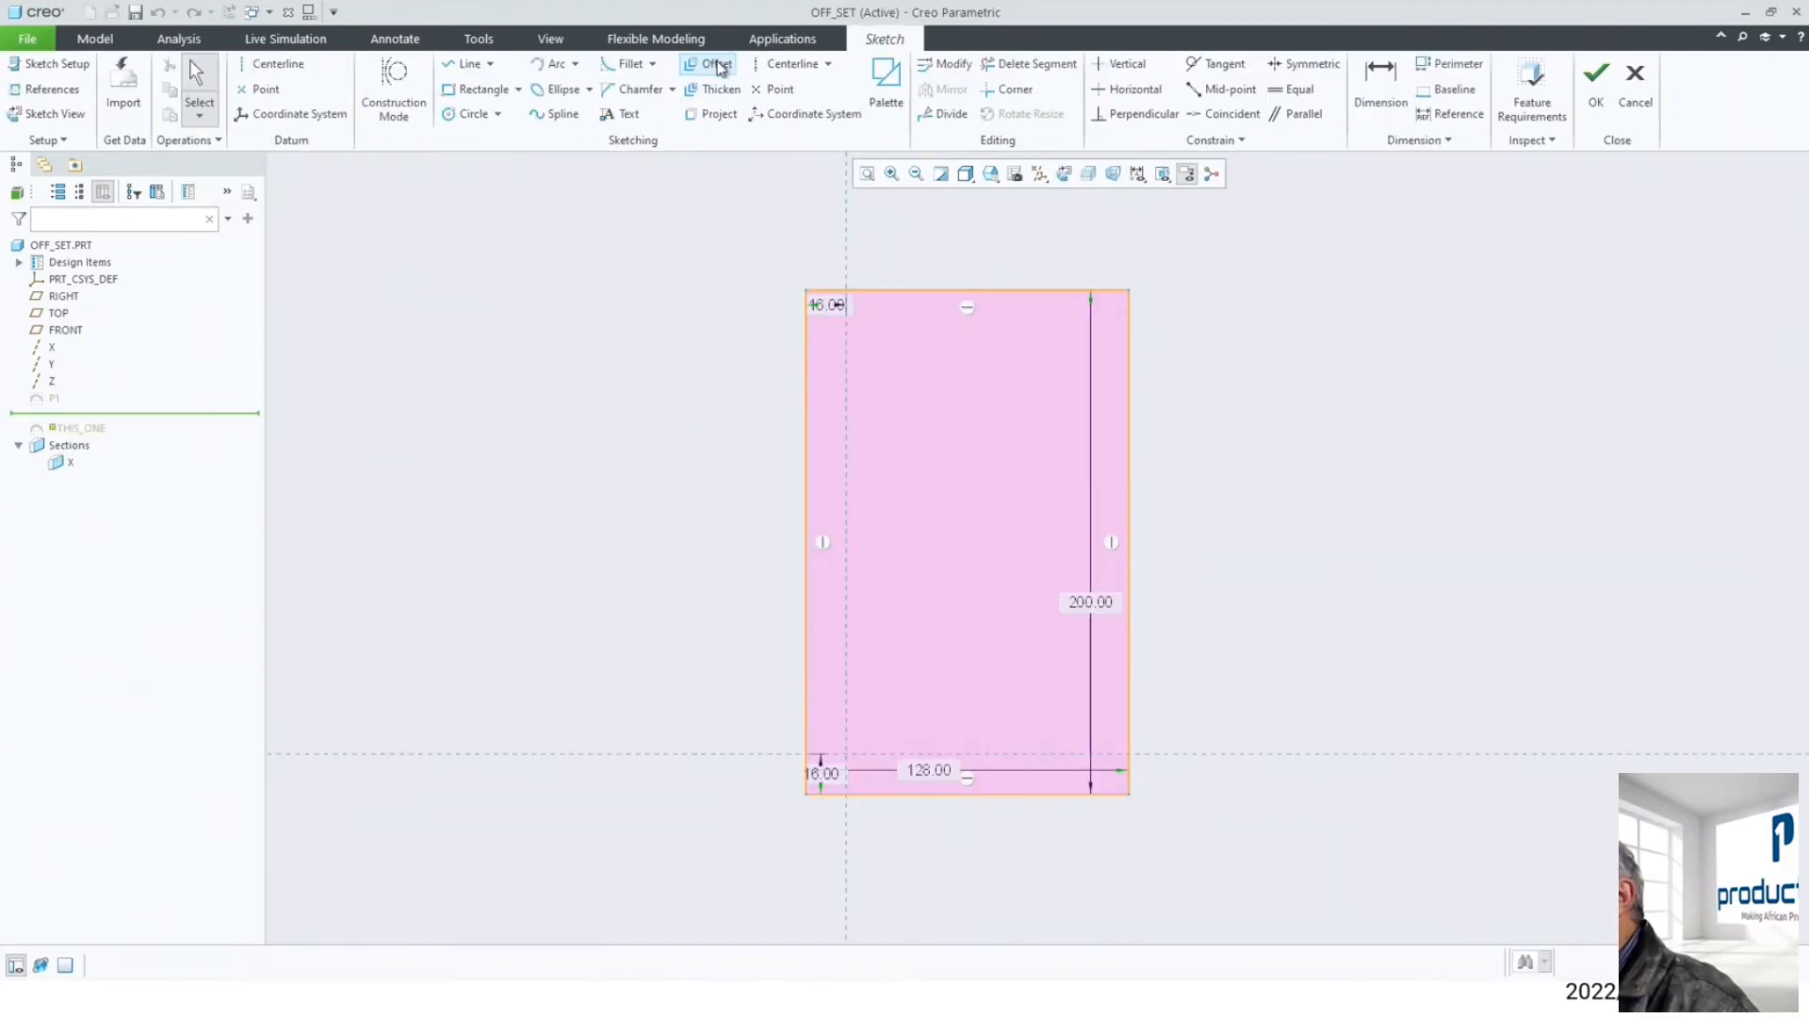
click(708, 63)
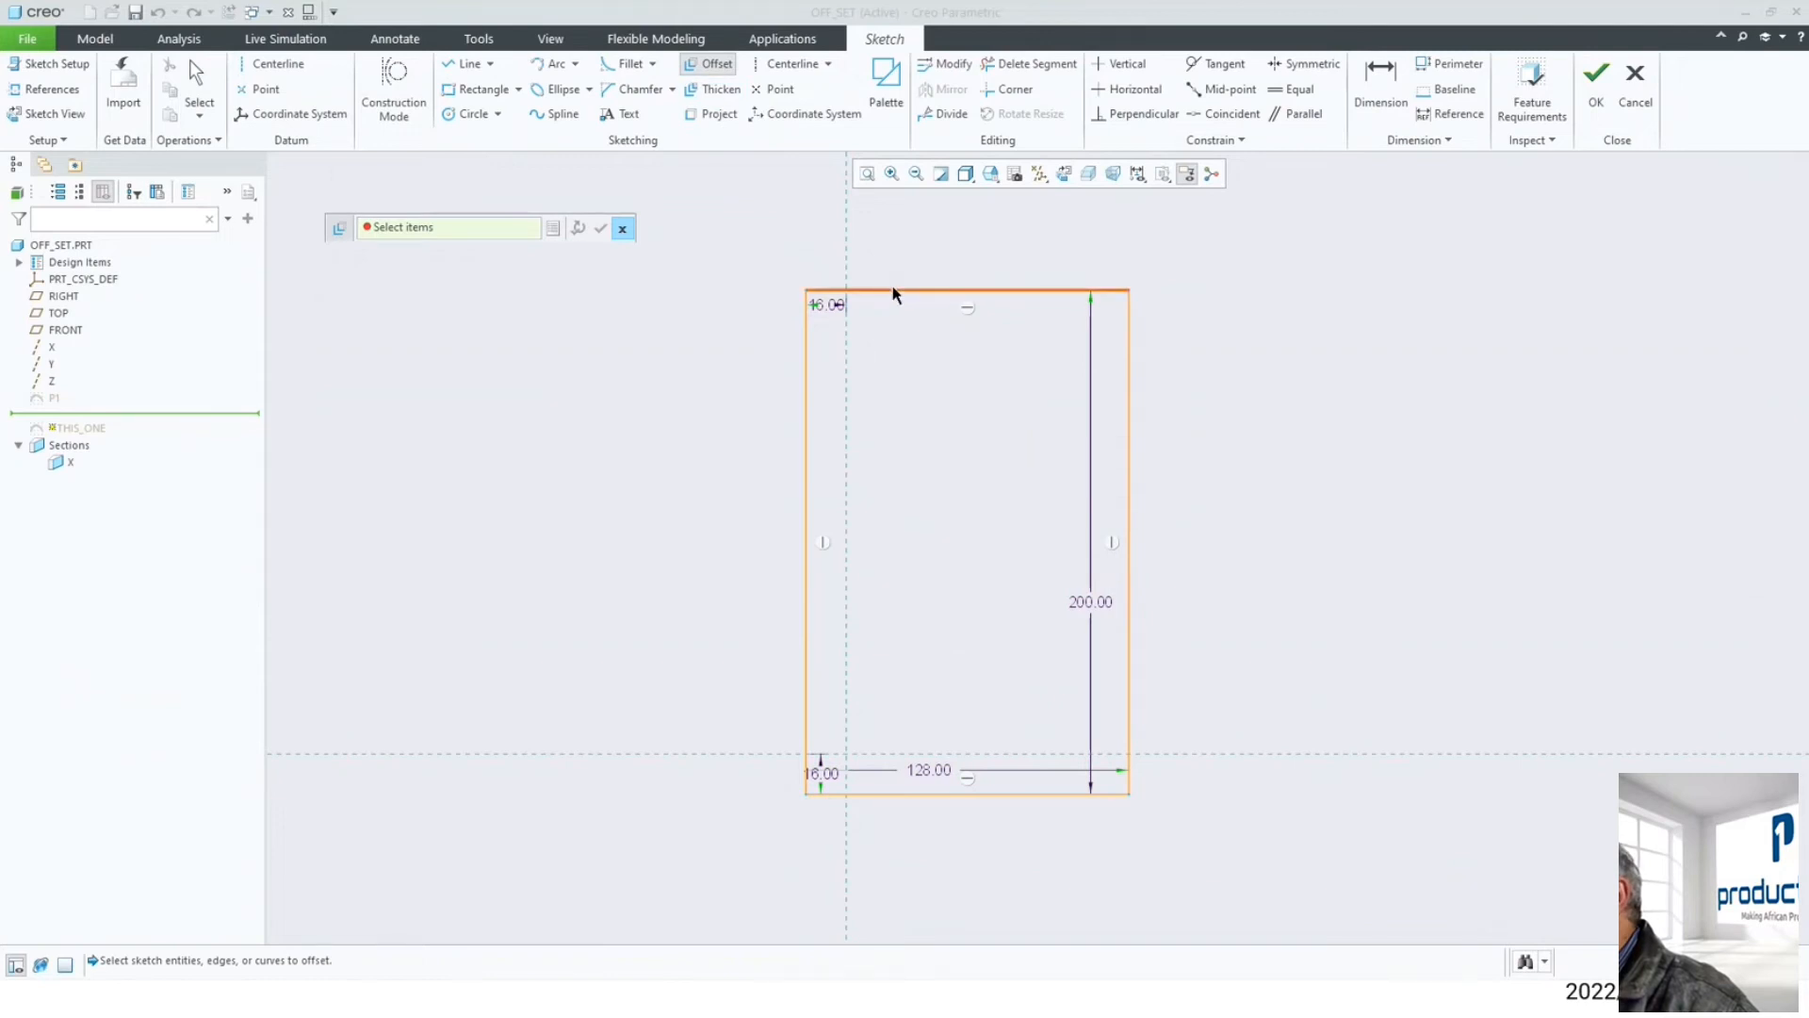
click(893, 291)
shift+click(1130, 364)
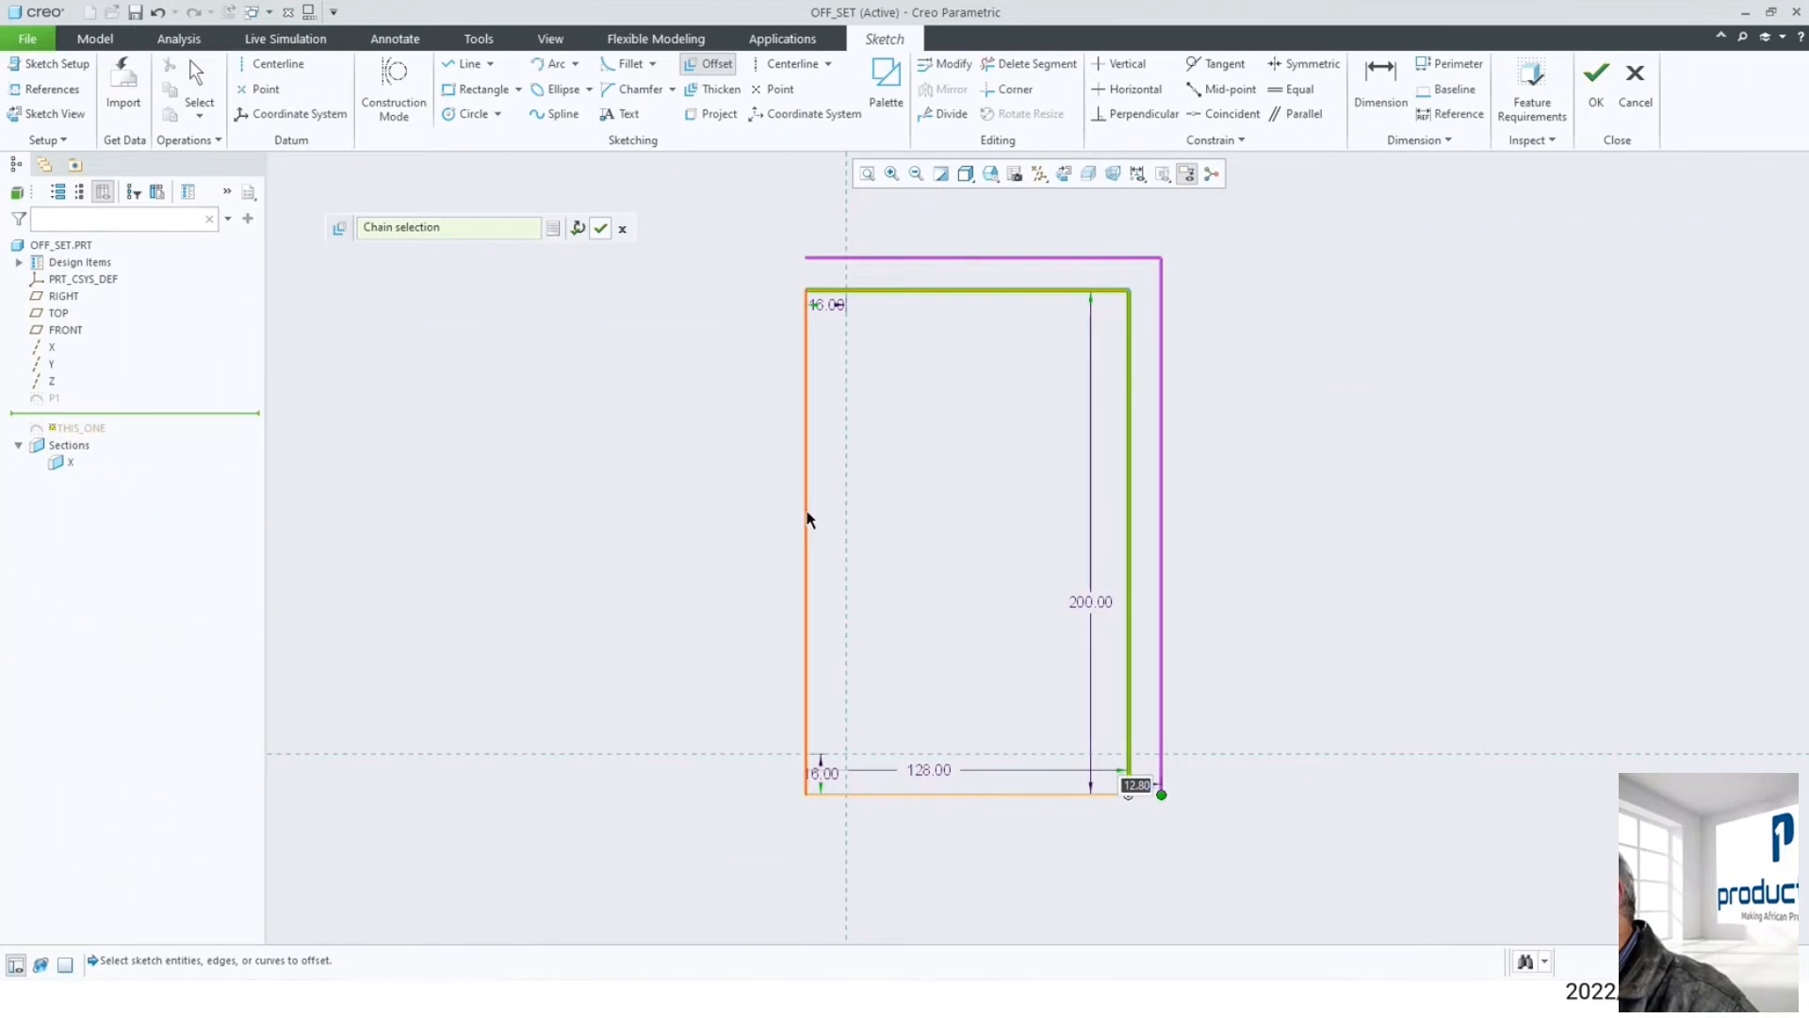
shift+click(806, 496)
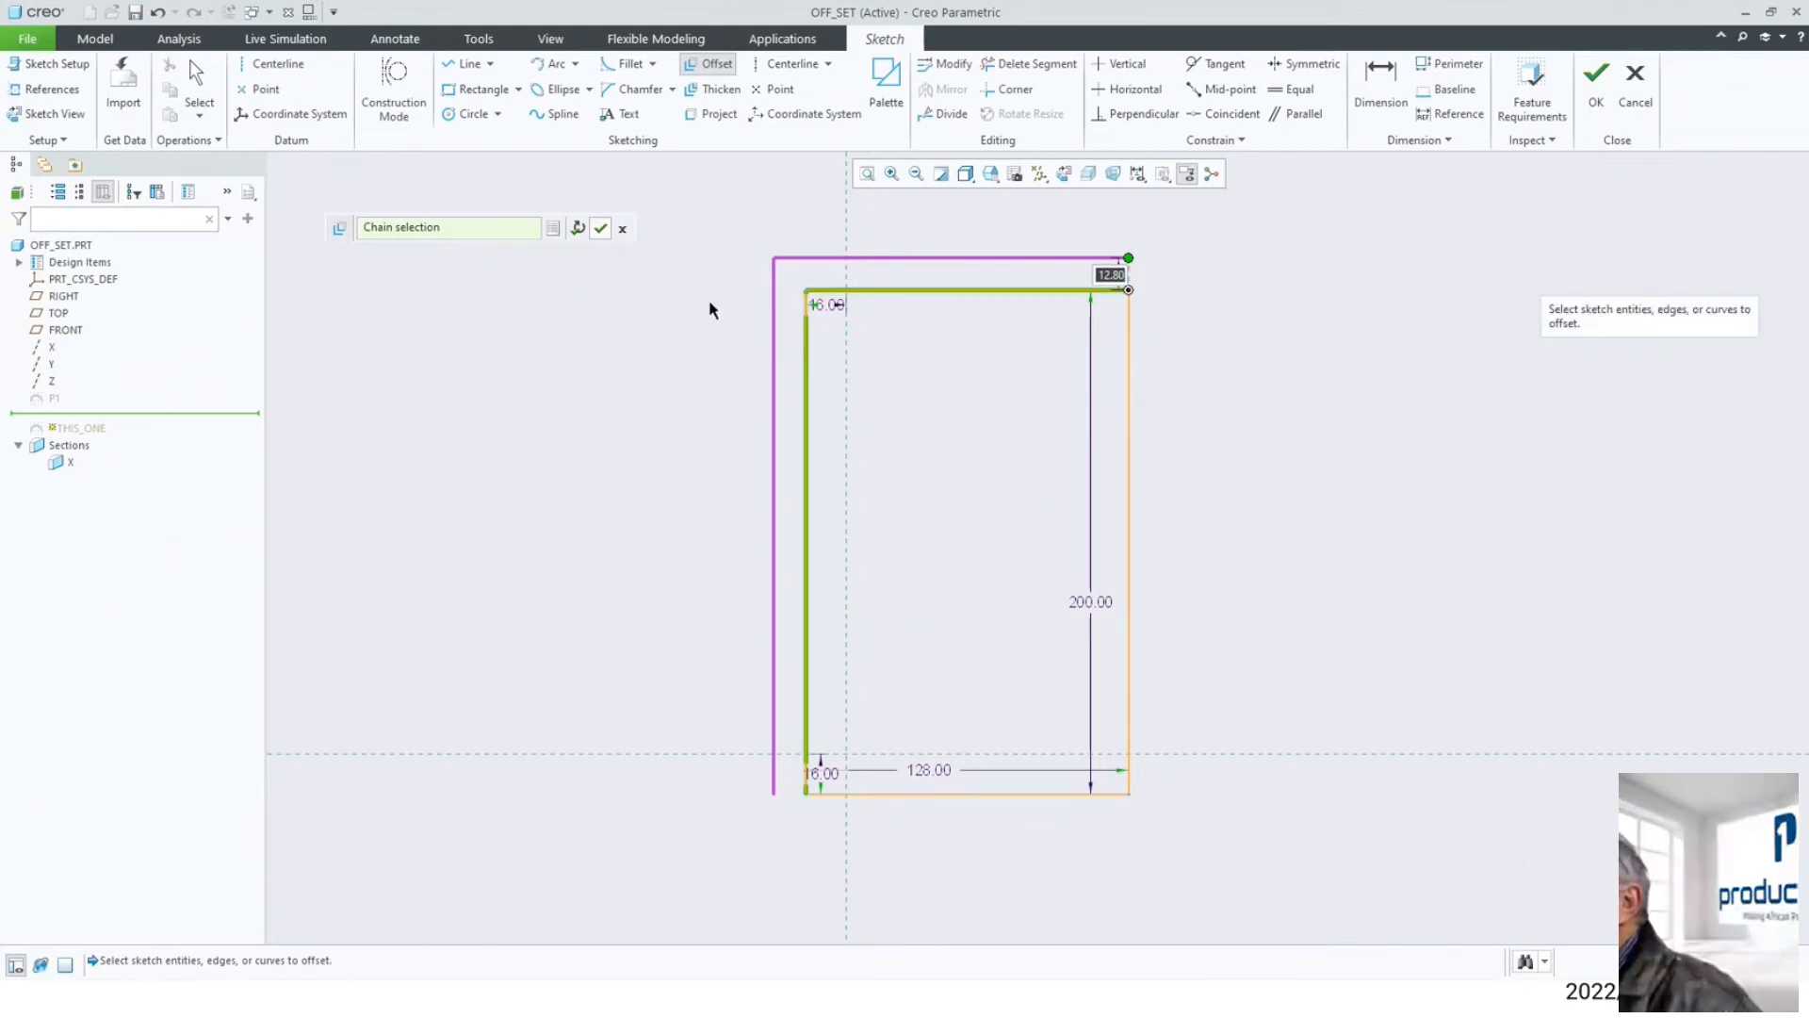
click(579, 229)
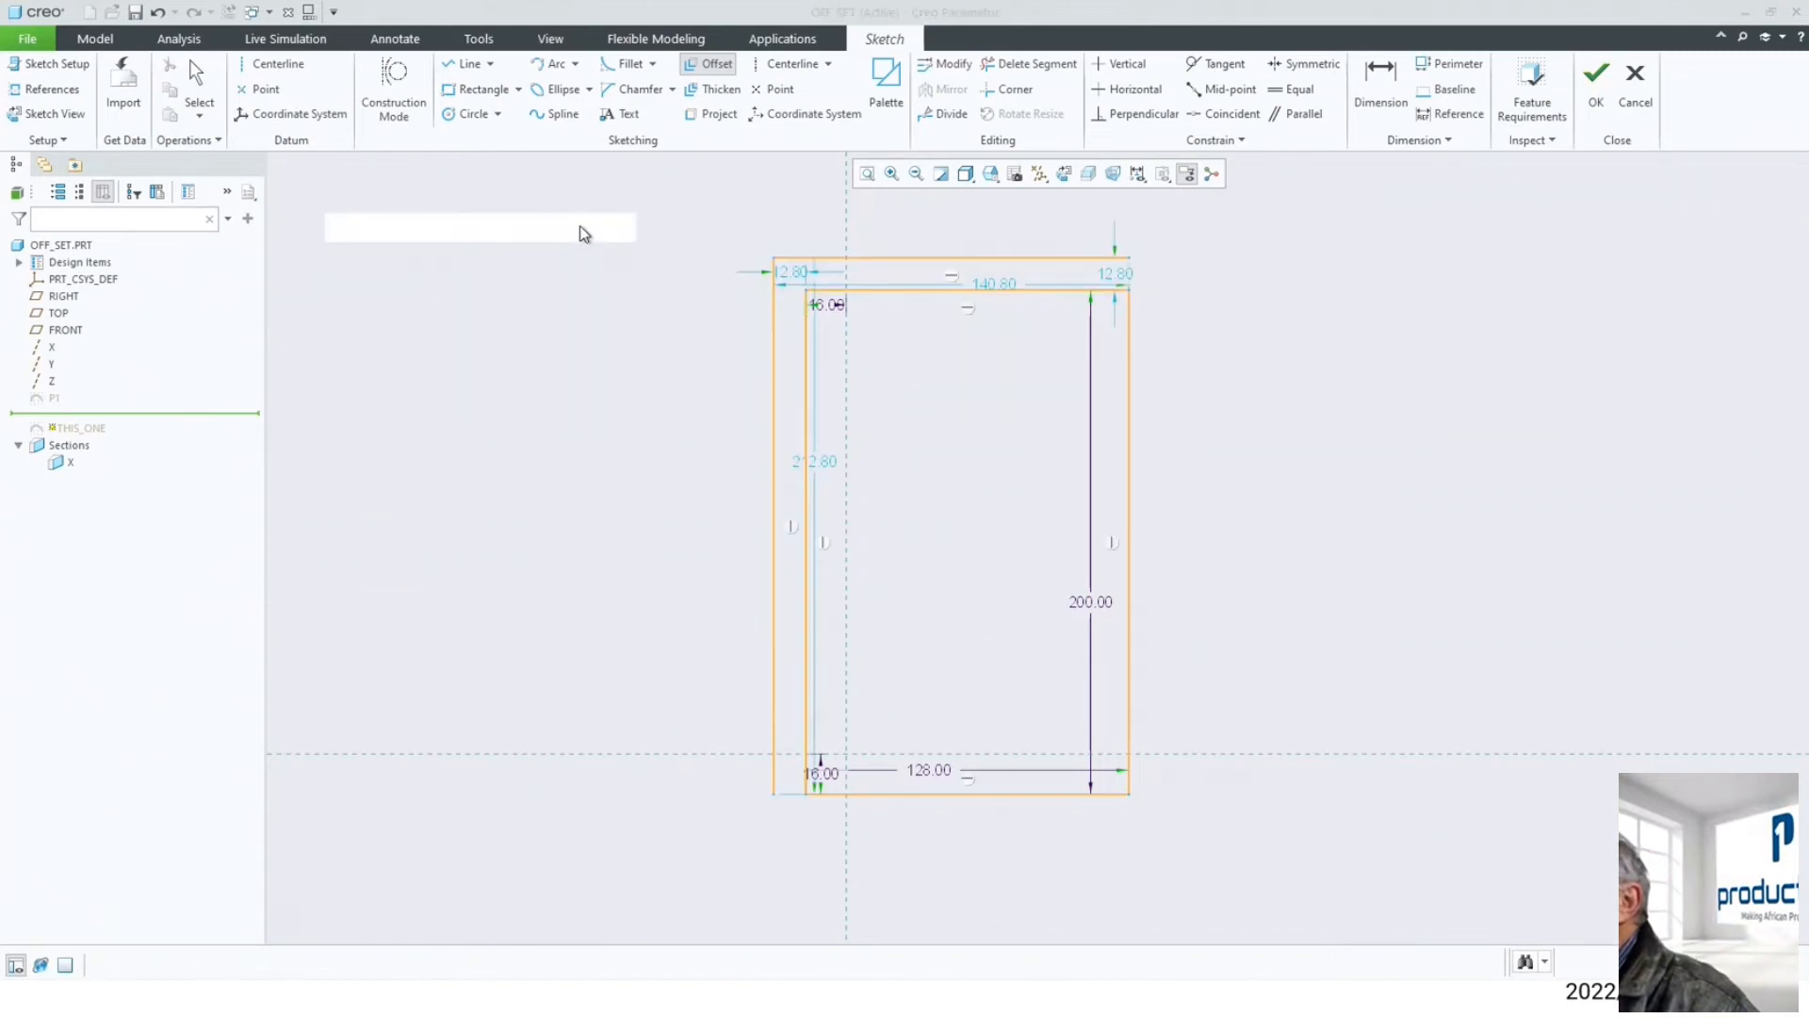
- Try a second chained offset on the rectangle's right-hand and lower lines, finish the sketch and regenerate the part
click(1132, 341)
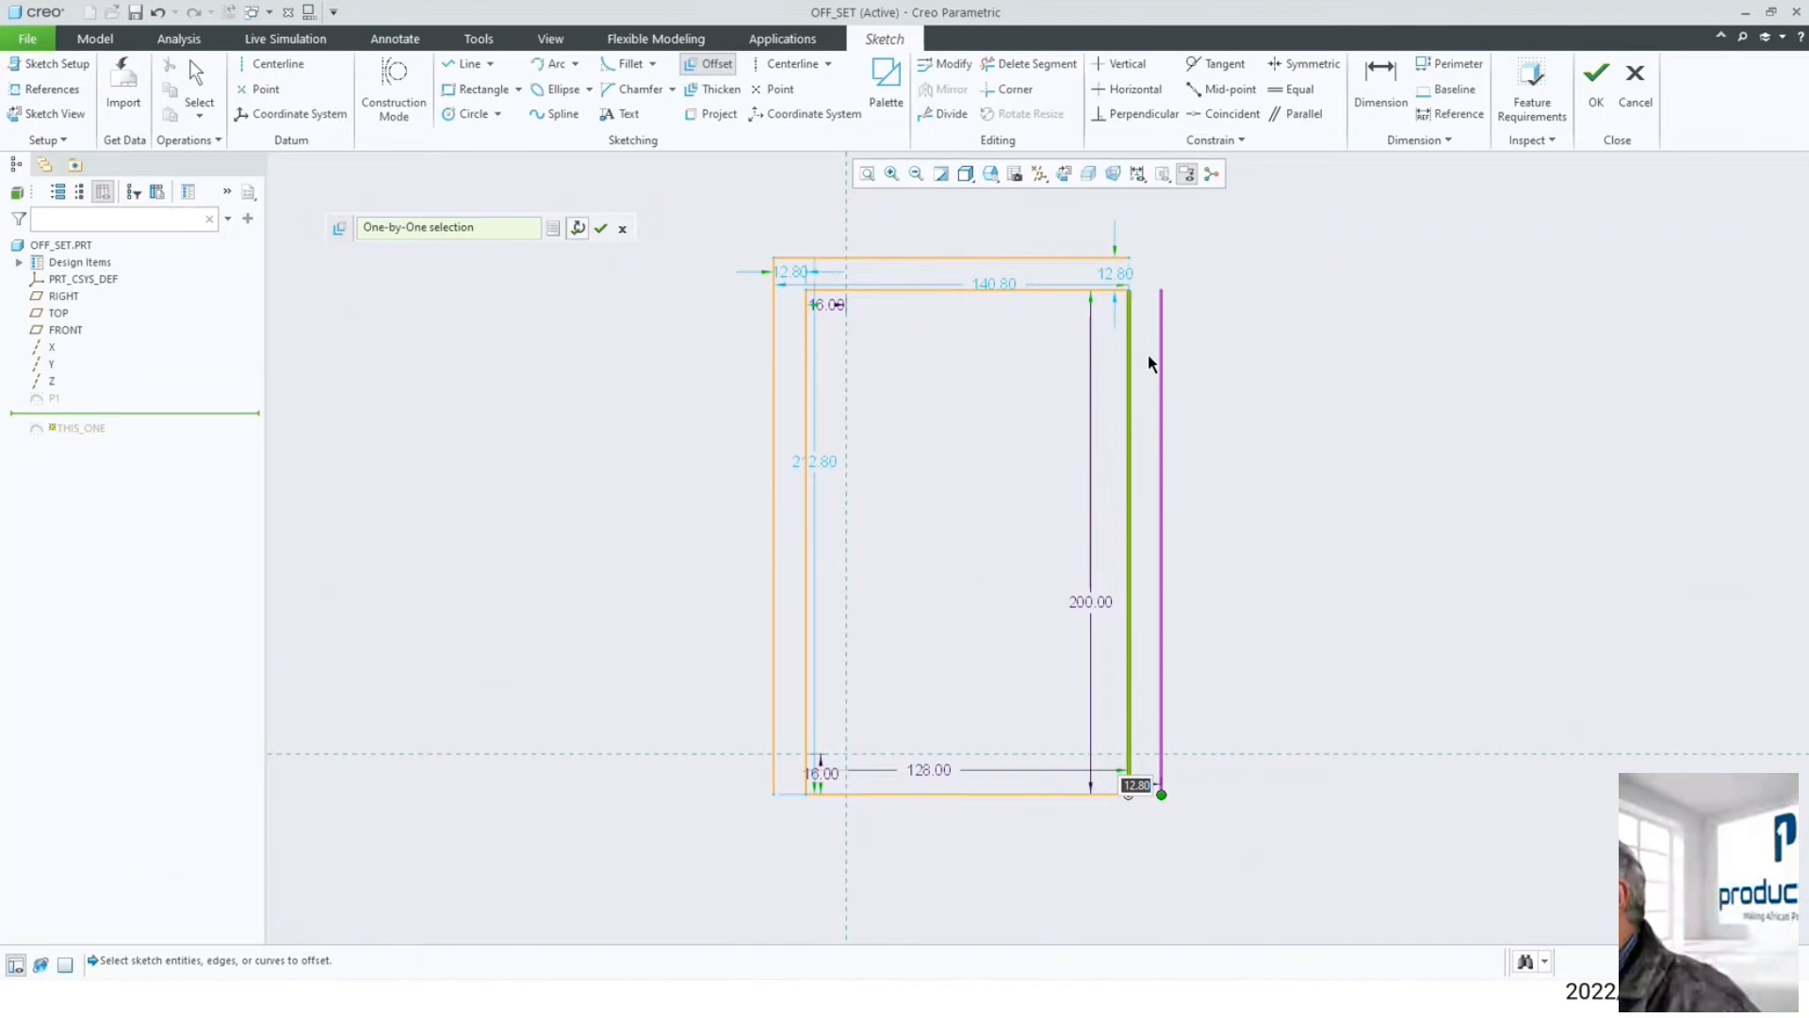
shift+click(1022, 794)
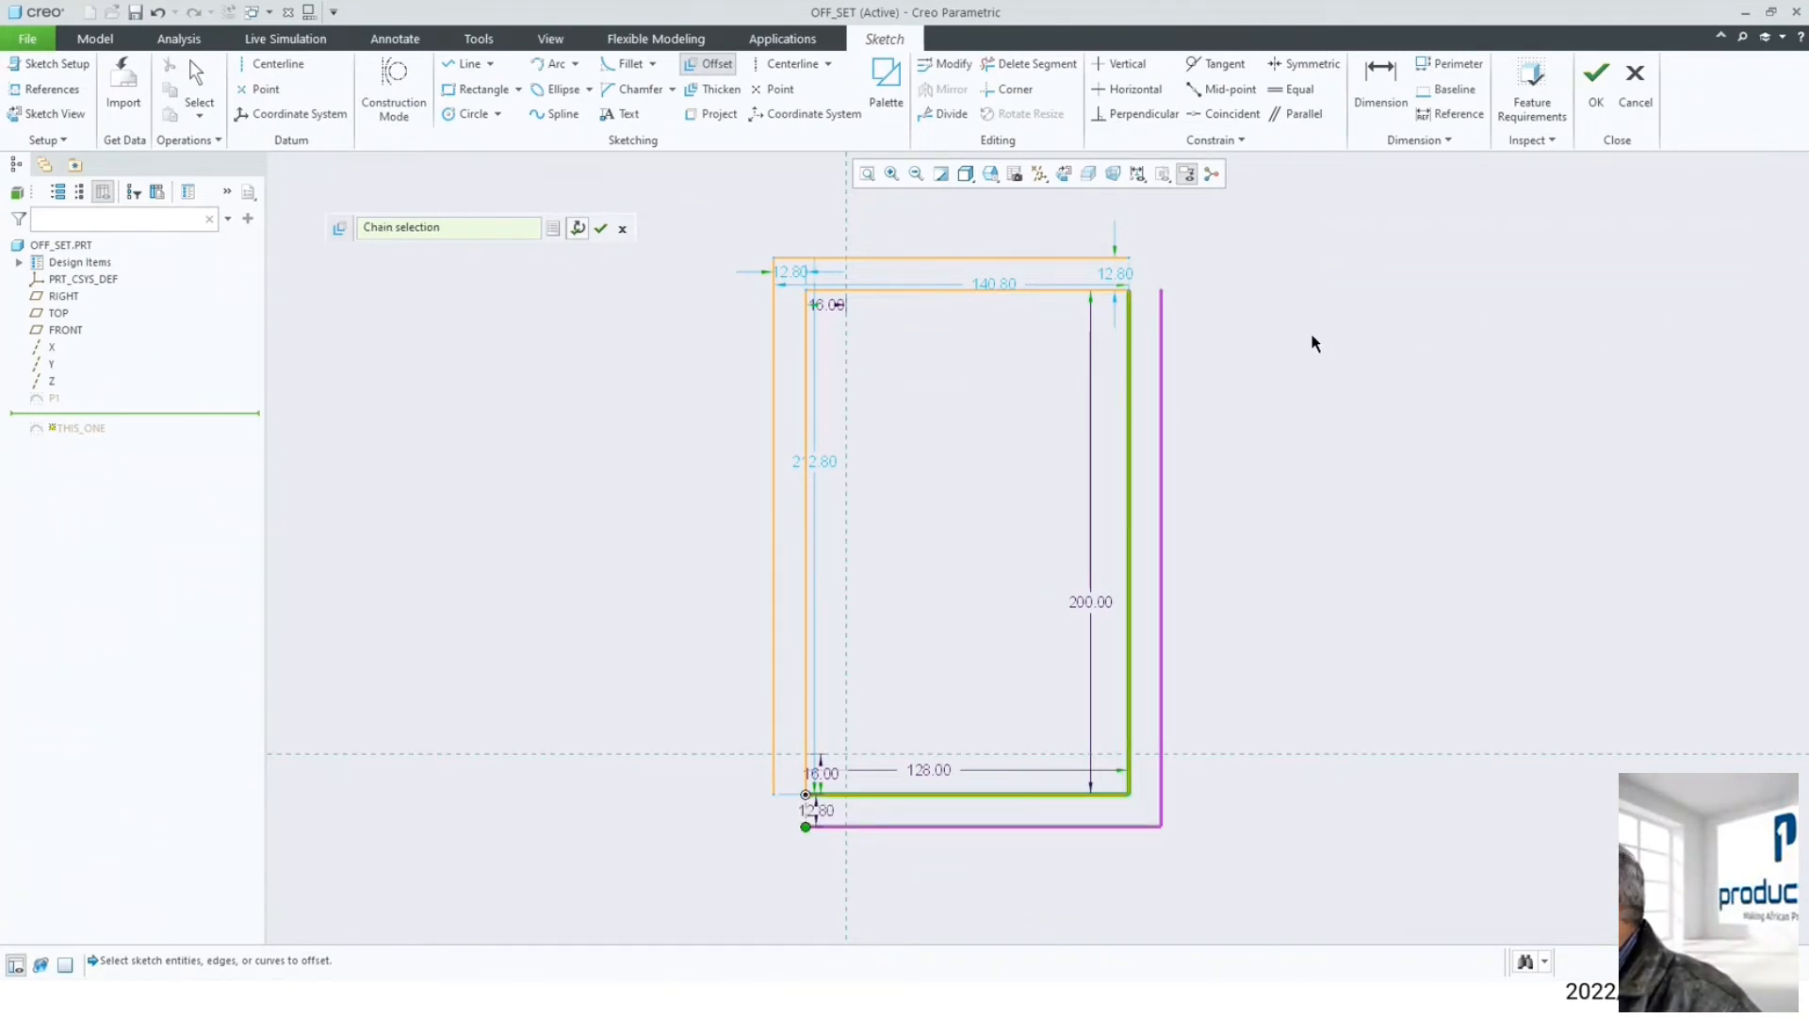
click(1595, 77)
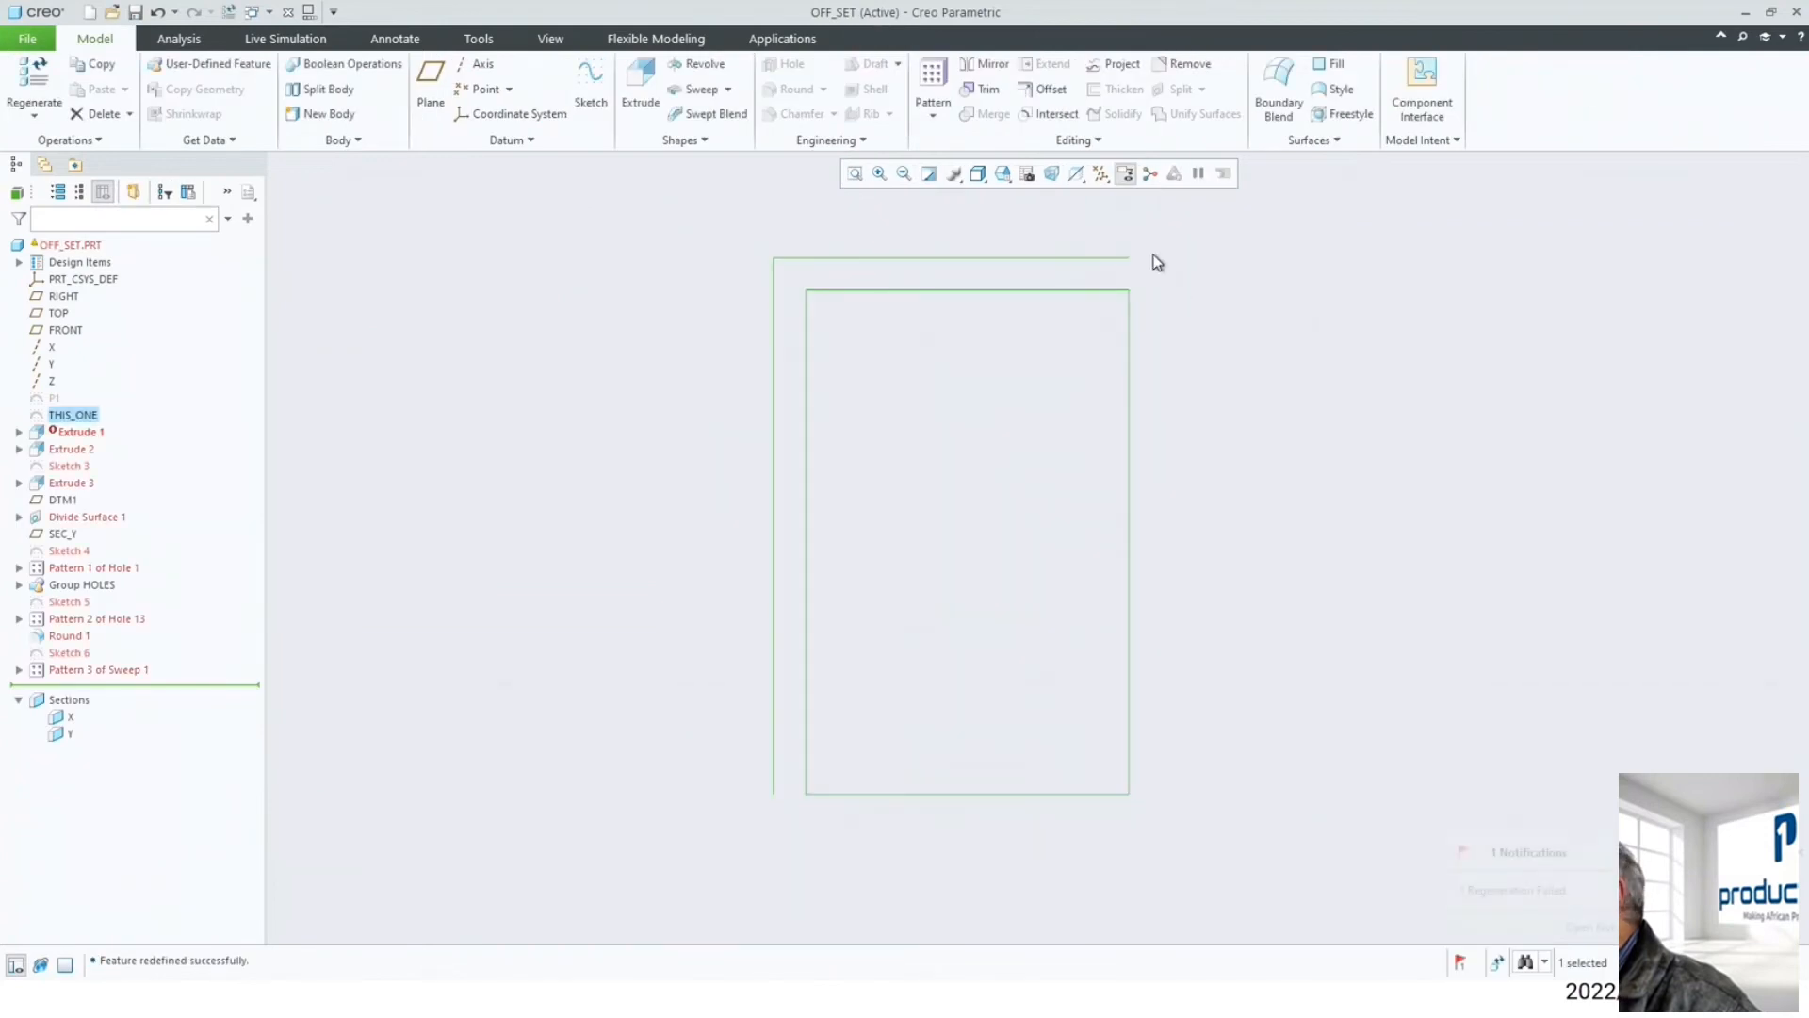
click(230, 12)
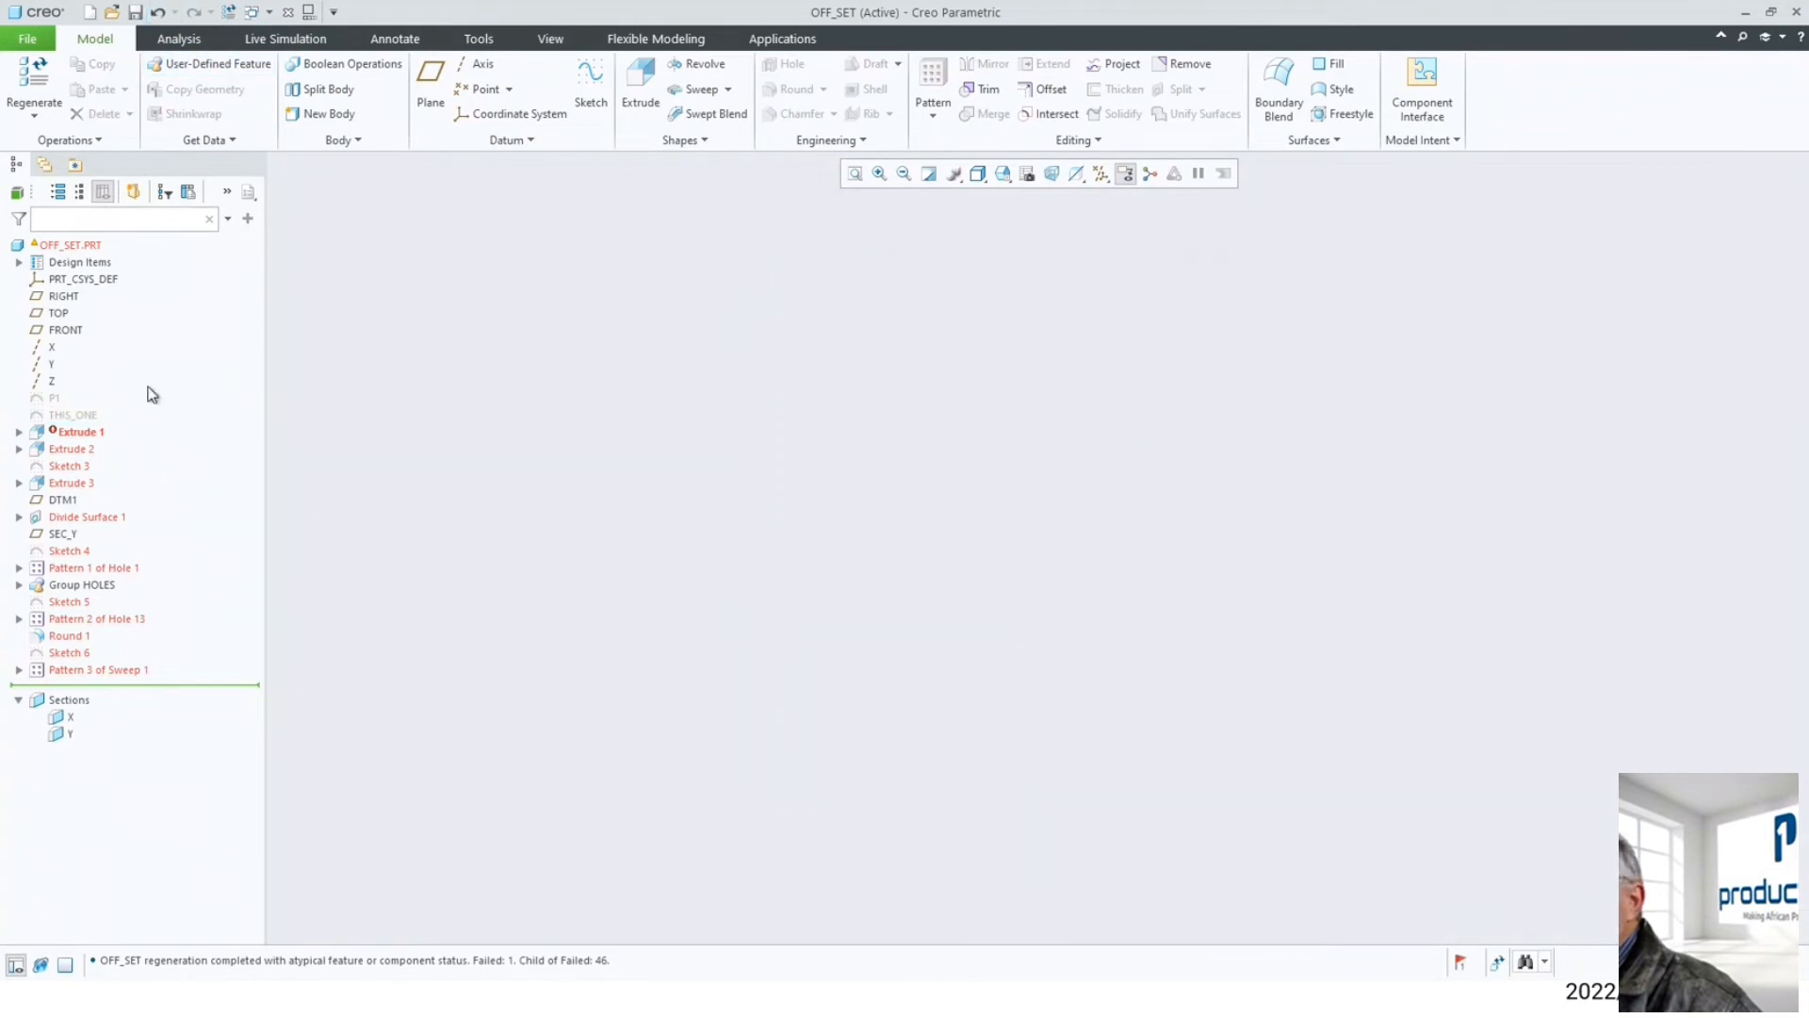
- Trim away the offset lines above and to the left of the rectangle in the THIS_ONE sketch and finish it
click(84, 416)
right_click(85, 416)
click(130, 334)
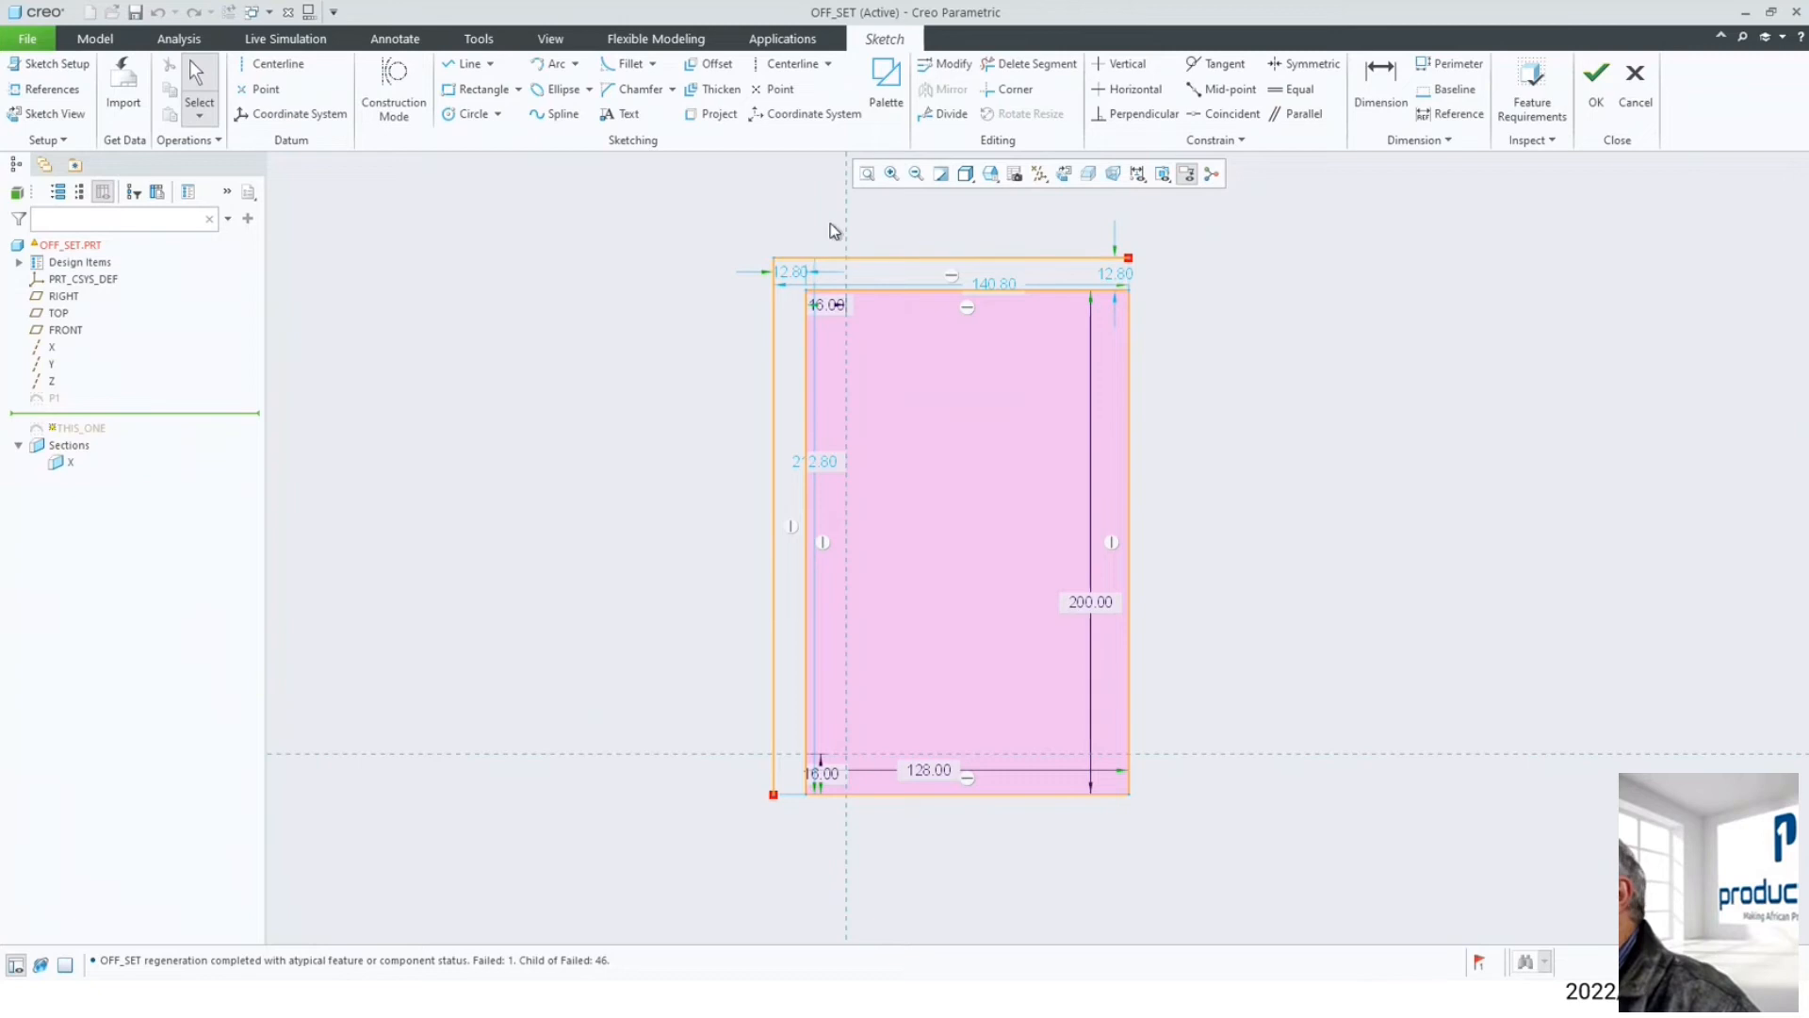
click(1029, 63)
mouse_move(817, 240)
mouse_down()
mouse_move(726, 311)
mouse_move(721, 339)
mouse_up()
click(1098, 260)
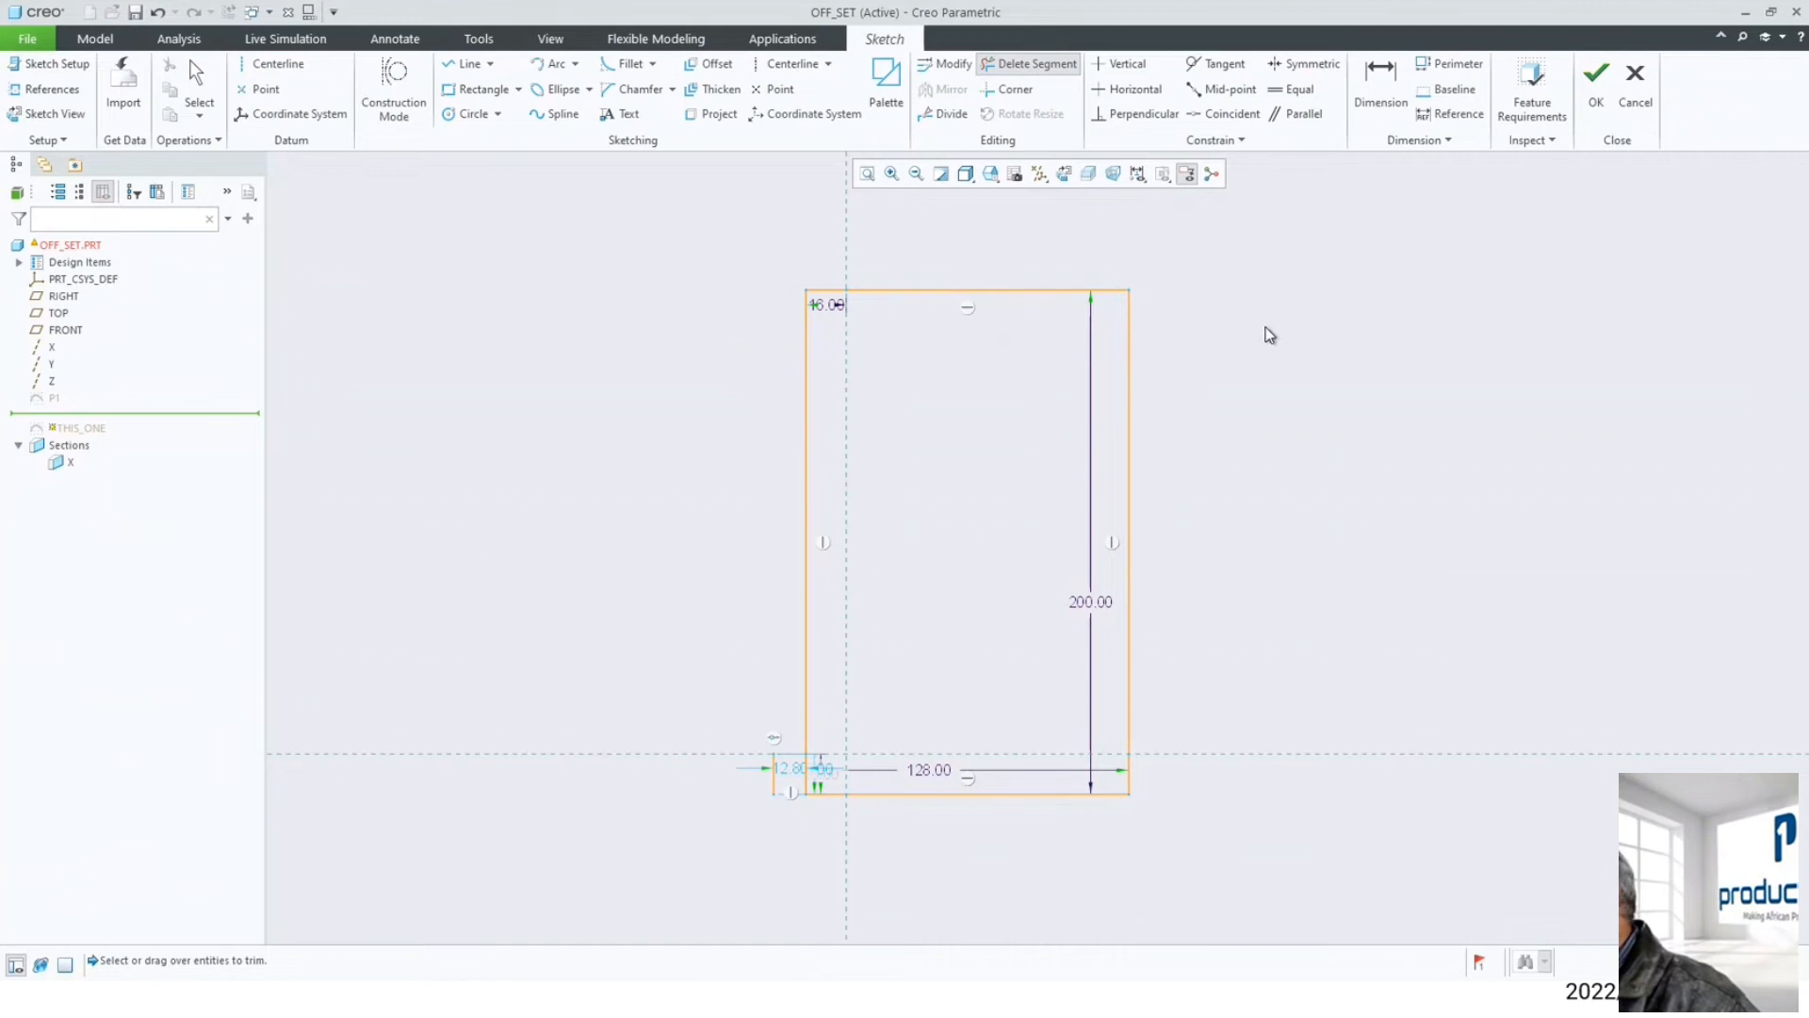
click(1596, 93)
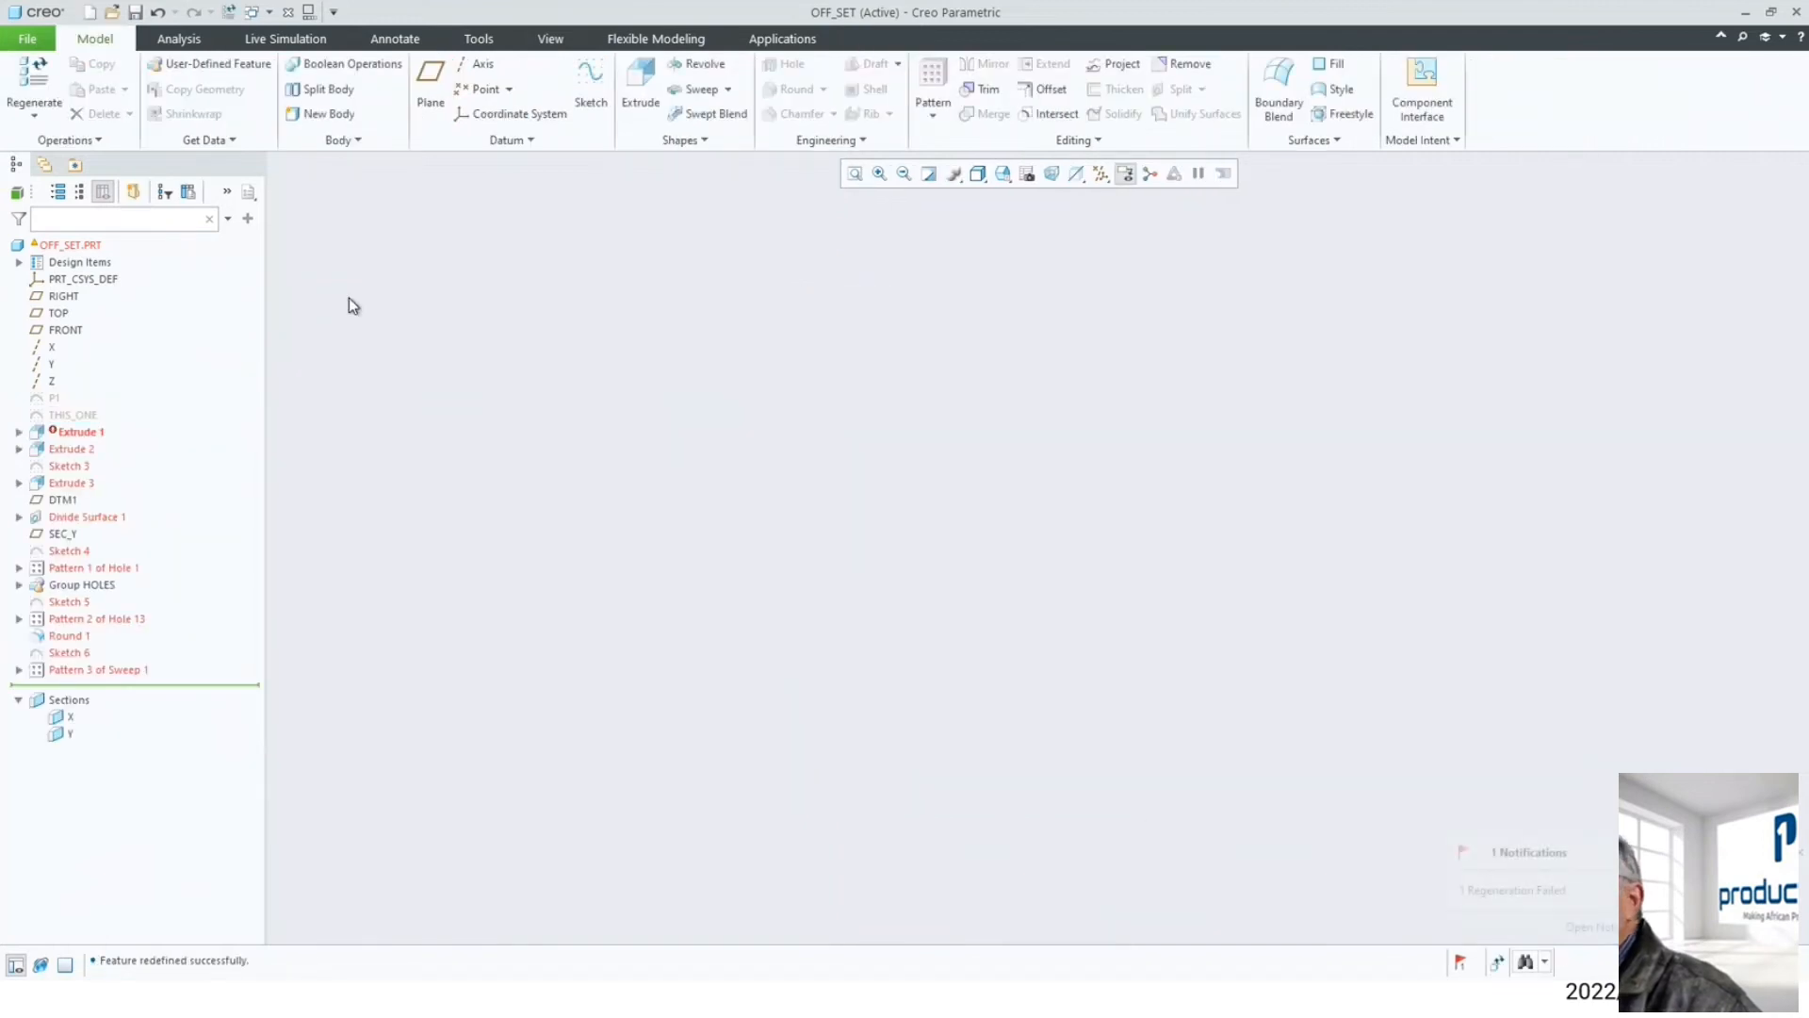
click(83, 432)
right_click(87, 431)
click(294, 406)
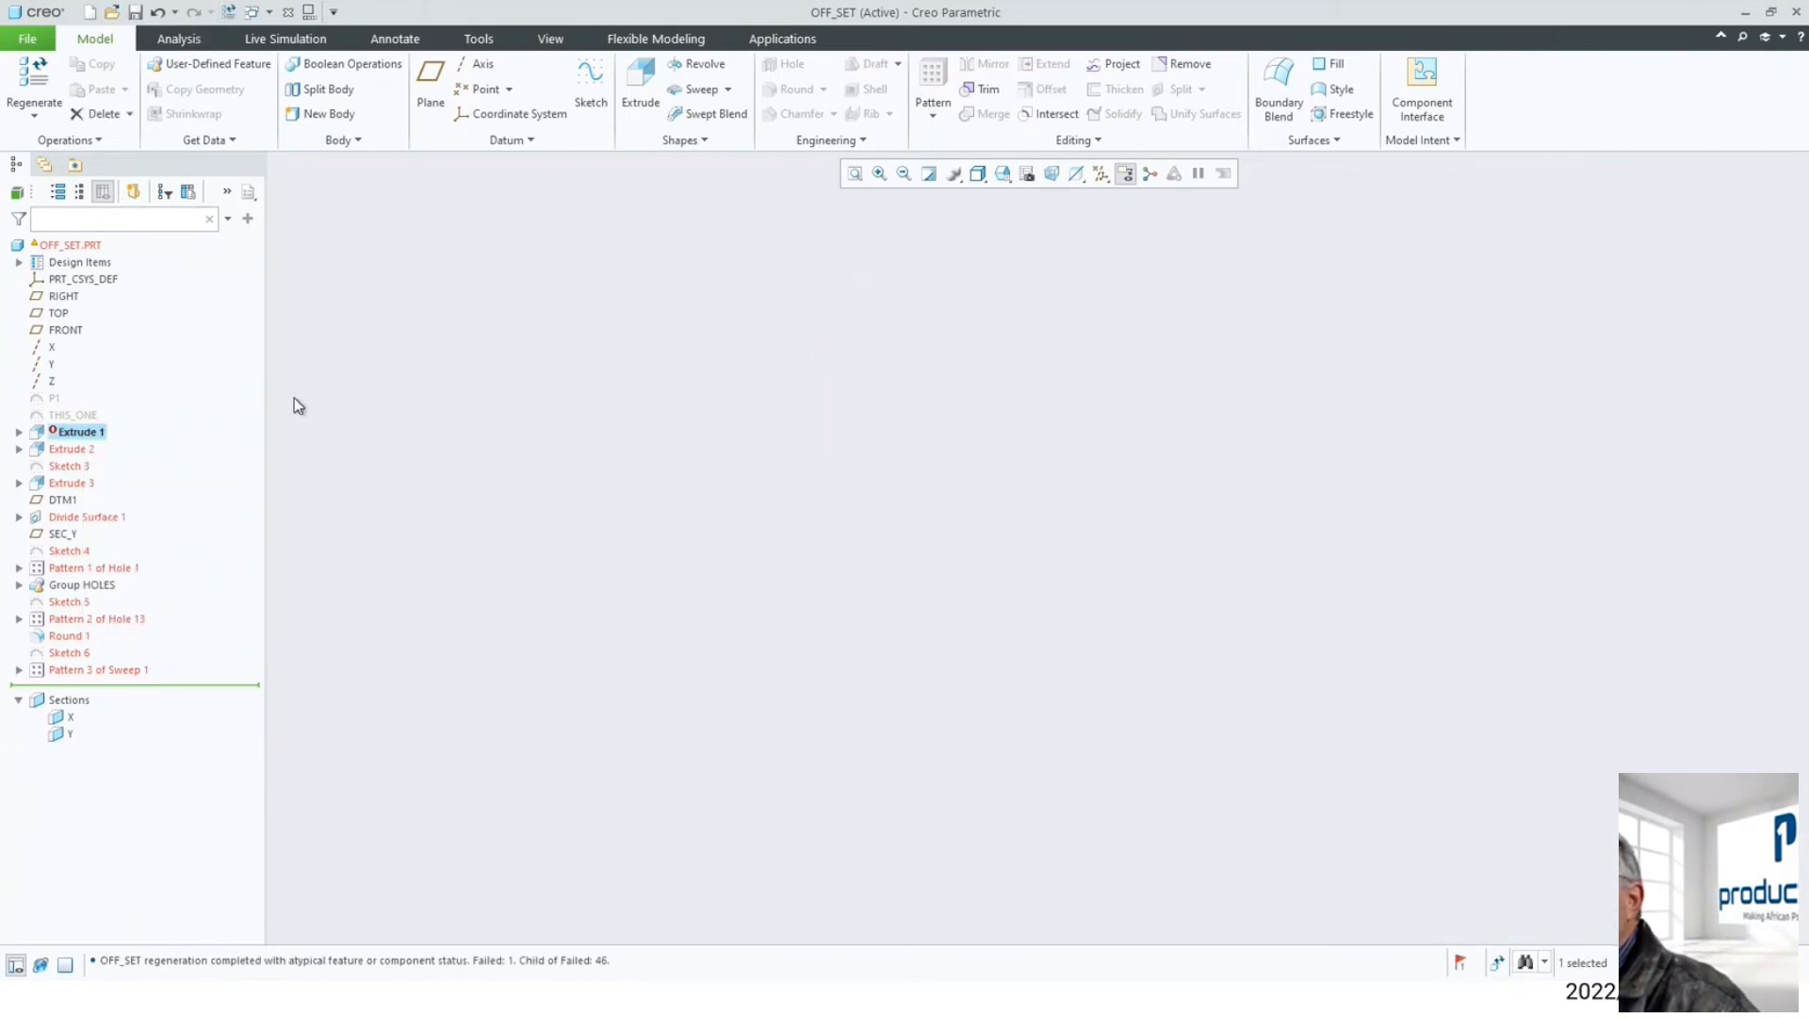
- Reopen the THIS_ONE sketch, trim away the leftover short offset line beside the rectangle's lower-left corner and finish the sketch
click(83, 415)
right_click(83, 415)
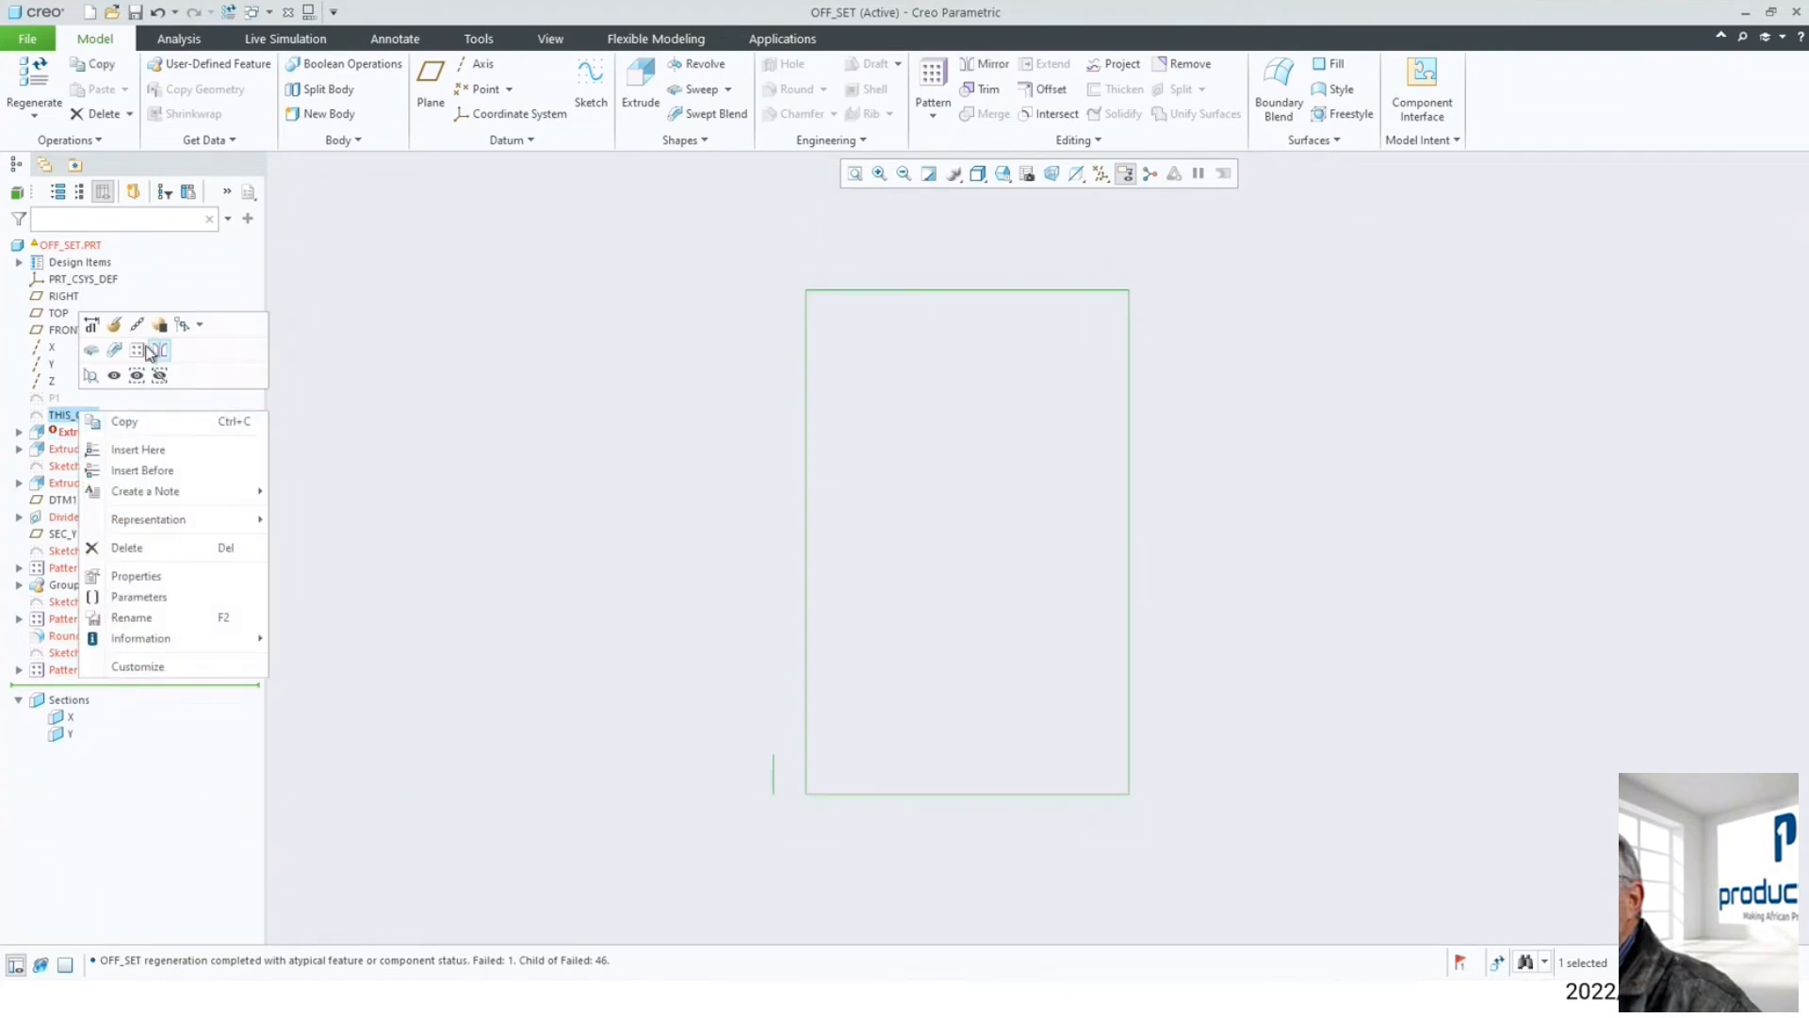
click(114, 326)
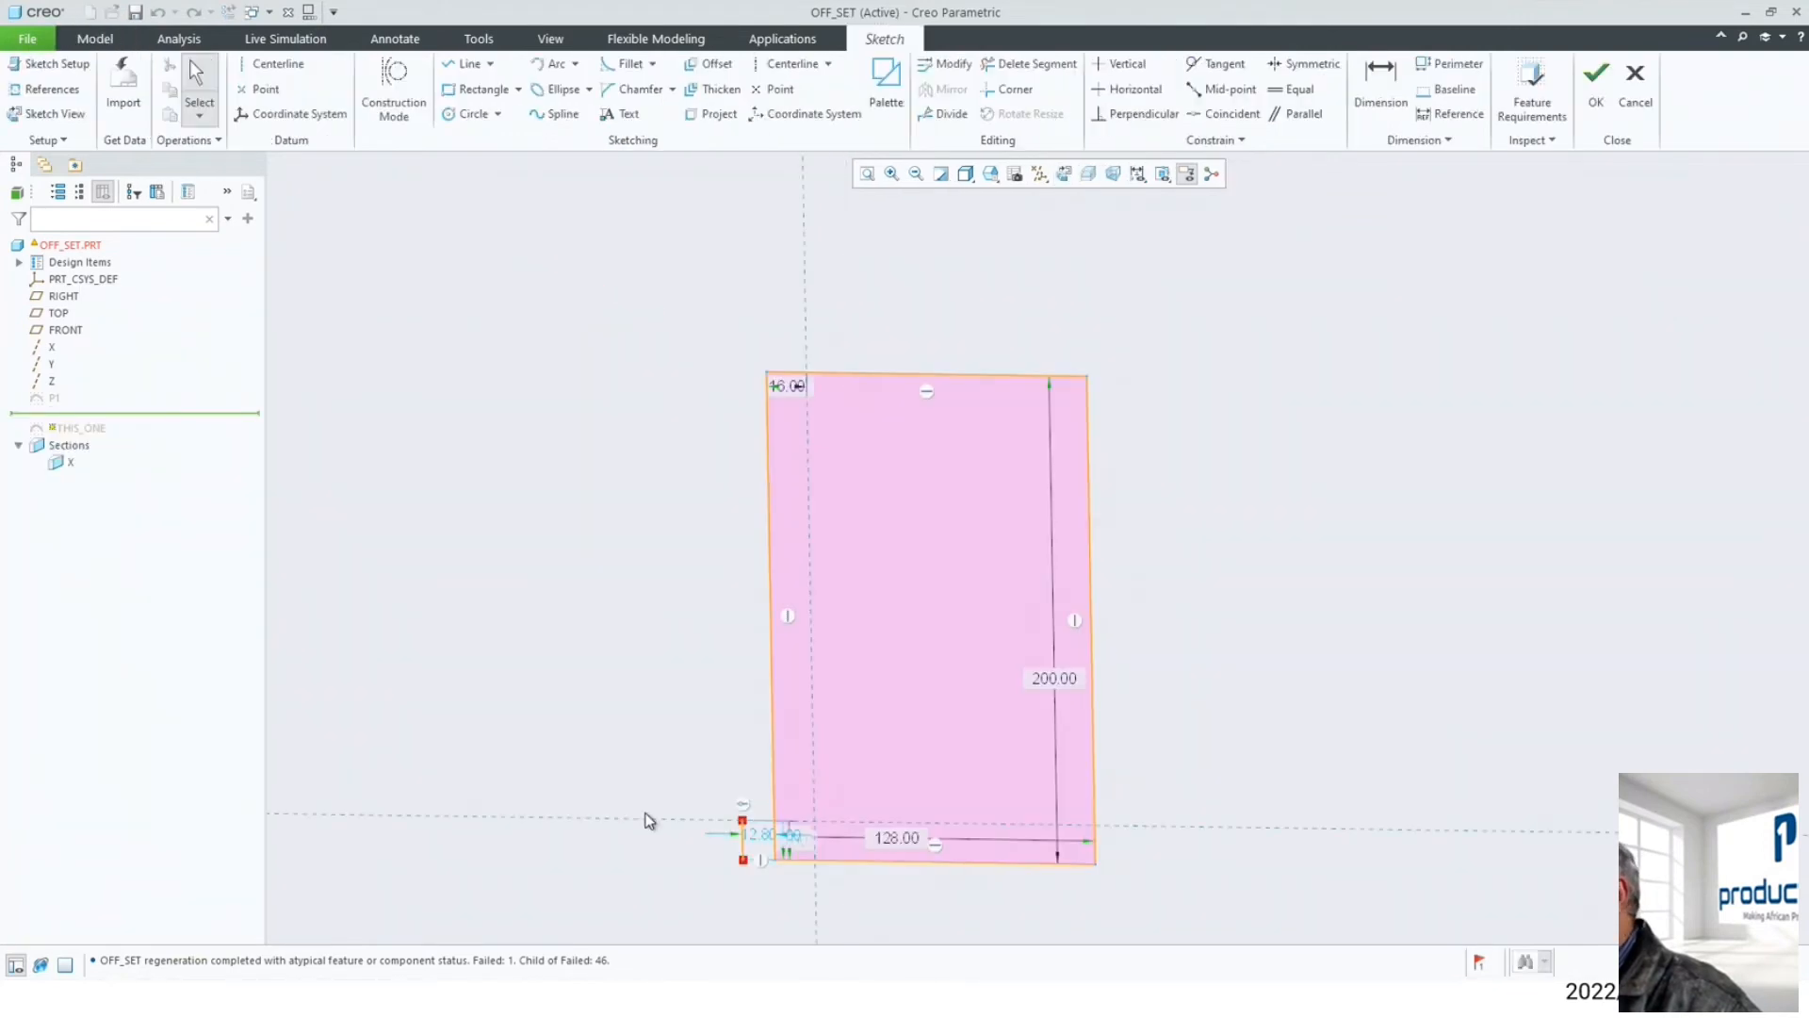
click(1037, 64)
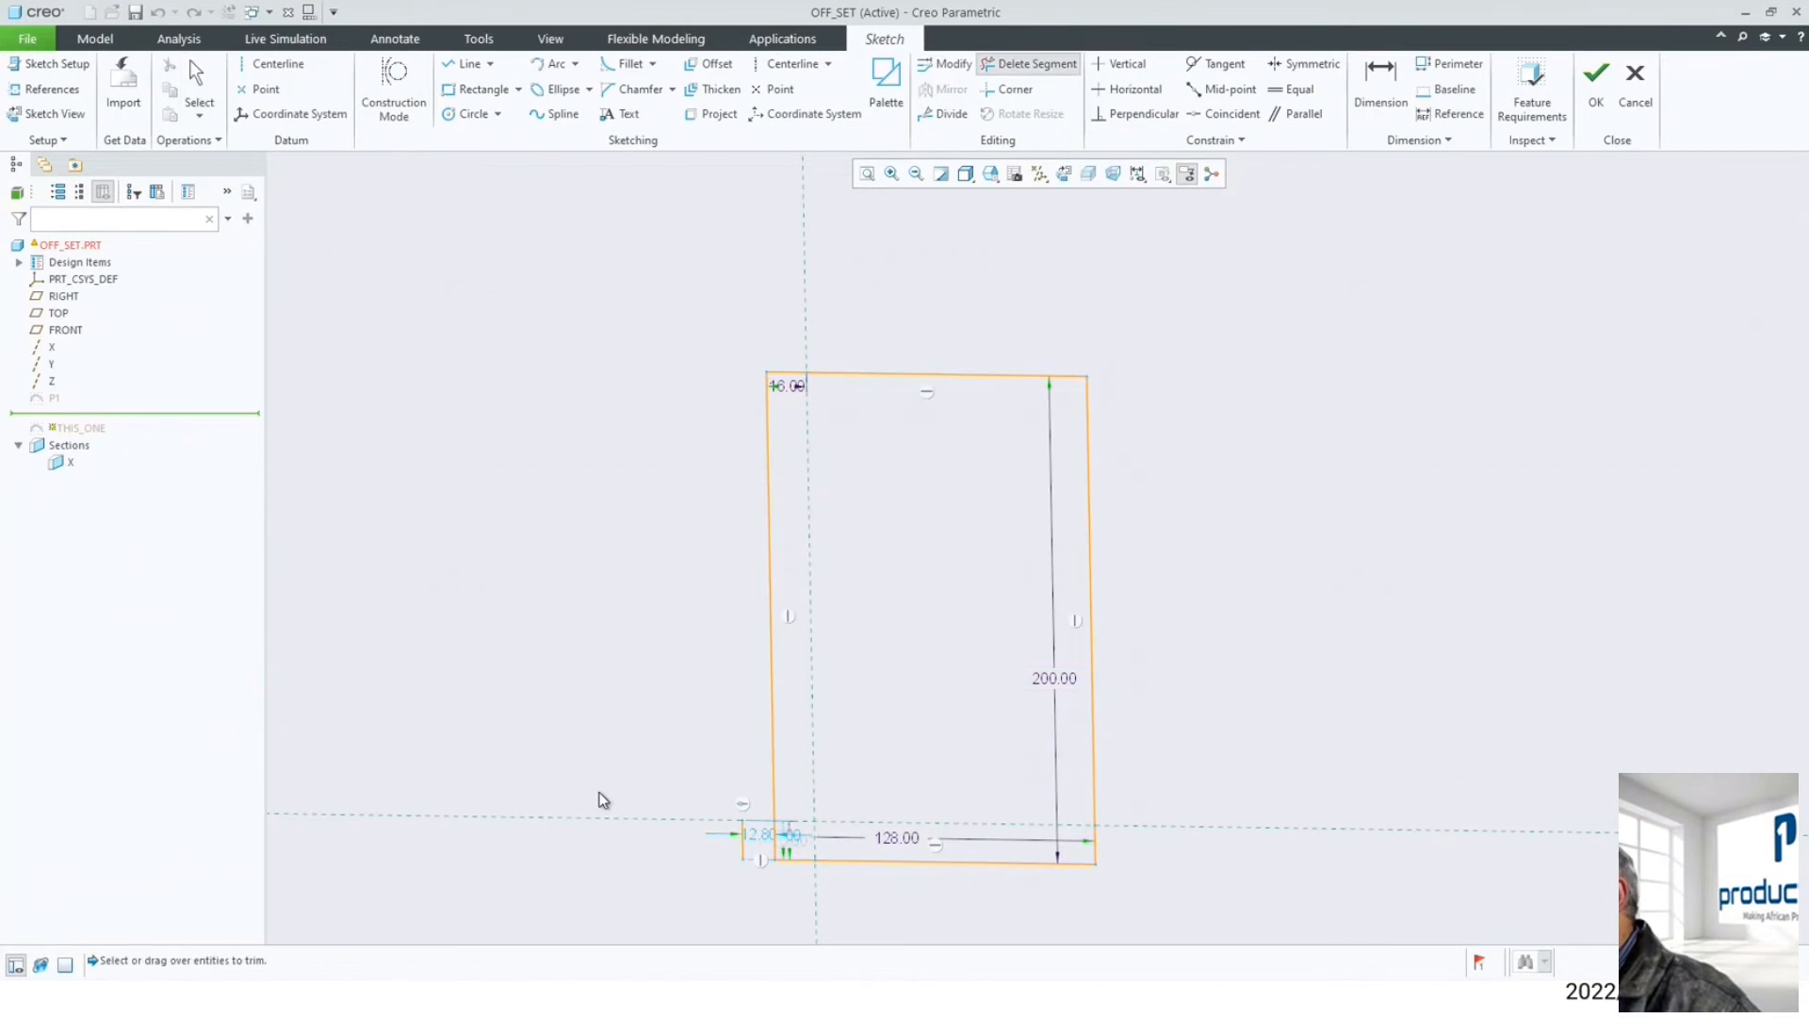
click(743, 843)
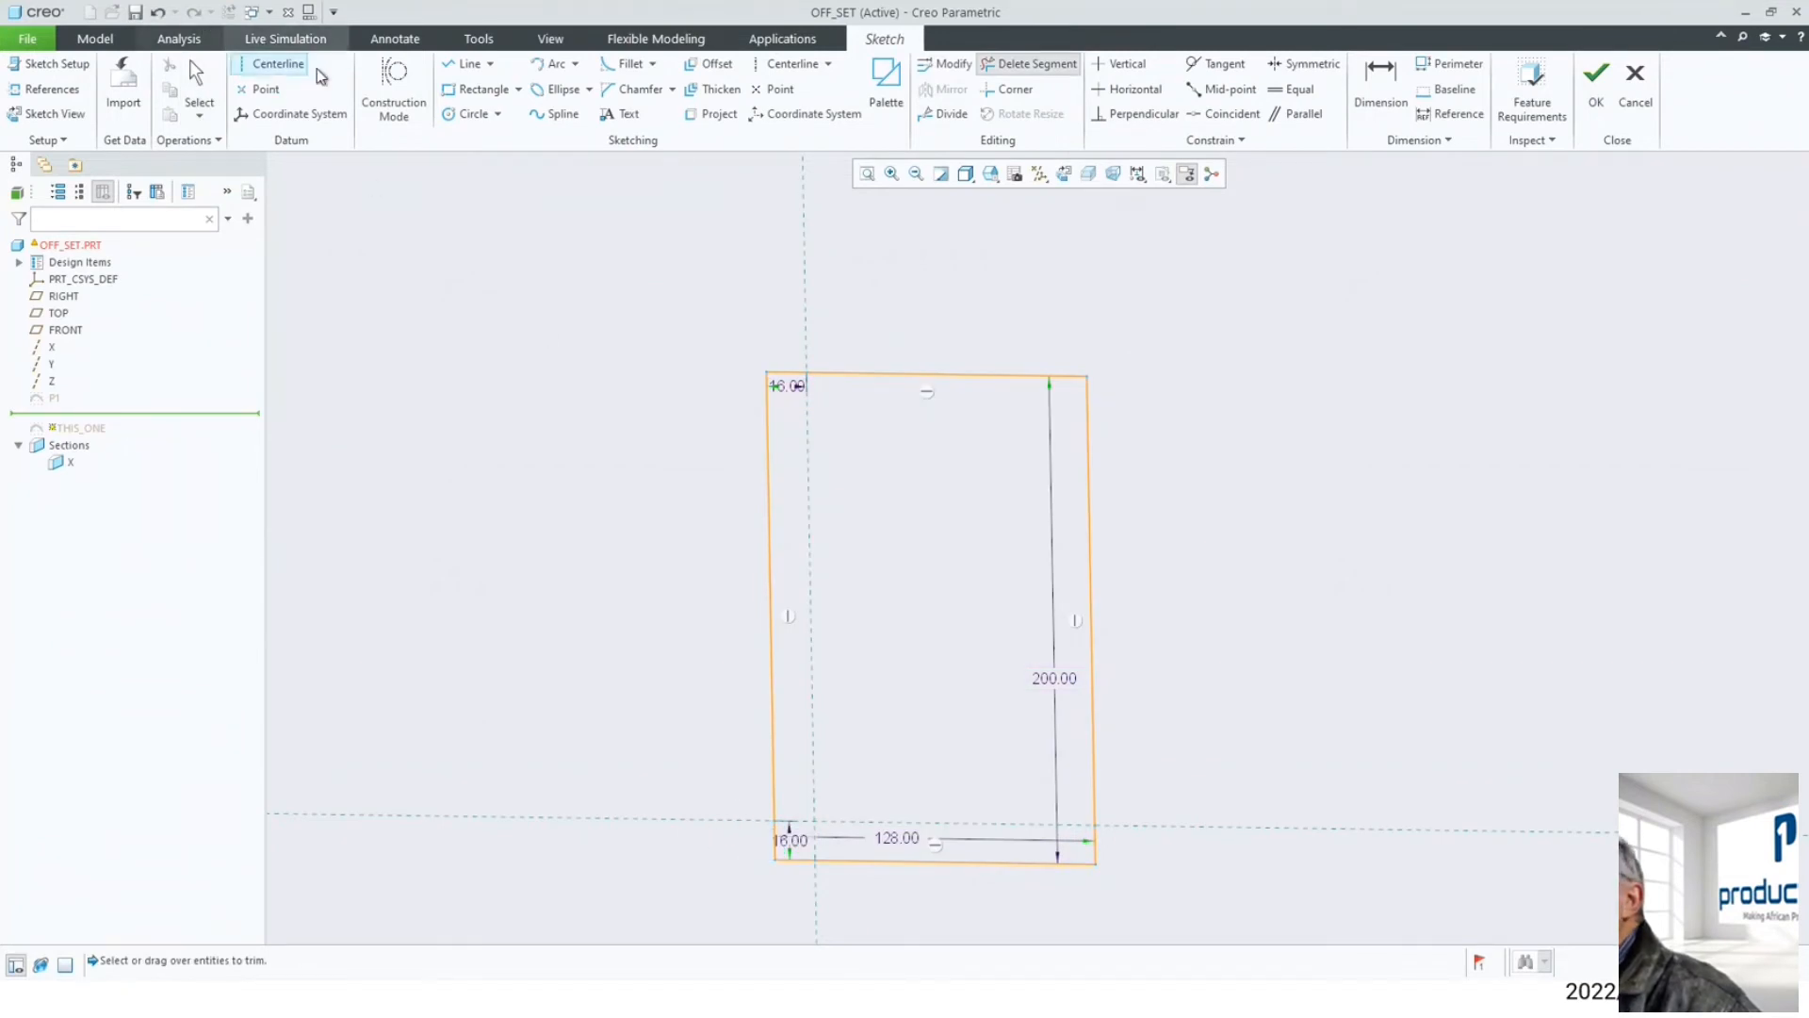
click(1599, 90)
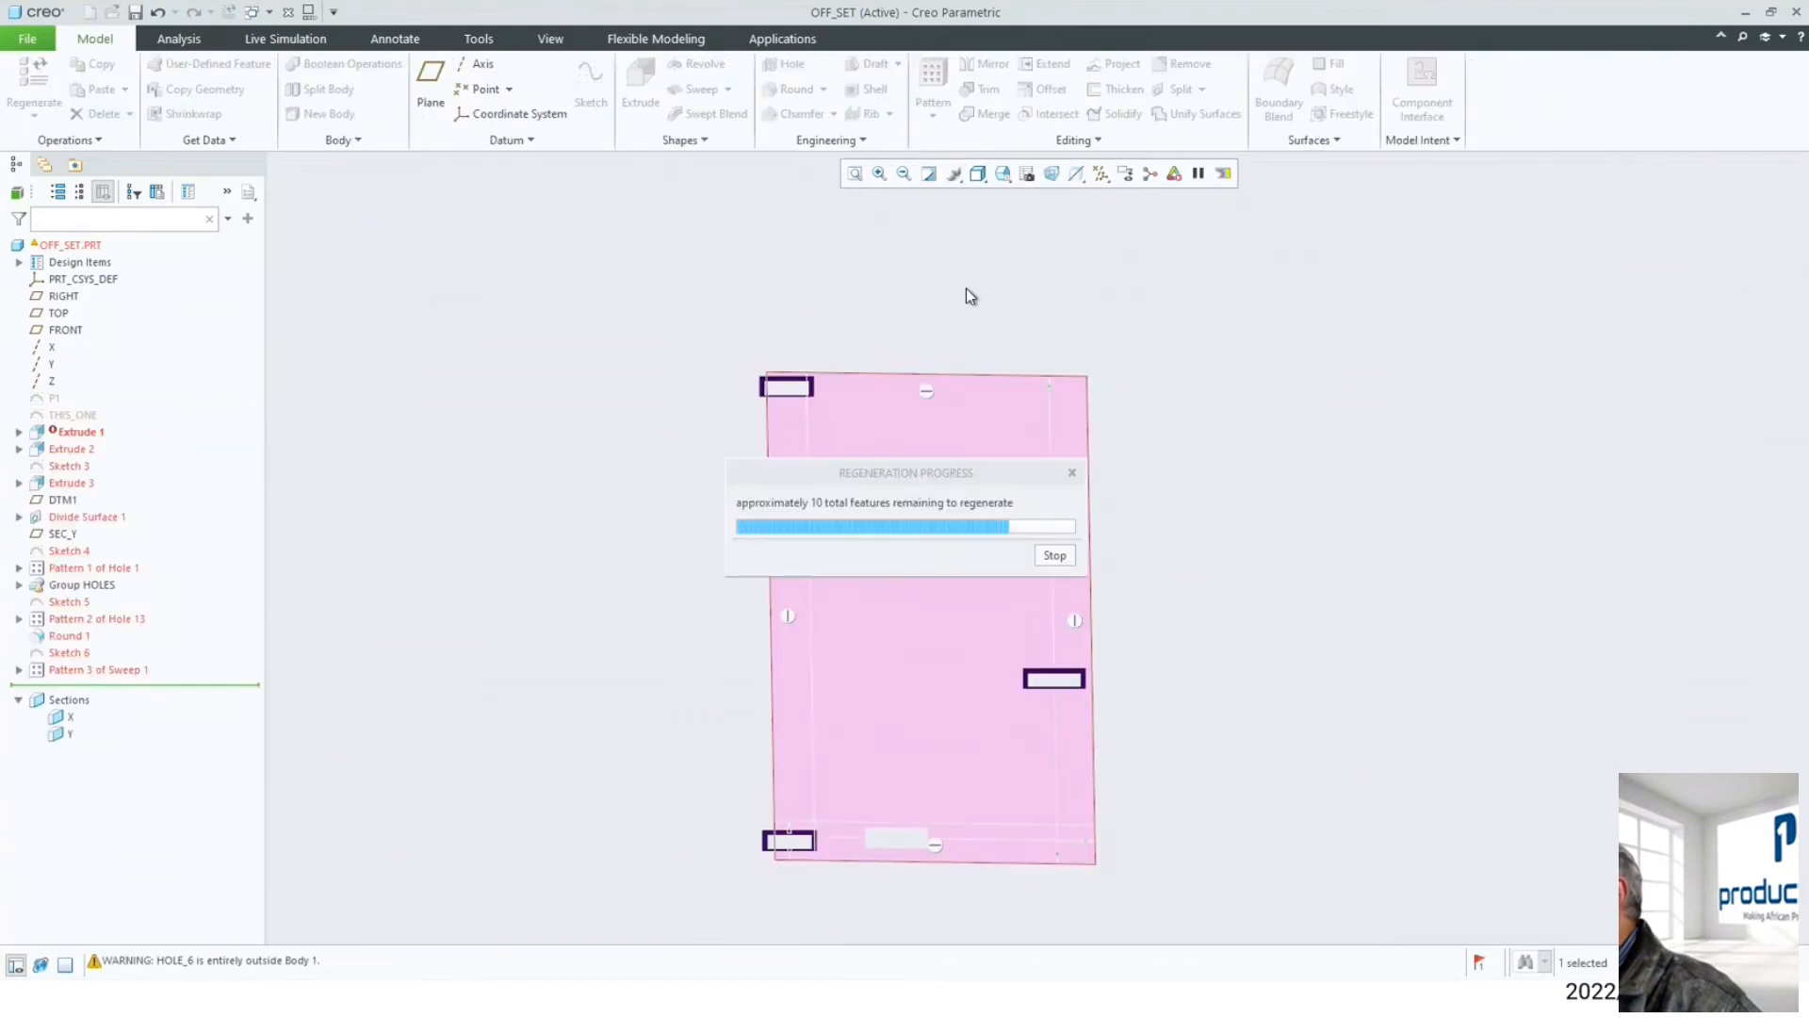
- Orient the part to the FRONT view and rotate it incrementally about its horizontal and vertical axes to examine its sides
mouse_move(1003, 287)
middle_down()
mouse_move(1038, 393)
mouse_move(1061, 364)
mouse_move(1038, 259)
middle_up()
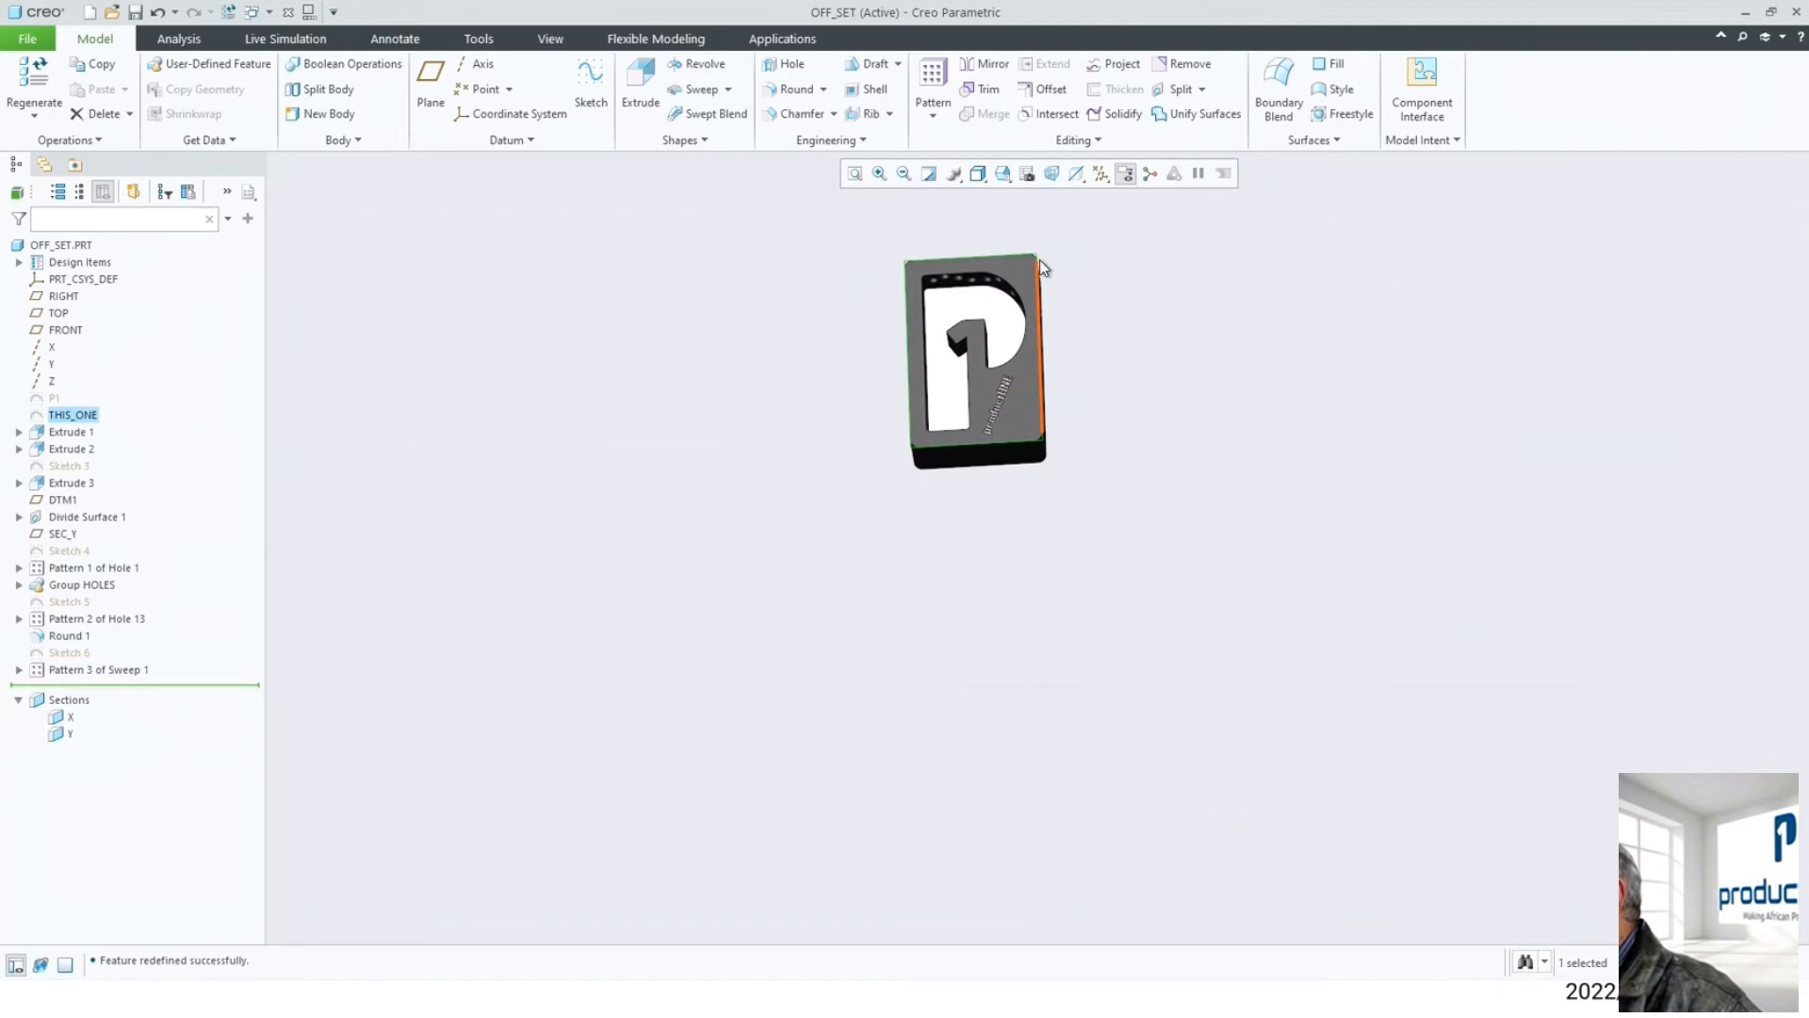
scroll(1032, 278, up, 3)
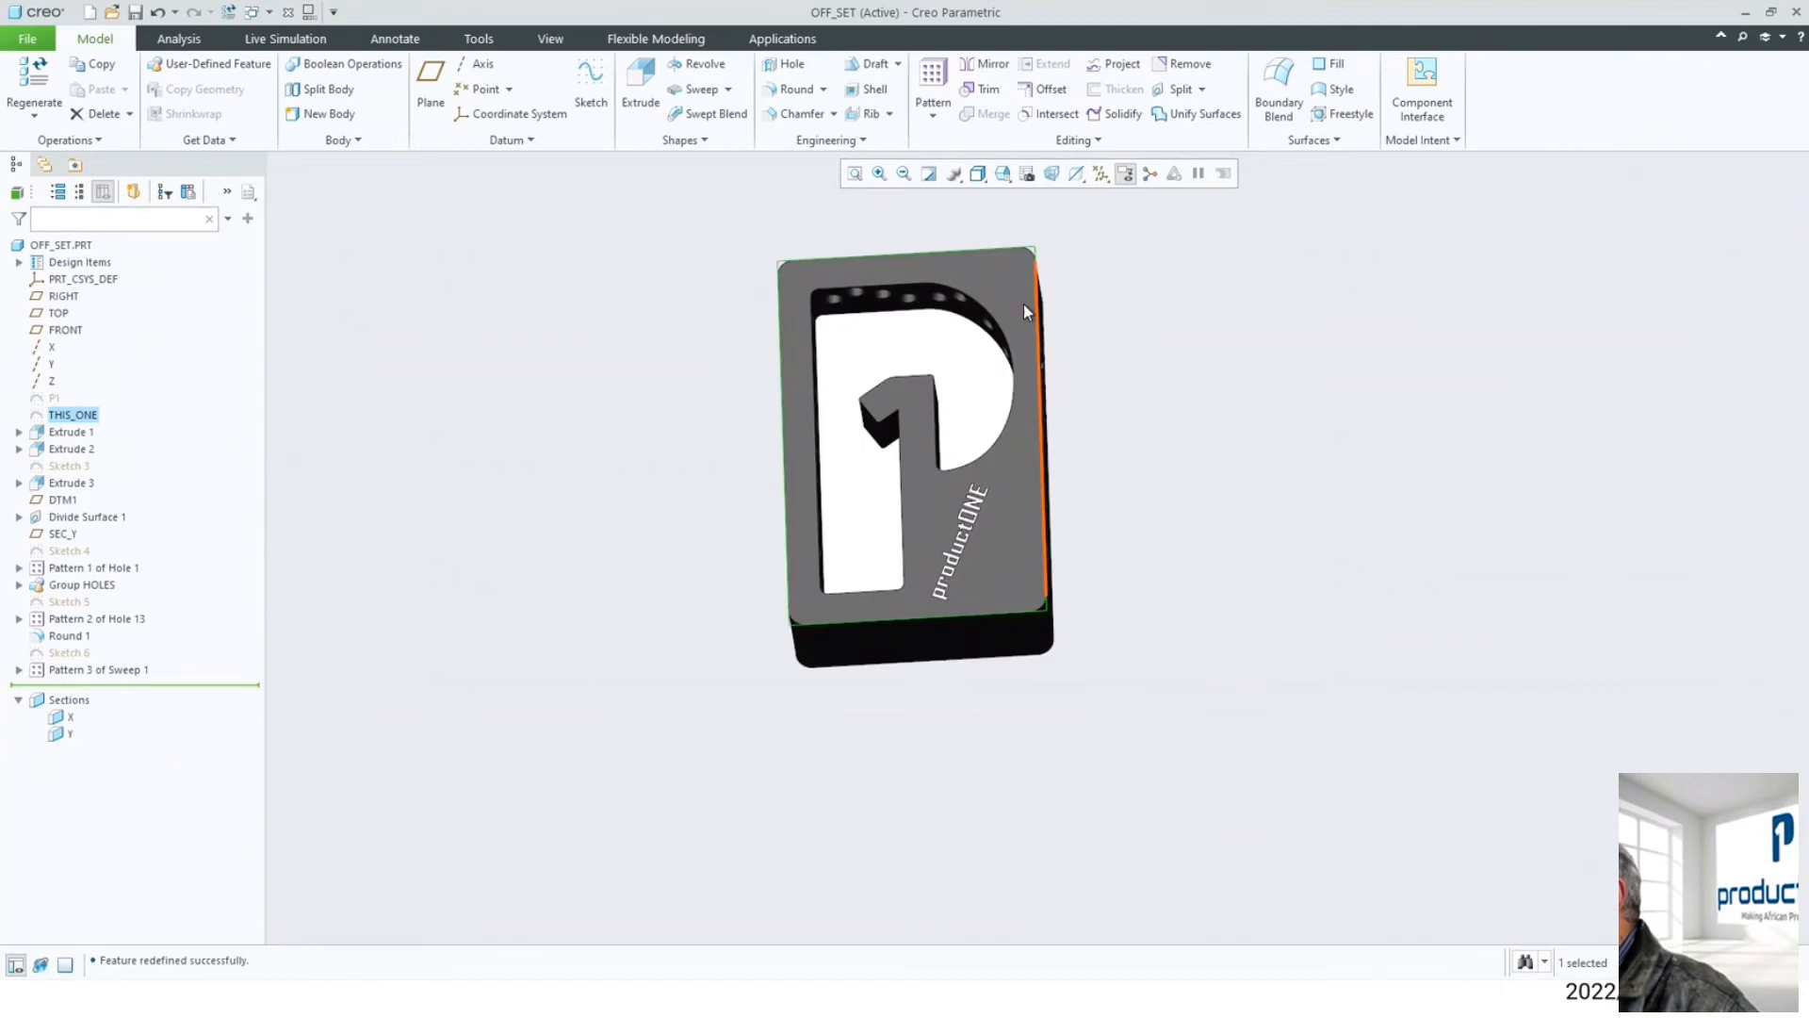
click(1003, 173)
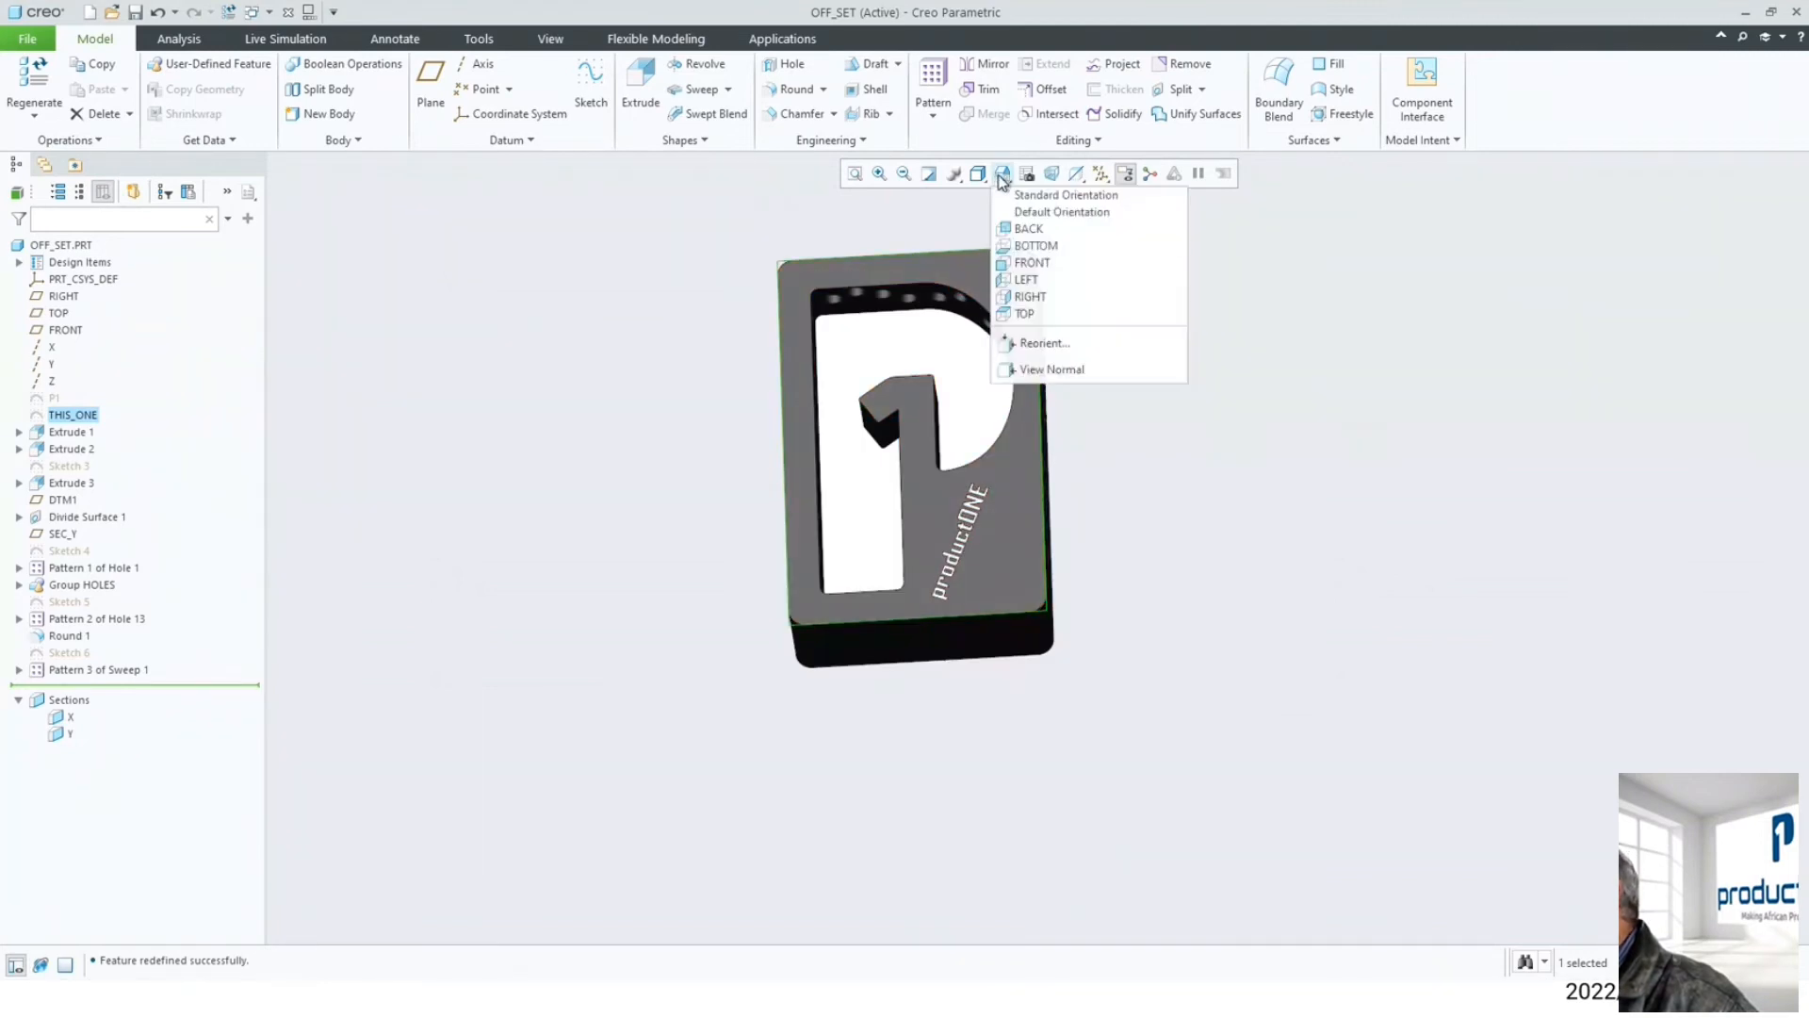
click(1035, 262)
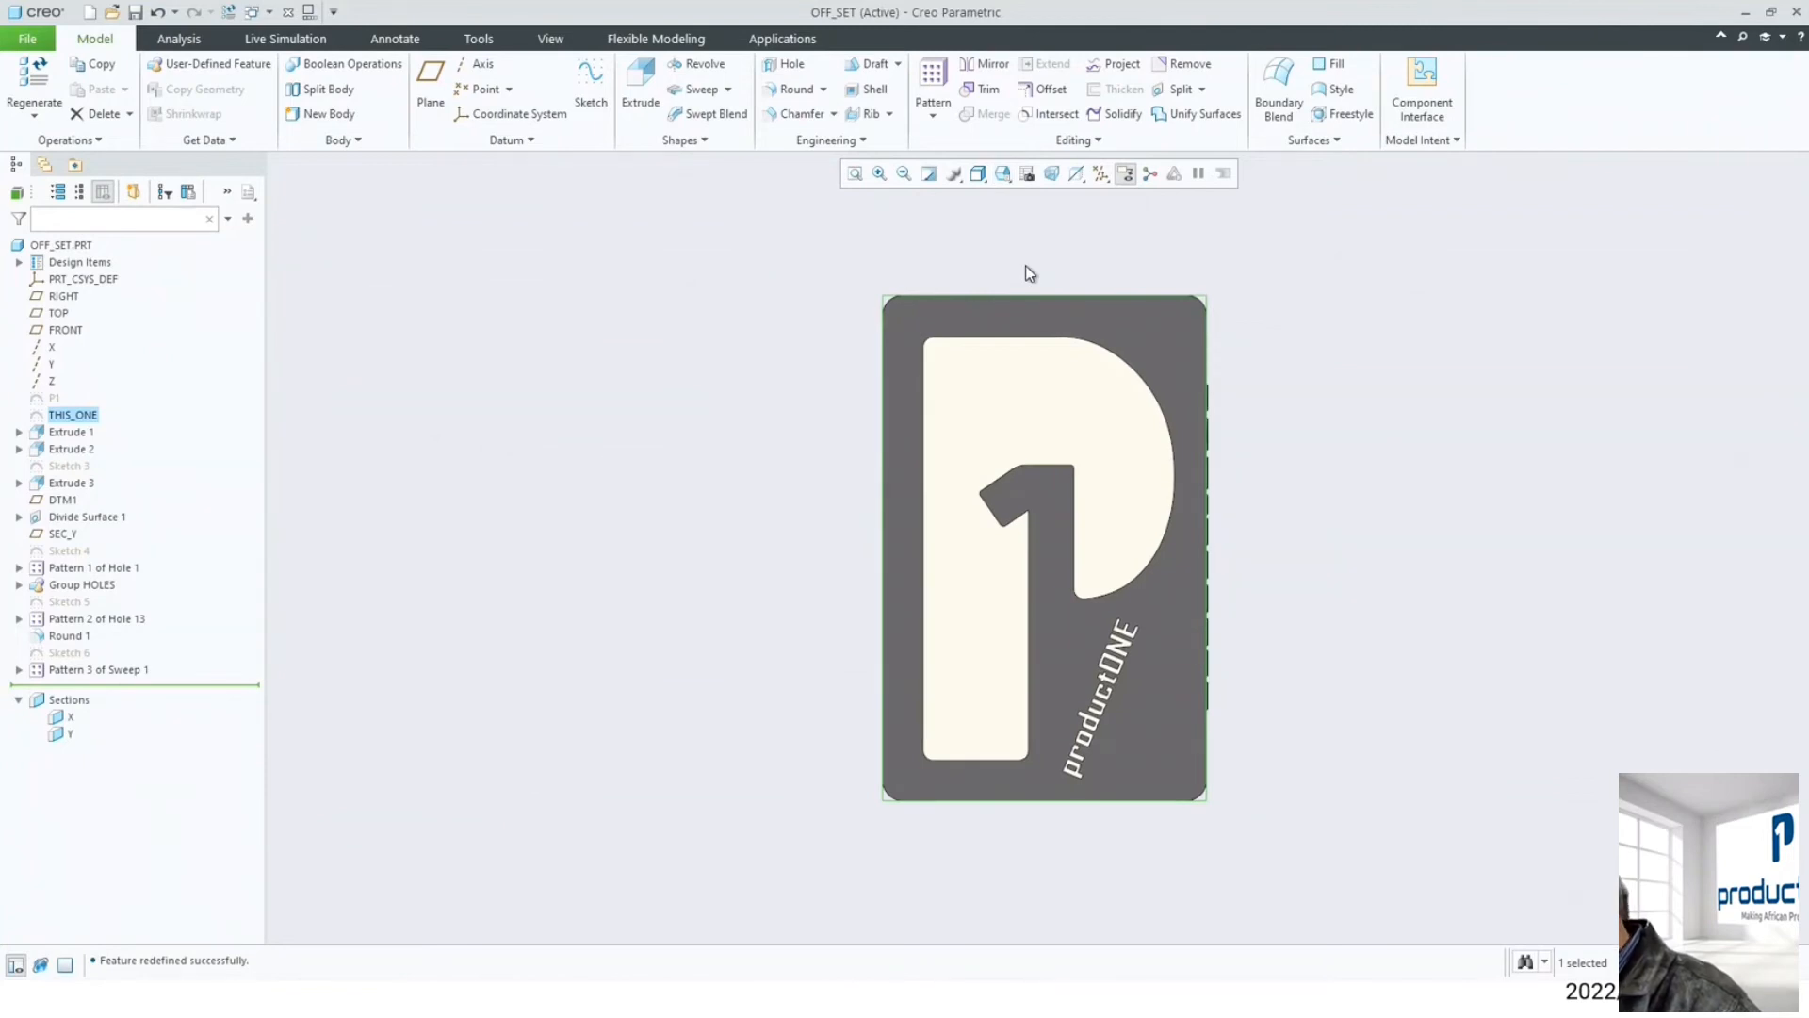
key(Down)
key(Down)
key(Down)
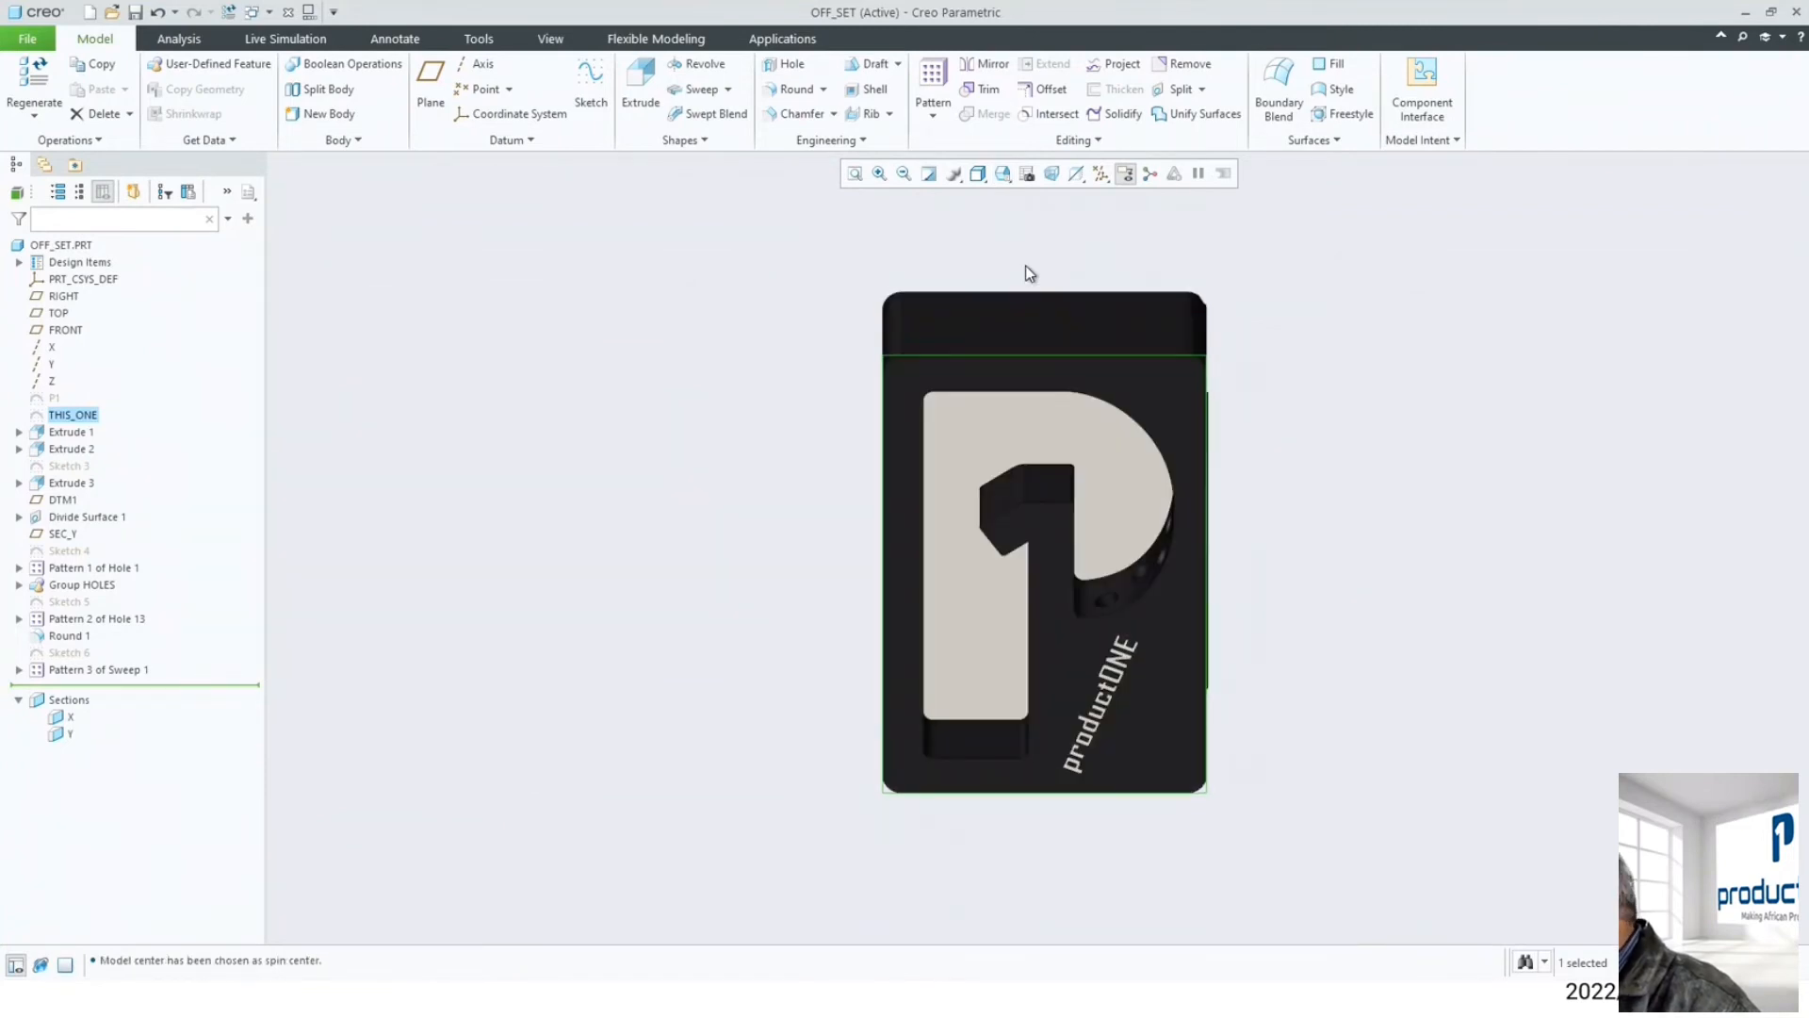
key(Down)
key(Down)
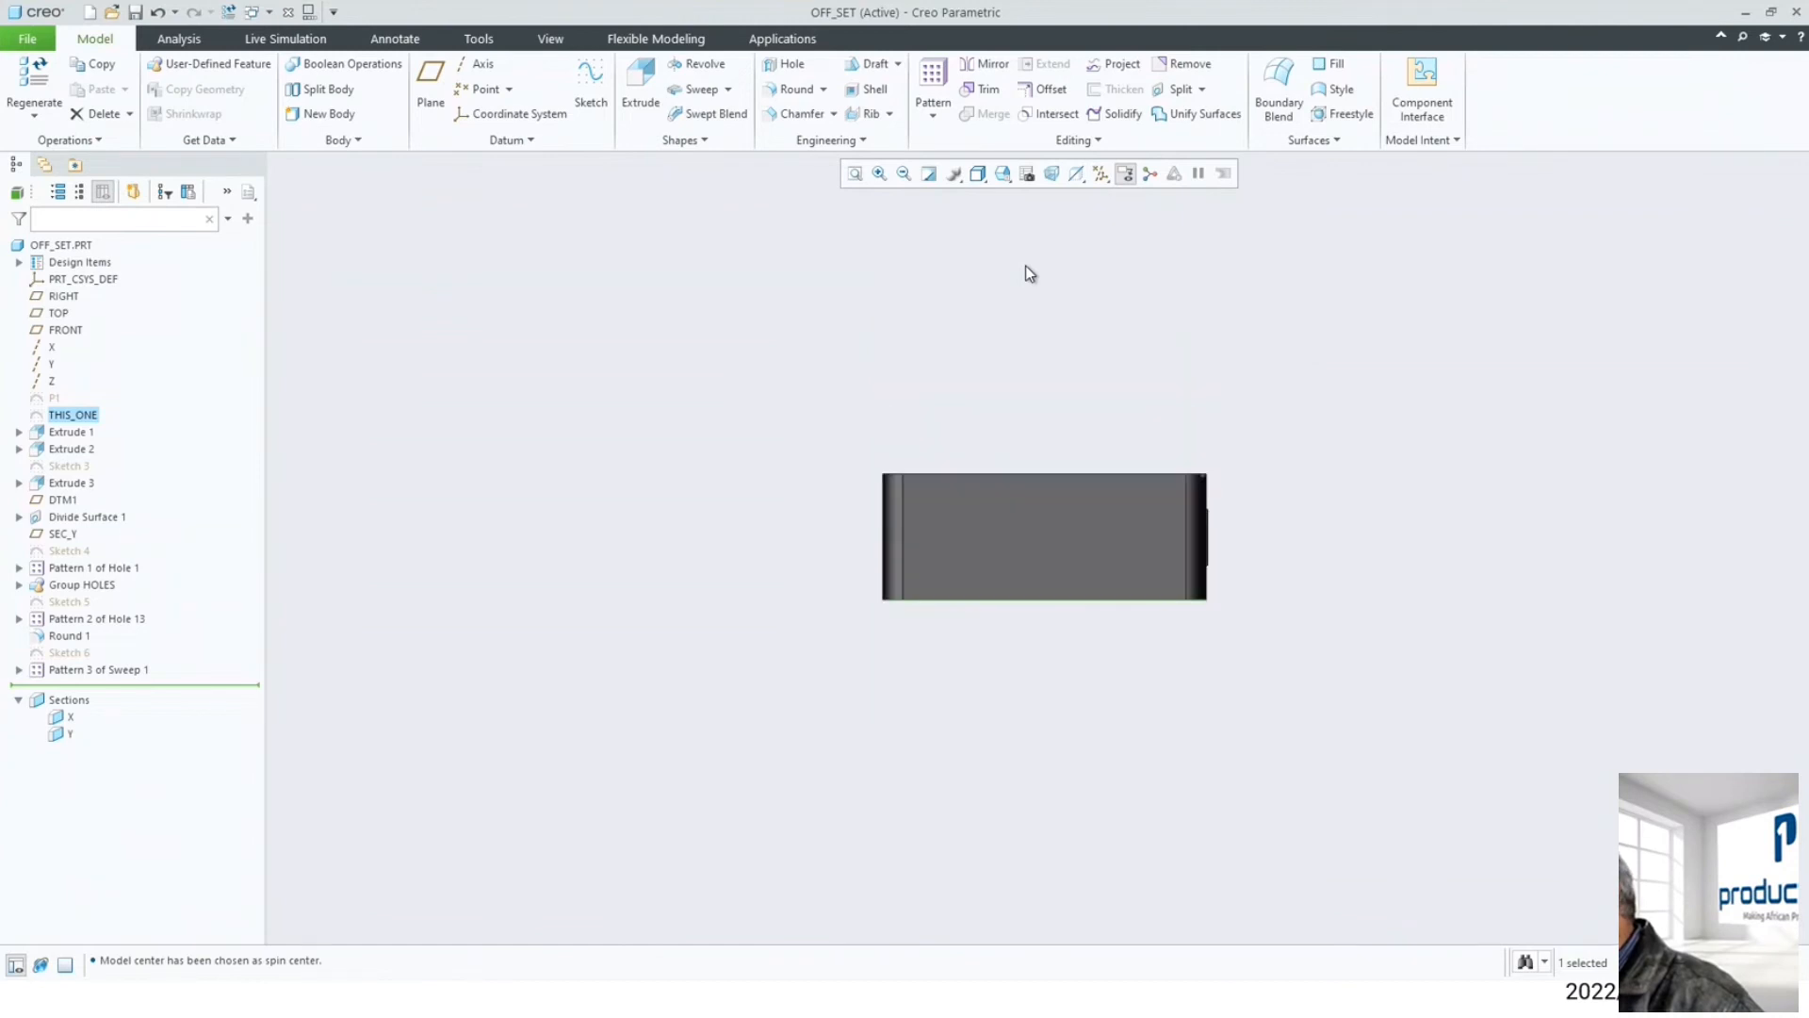
key(Down)
key(Down)
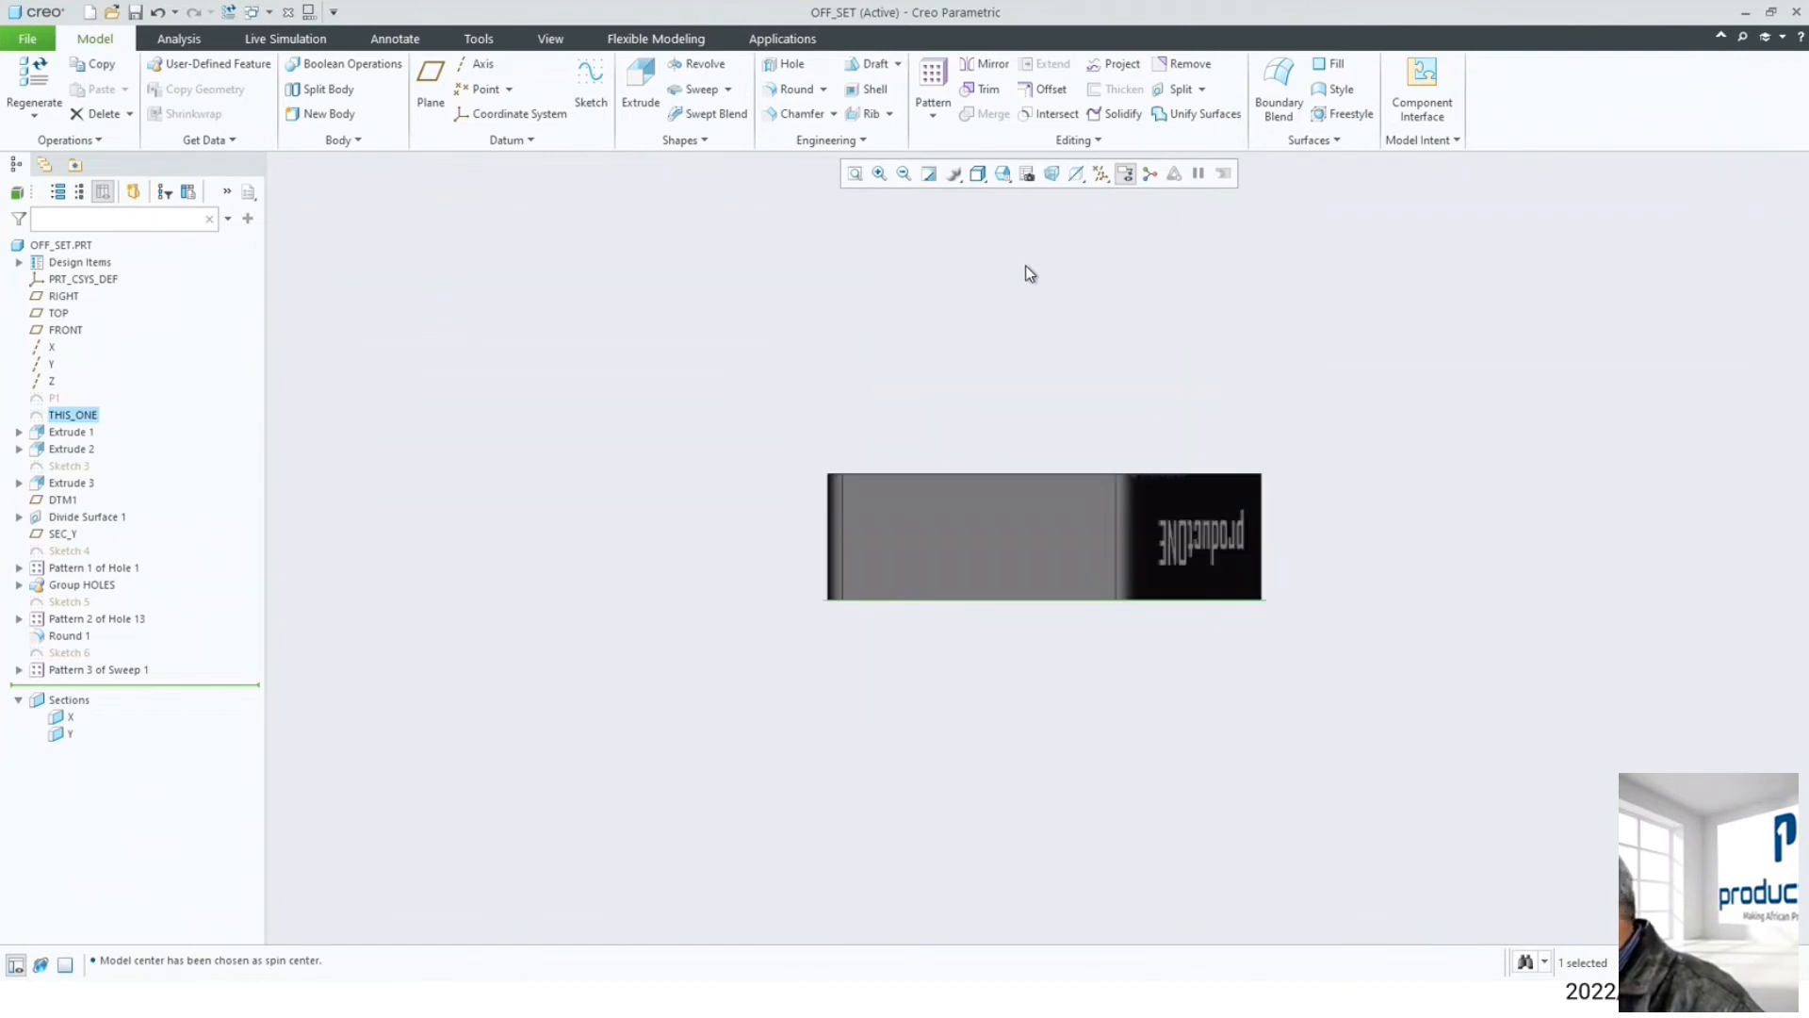
key(Left)
key(Left)
key(Left)
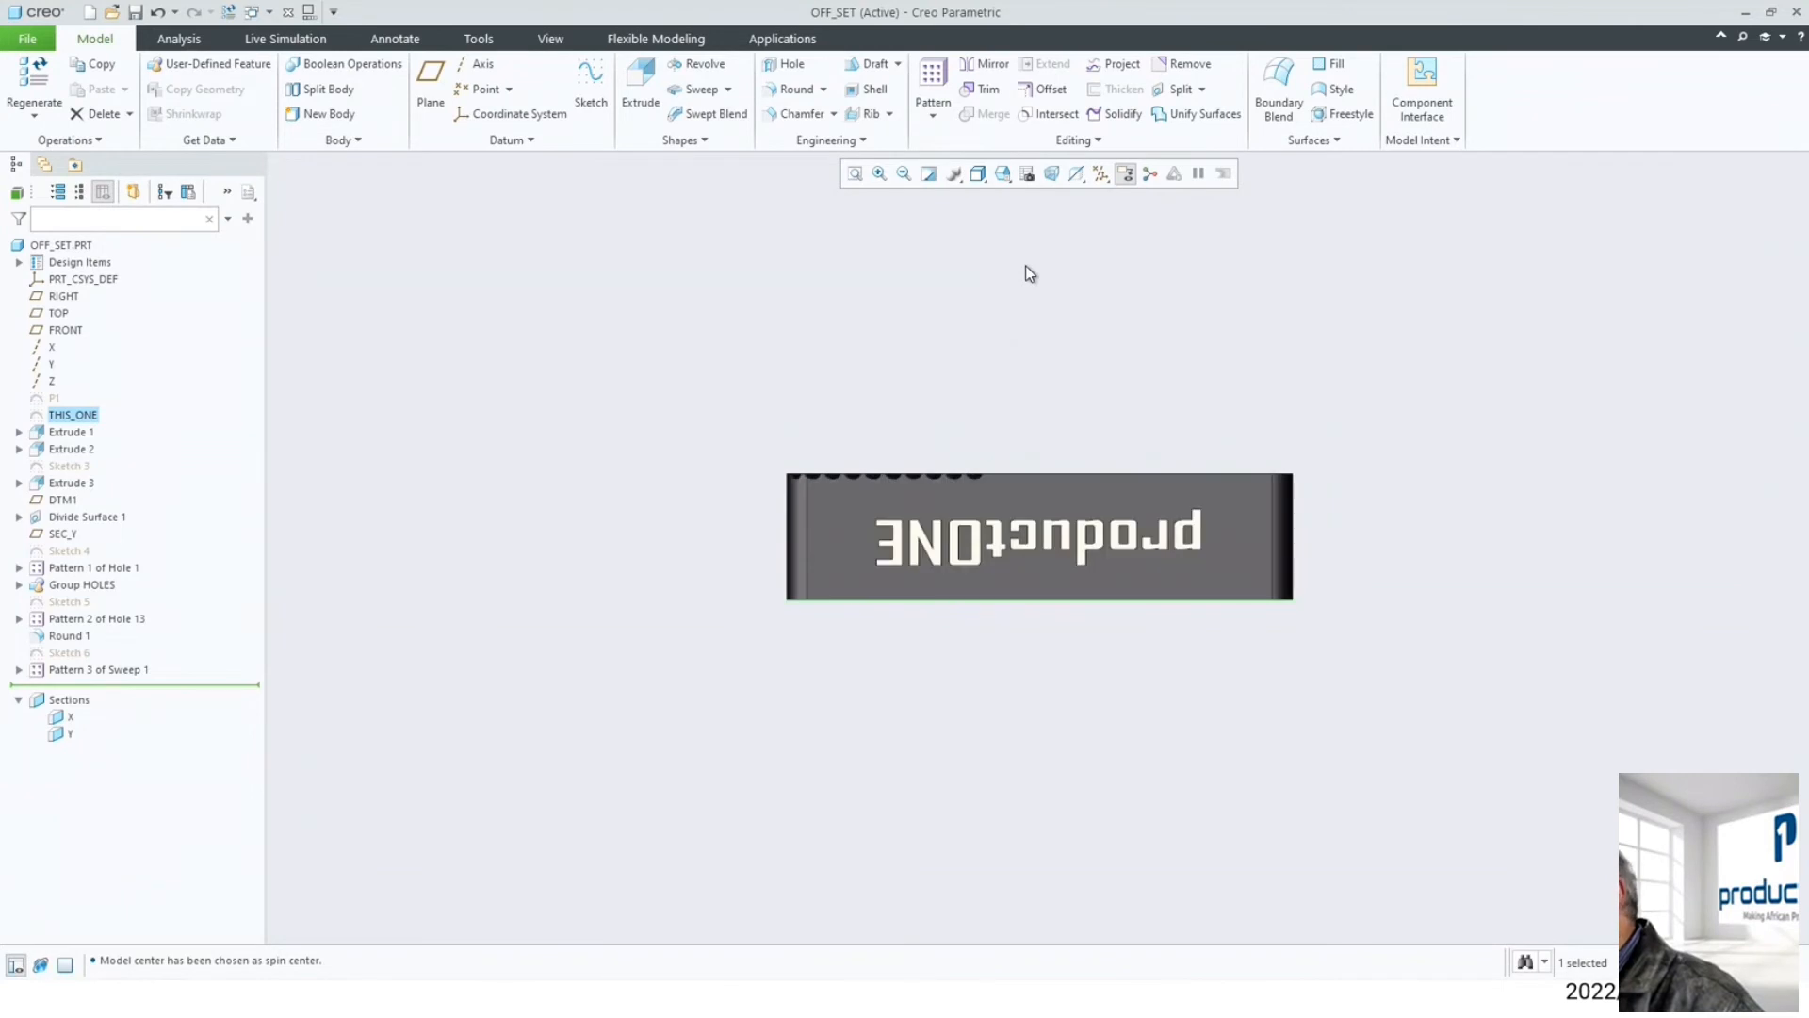
key(Down)
key(Down)
key(Down)
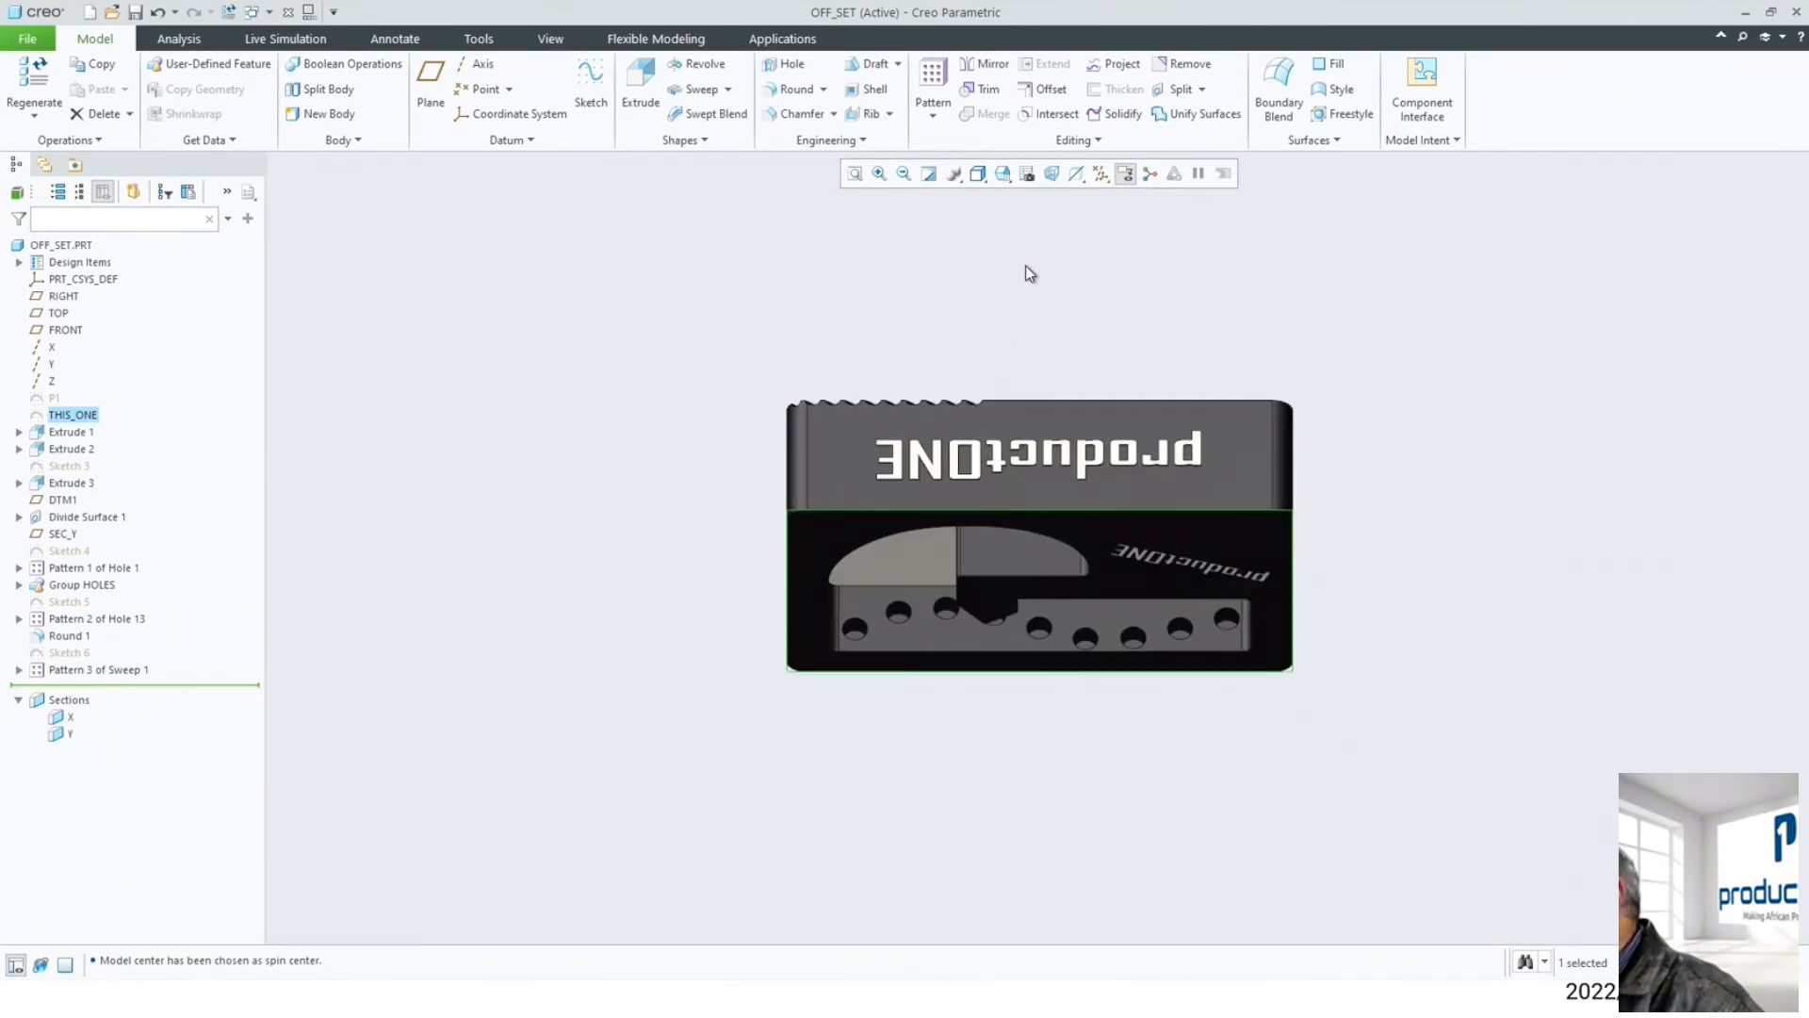
key(Down)
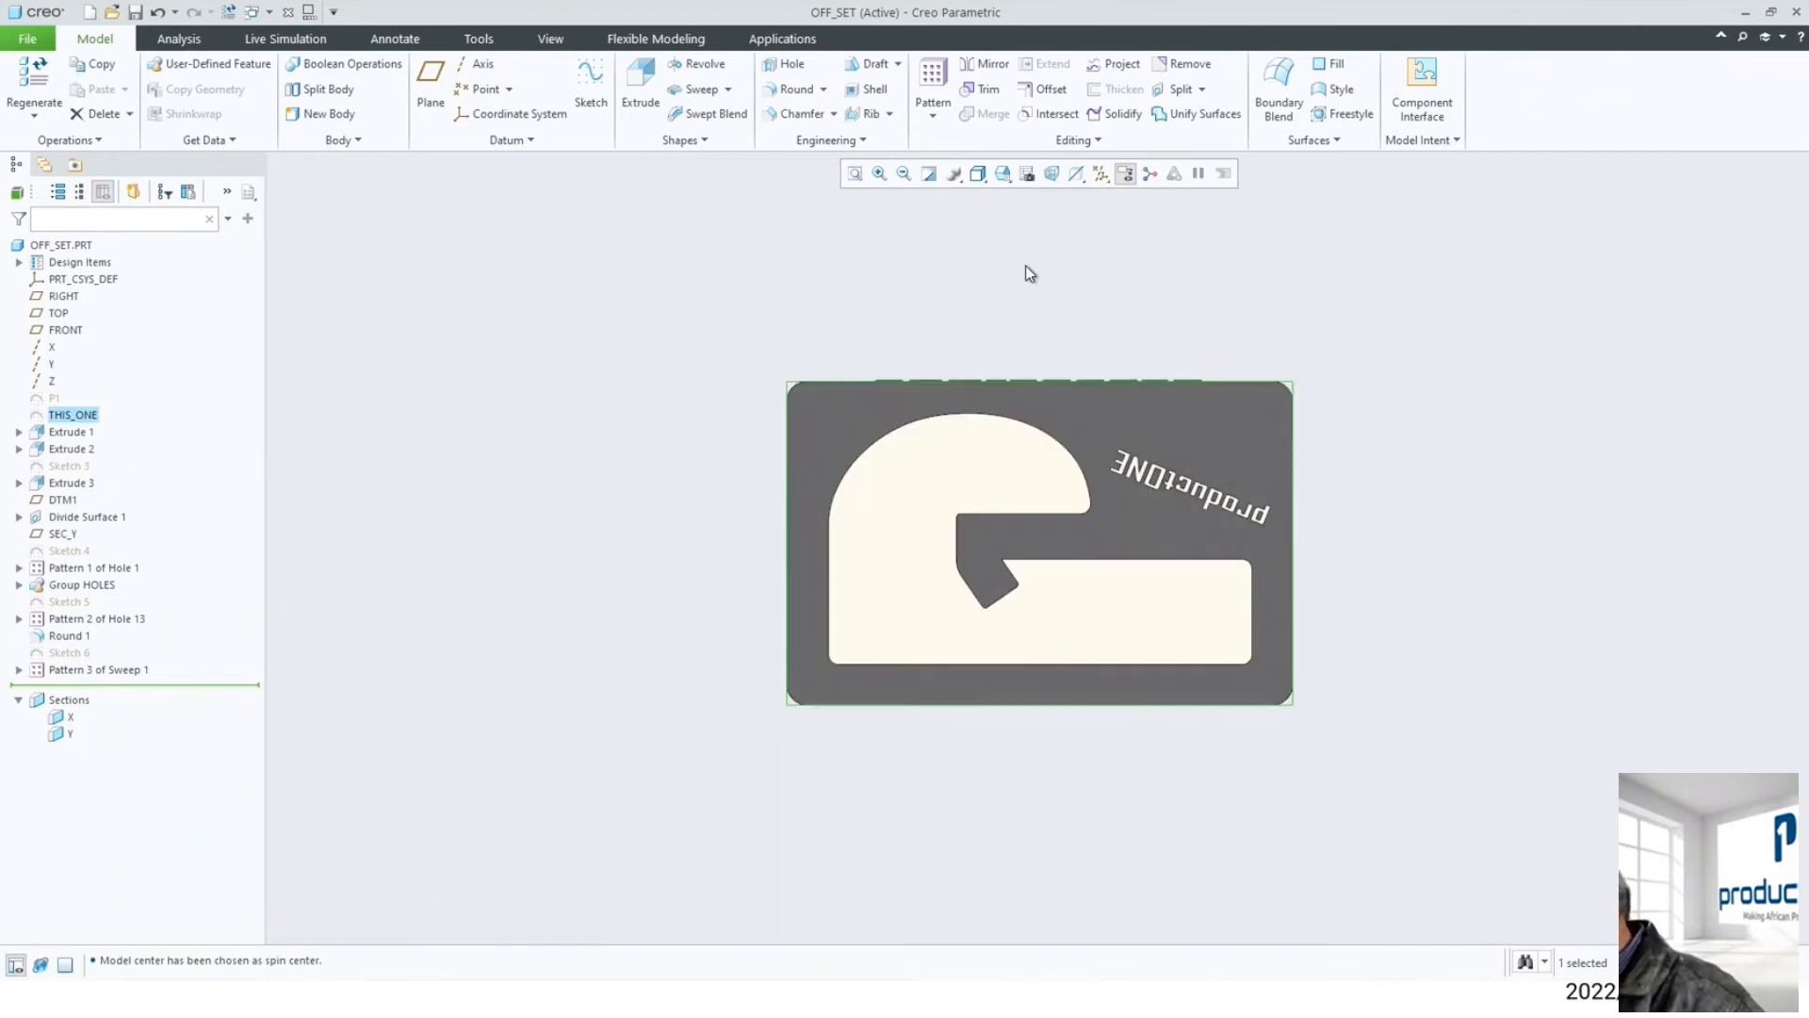
key(Right)
key(Right)
key(Right)
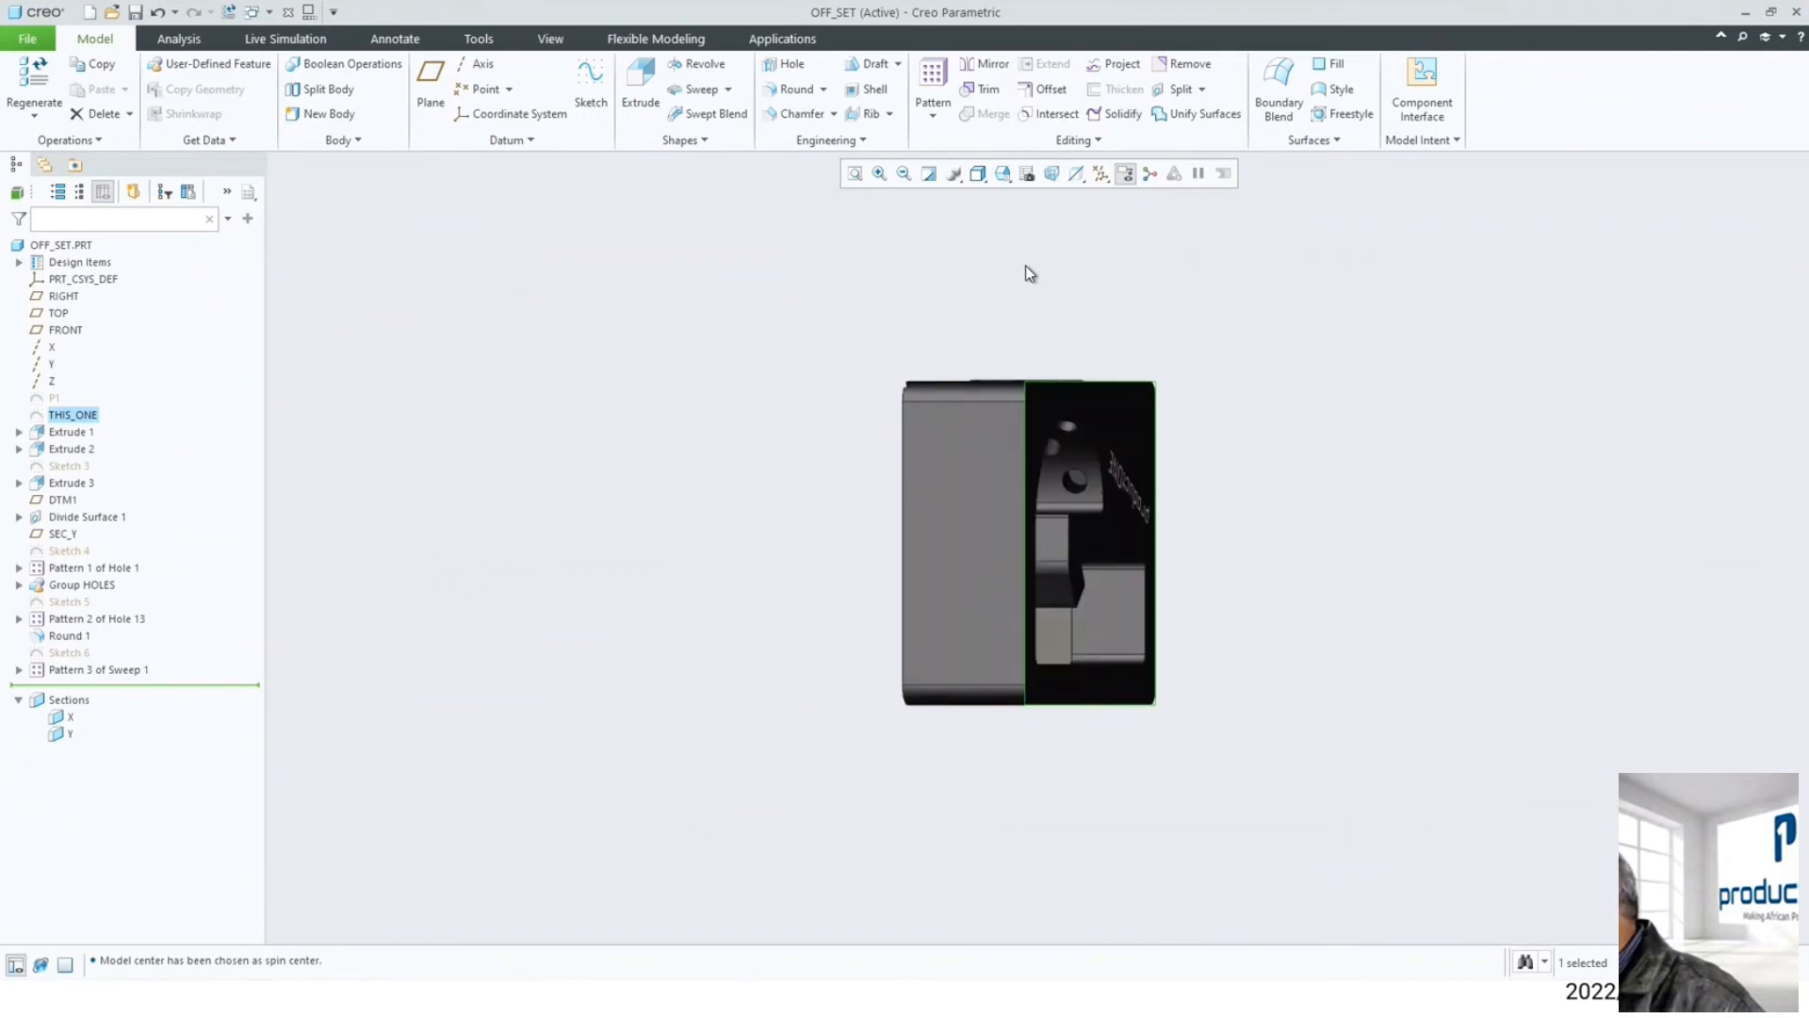
key(Right)
middle_drag(1042, 433, 929, 263)
- Set the default rotation angle for model display to 60 for the current session only, without saving a configuration file
click(27, 39)
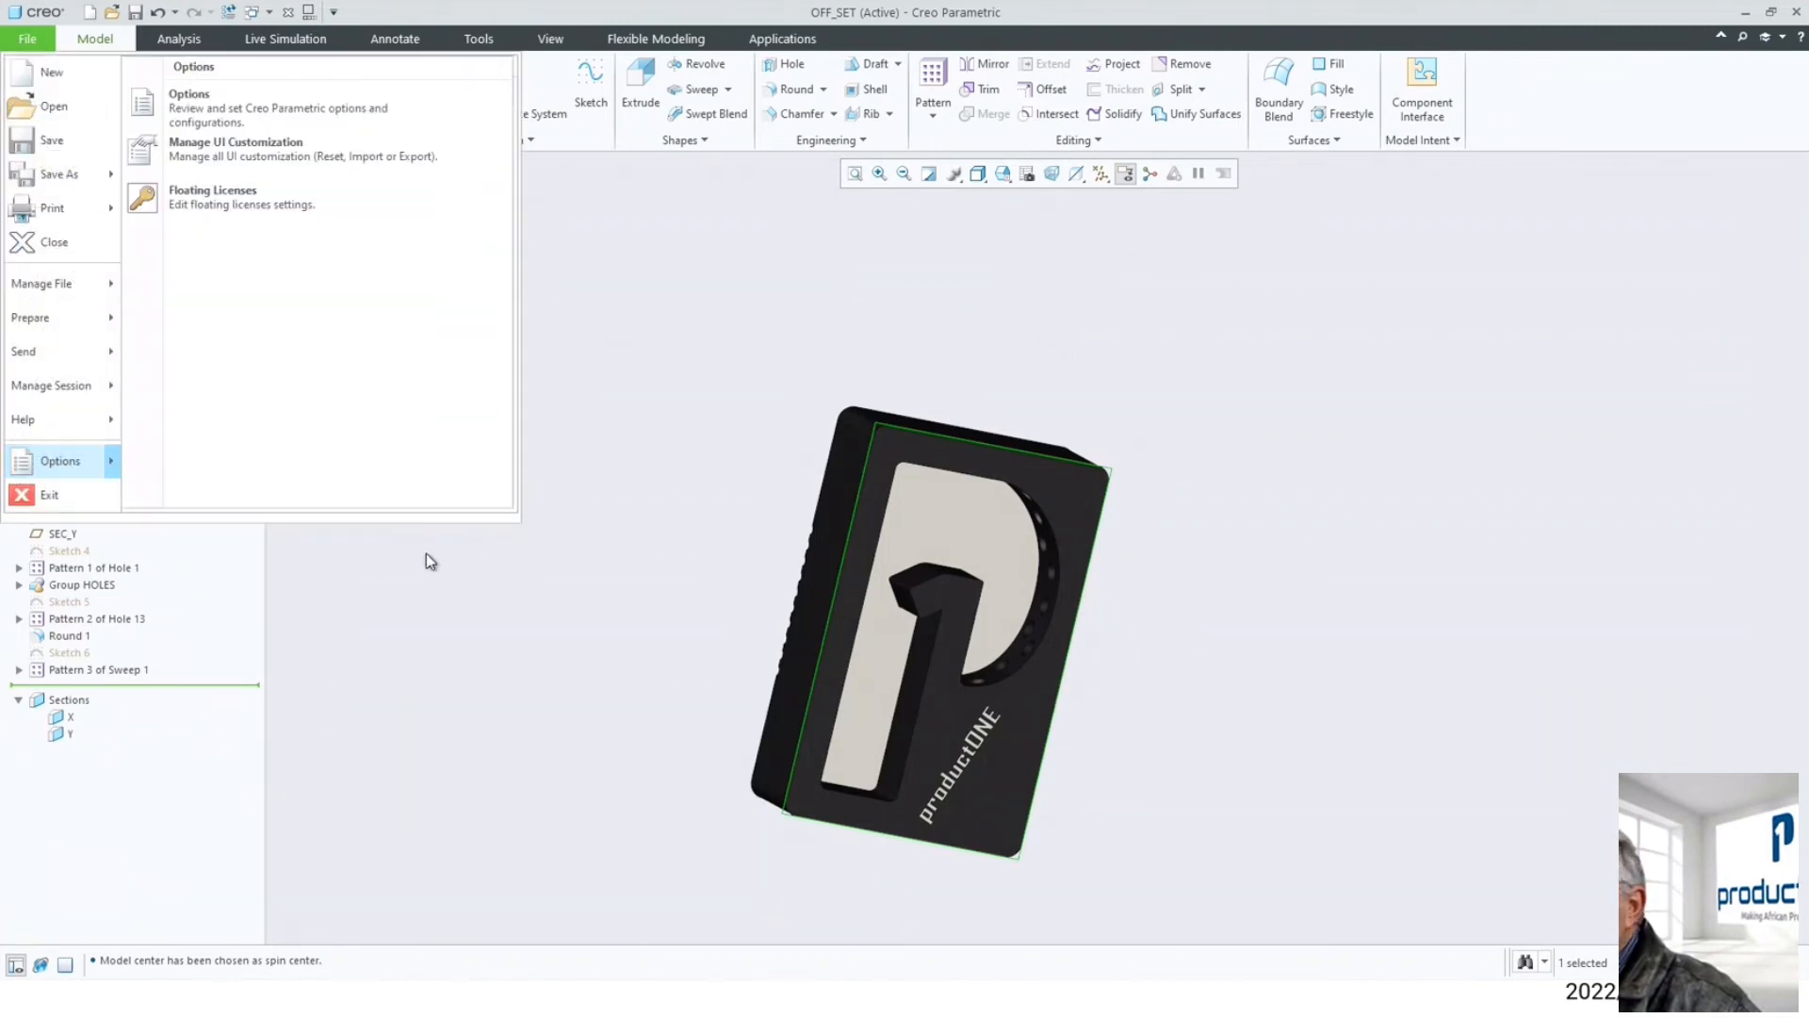
click(718, 373)
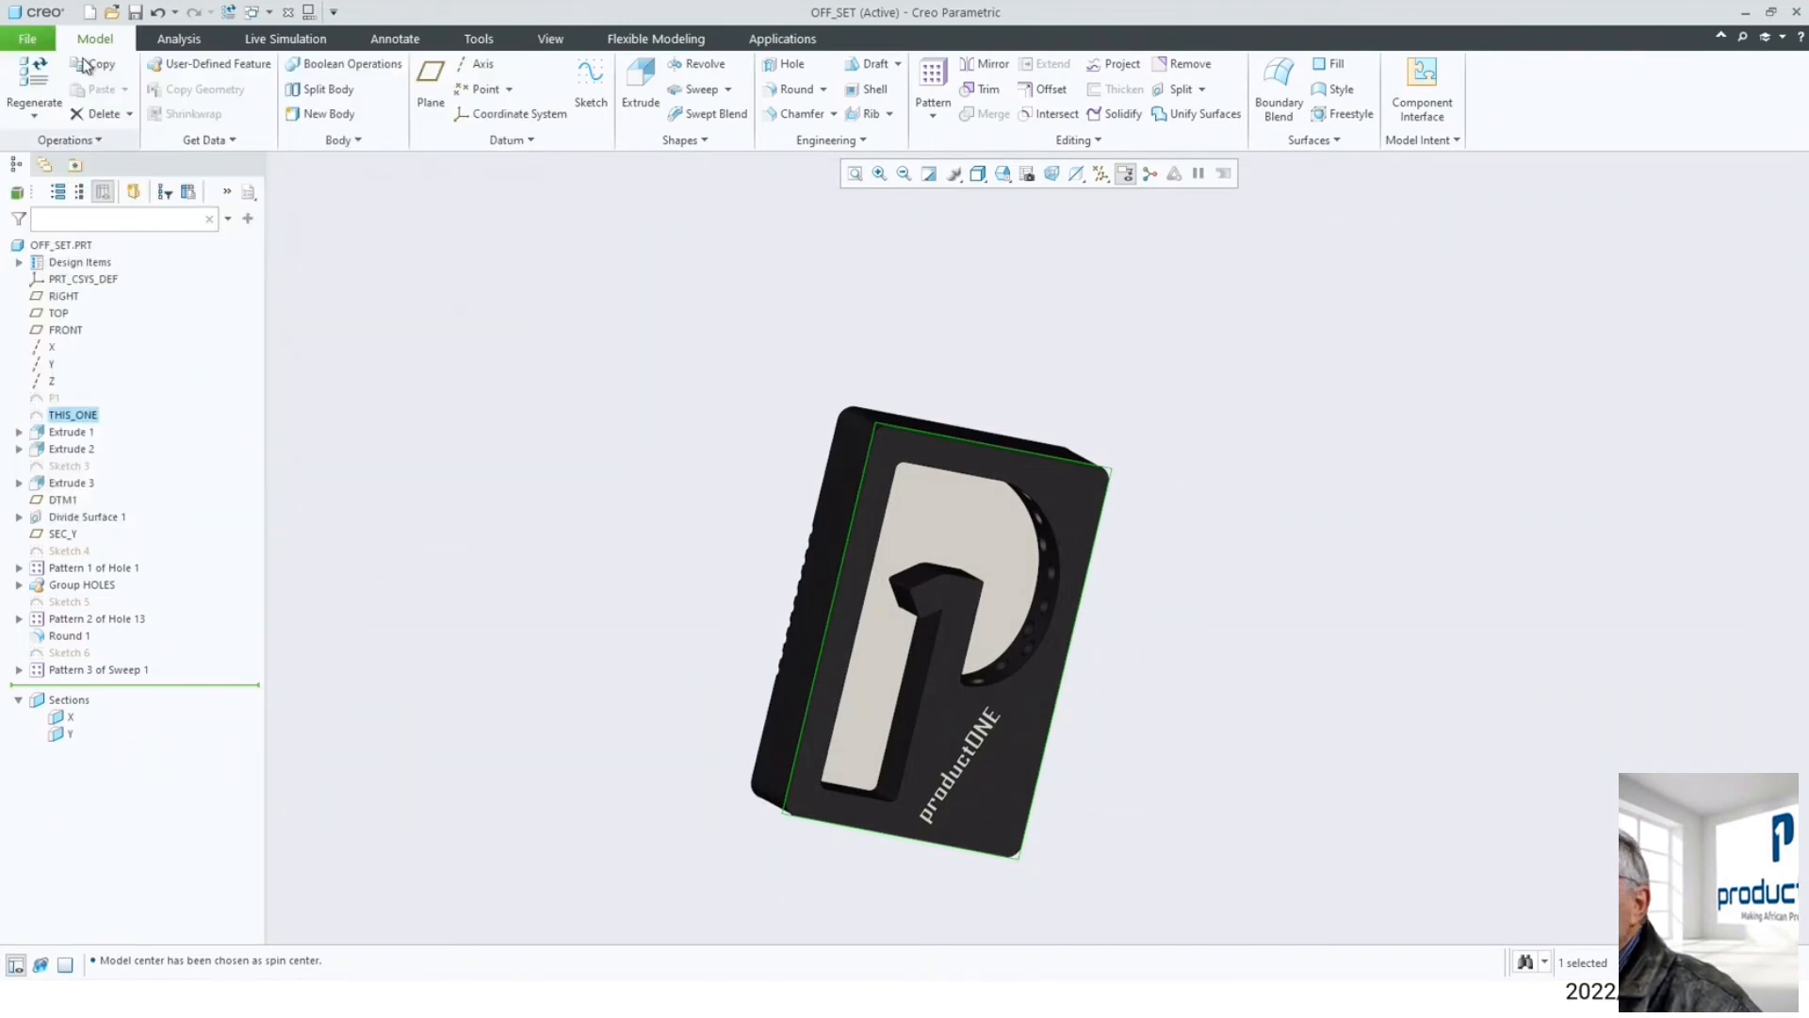
click(27, 39)
mouse_move(51, 465)
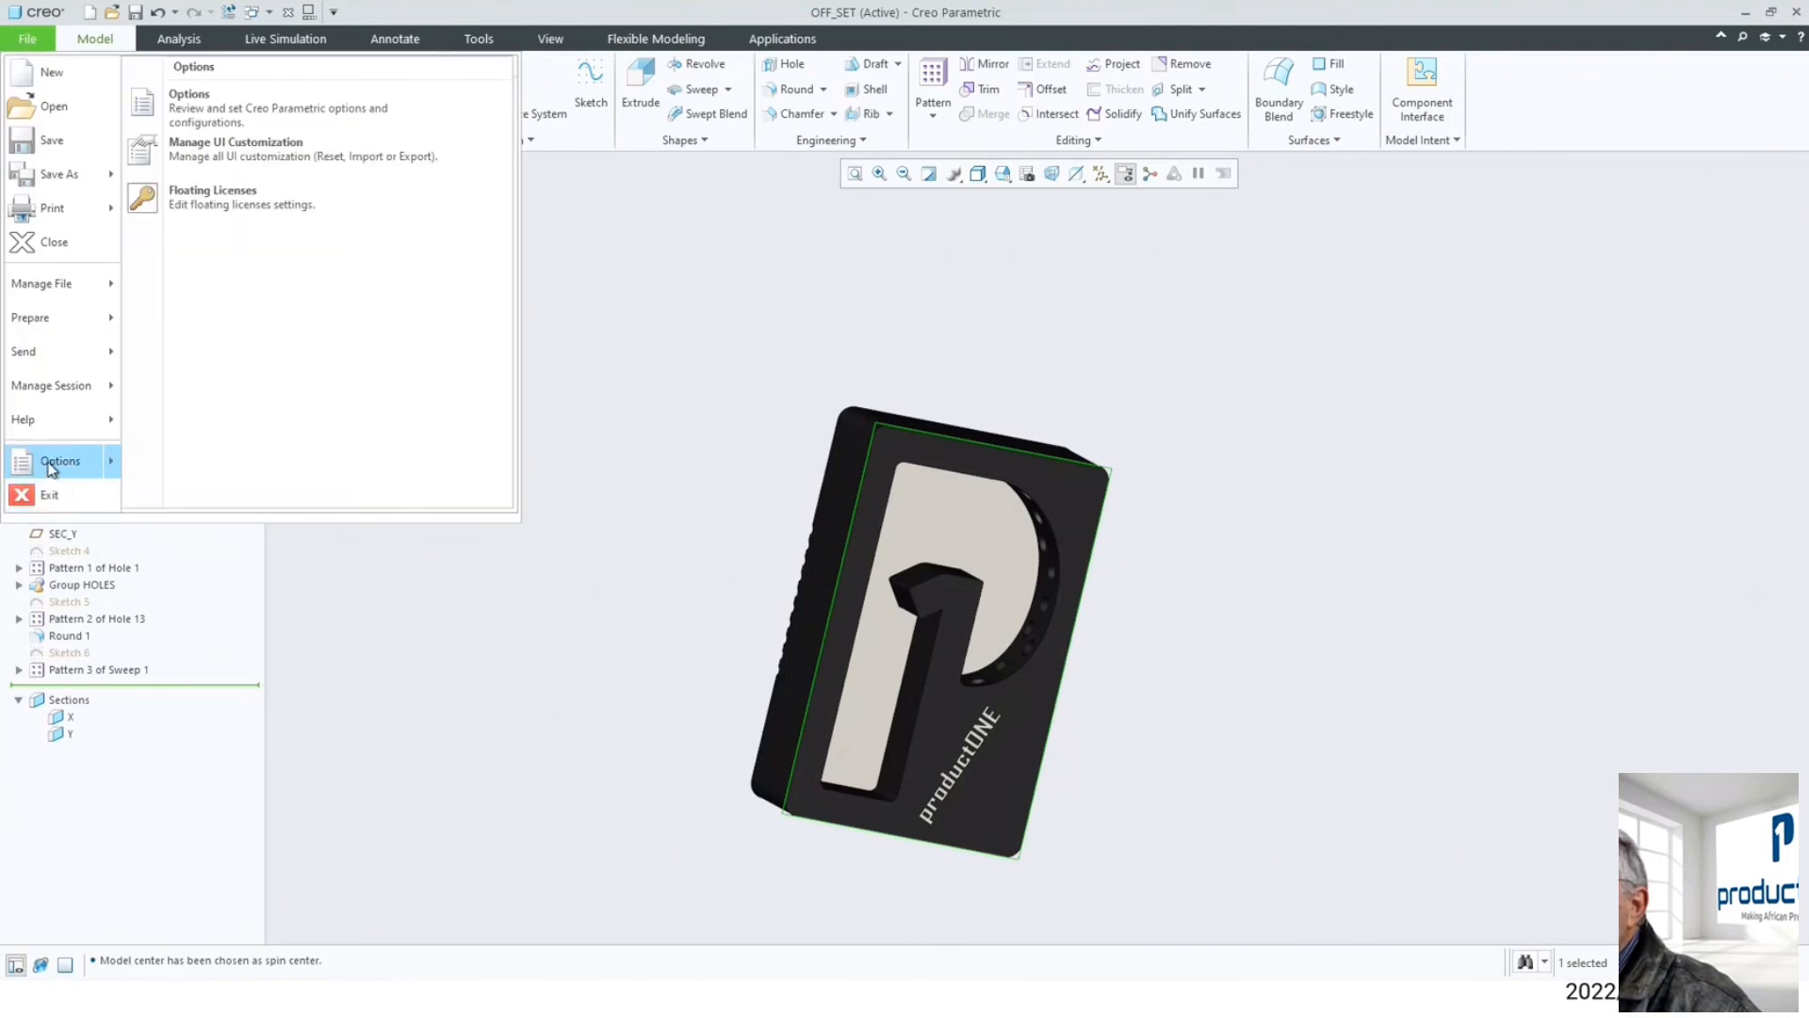
click(217, 105)
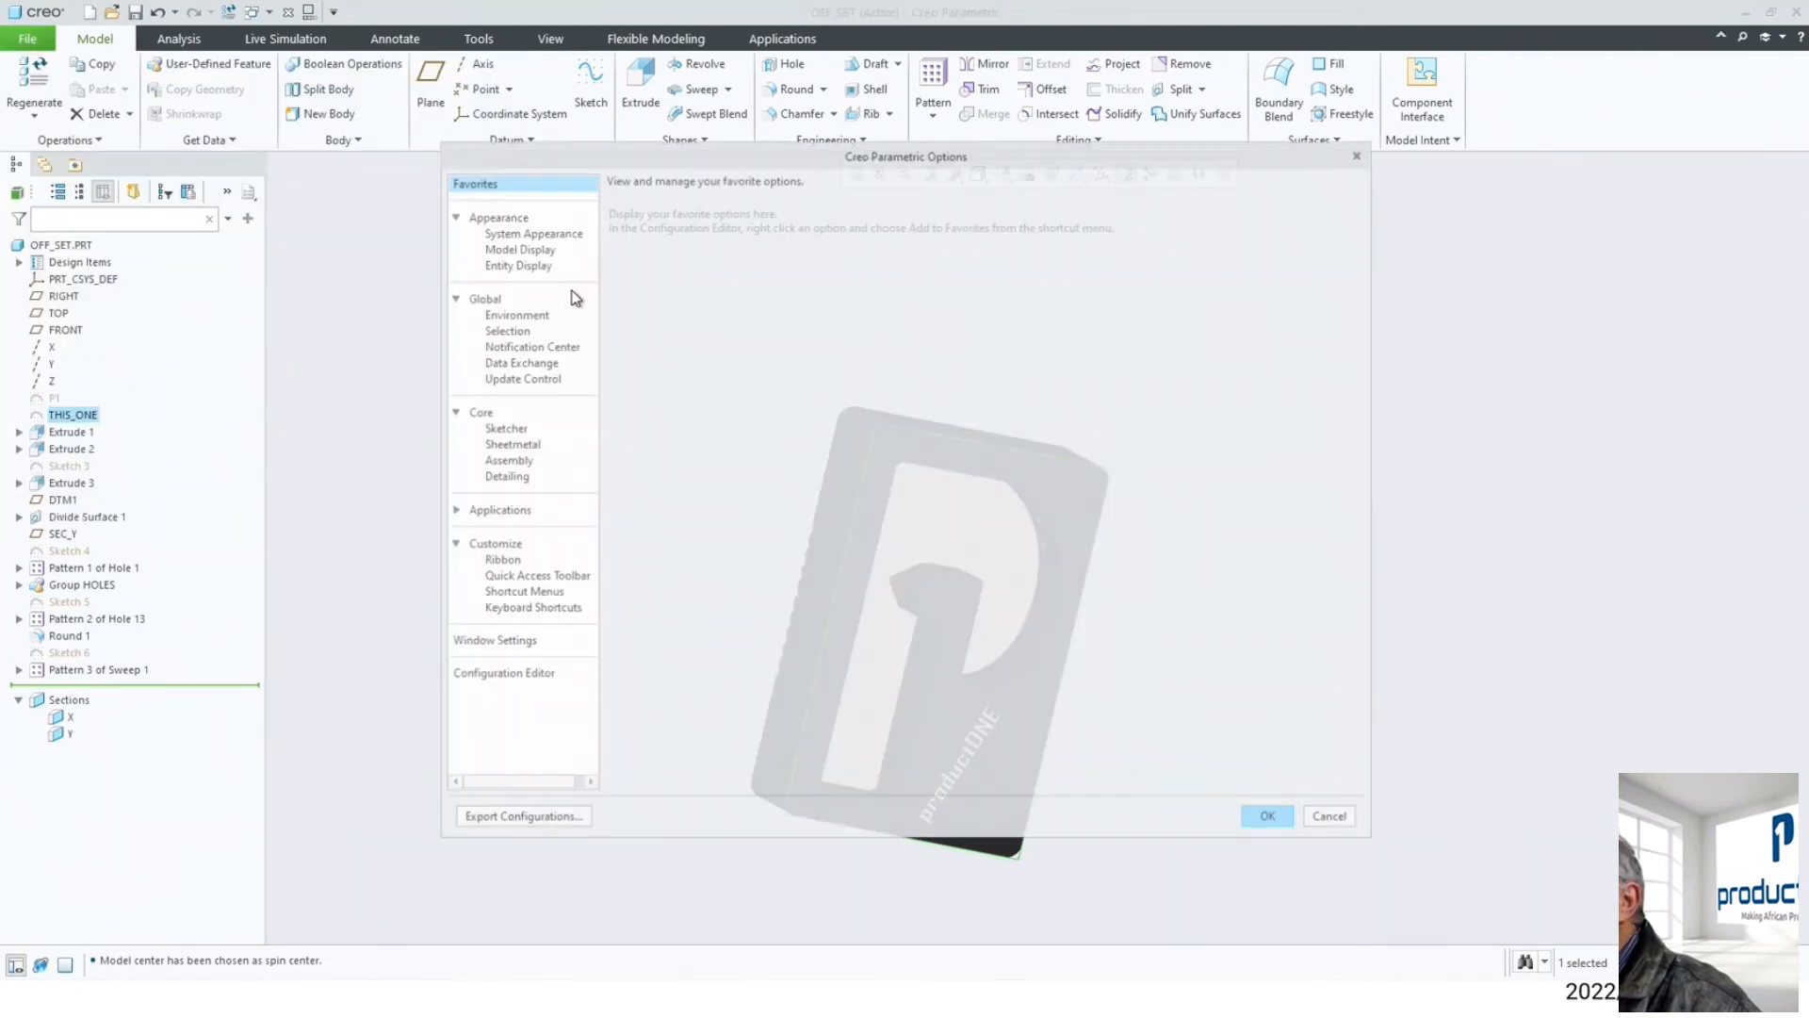
click(533, 249)
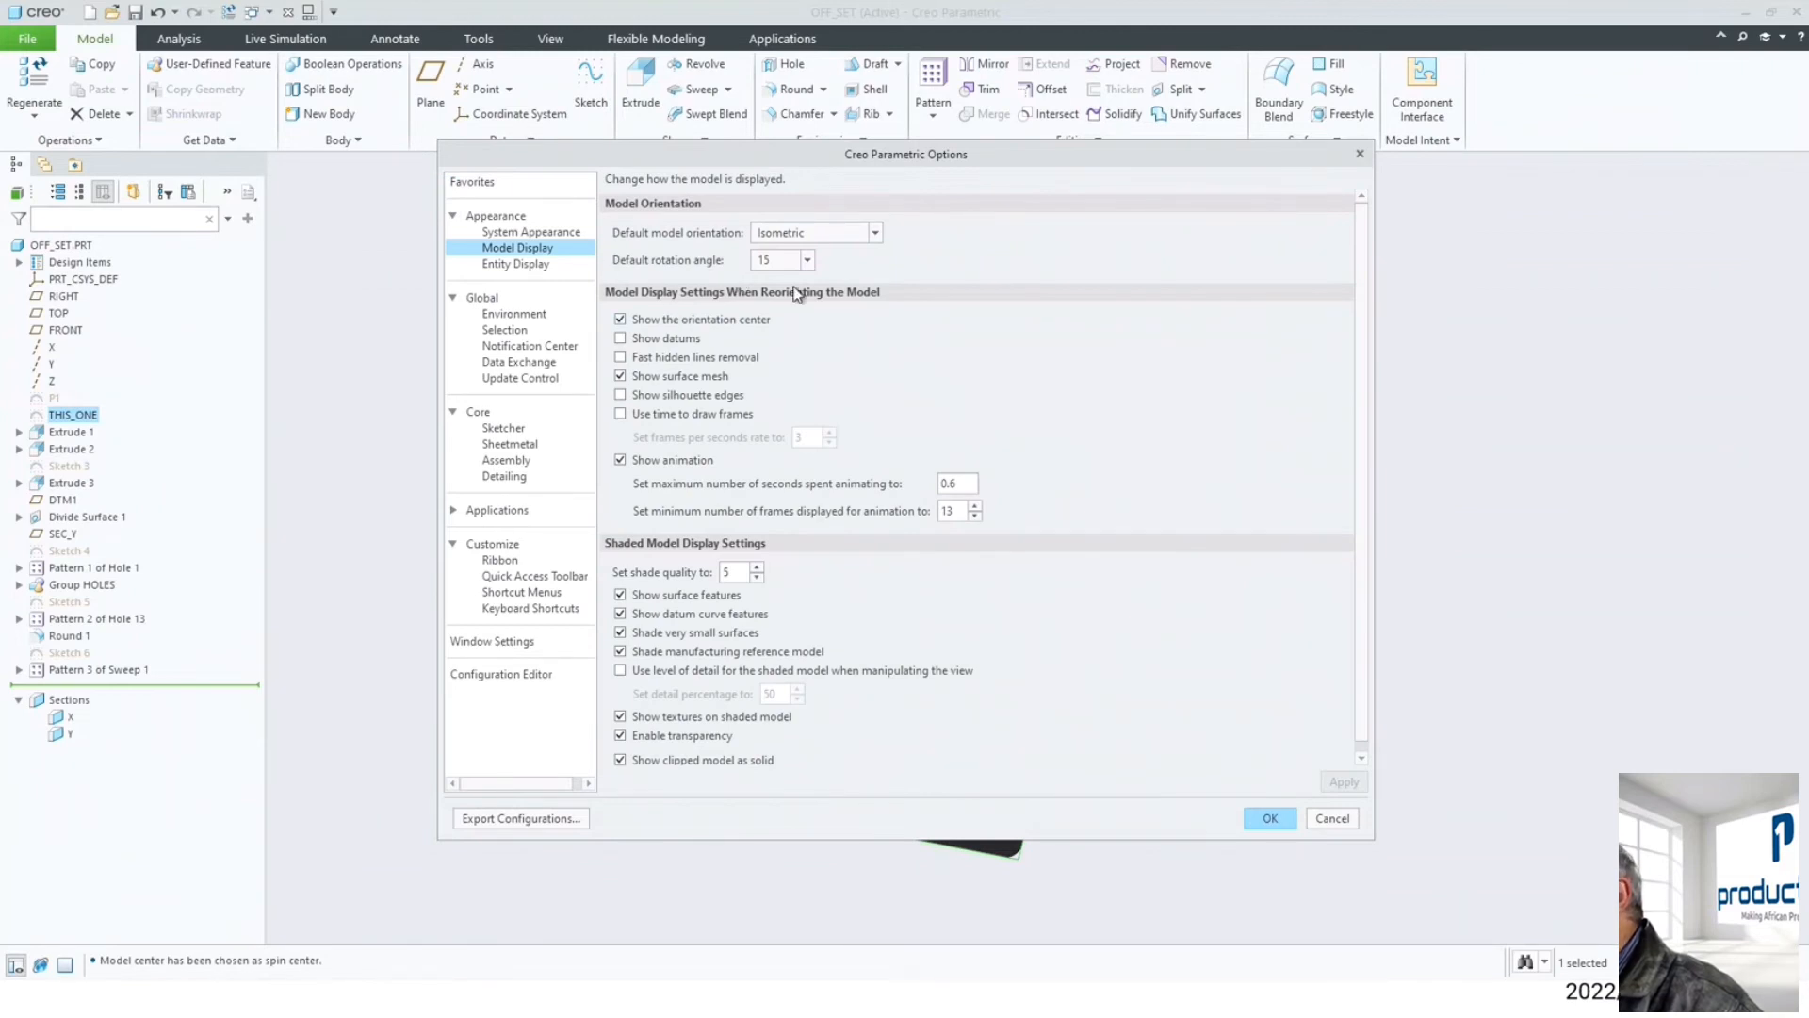
click(808, 260)
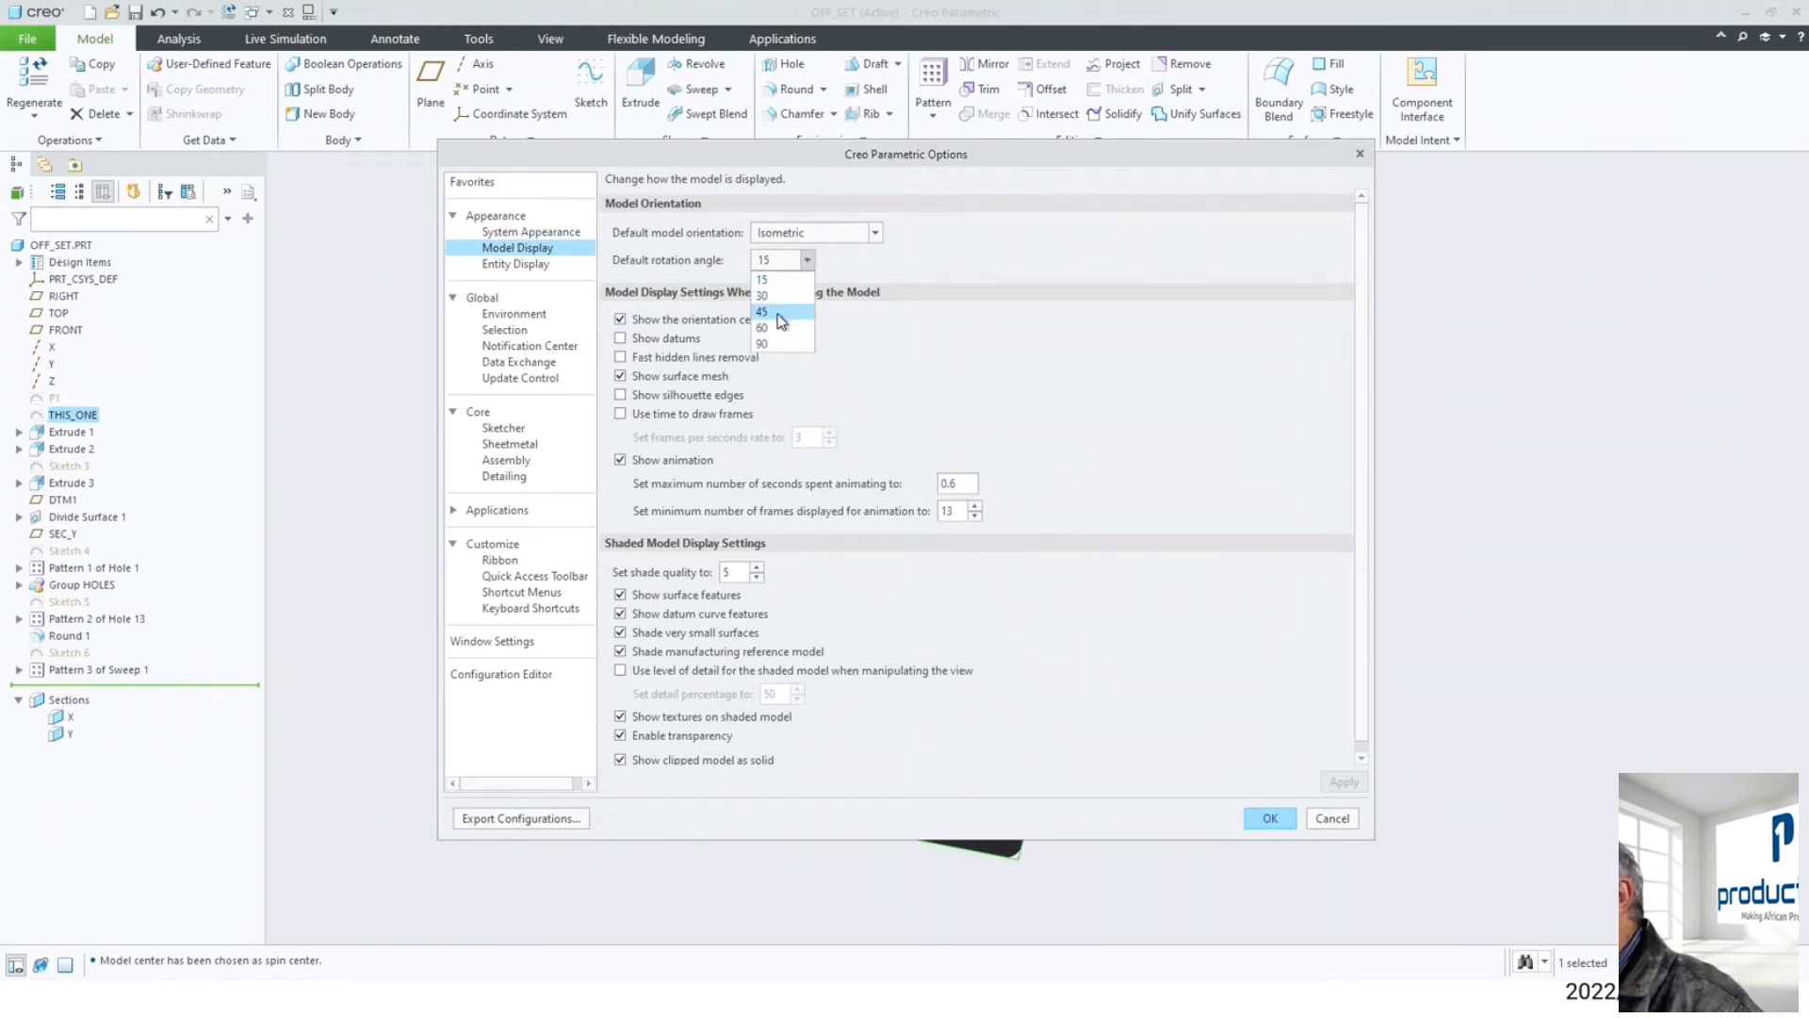
click(775, 327)
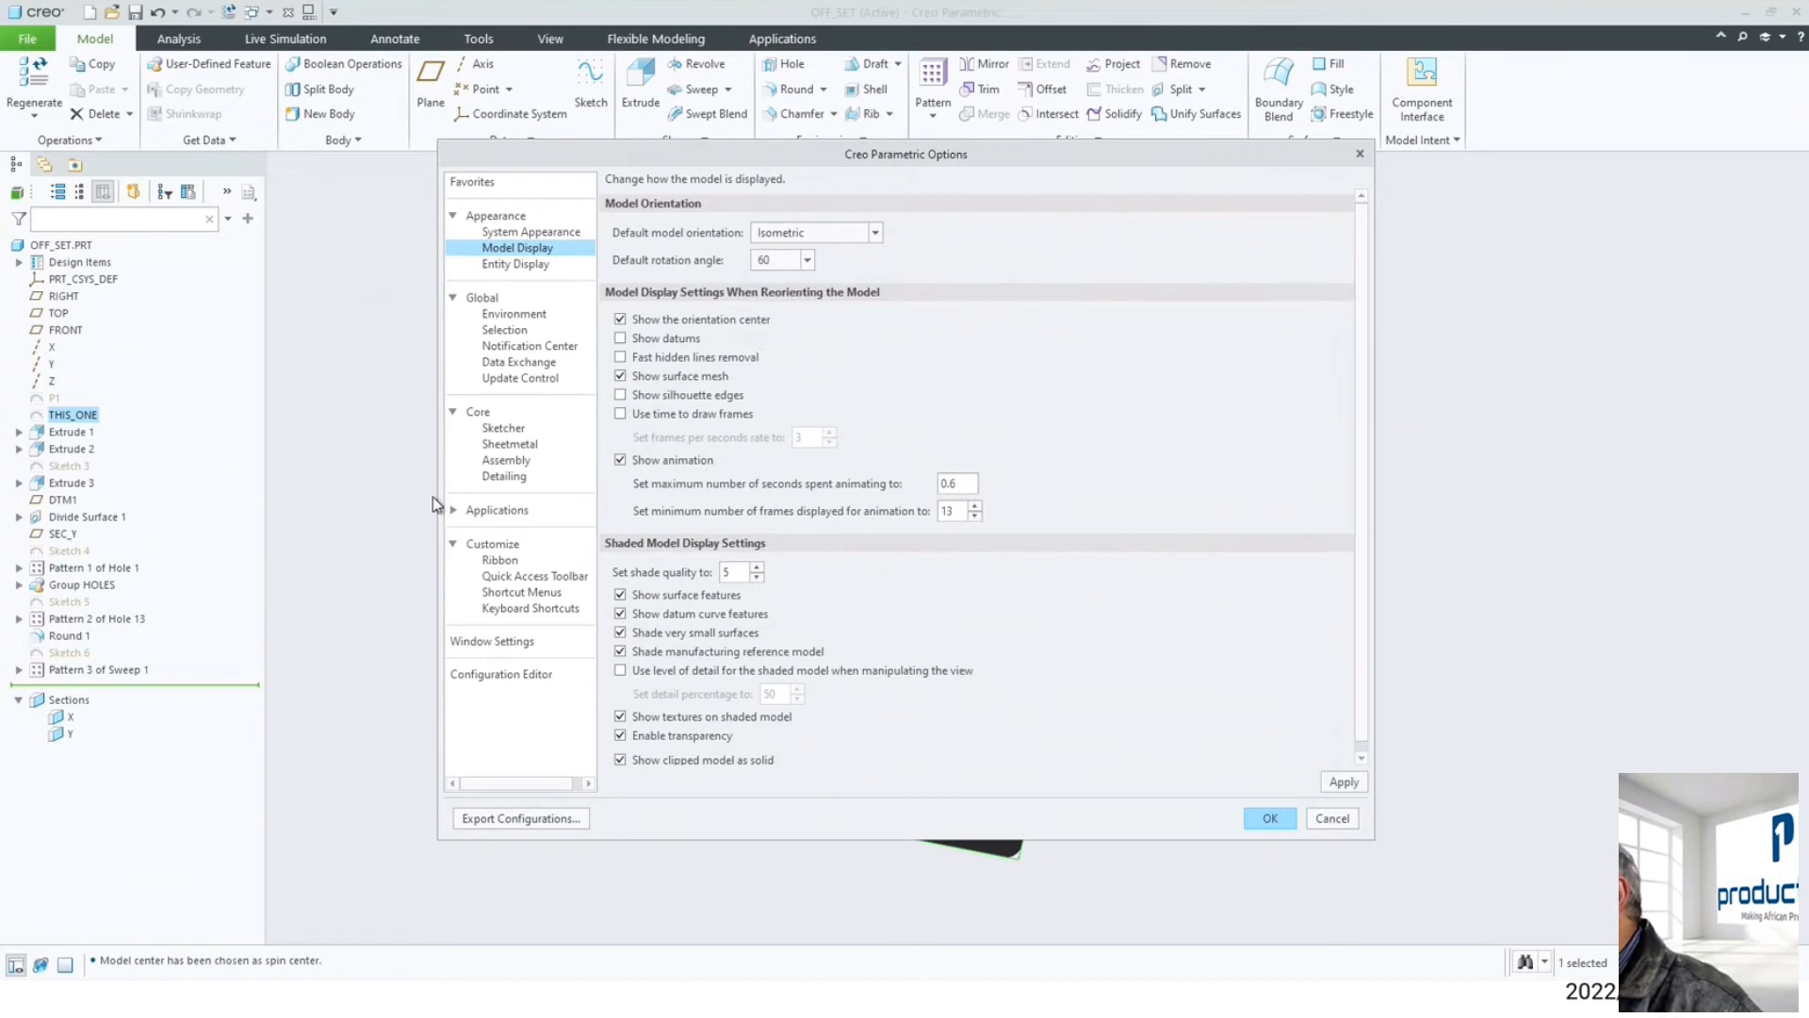
click(1271, 818)
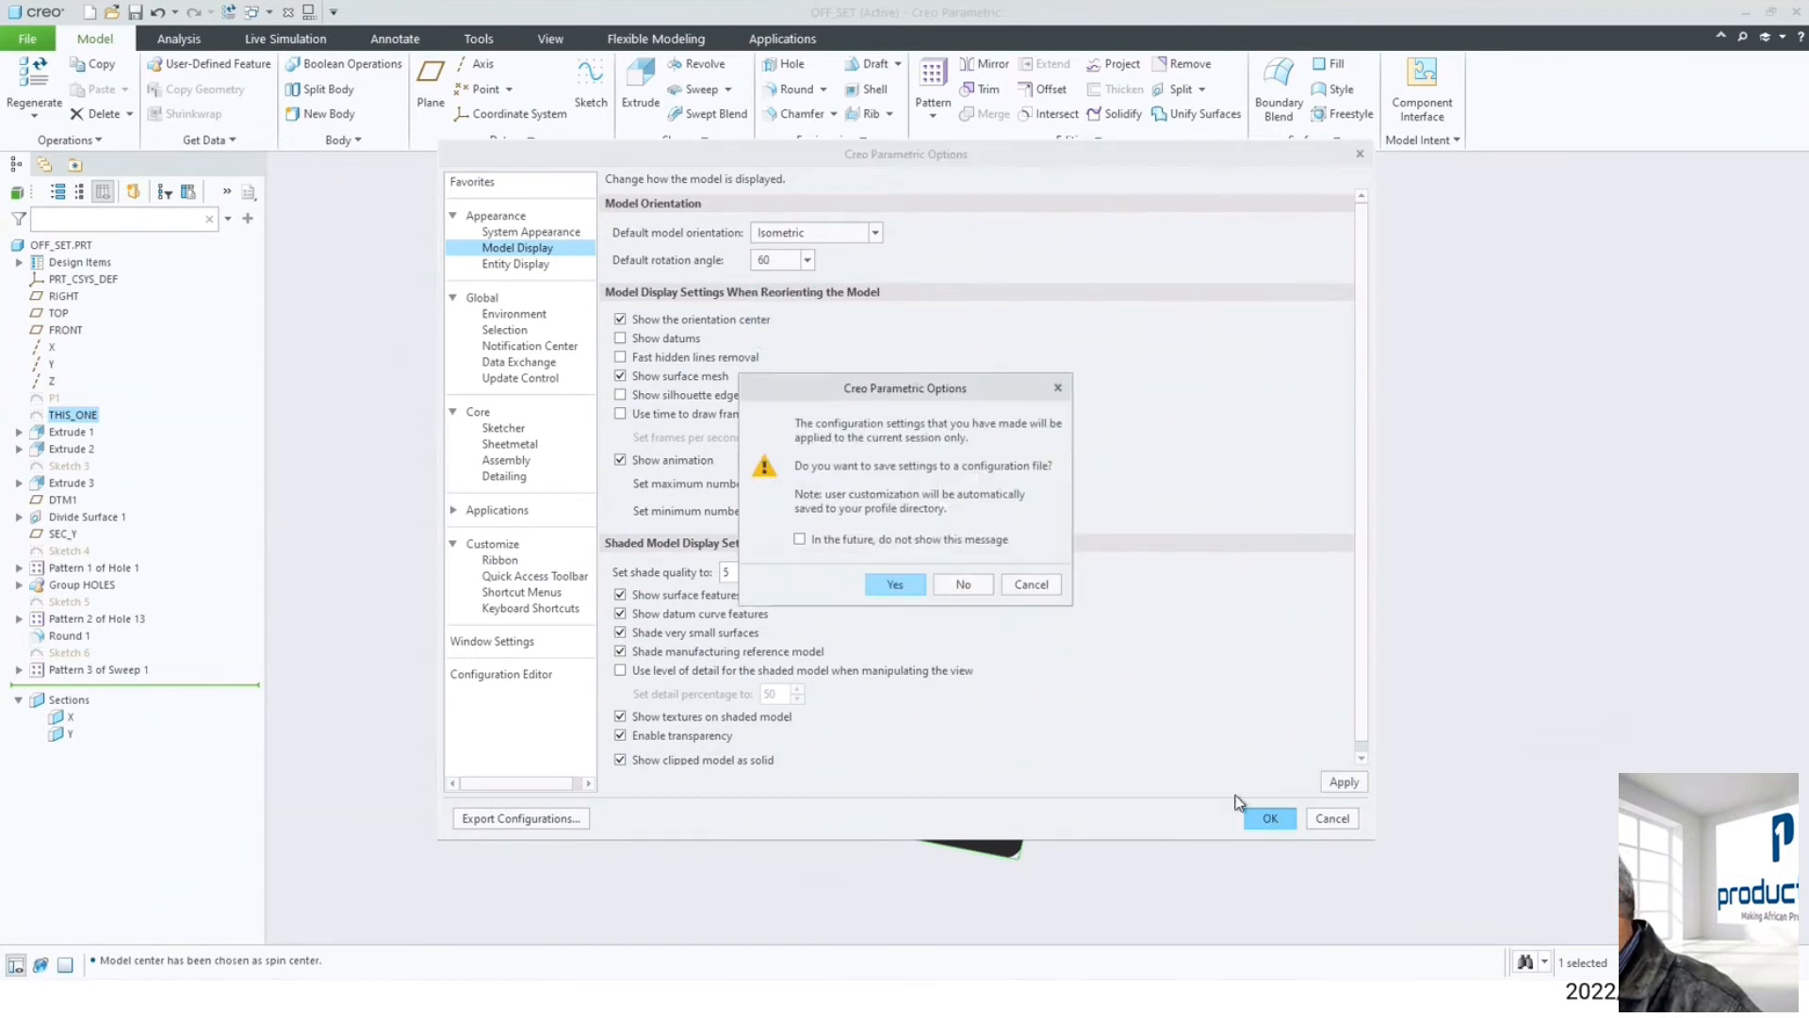
click(961, 585)
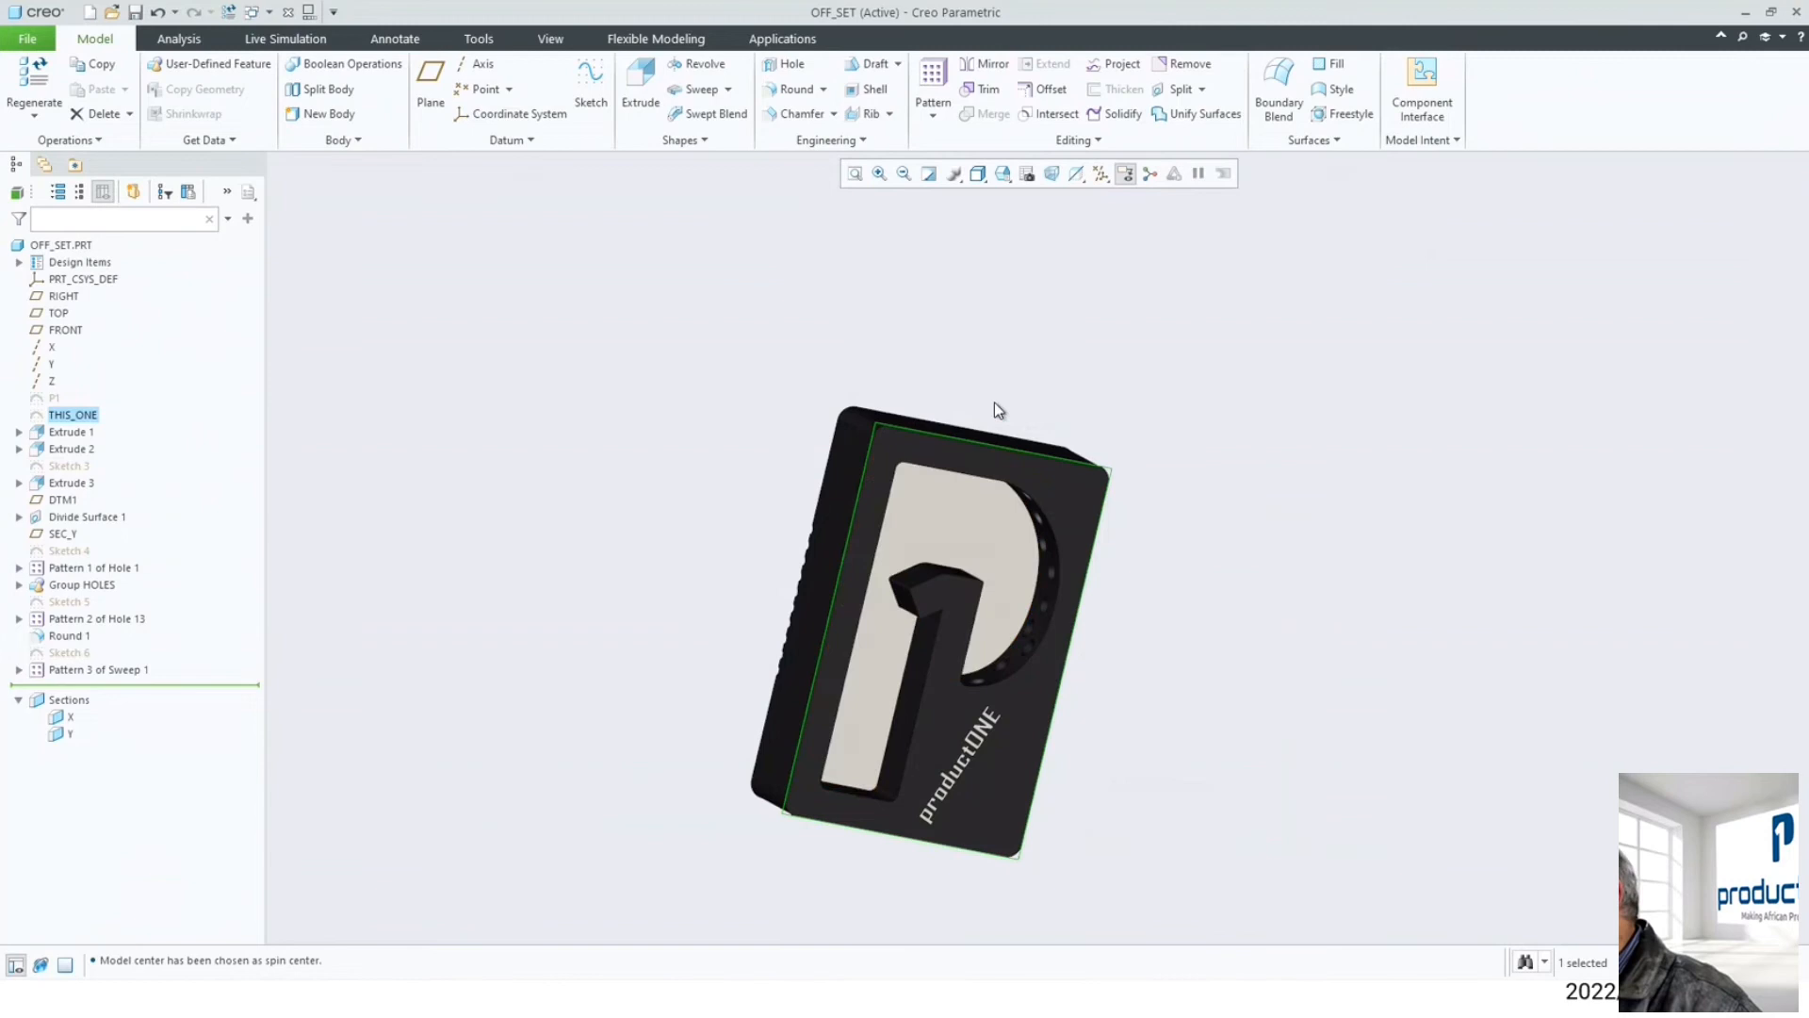
- Return the part to the saved FRONT orientation and spin it to view its depth and side faces
click(1002, 173)
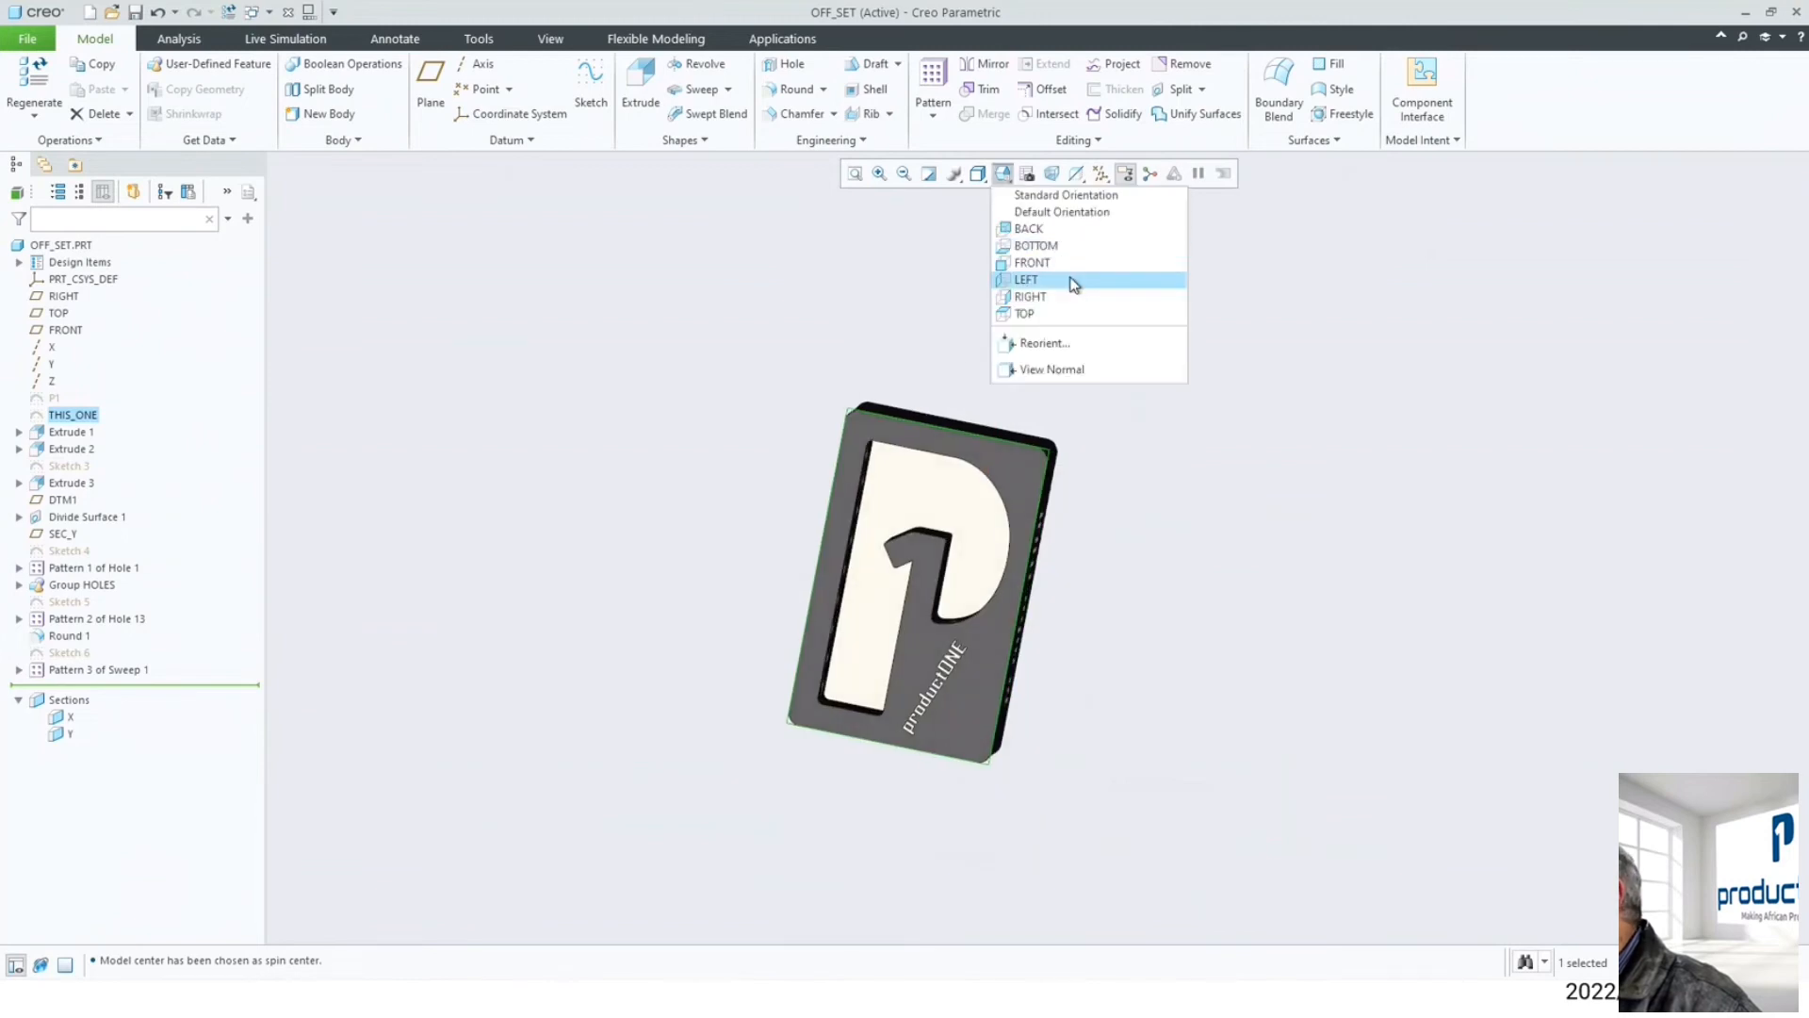
click(1046, 266)
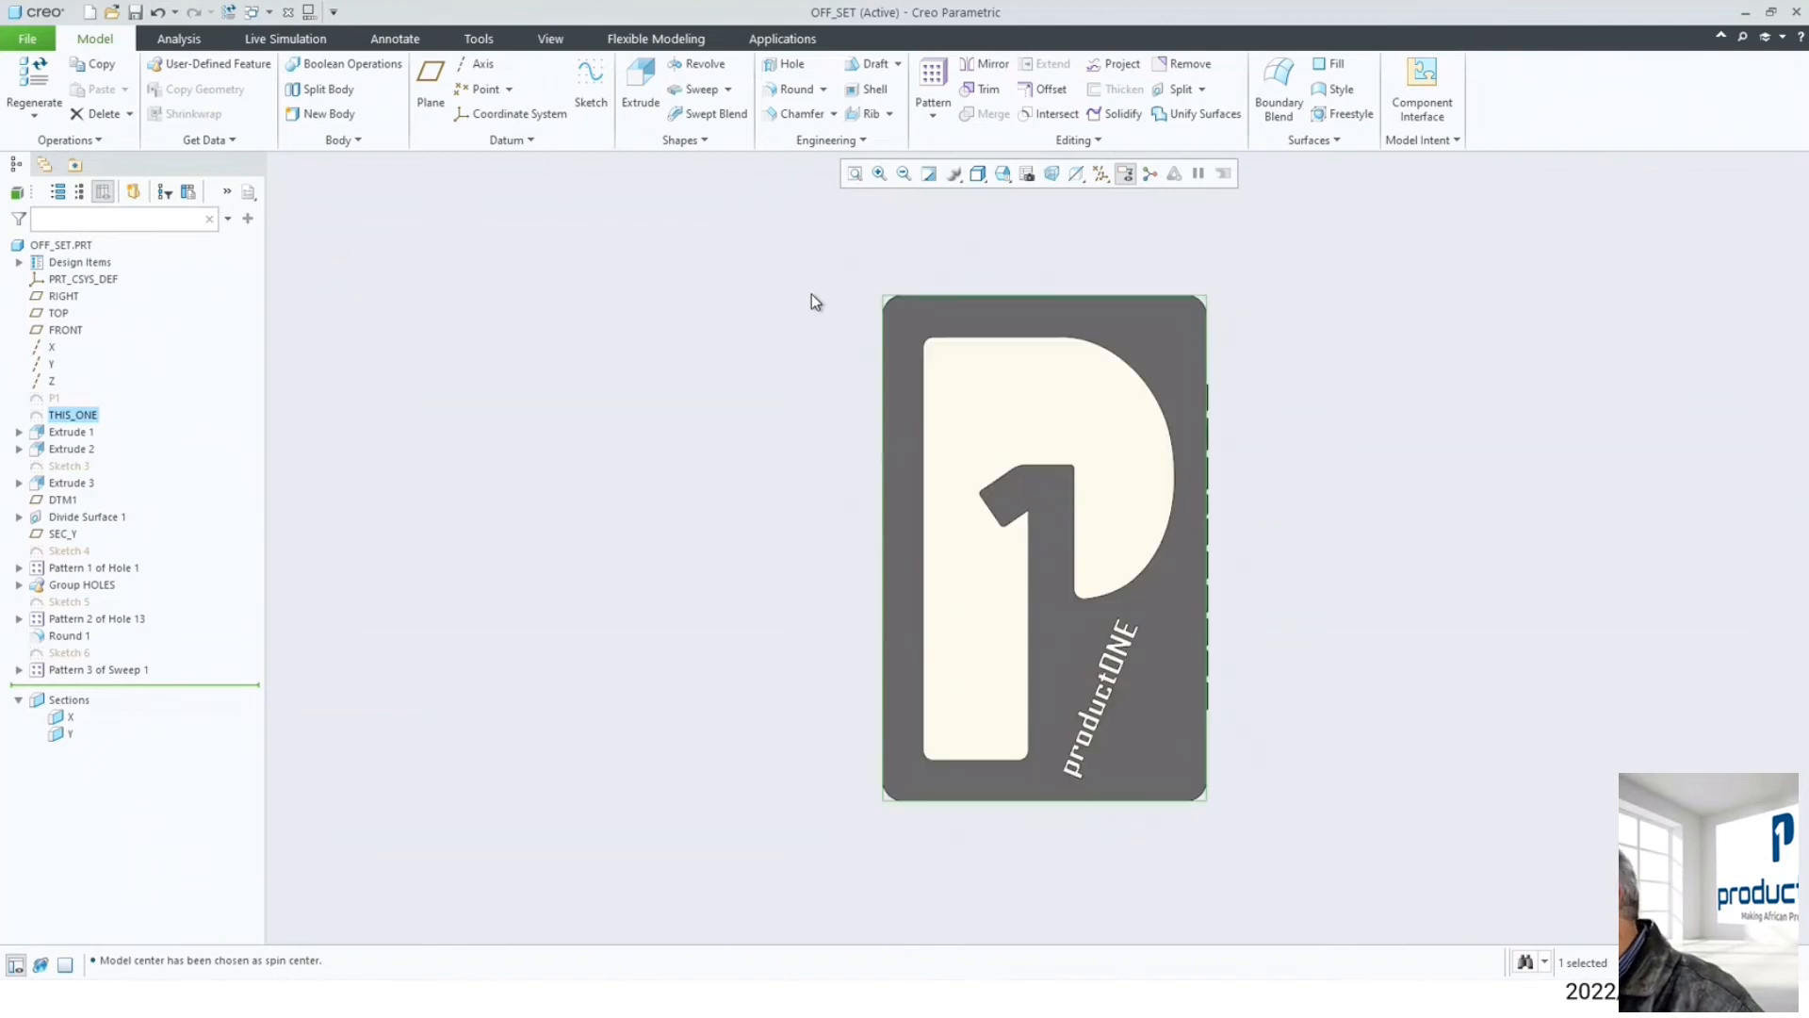
mouse_move(793, 343)
middle_down()
mouse_move(834, 423)
mouse_move(891, 389)
mouse_move(848, 371)
mouse_move(848, 313)
mouse_move(823, 321)
middle_up()
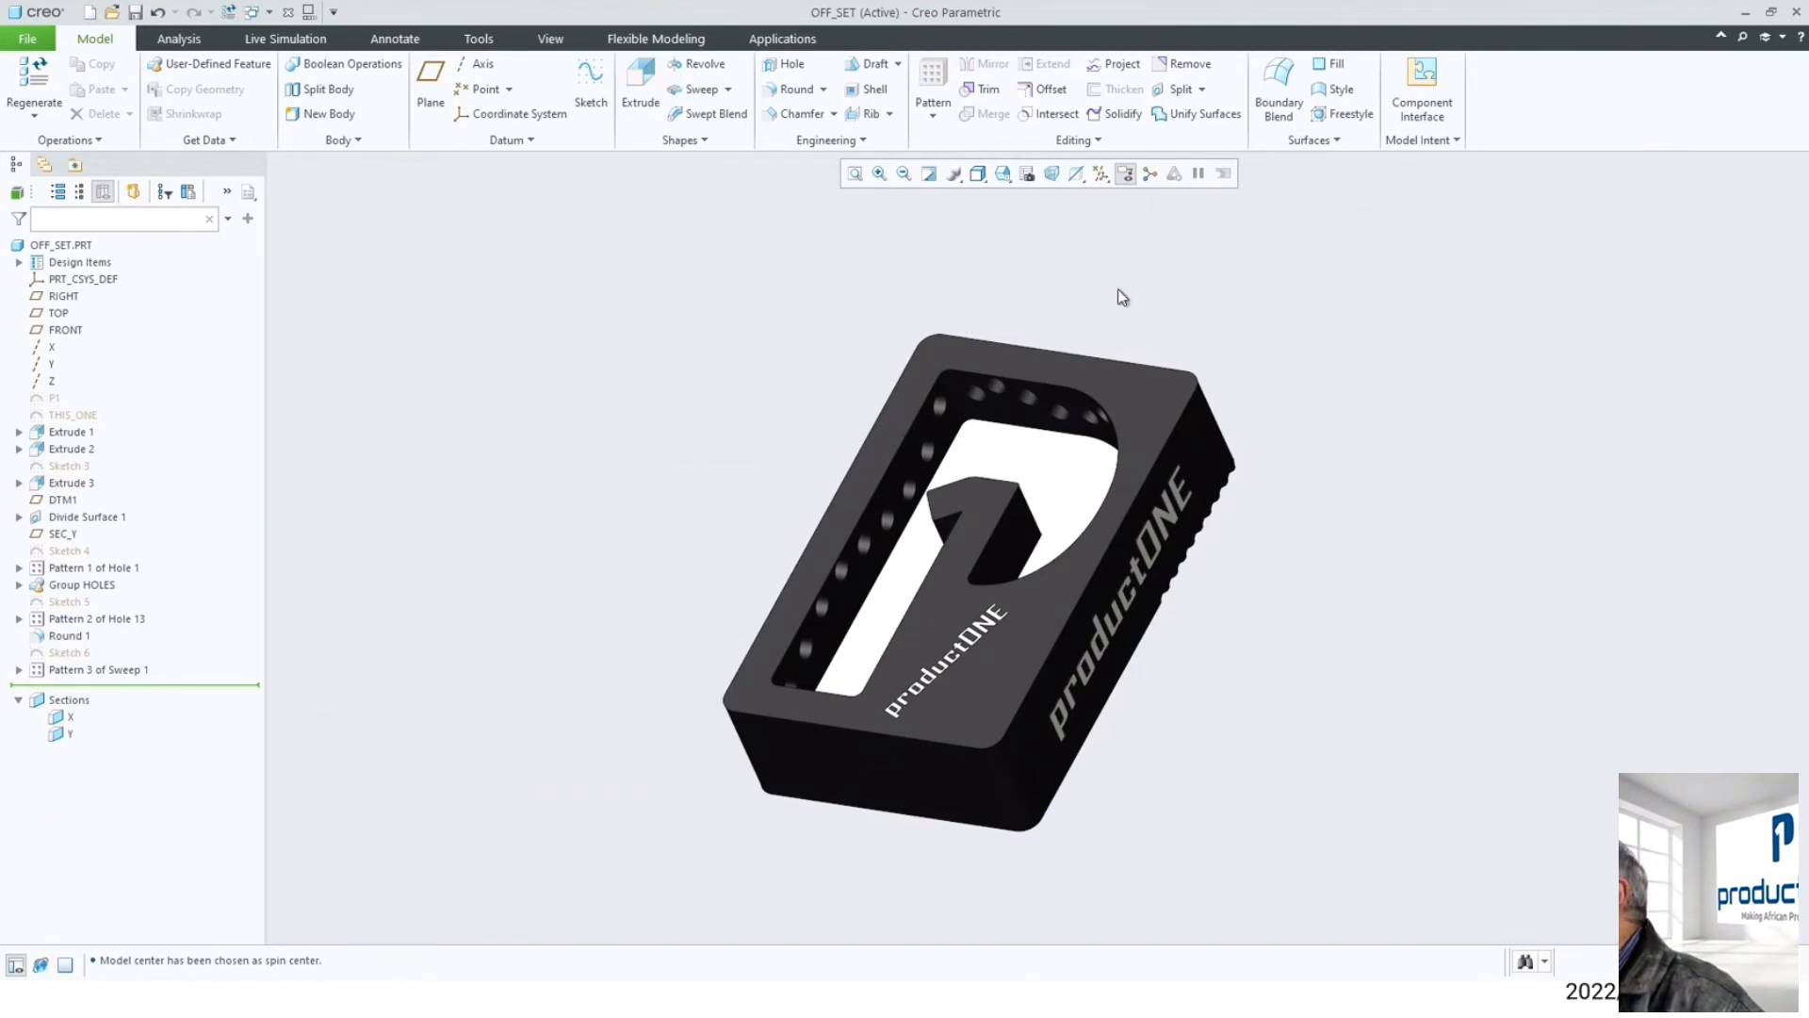
- Start a Divide Surface feature with datum planes displayed and choose the end face below the P cutout as the surface to divide
click(1180, 89)
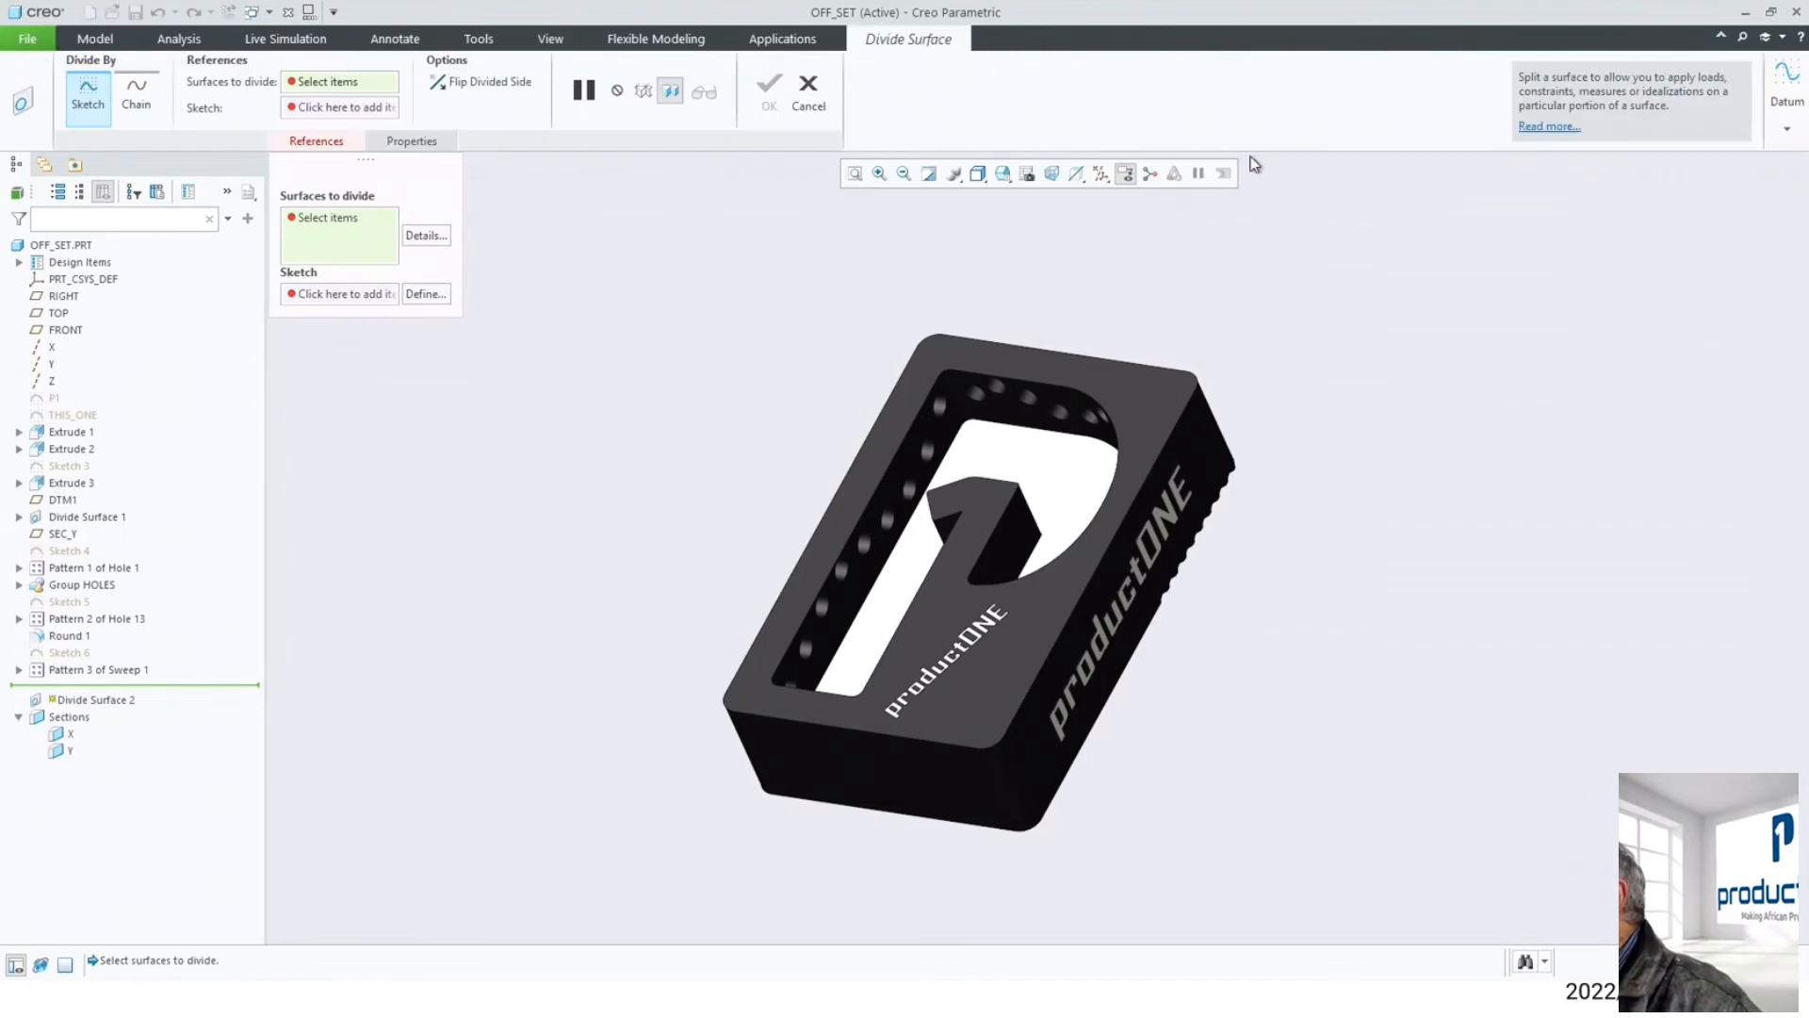
click(1101, 174)
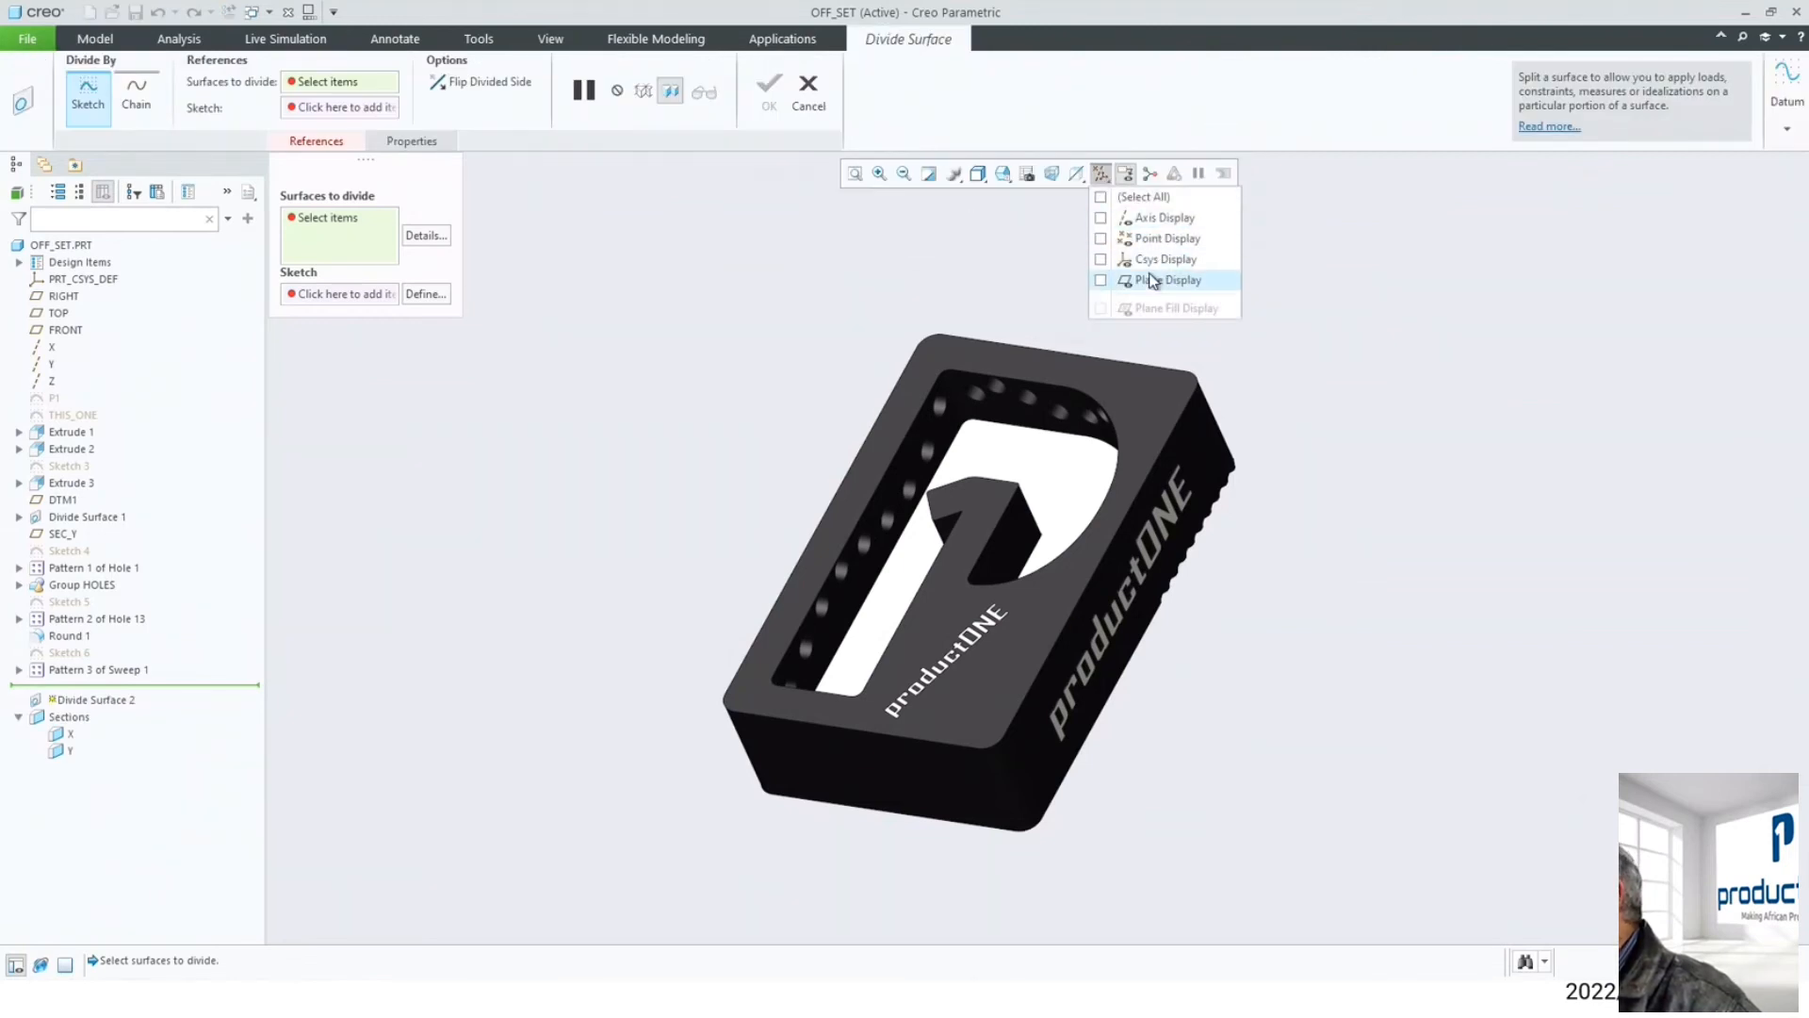
click(1151, 280)
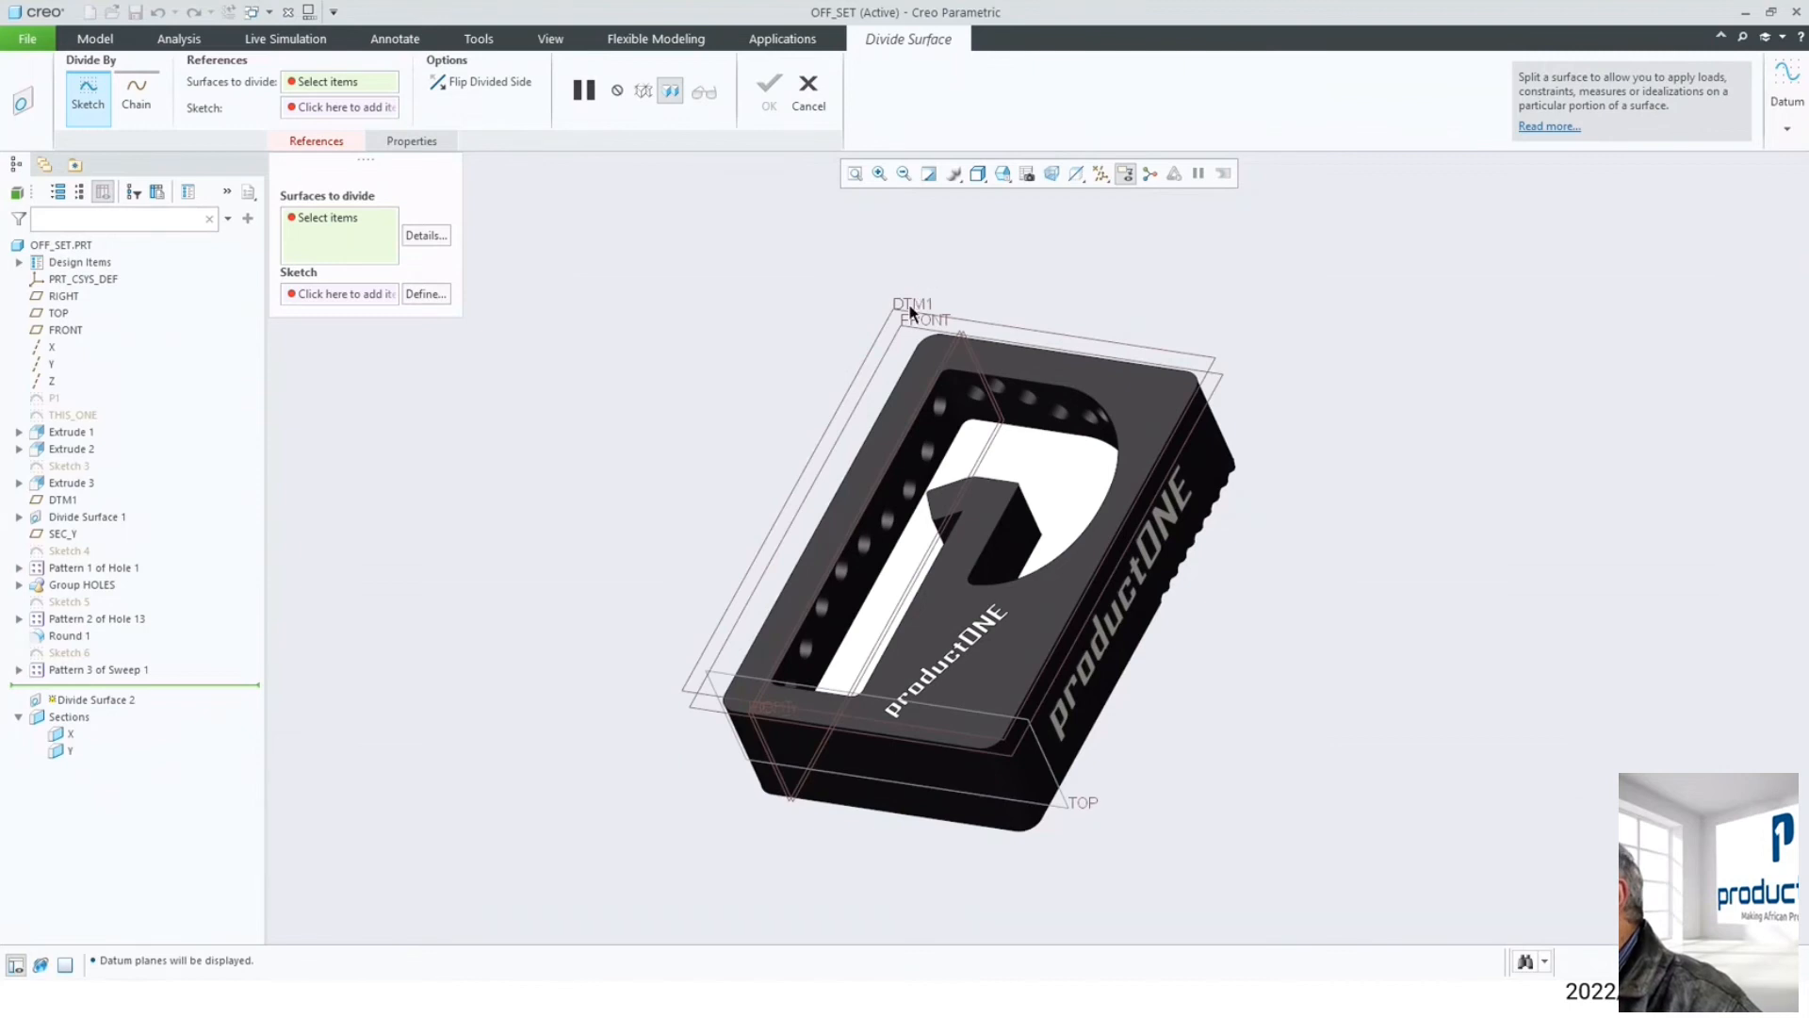
mouse_move(1123, 274)
middle_down()
mouse_move(1013, 247)
mouse_move(1134, 207)
mouse_move(1145, 233)
middle_up()
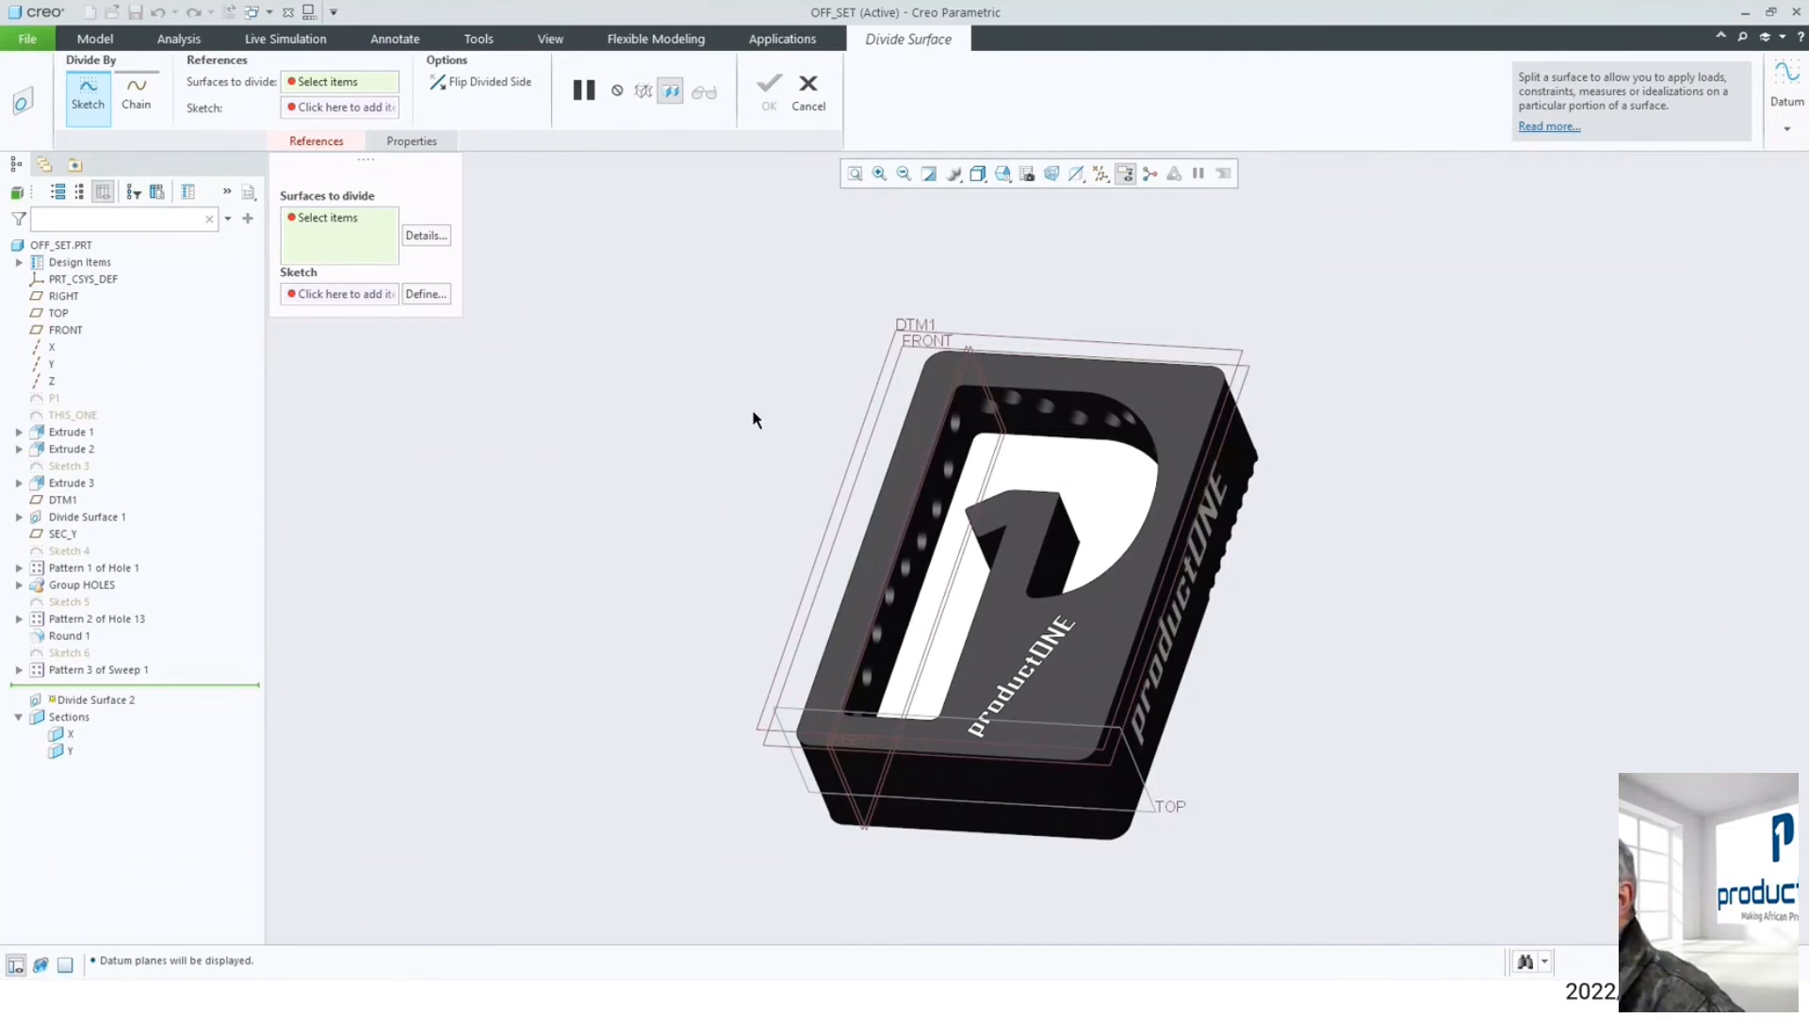
click(1012, 790)
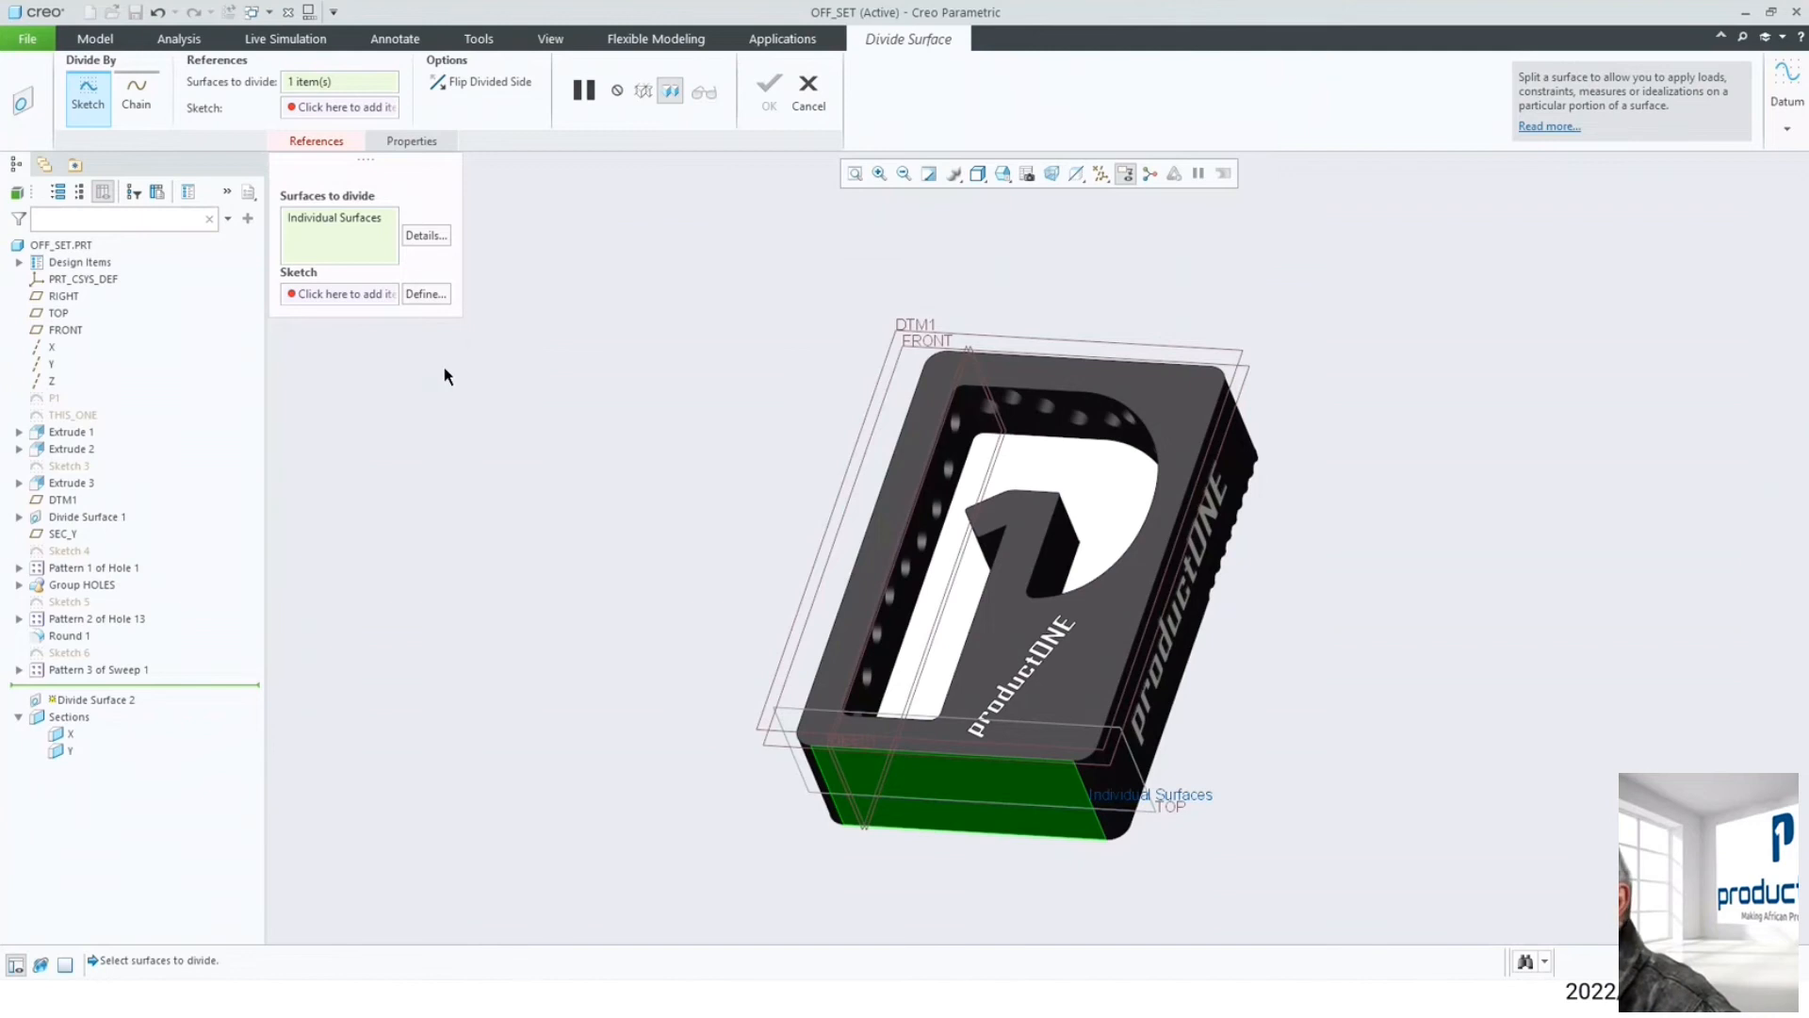
- Sketch a rectangle on datum plane DTM1 that crosses the chosen end face near its corner, and complete the Divide Surface feature with it
click(394, 296)
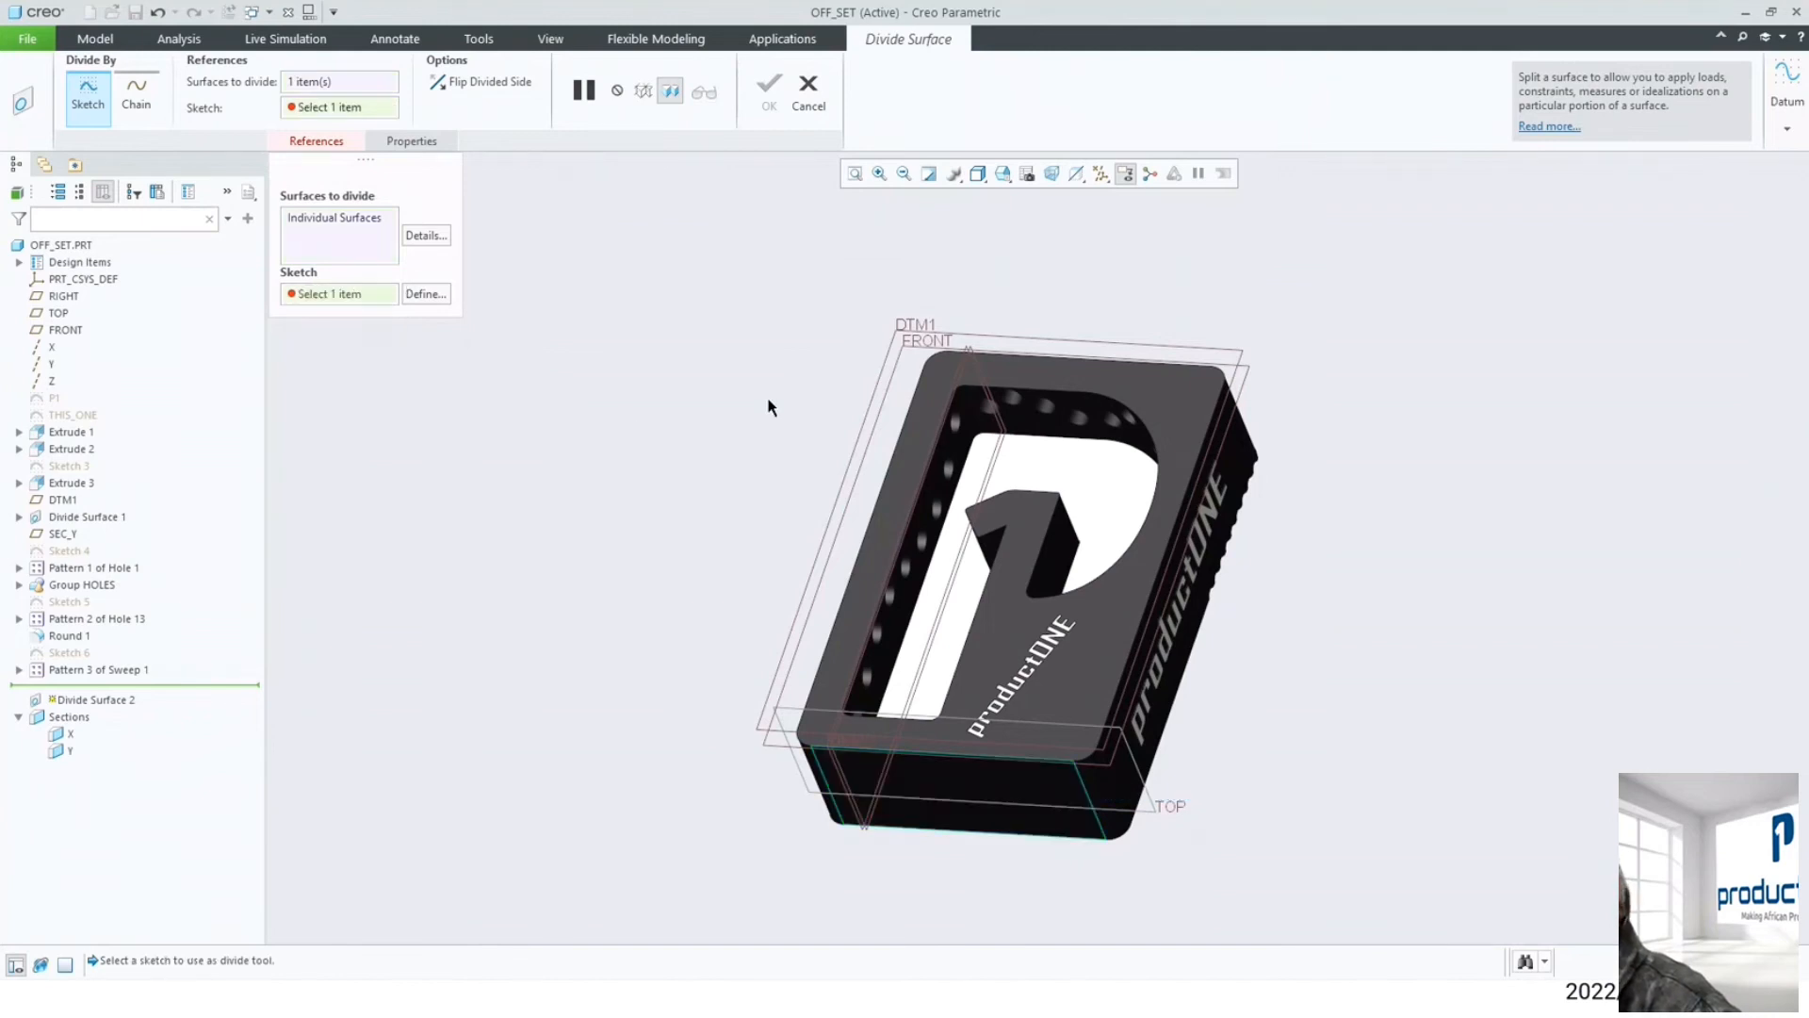
click(894, 333)
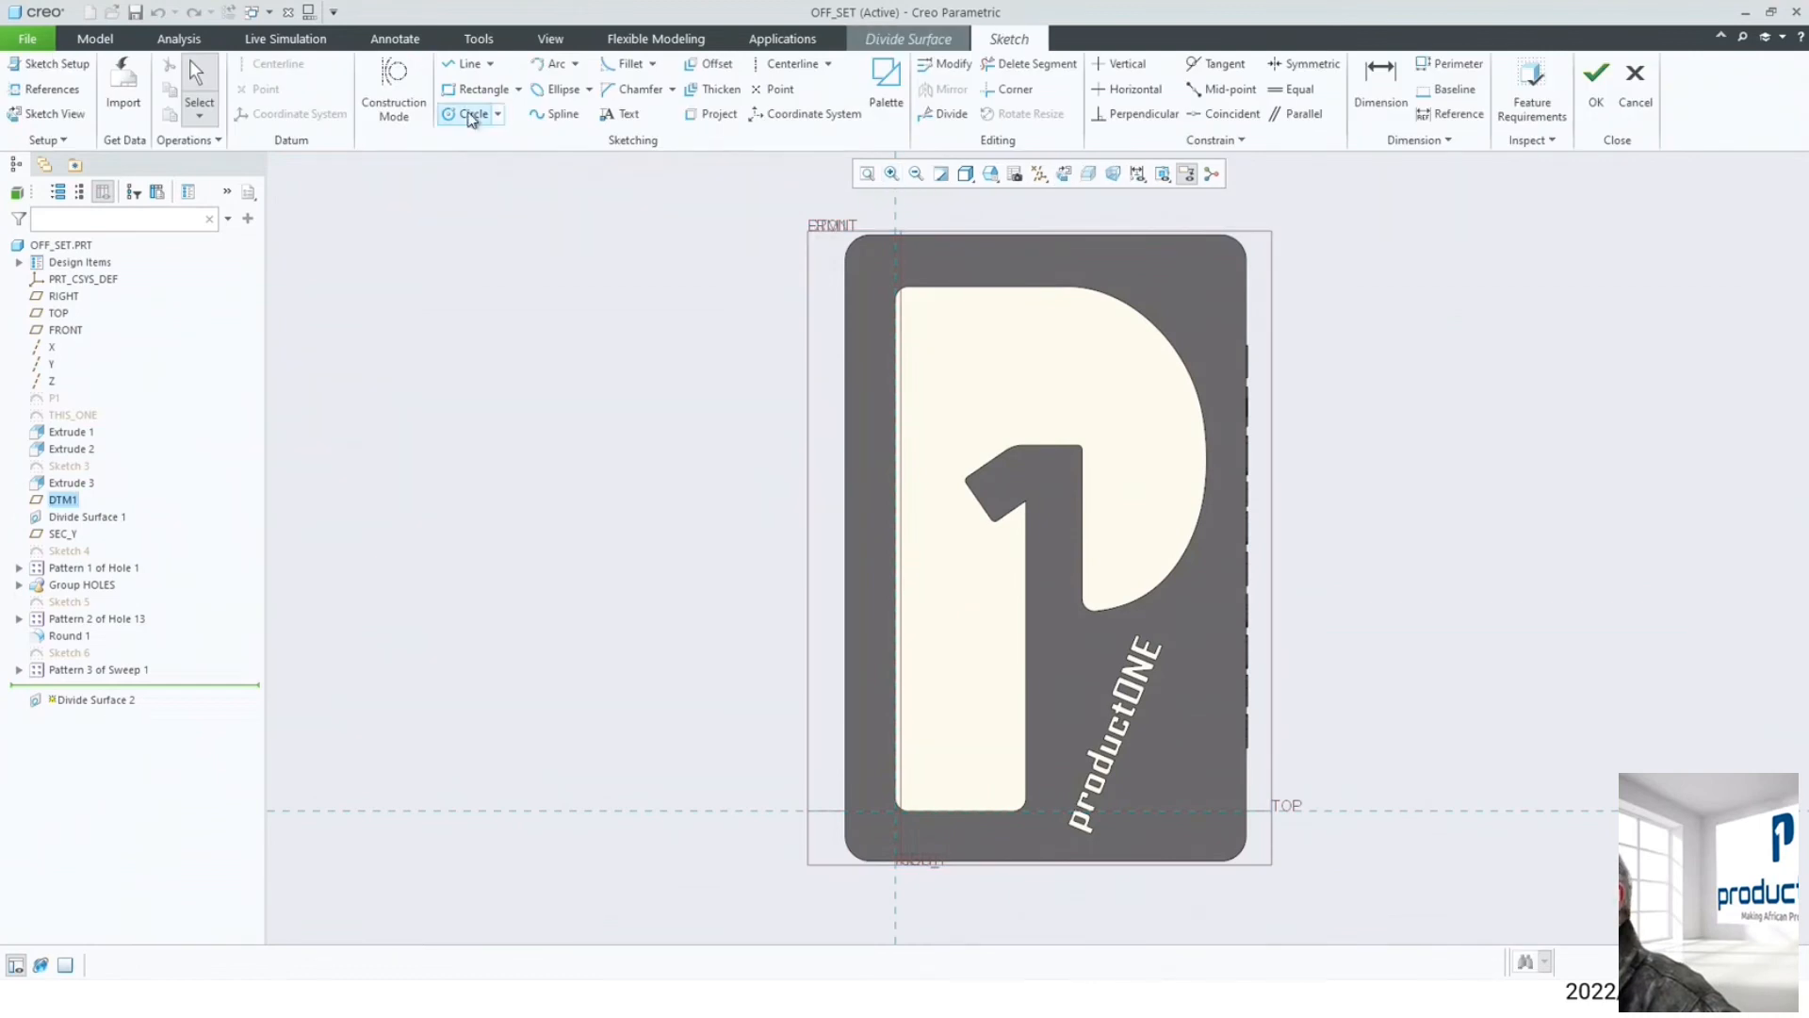
click(477, 94)
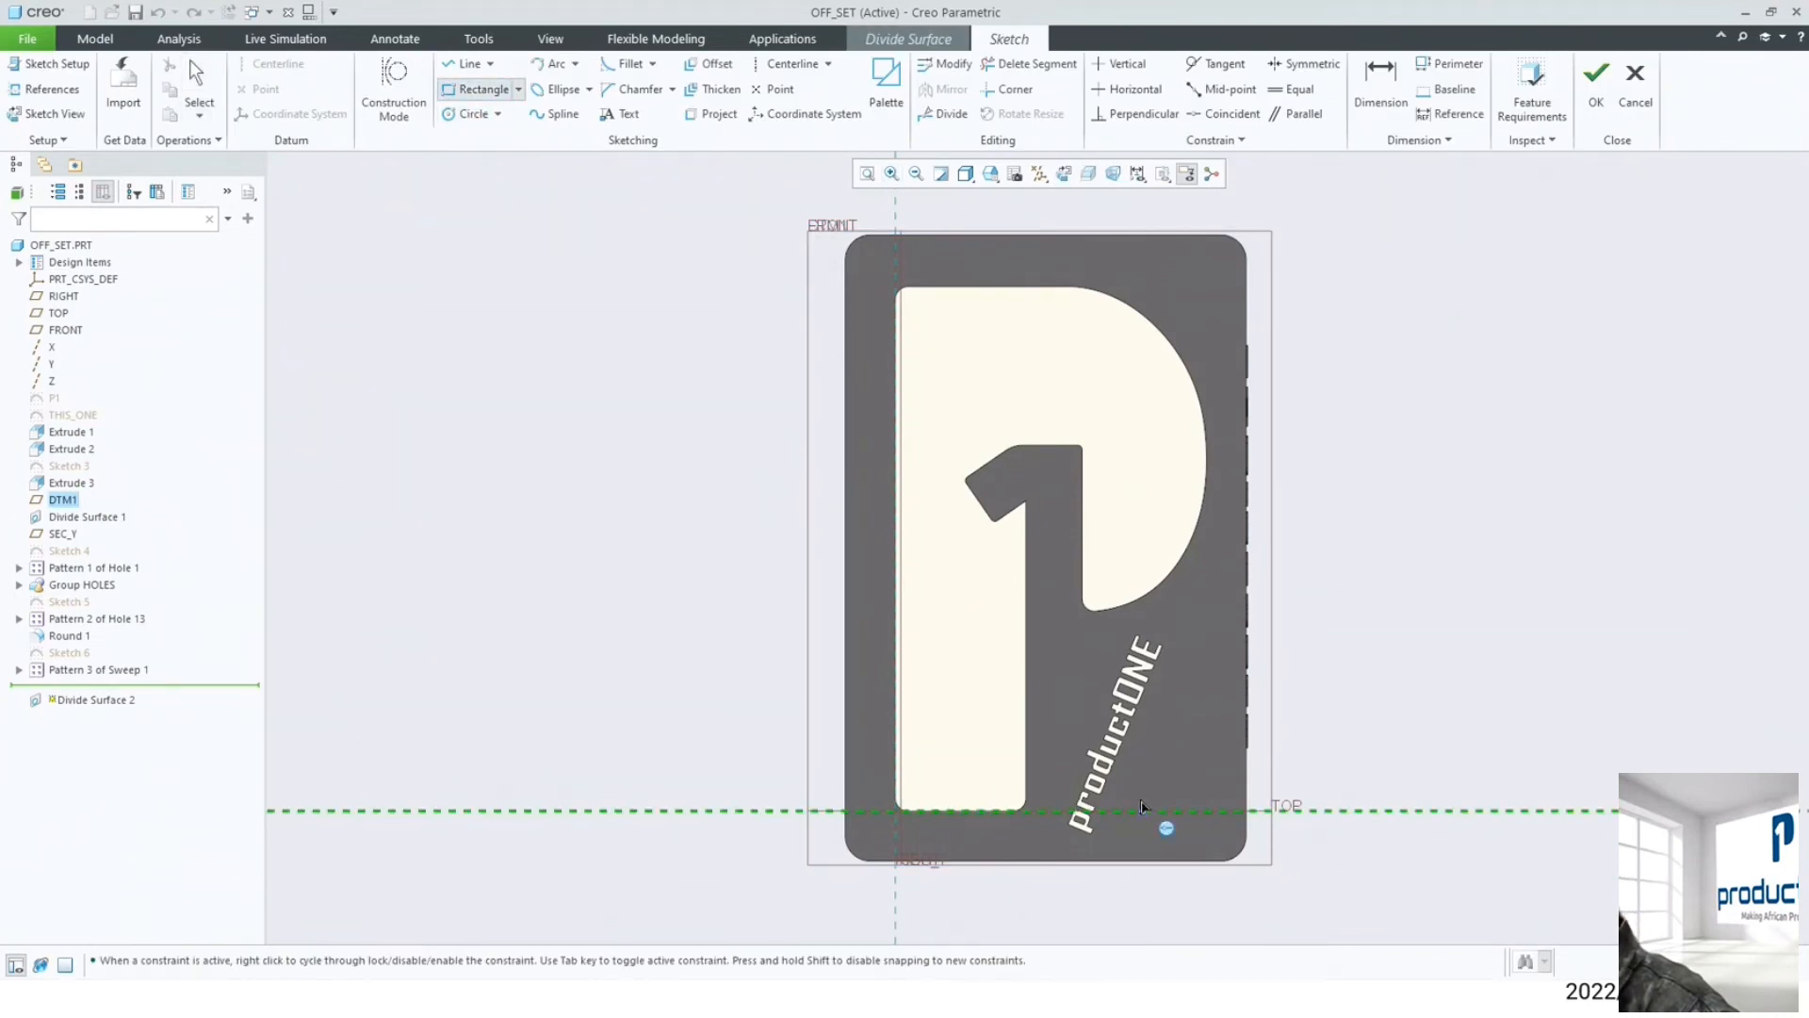
click(1135, 788)
click(1209, 919)
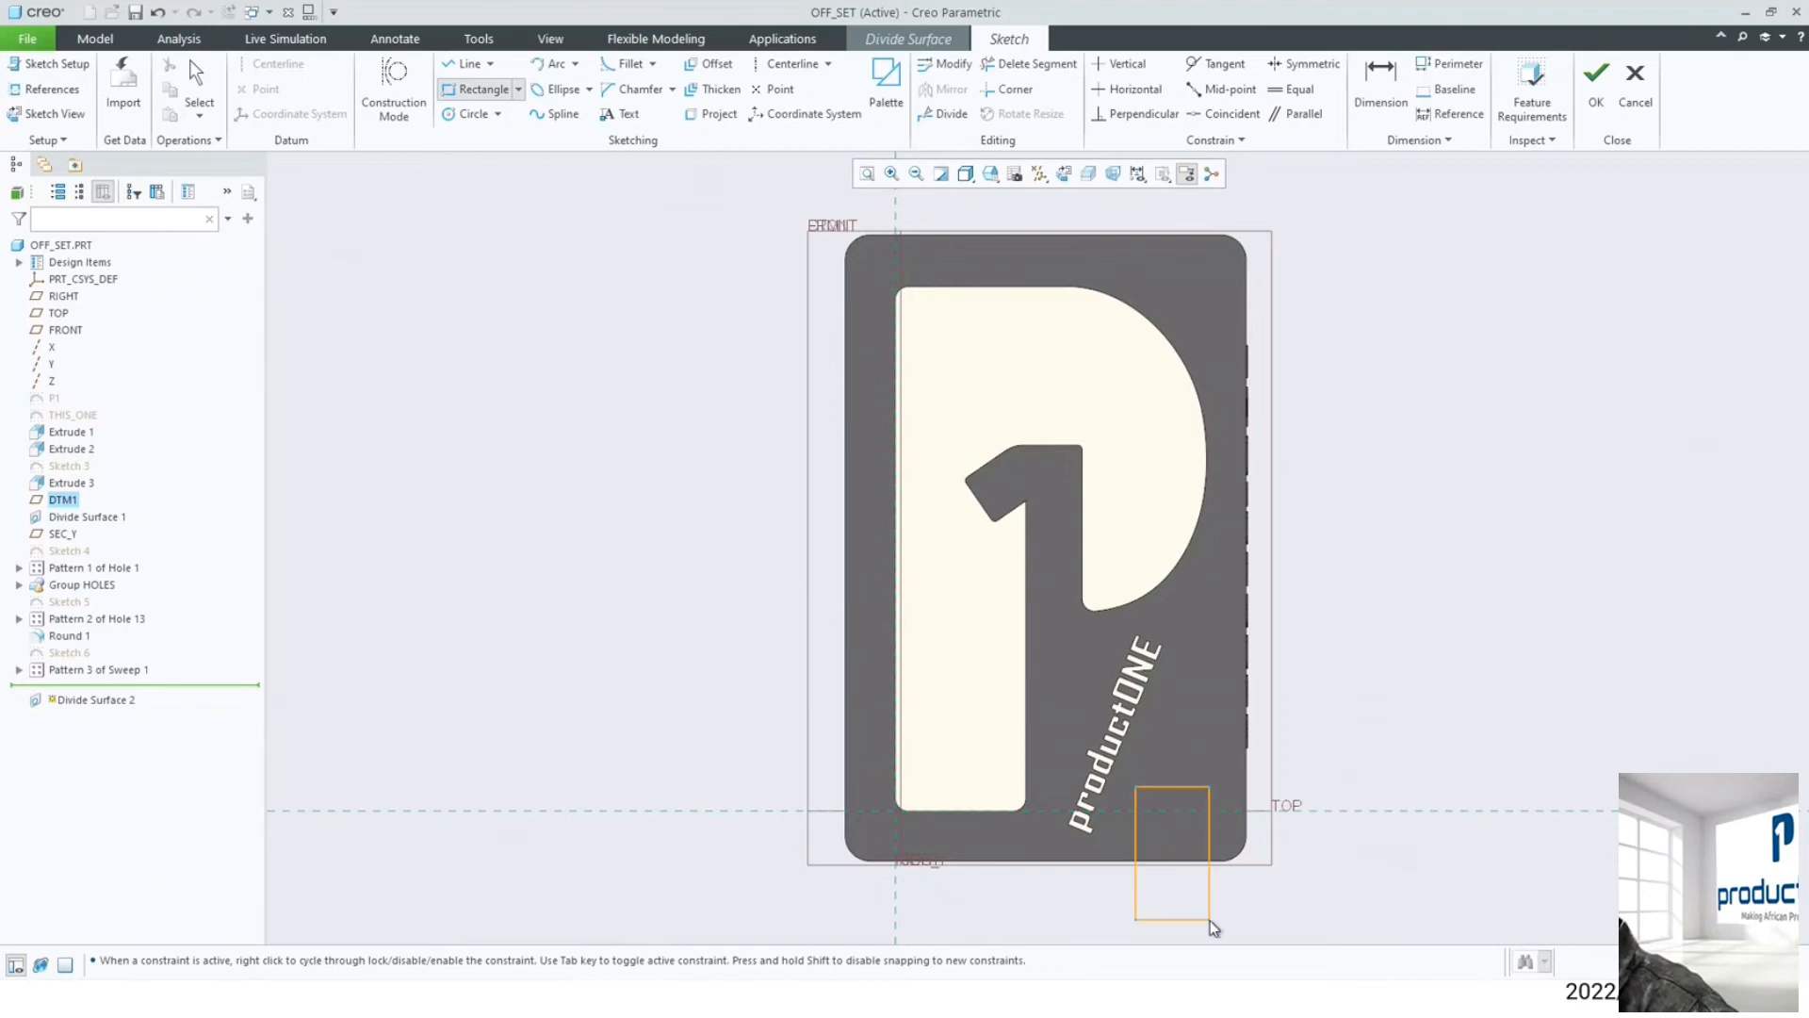
middle_click(1366, 629)
click(1597, 85)
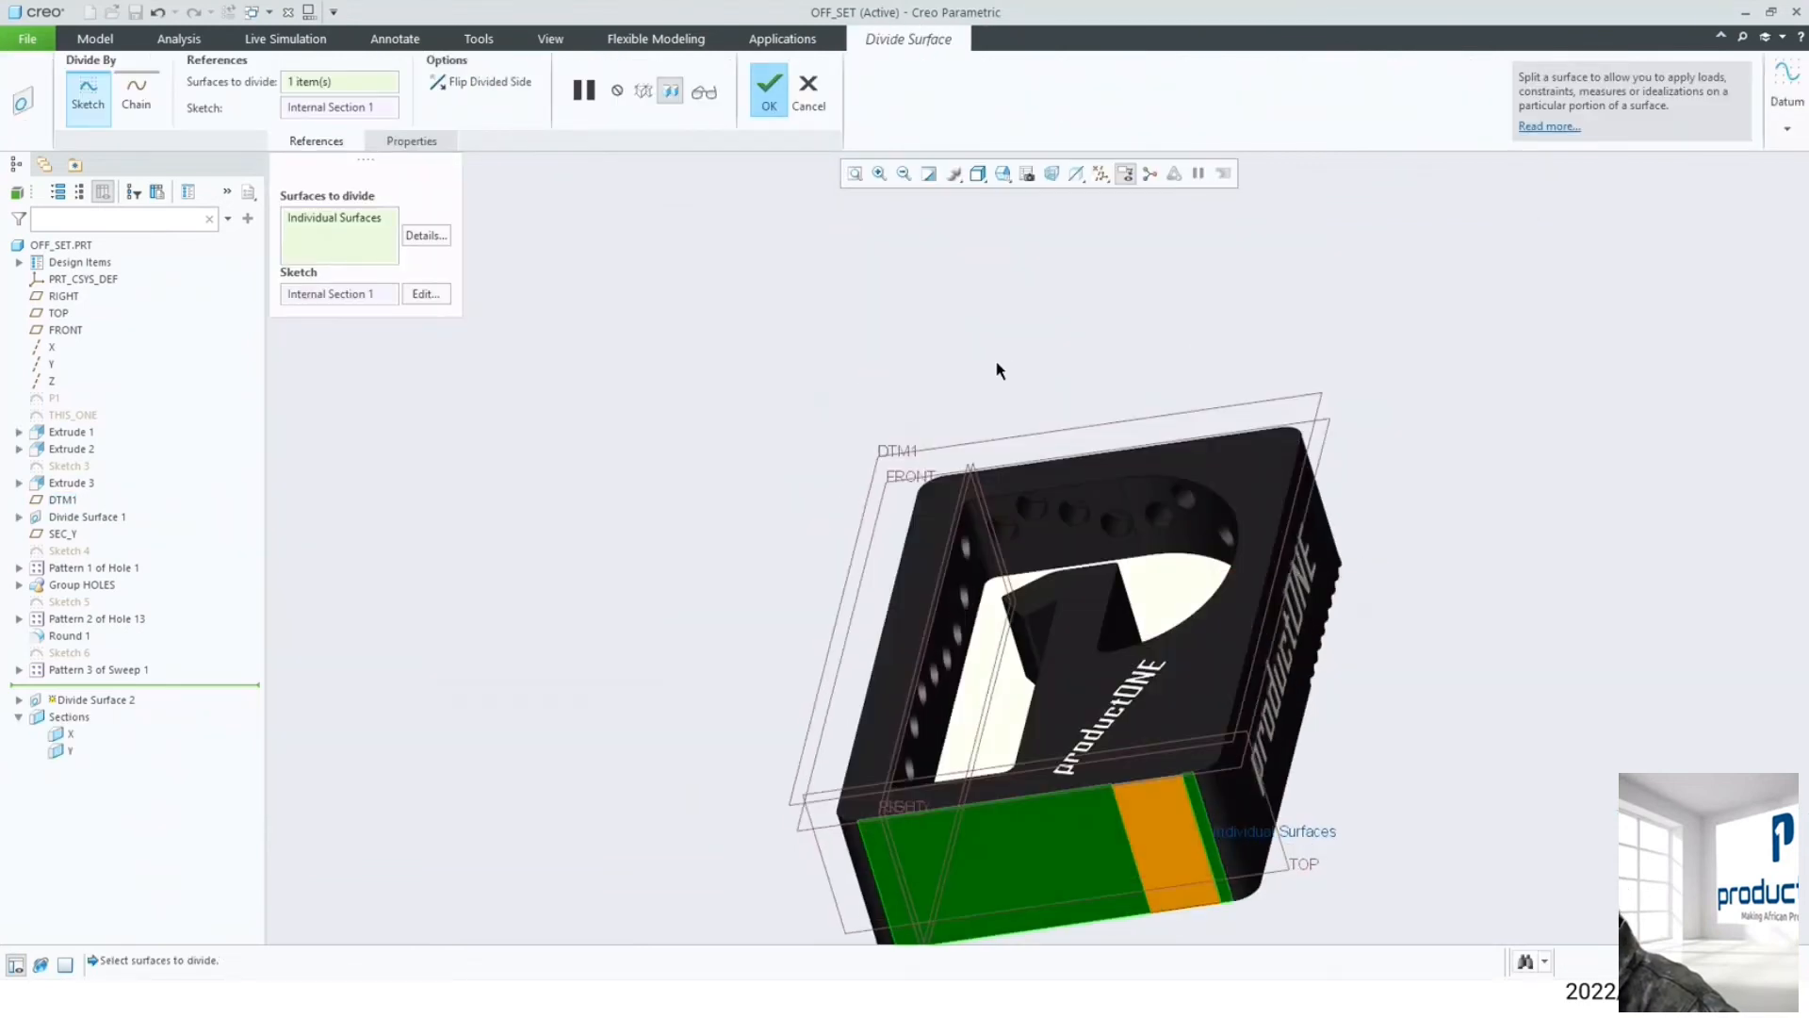
click(768, 86)
middle_drag(919, 352, 882, 343)
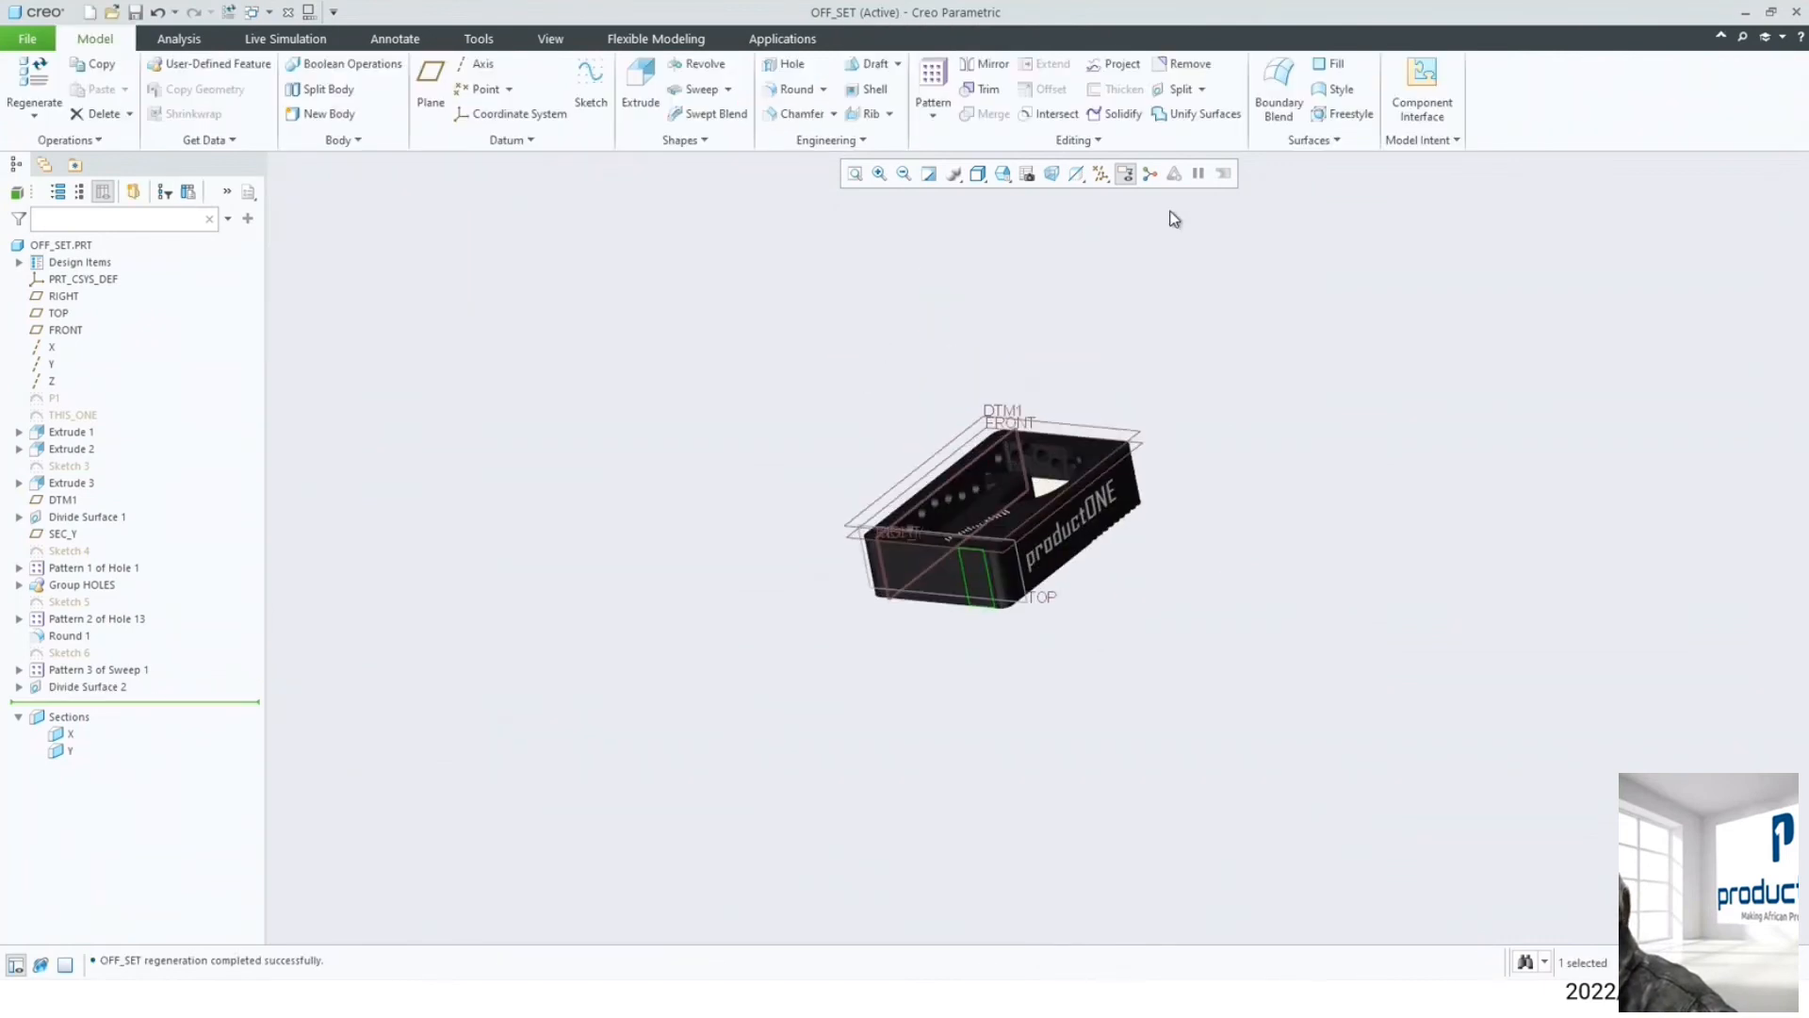
- Hide the datum planes and apply the white appearance to the strip divided off on the end face
click(1100, 174)
click(1140, 196)
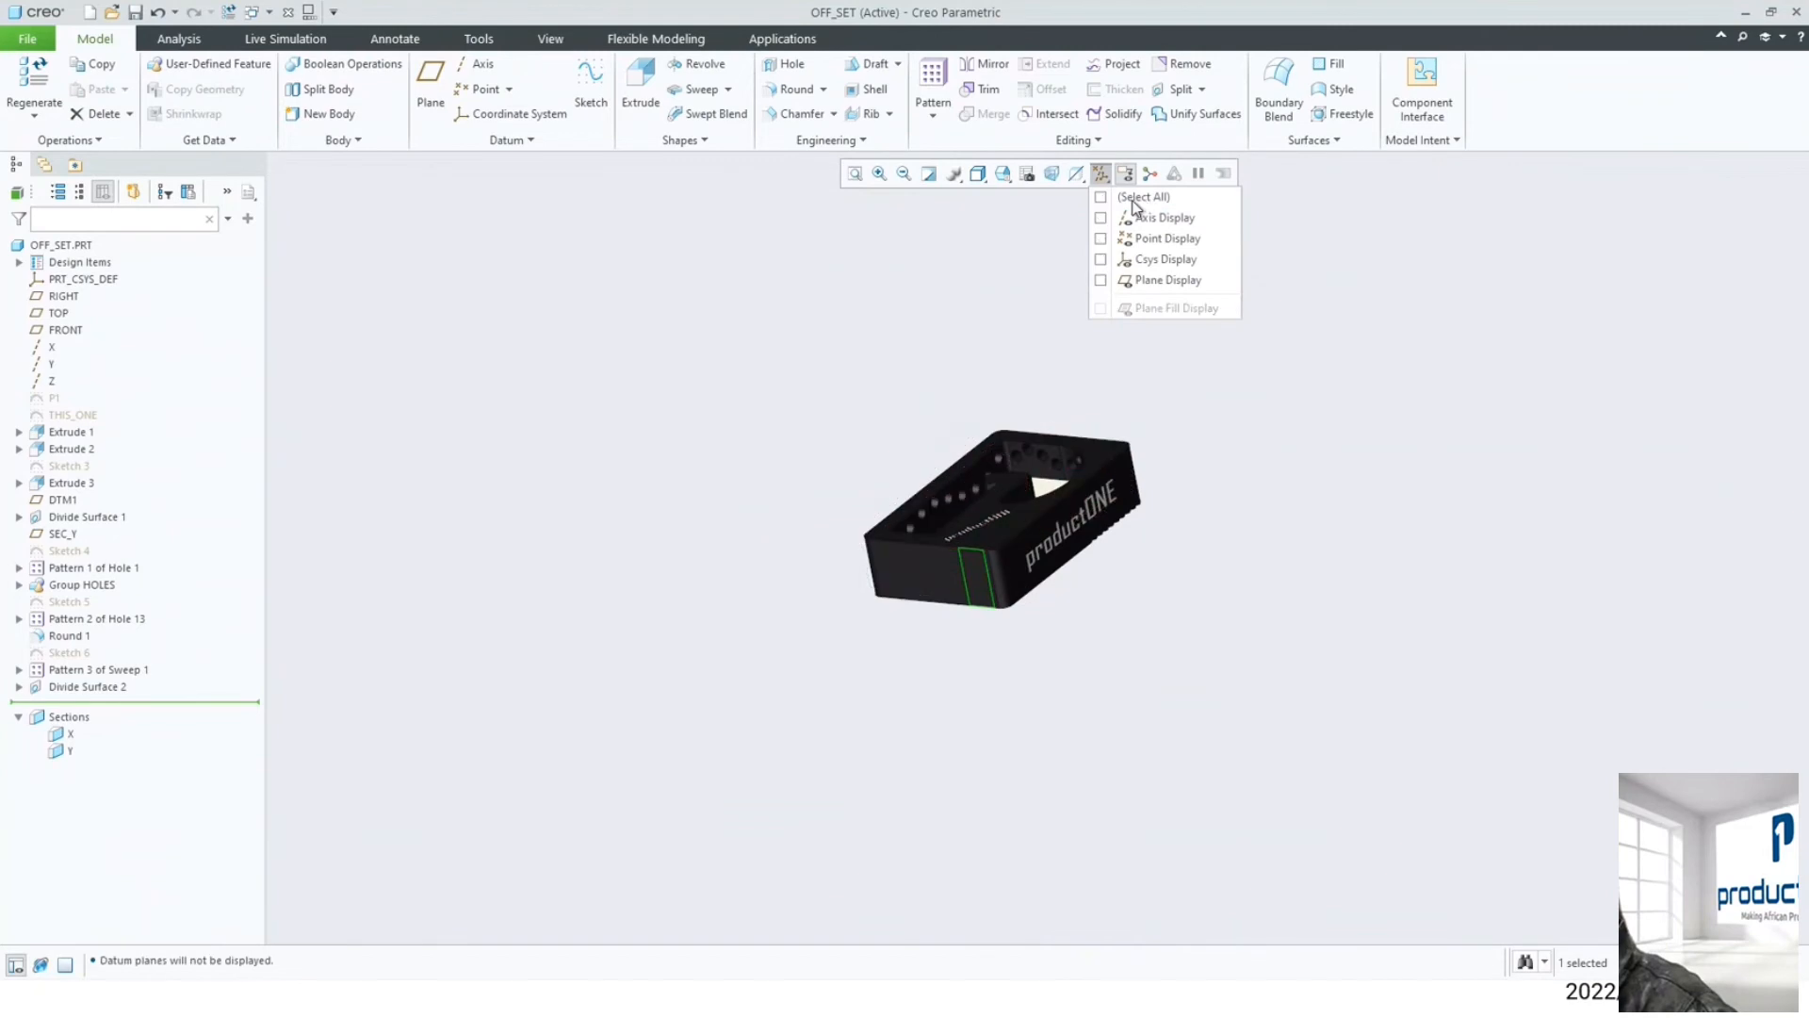
click(548, 39)
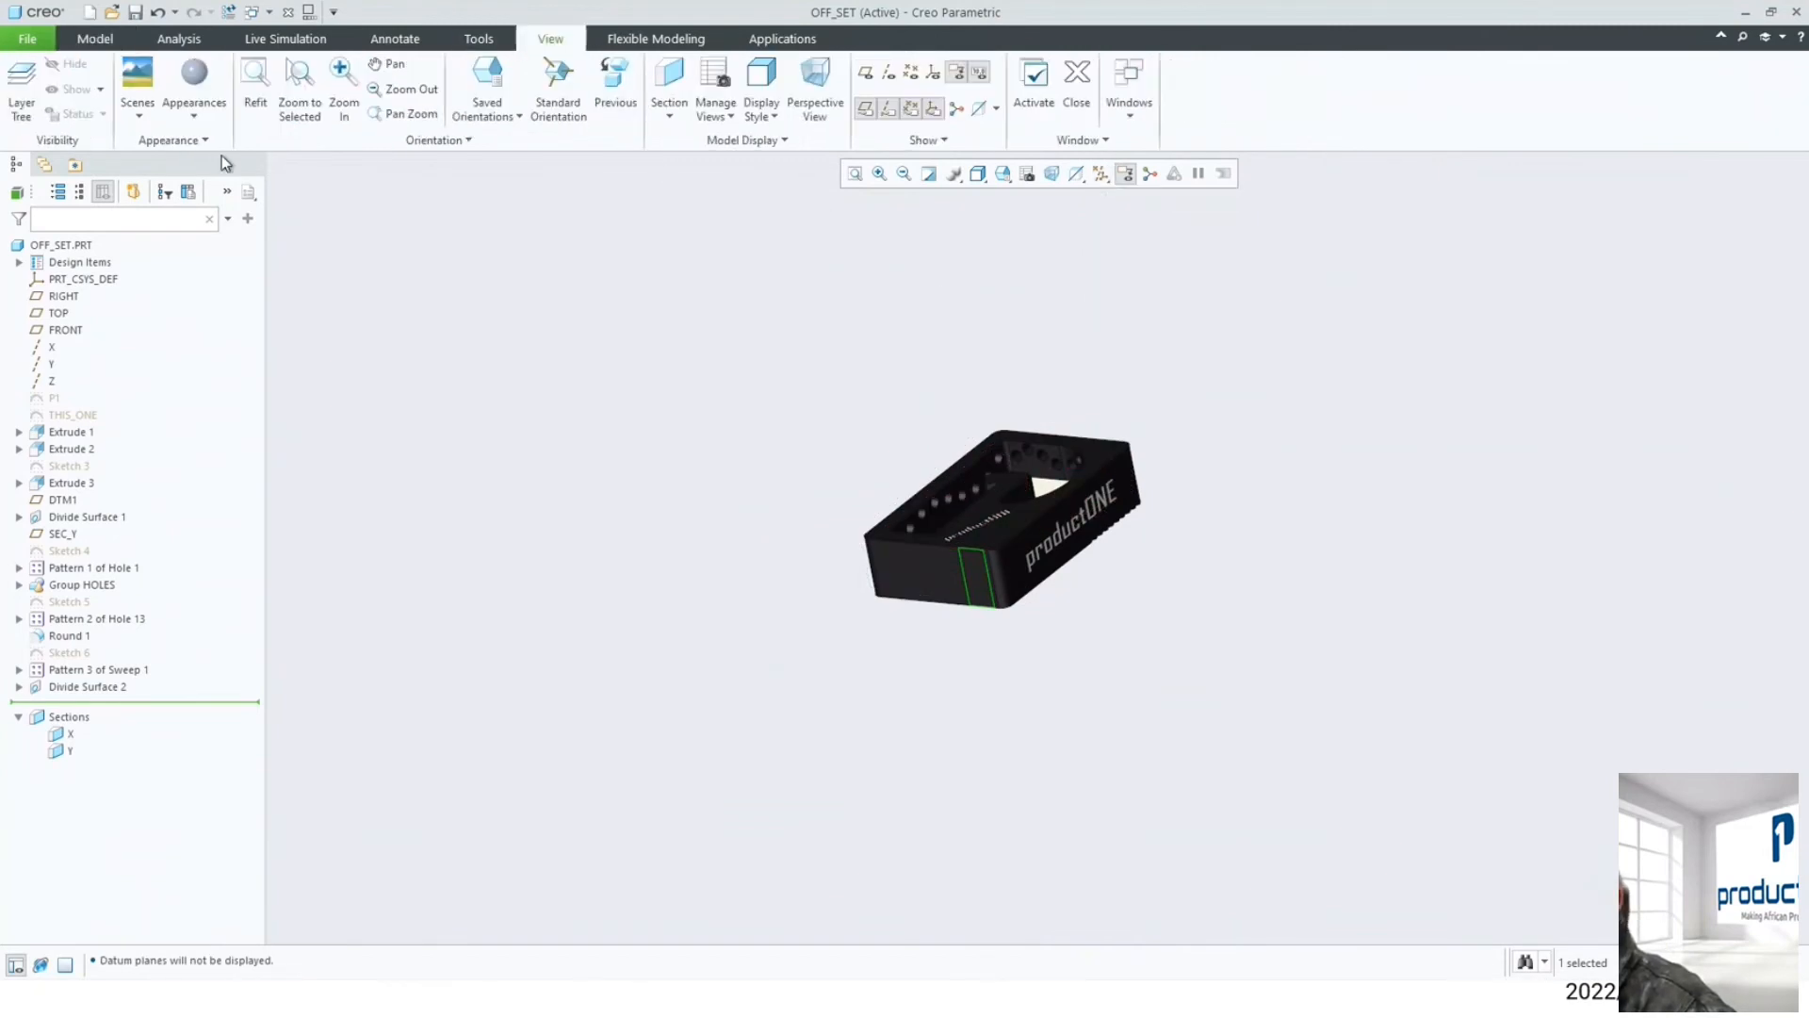
click(202, 94)
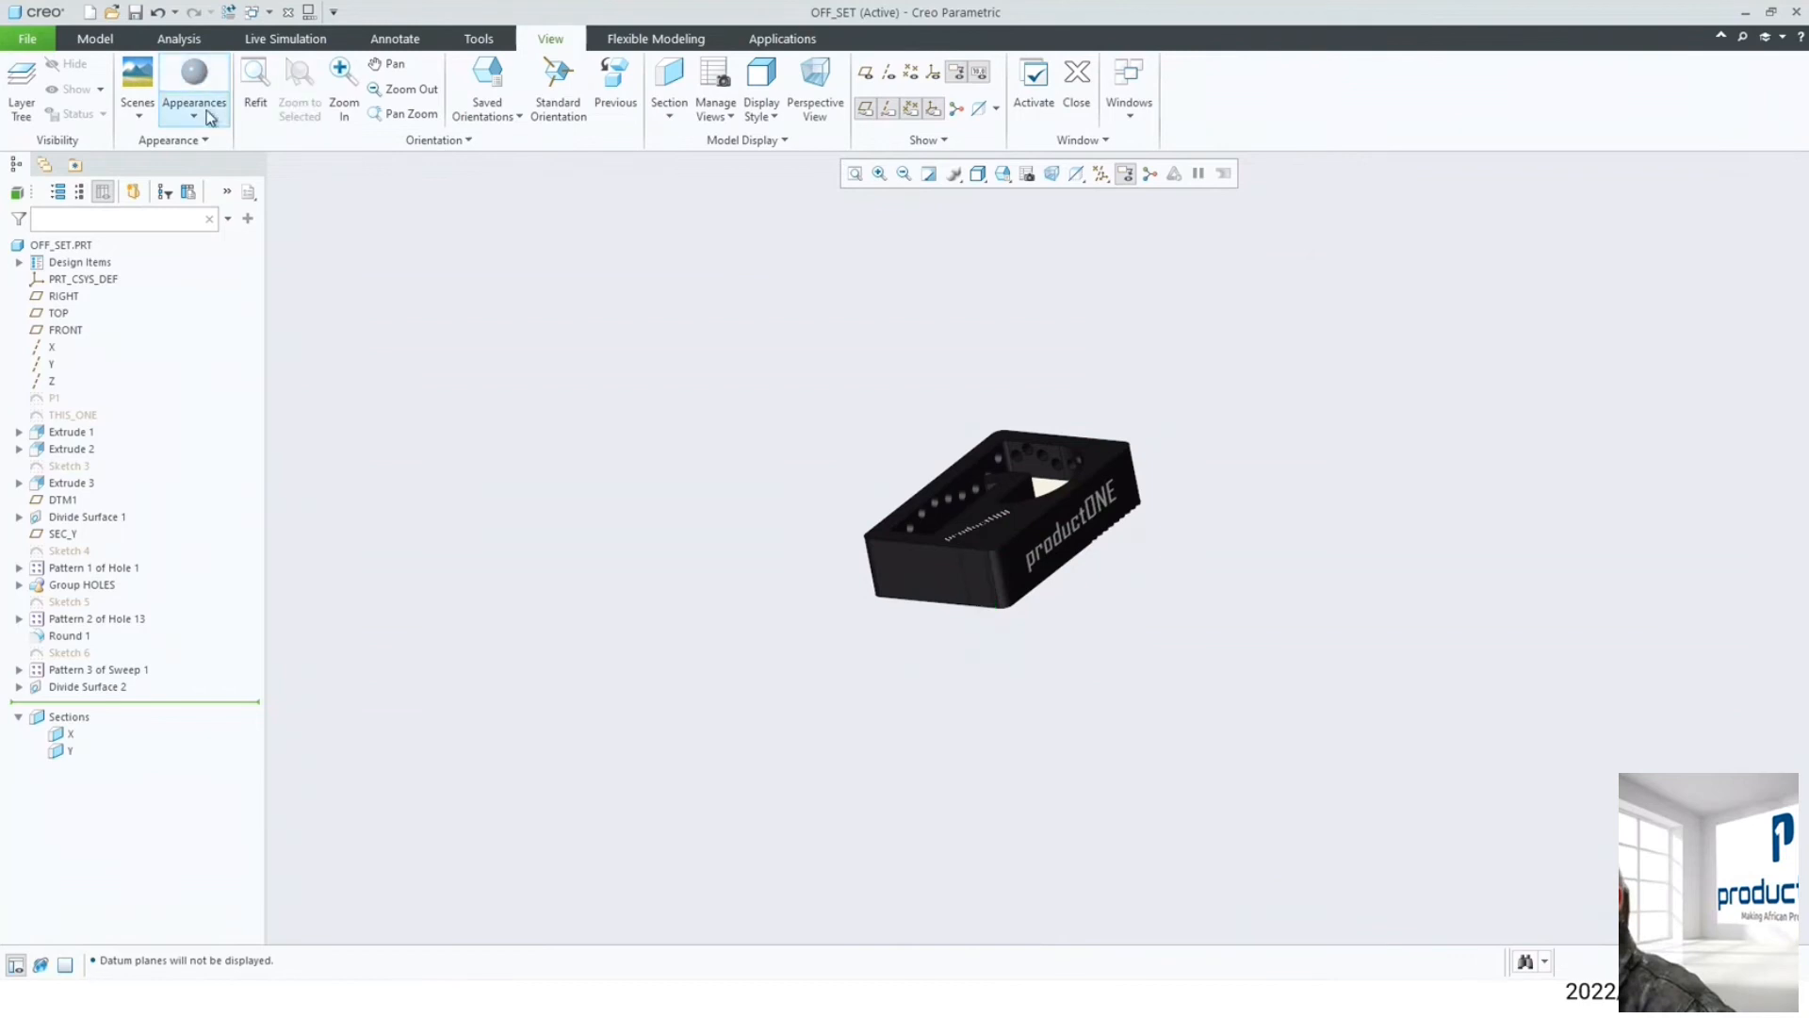
click(209, 117)
click(218, 232)
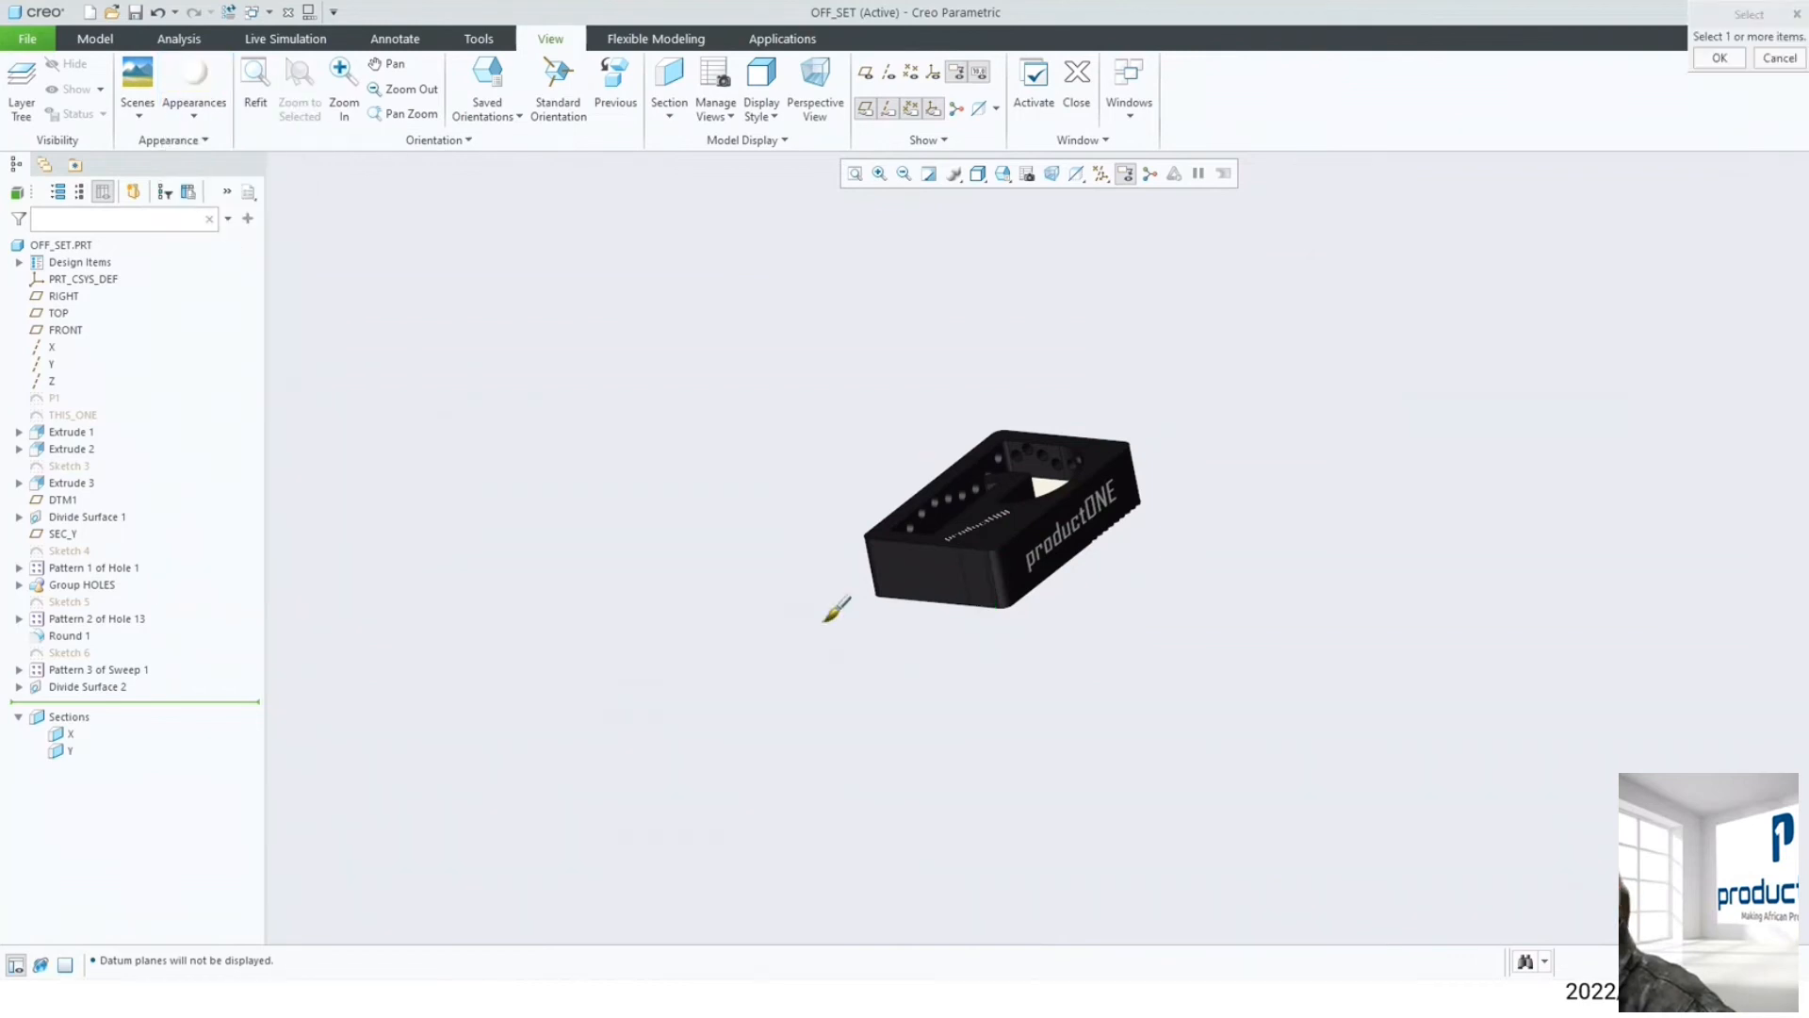
click(989, 571)
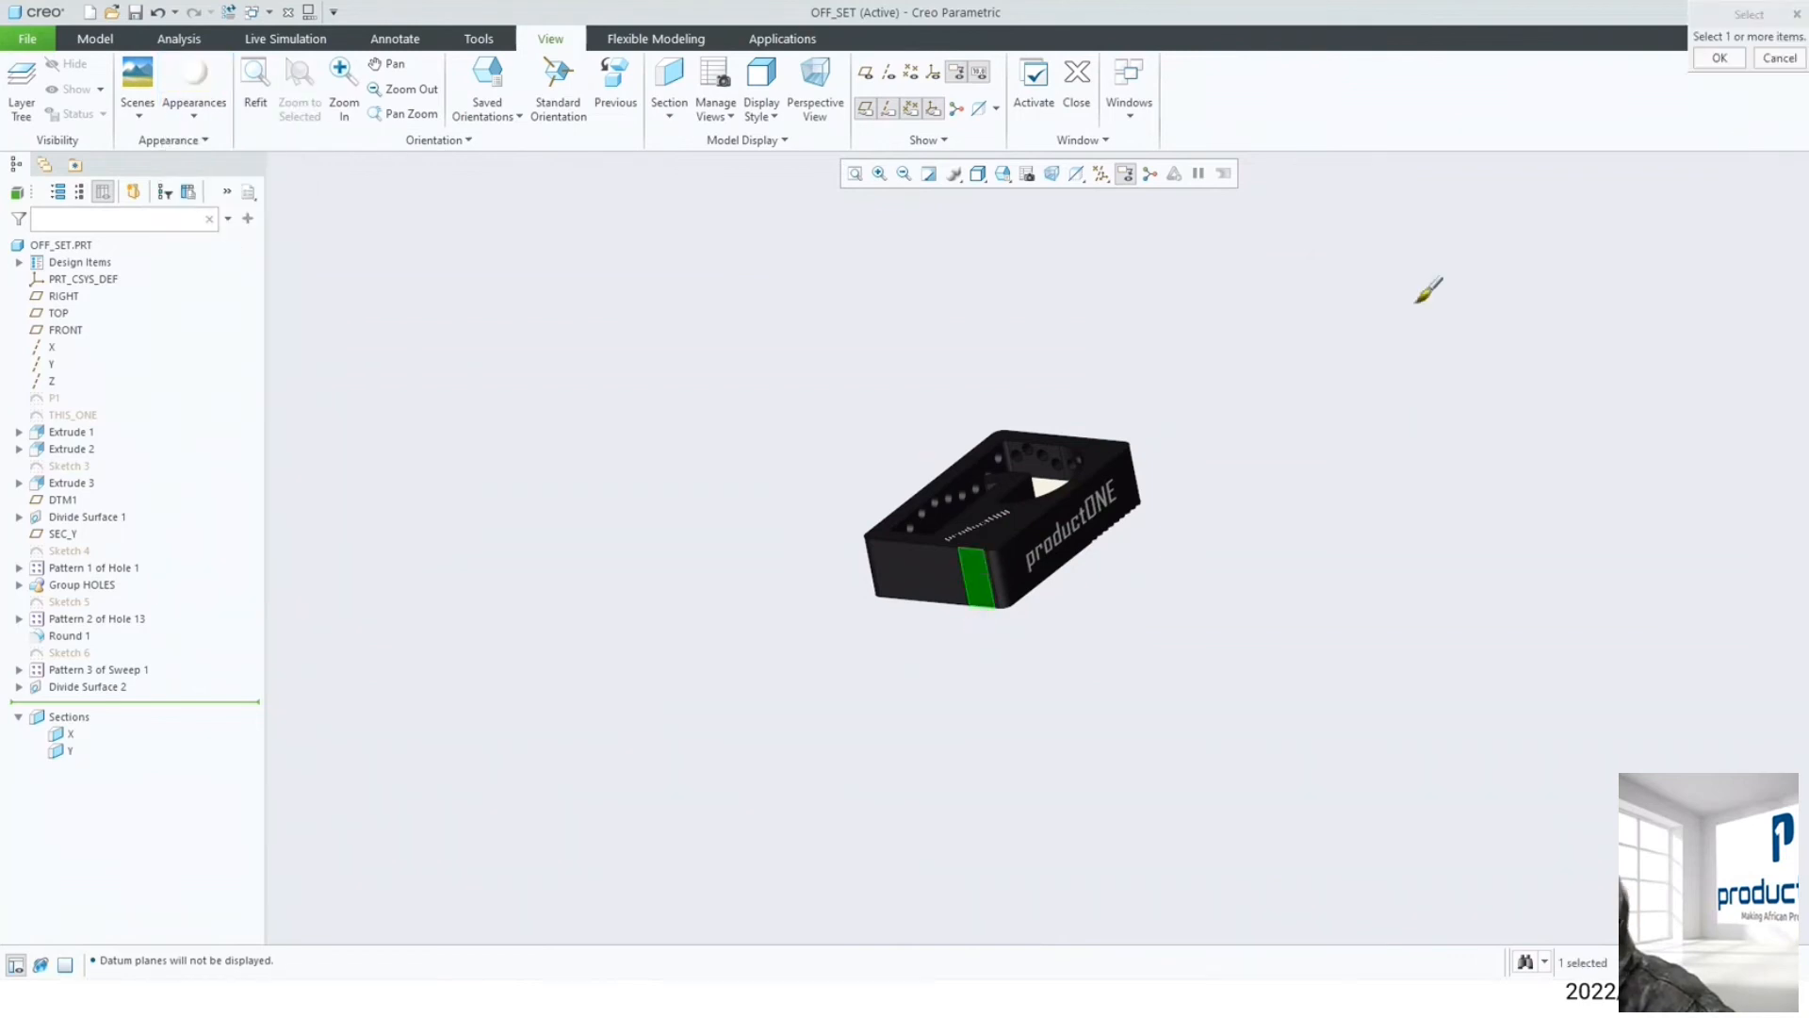
click(1719, 60)
middle_drag(1091, 359, 1041, 365)
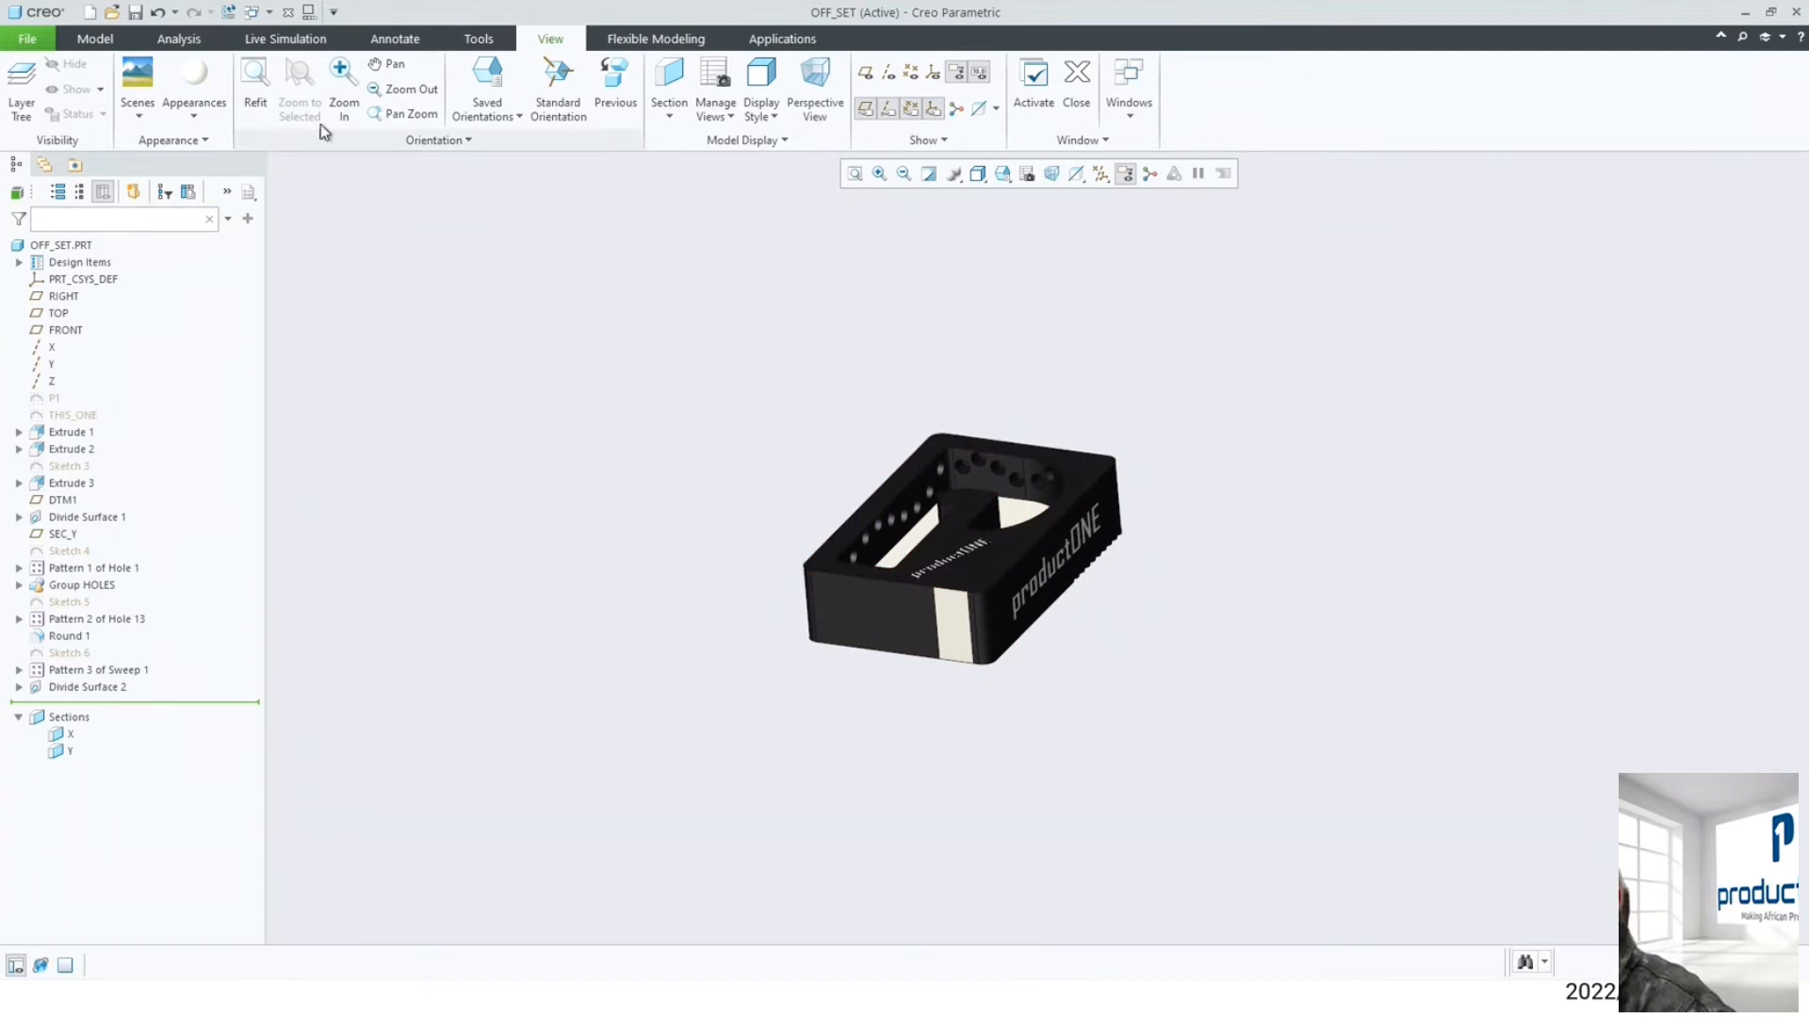
scroll(773, 396, up, 3)
scroll(772, 404, down, 2)
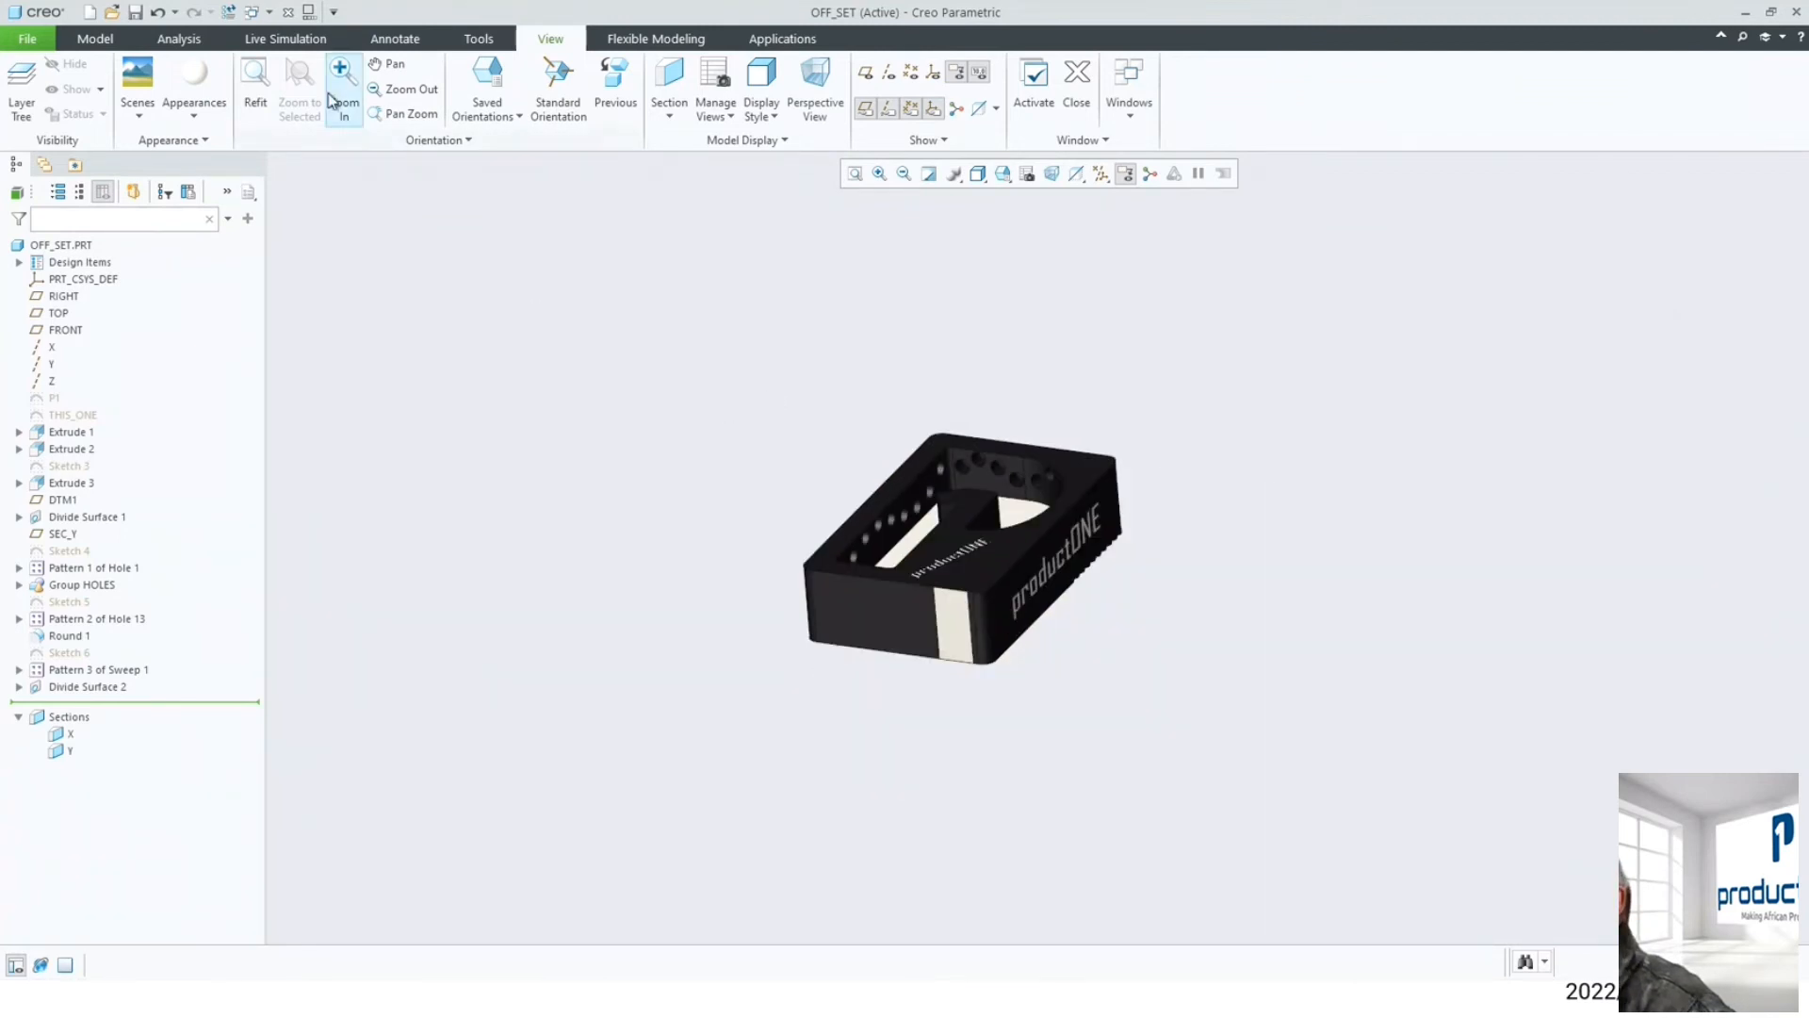
- Switch to Live Simulation and examine Structure1's constraints on the divided end face and its load on the opposite face
click(286, 39)
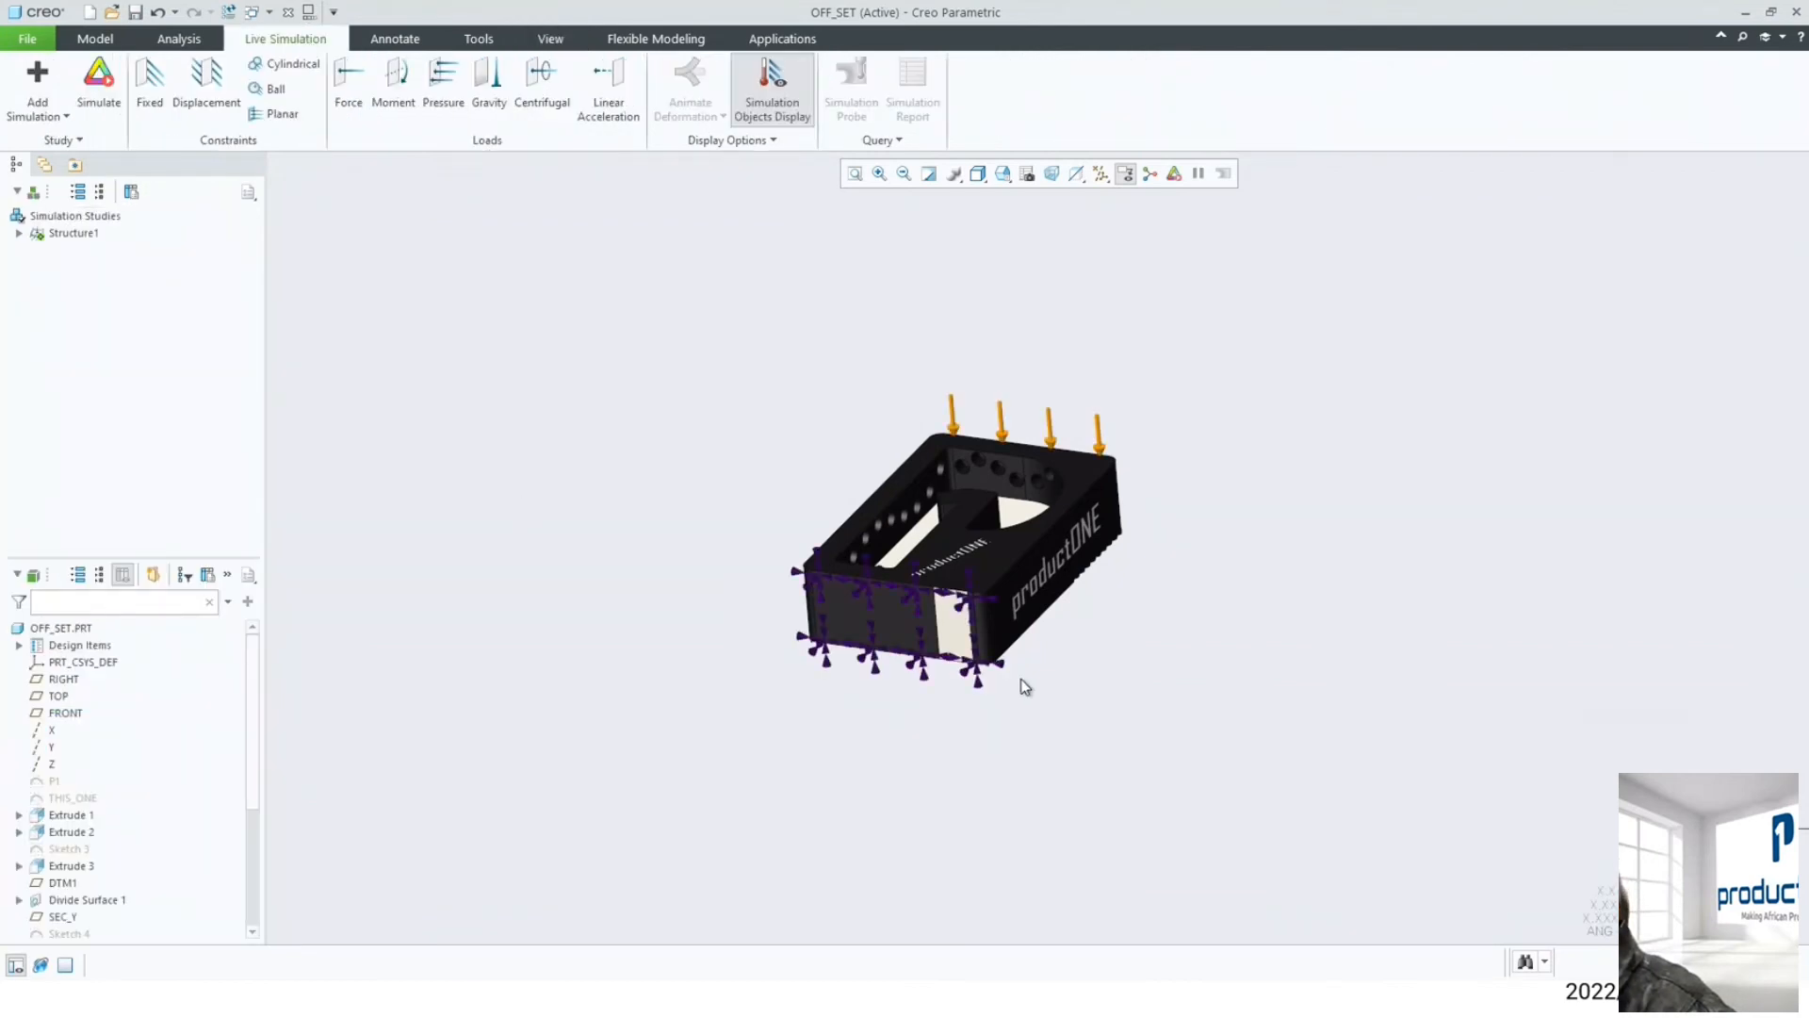
scroll(1021, 687, up, 4)
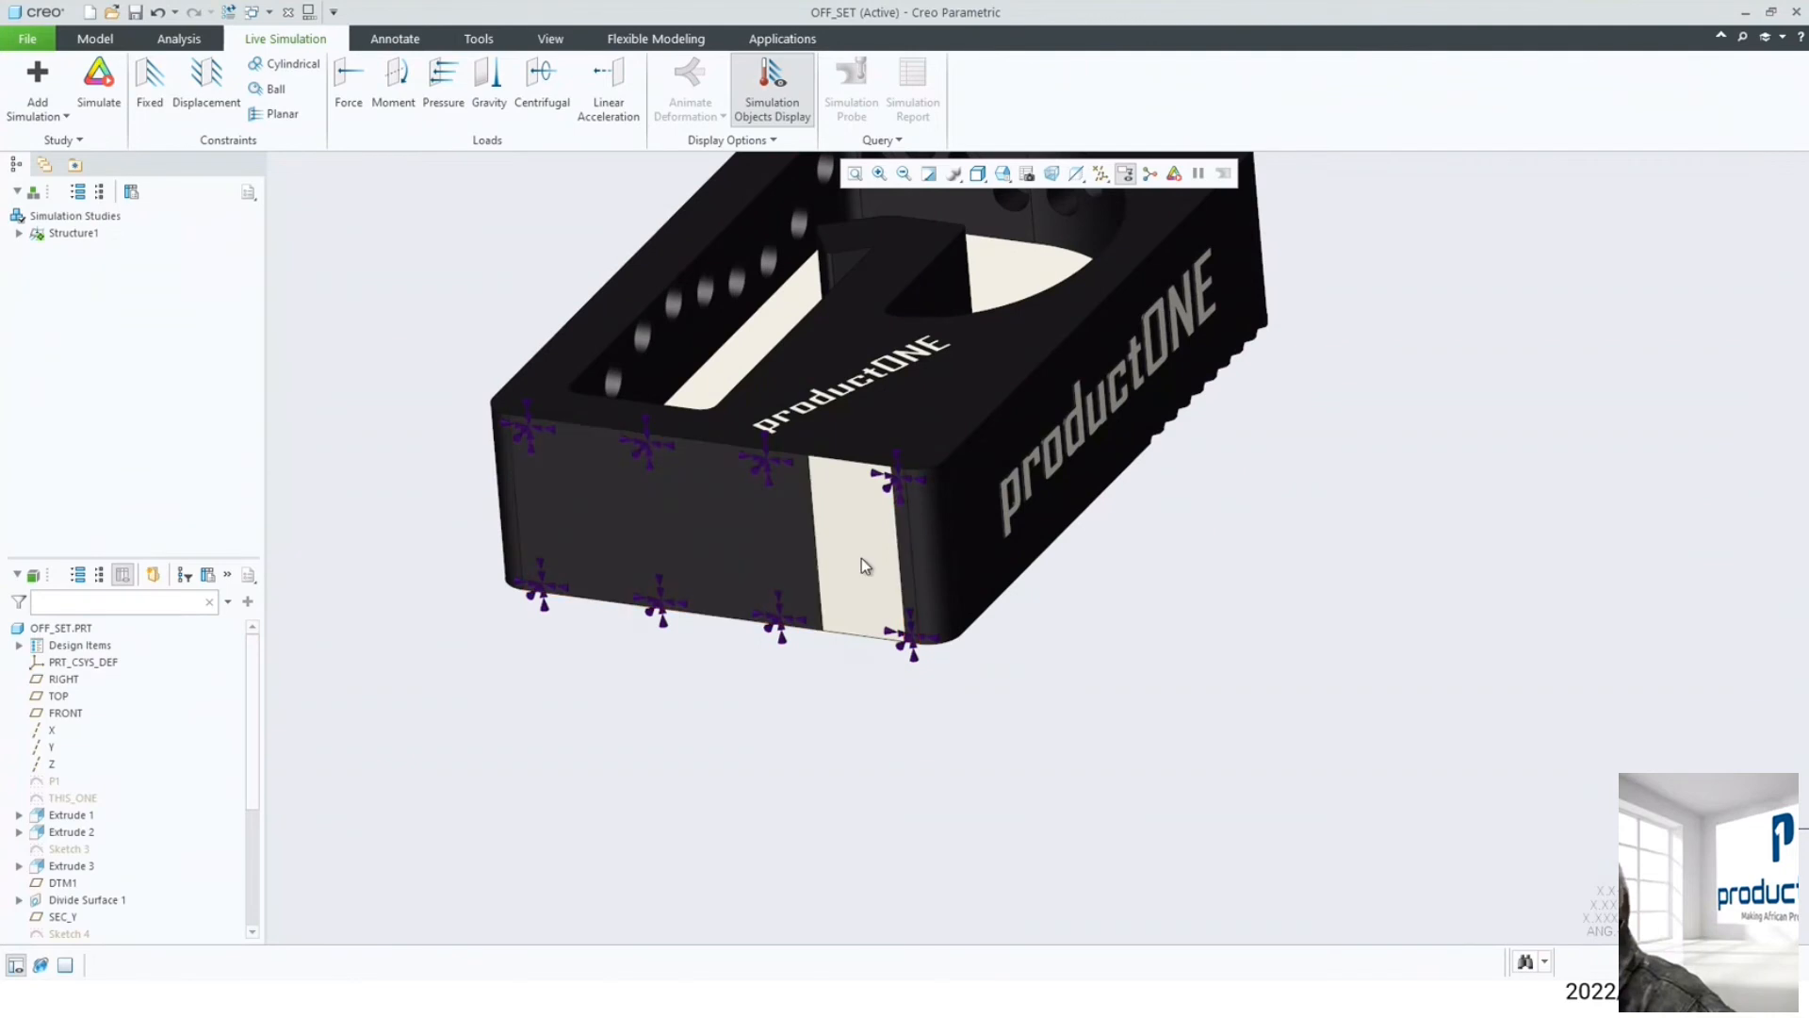
scroll(856, 553, down, 5)
mouse_move(856, 553)
middle_down()
mouse_move(851, 508)
mouse_move(937, 452)
middle_up()
scroll(936, 452, up, 3)
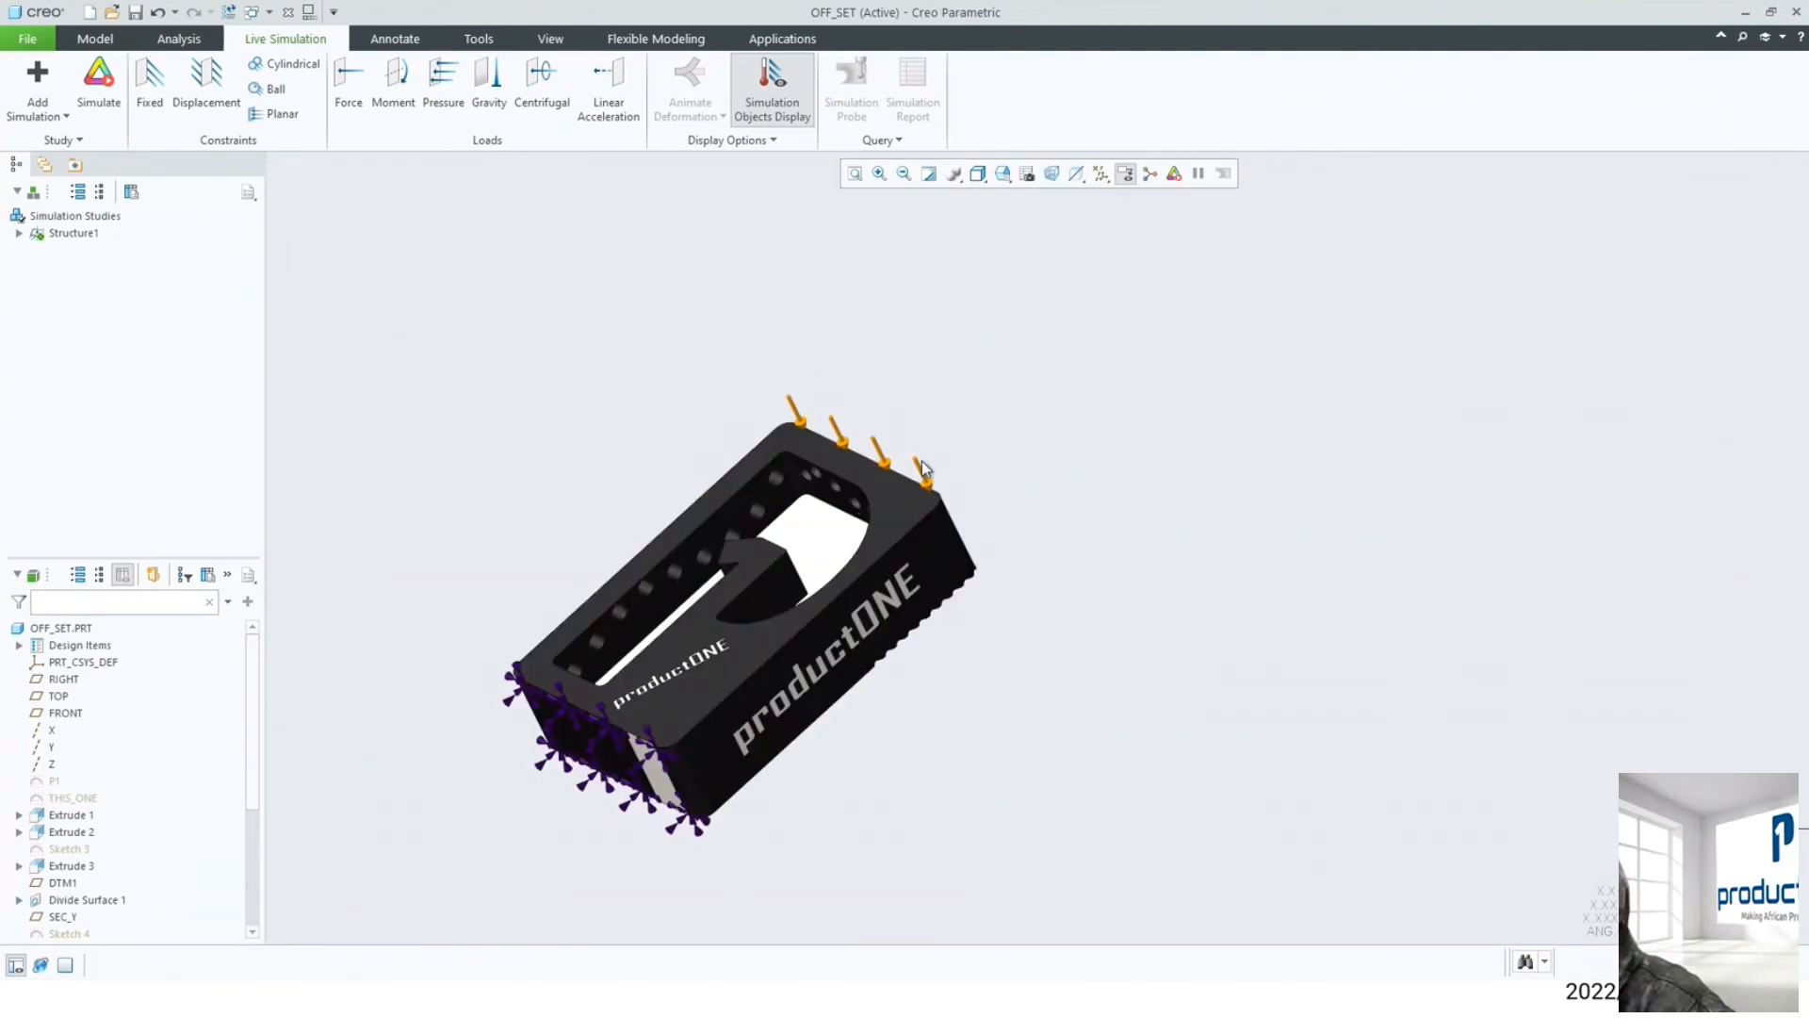
click(19, 234)
click(81, 266)
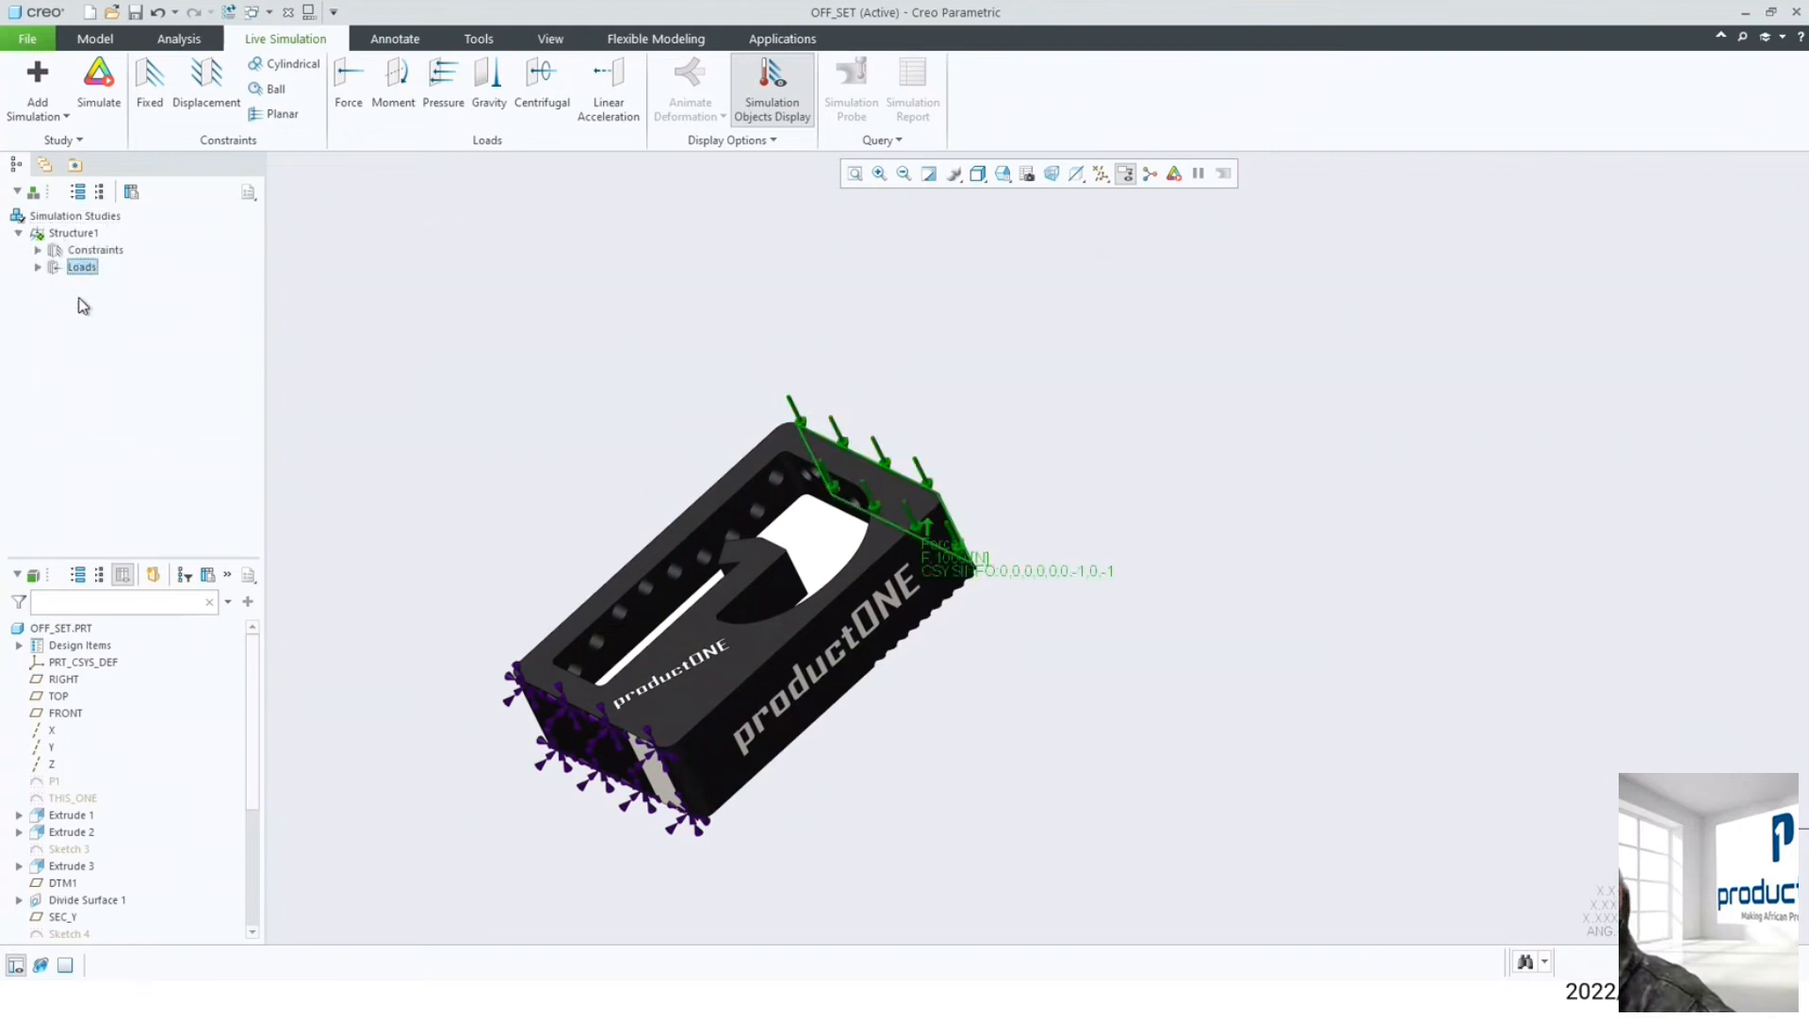
scroll(961, 566, up, 2)
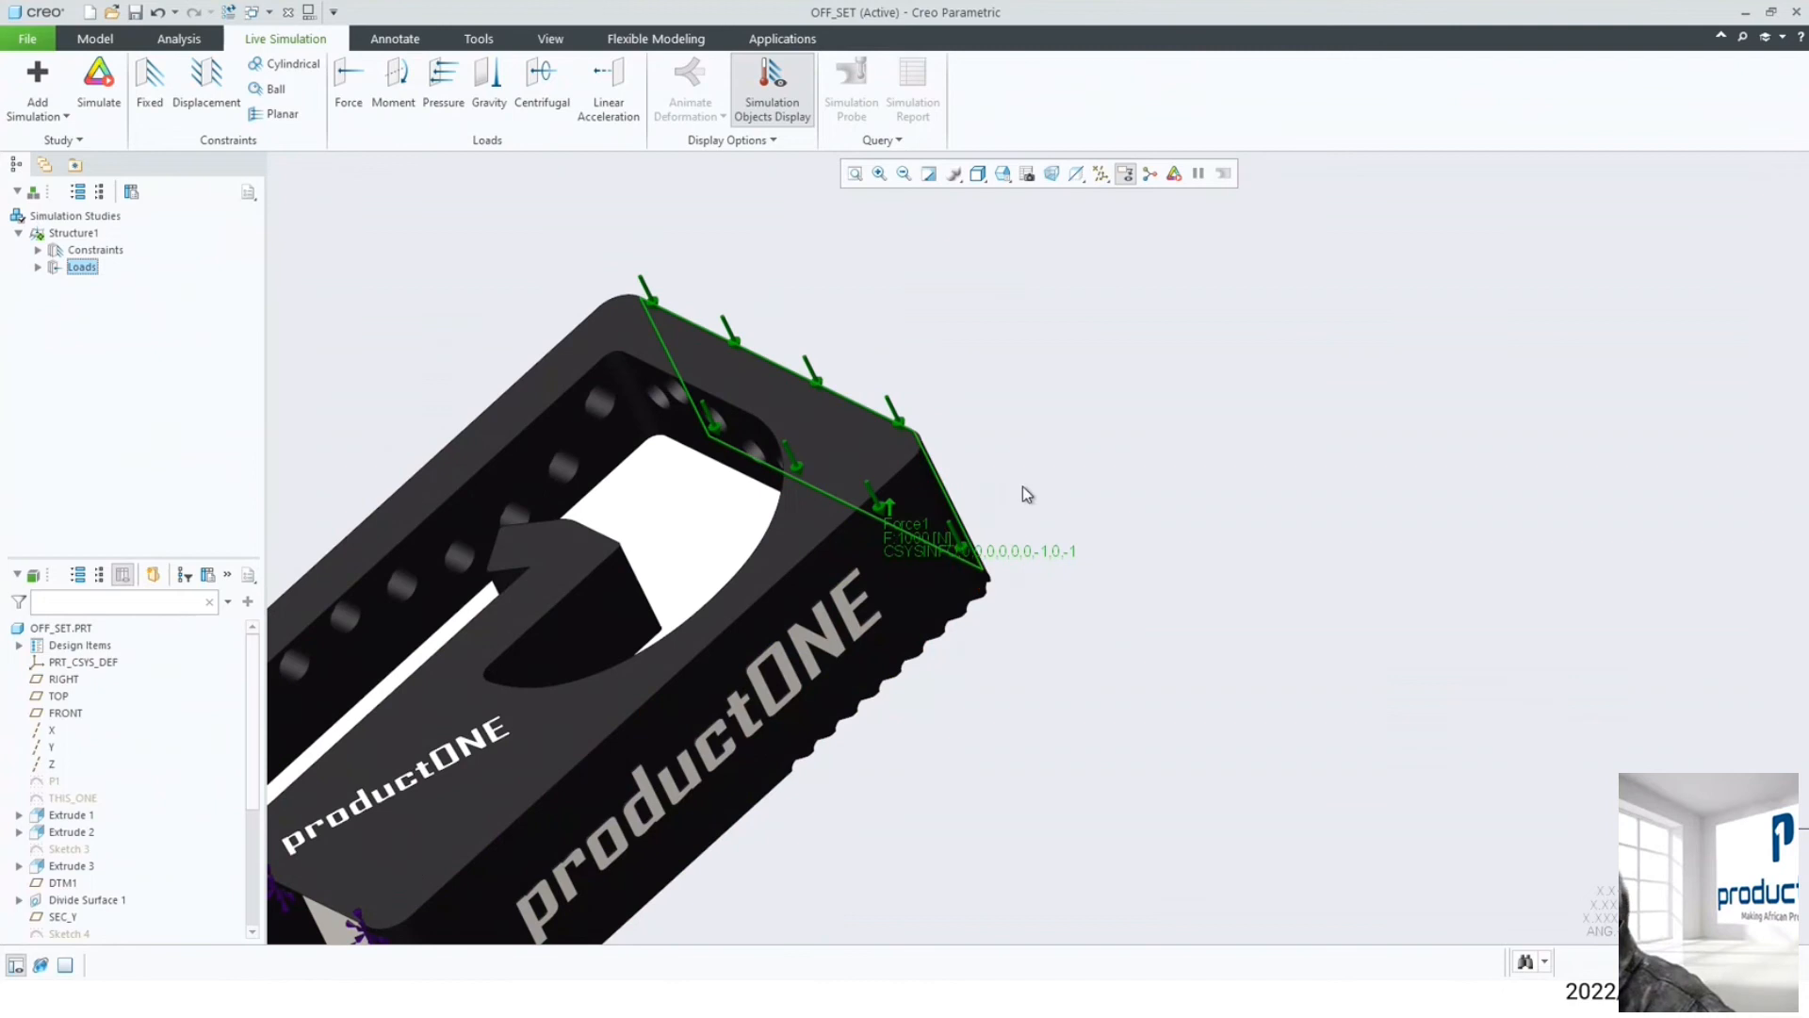
scroll(1041, 471, down, 3)
mouse_move(1050, 461)
middle_down()
mouse_move(1094, 452)
mouse_move(1036, 419)
middle_up()
scroll(1010, 405, up, 2)
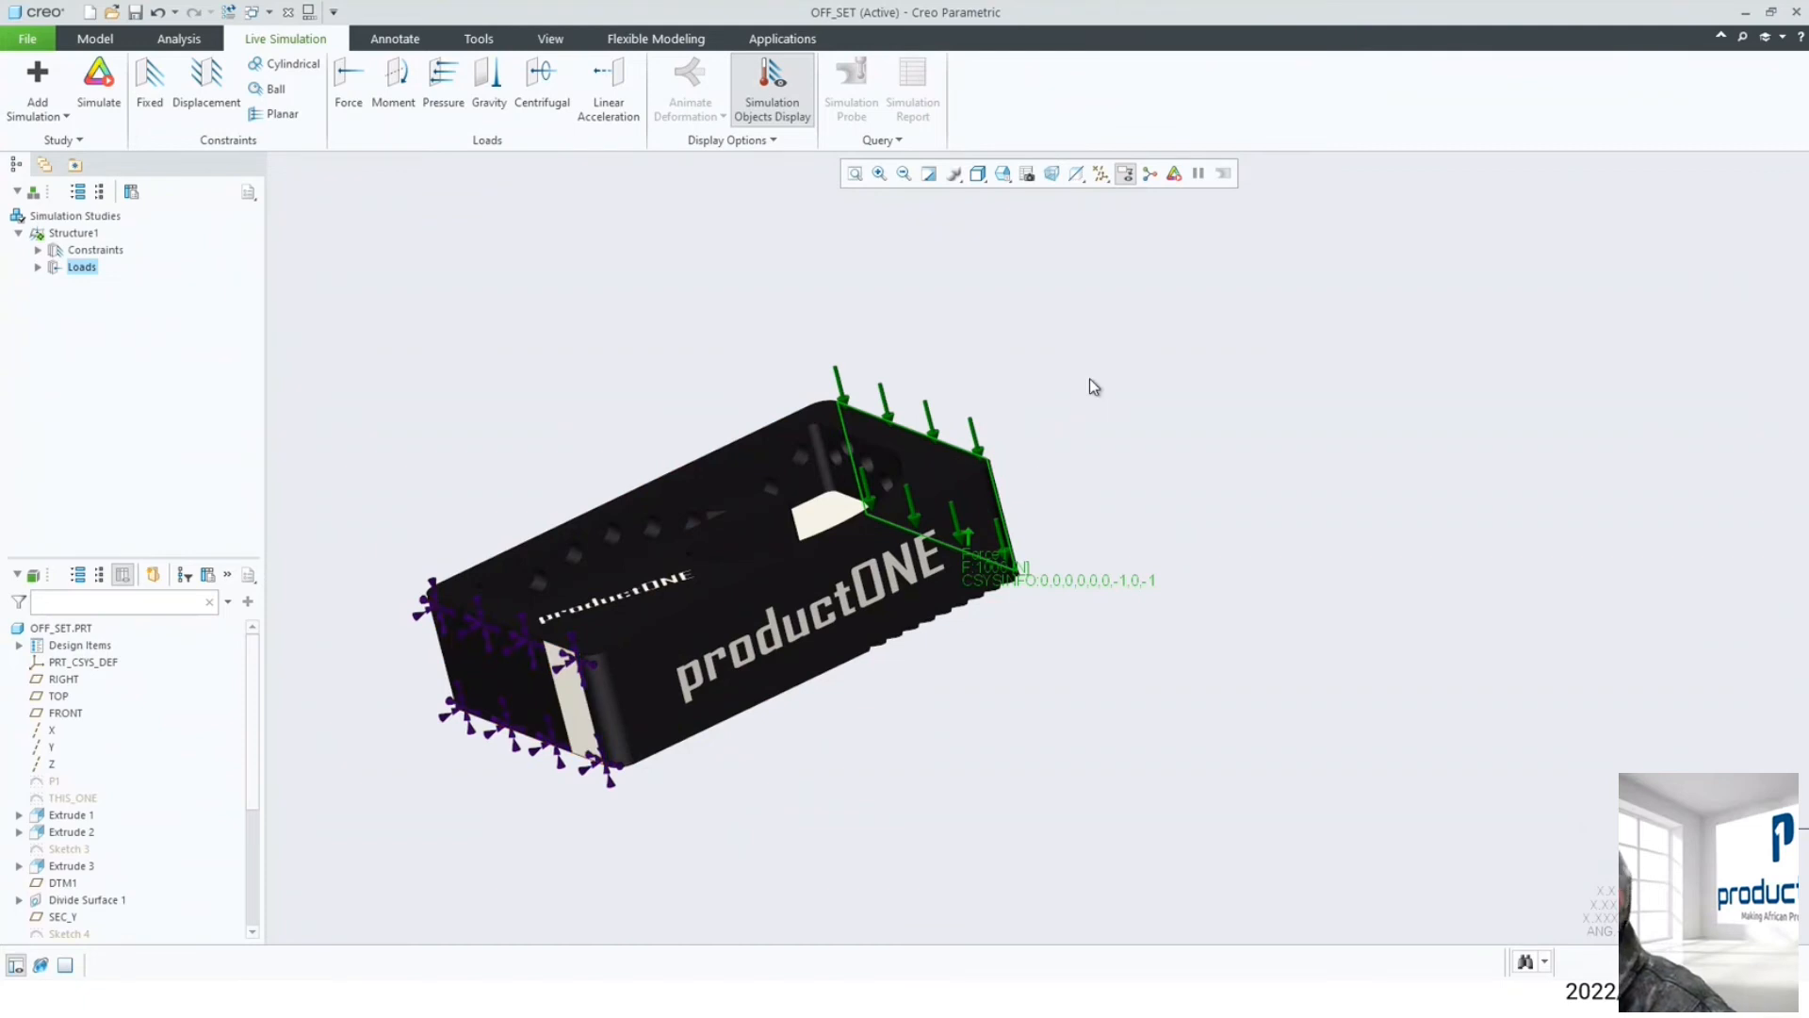
- Run the live simulation and show Von Mises stress in MPa with its extreme points marked, examining stresses along the divided strip
click(1175, 175)
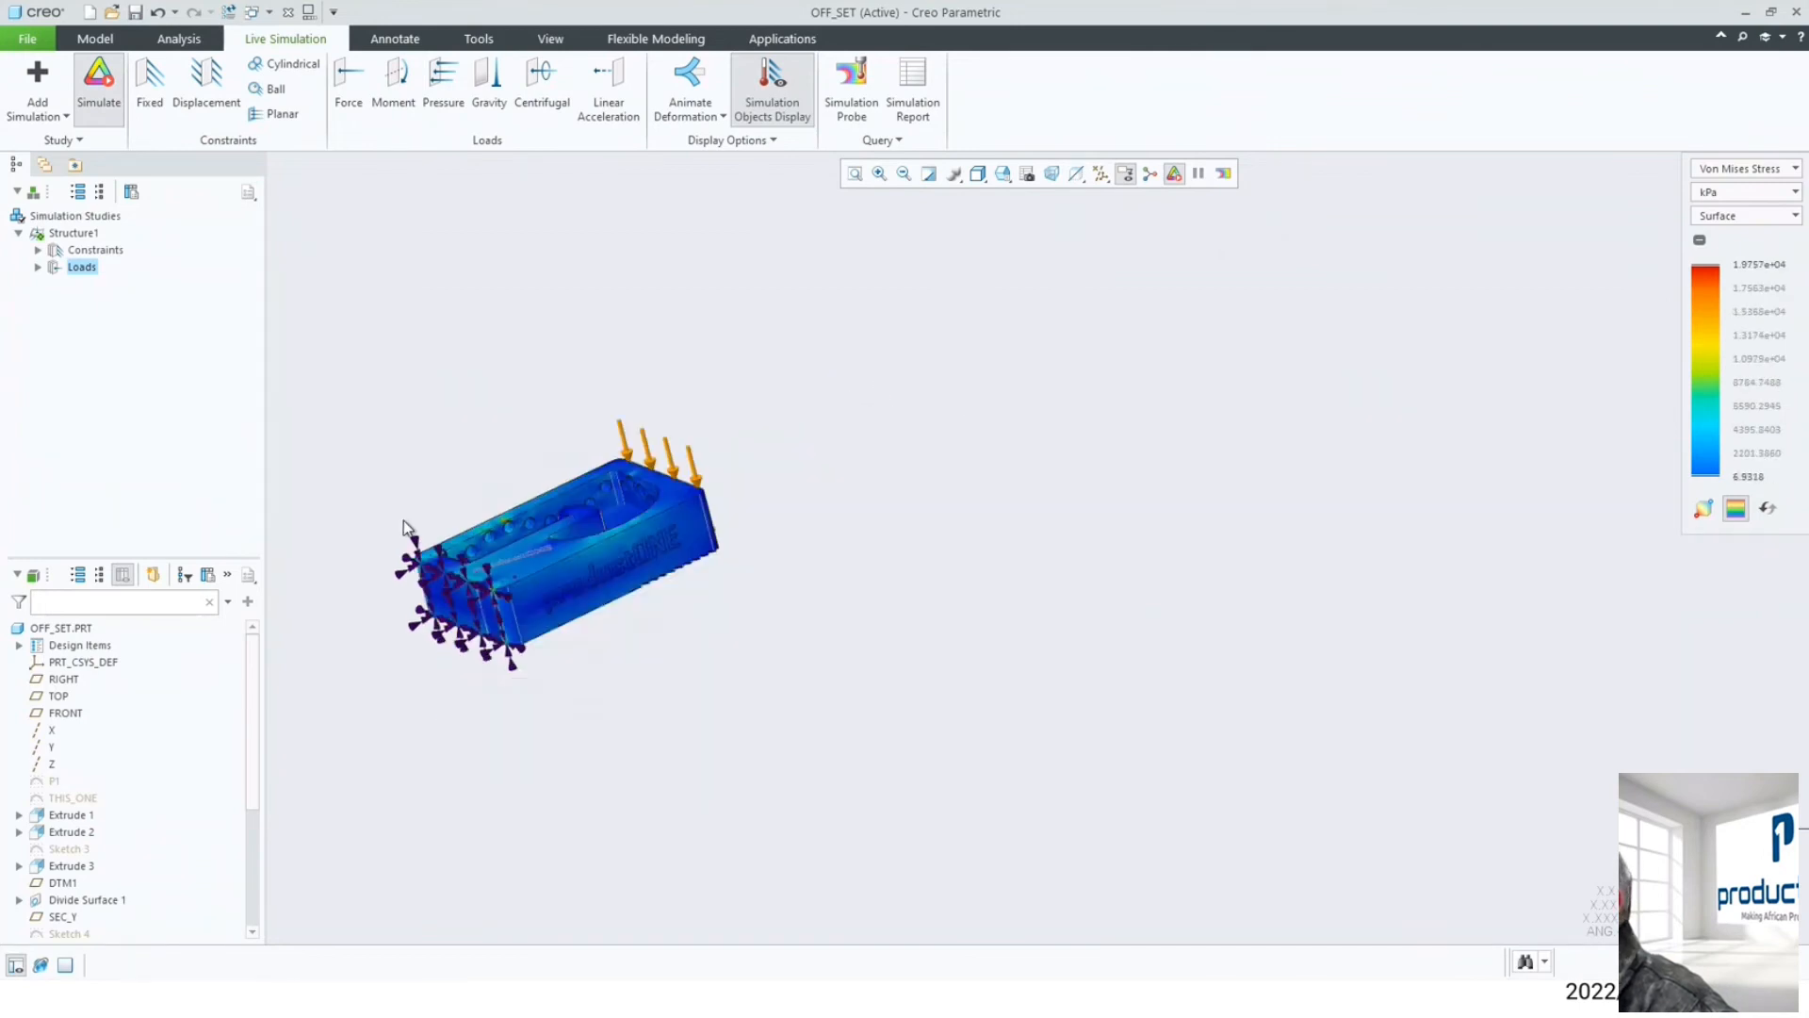
scroll(383, 557, down, 3)
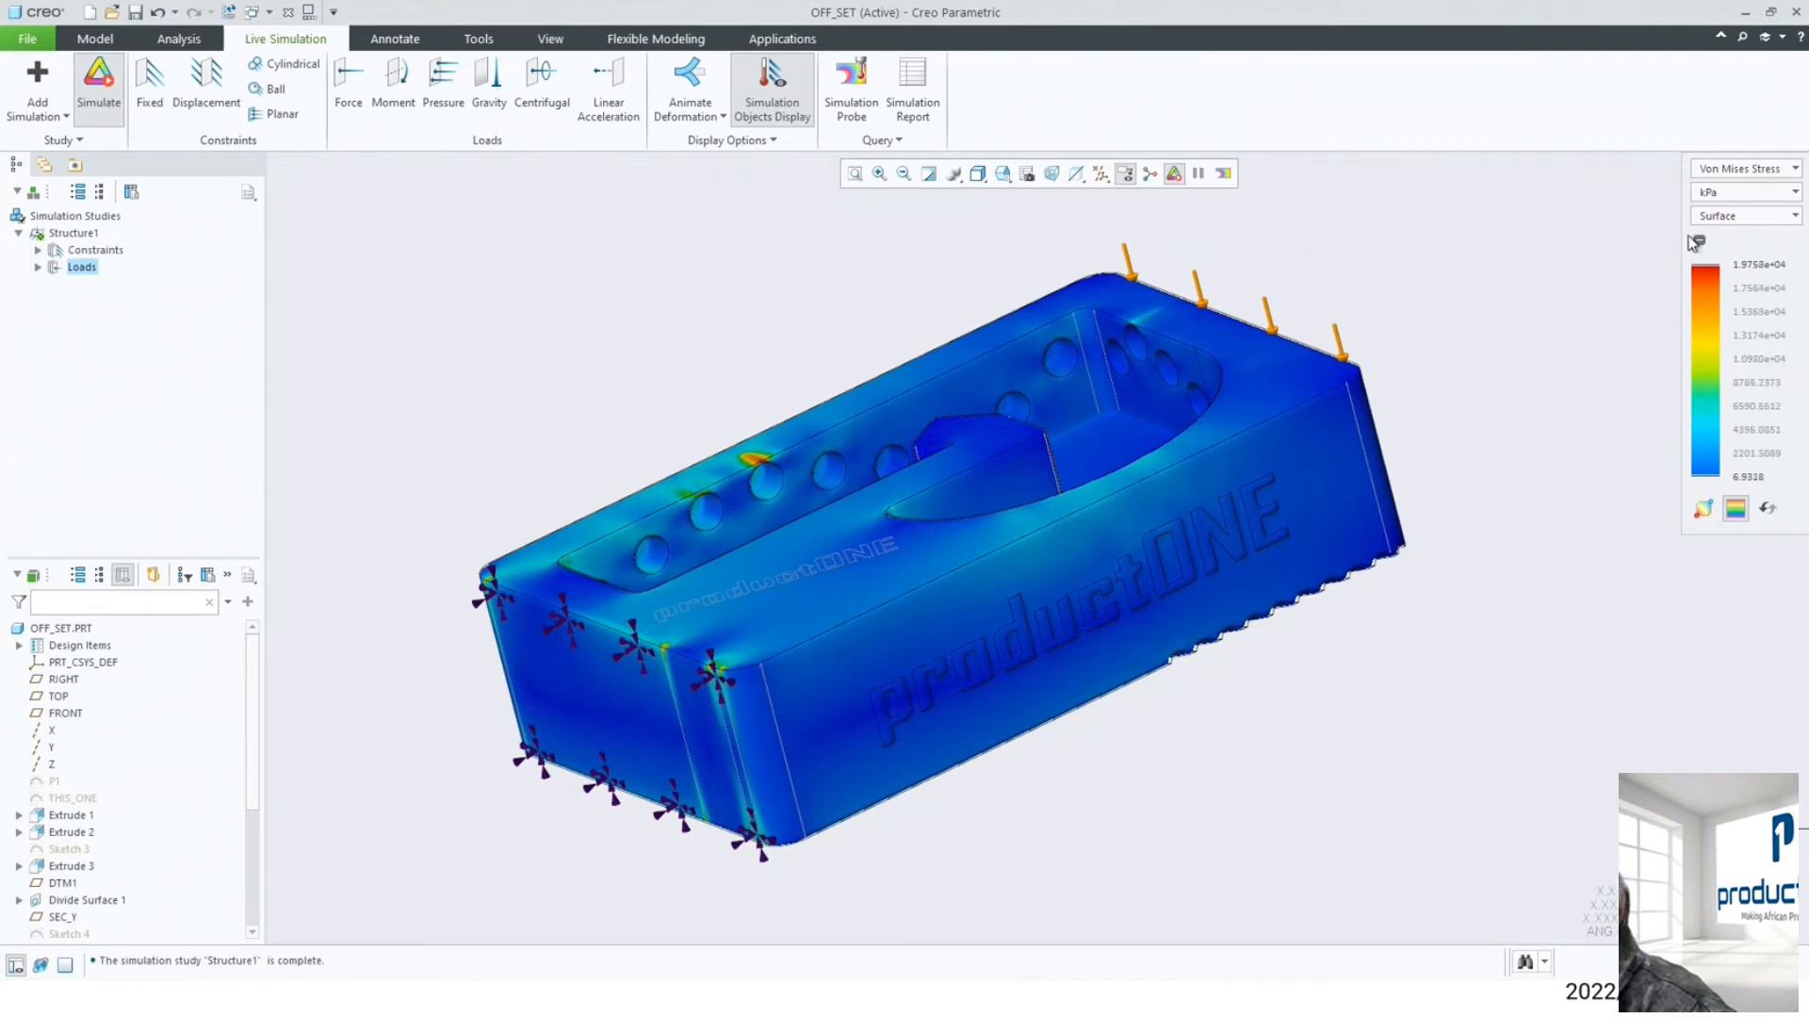
click(1747, 193)
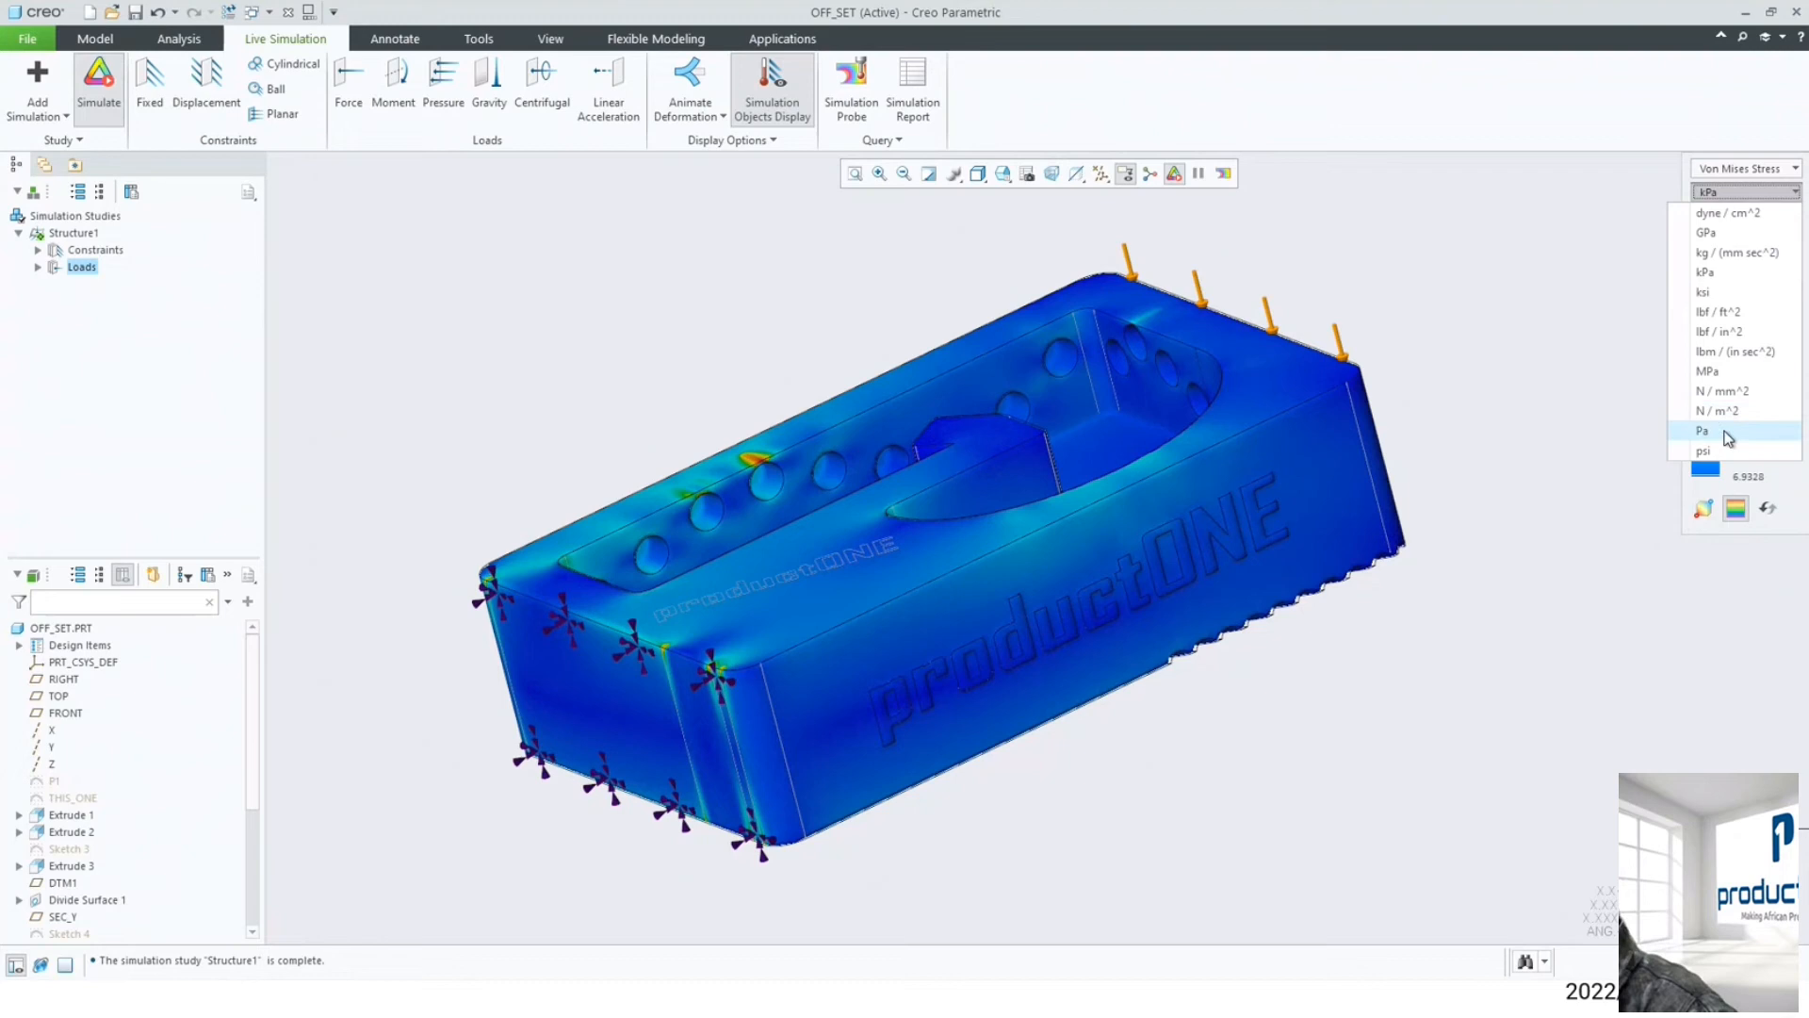
click(1719, 372)
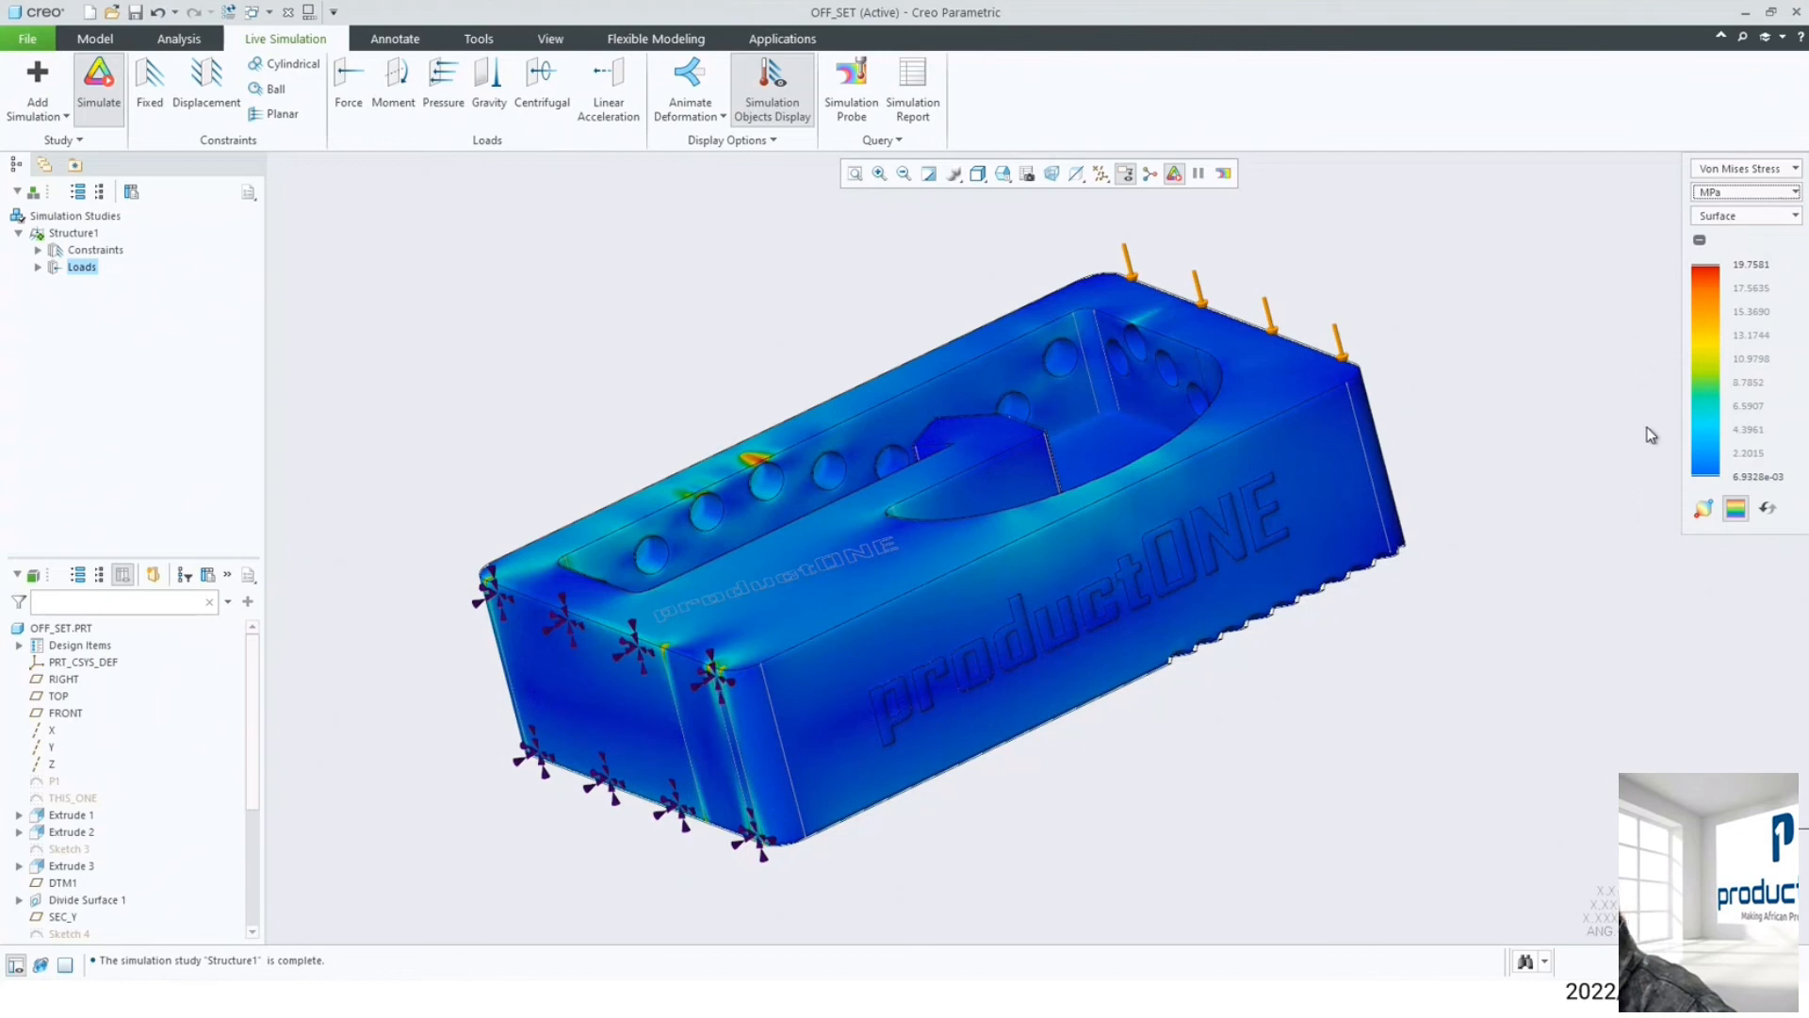
click(1699, 509)
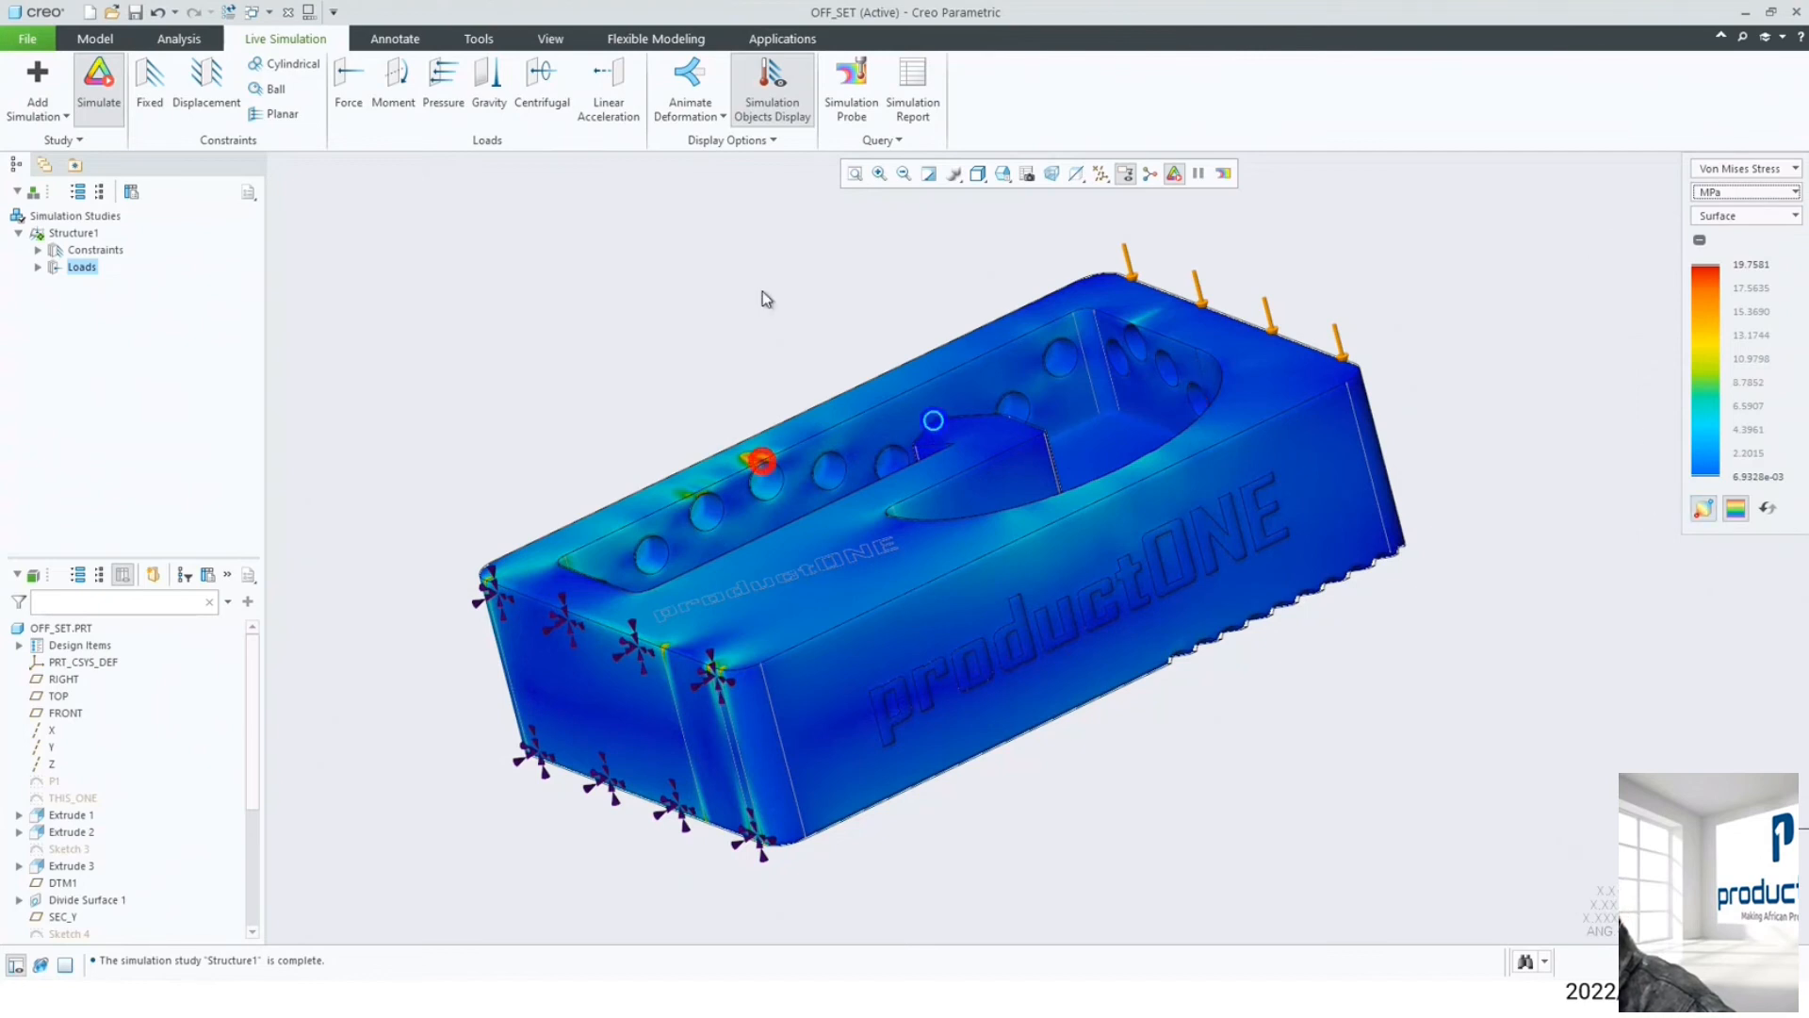
middle_drag(766, 298, 755, 283)
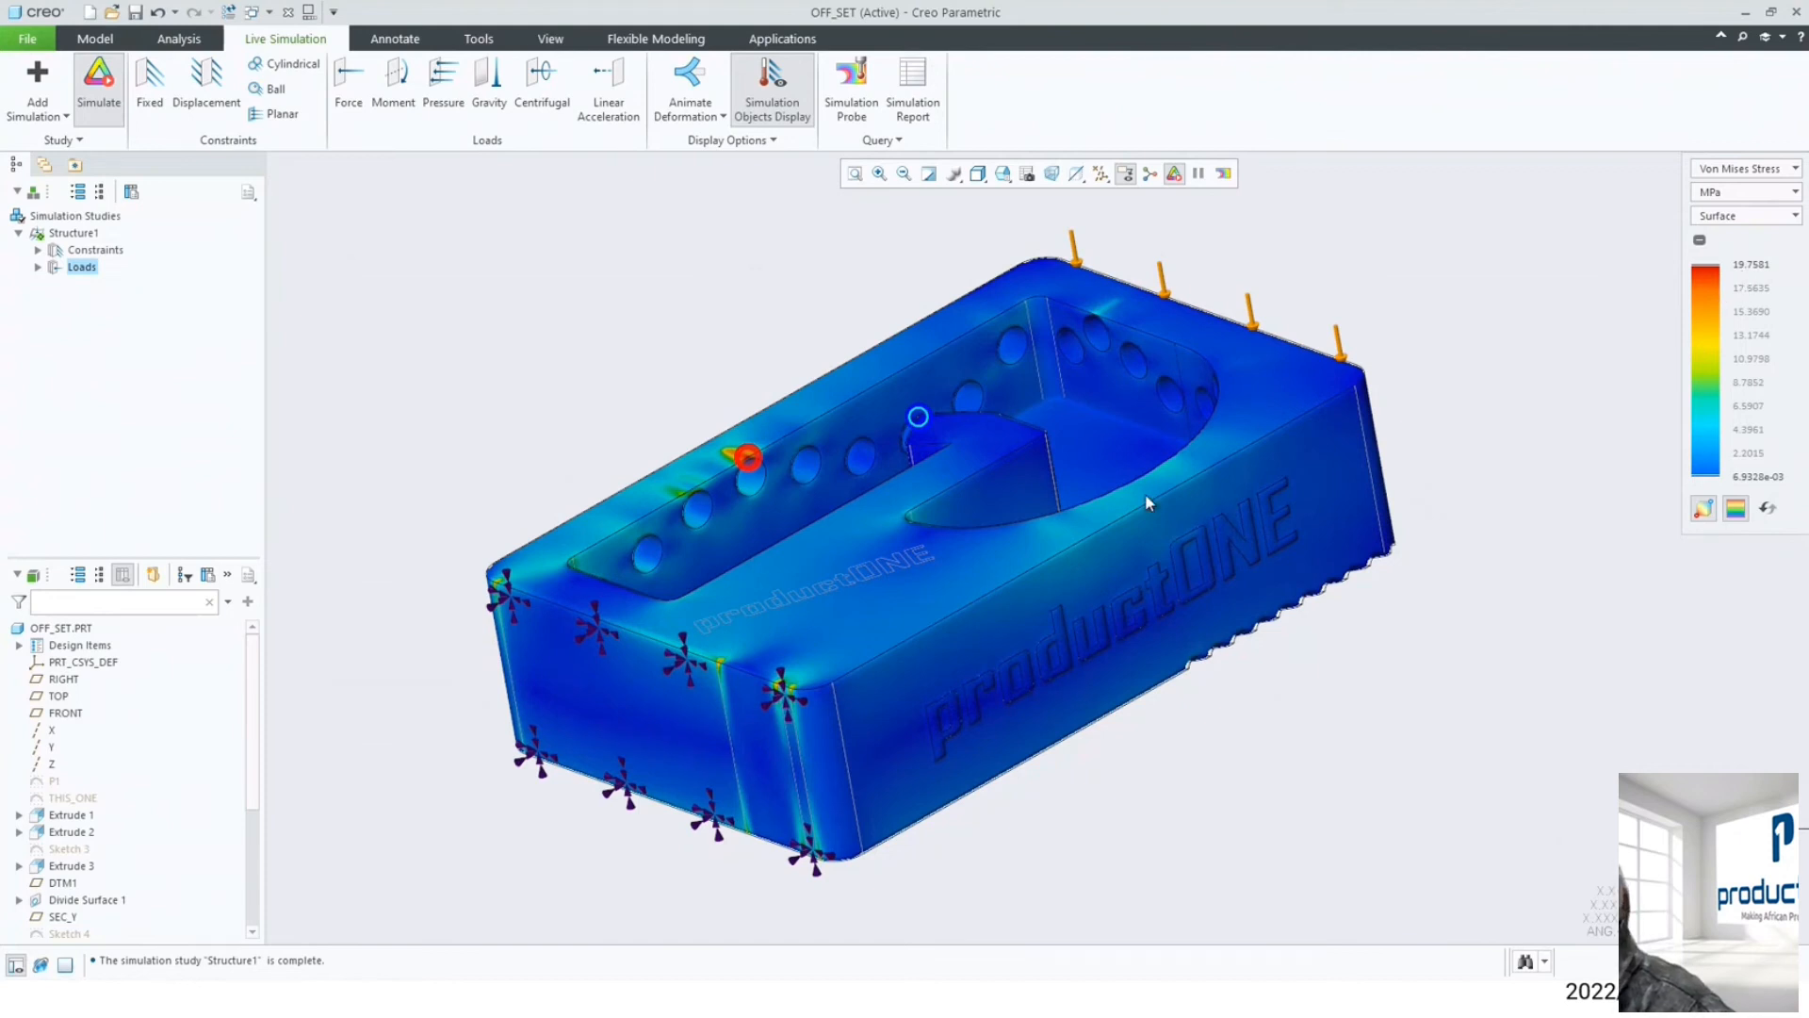
scroll(727, 717, up, 4)
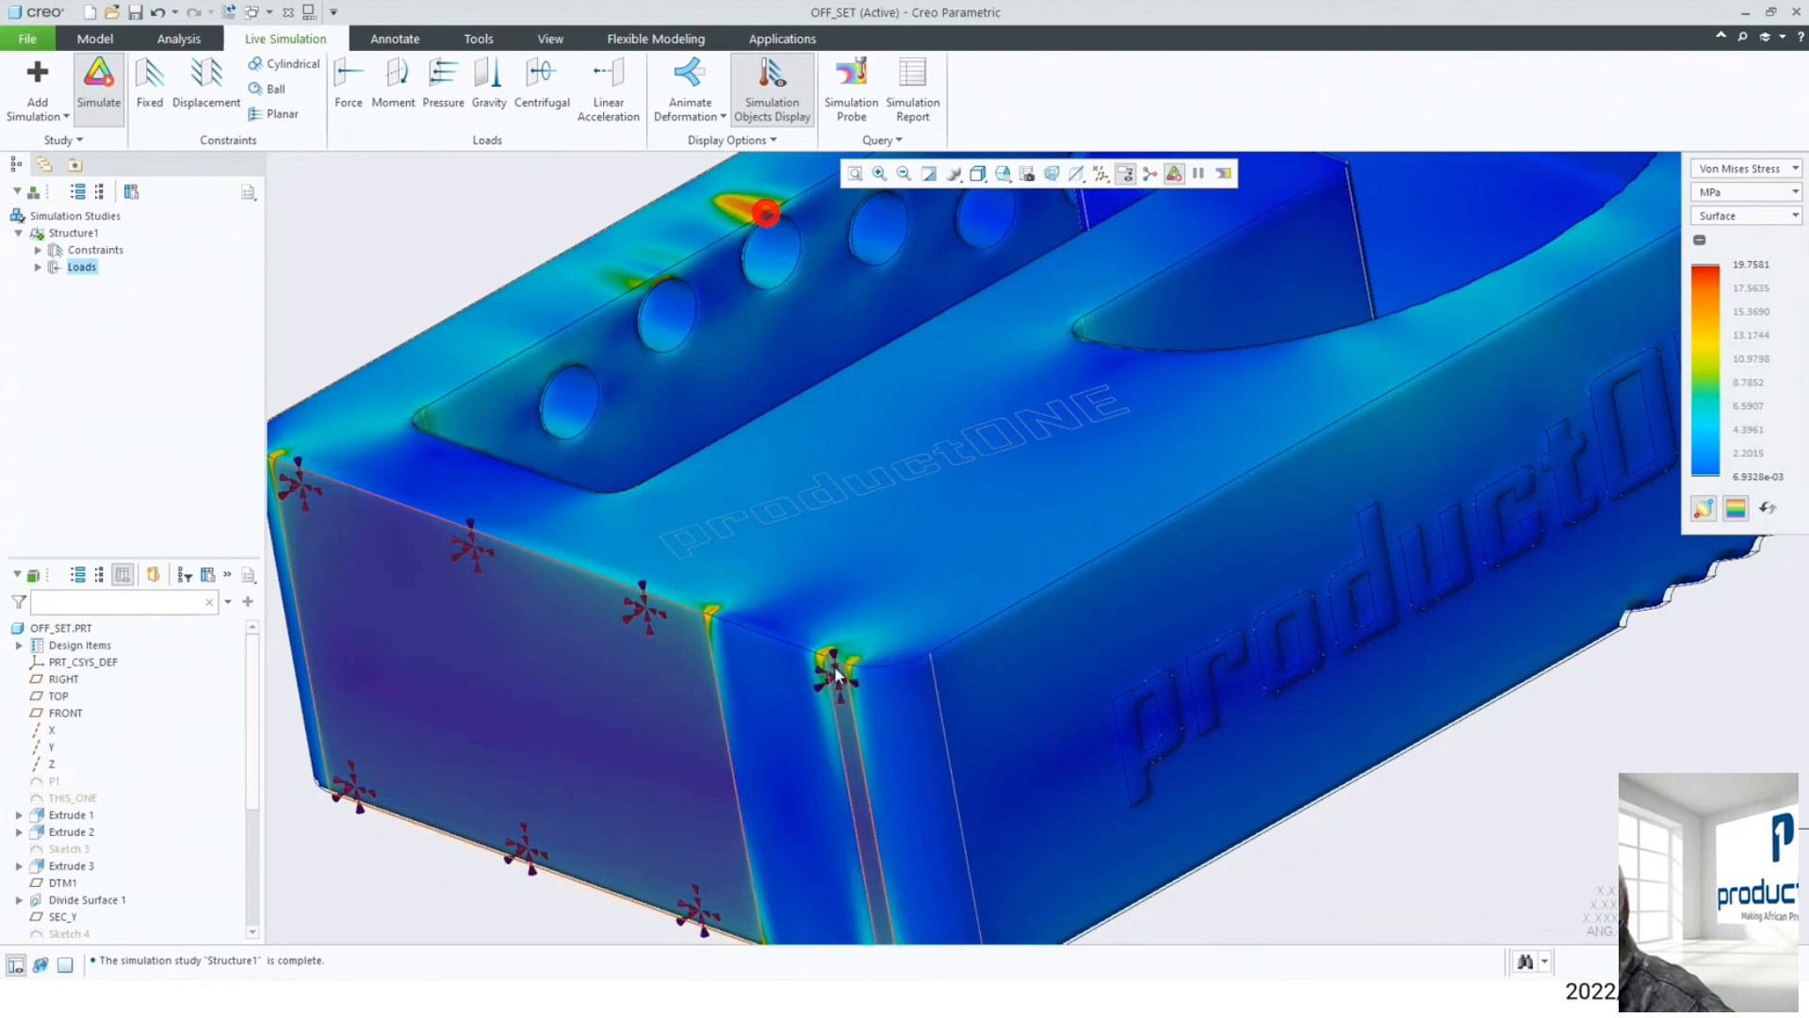
scroll(725, 594, up, 5)
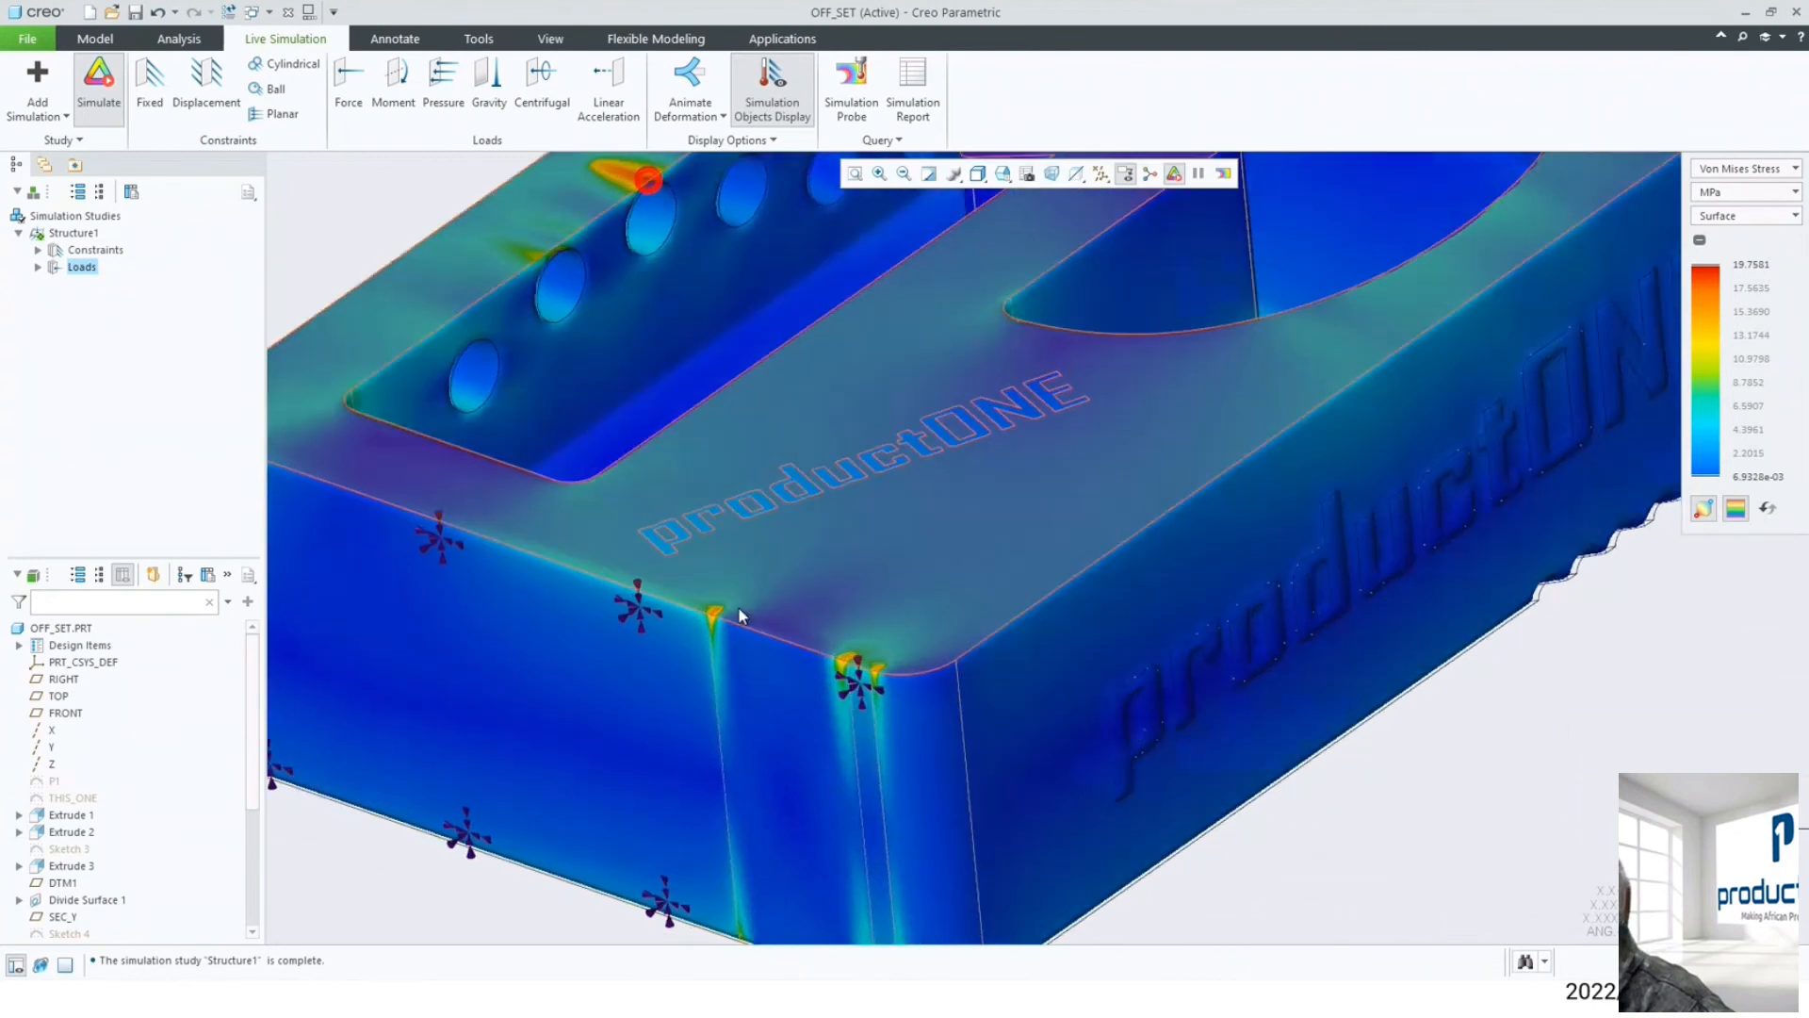
scroll(743, 596, down, 9)
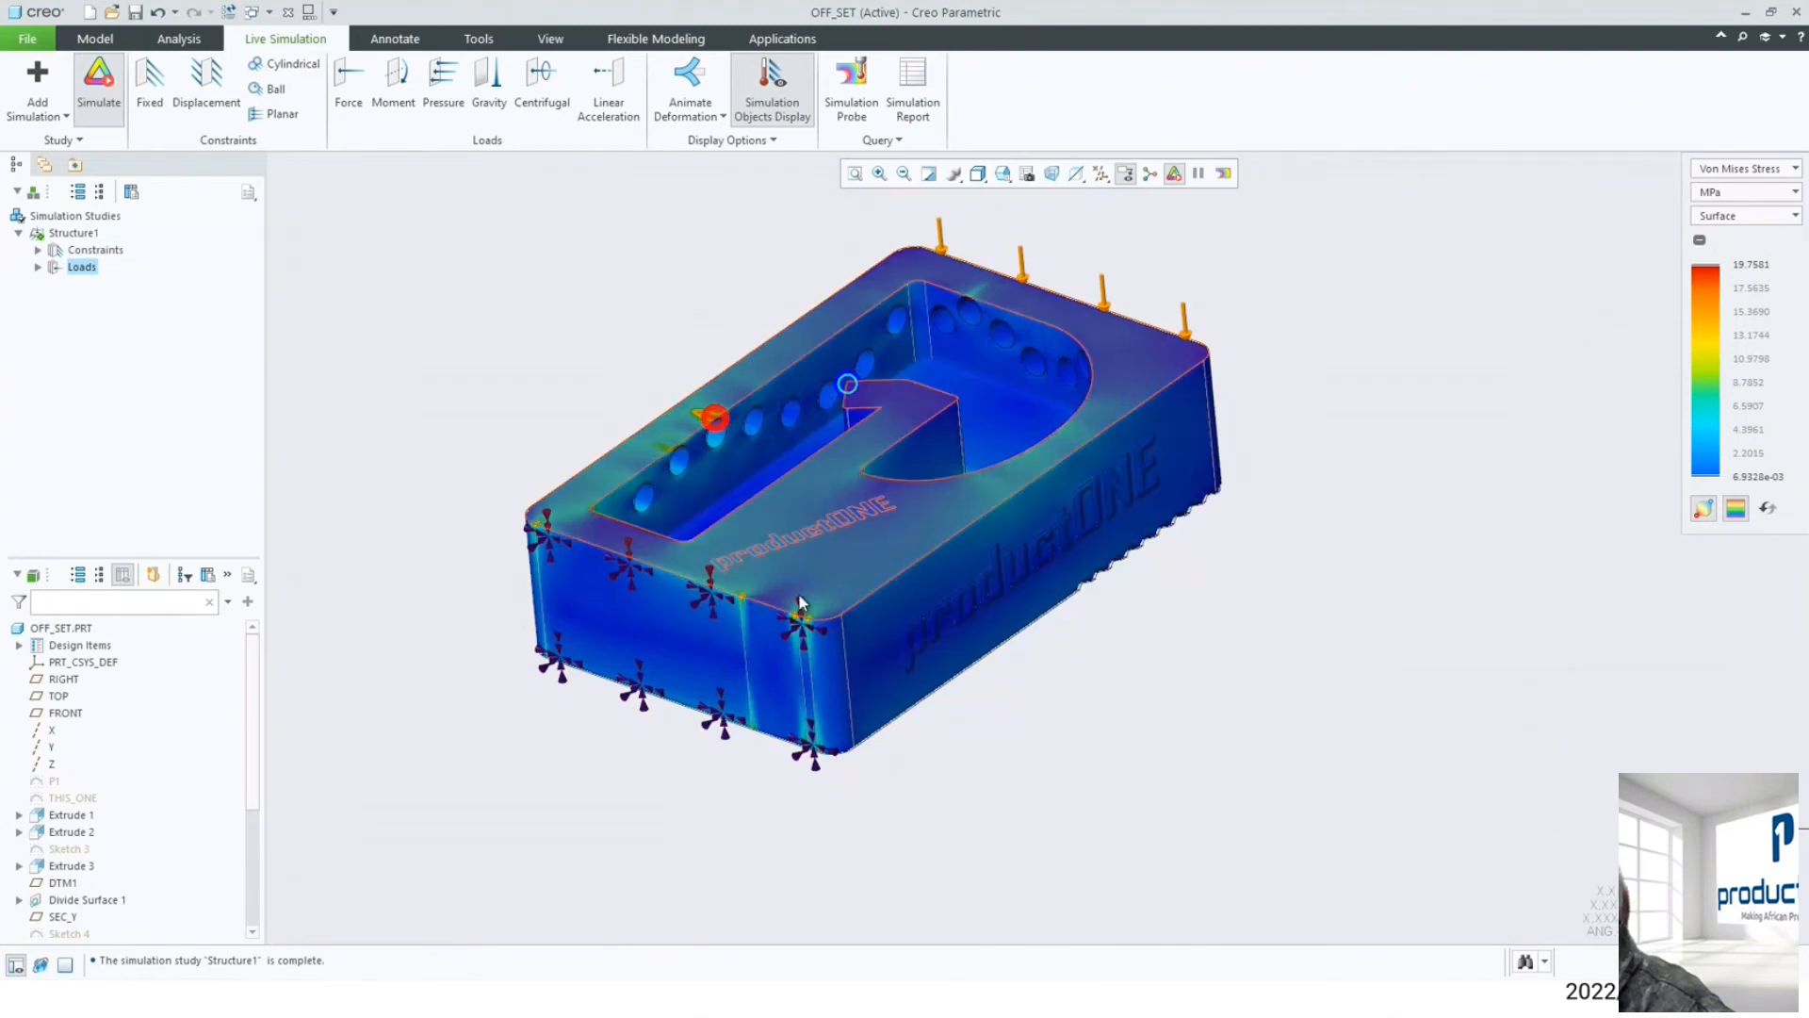
- Change the simulation result to Deformation and animate it with the part in its default orientation
click(1775, 169)
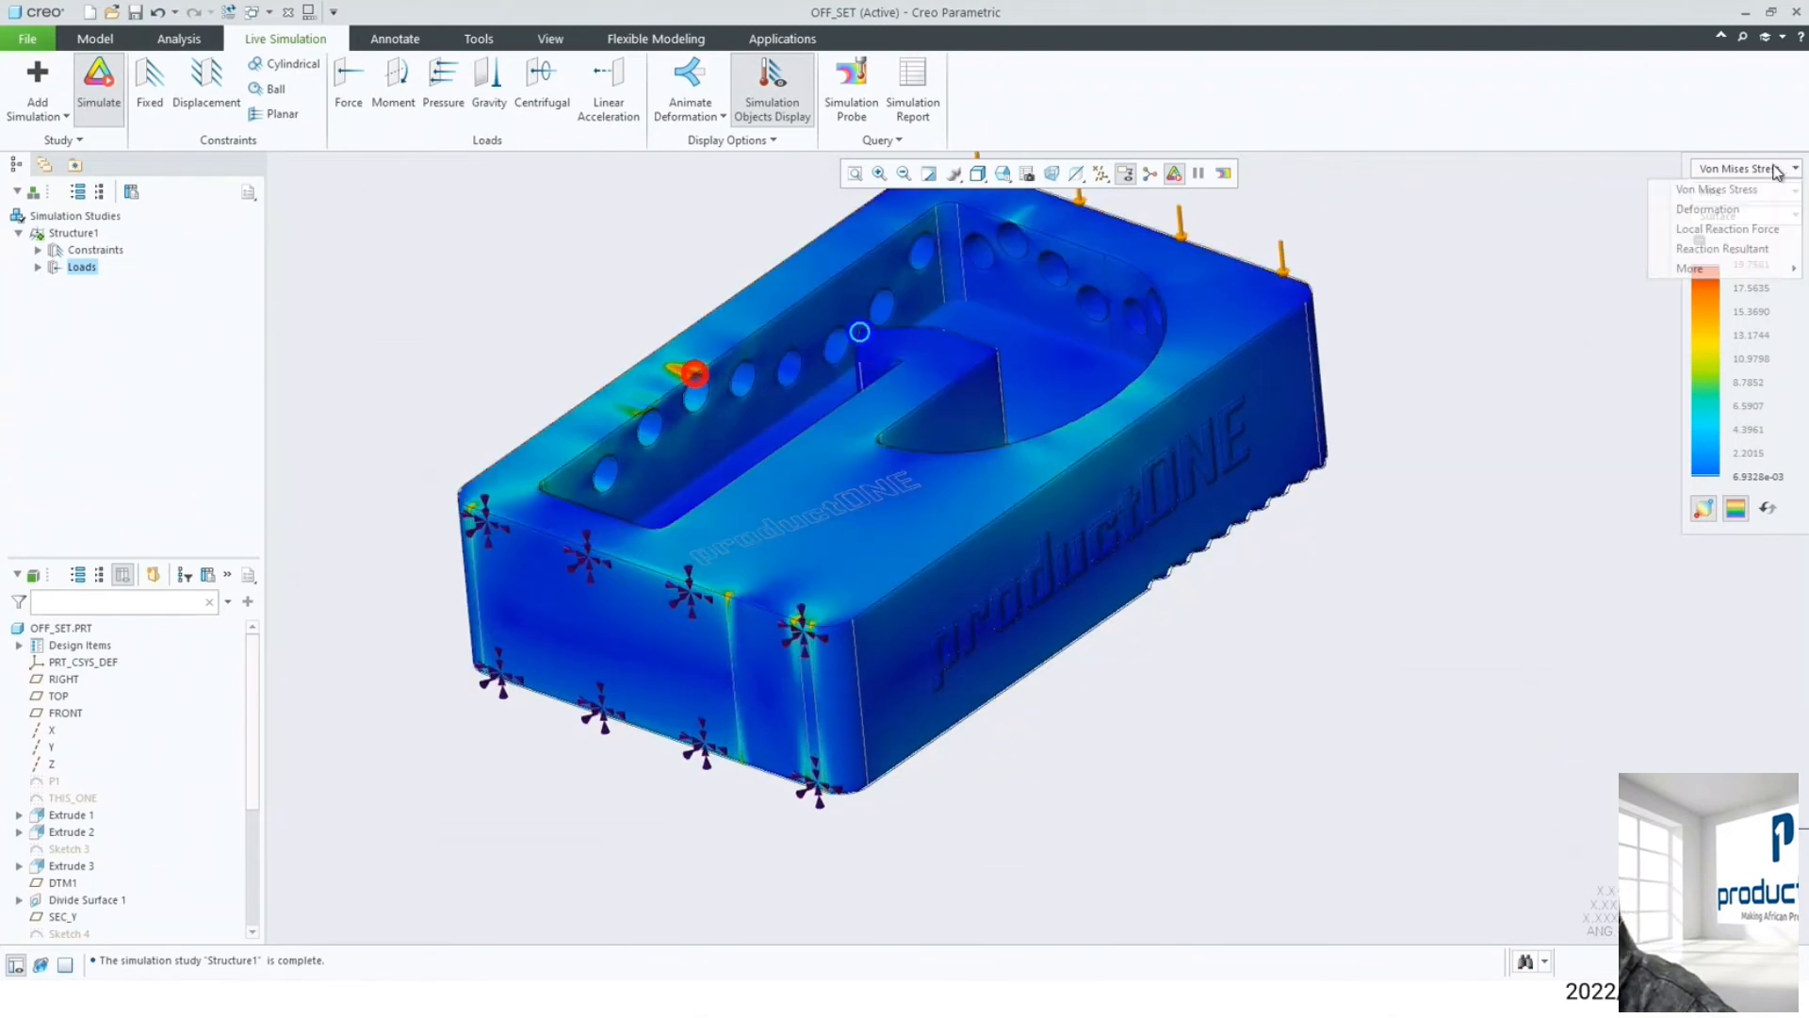
click(1708, 209)
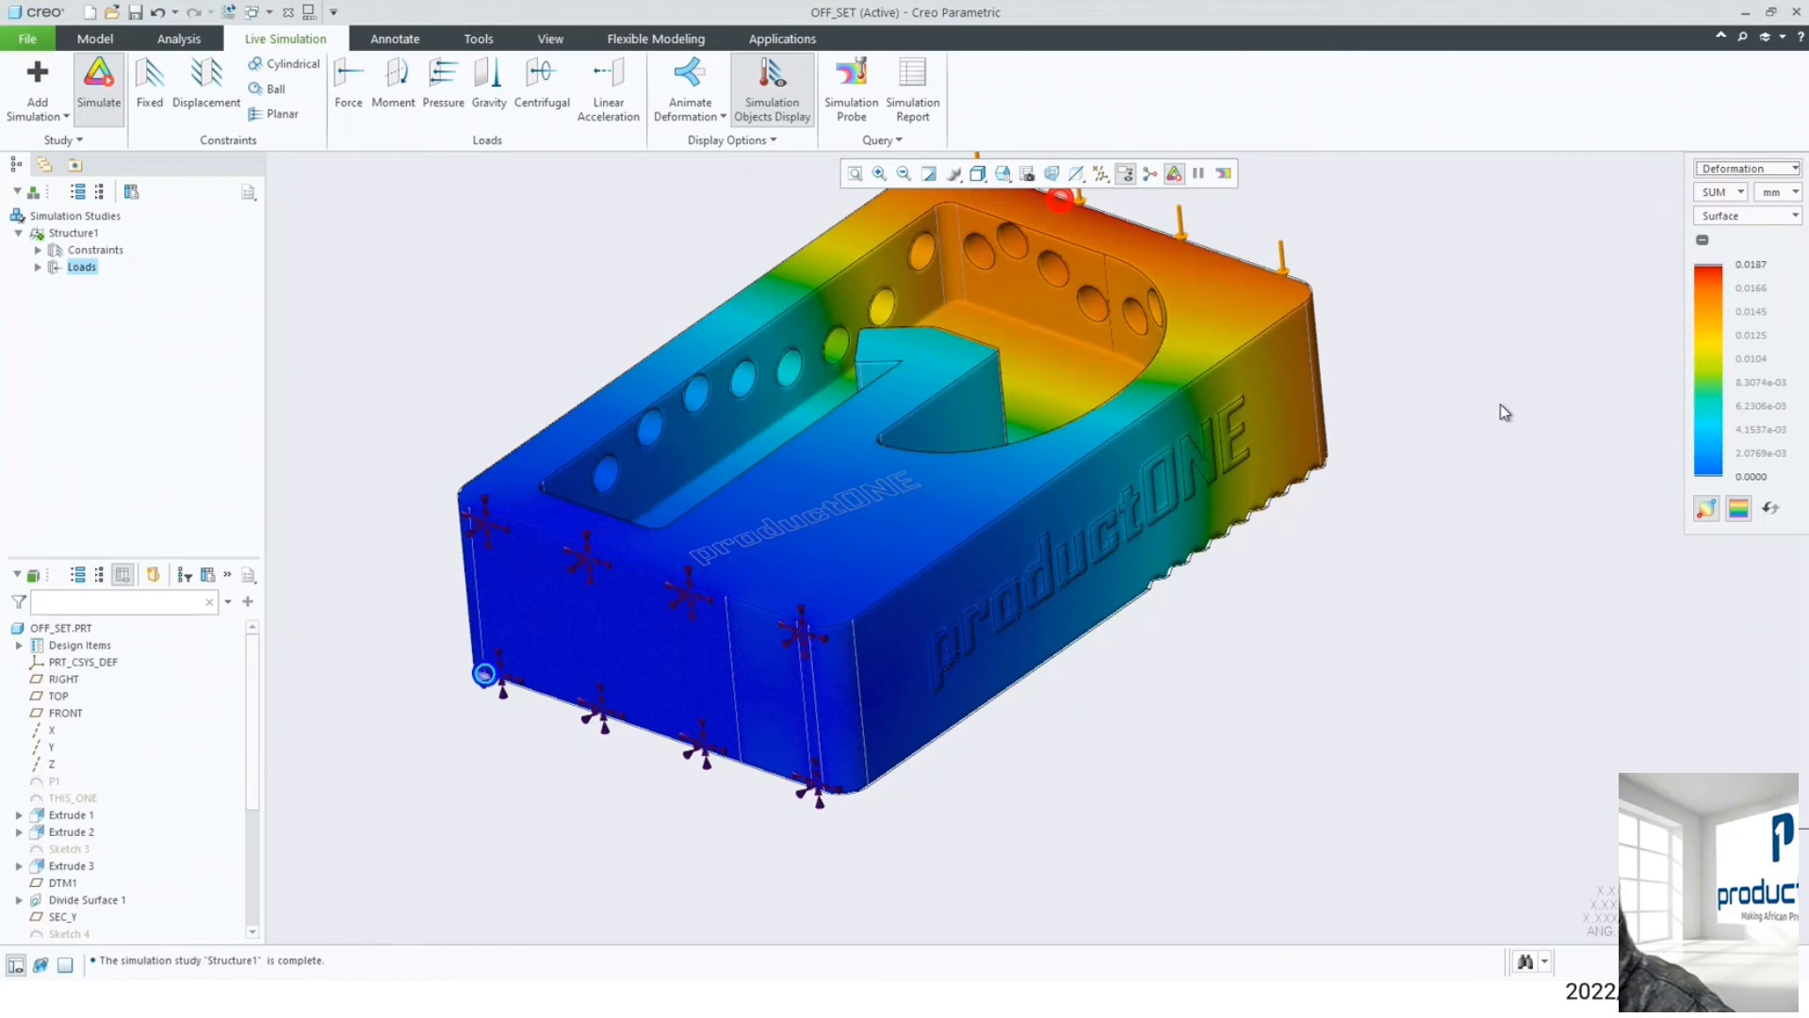
scroll(1502, 411, down, 3)
click(697, 113)
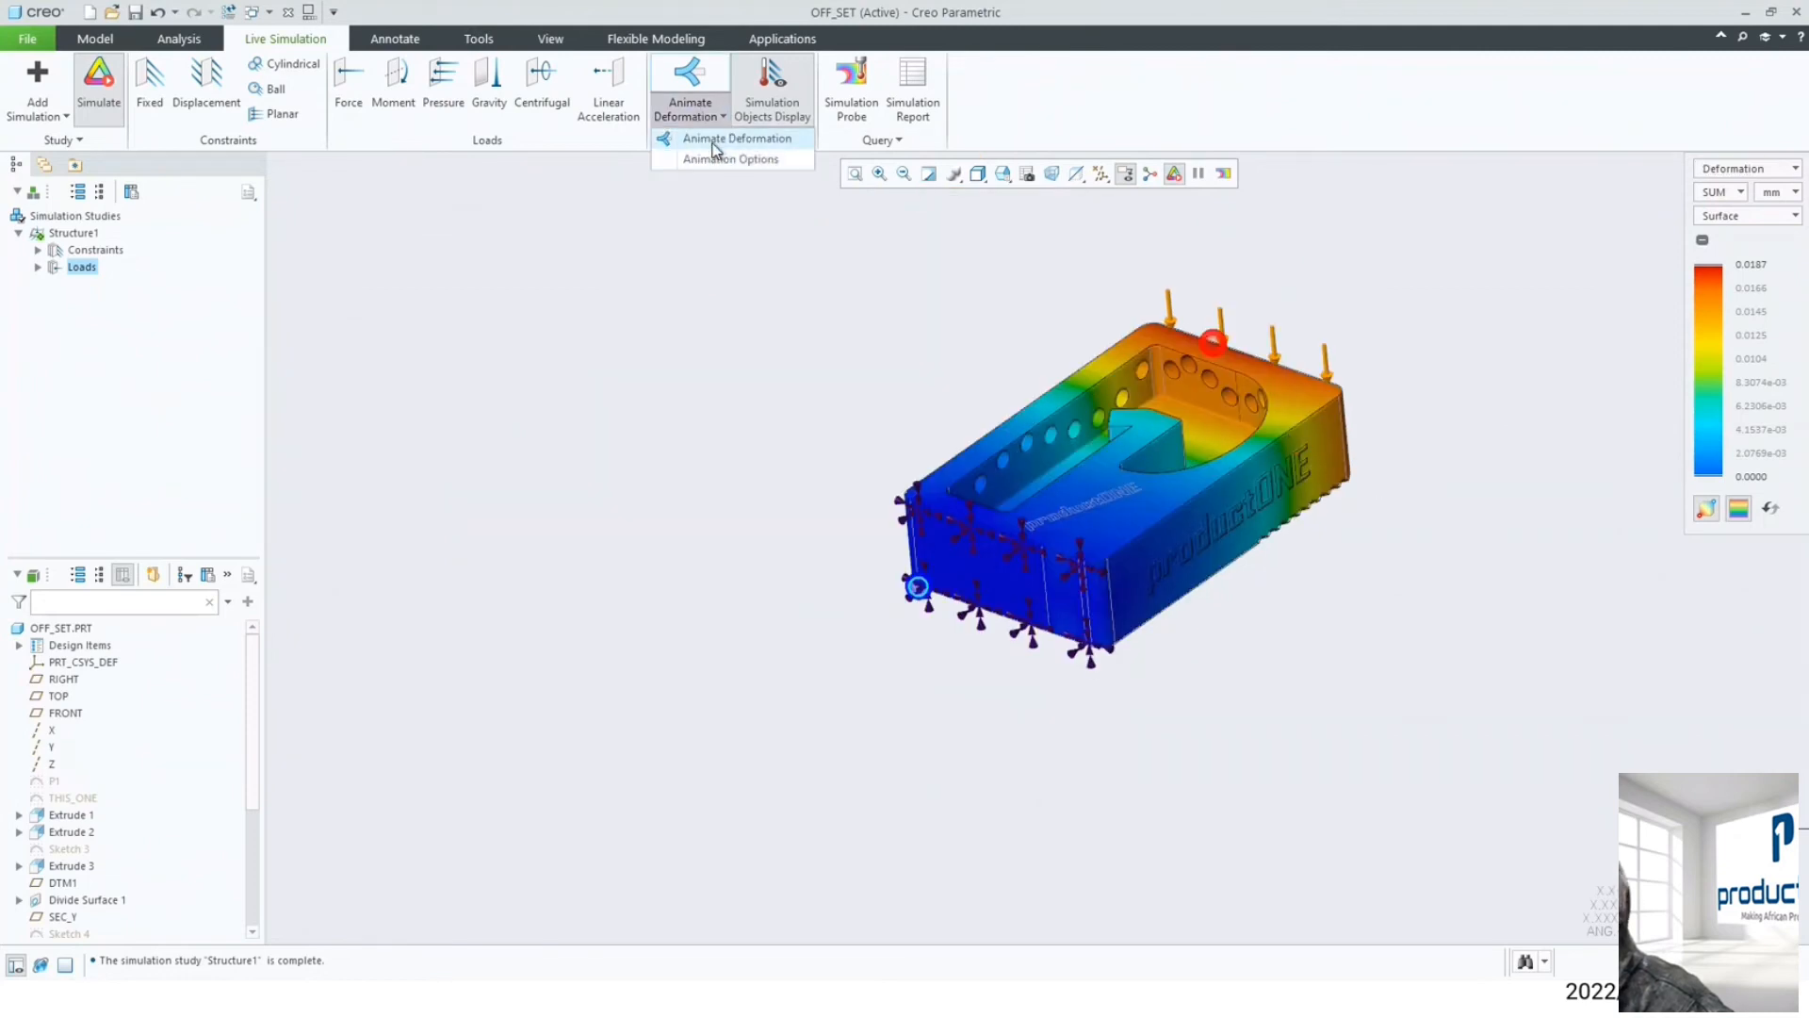
click(839, 408)
middle_drag(839, 408, 1059, 413)
key(ctrl+d)
scroll(987, 358, up, 2)
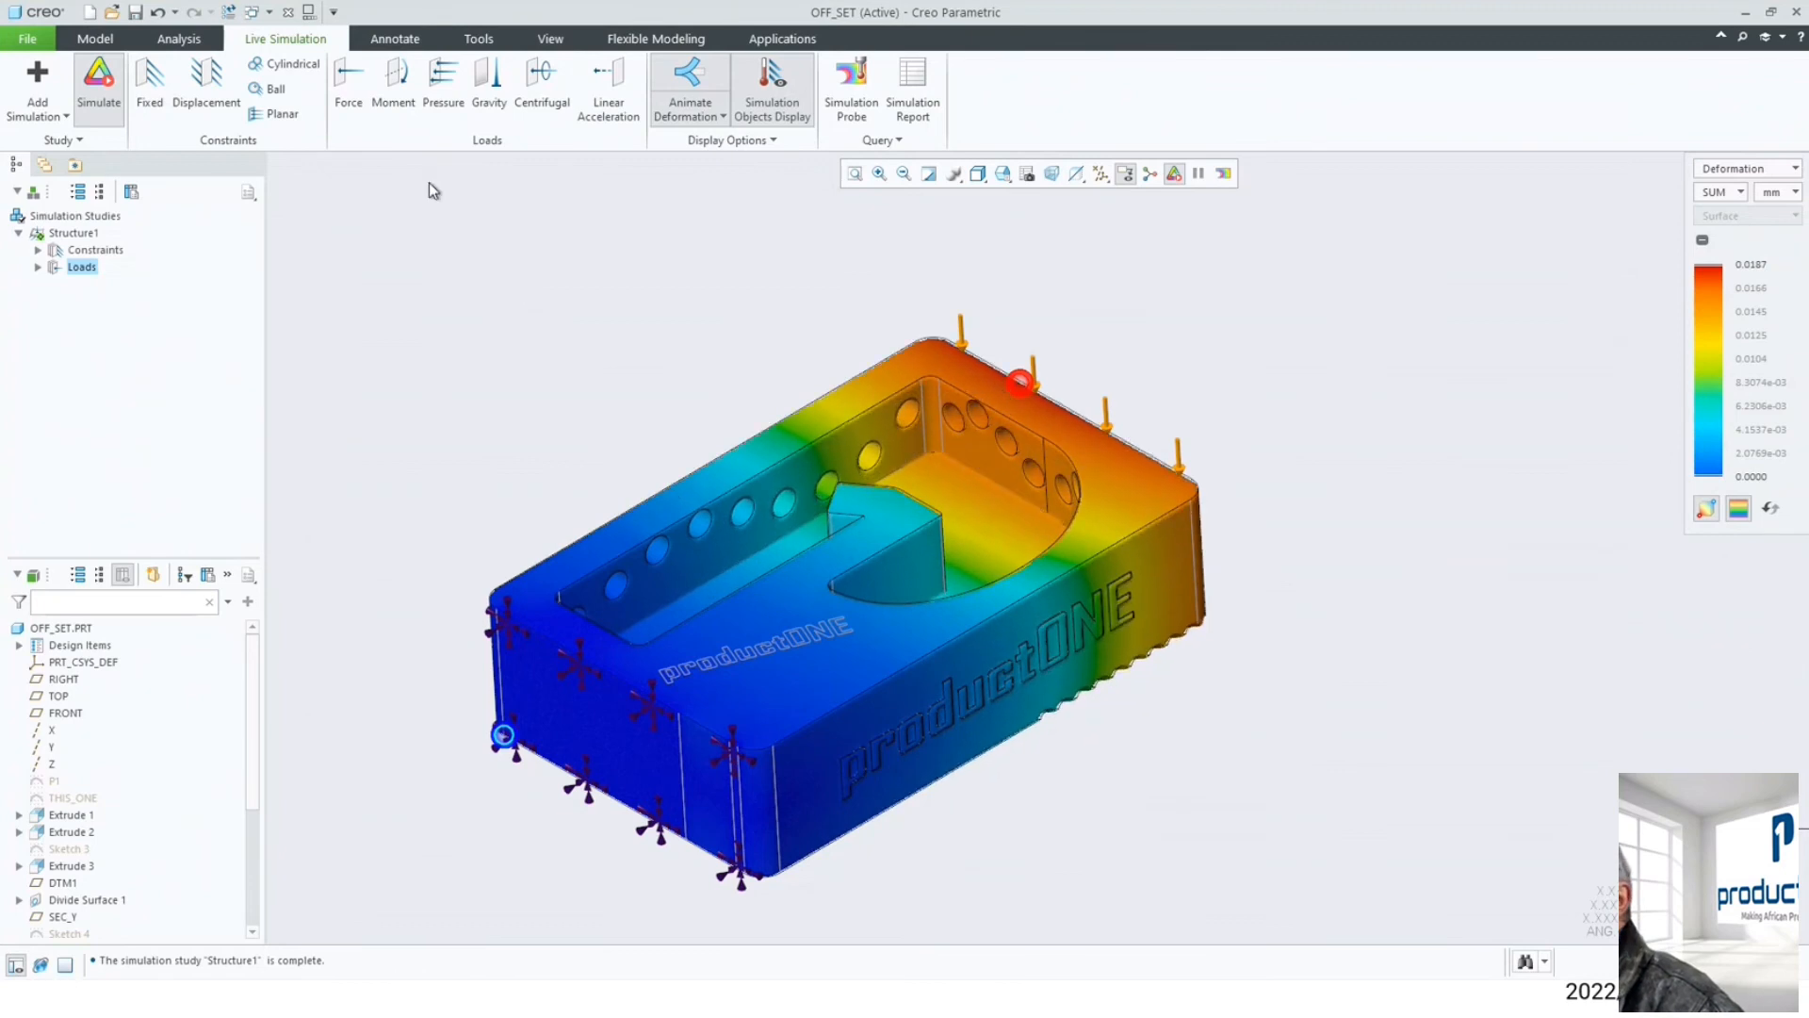
- Close the OFF_SET part window and switch to the running PowerPoint slide show
click(288, 13)
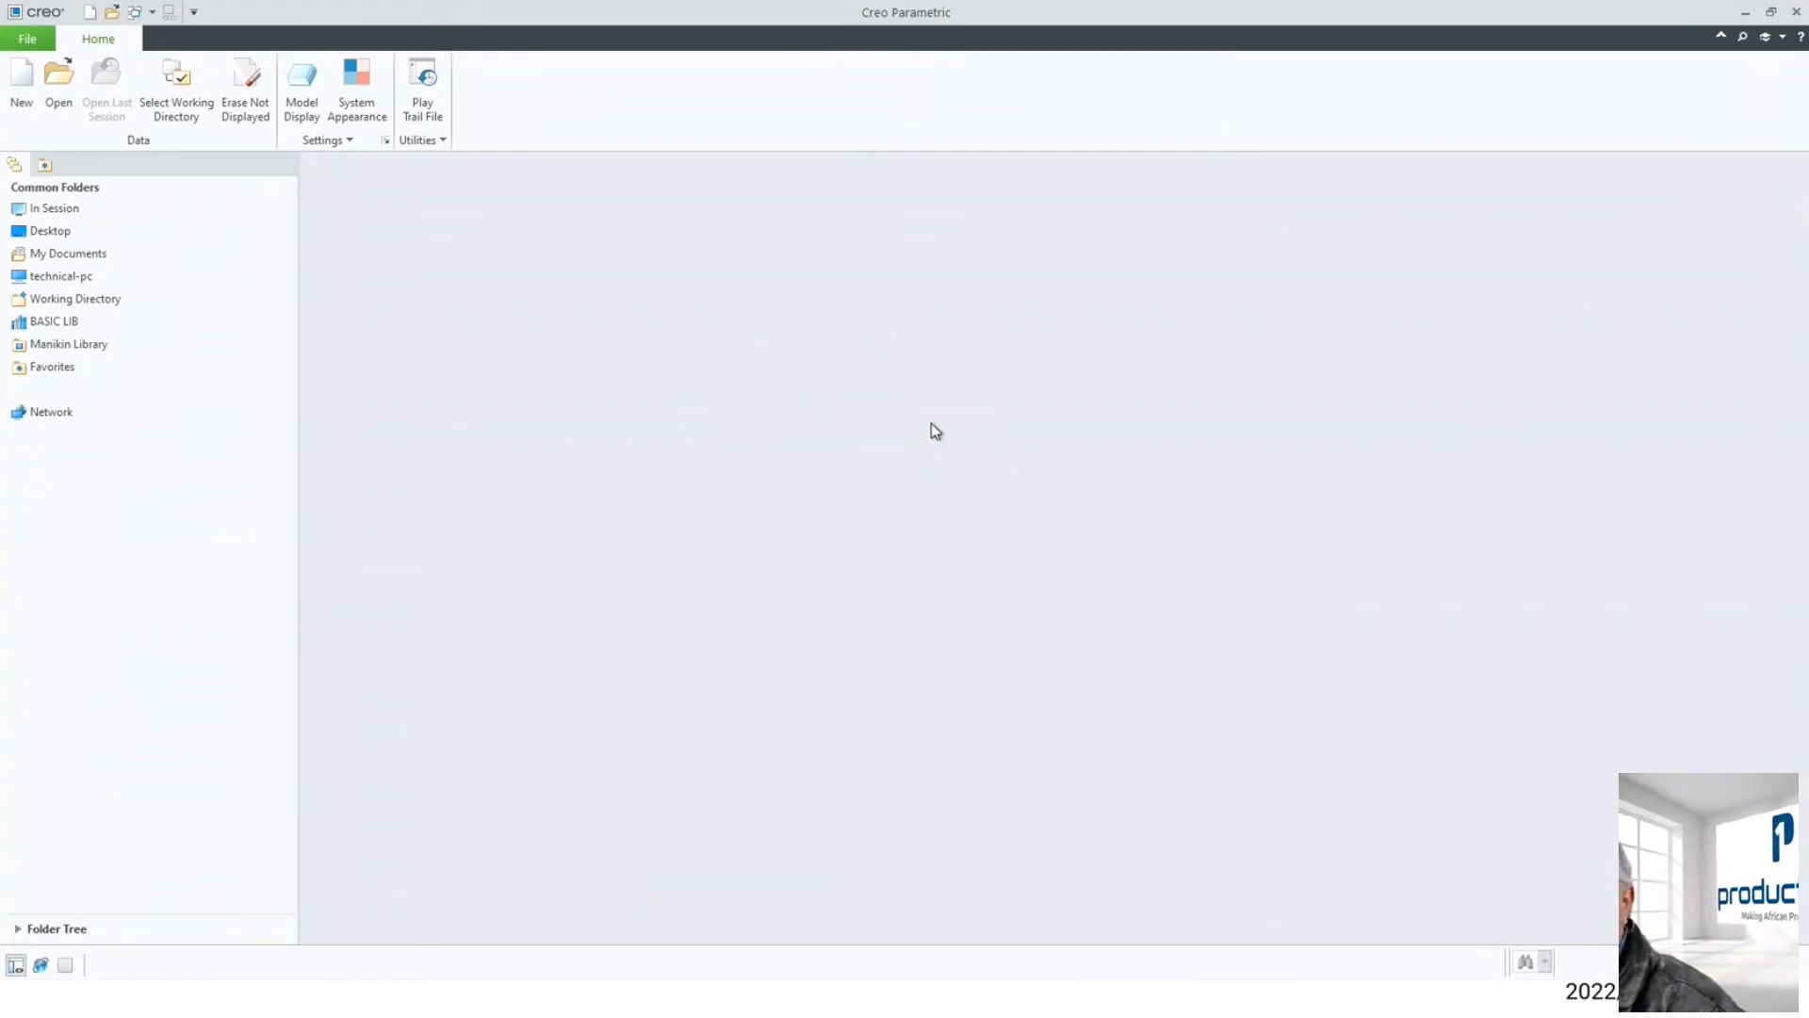
key(super)
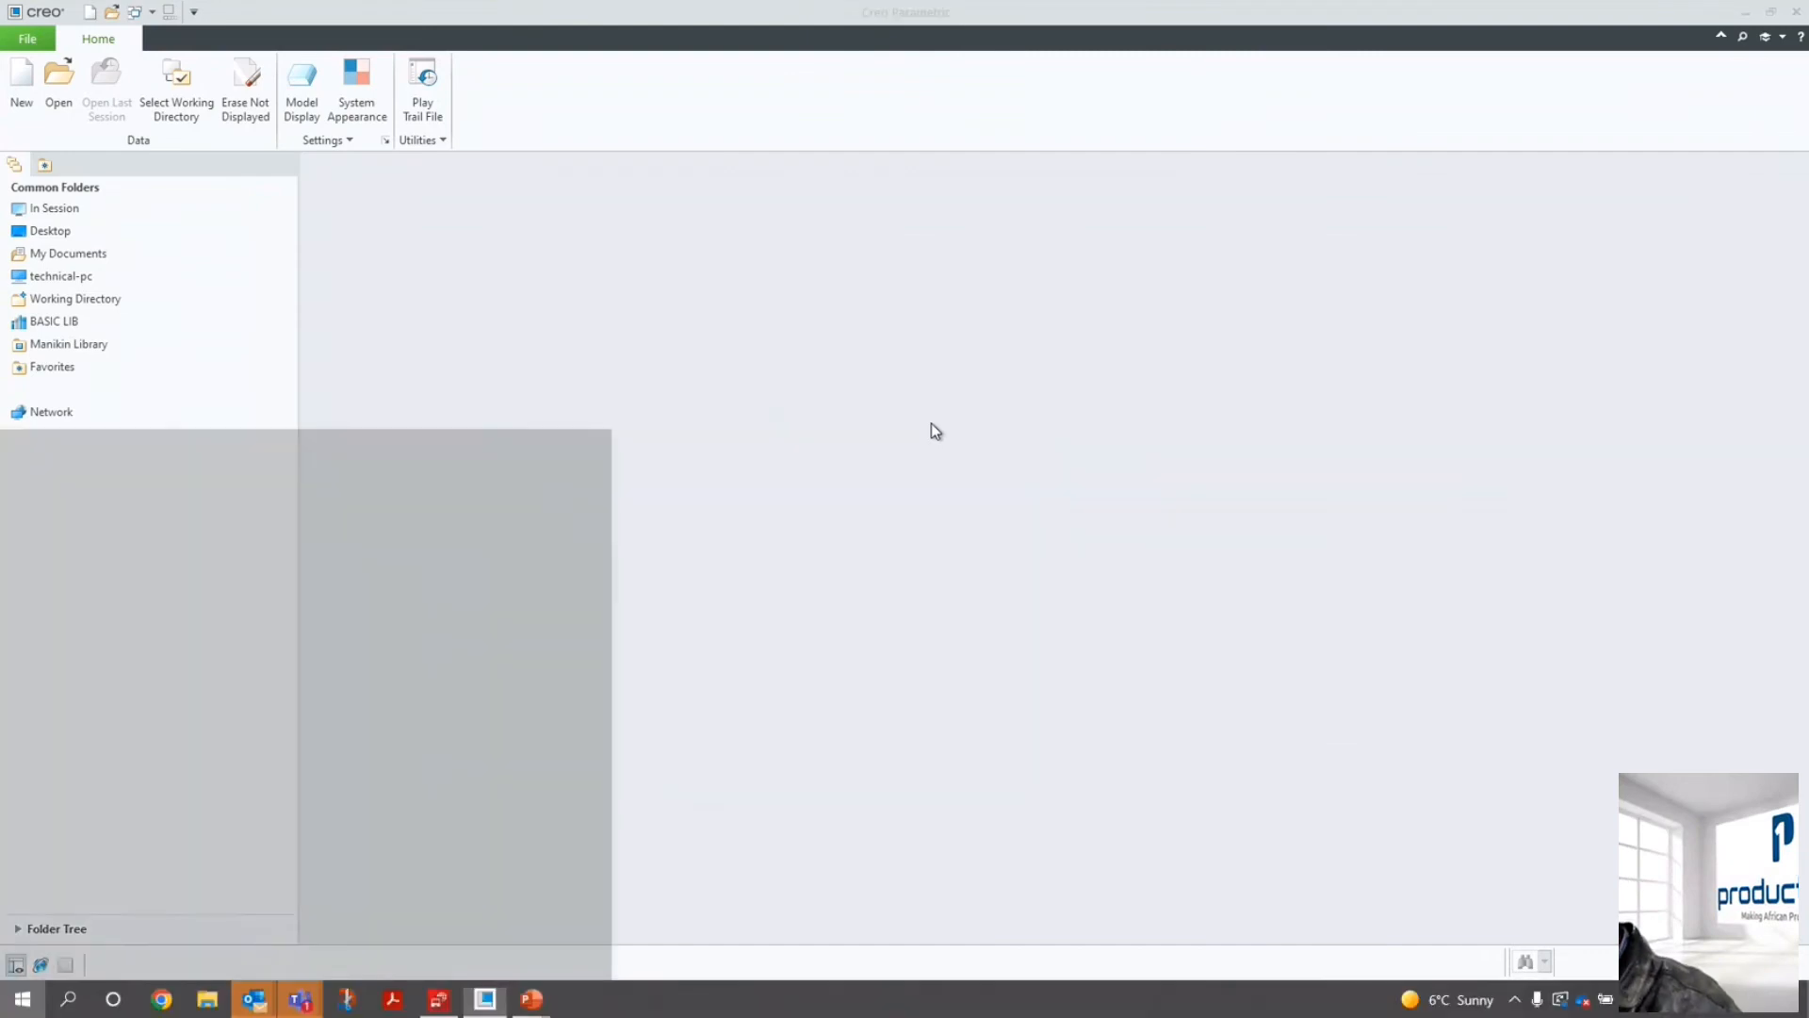
mouse_move(528, 1001)
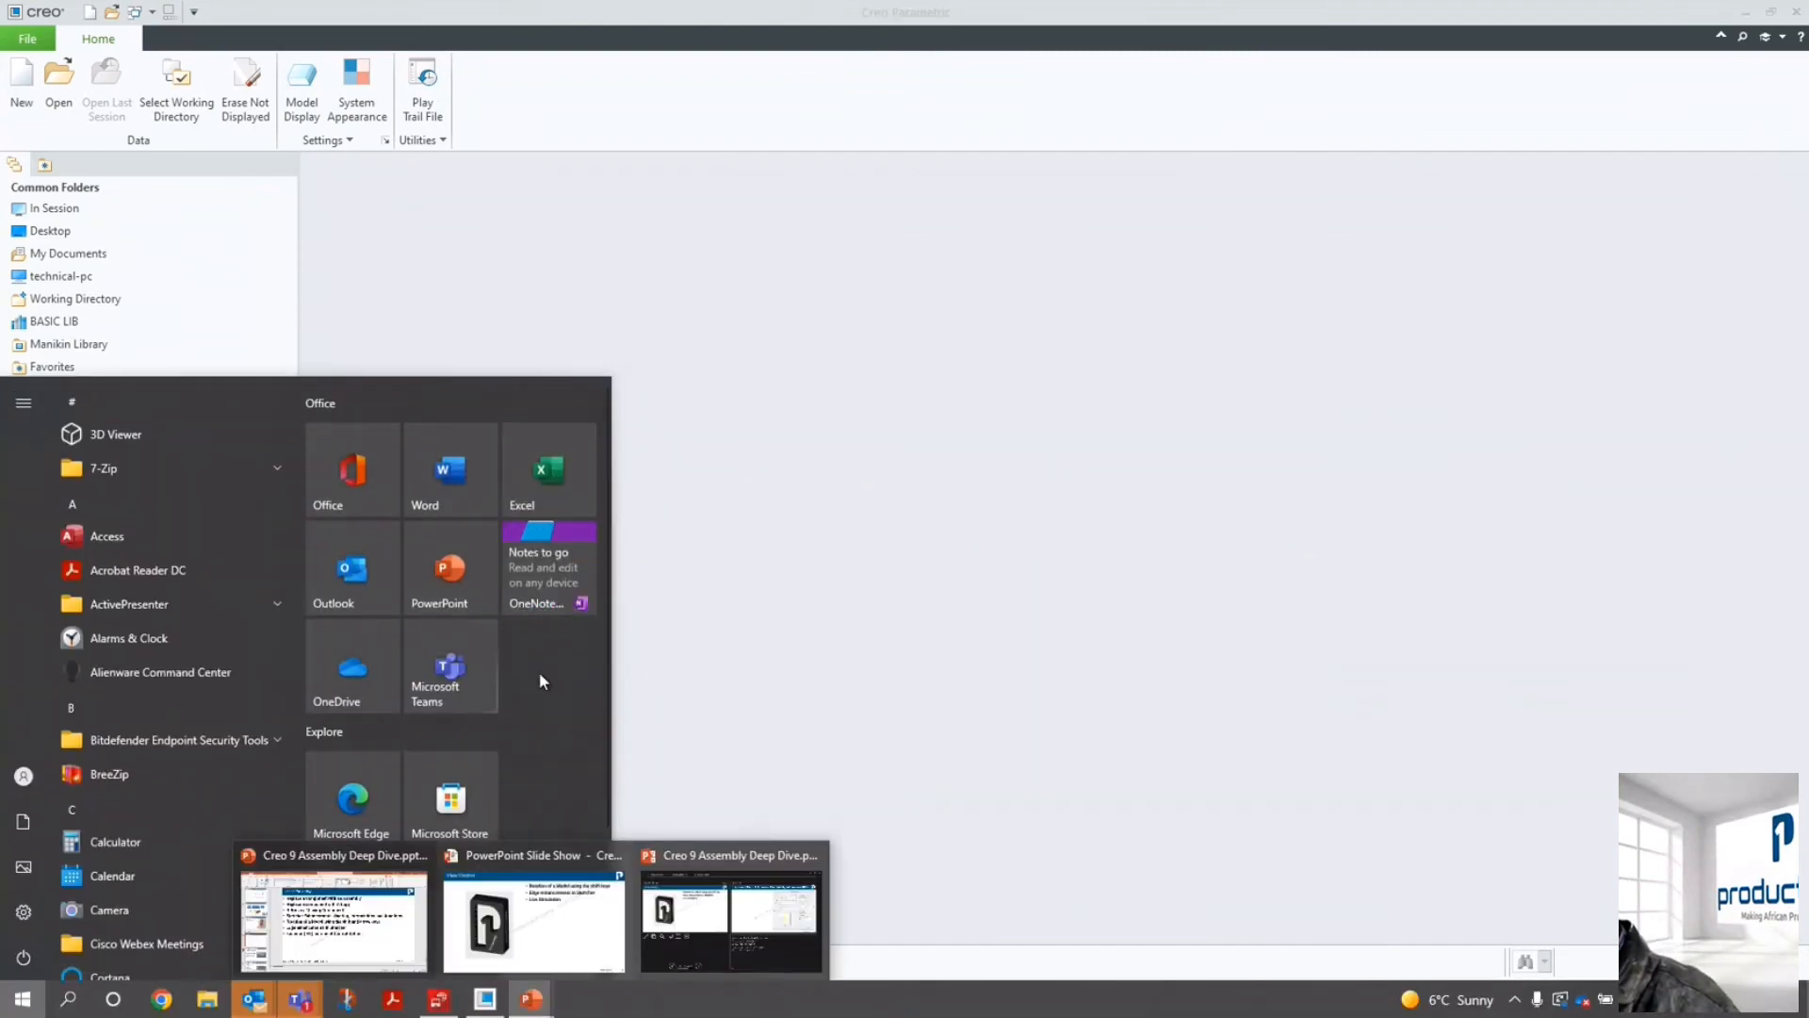
click(528, 928)
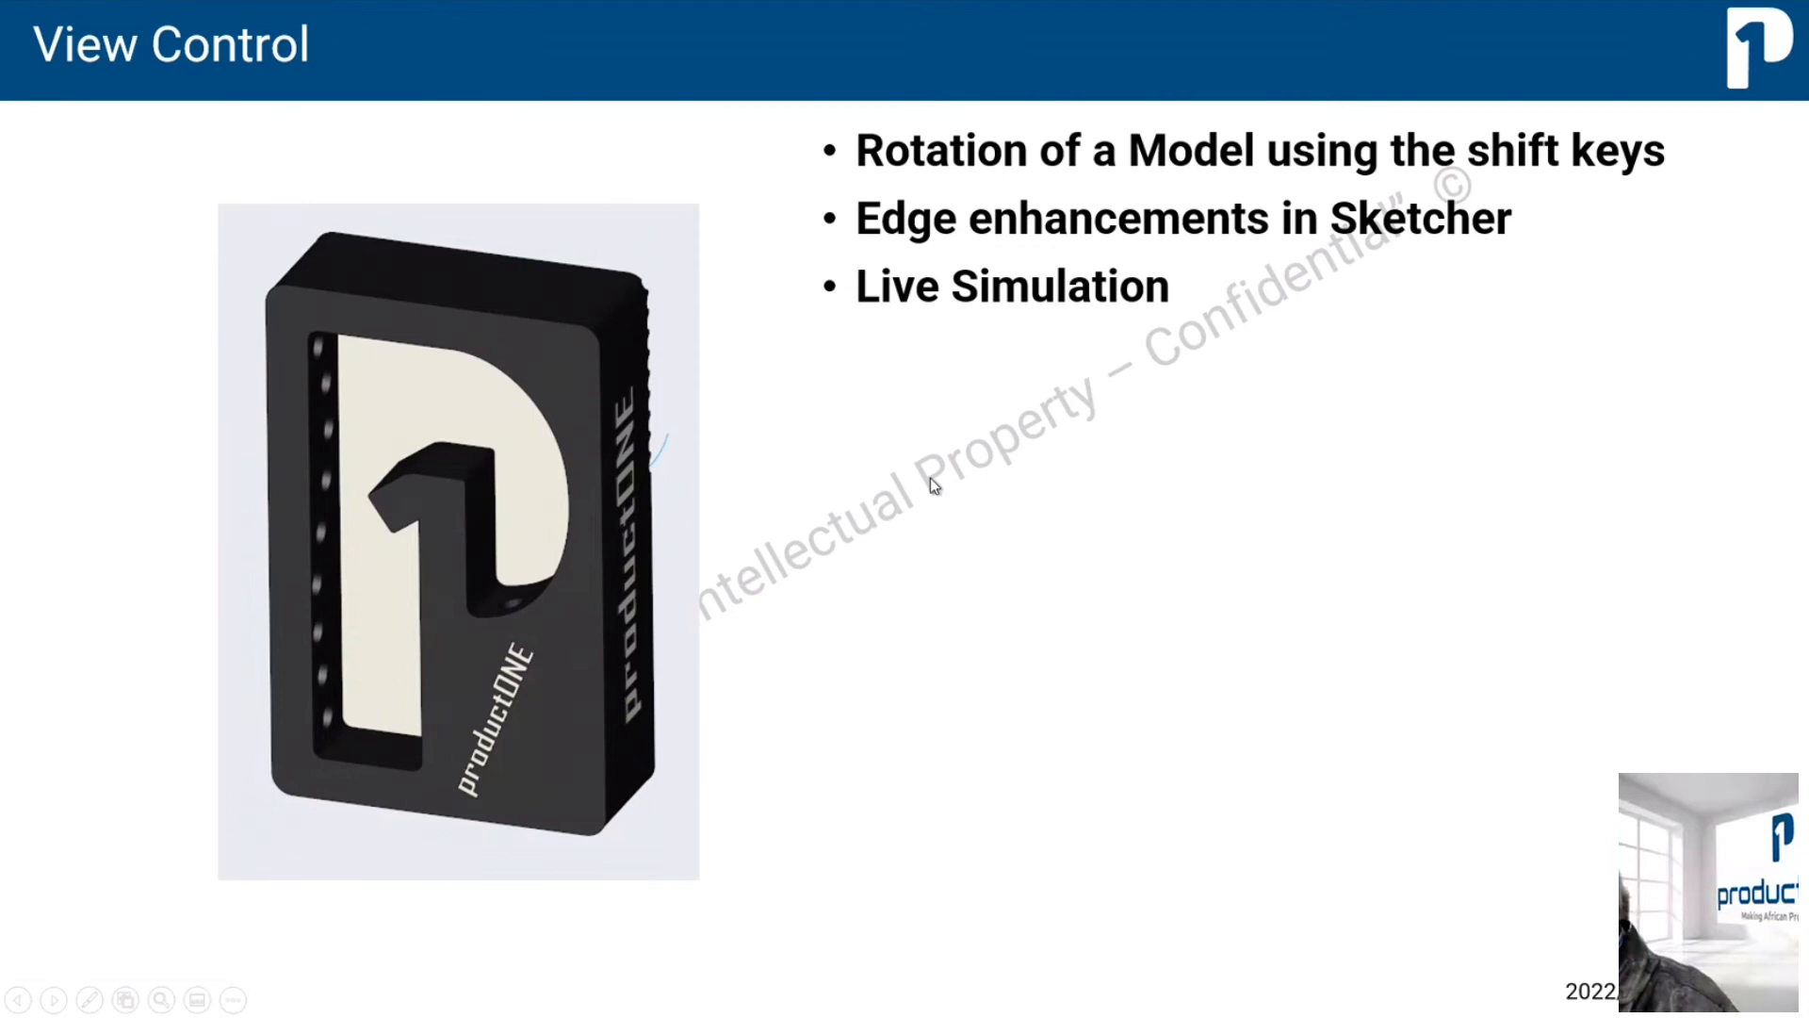
click(638, 243)
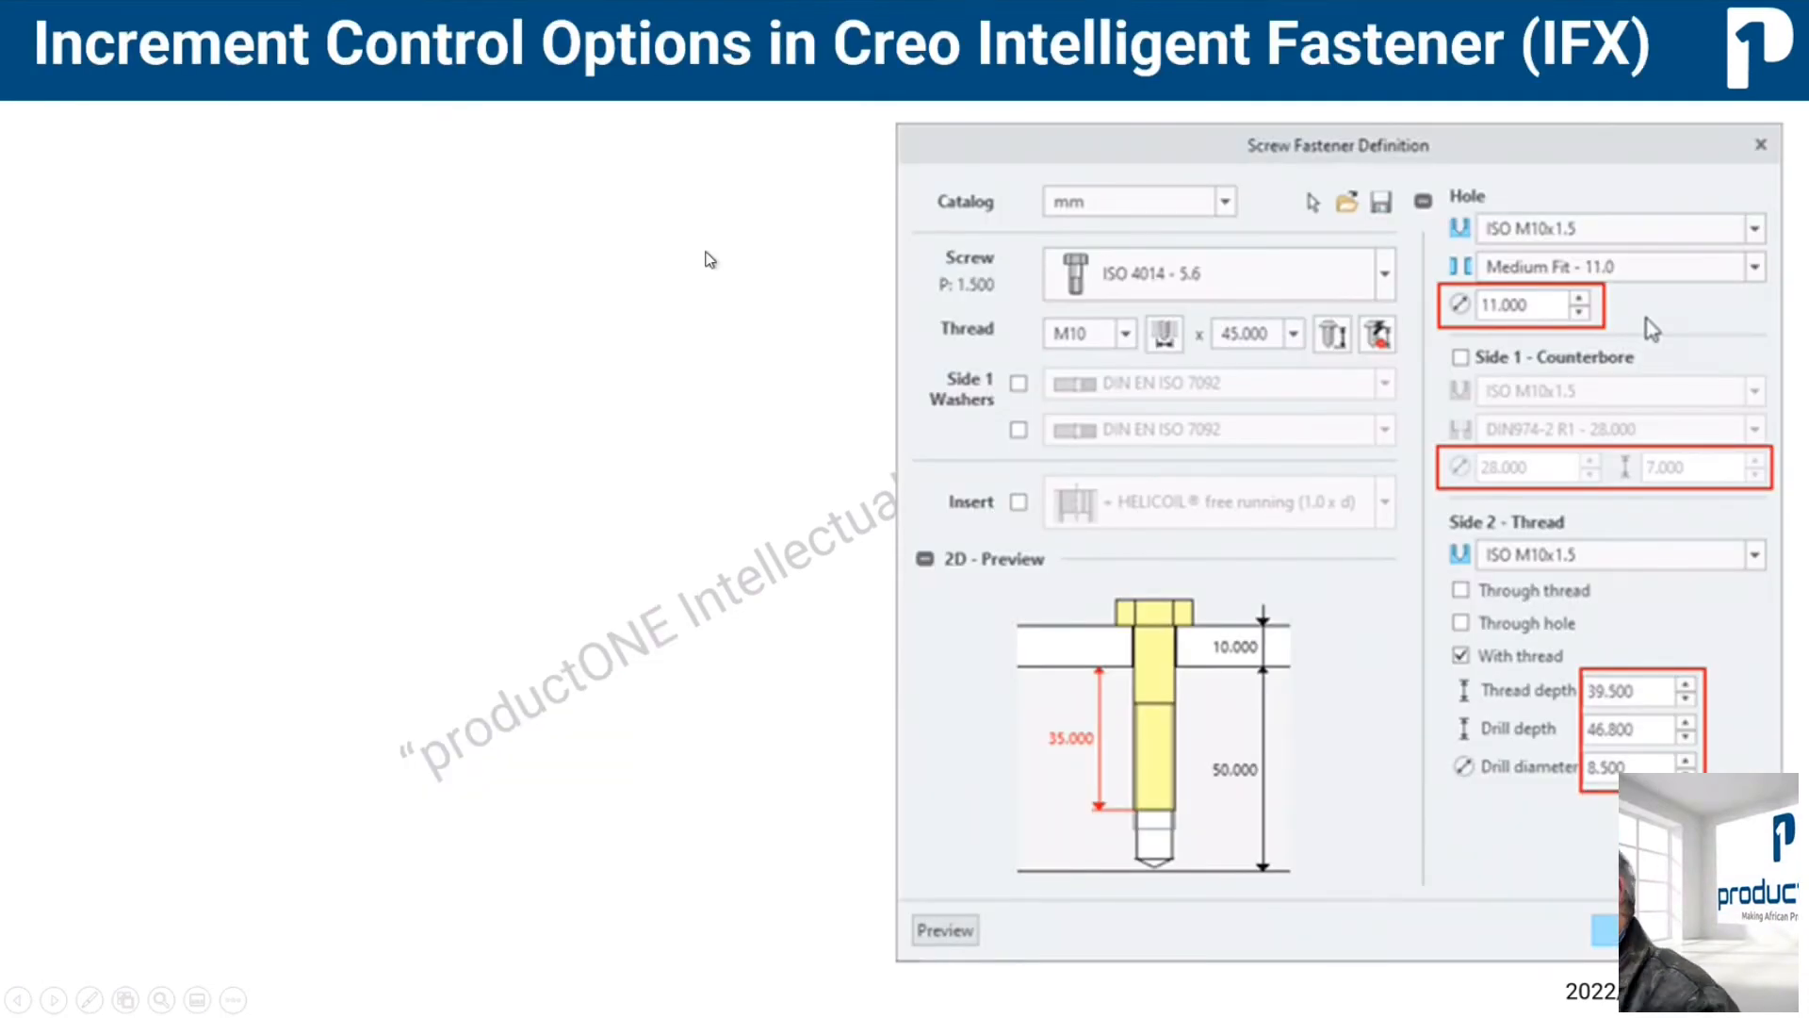
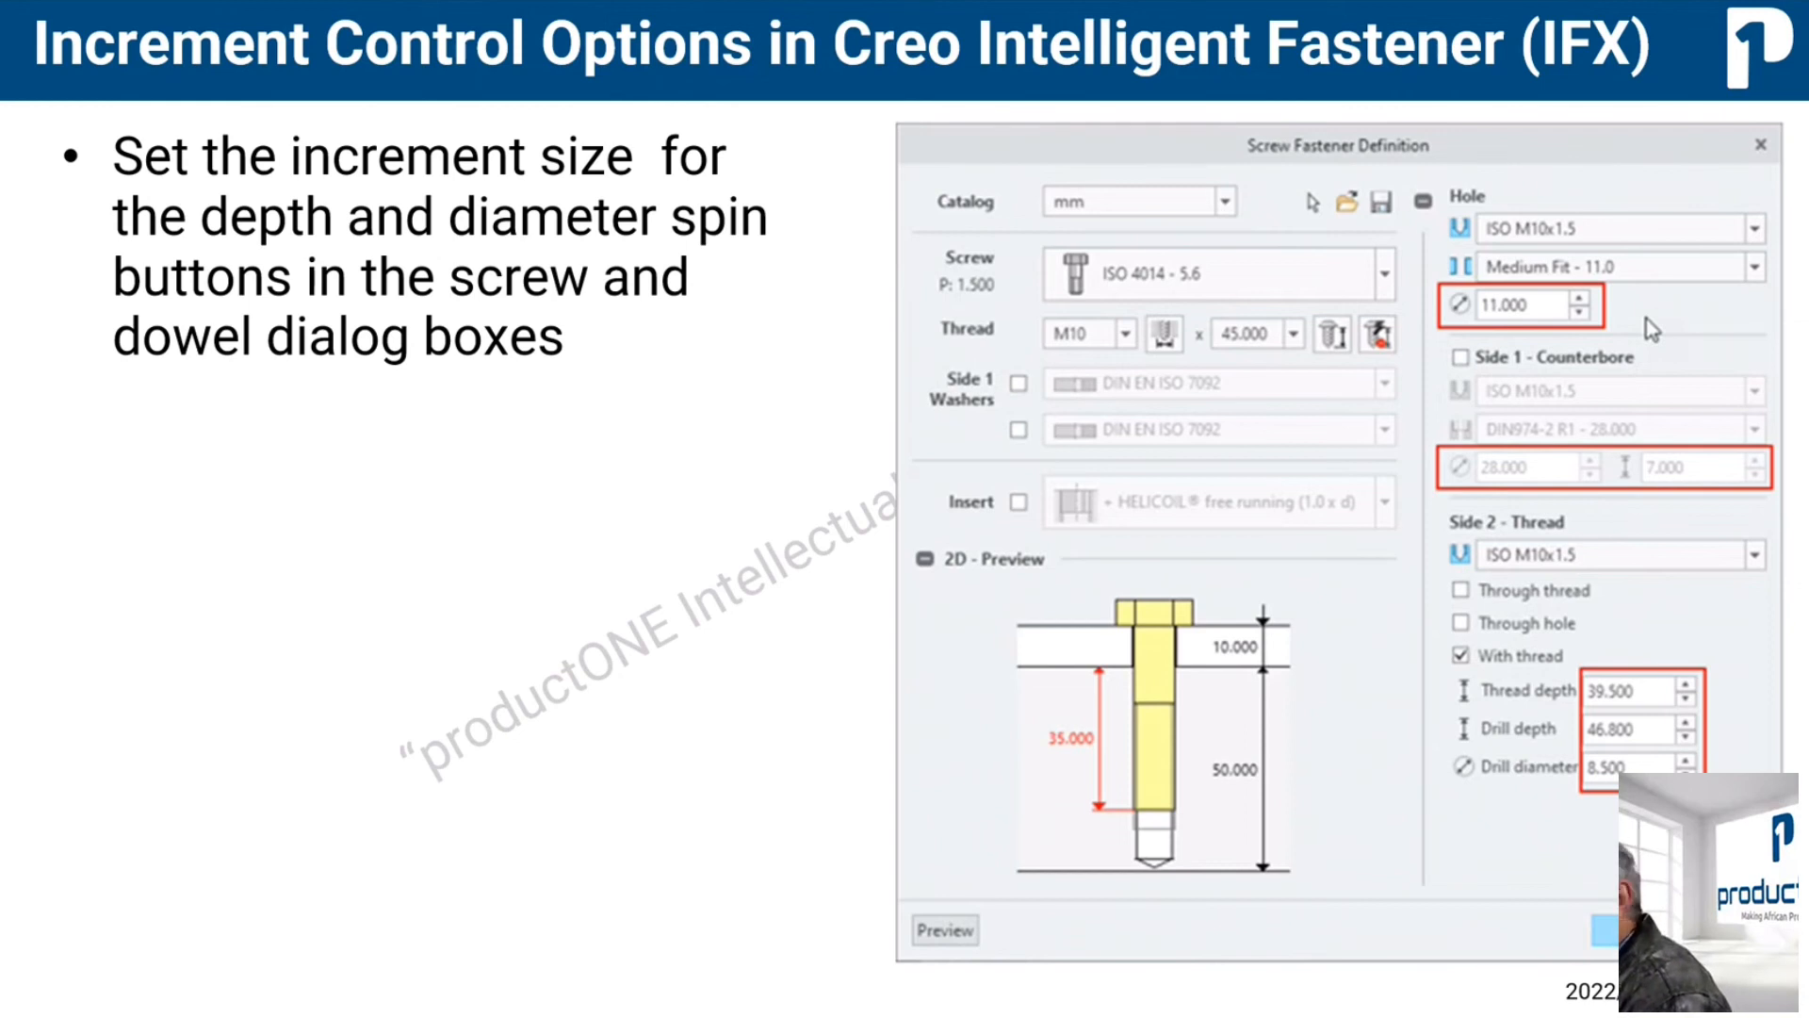
click(738, 399)
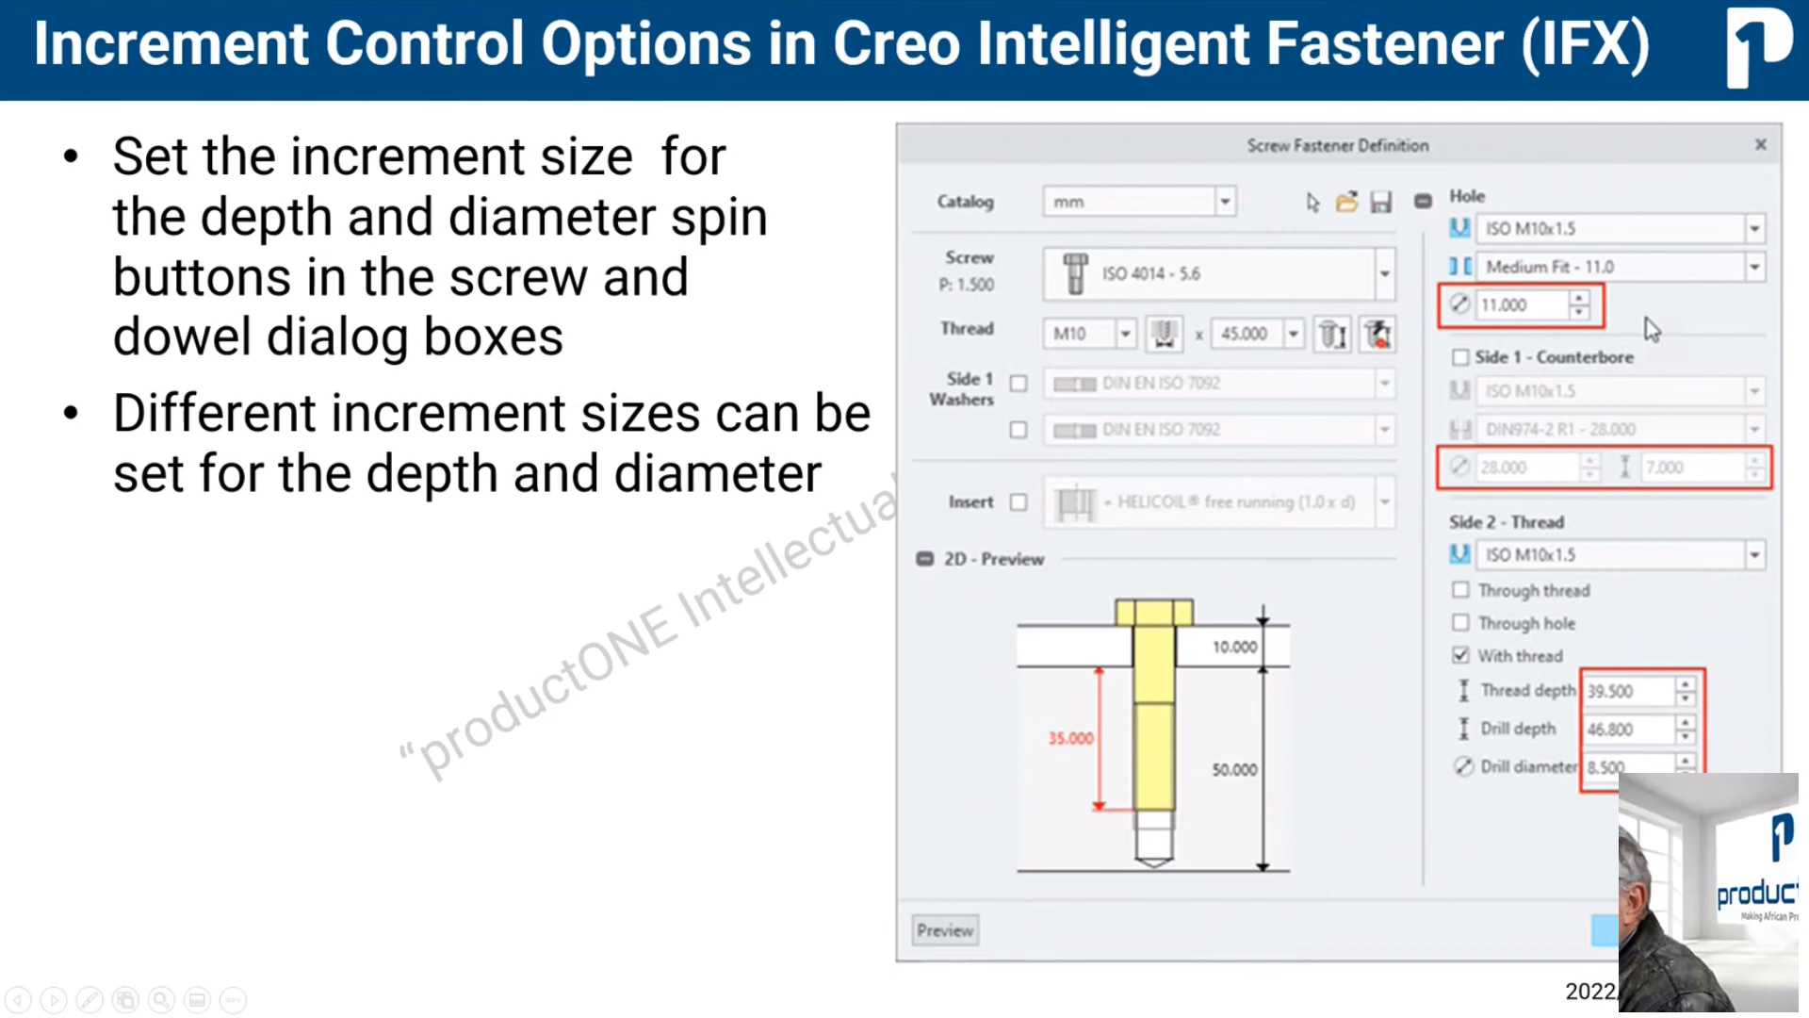
click(410, 547)
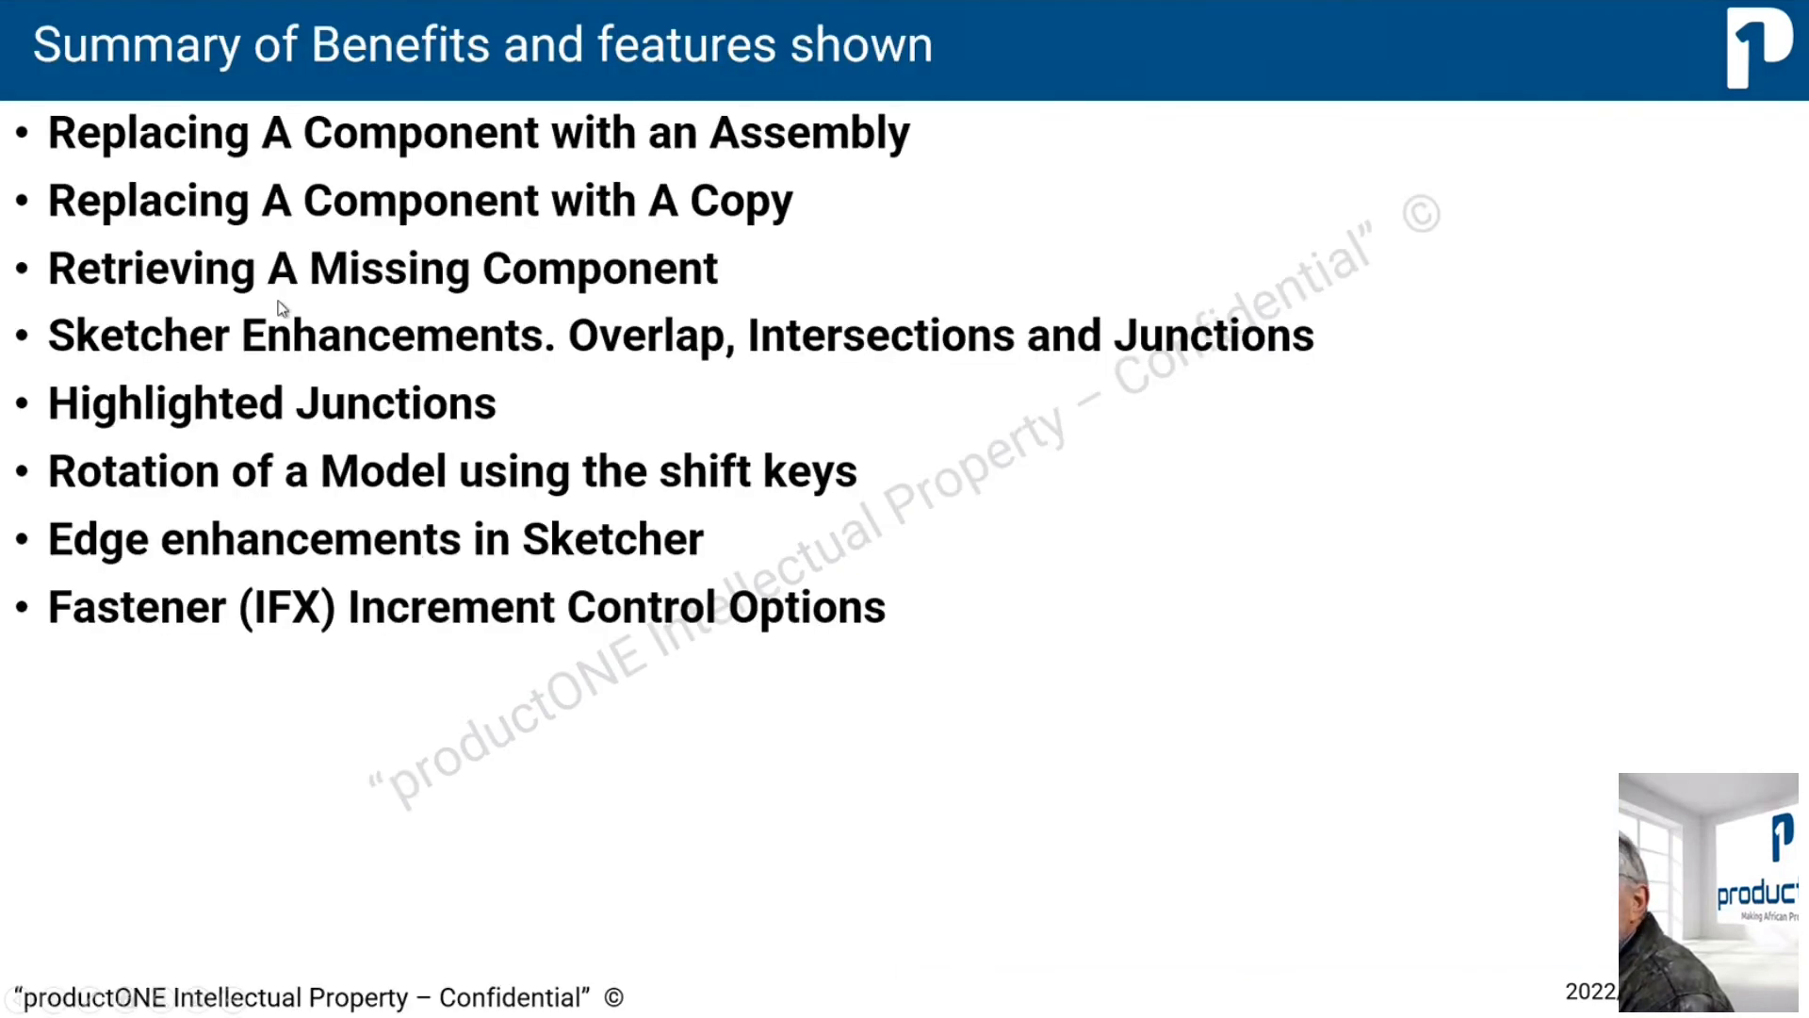
- Switch back to Creo Parametric and set the working directory to the IFX folder inside Creo 9.0 > Assembly
key(super)
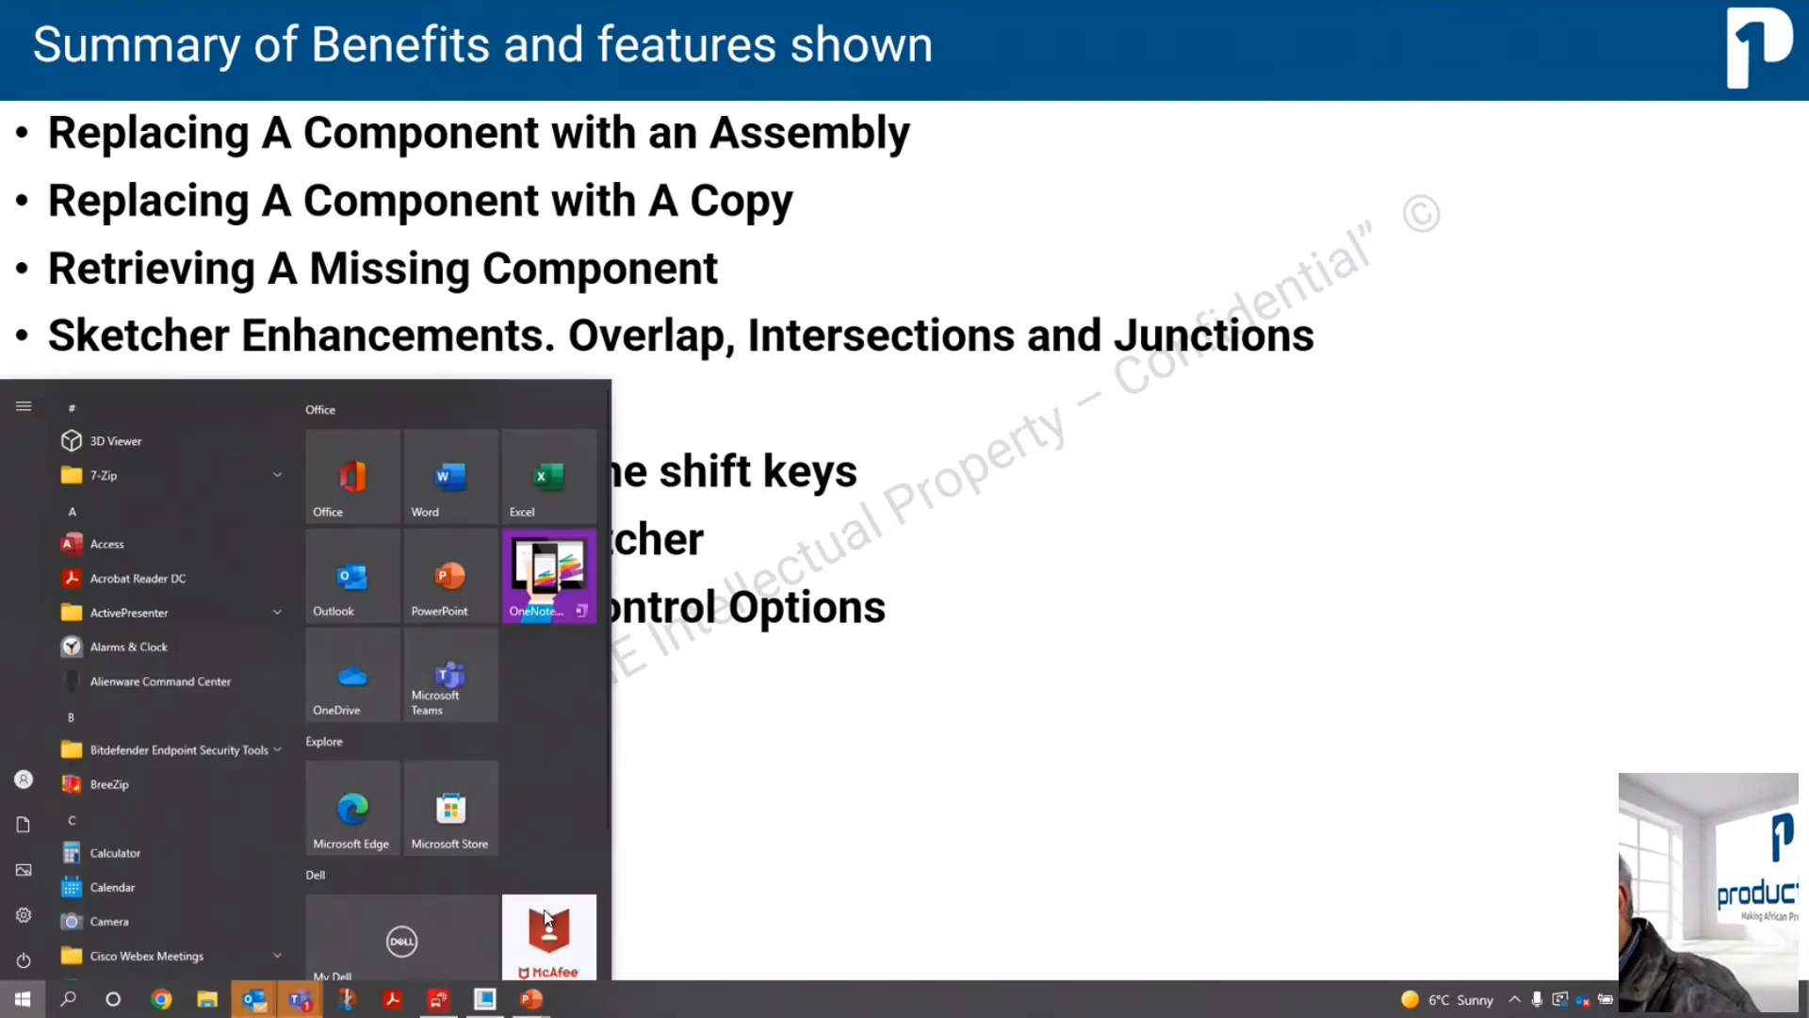
click(484, 1000)
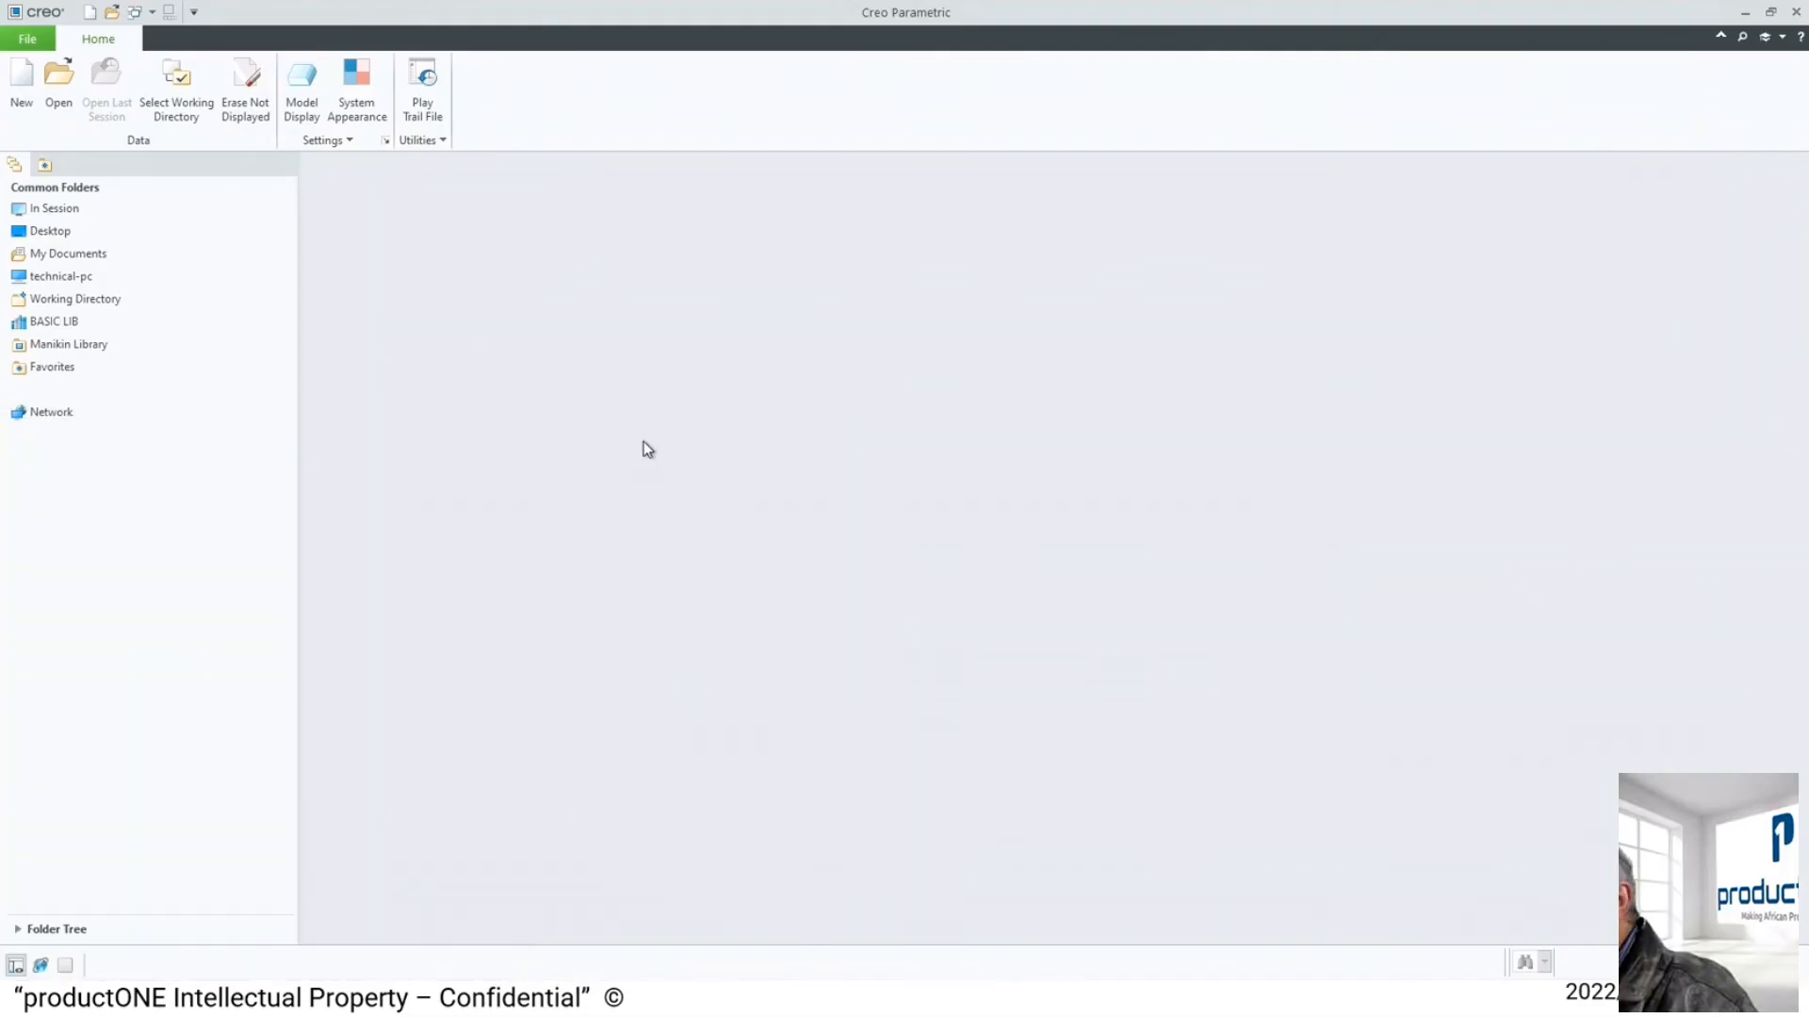
click(176, 89)
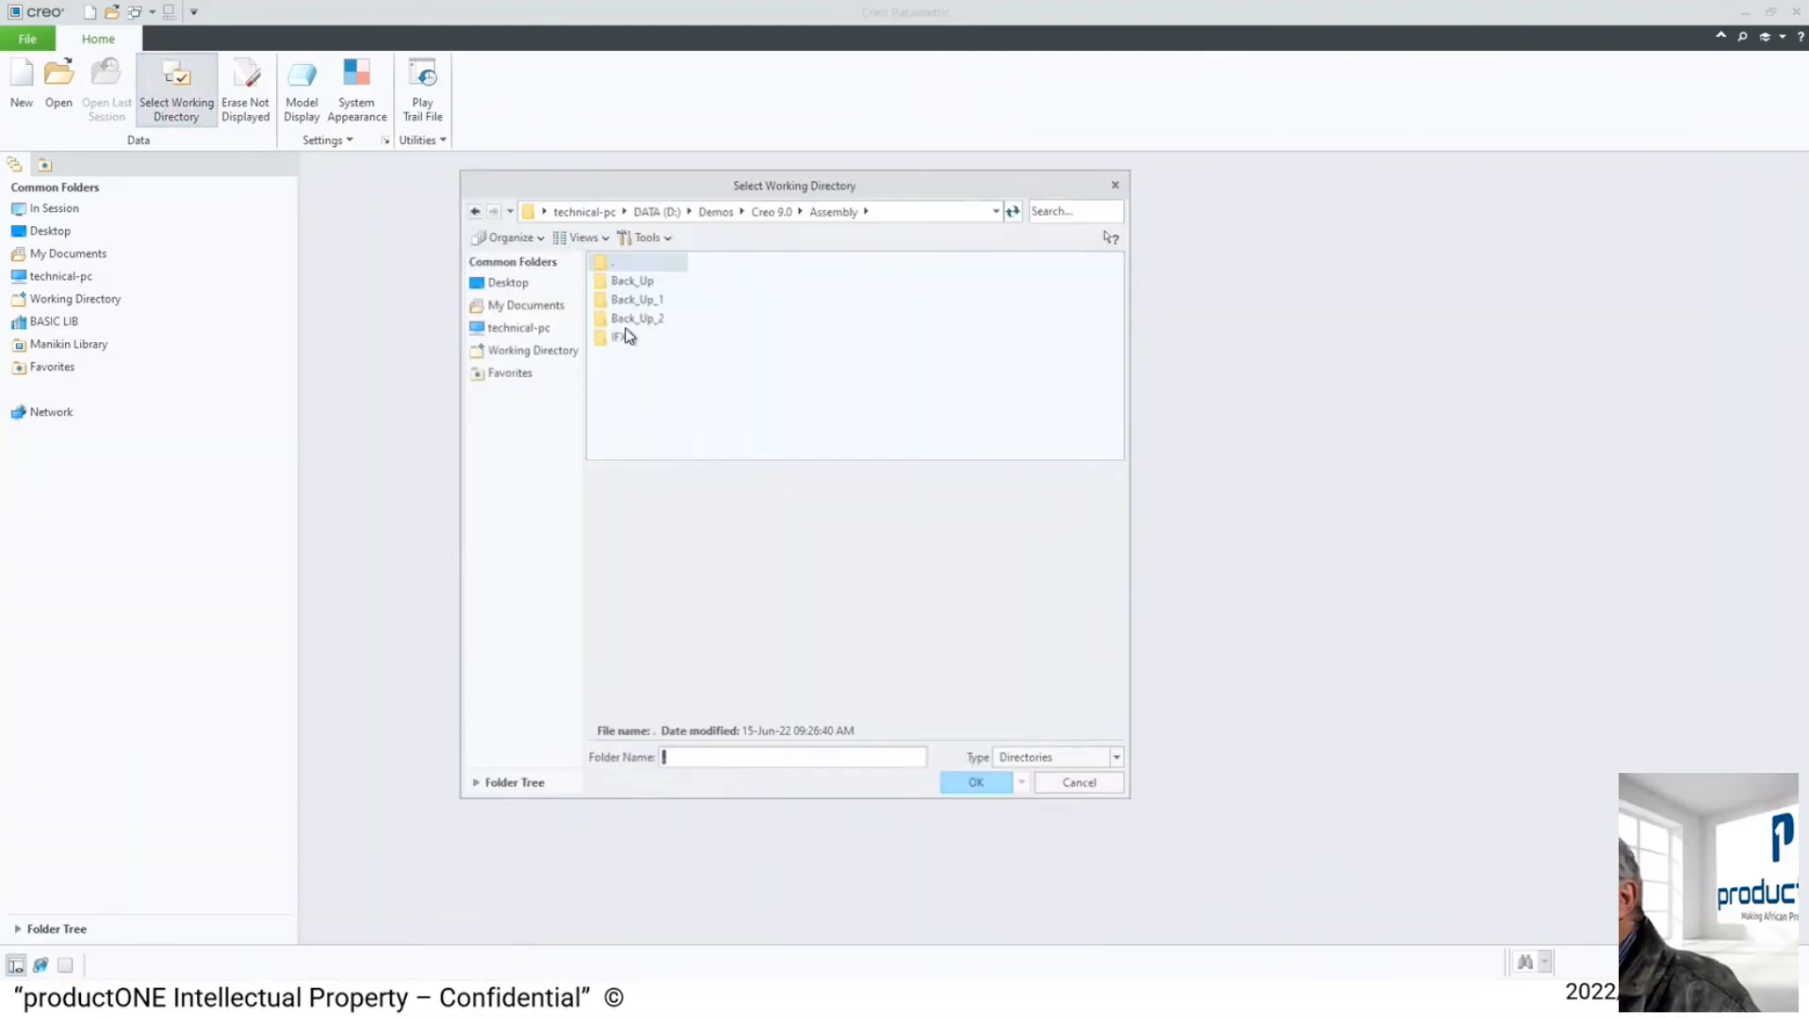
double_click(618, 339)
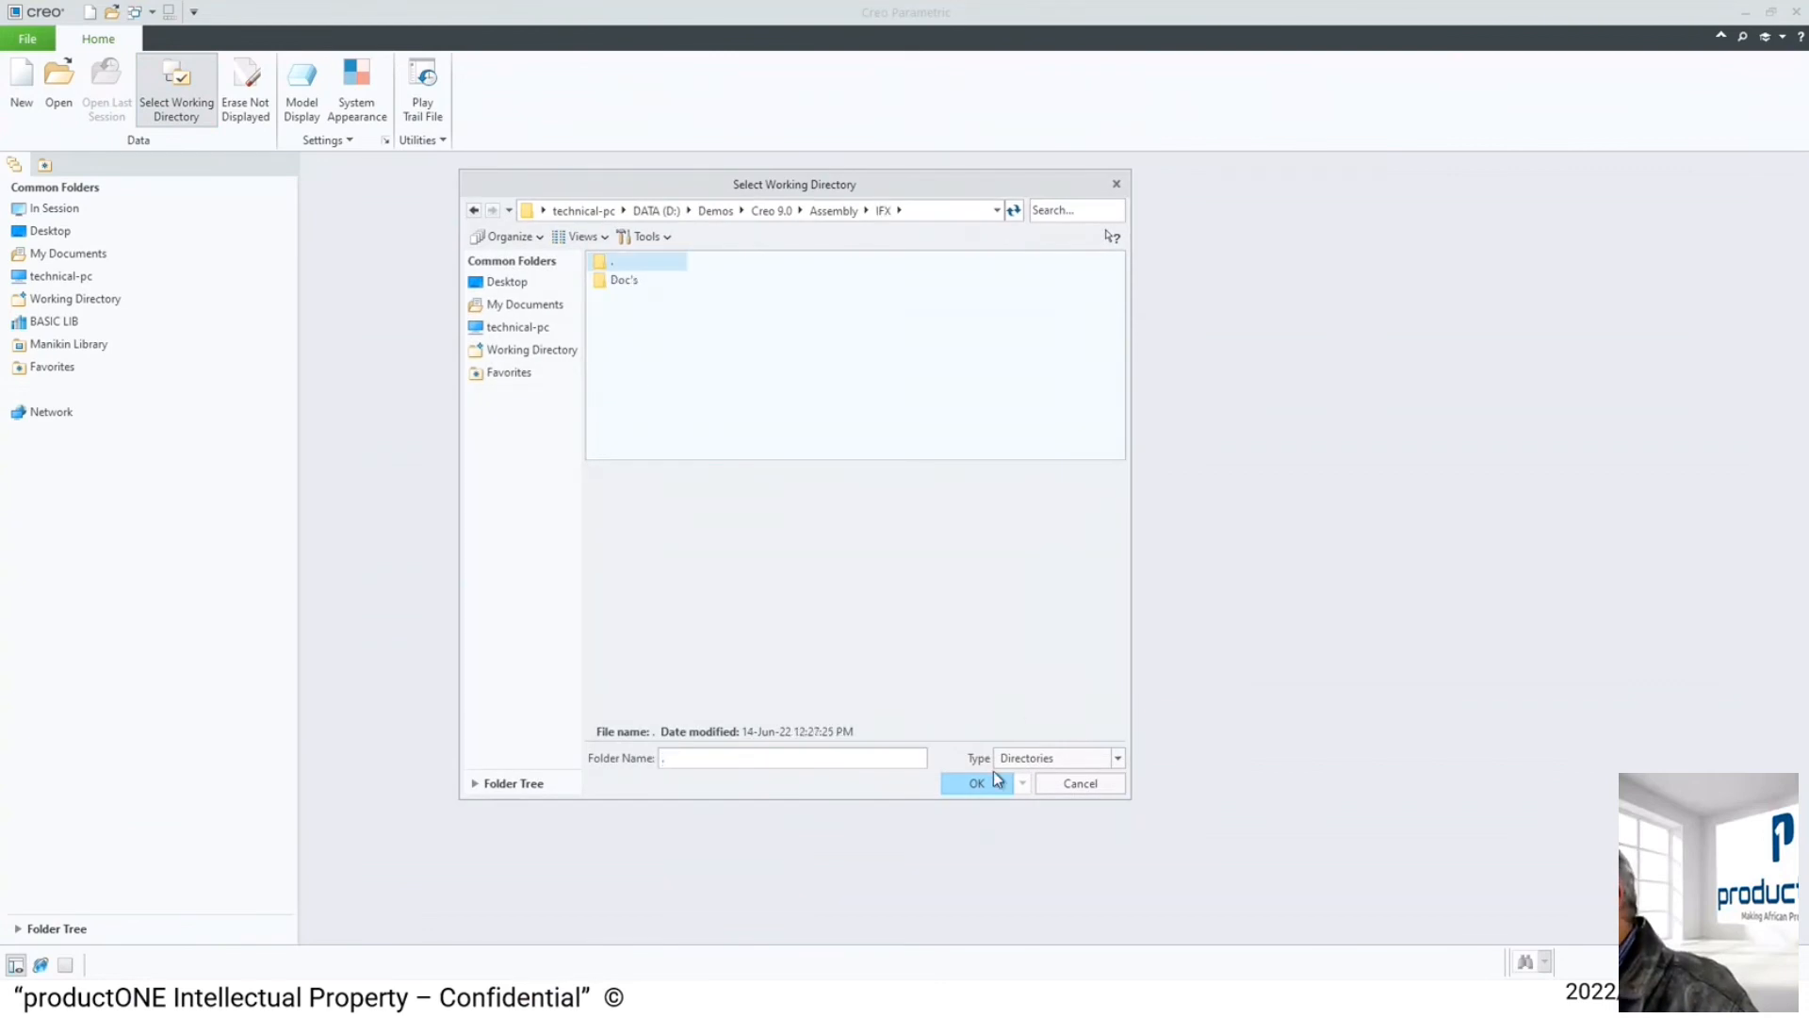
click(972, 783)
- Open the IFX_INTRO assembly and turn on the display of axes and datum points
click(58, 80)
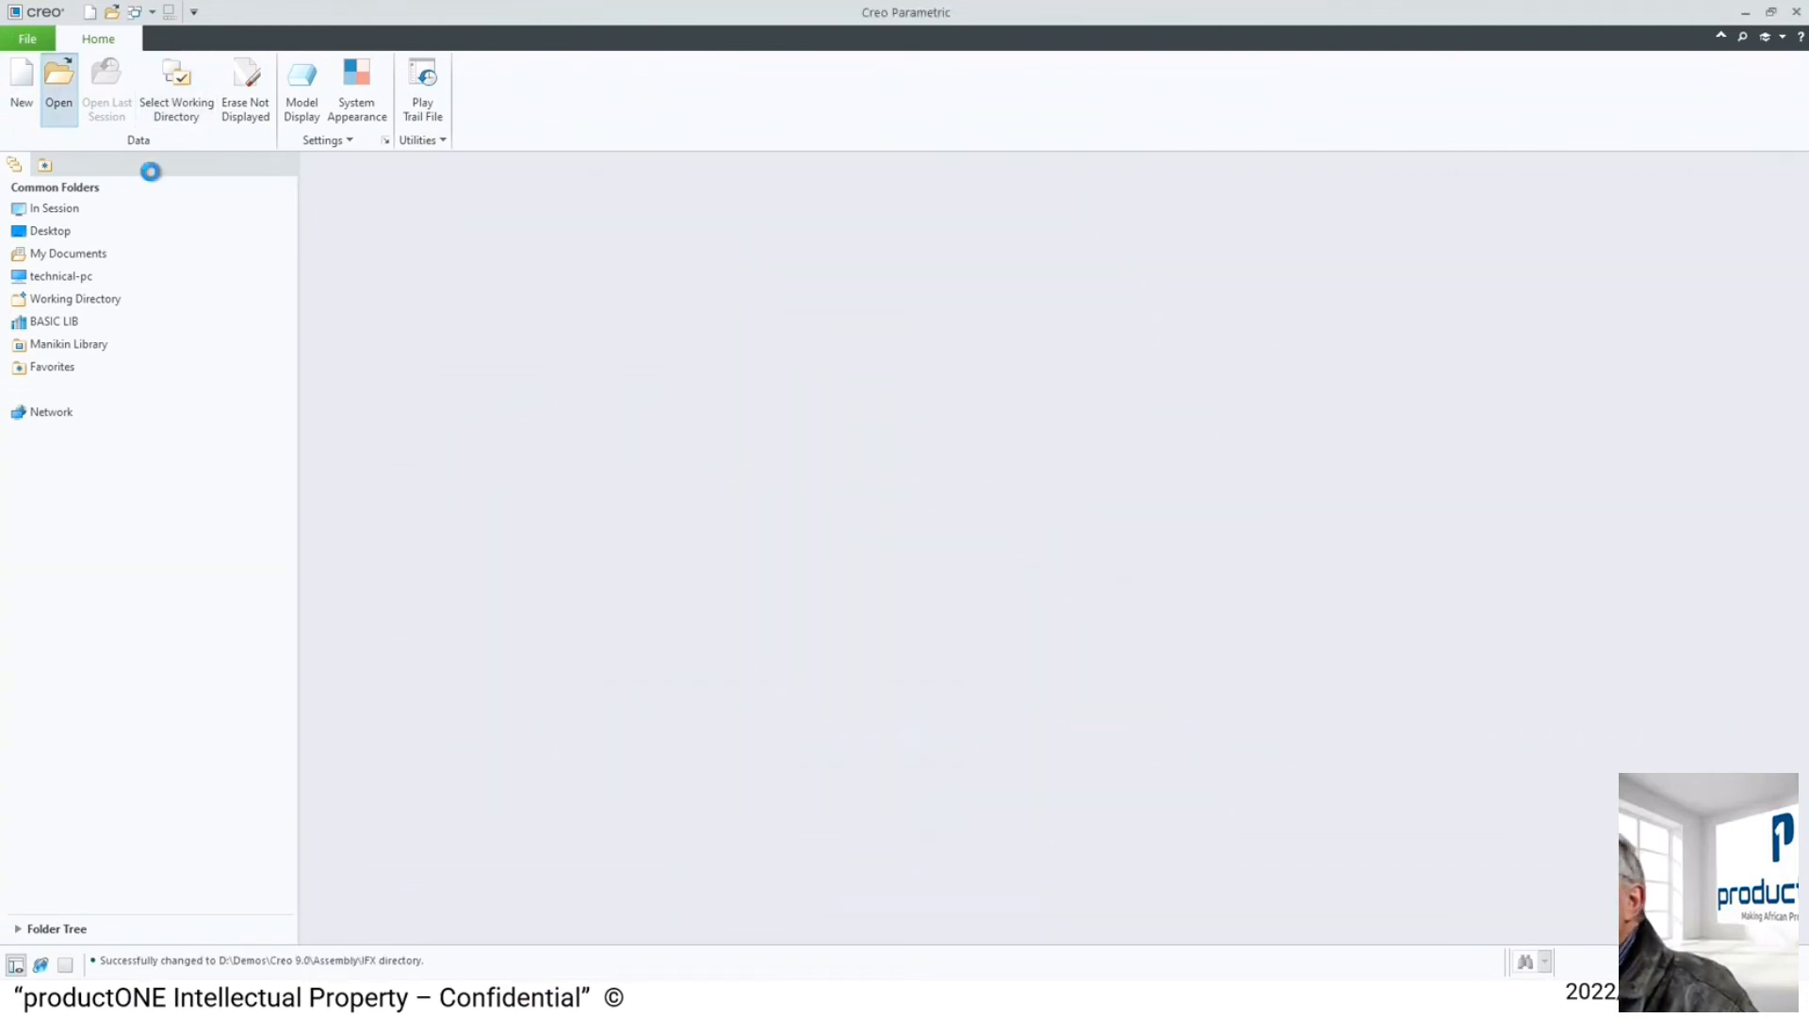
double_click(650, 393)
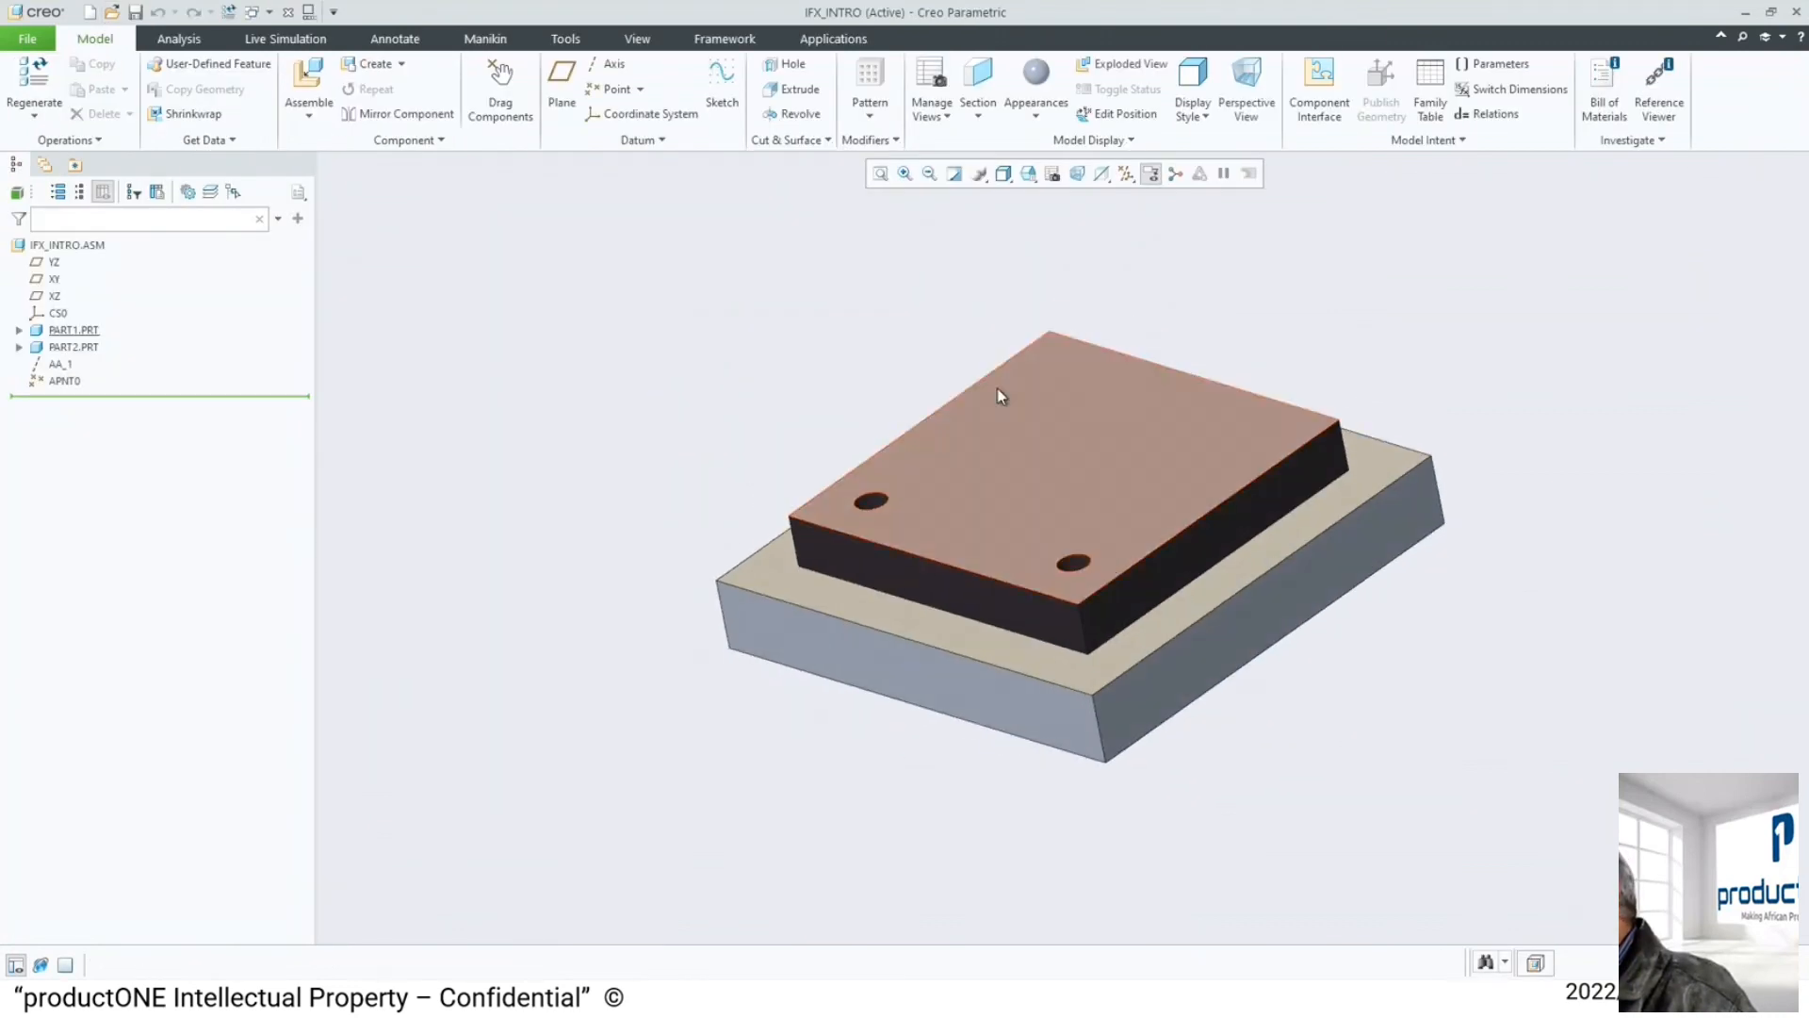
click(1126, 173)
click(1177, 221)
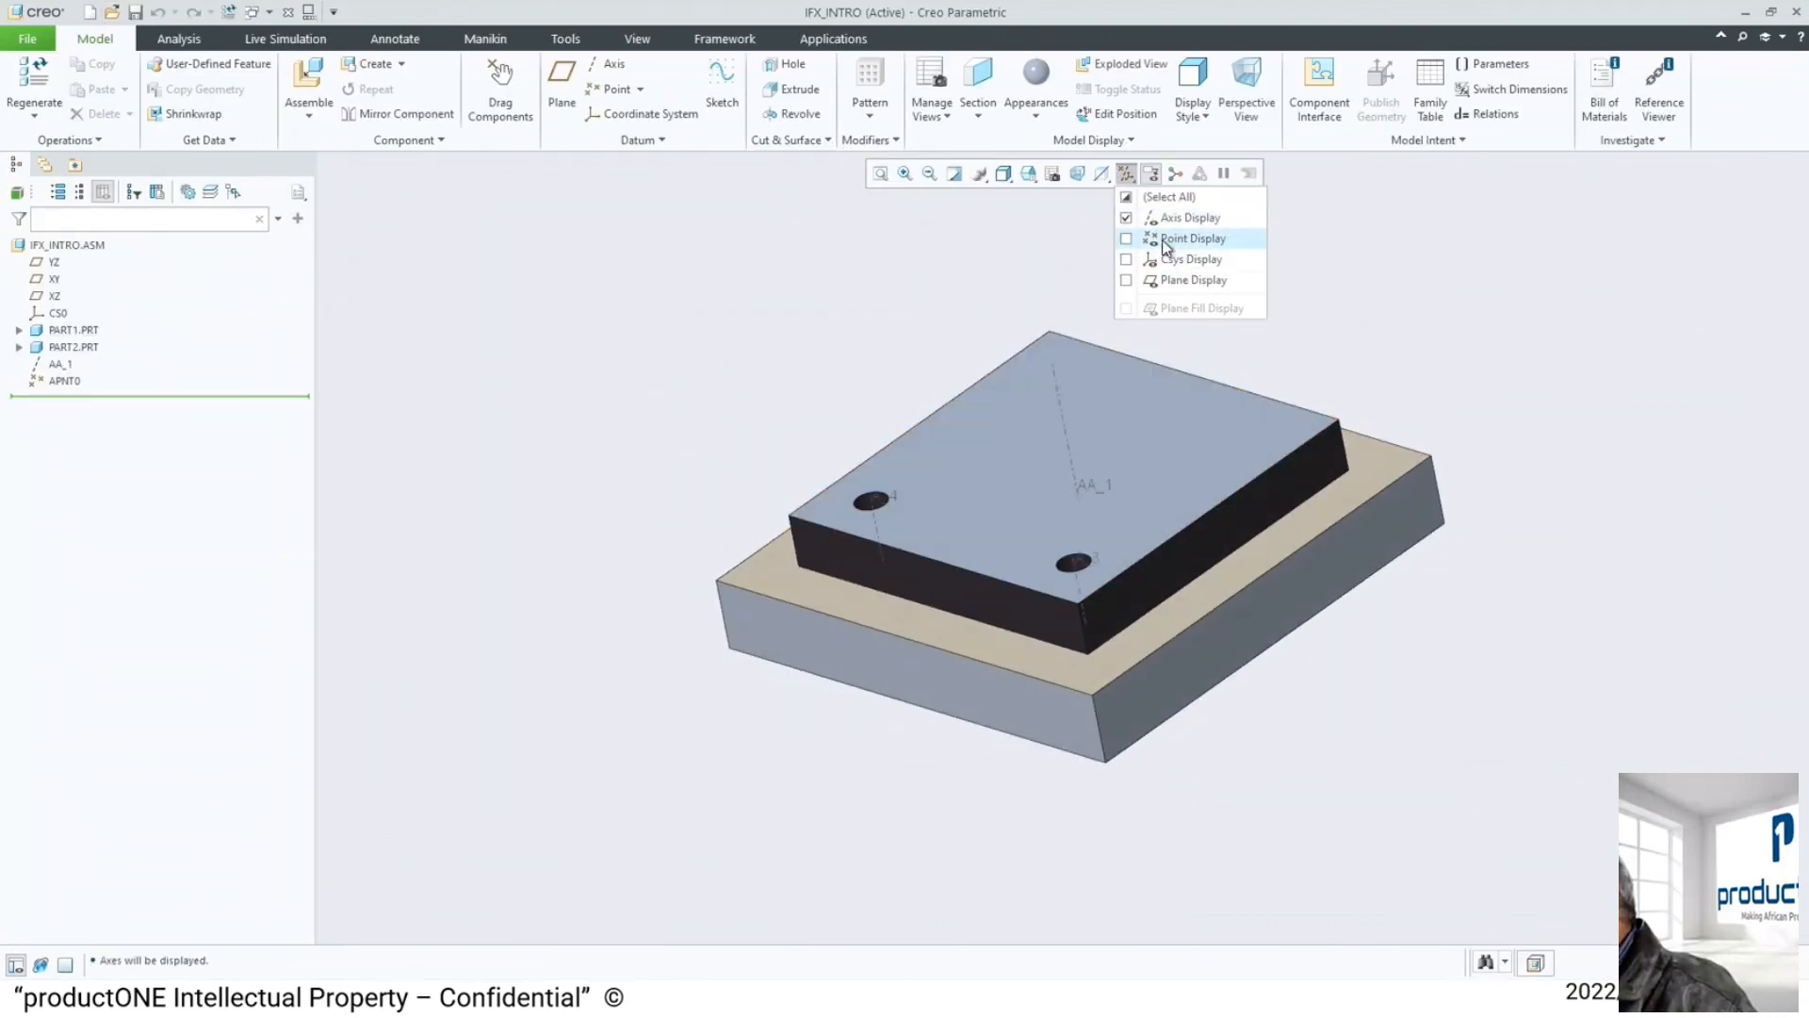
click(1180, 241)
middle_drag(951, 242, 948, 258)
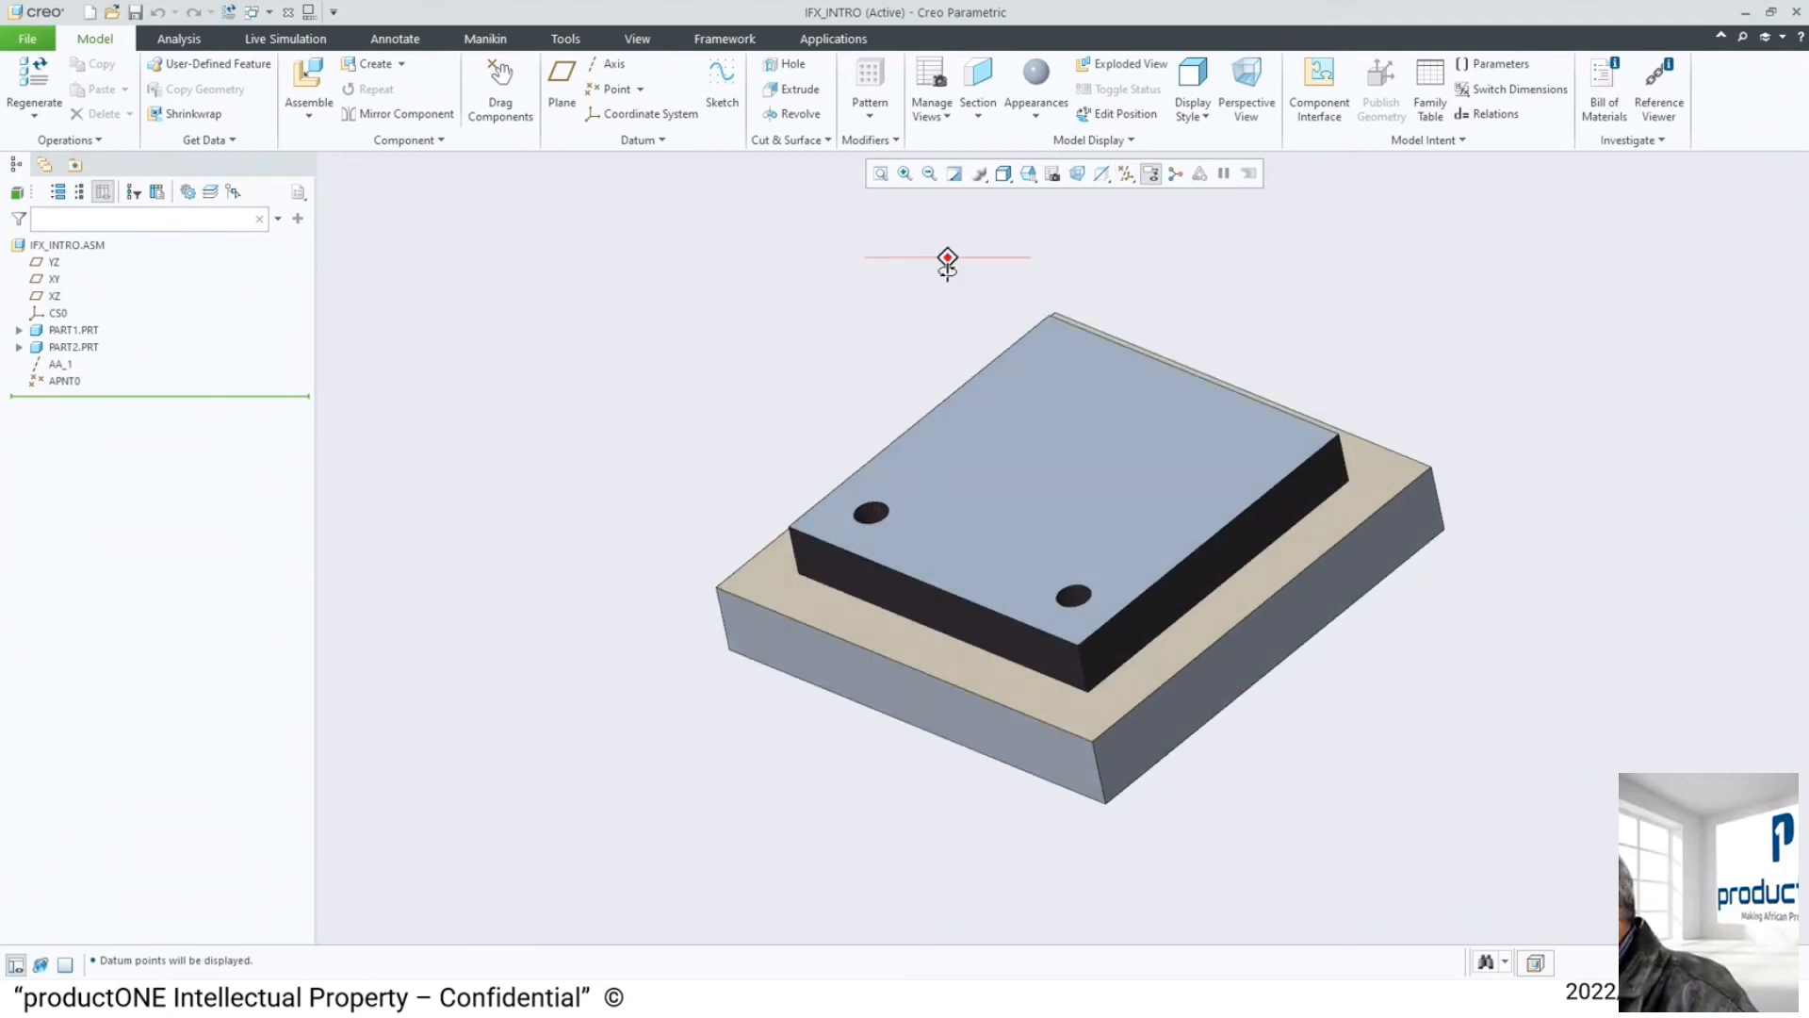
scroll(1338, 335, up, 3)
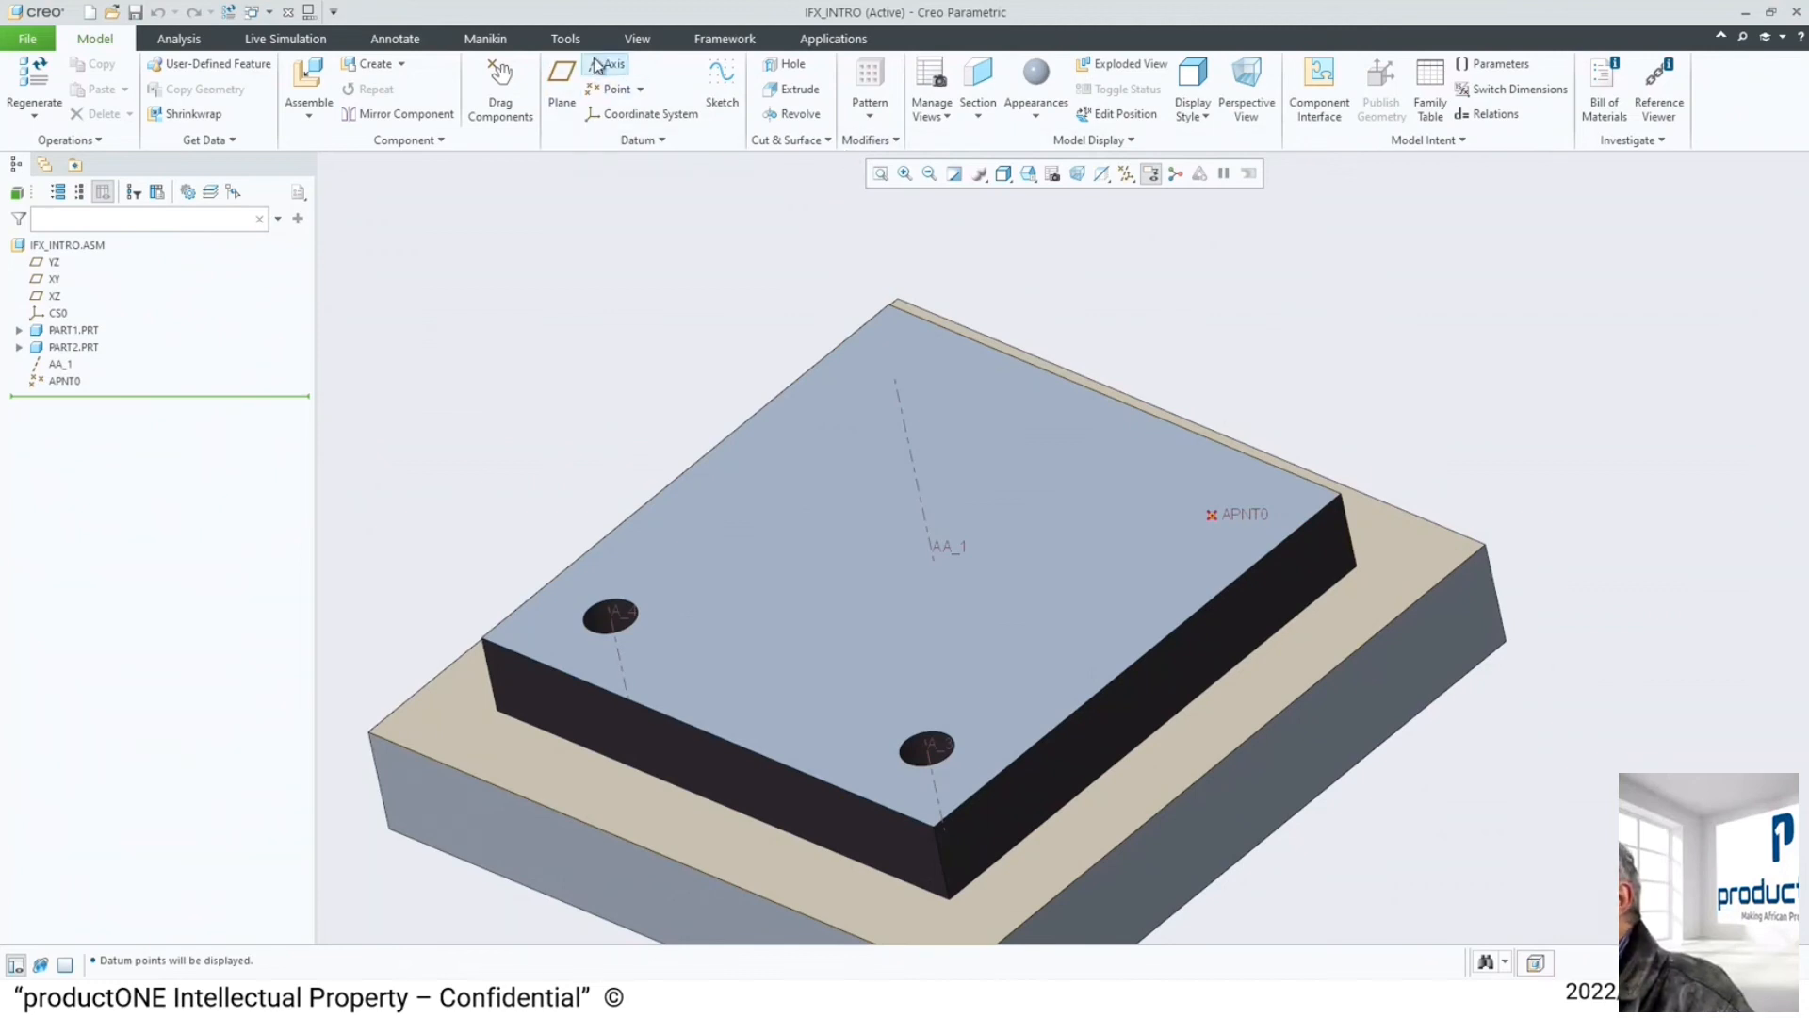
- Start an Intelligent Fastener screw at datum point APNT0, with PART1's upper face for the screw head and PART2's upper face for the thread
click(568, 39)
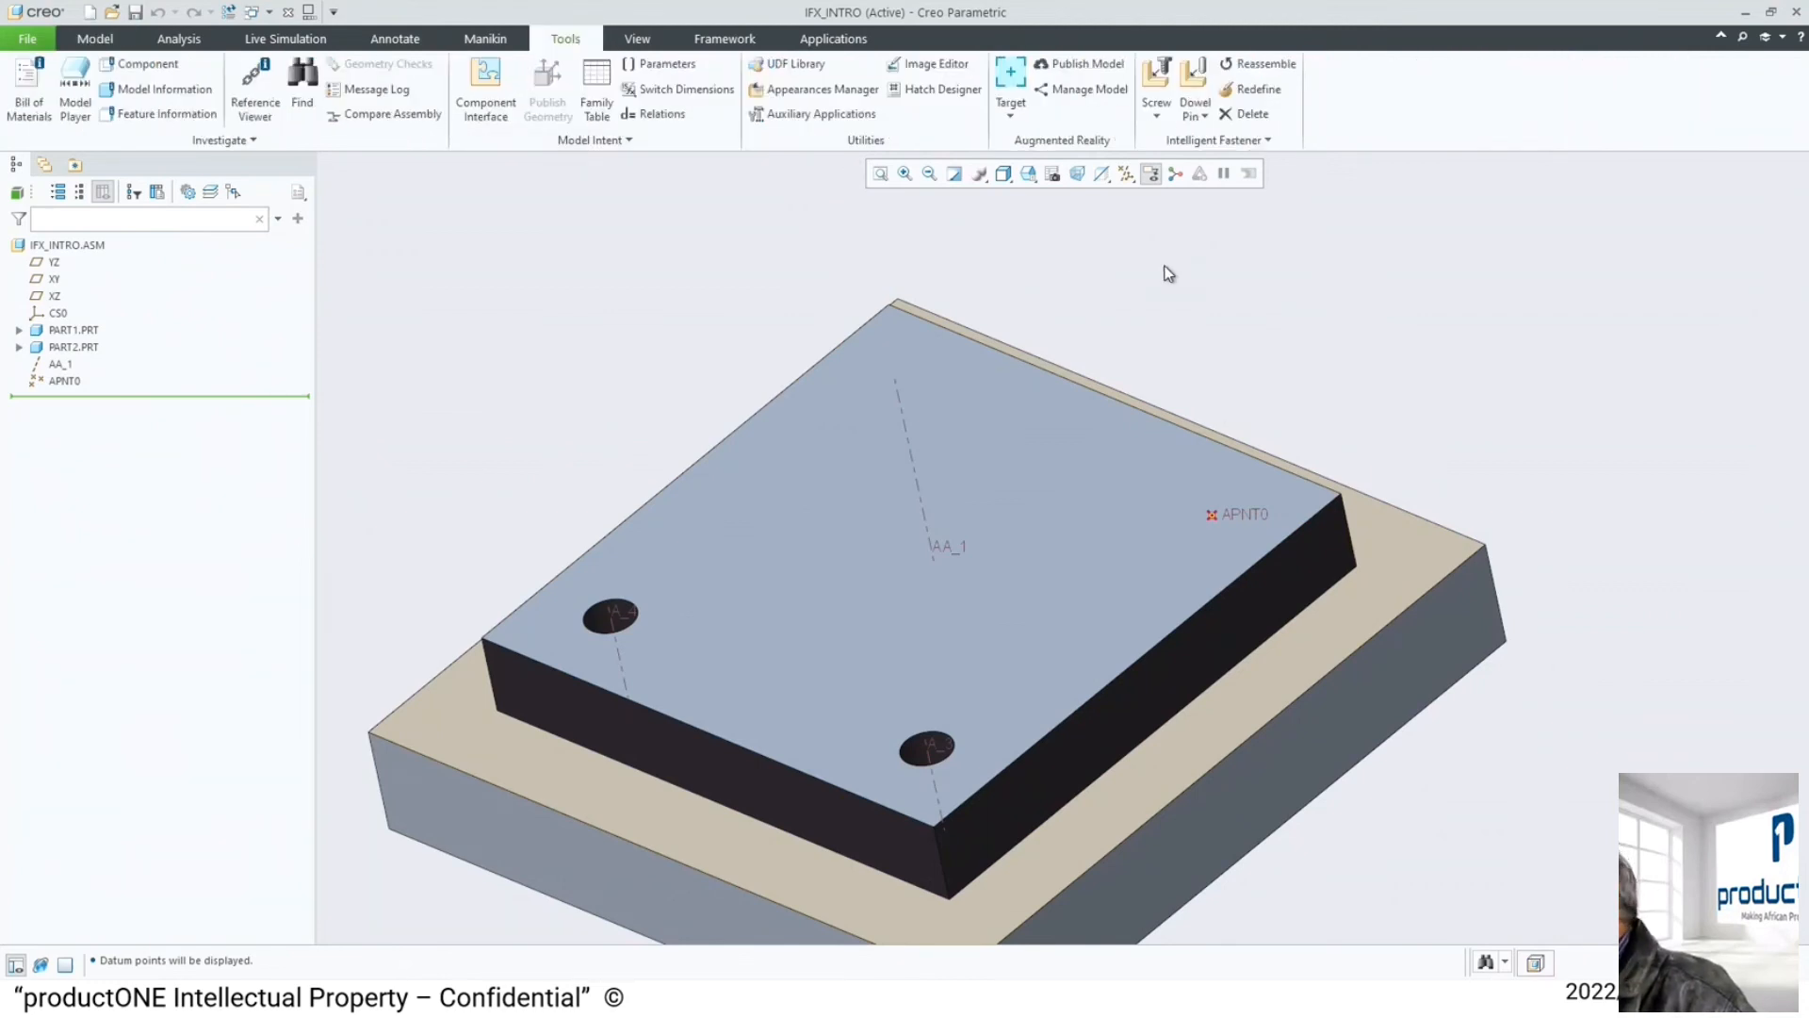
click(1159, 73)
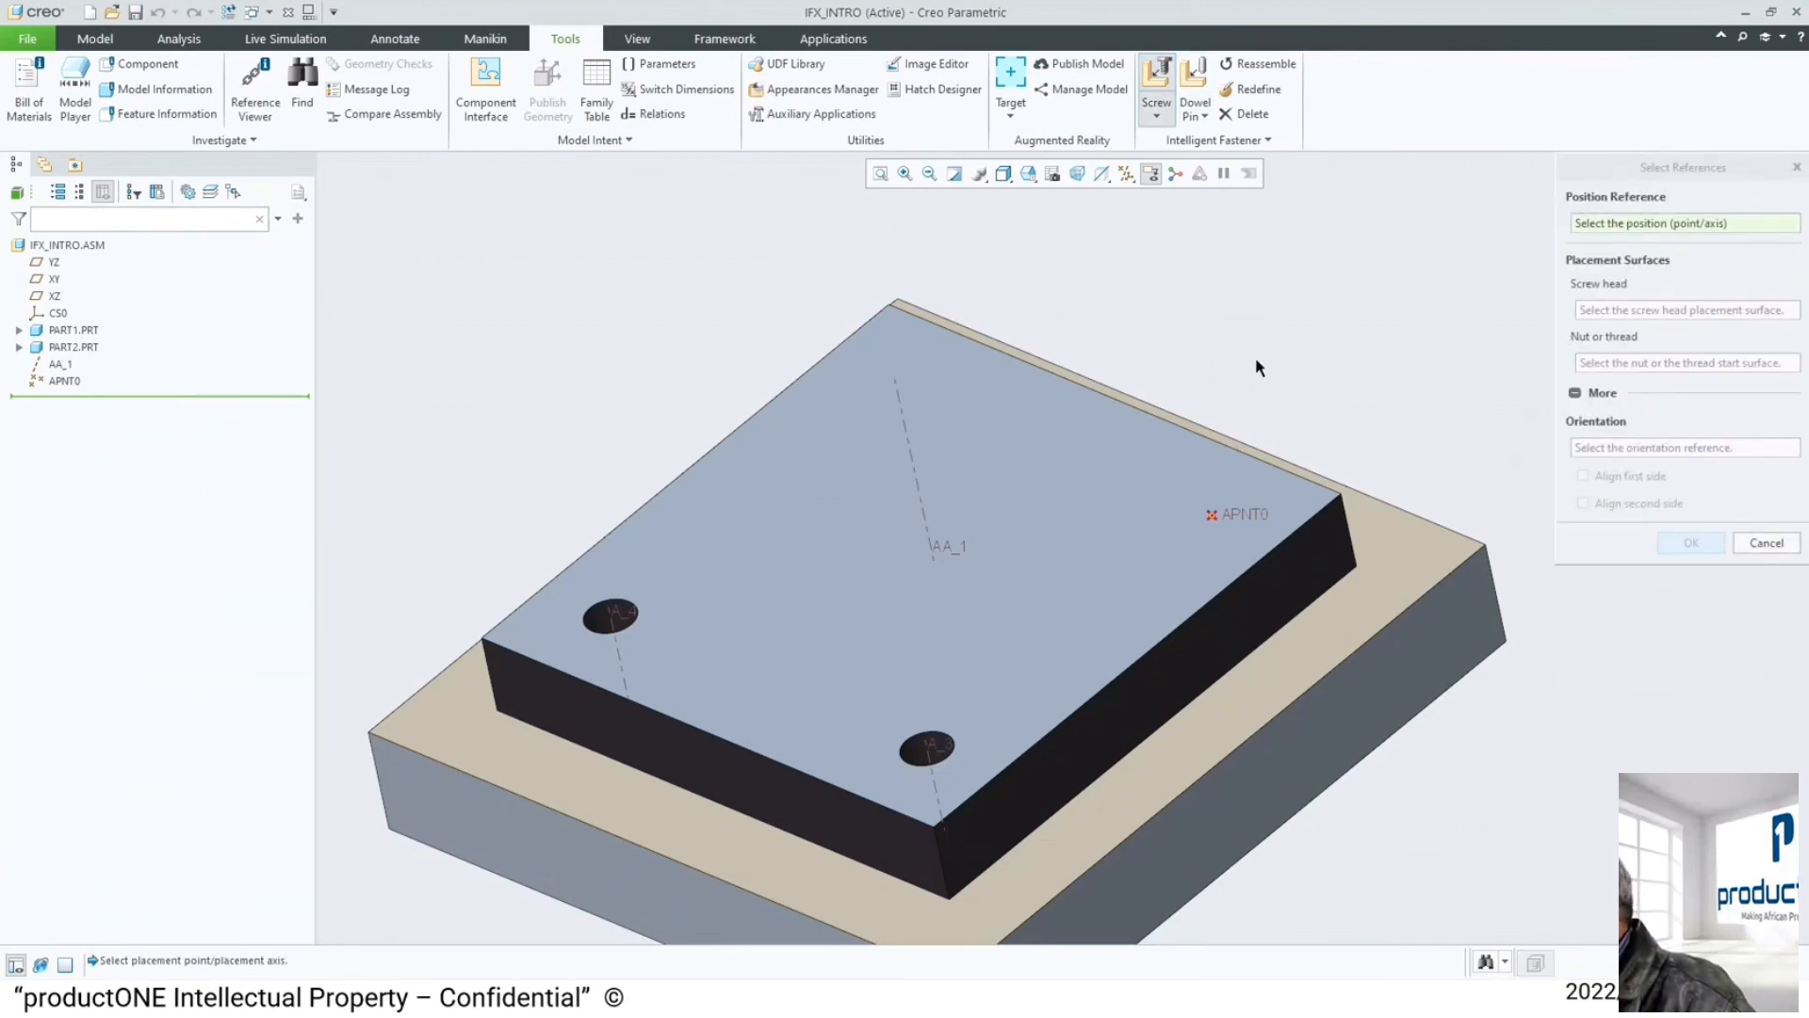
click(1212, 514)
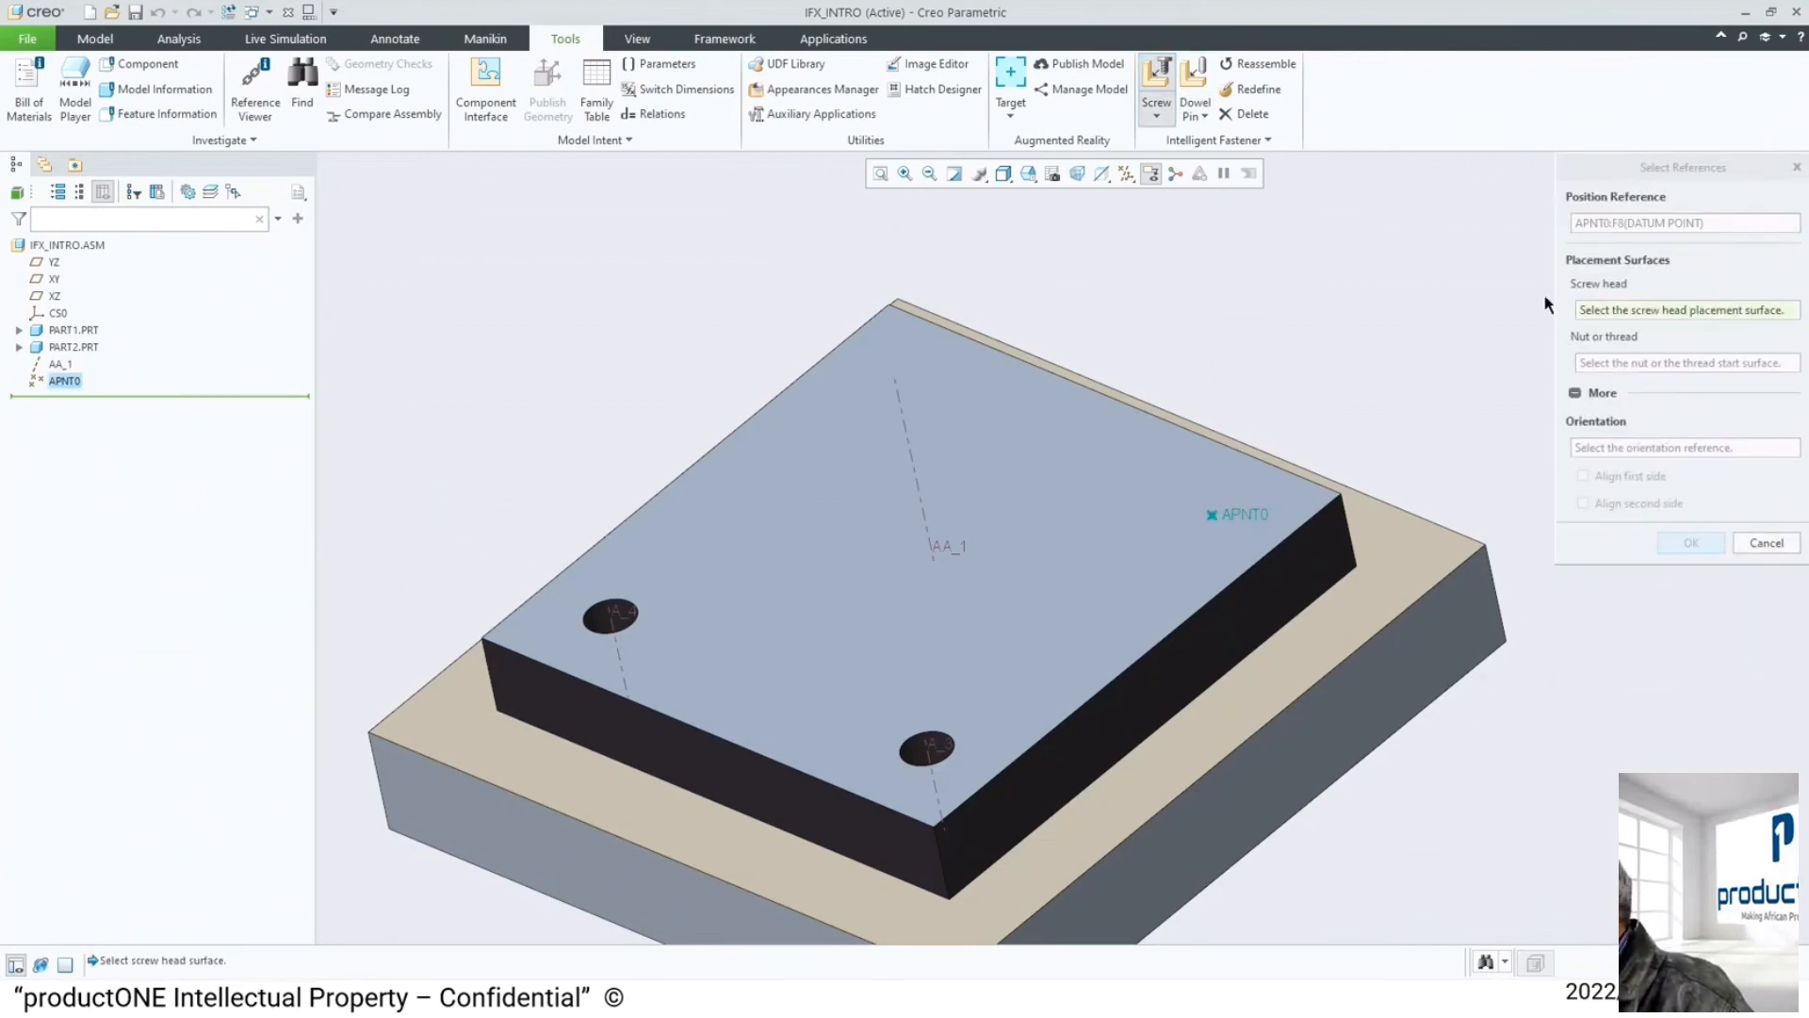
click(1191, 461)
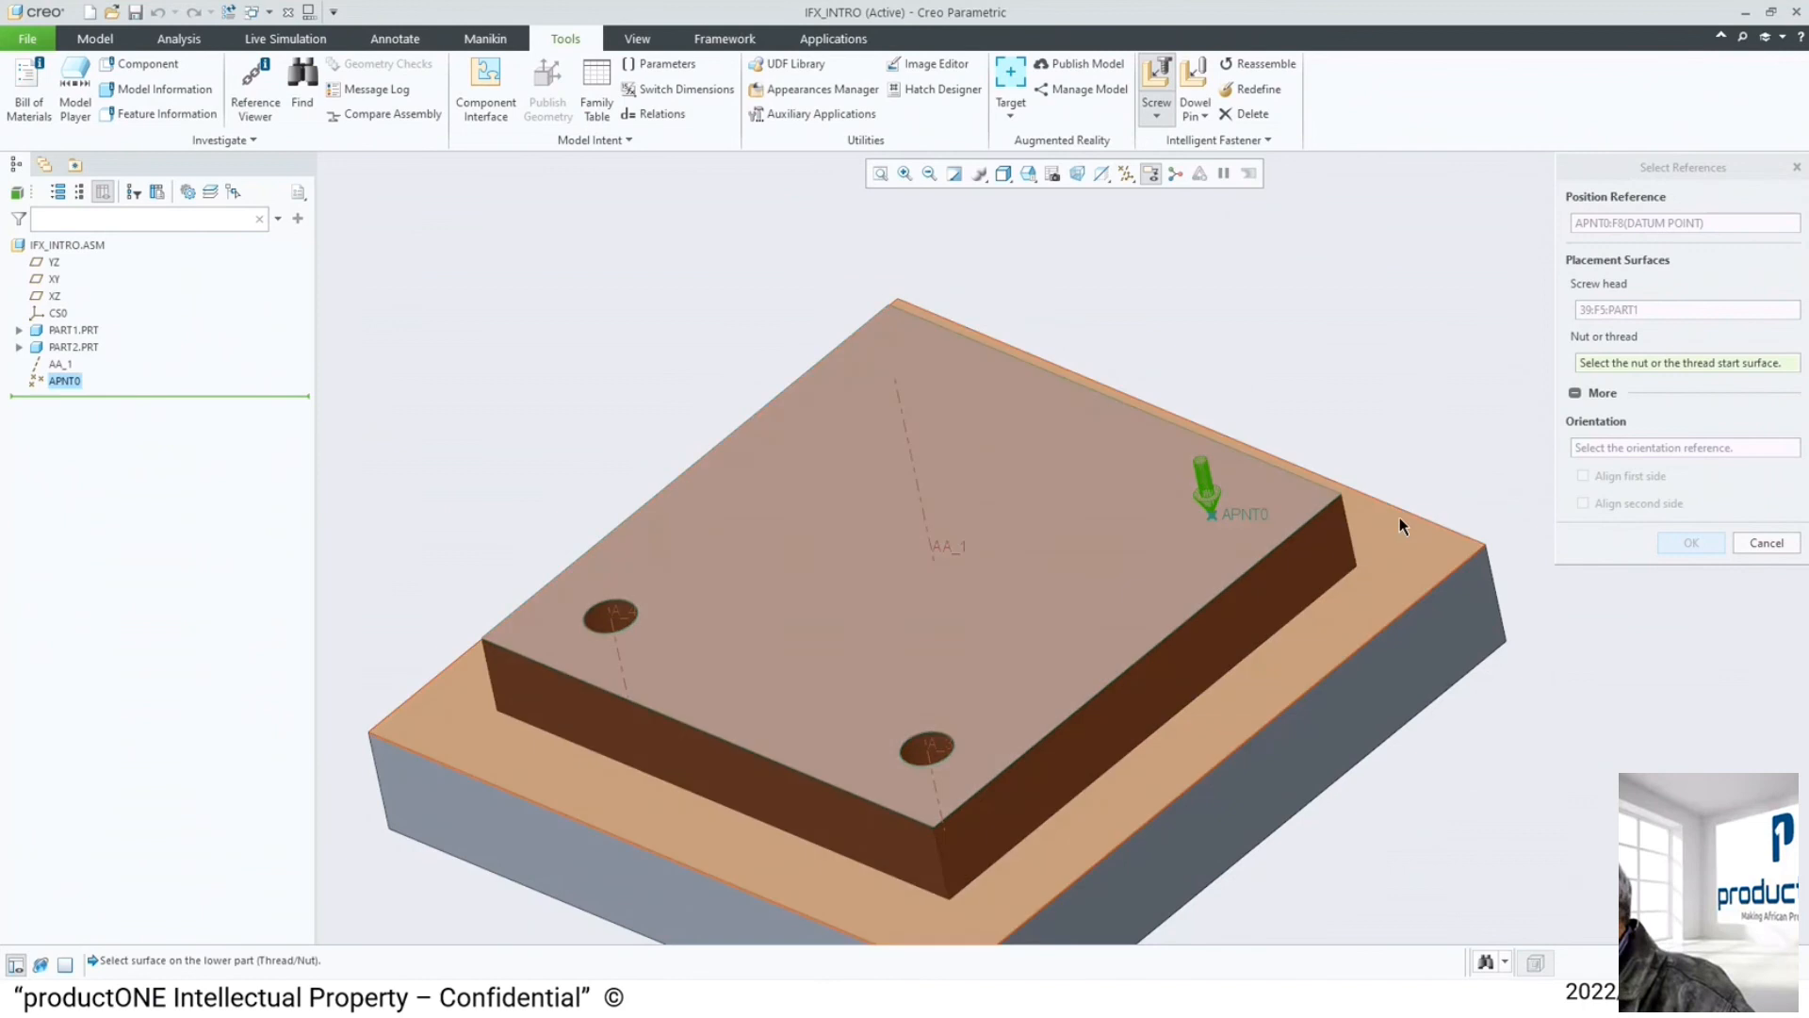
click(1403, 537)
mouse_move(1404, 537)
middle_down()
mouse_move(1401, 441)
mouse_move(1369, 383)
mouse_move(1399, 403)
middle_up()
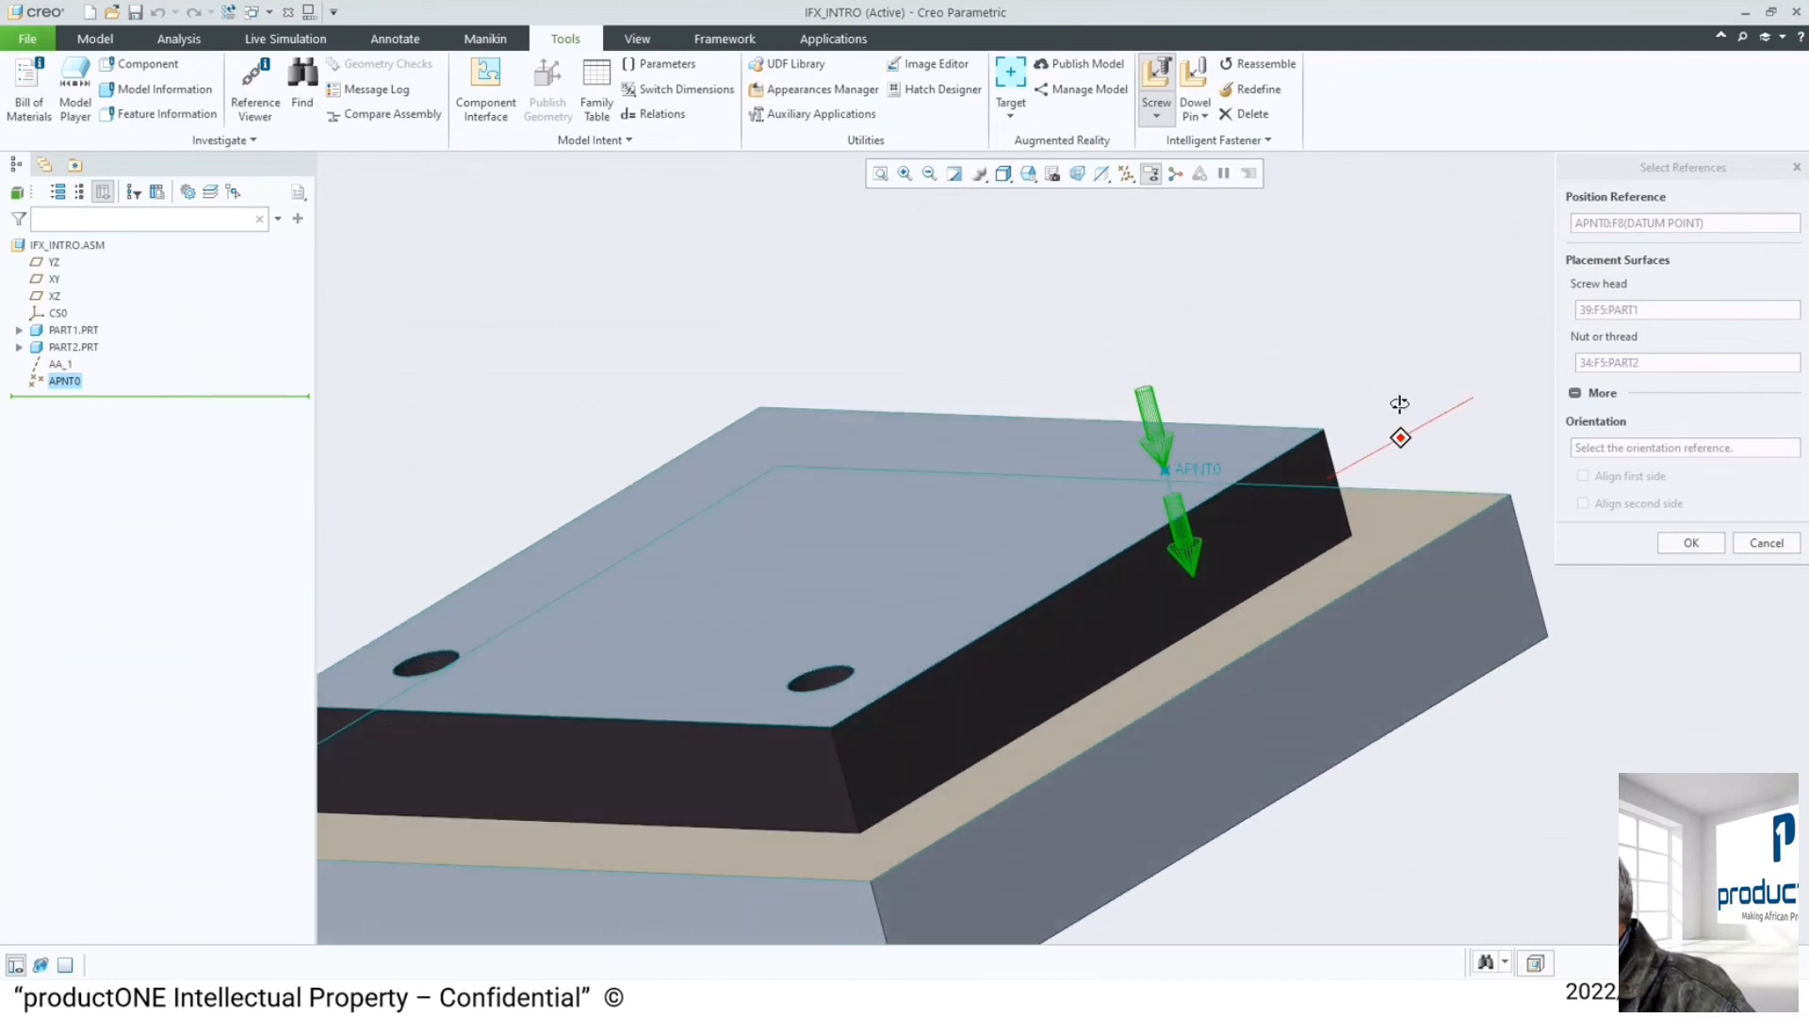
click(1696, 542)
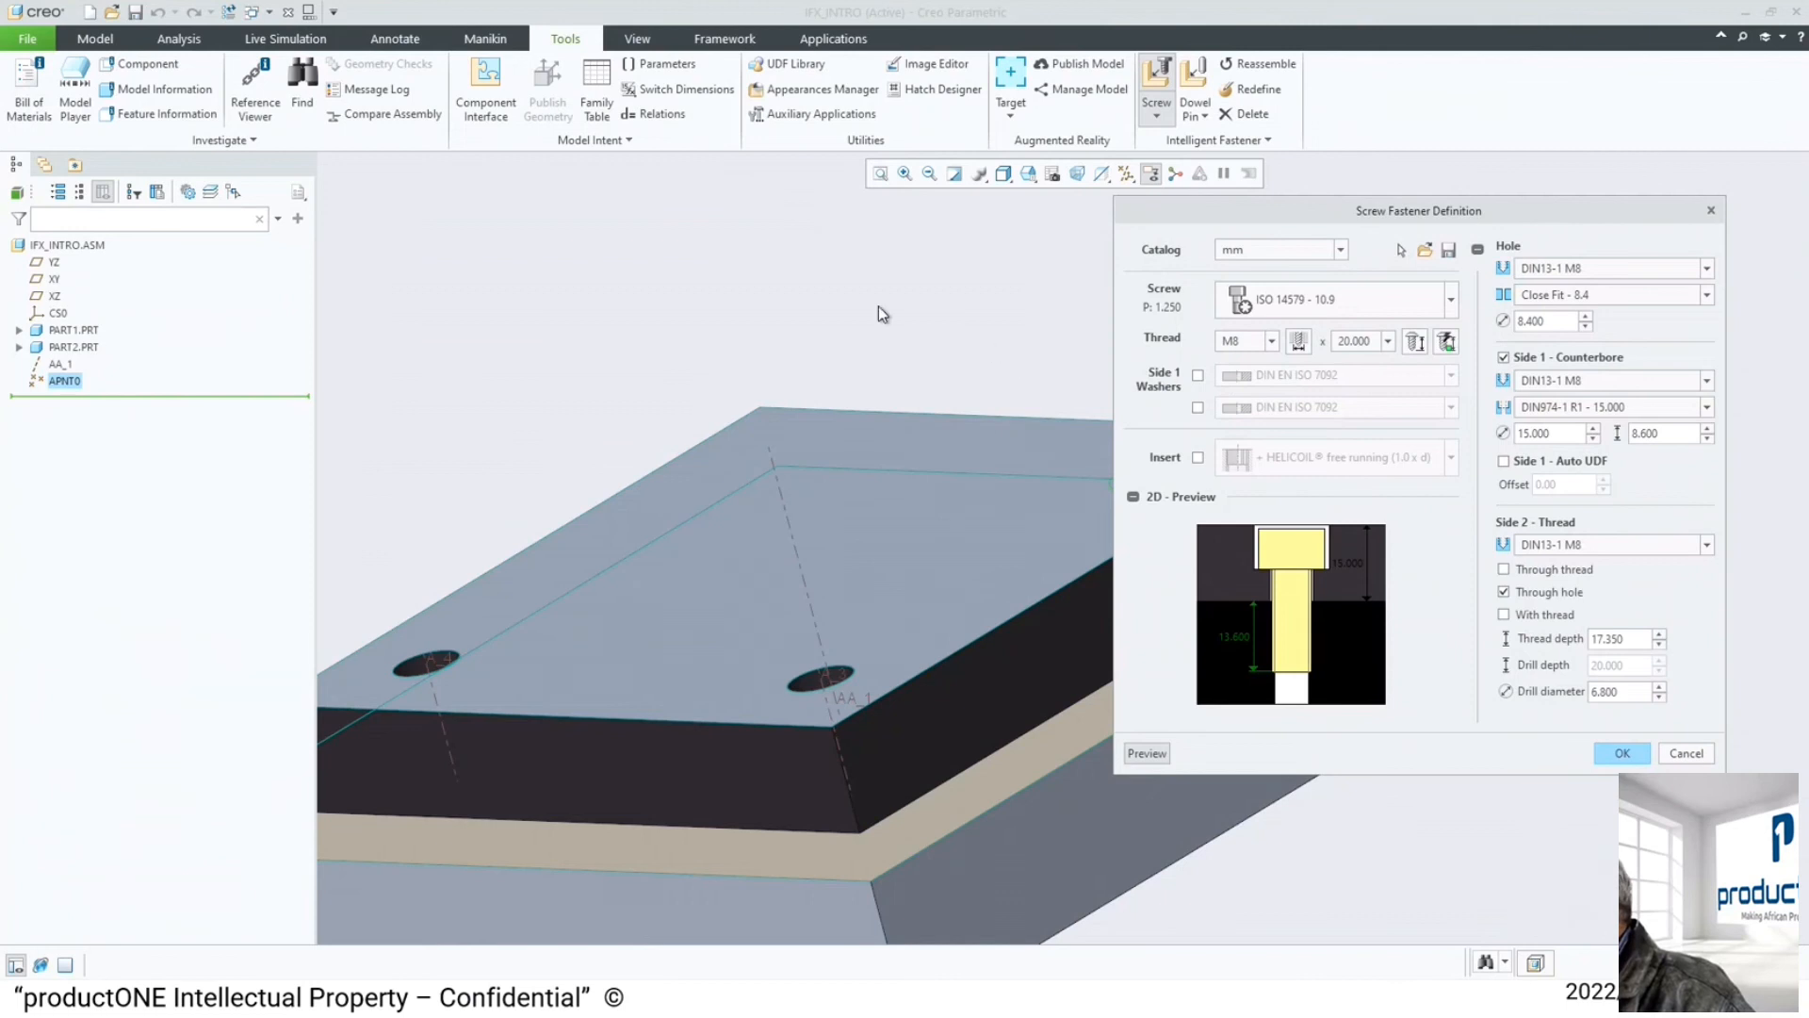
- Turn the screw's Side 1 counterbore off and on again to compare the fastener previews
scroll(880, 311, down, 5)
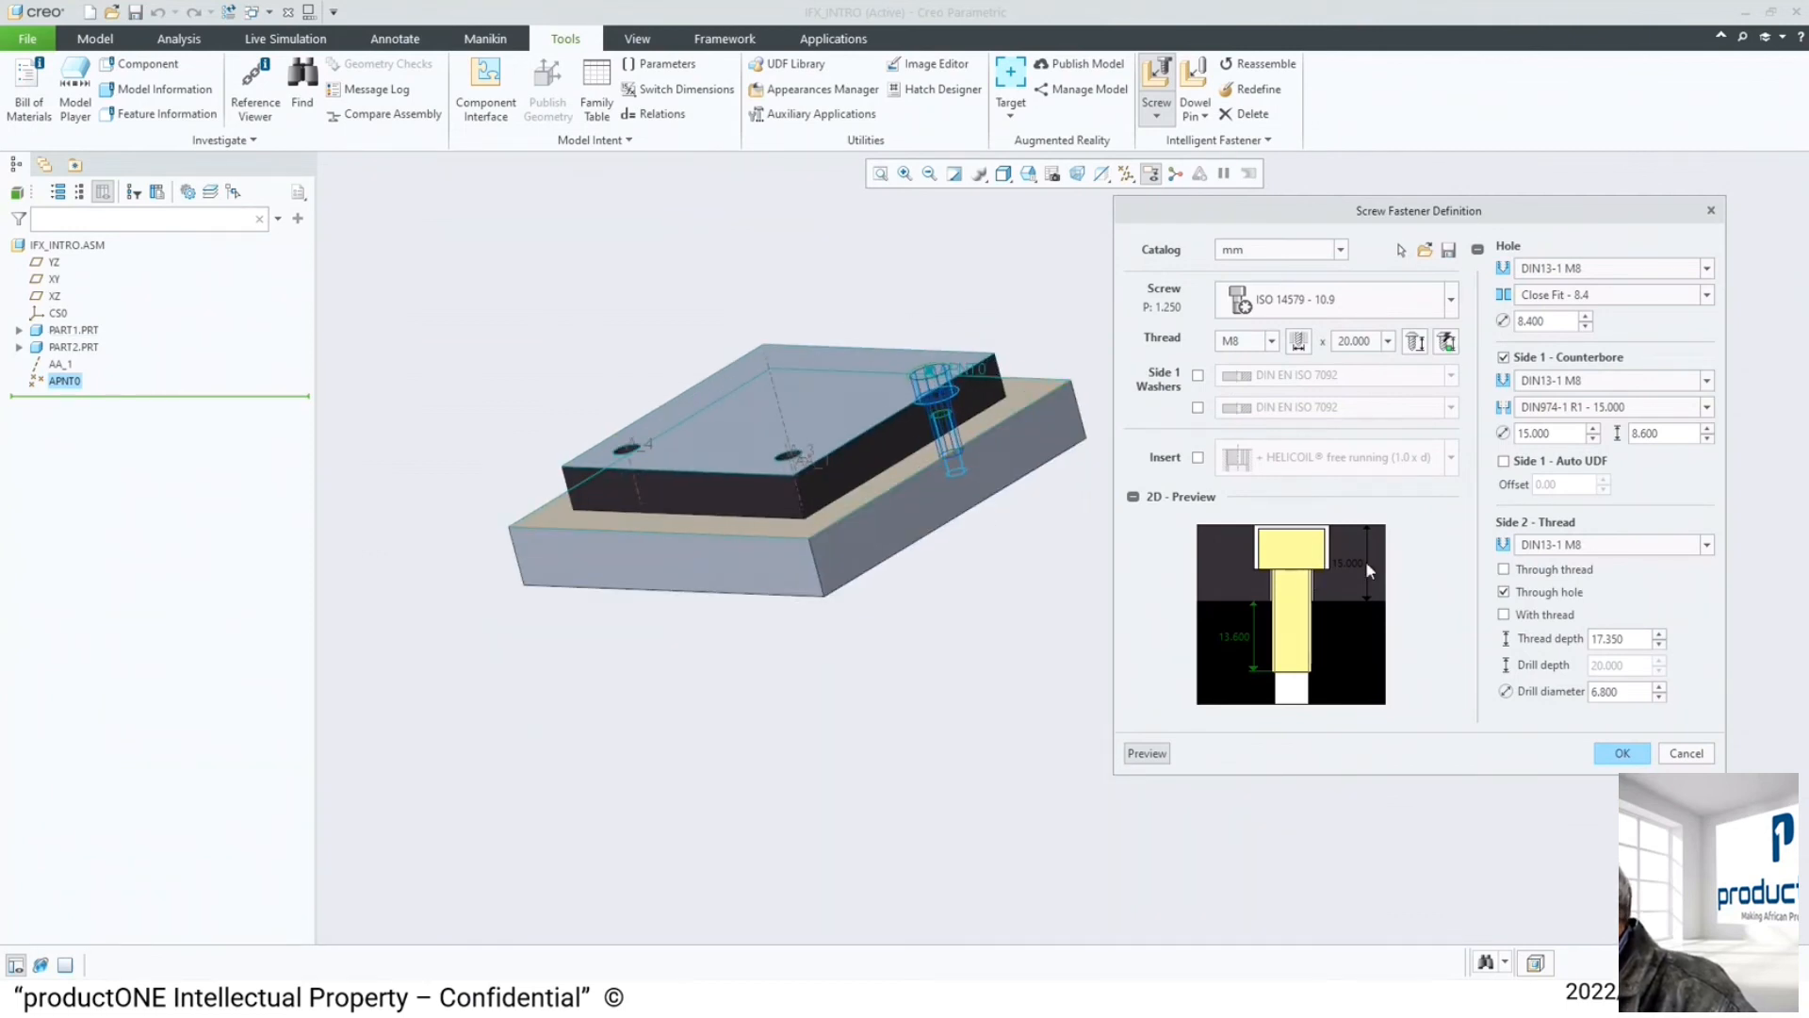
click(1503, 357)
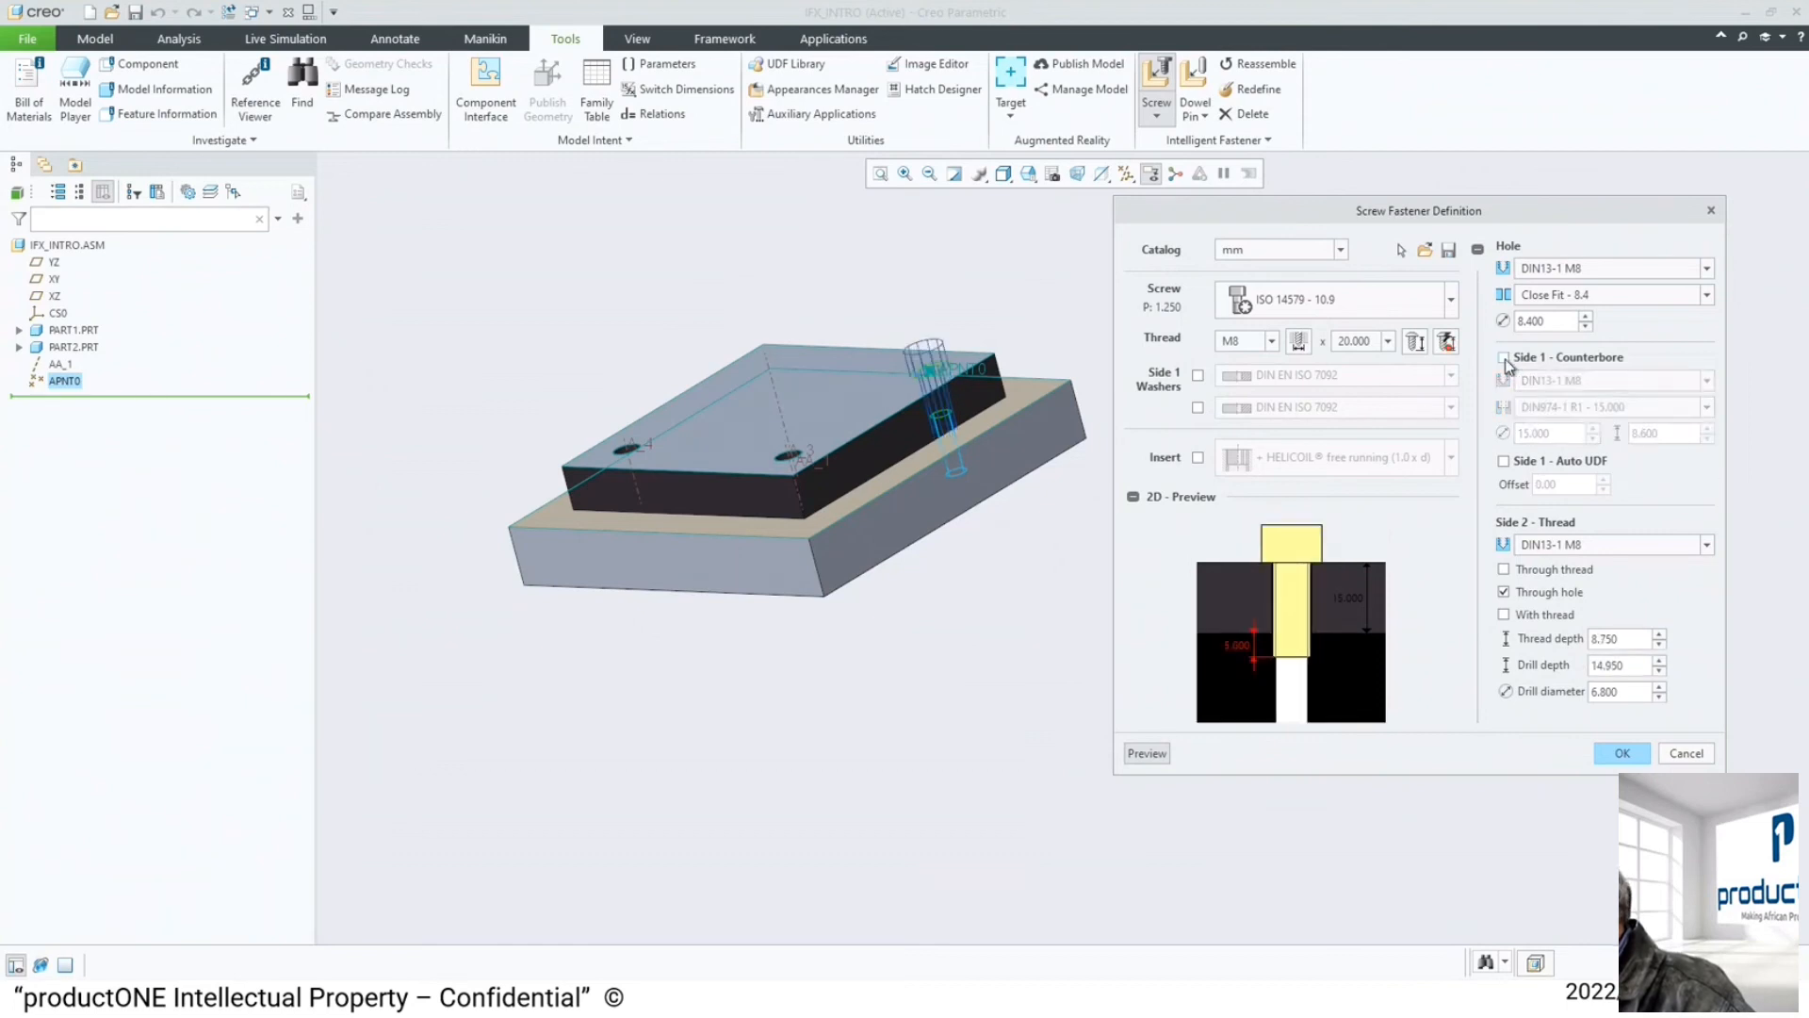
click(1504, 358)
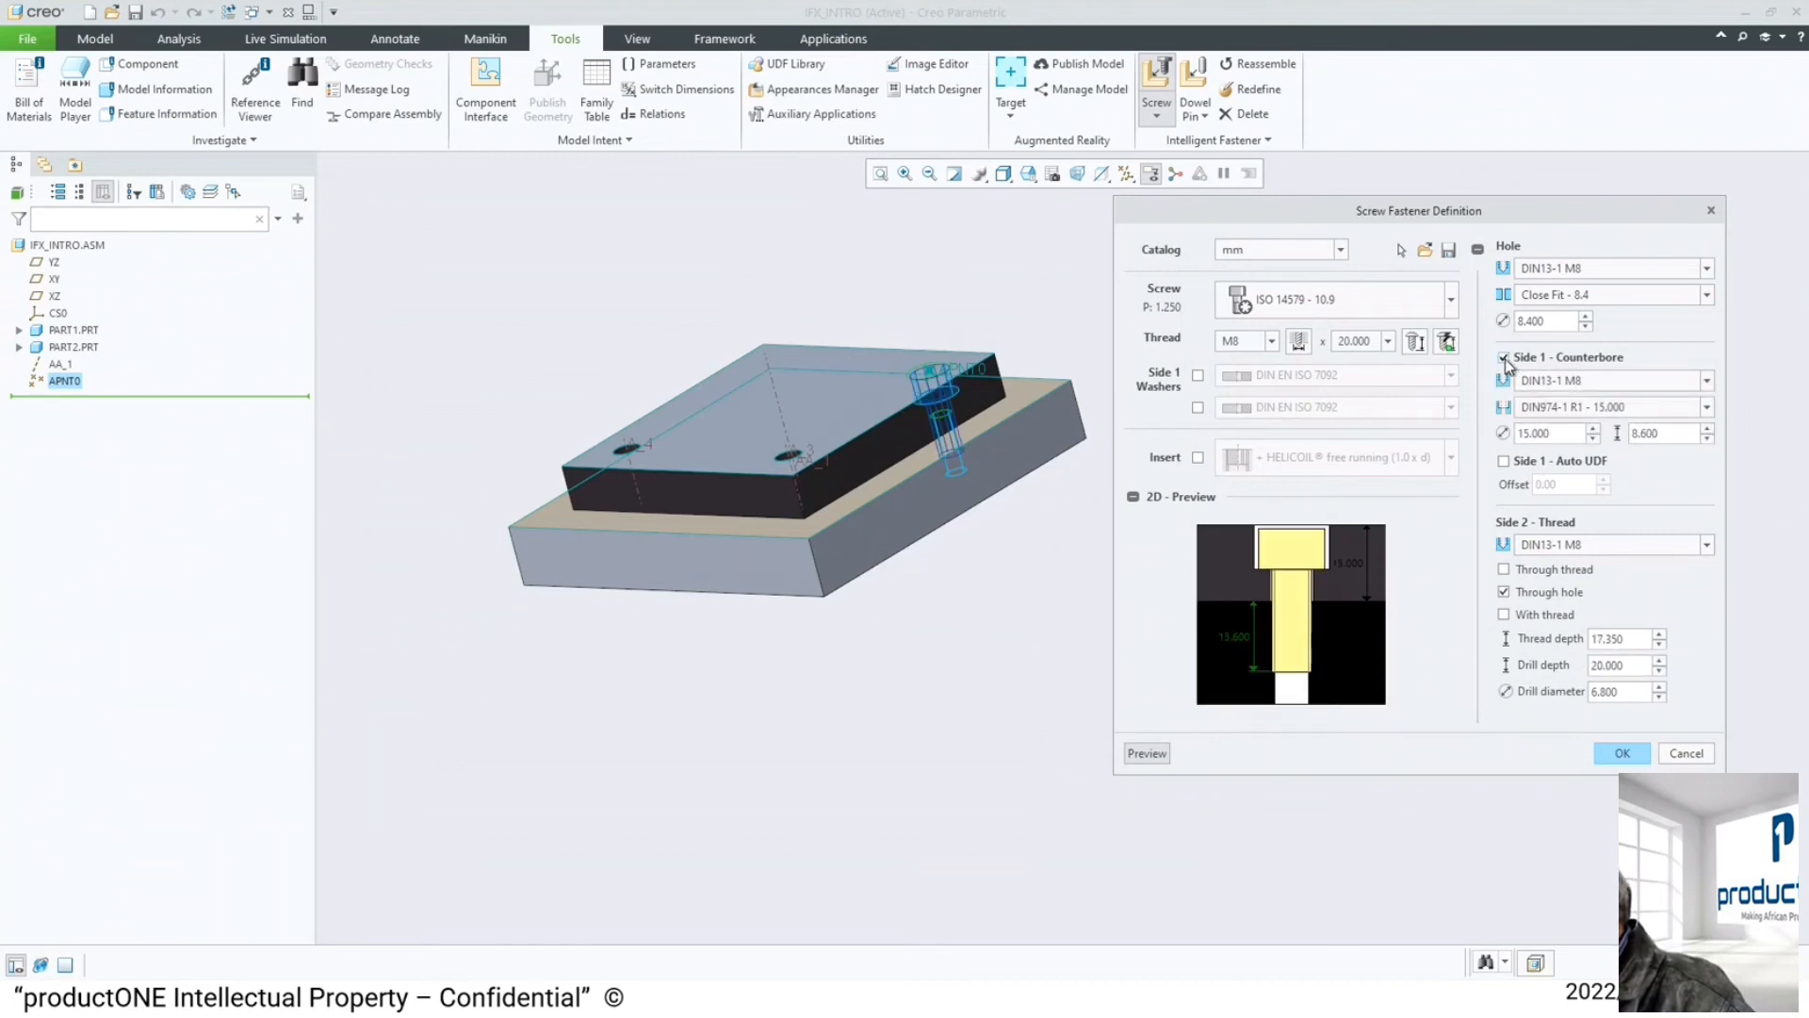
- Choose Medium Fit - 9.0 for the screw hole and override its diameter with 9.5 mm
click(1705, 295)
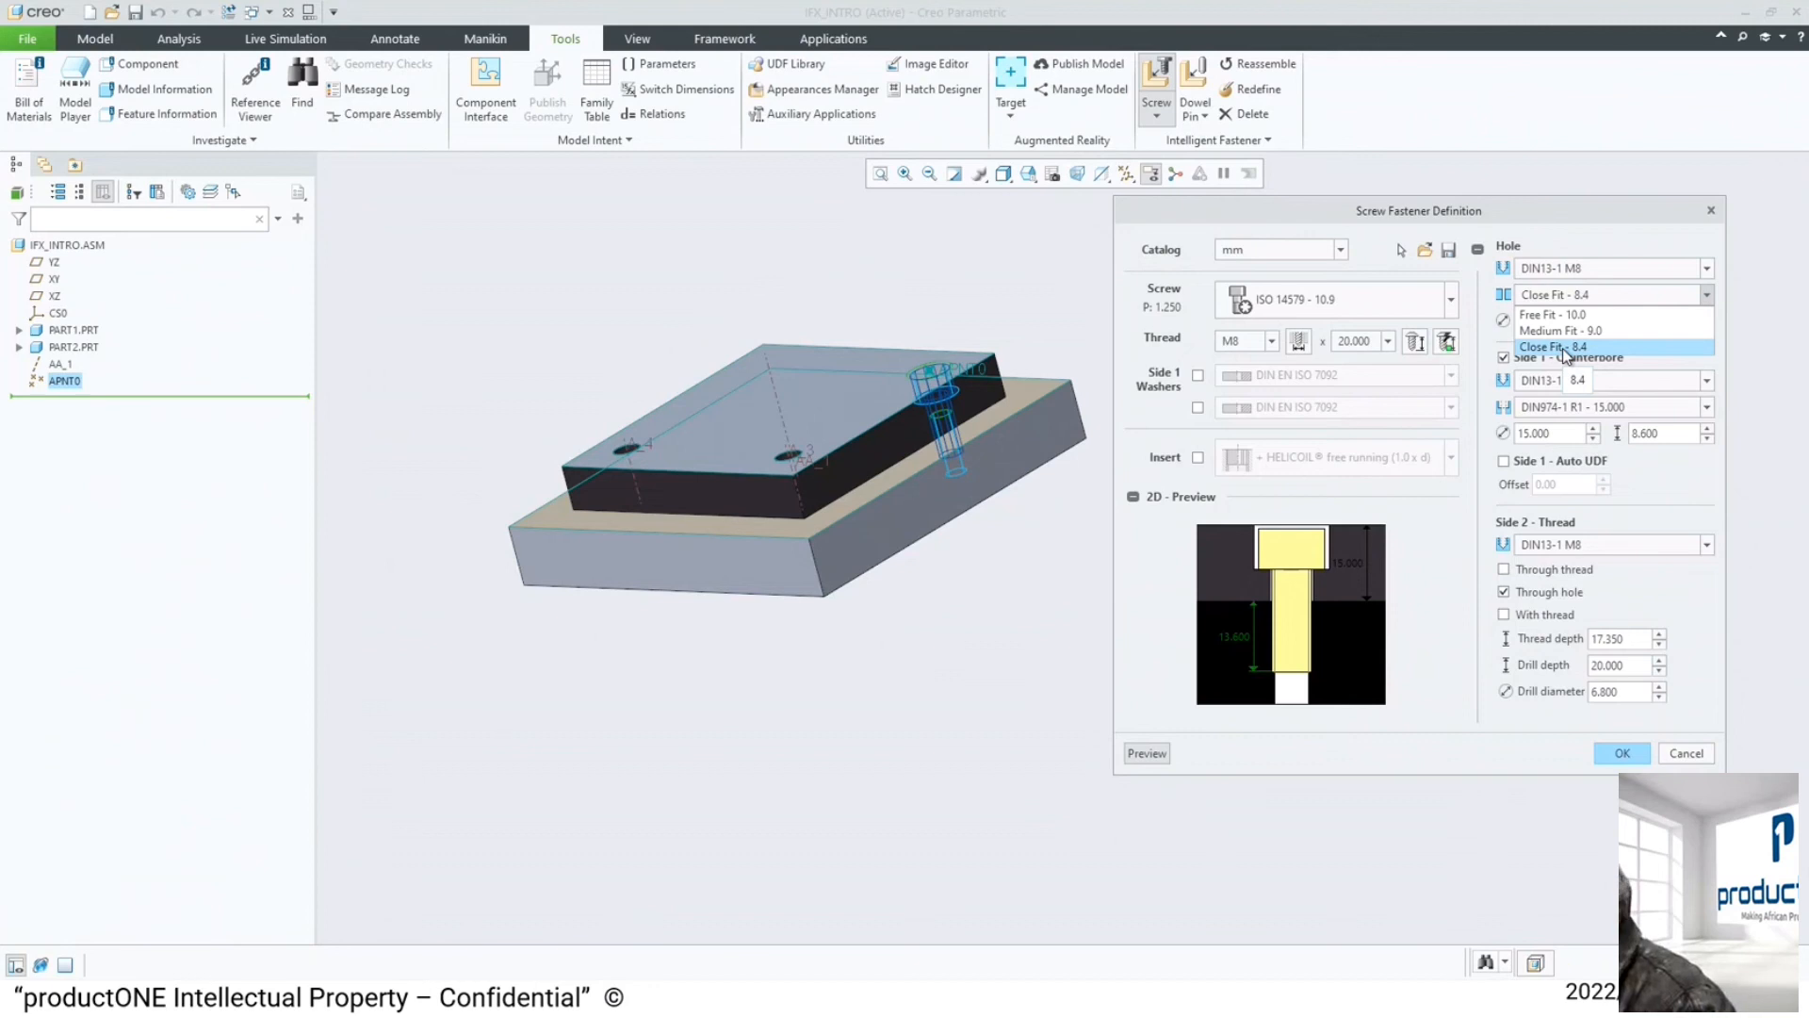
click(1590, 332)
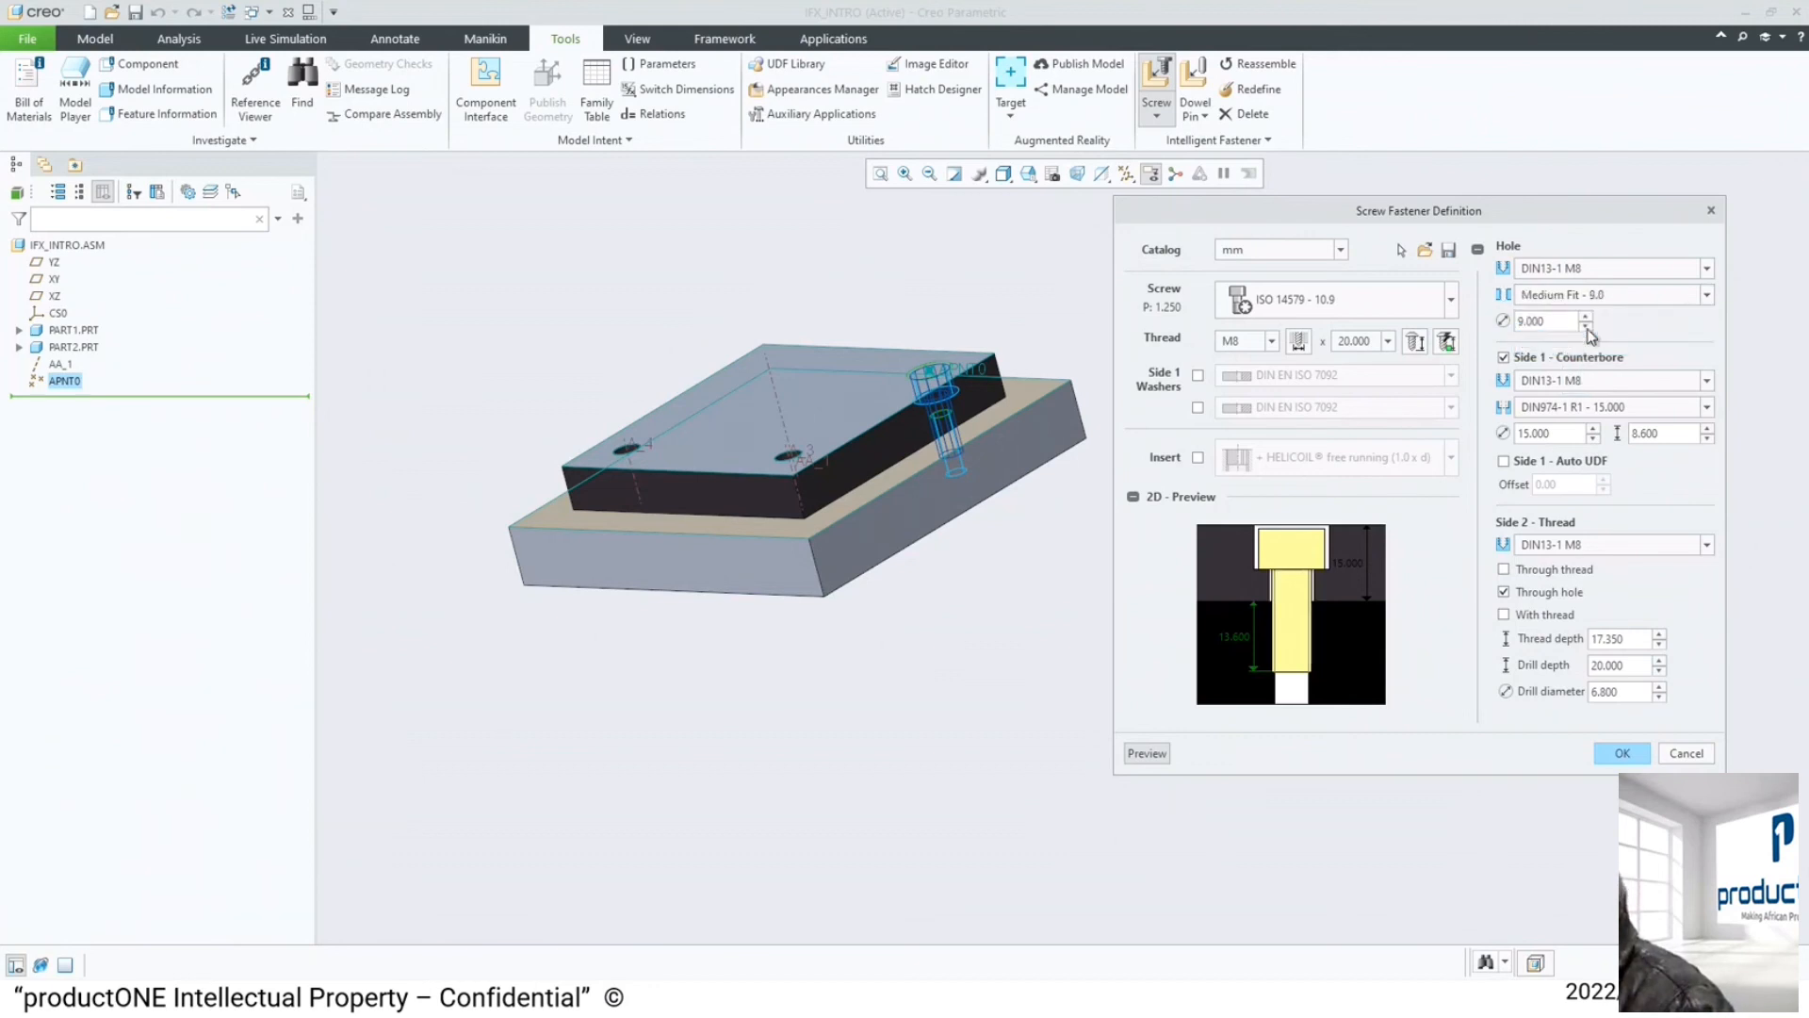
double_click(1562, 320)
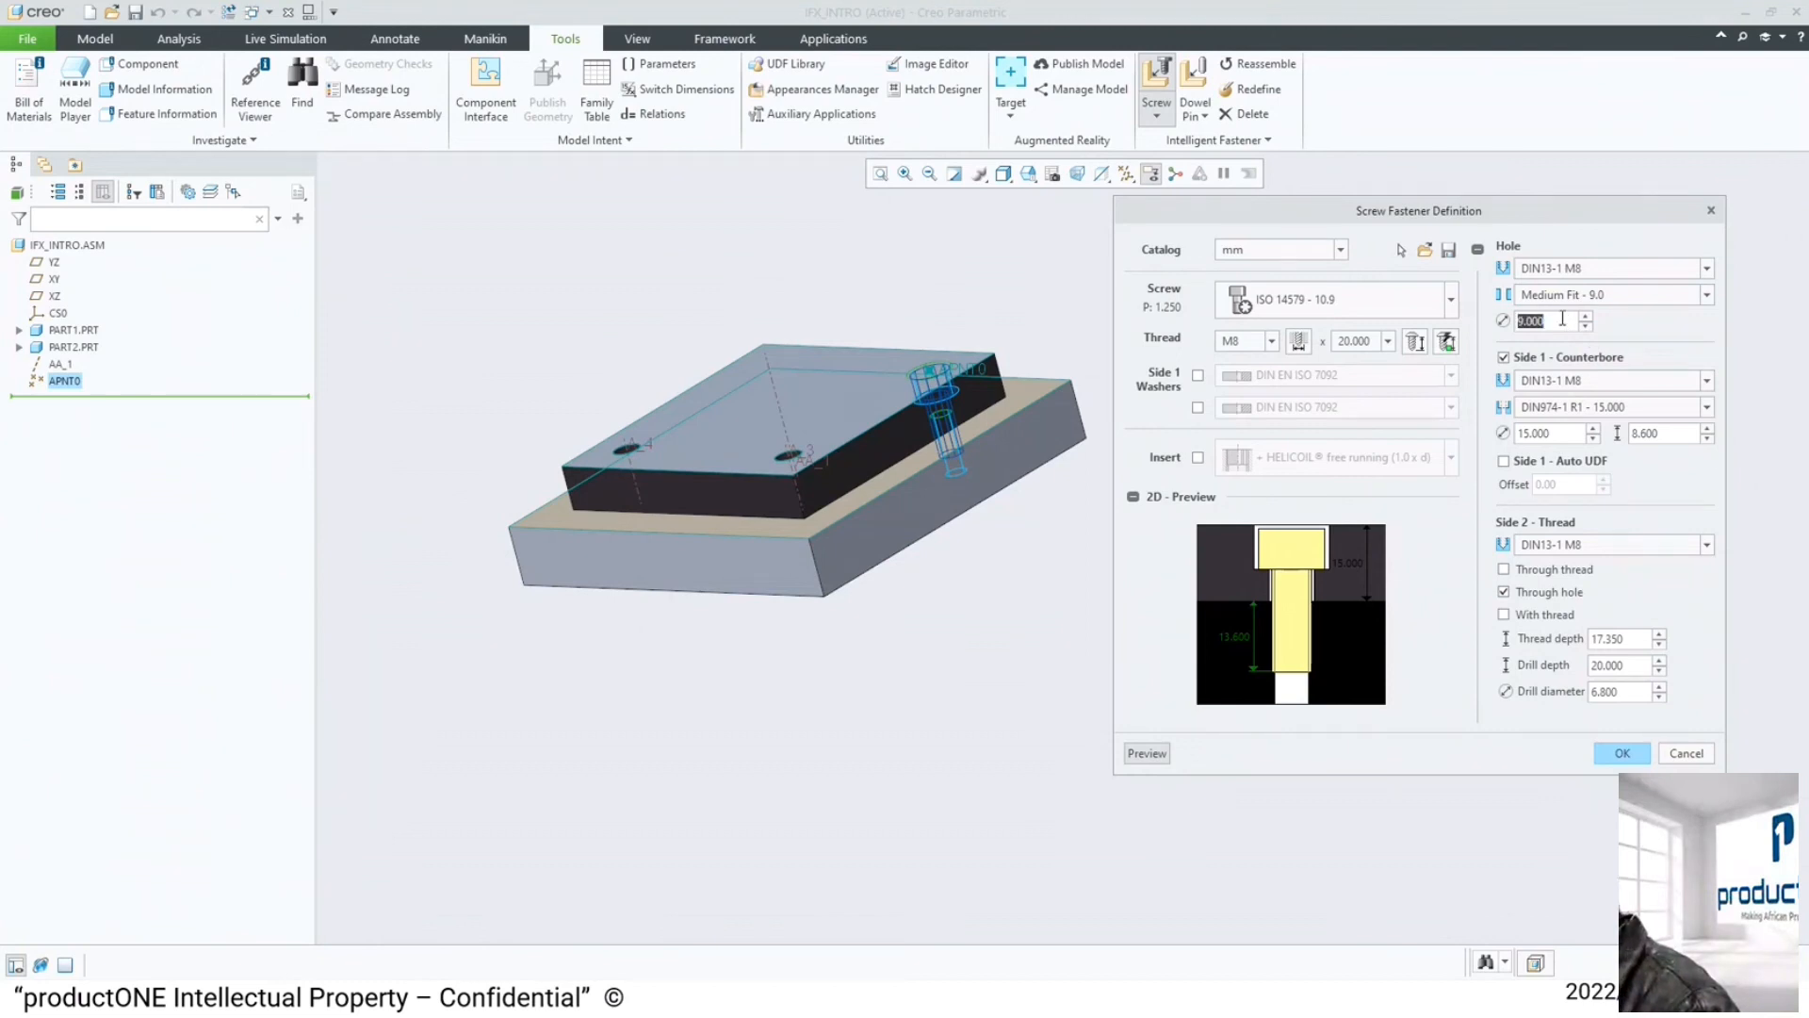
text(9)
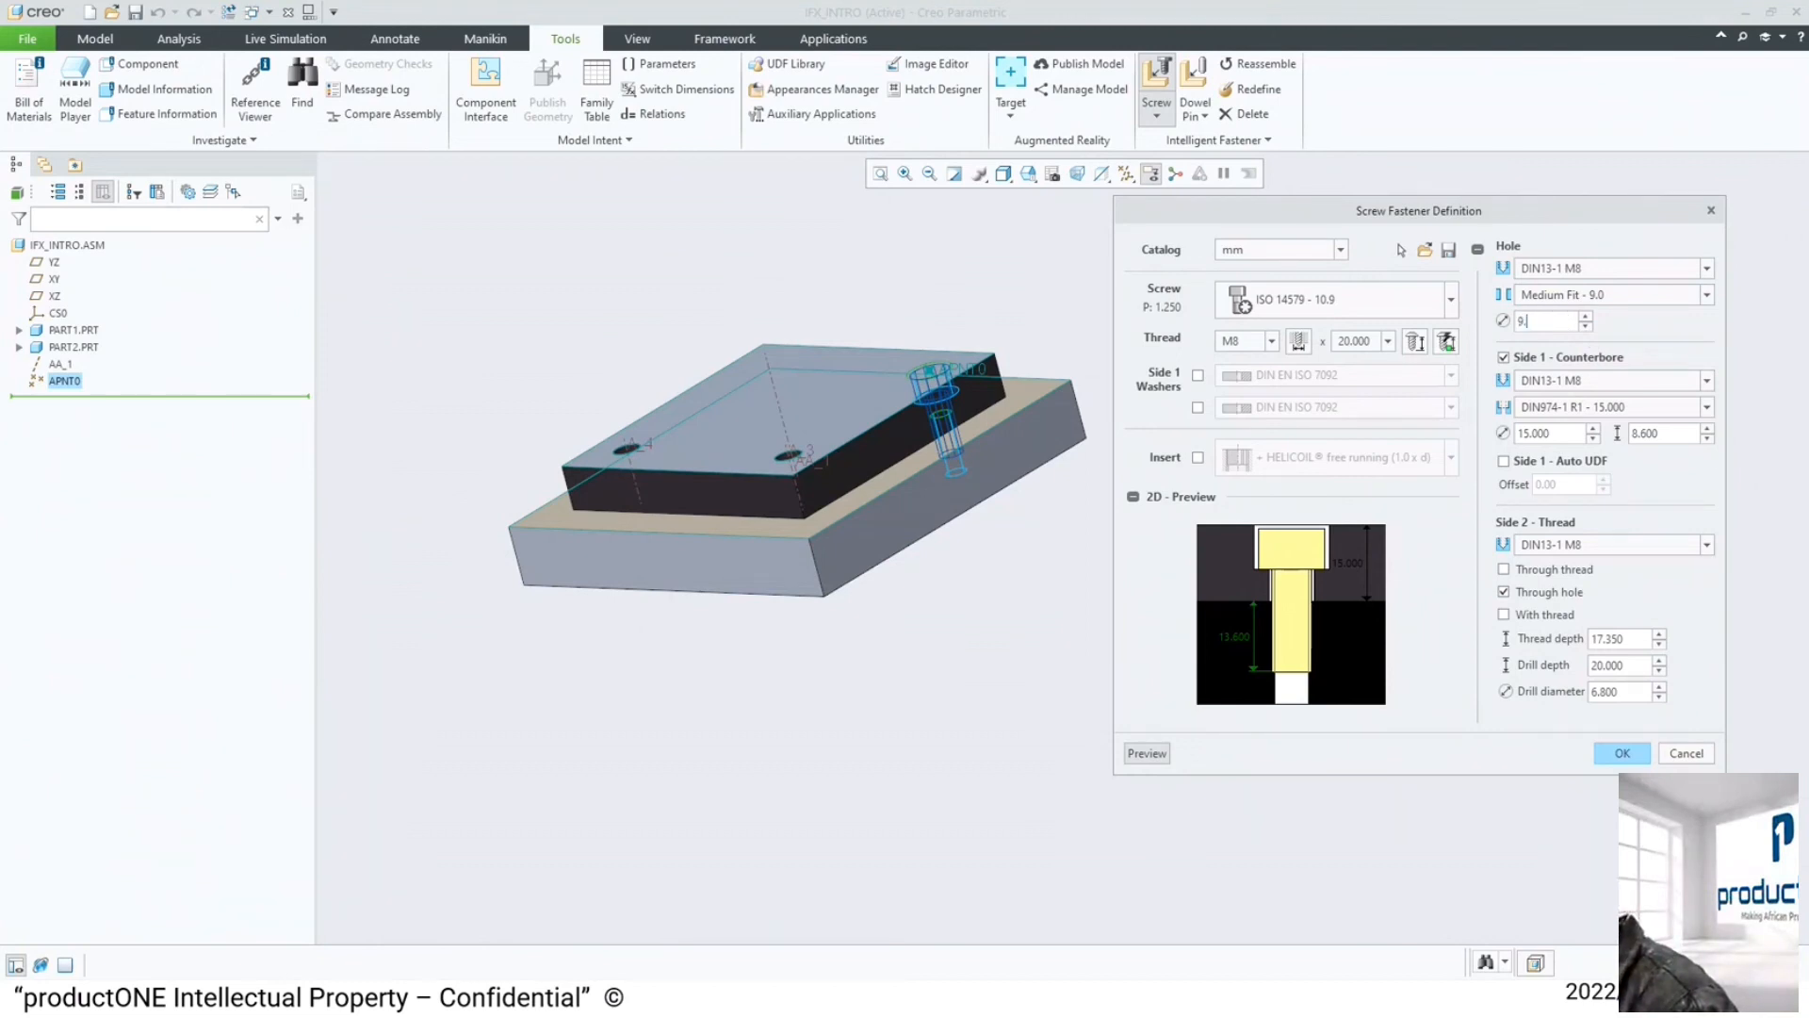
text(.5)
key(Return)
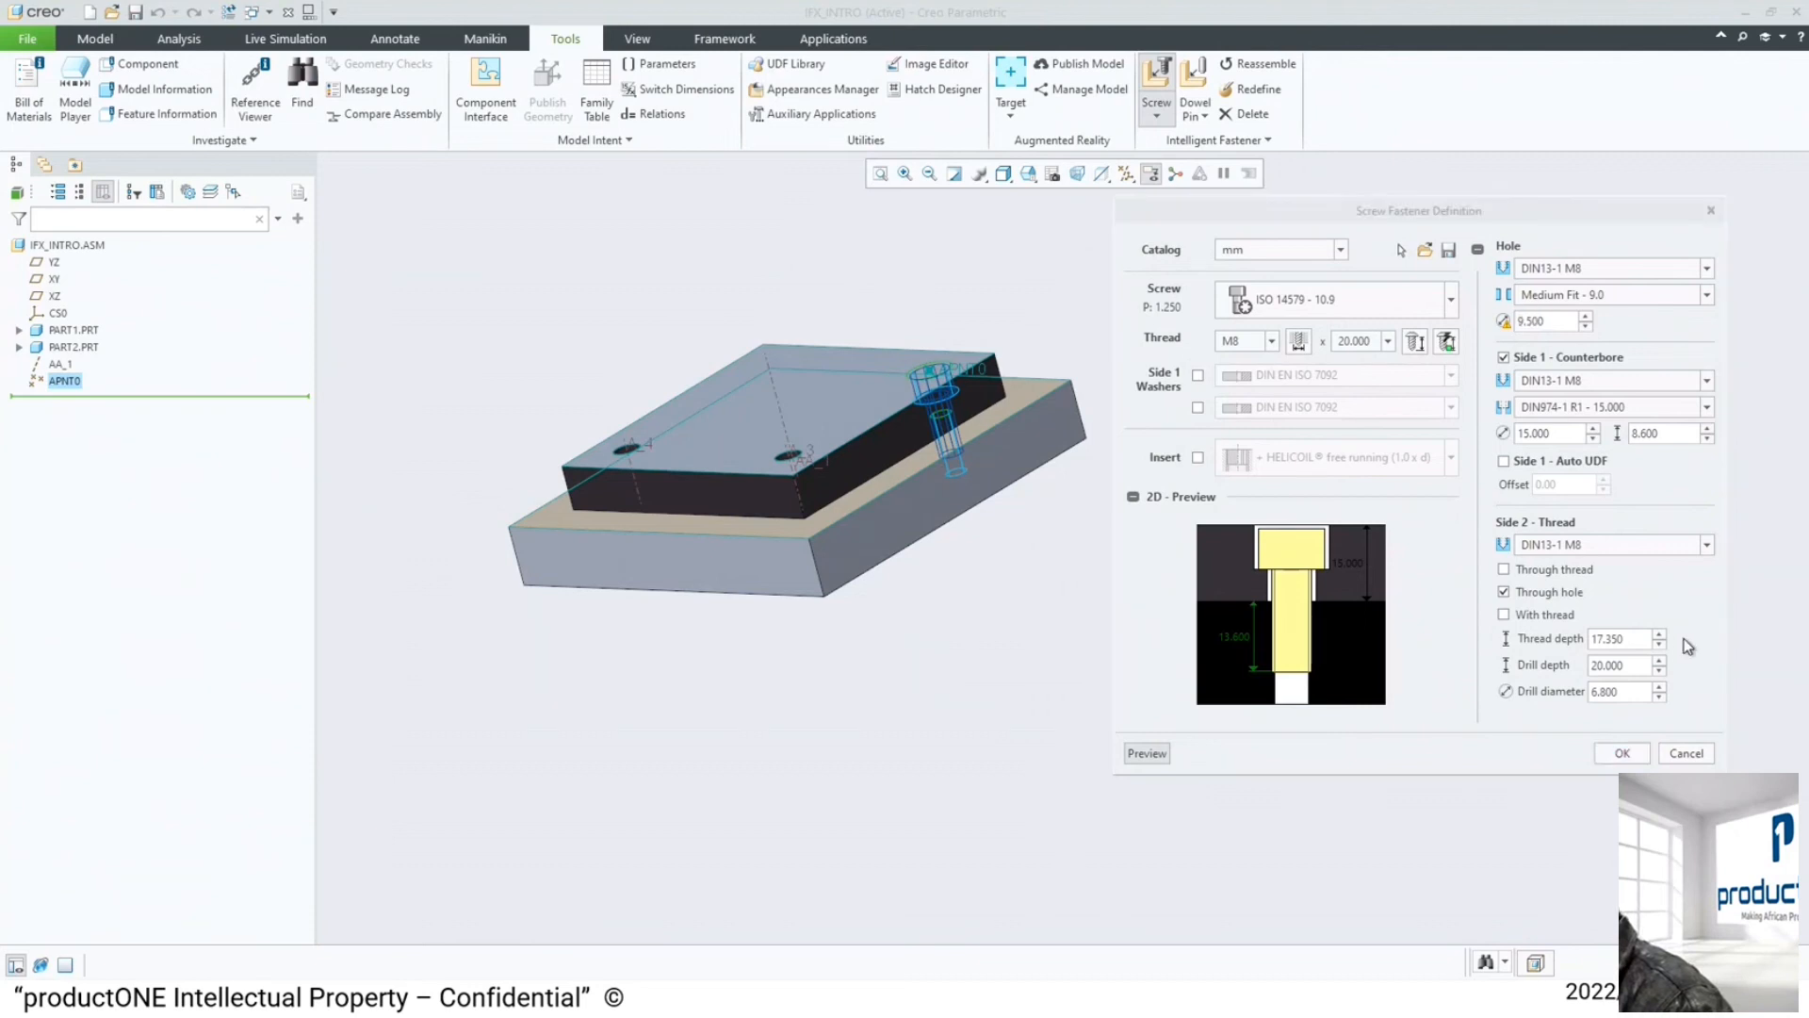
- Set the Side 2 thread depth to 16 mm and create the ISO 14579 M8 x 20 screw fastener
click(1633, 641)
drag(1633, 641, 1563, 641)
text(16)
key(Return)
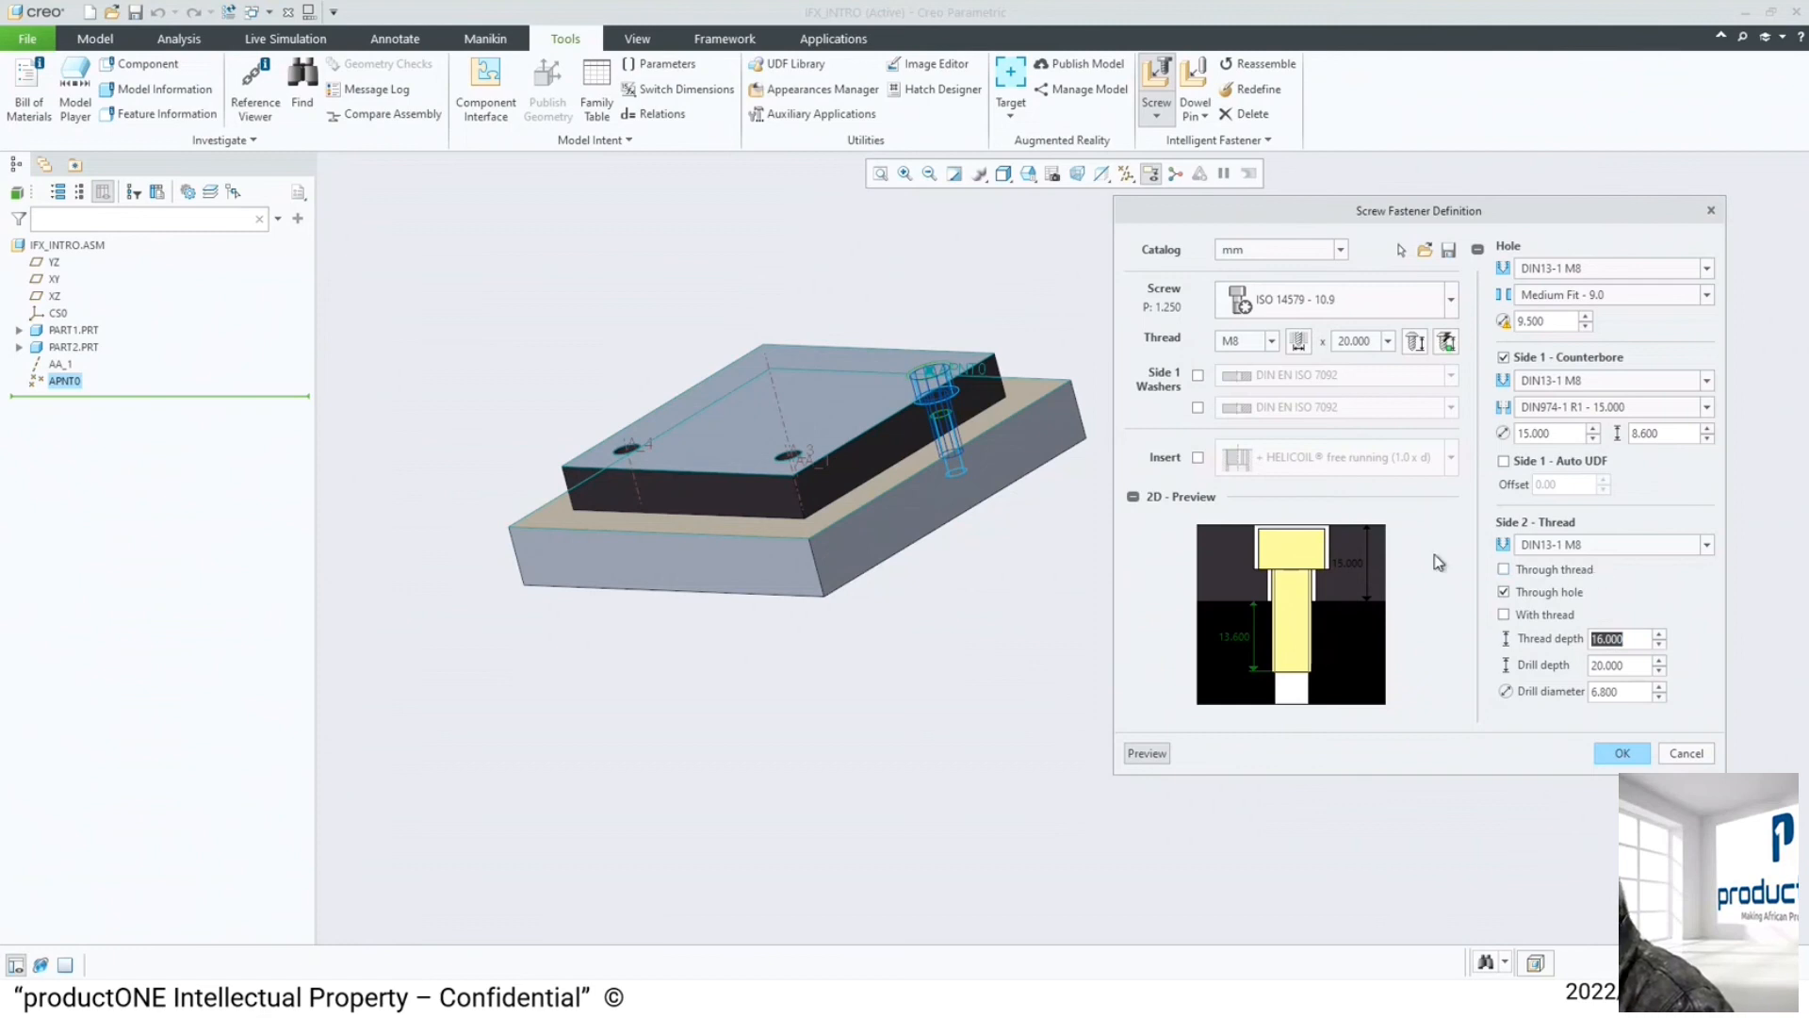
click(1622, 754)
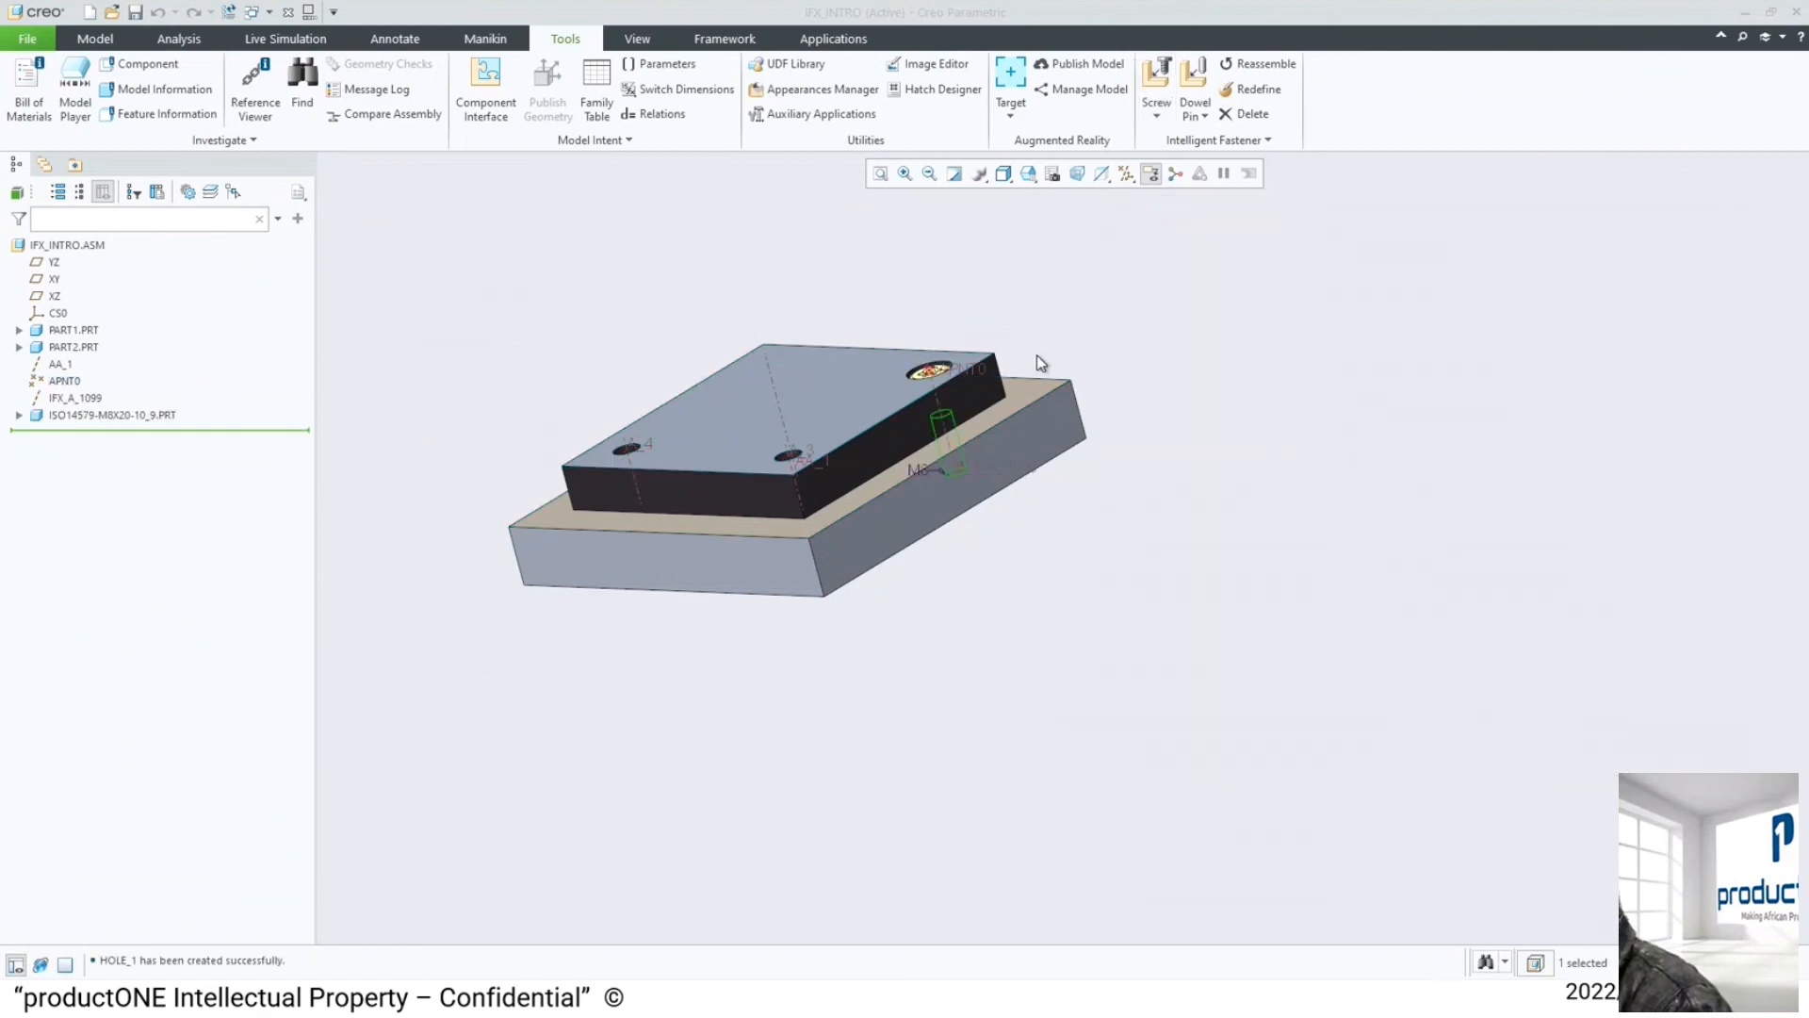
- Start another Intelligent Fastener screw on datum axis AA_1, with PART1's upper face for the screw head and PART2's upper face for the thread
middle_drag(986, 297, 1004, 319)
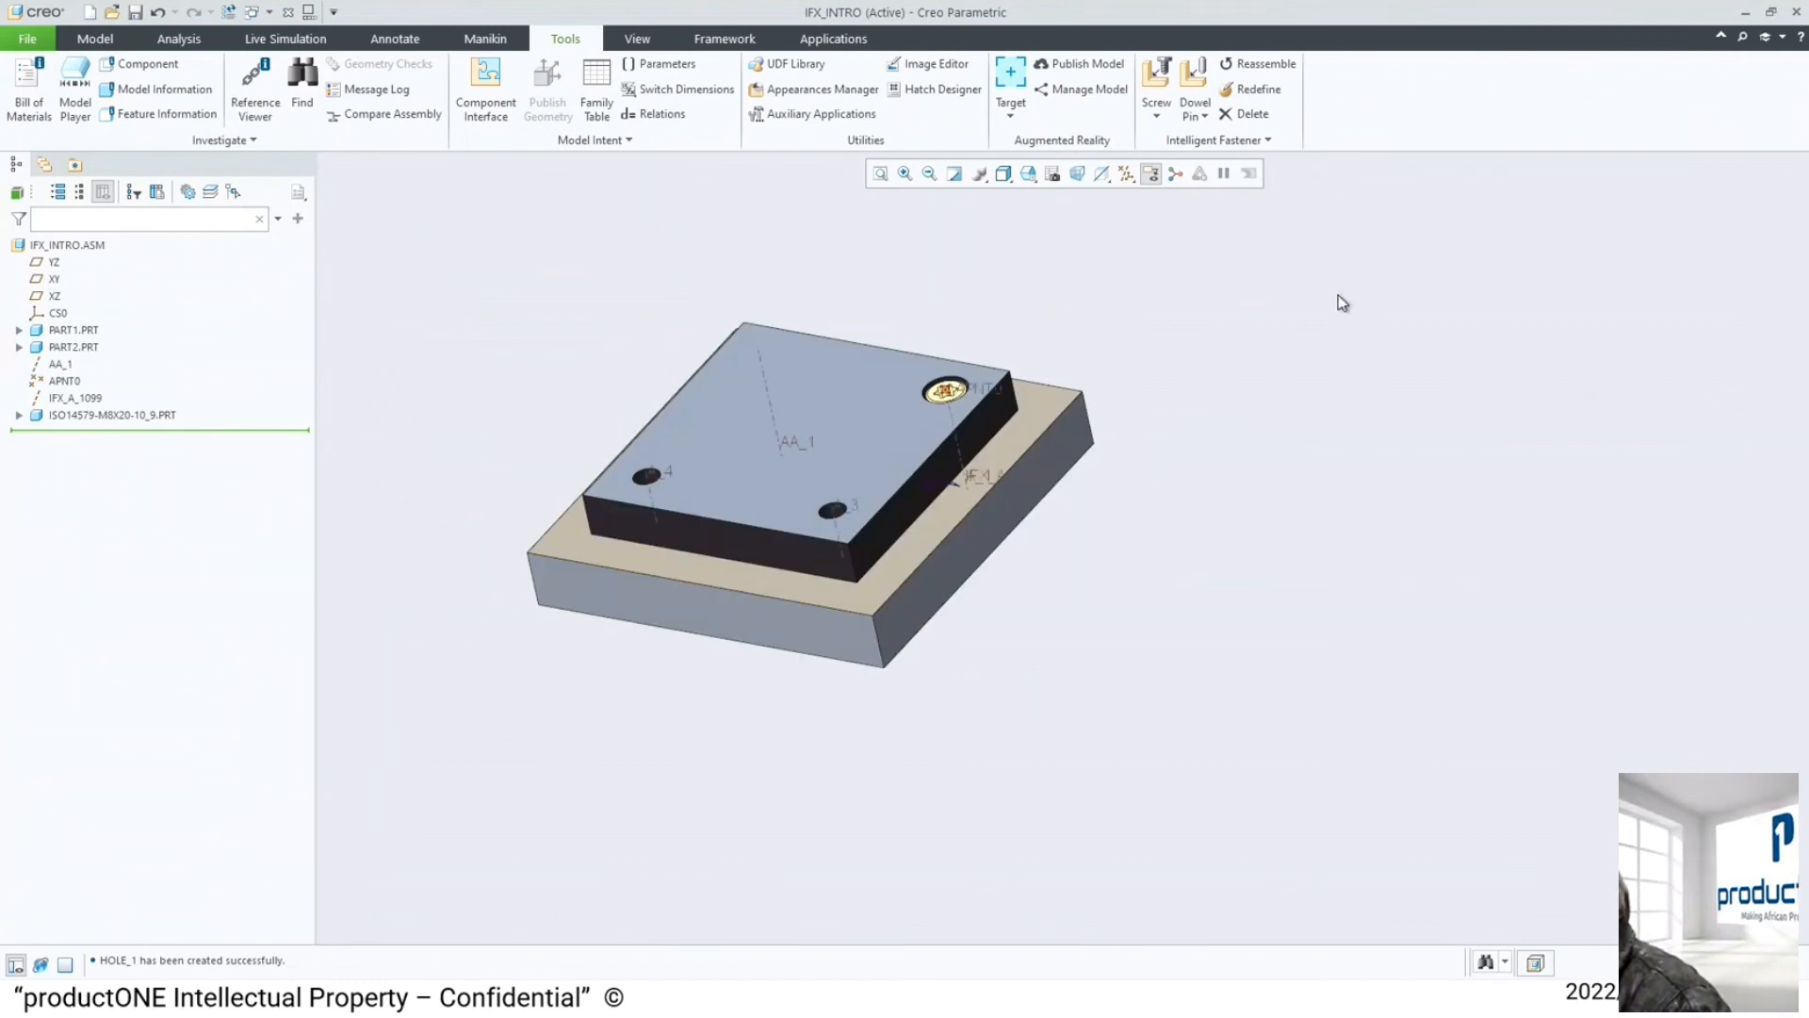
click(1155, 71)
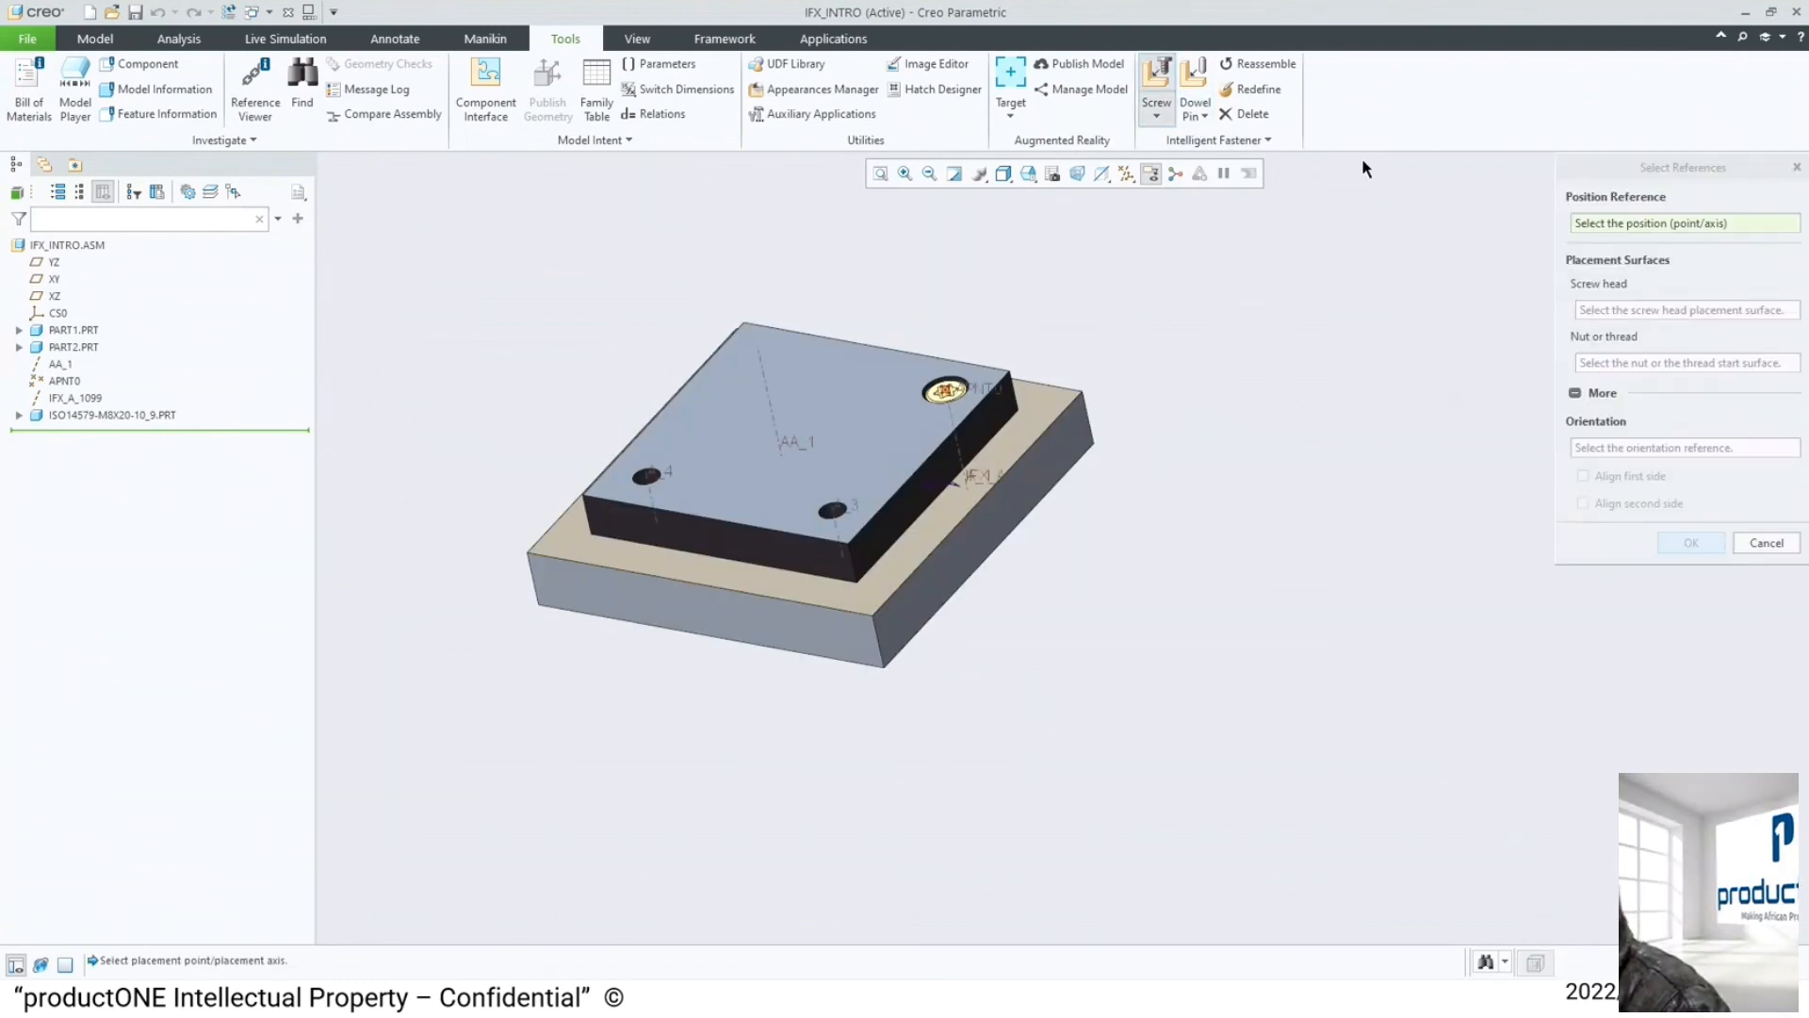
click(762, 369)
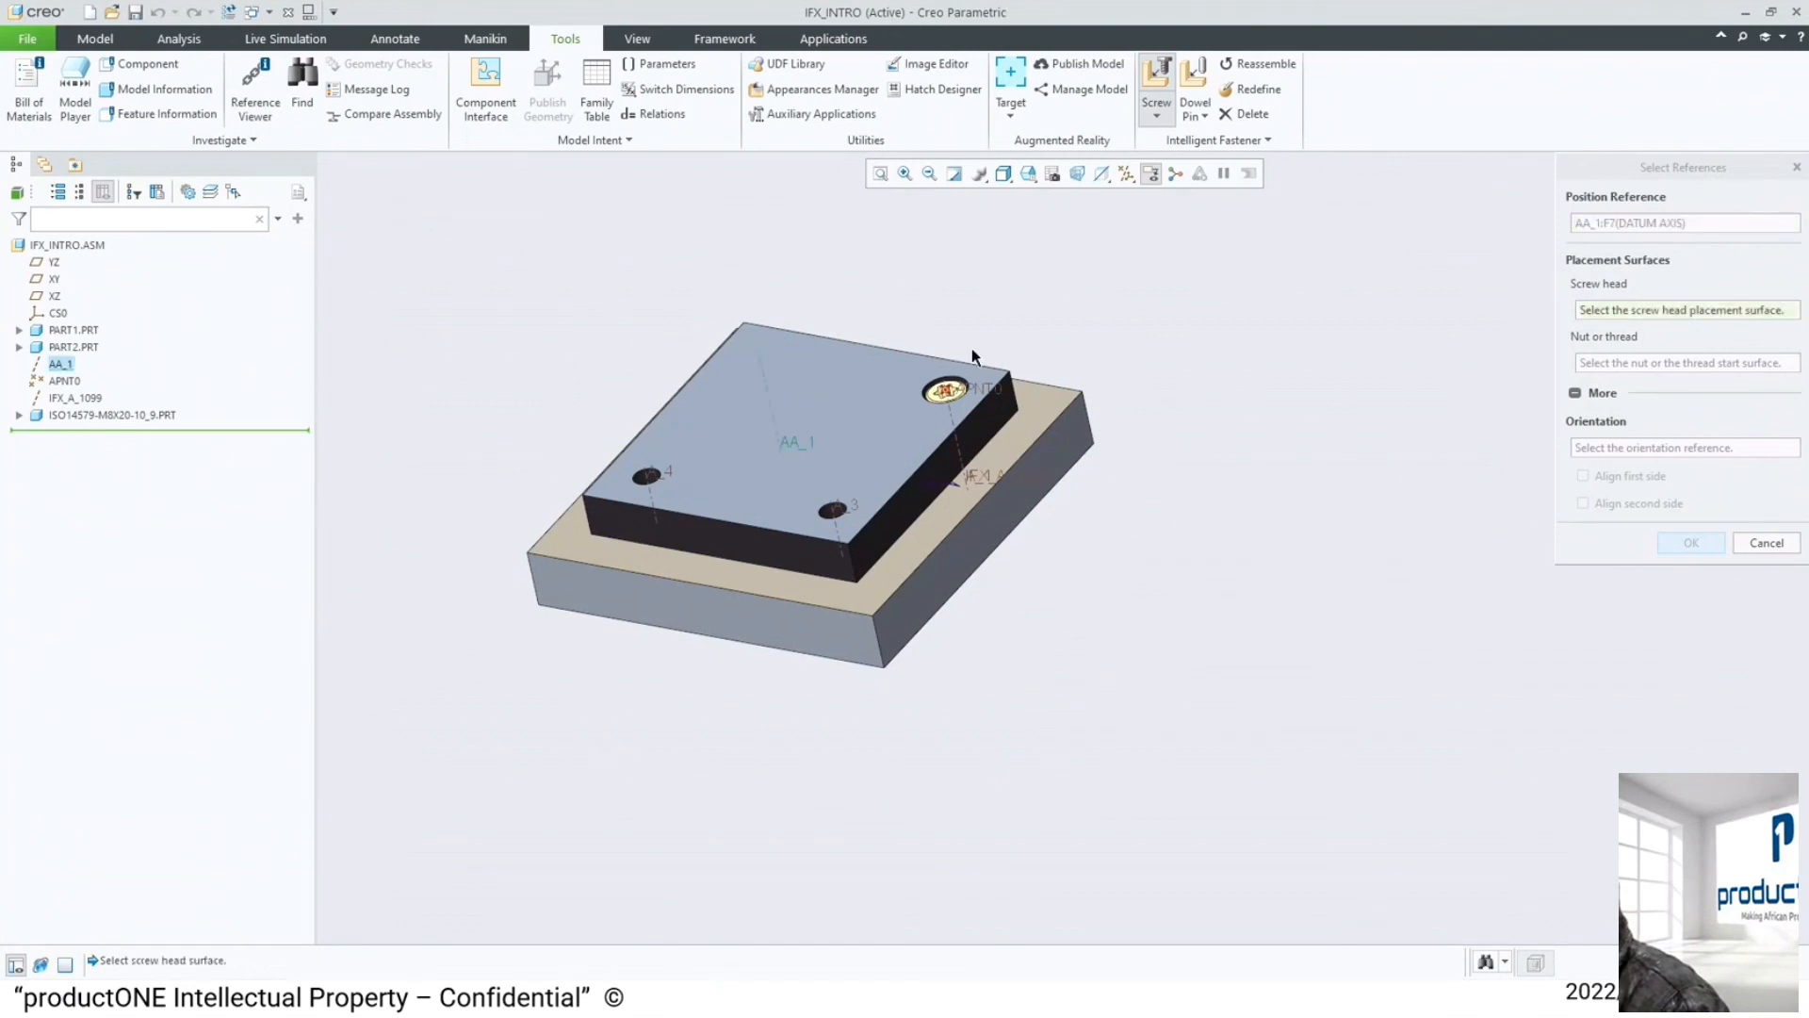
click(826, 365)
middle_drag(984, 318, 1031, 380)
click(1031, 380)
middle_drag(1189, 252, 1151, 323)
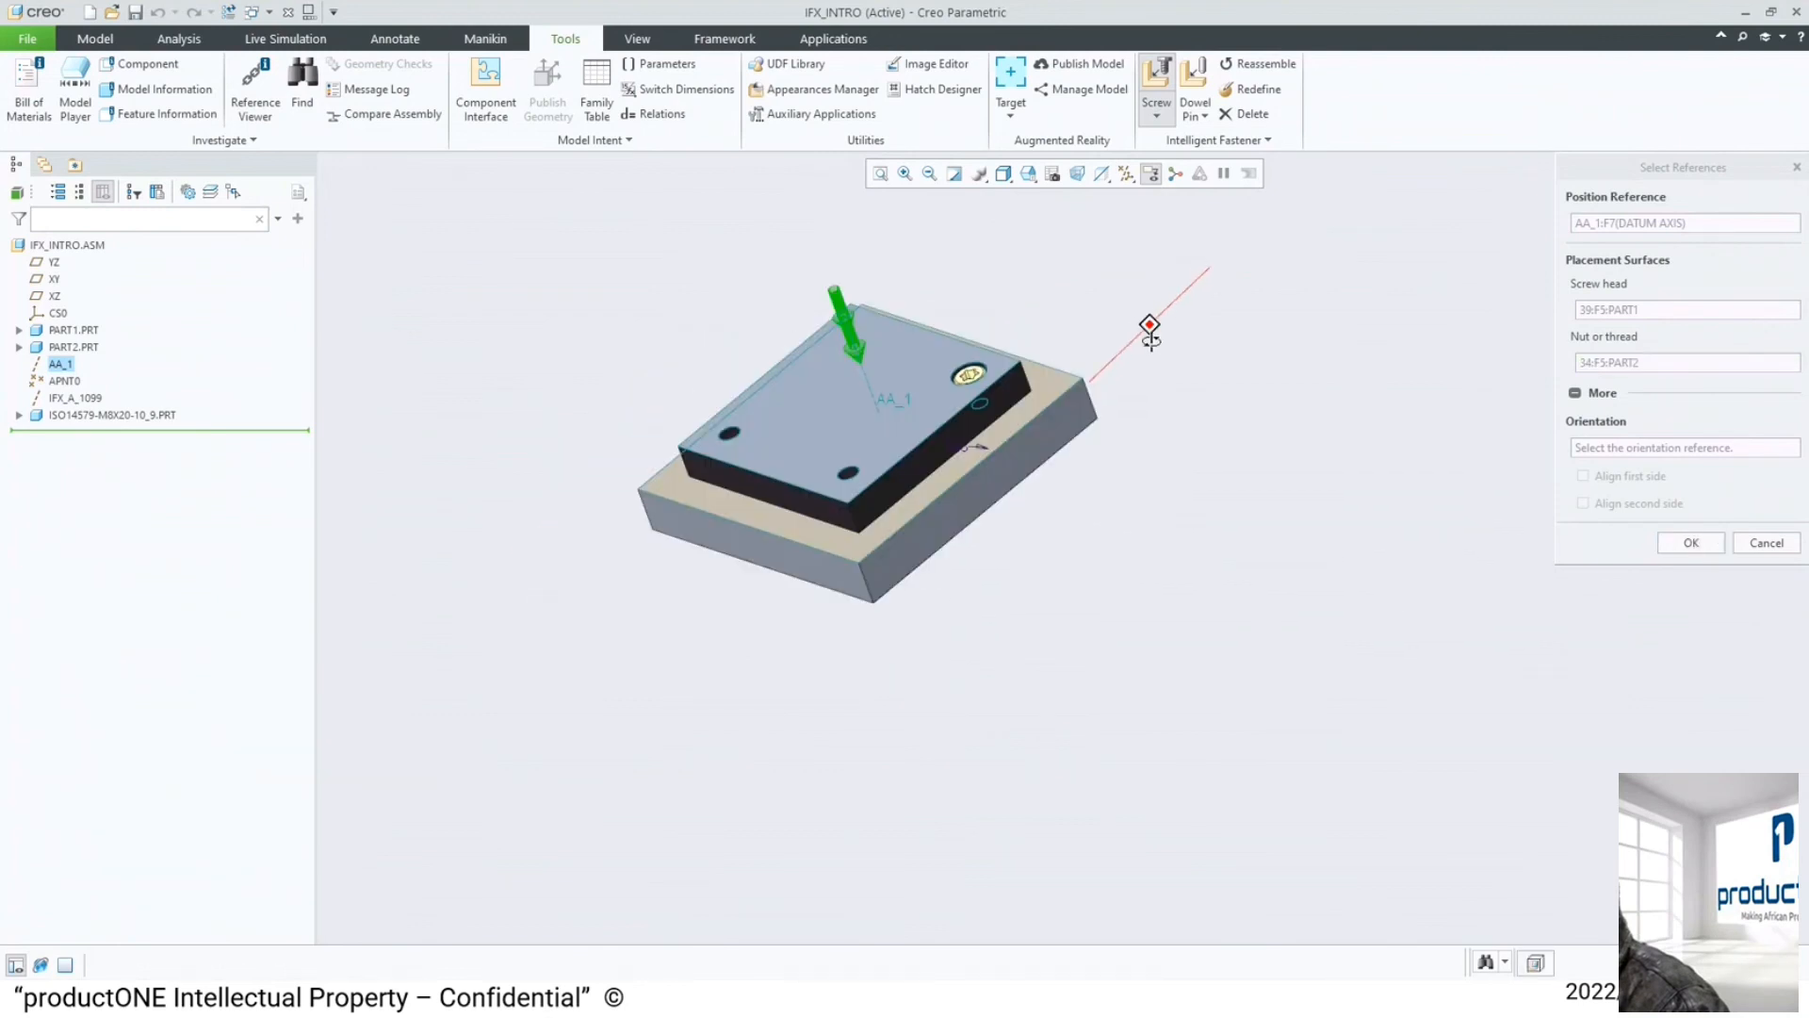
click(1693, 543)
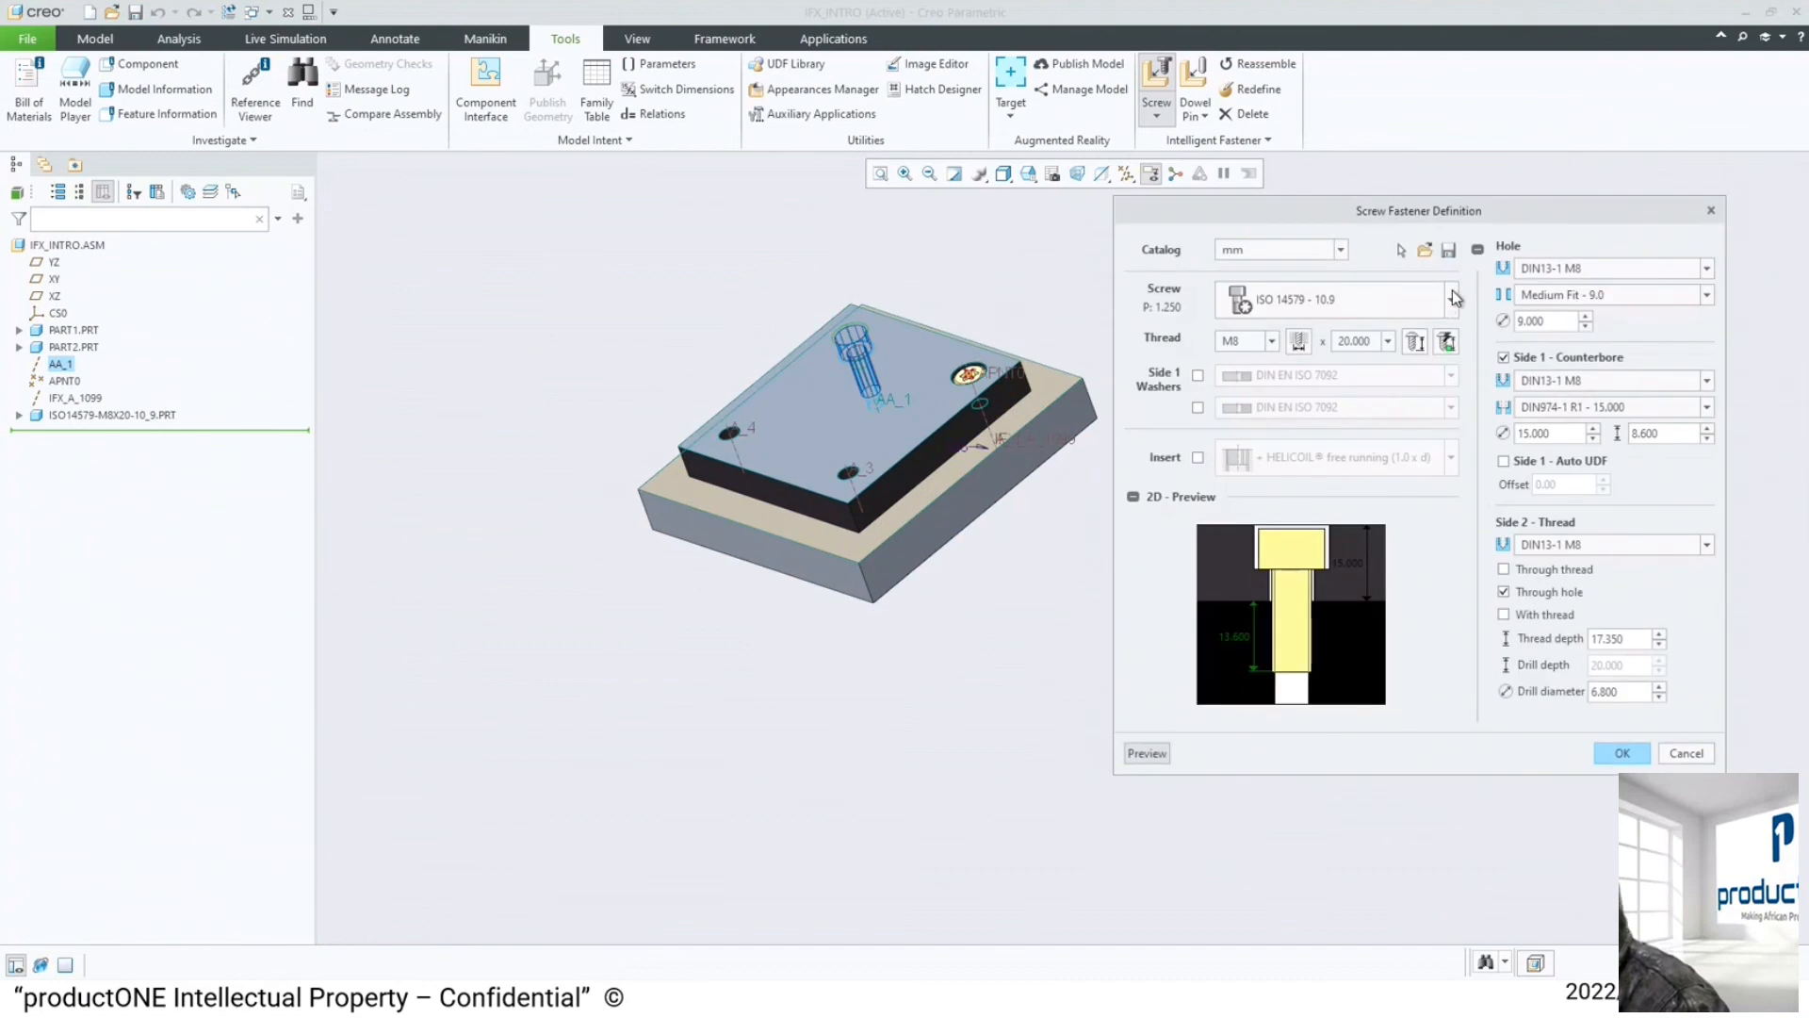
- Define the screw as ISO 4017 - 10.9 with a 25 mm length and no Side 1 counterbore
click(1448, 301)
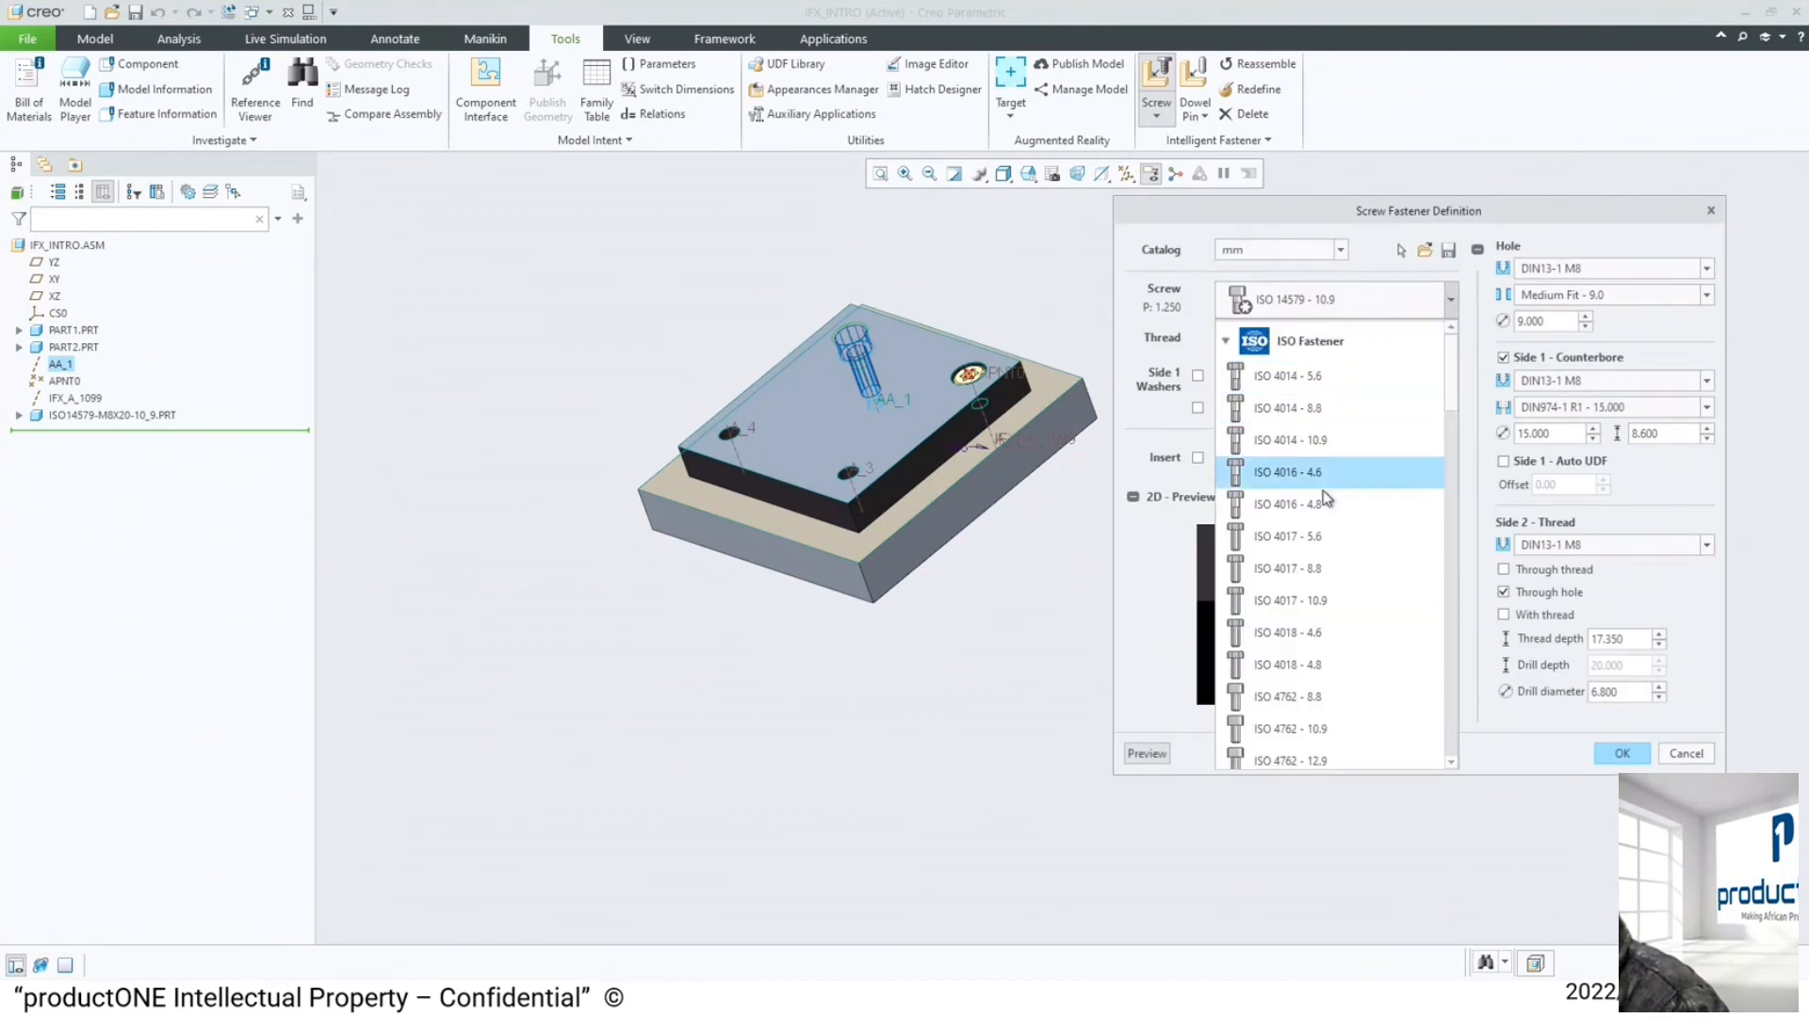
click(1323, 600)
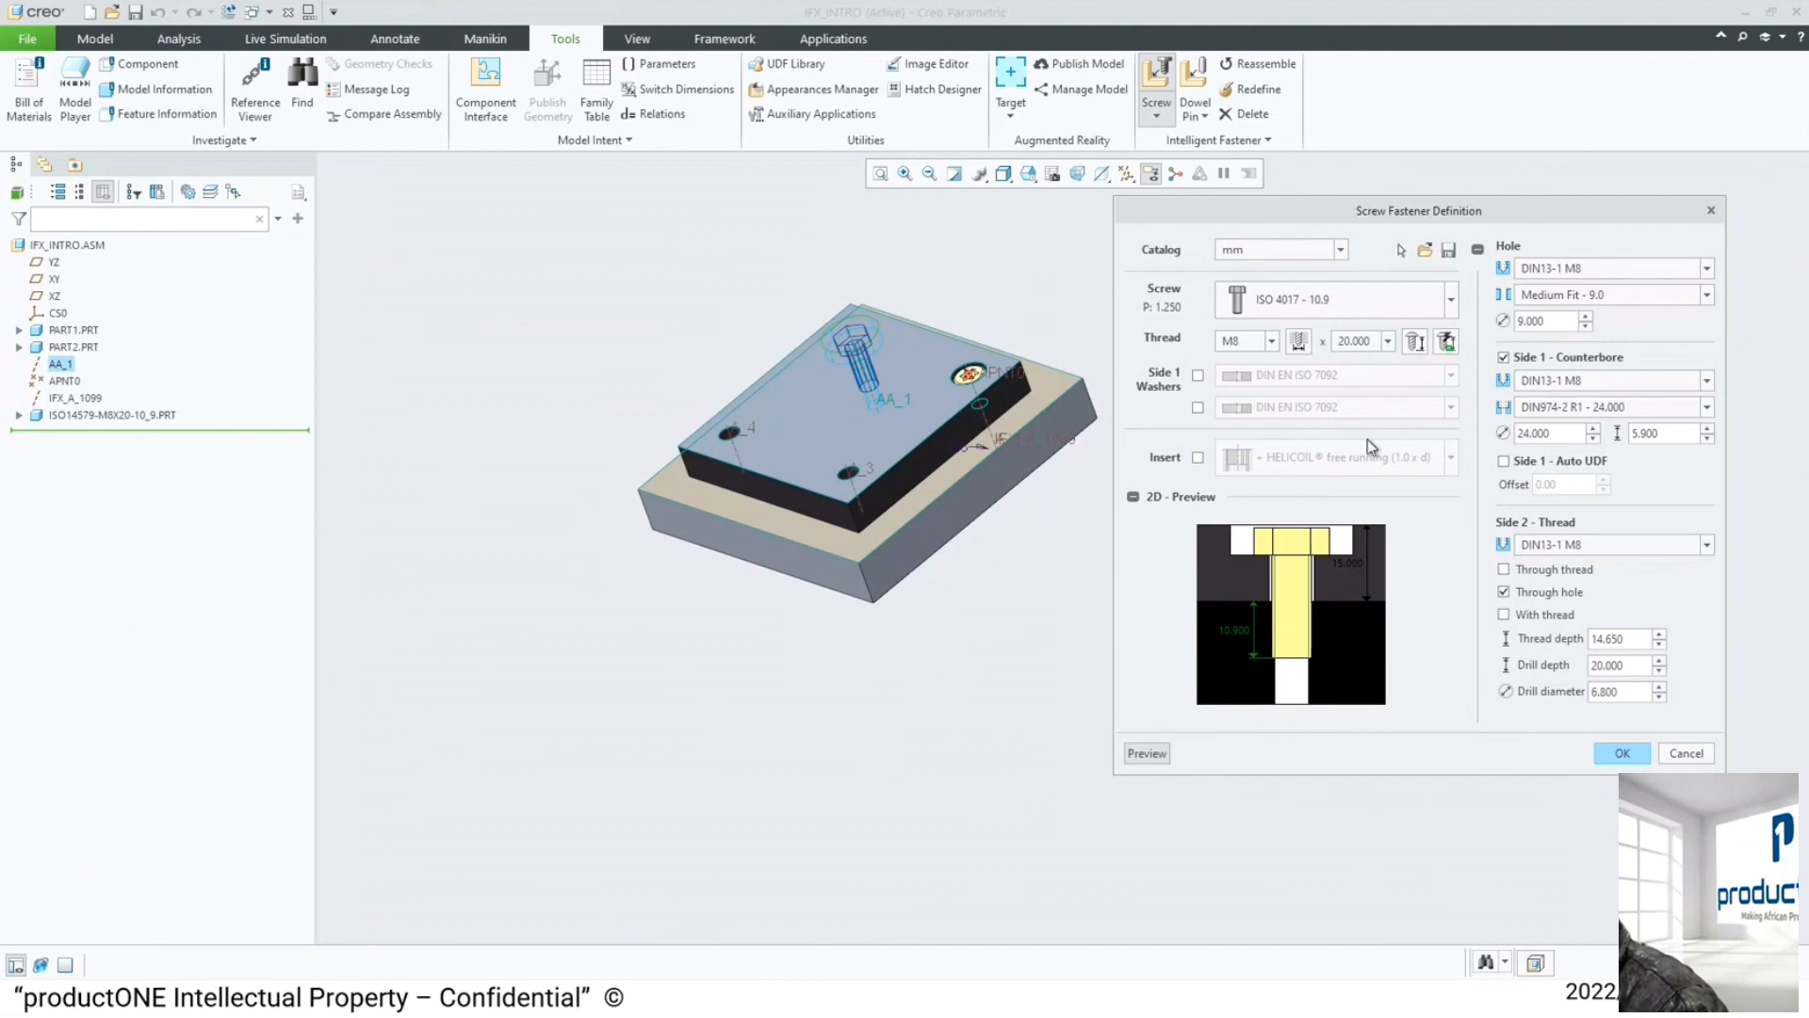
click(1553, 359)
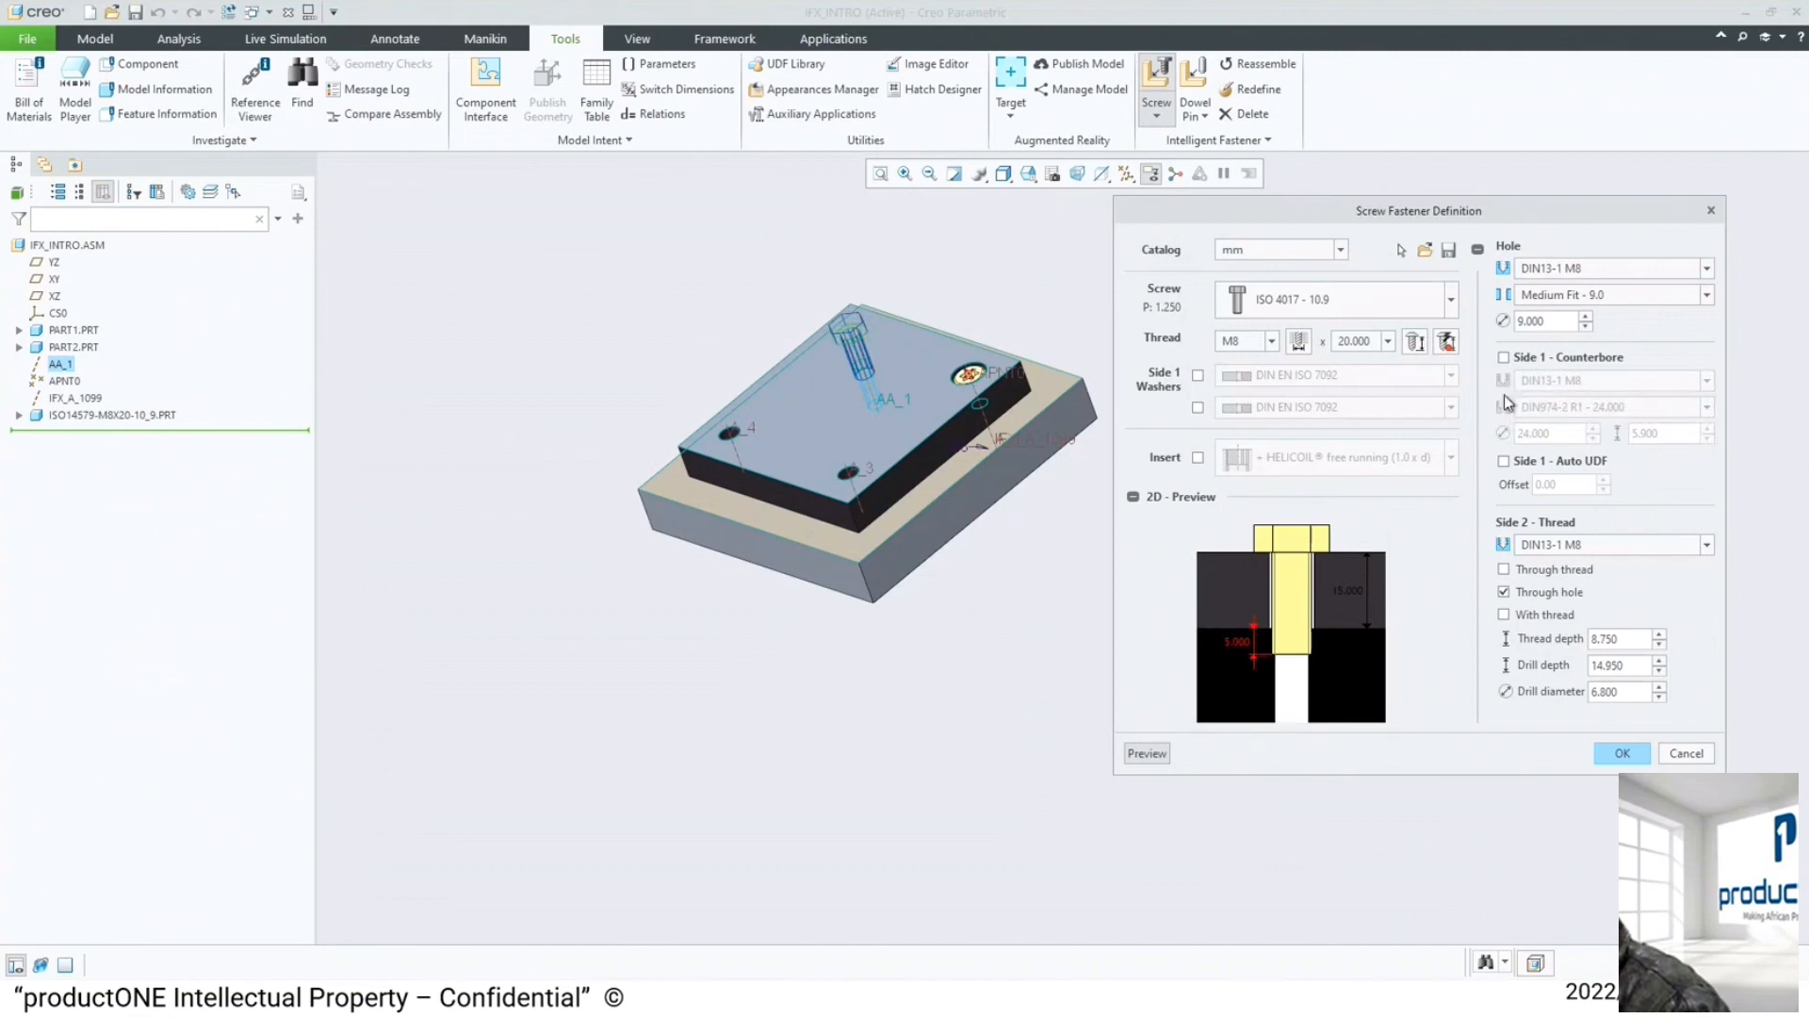
click(1415, 343)
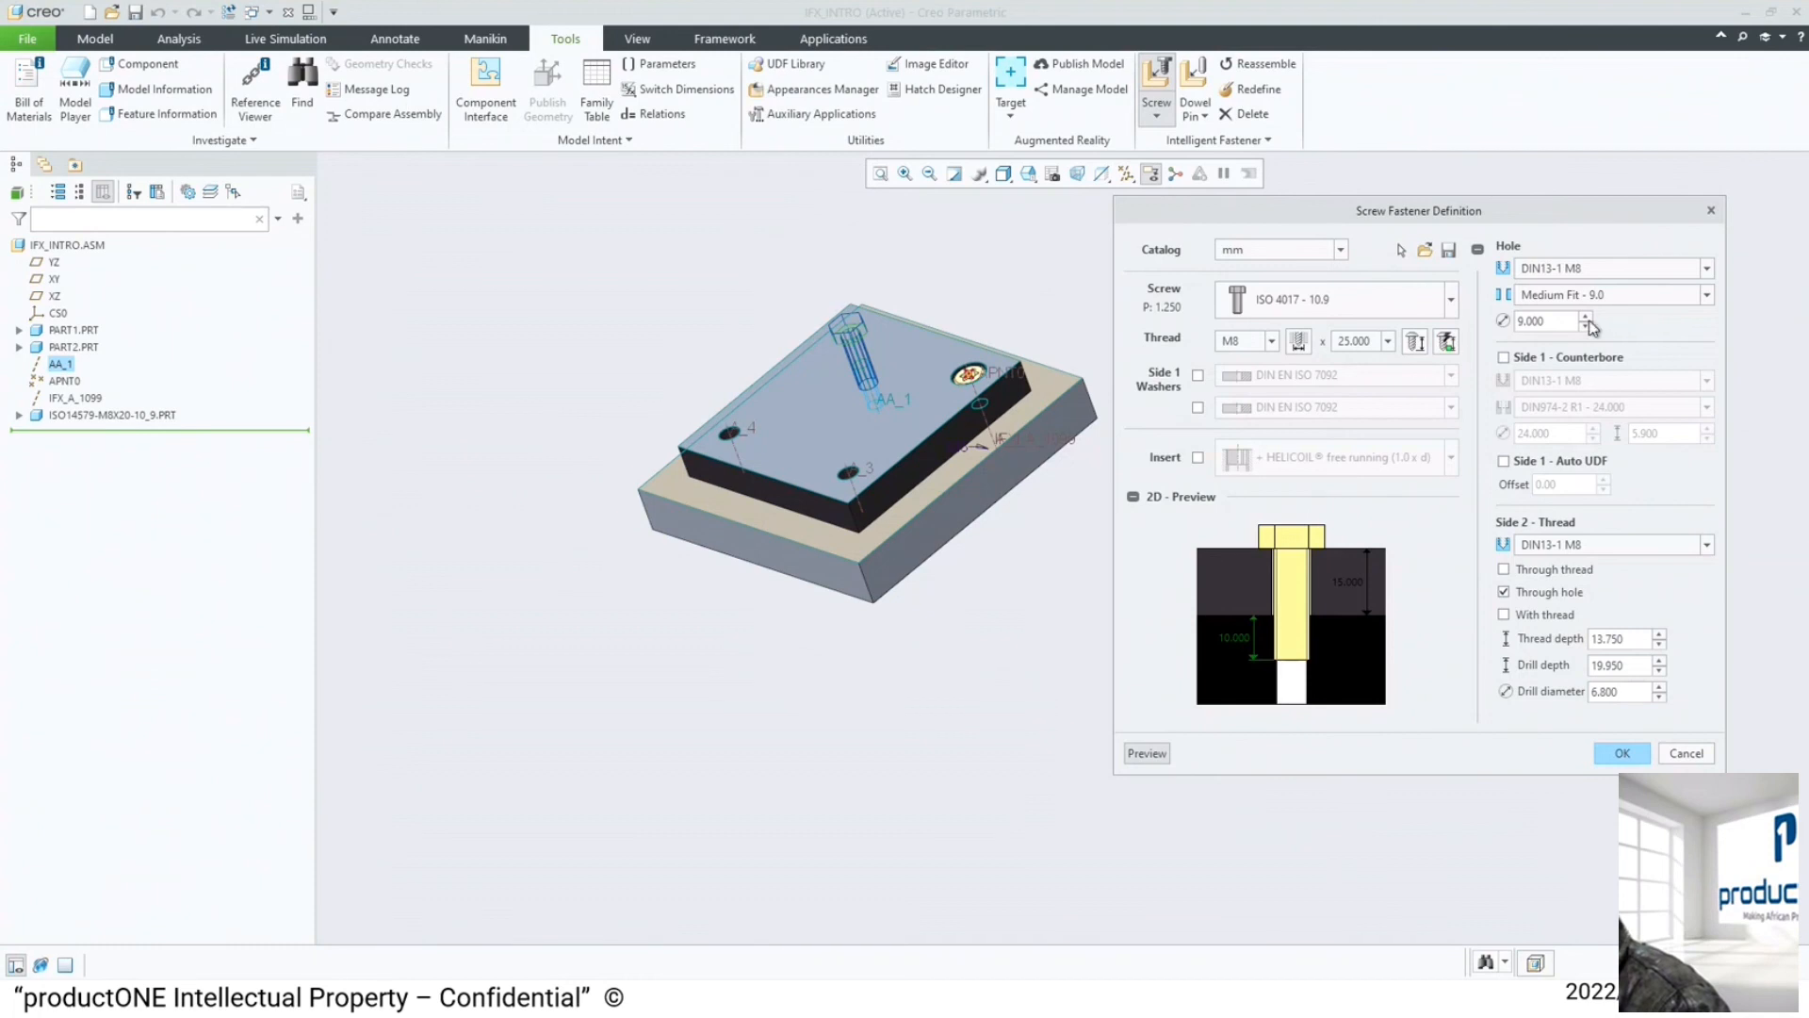
- Set the Side 2 thread depth to 14 mm and drill depth to 20 mm, and create the screw fastener
click(1707, 294)
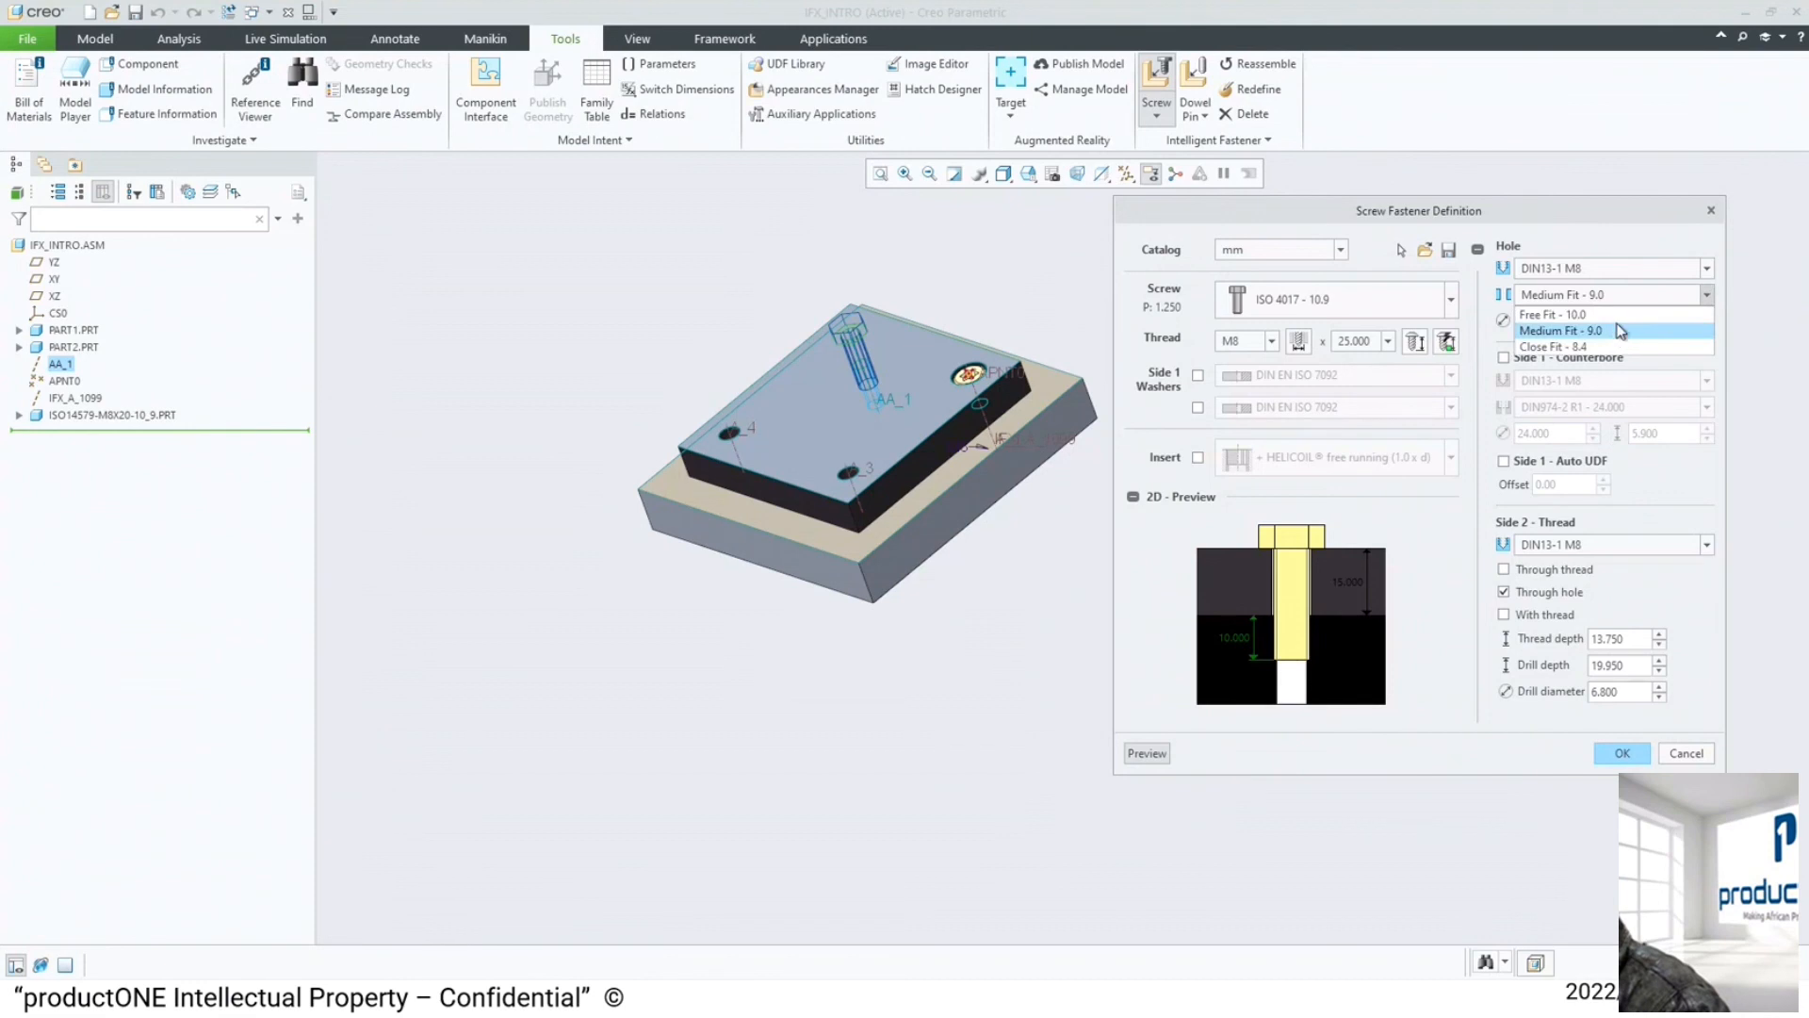
click(1696, 608)
double_click(1626, 637)
text(14)
double_click(1625, 664)
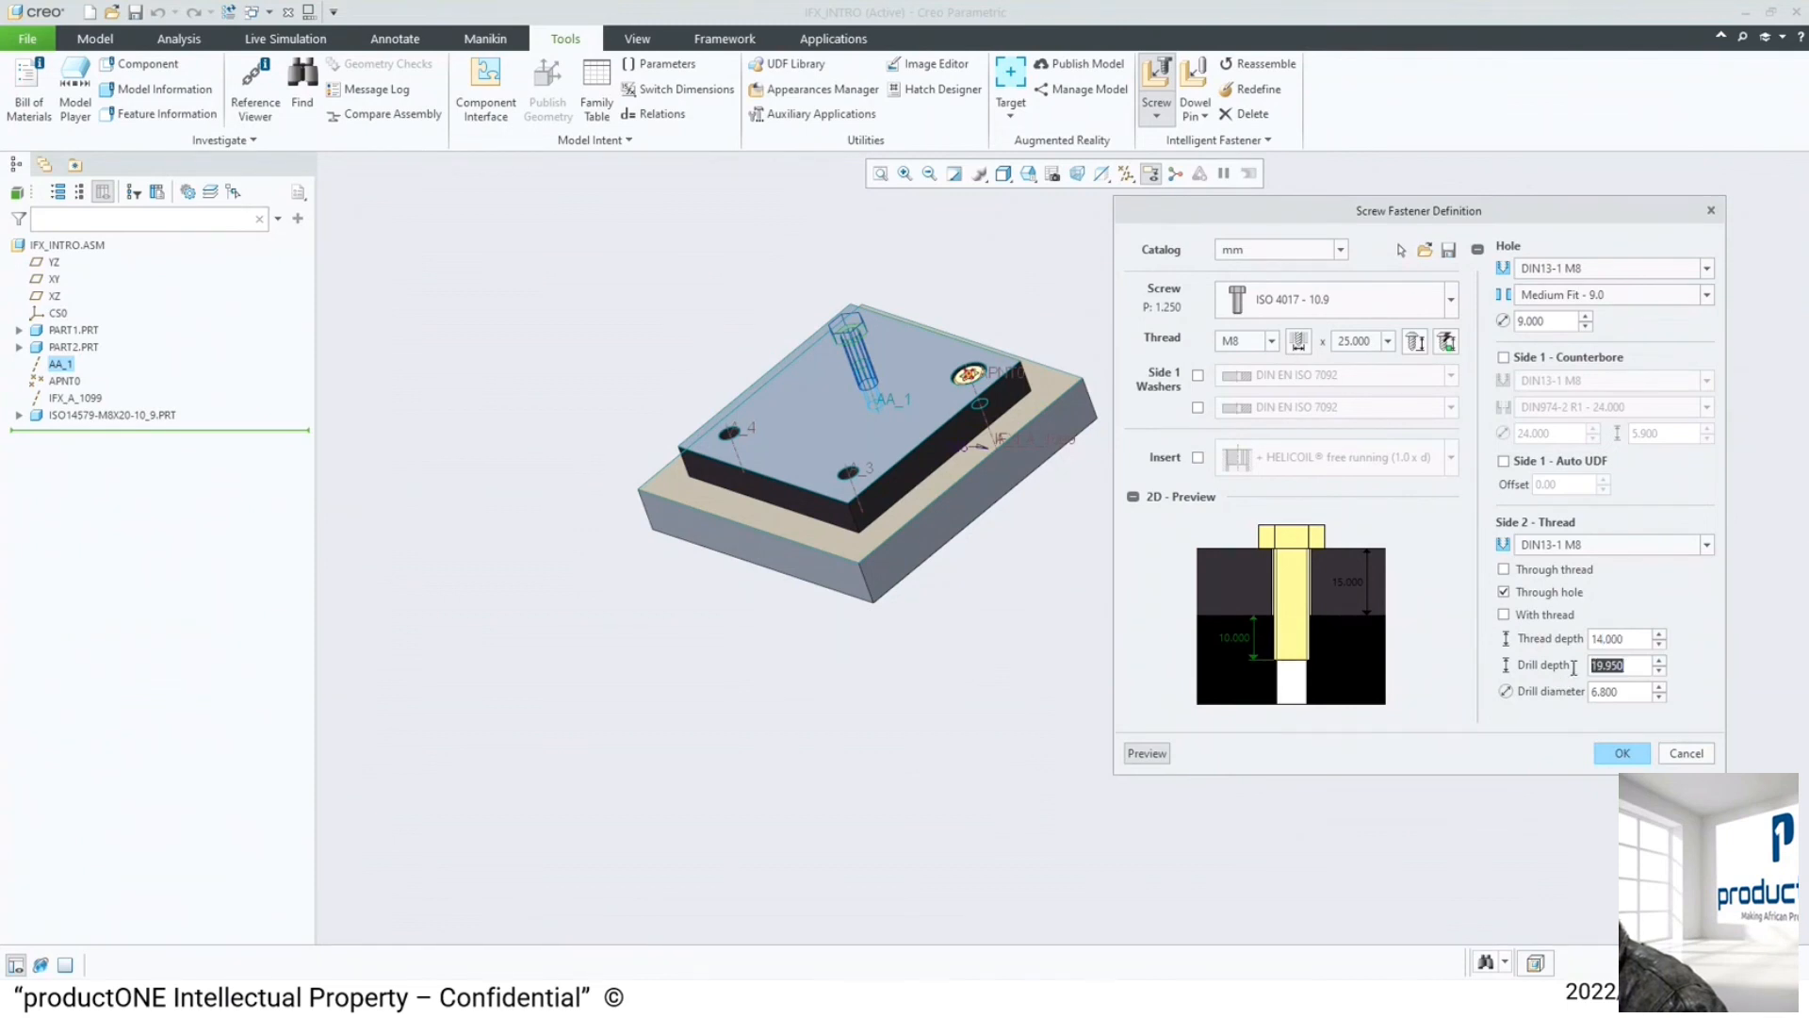
text(20)
click(1639, 753)
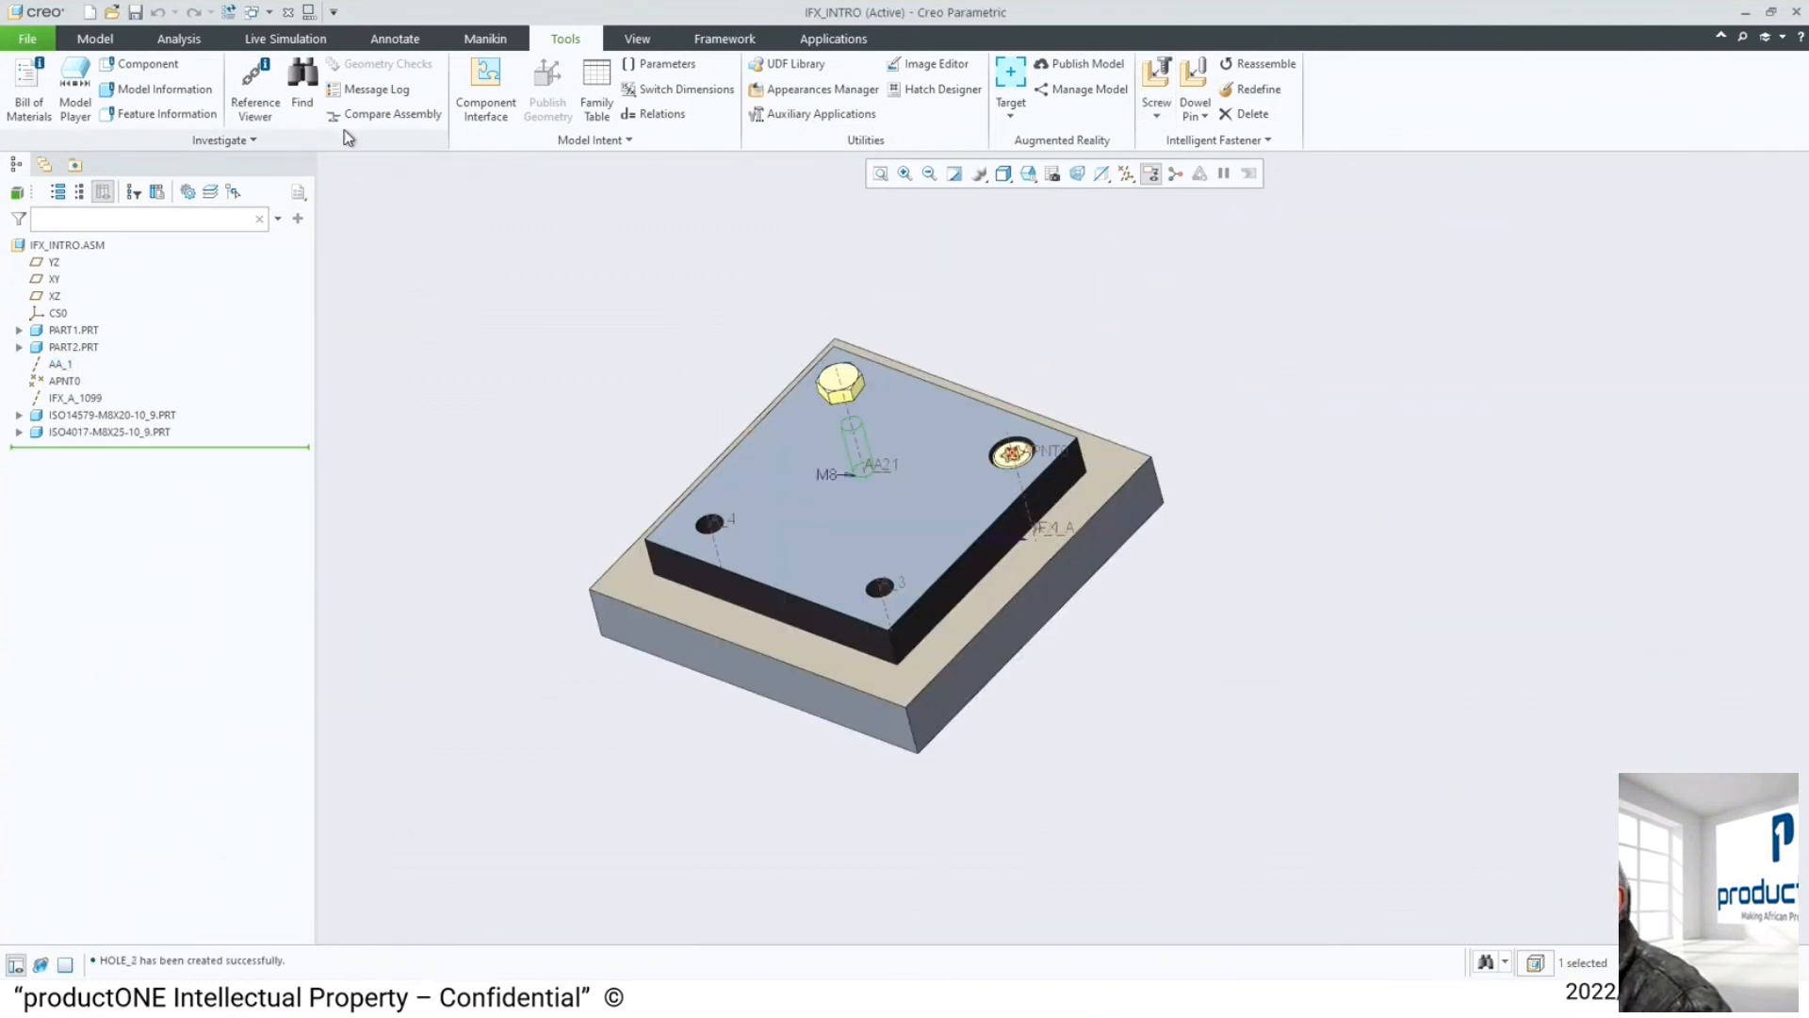
- Close the IFX_INTRO assembly window and switch to PowerPoint
click(288, 13)
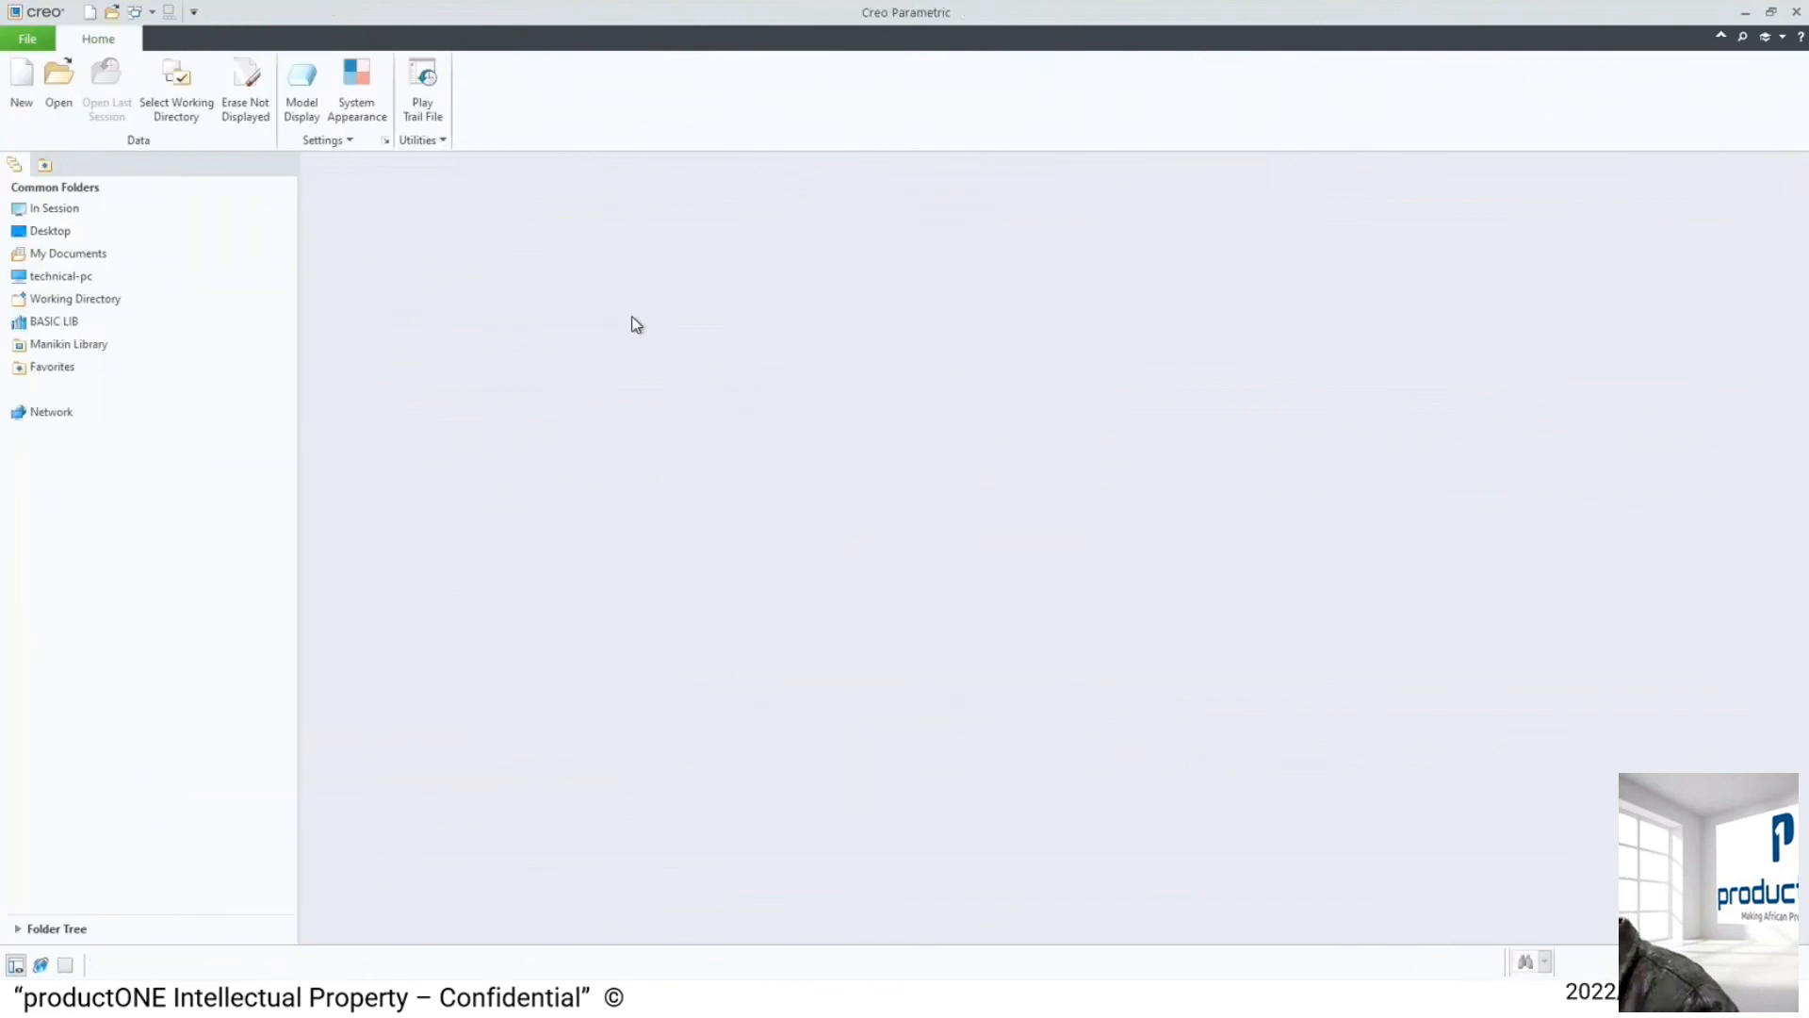
key(super)
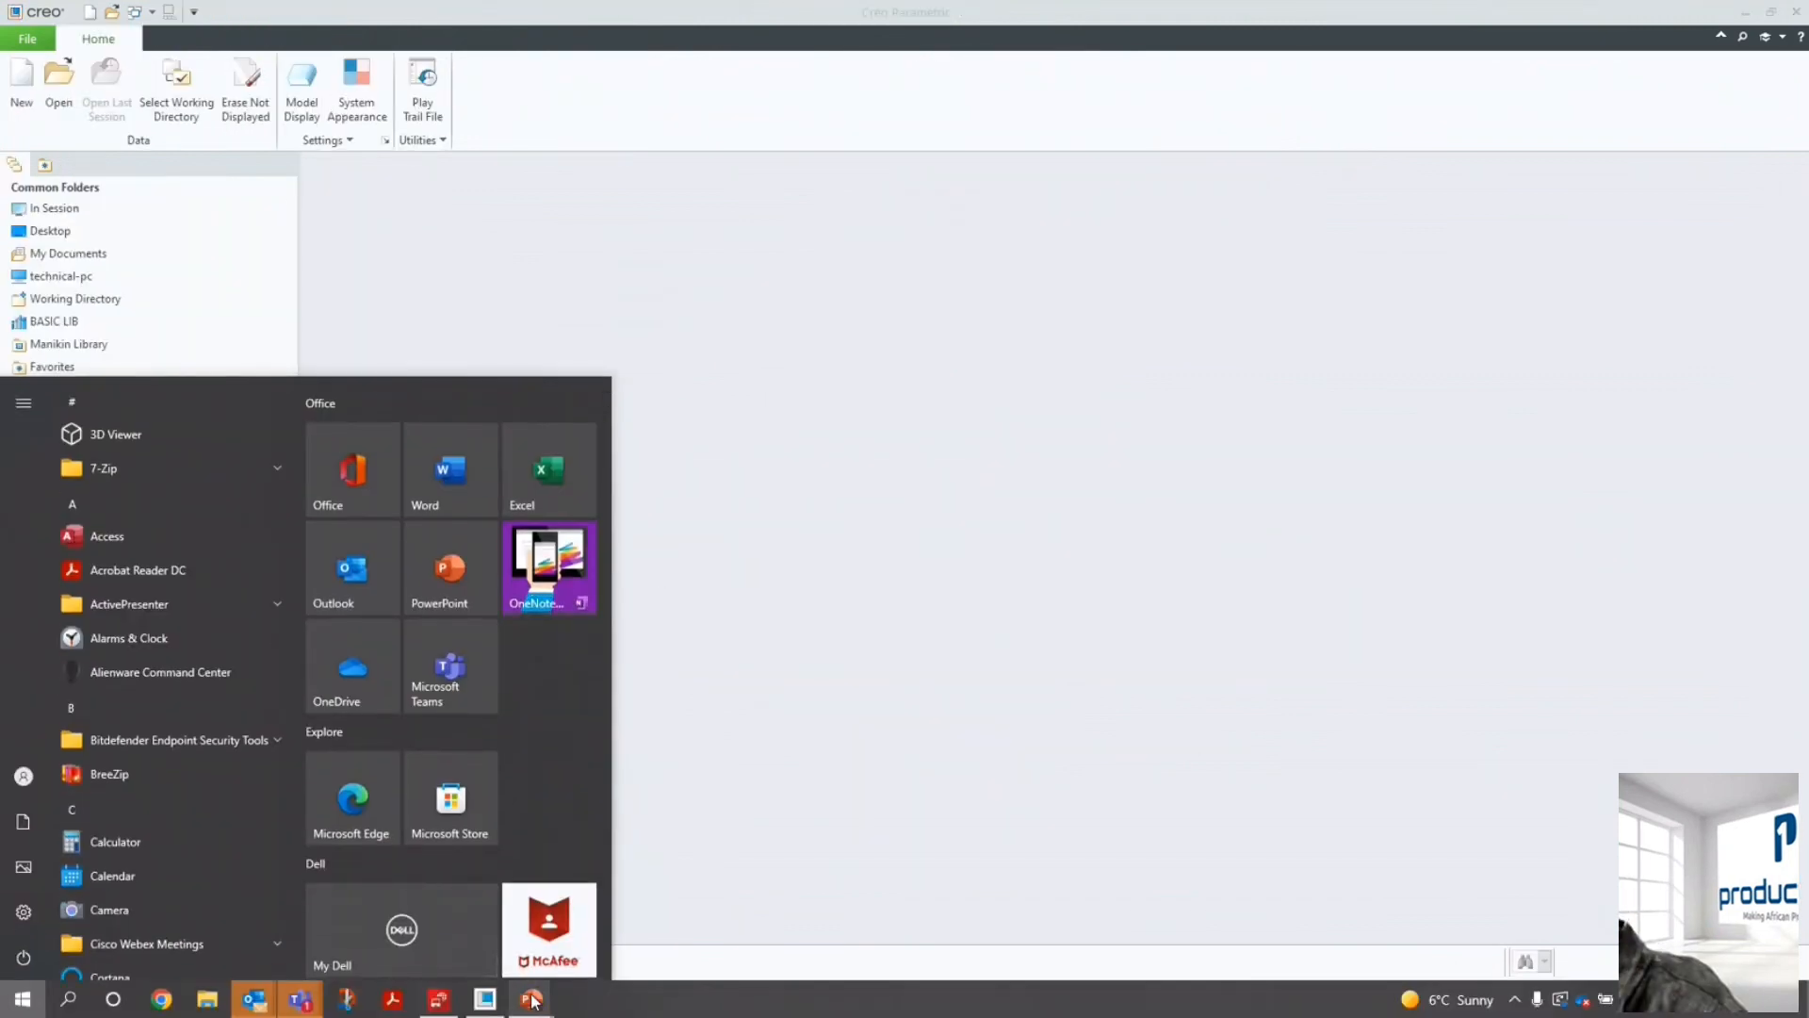